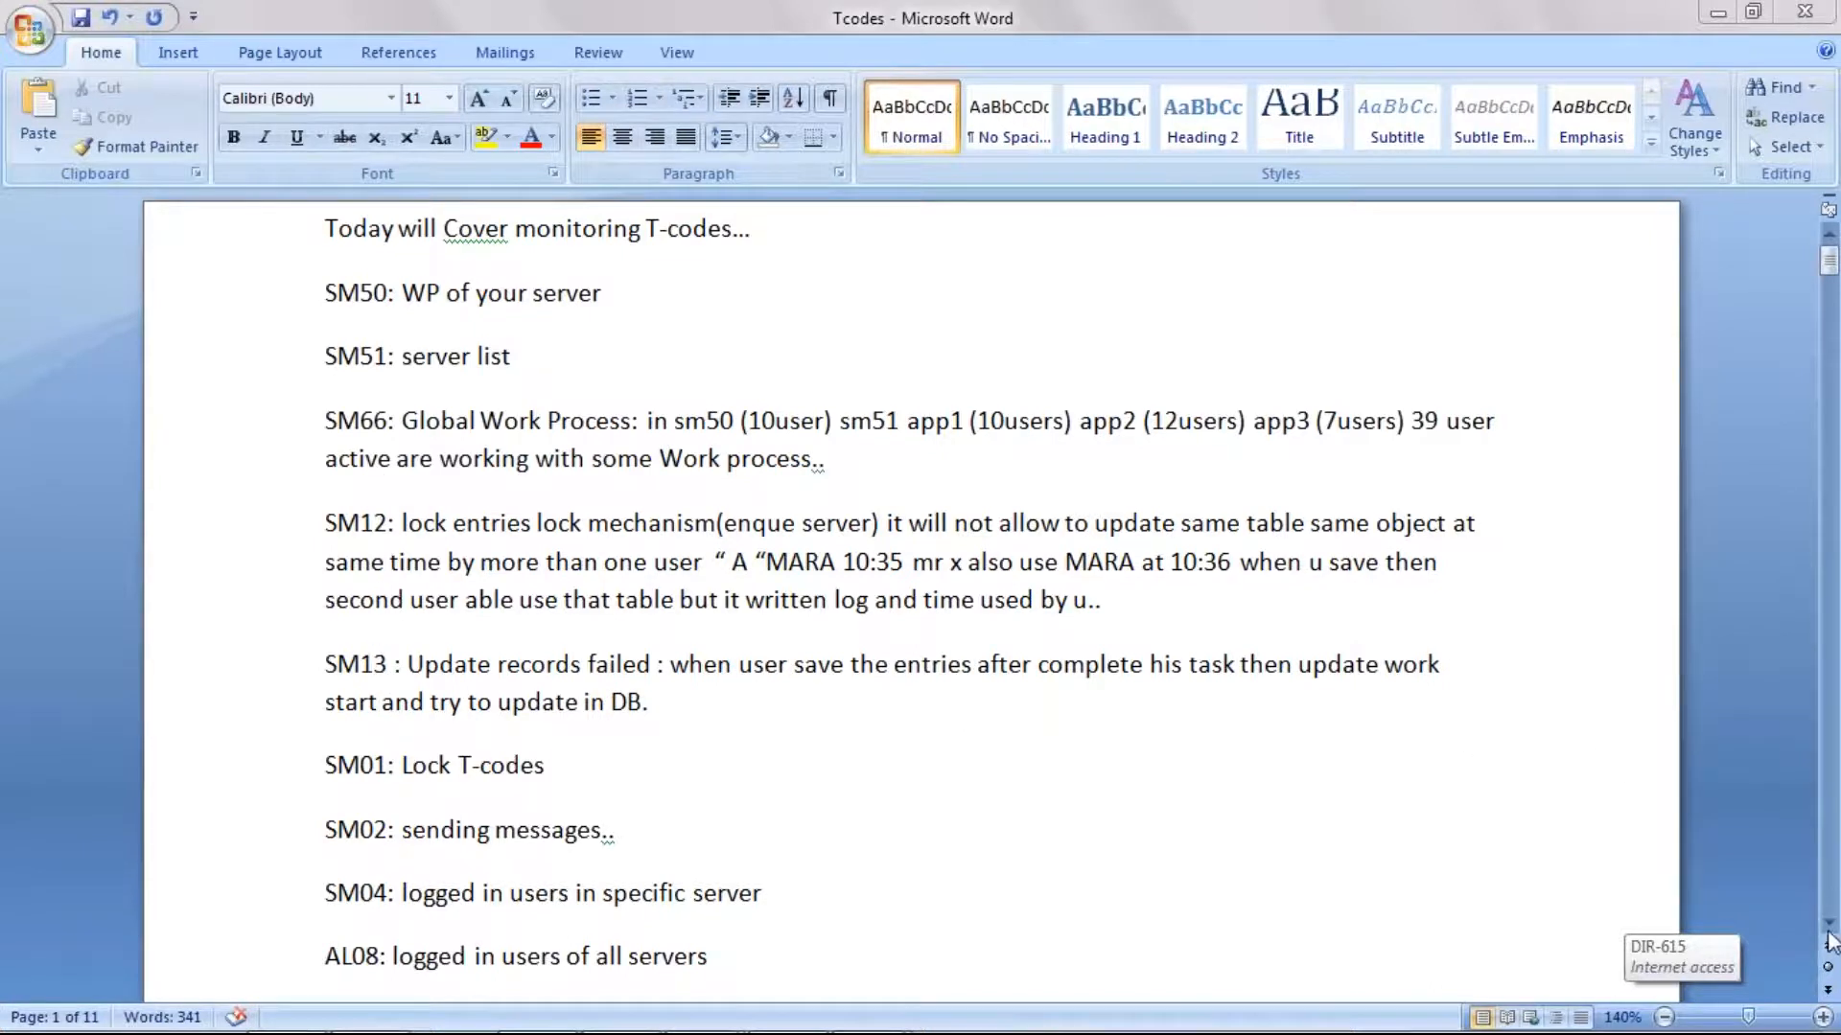
# Step: Read through the list of SAP monitoring T-codes in the Tcodes document and return to its beginning
pyautogui.click(1828, 928)
pyautogui.click(1828, 927)
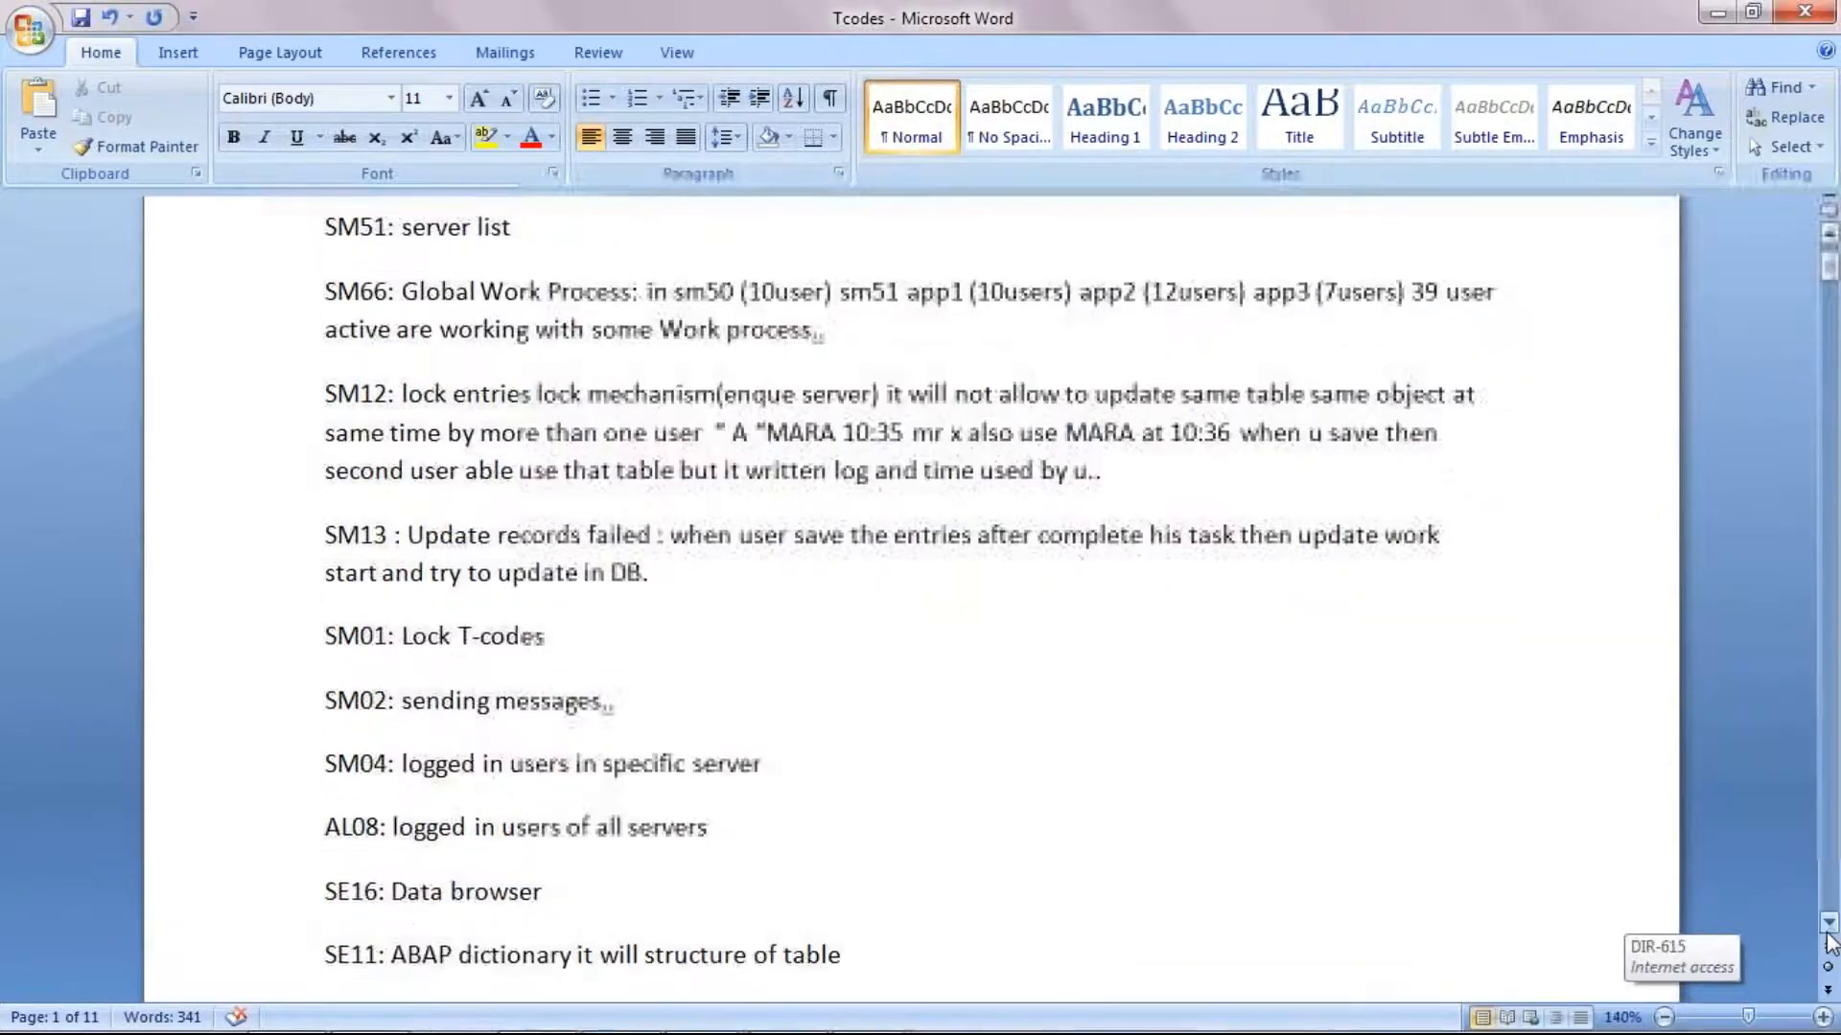
pyautogui.click(1828, 922)
pyautogui.click(1828, 922)
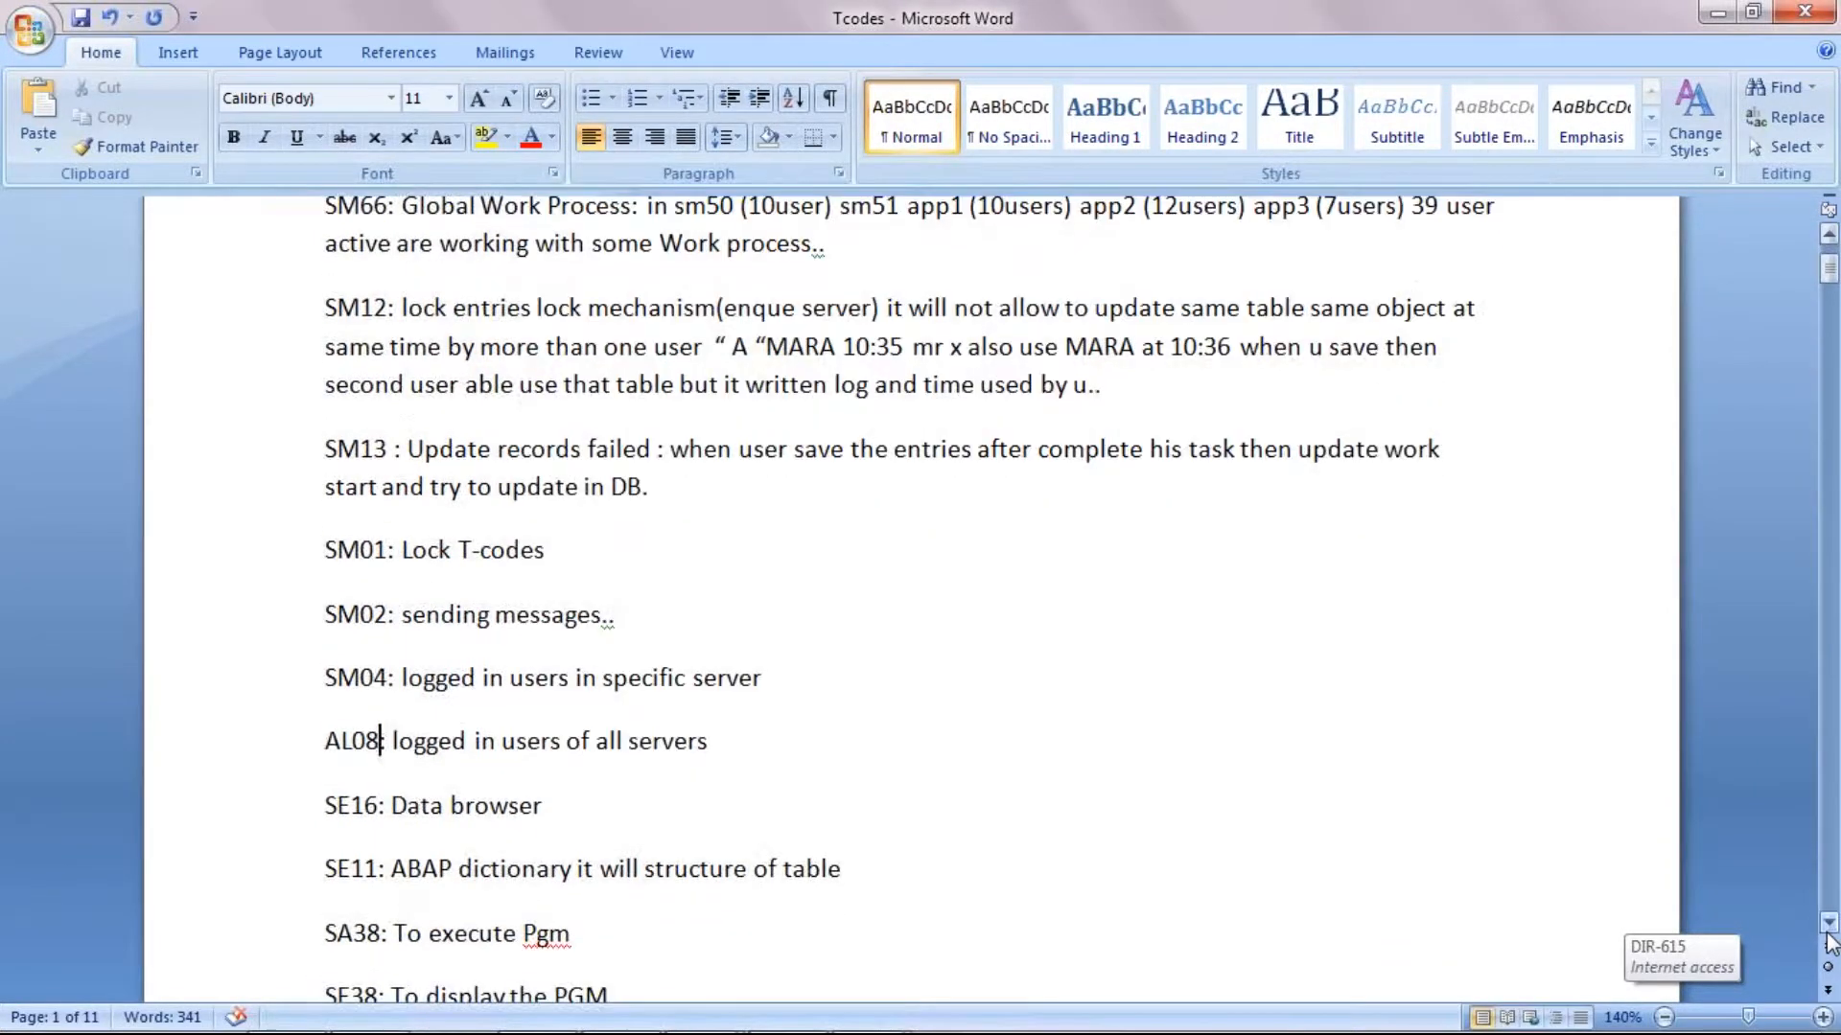
pyautogui.click(1828, 923)
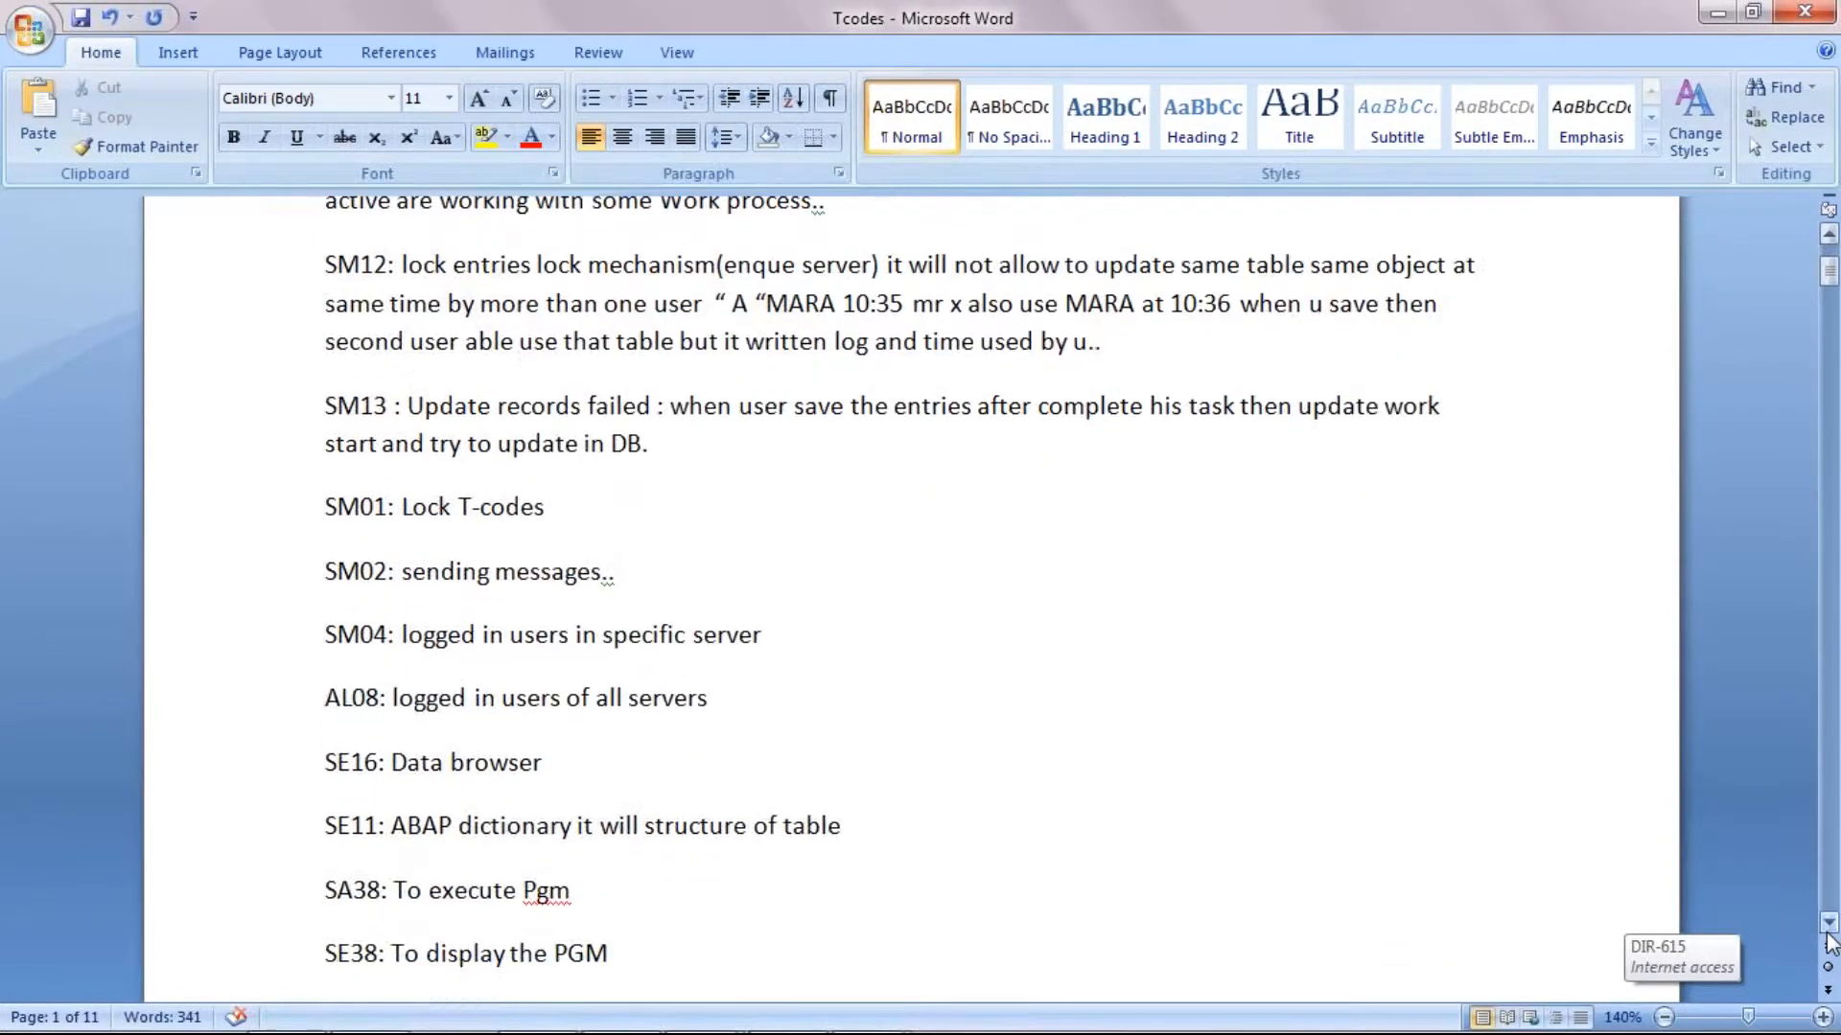
pyautogui.click(1828, 926)
pyautogui.click(1828, 926)
pyautogui.click(1828, 926)
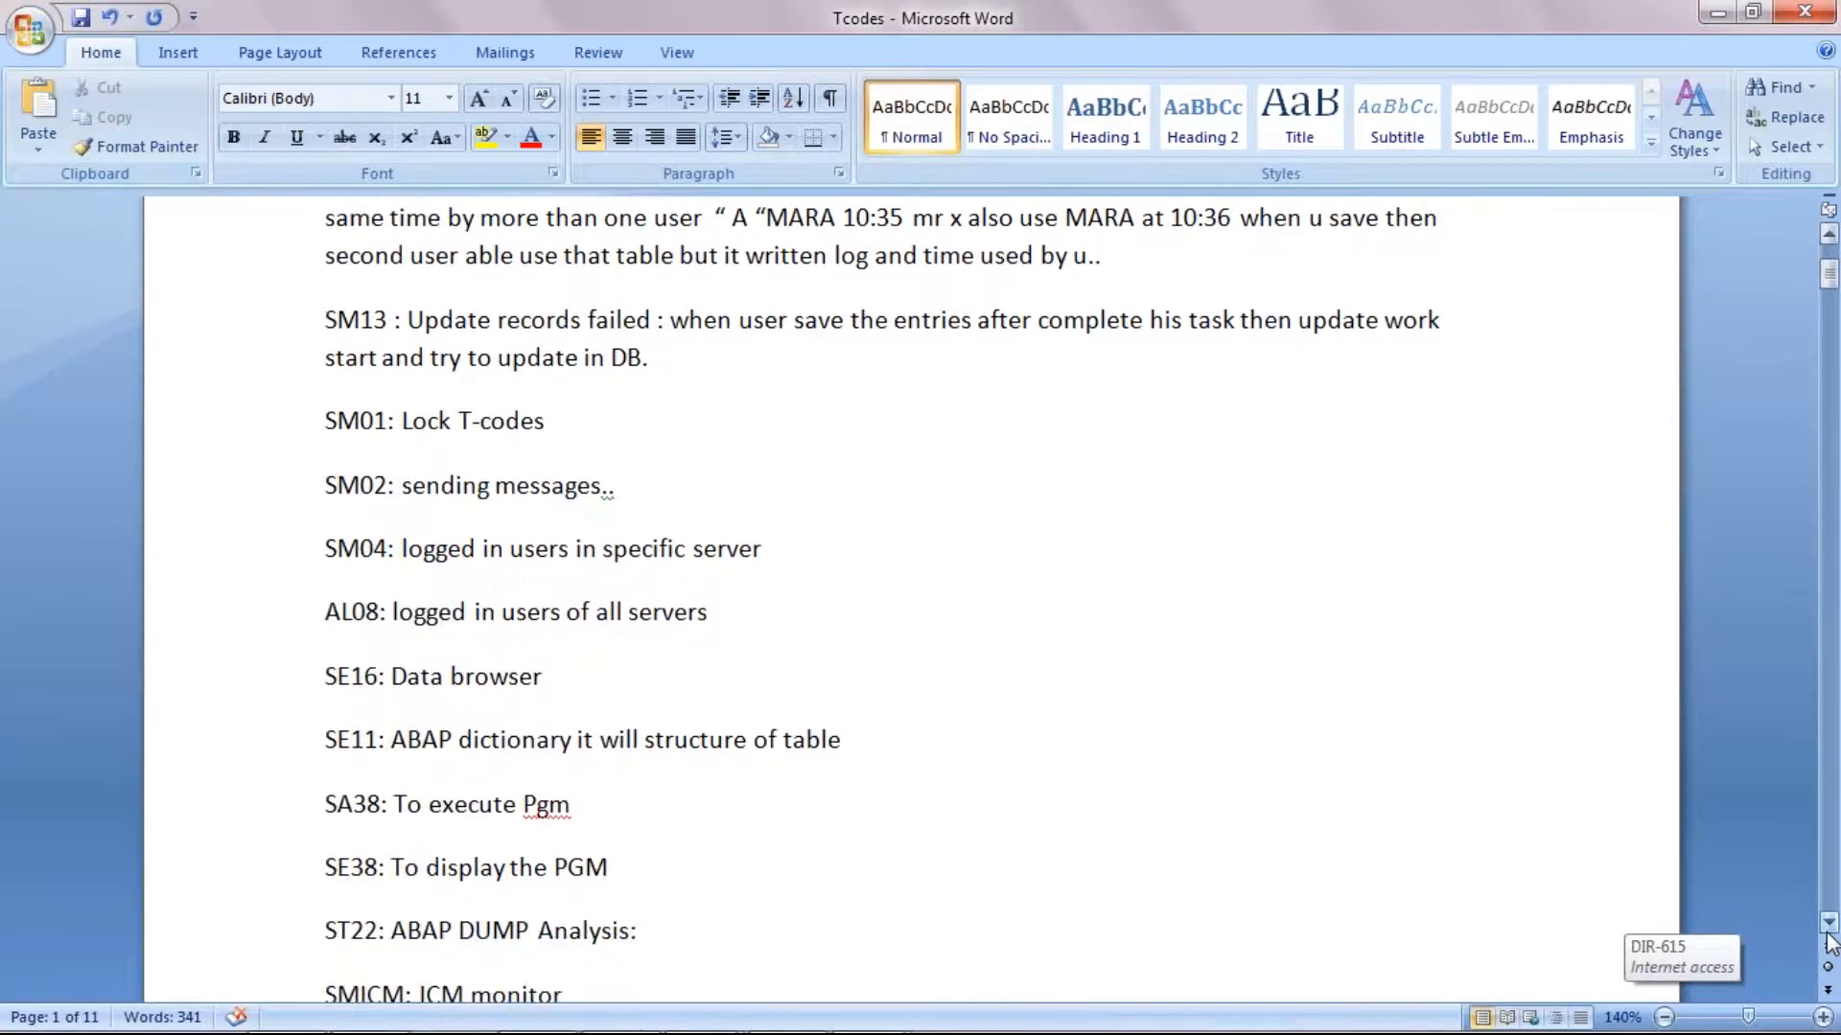
pyautogui.click(1828, 922)
pyautogui.click(1828, 922)
pyautogui.click(1828, 923)
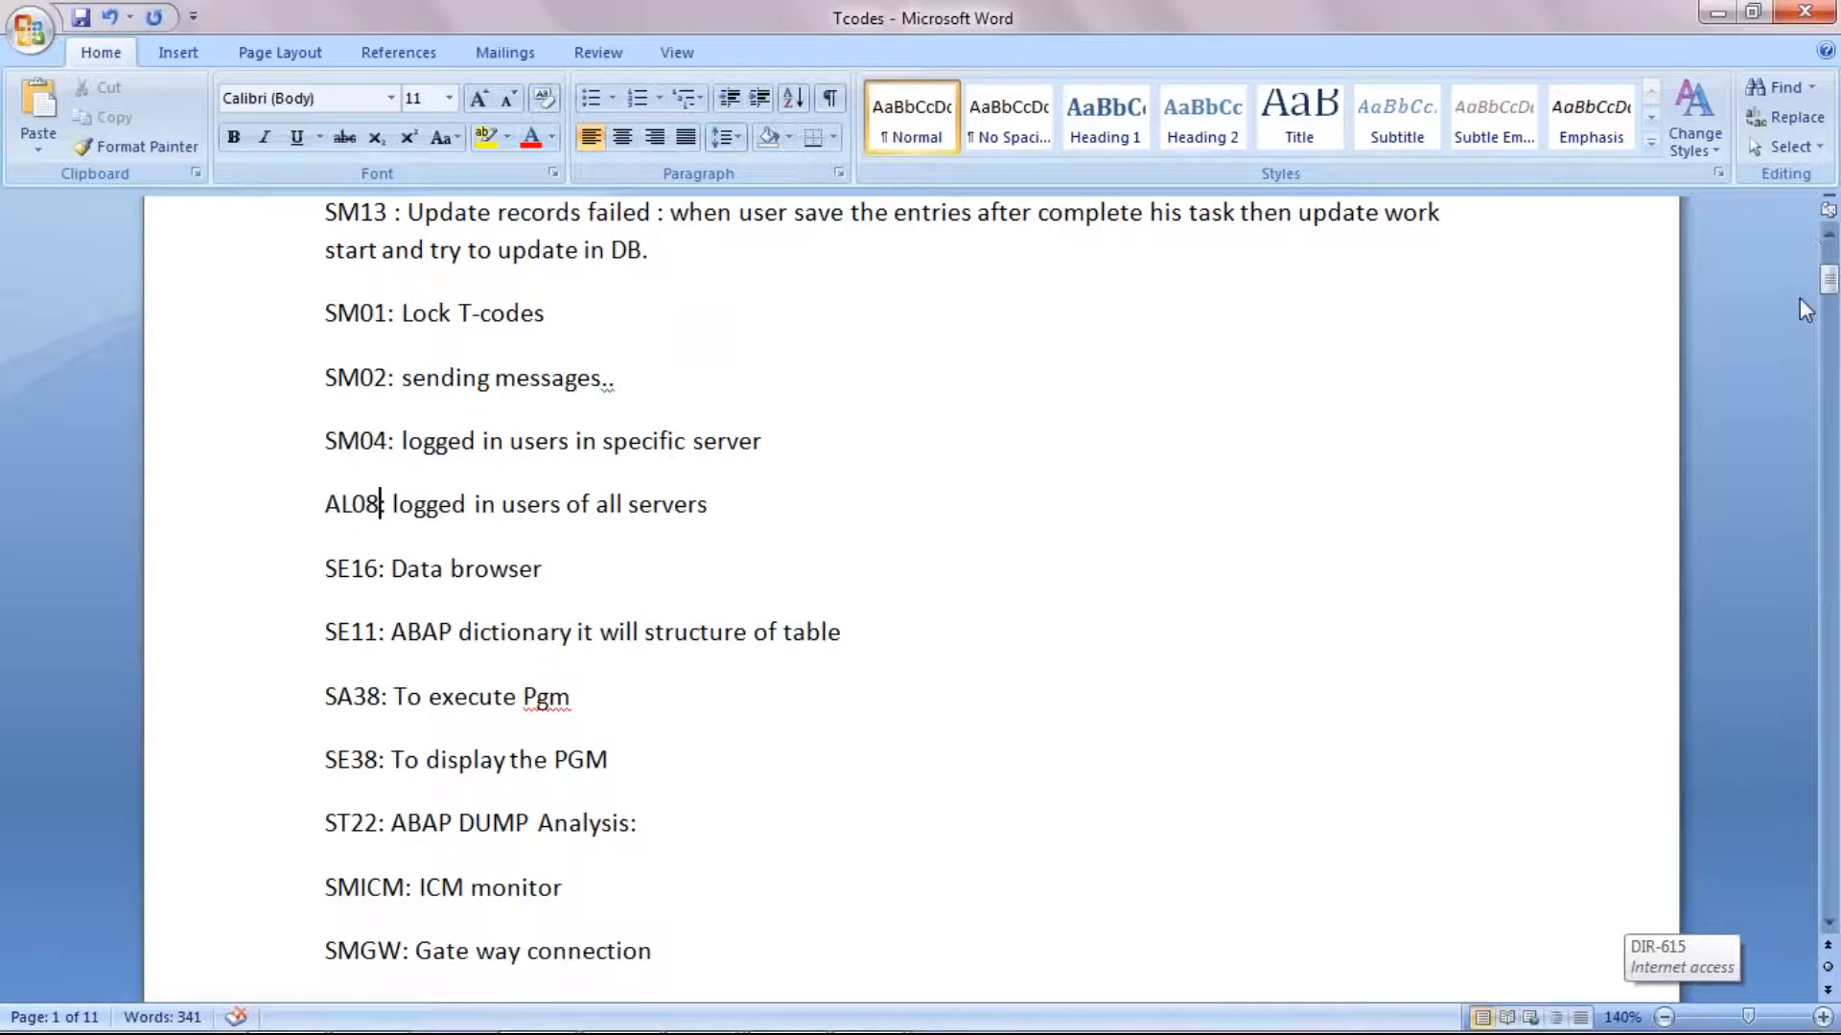
pyautogui.click(1828, 239)
pyautogui.click(1828, 239)
pyautogui.click(1828, 240)
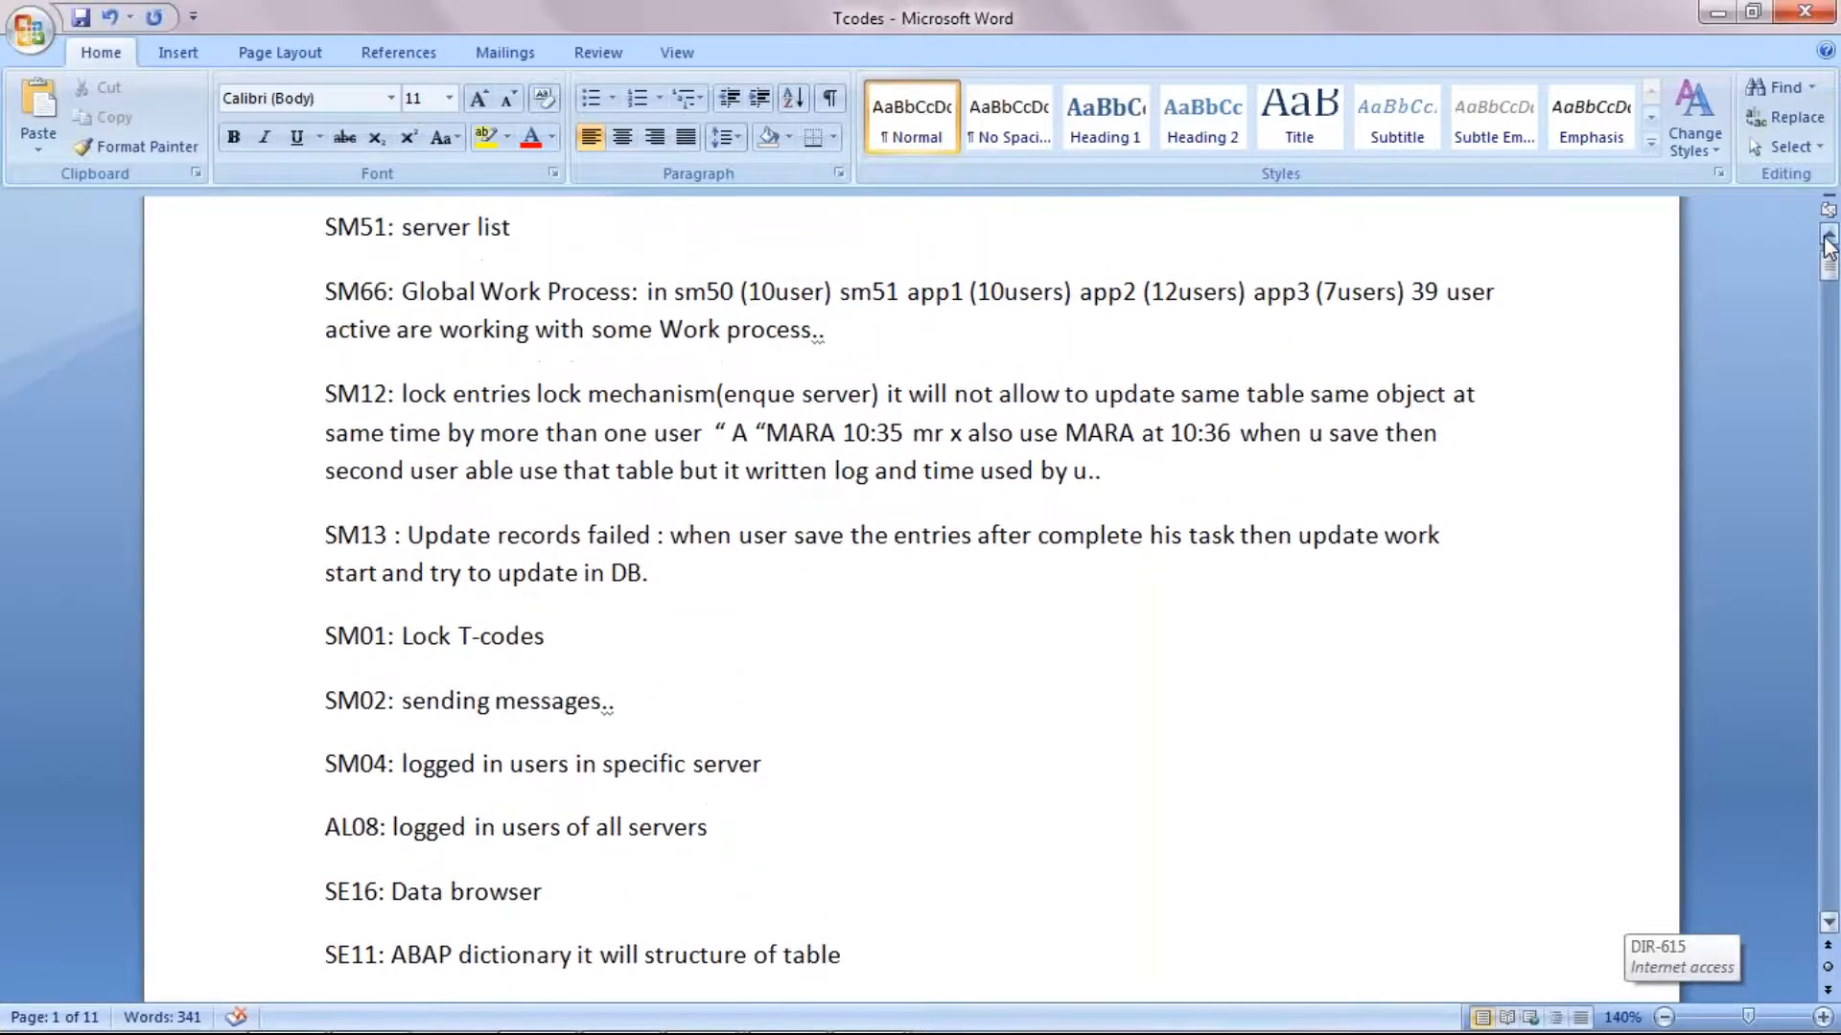
pyautogui.click(1827, 241)
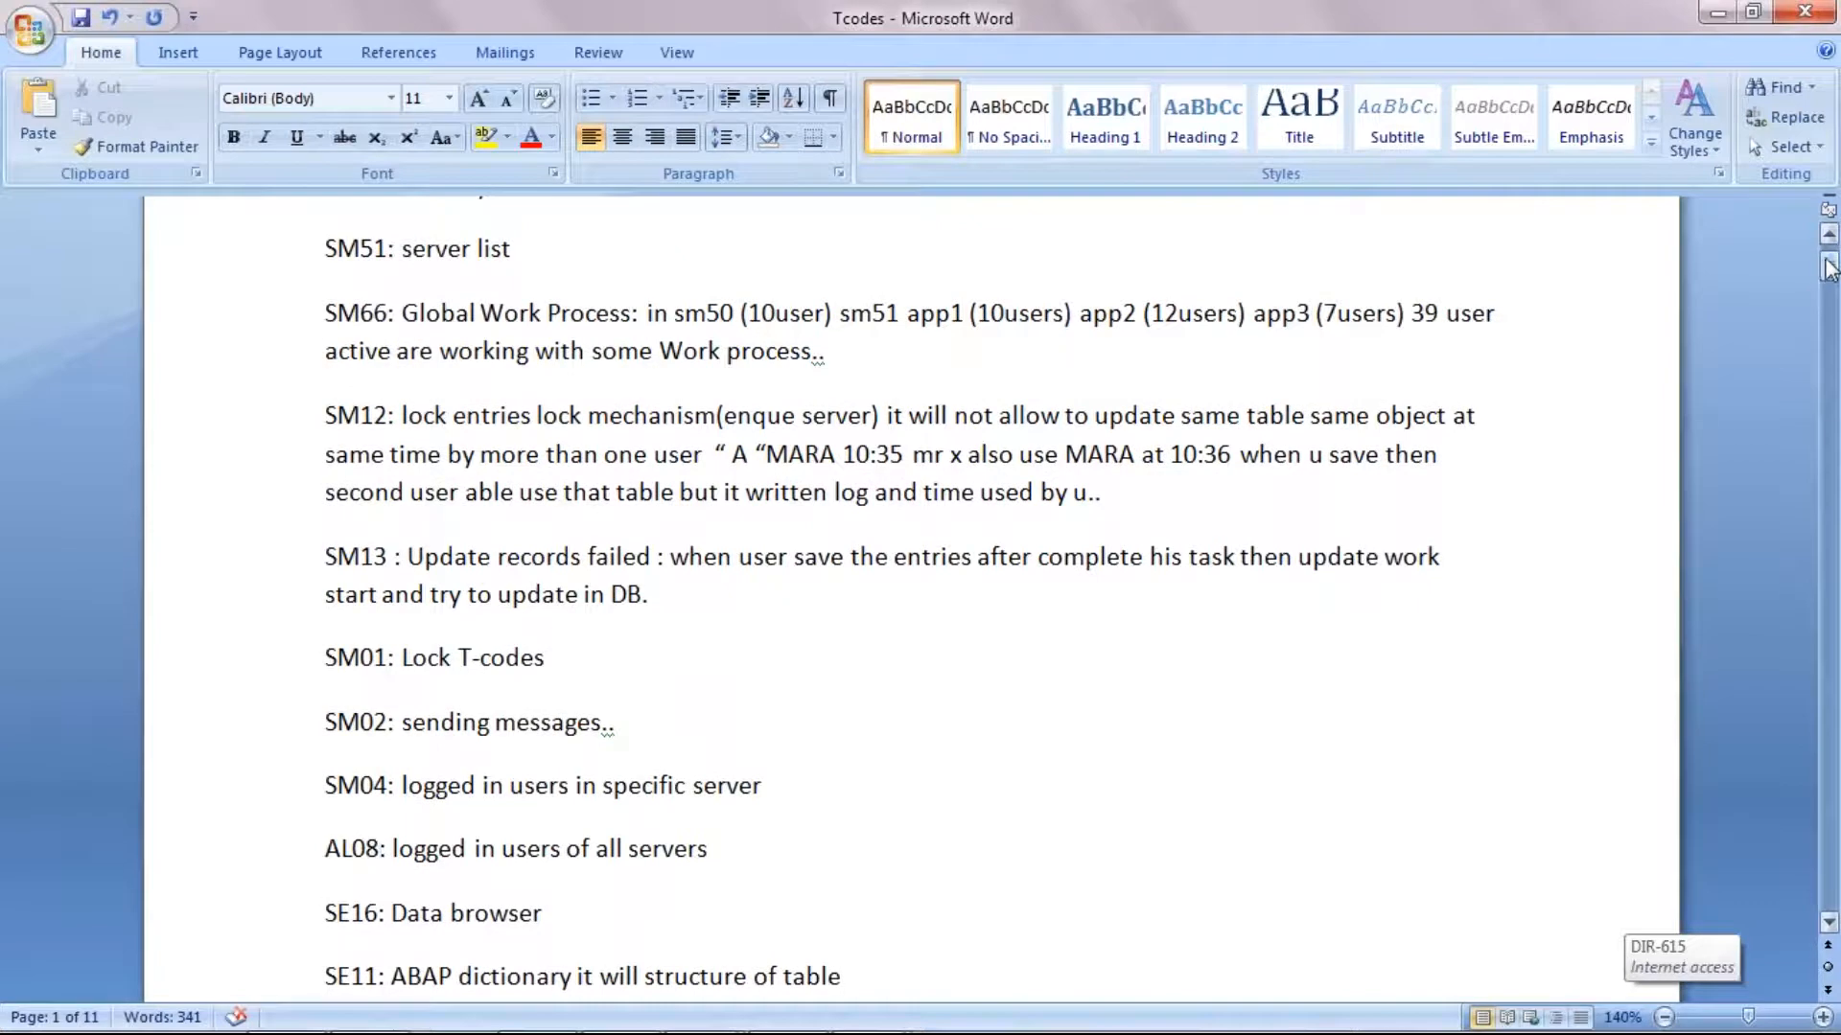
pyautogui.click(1828, 242)
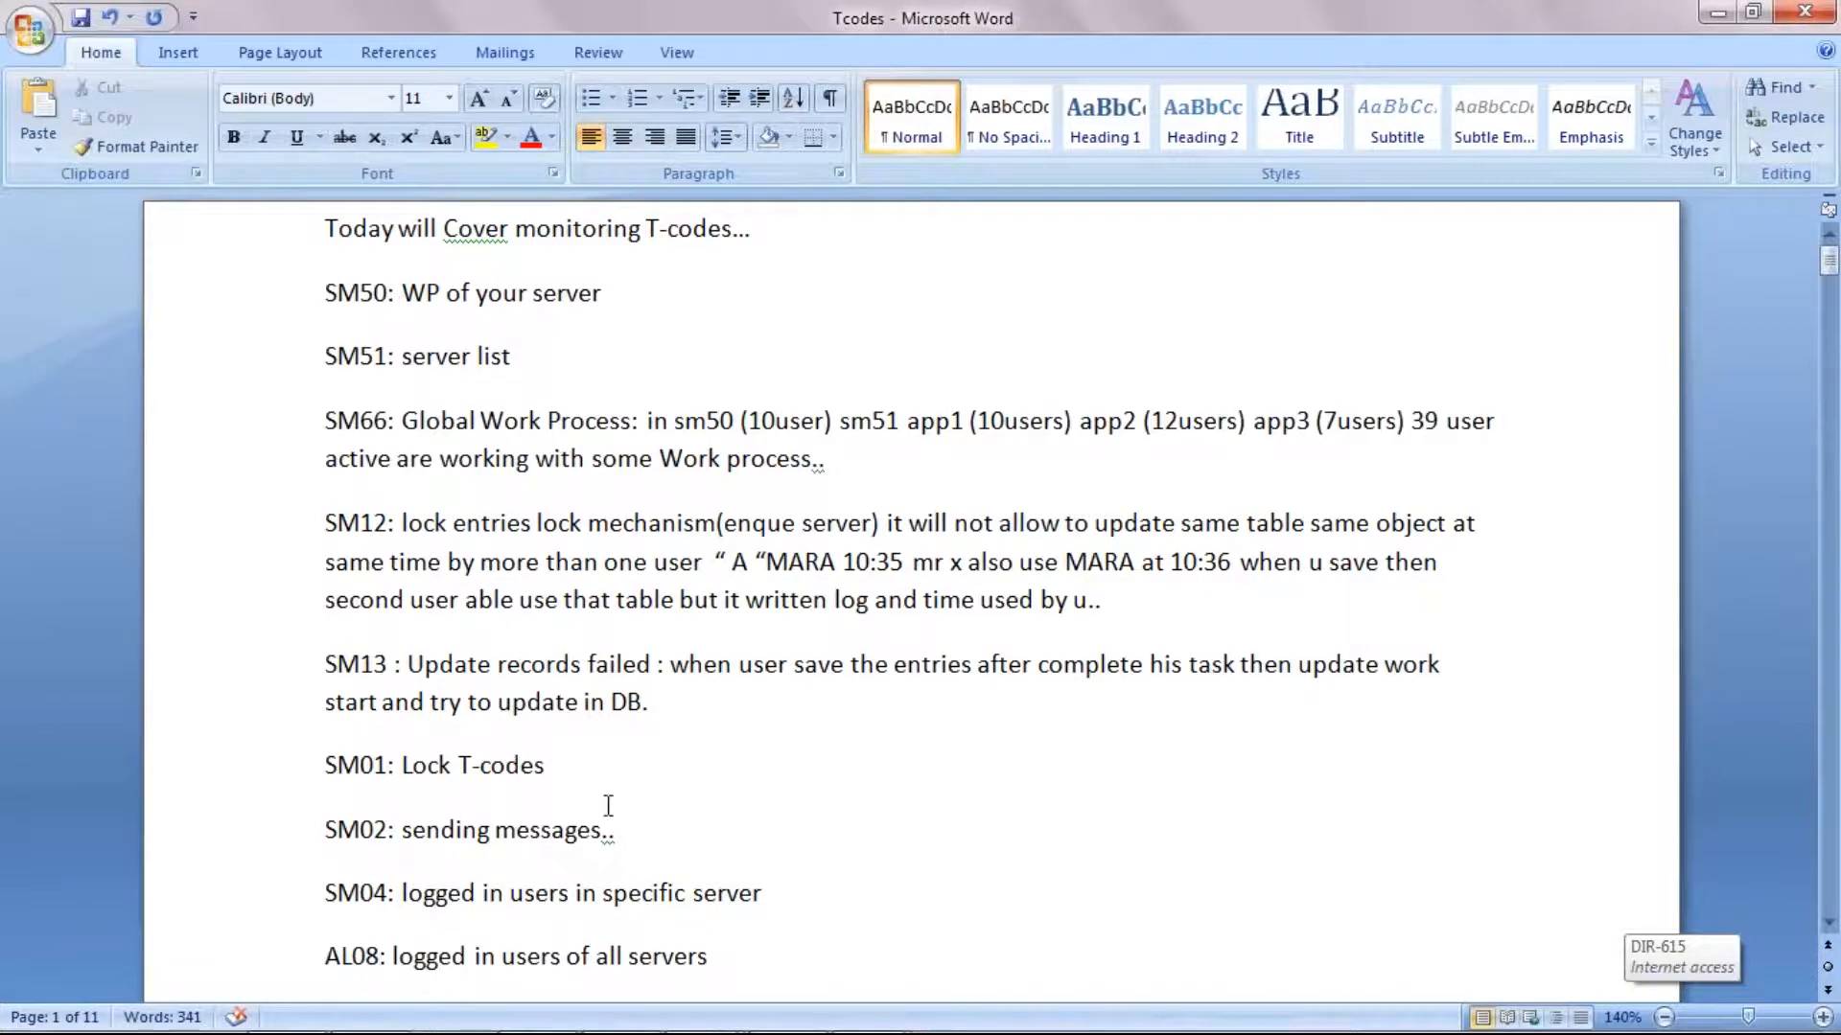
# Step: Switch to the WINTEST virtual machine, run SAP transaction SM50 and dismiss the Internet Explorer security warning
pyautogui.moveTo(690, 1021)
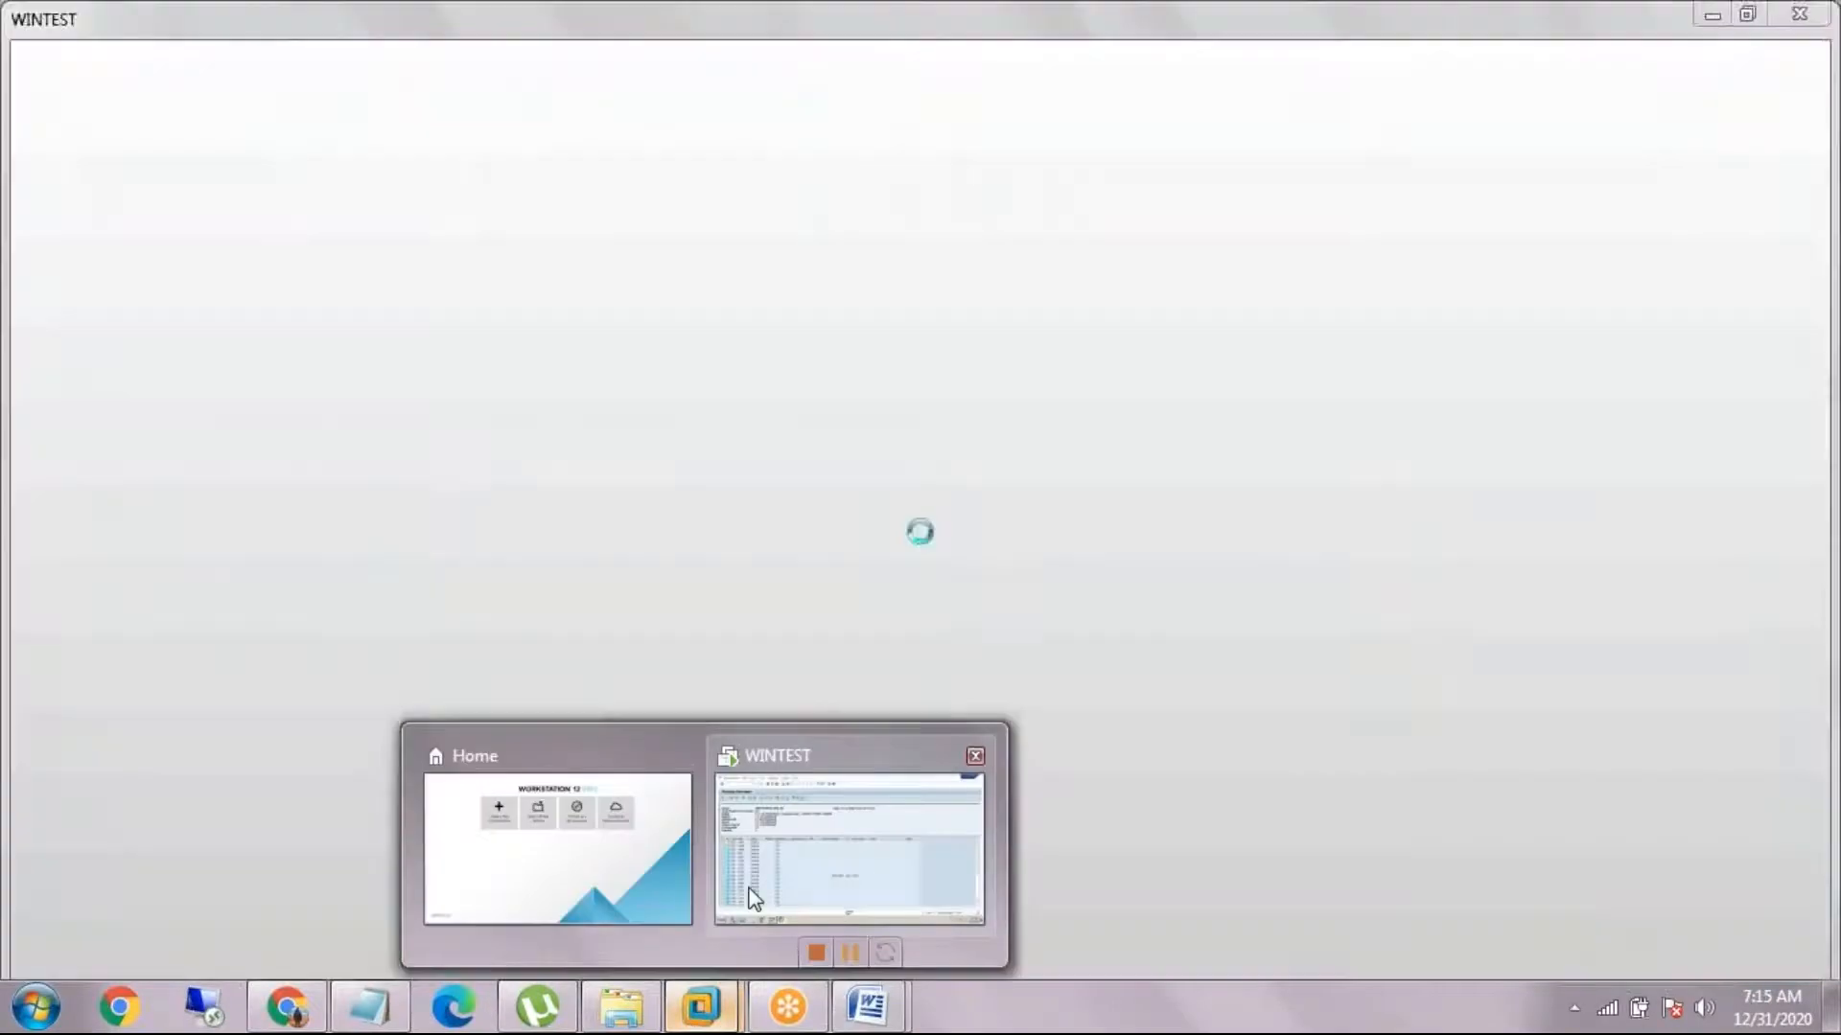
pyautogui.click(754, 898)
pyautogui.click(189, 69)
pyautogui.write('/nsm50')
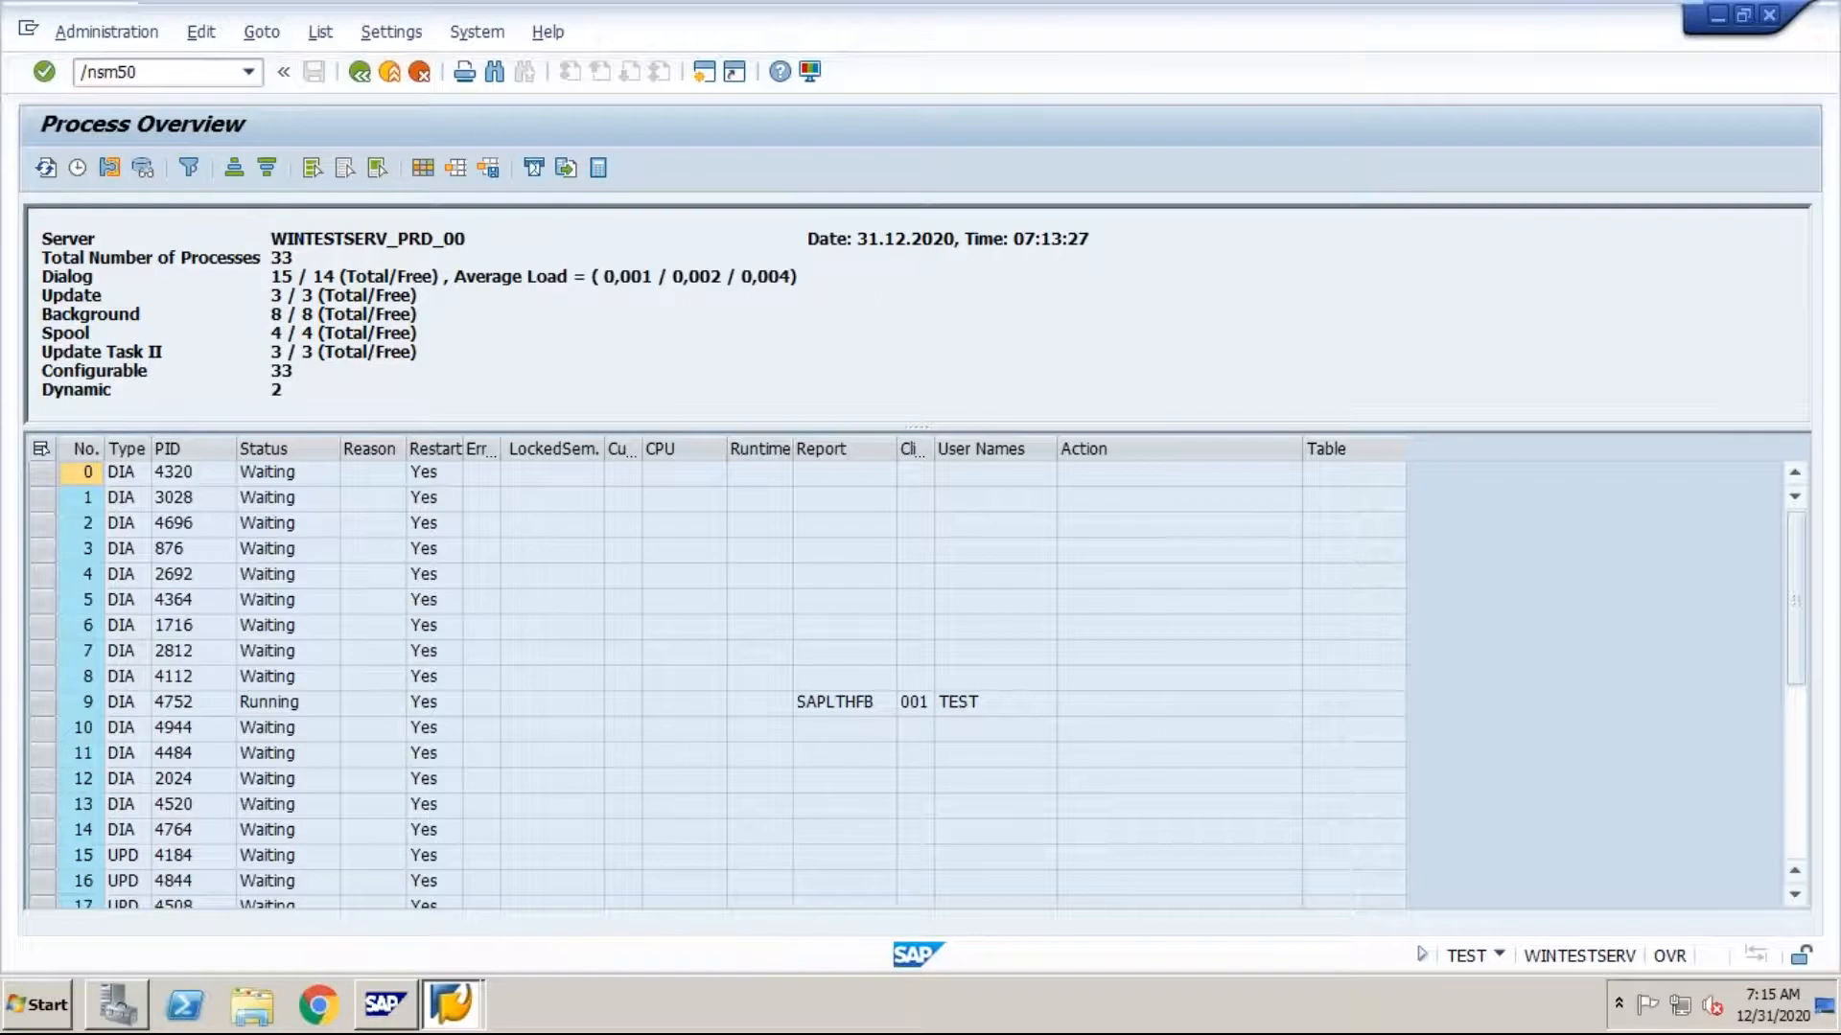
pyautogui.press('Return')
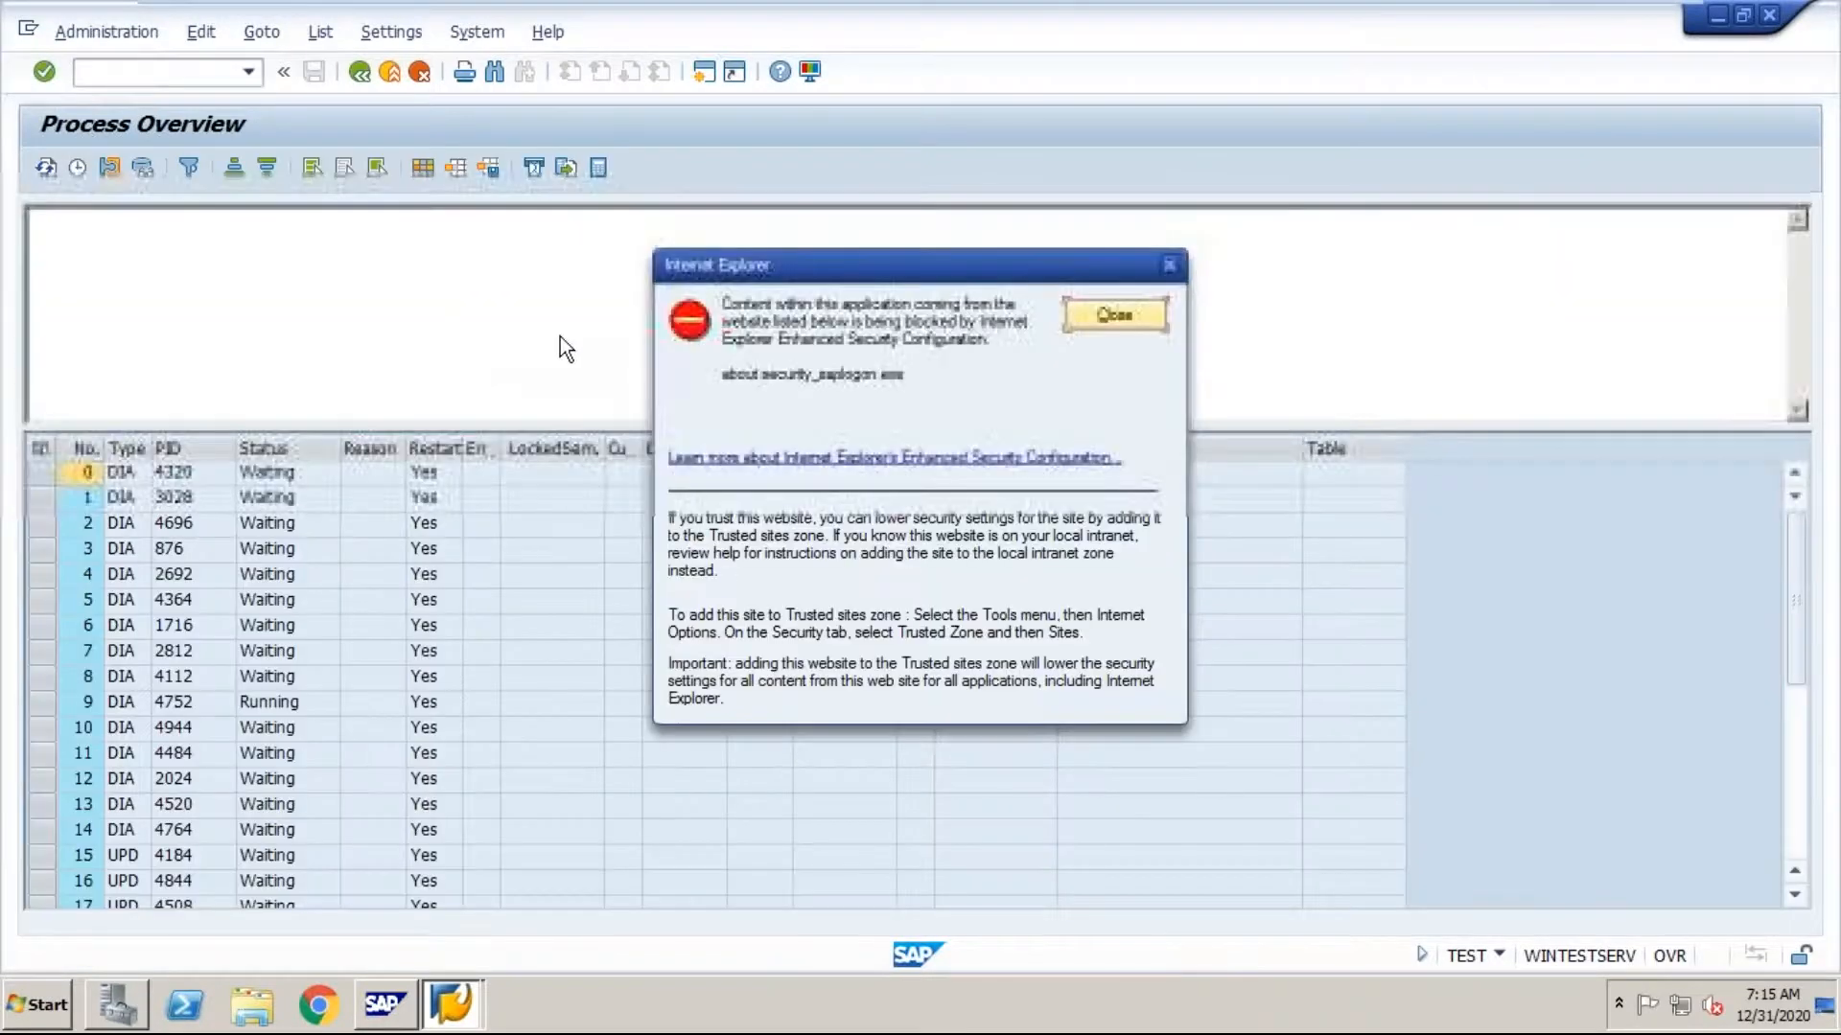
pyautogui.click(1083, 320)
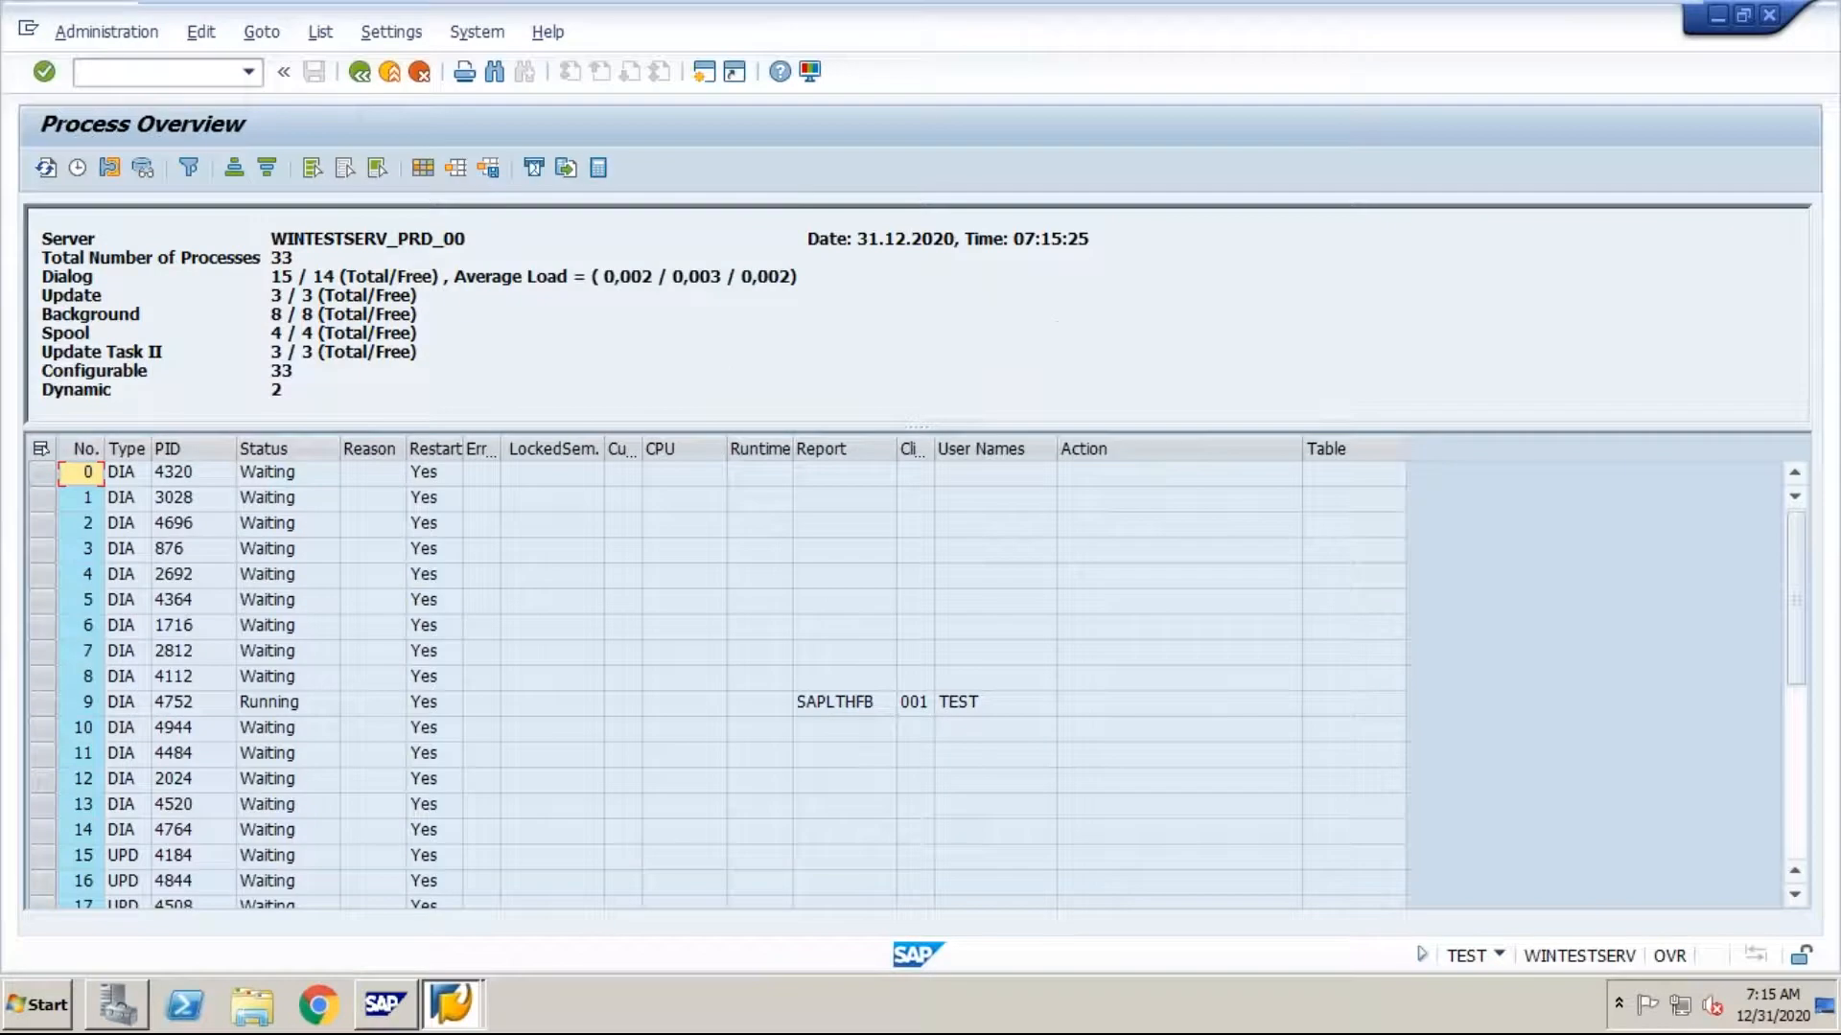
# Step: Examine the work process totals by type in the process overview header, and return to the Word T-codes notes
pyautogui.moveTo(281, 330); pyautogui.dragTo(292, 282)
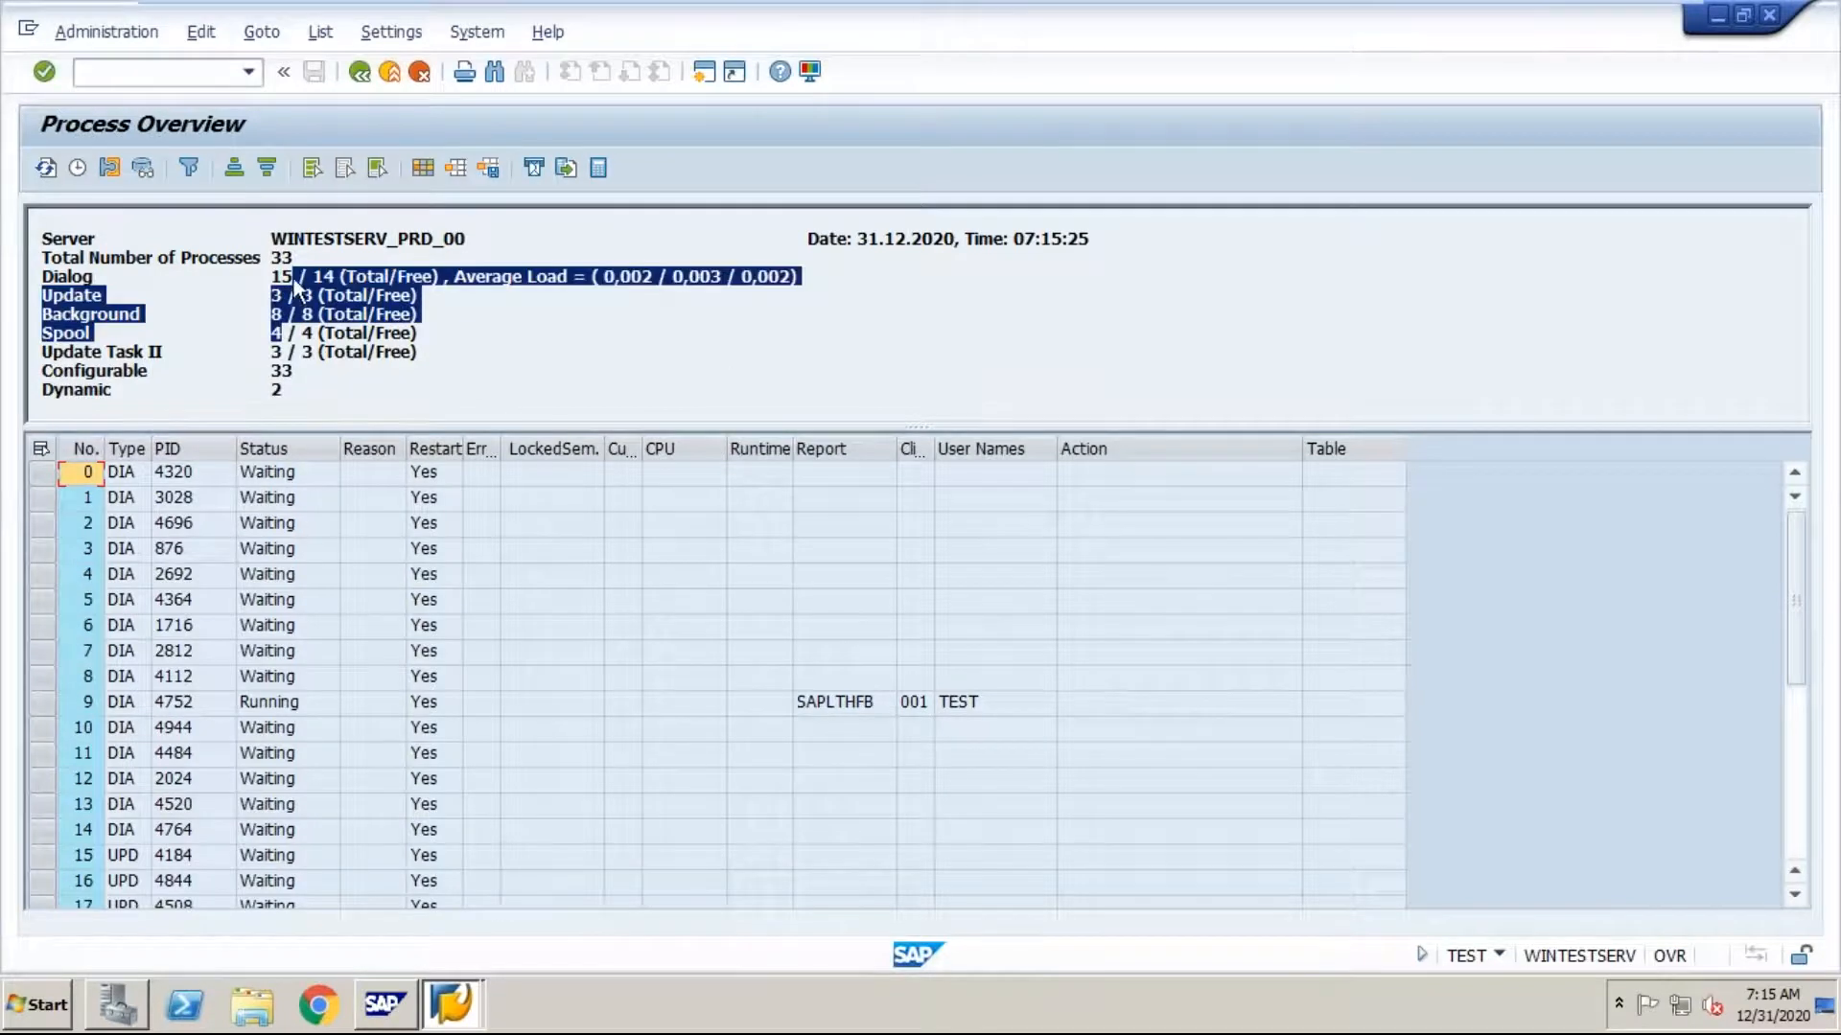
pyautogui.click(284, 337)
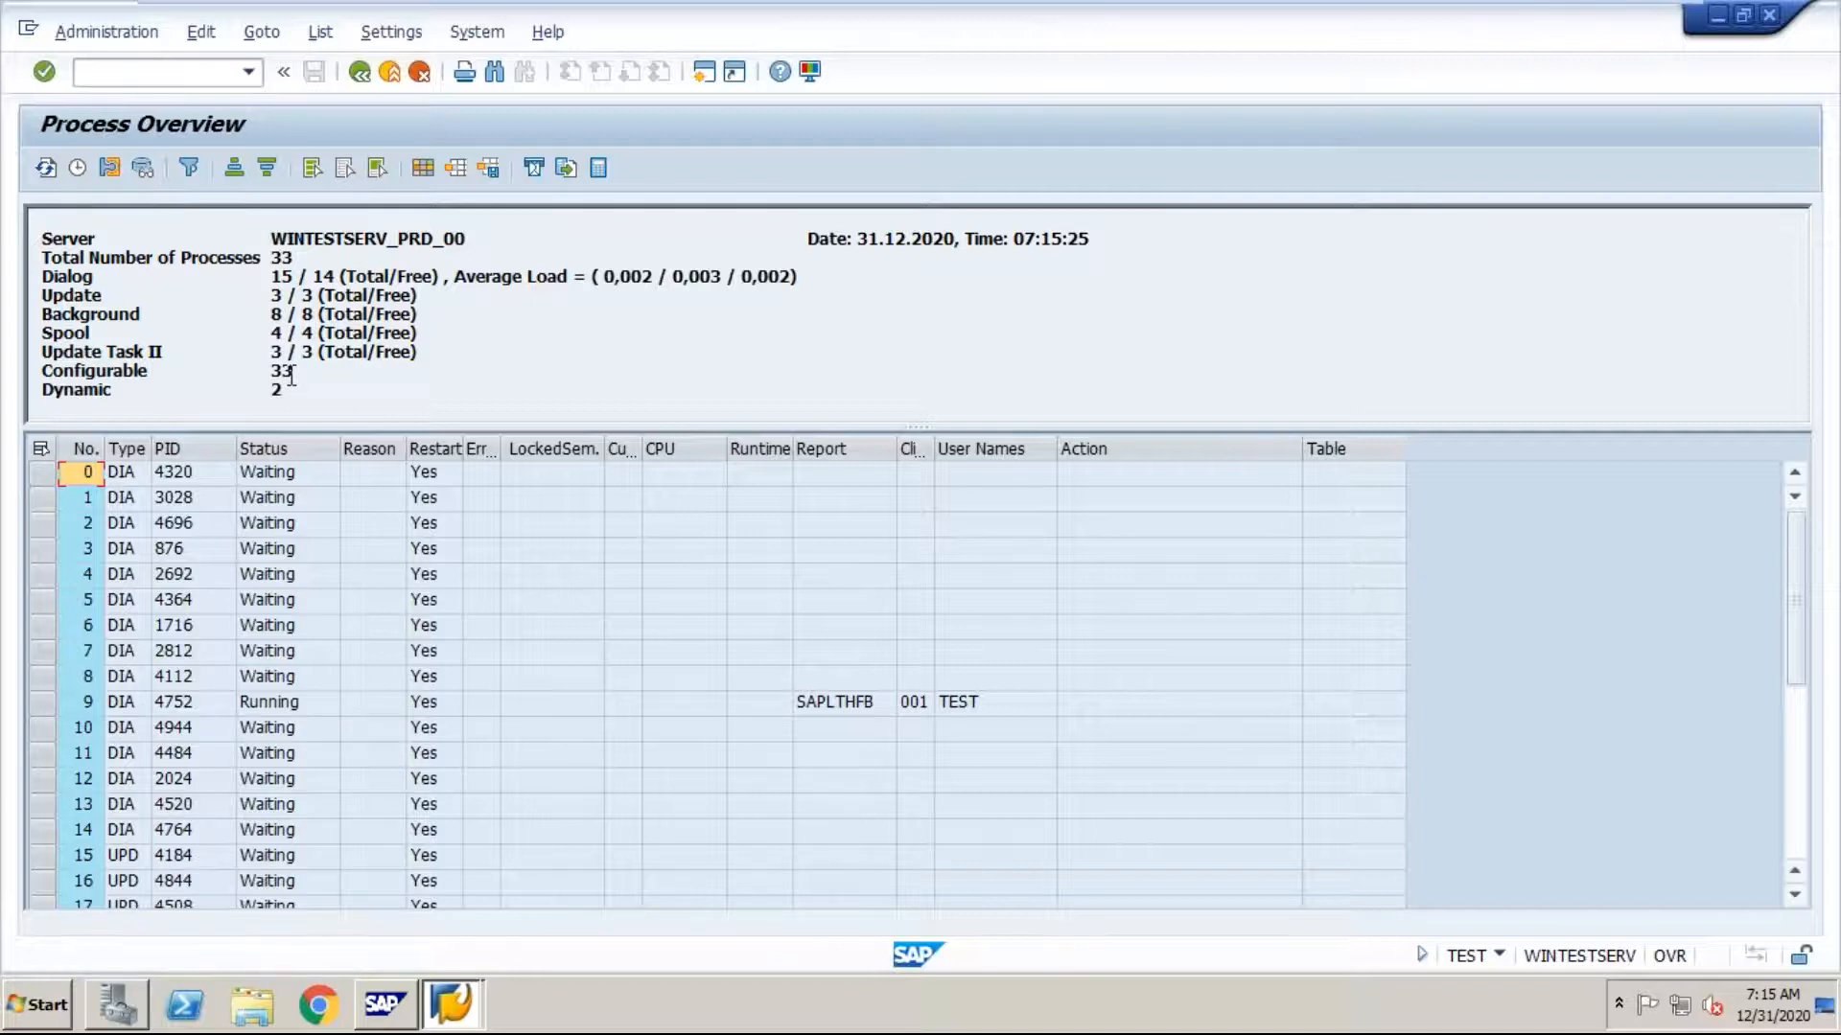
pyautogui.moveTo(1540, 13)
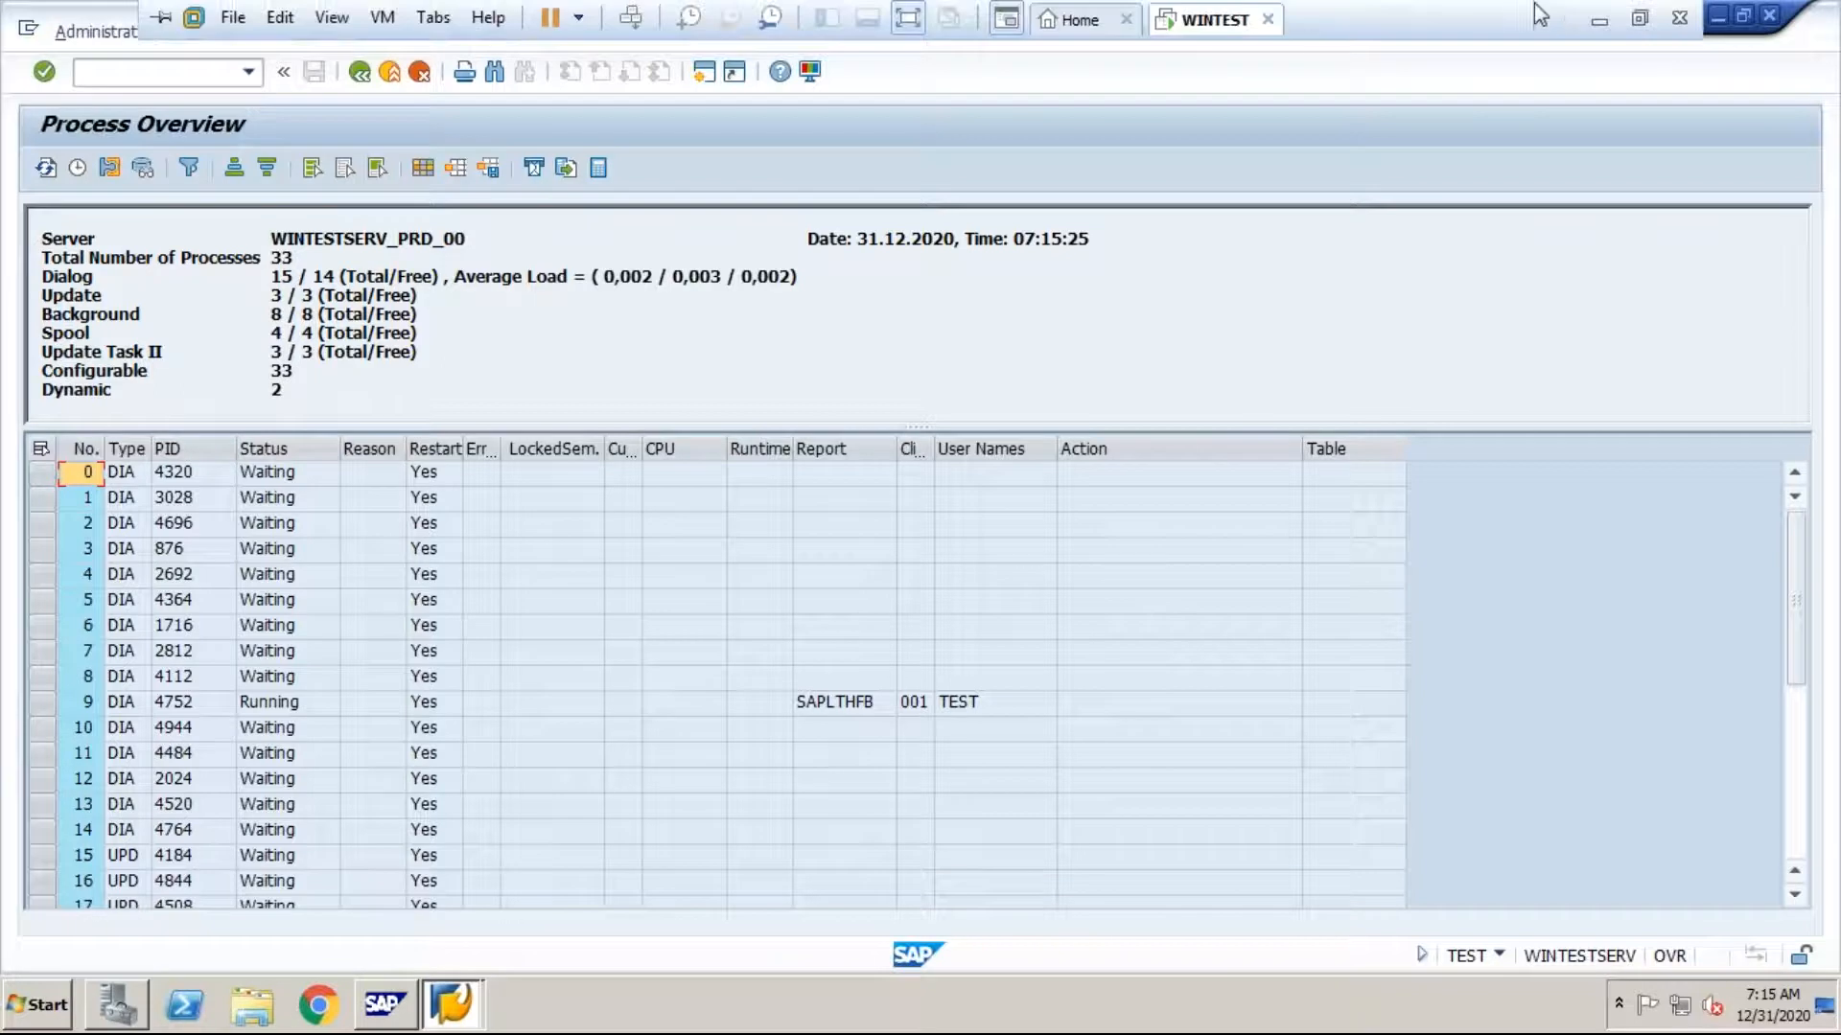
pyautogui.click(1596, 19)
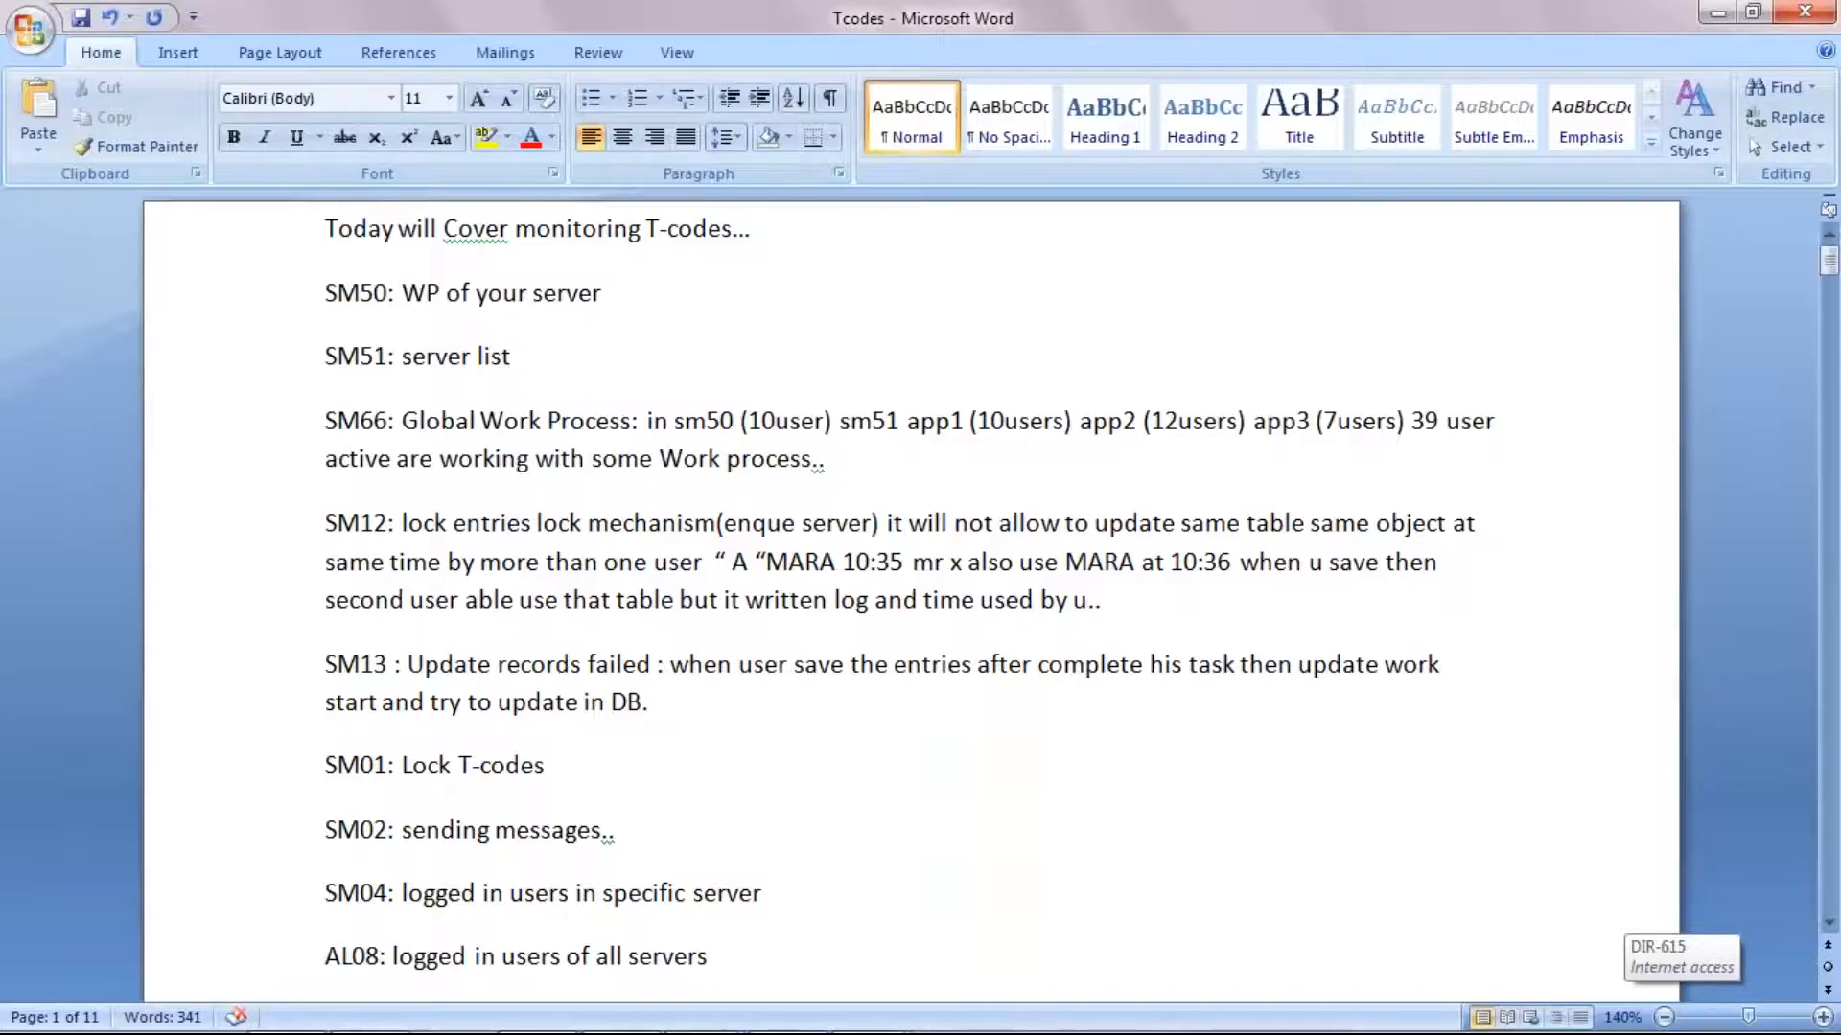
# Step: Revisit the SM50 process overview in the WINTEST virtual machine, and return to the Word T-codes notes
pyautogui.moveTo(795, 1023)
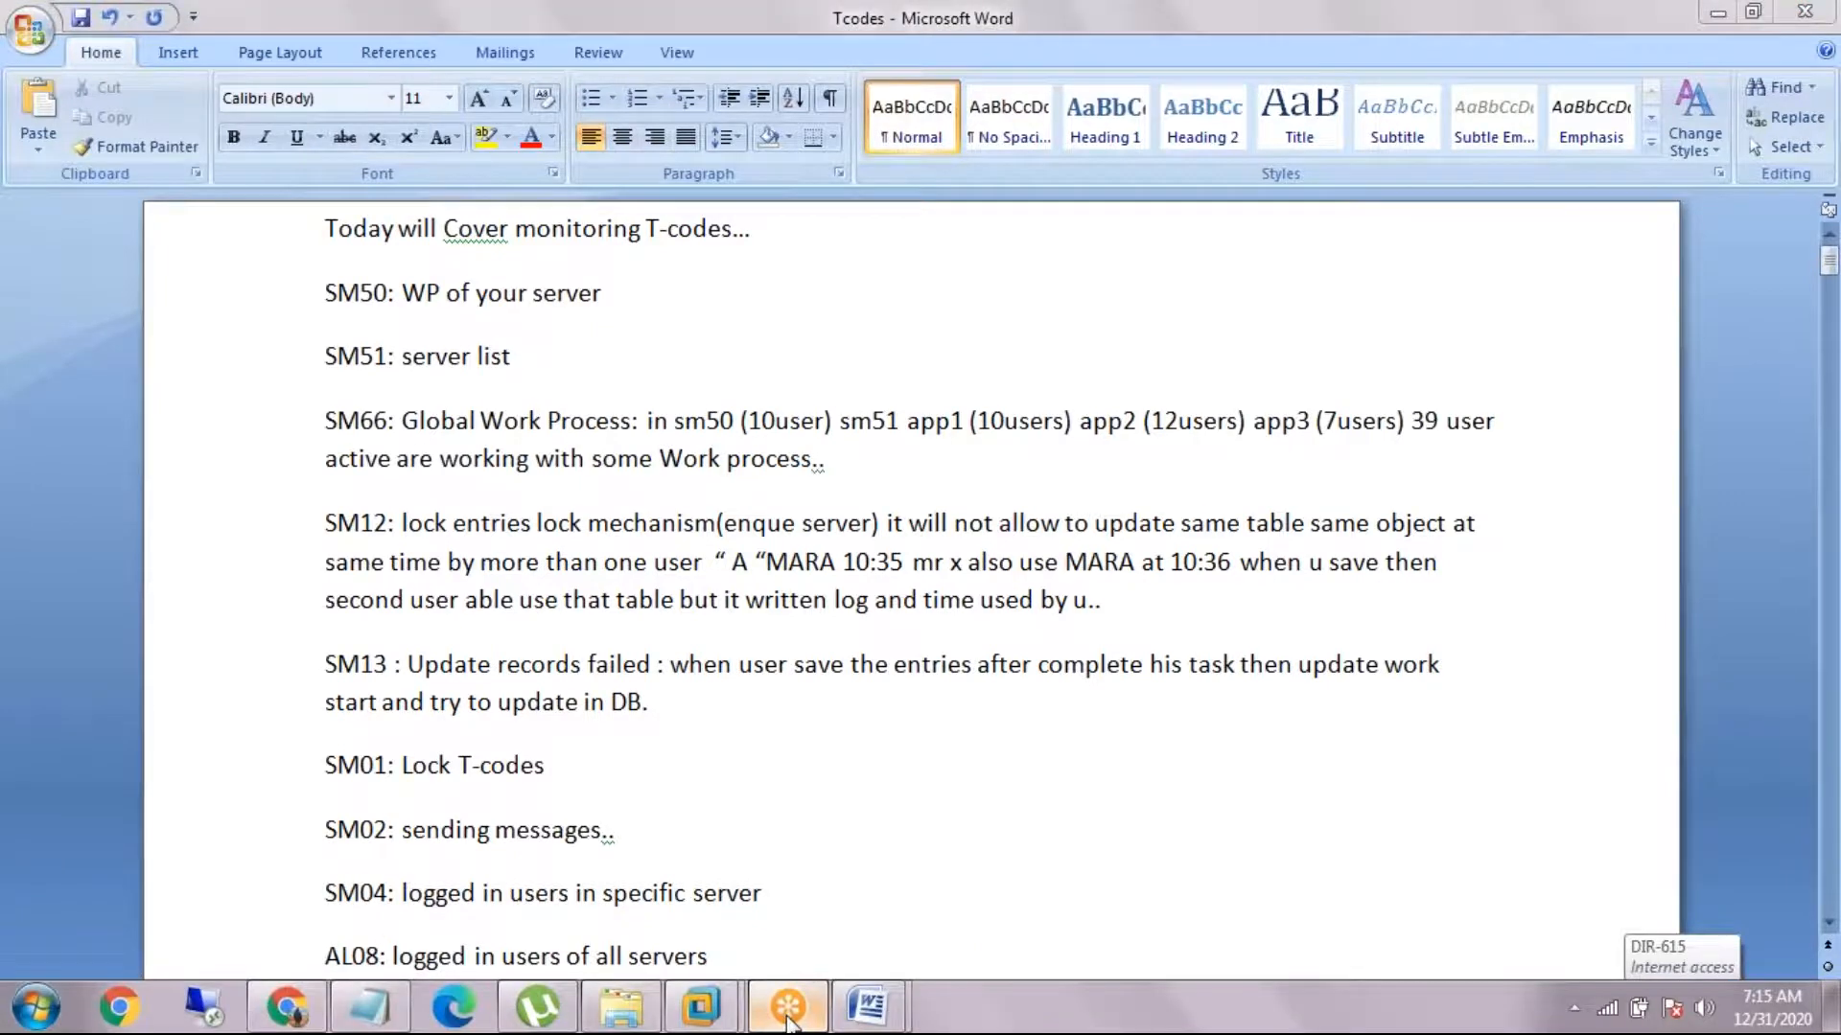
pyautogui.moveTo(729, 1018)
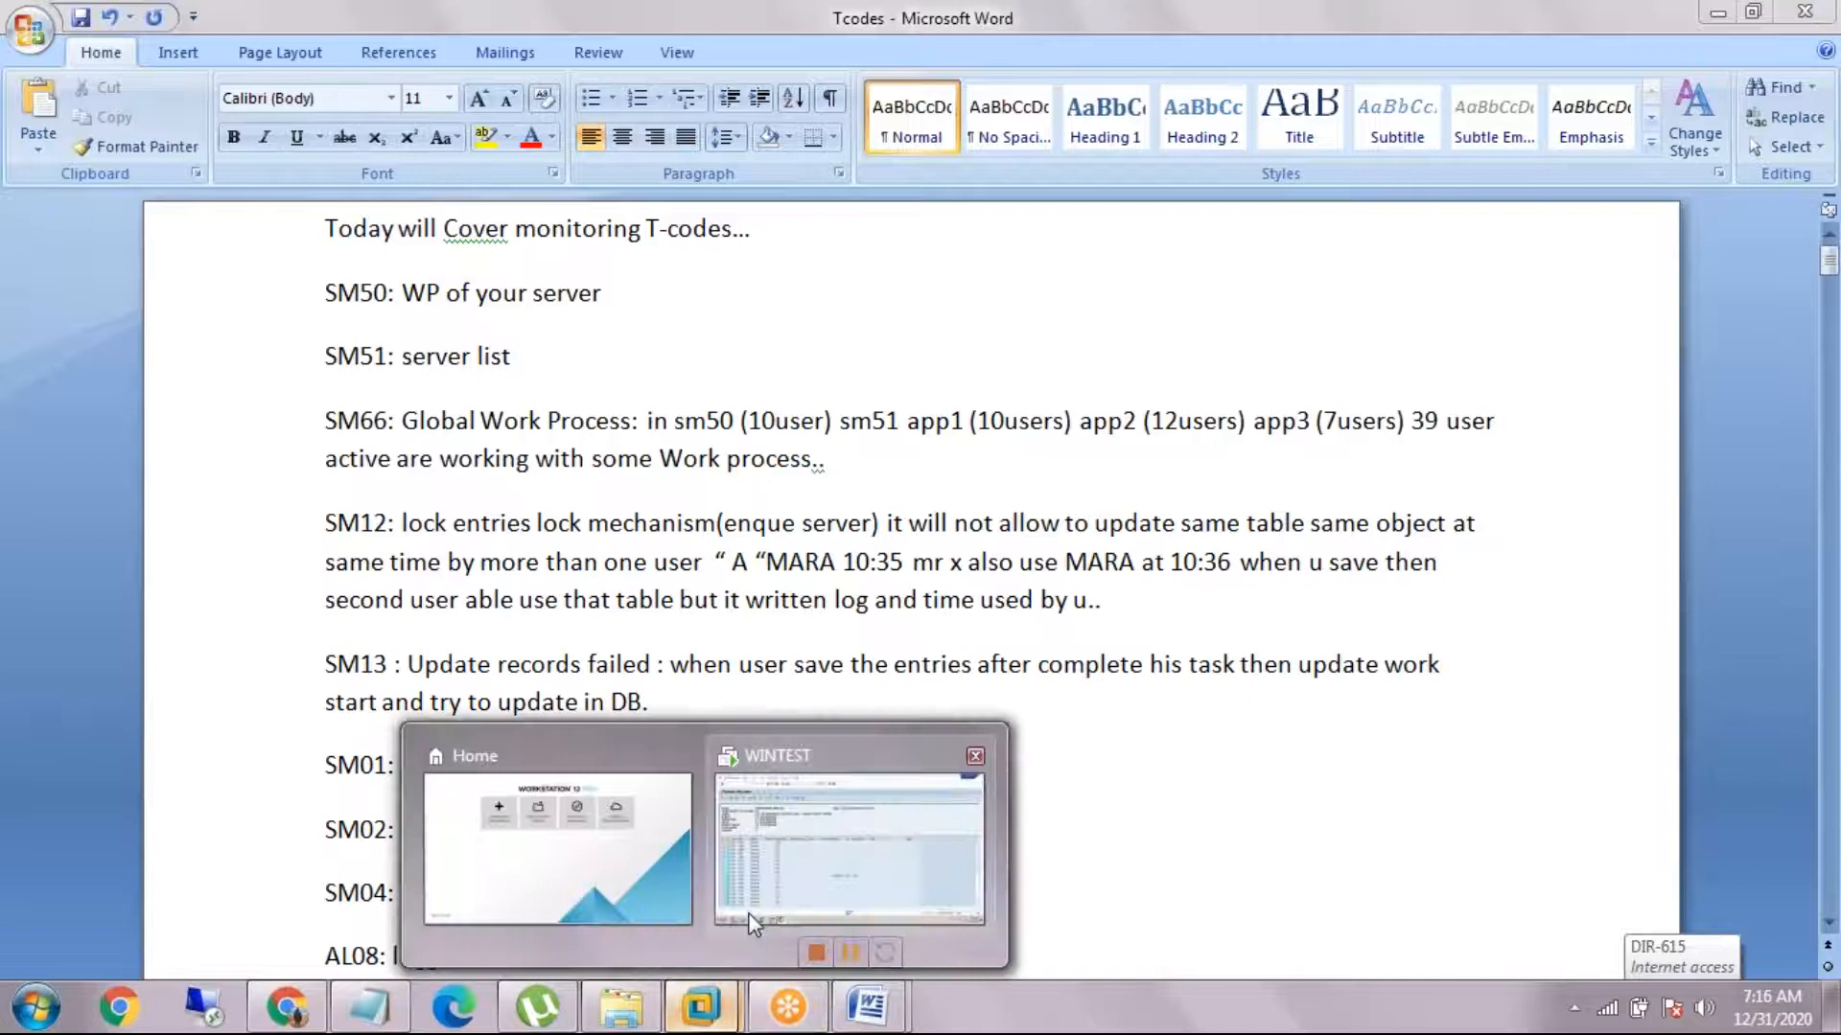
pyautogui.click(853, 834)
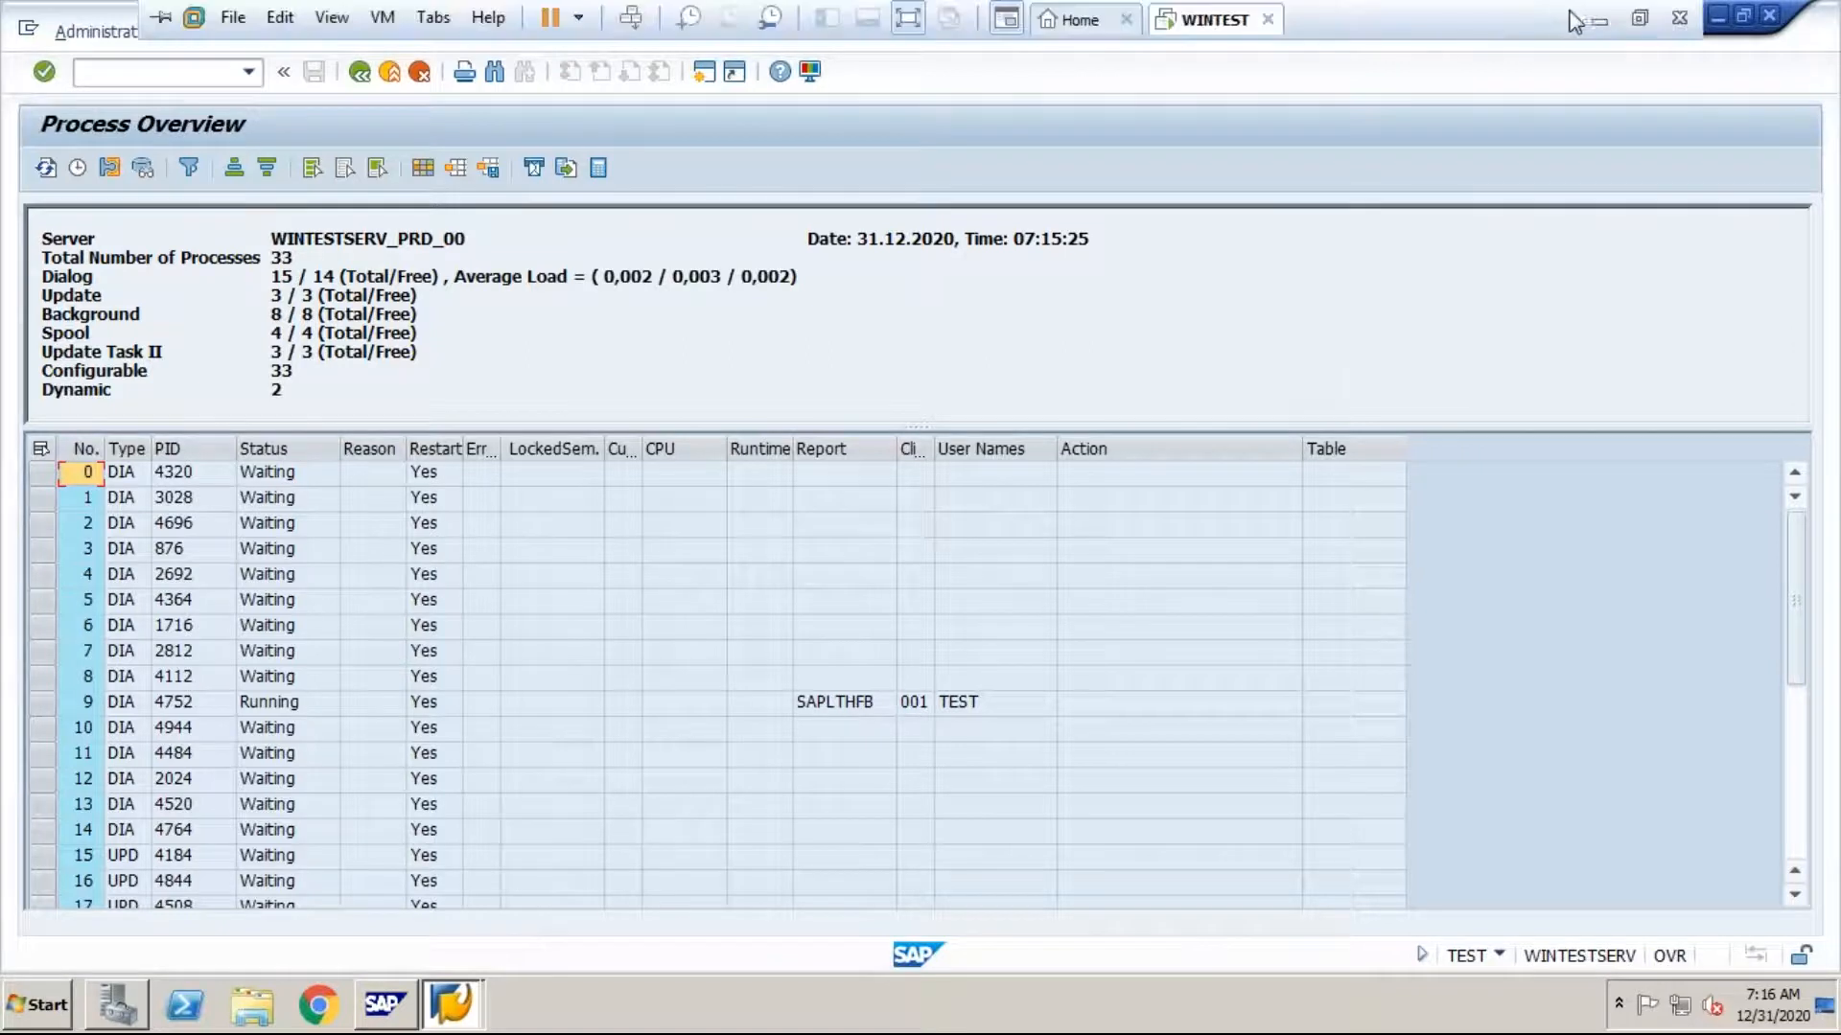
pyautogui.click(1593, 19)
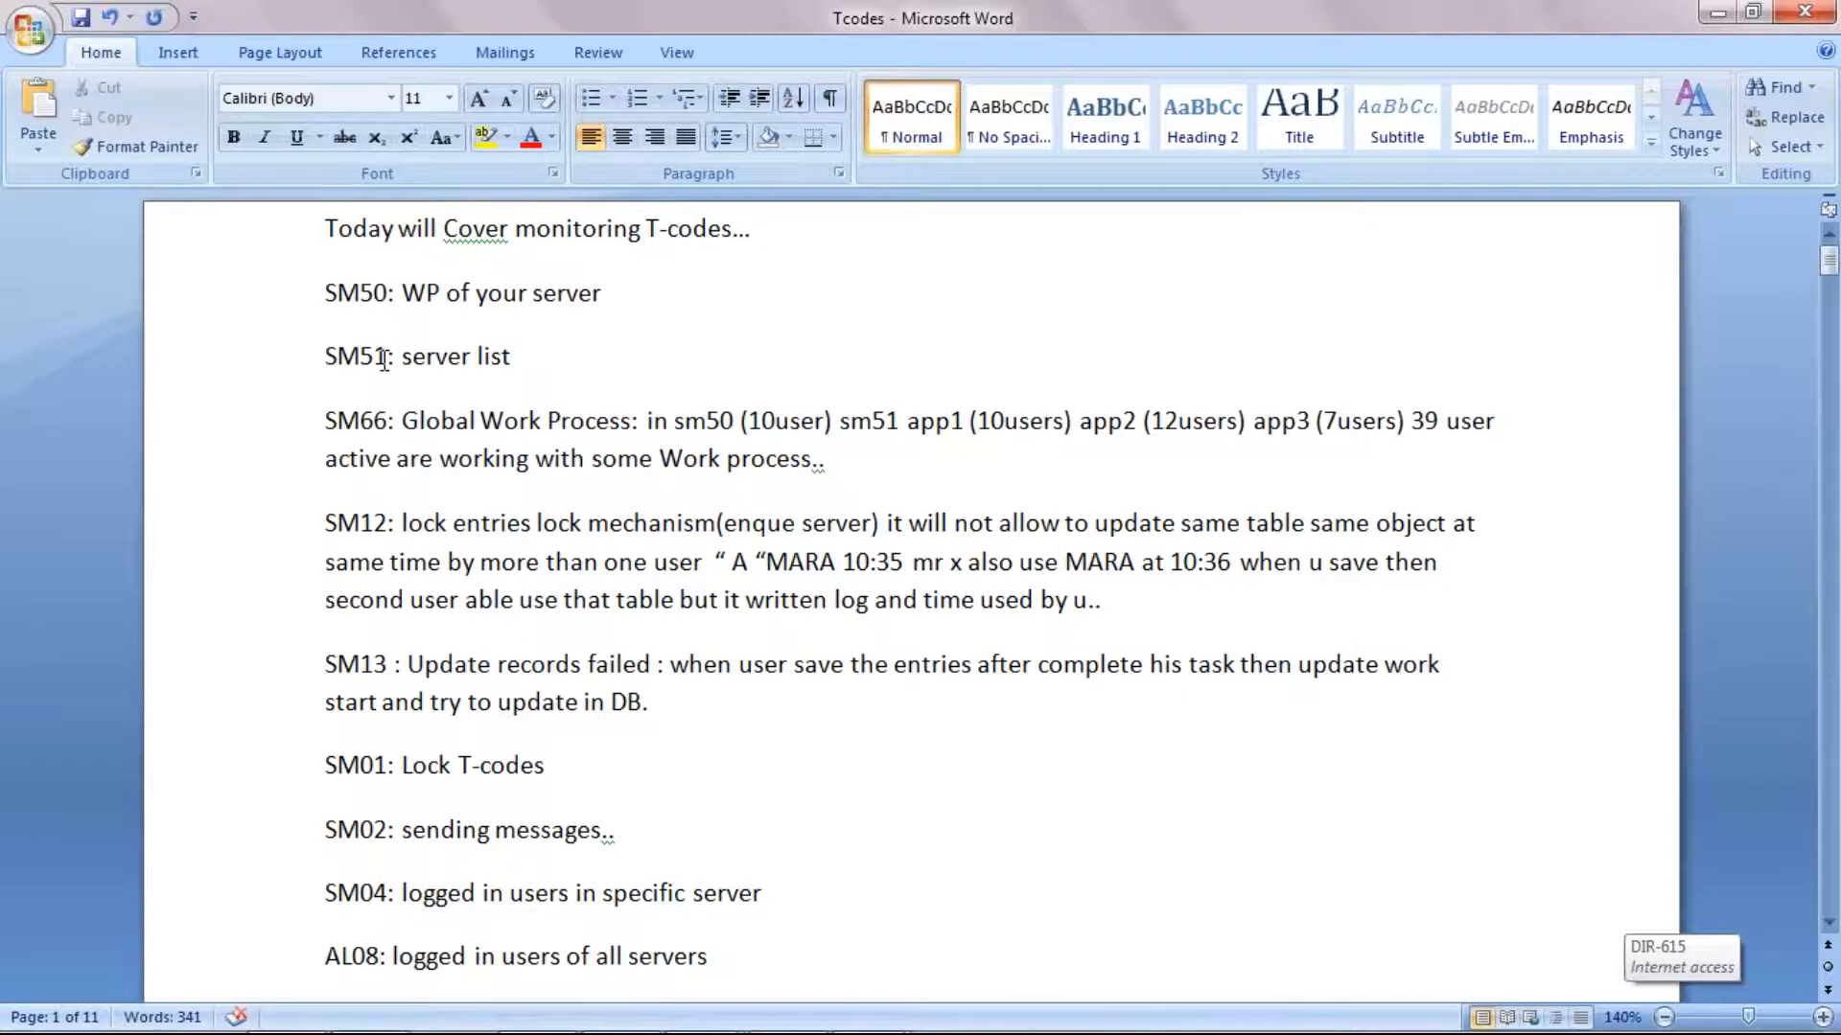
# Step: Run transaction SM51 in the WINTEST machine's SAP session, dismiss the security warning and return to the Word notes
pyautogui.moveTo(709, 1026)
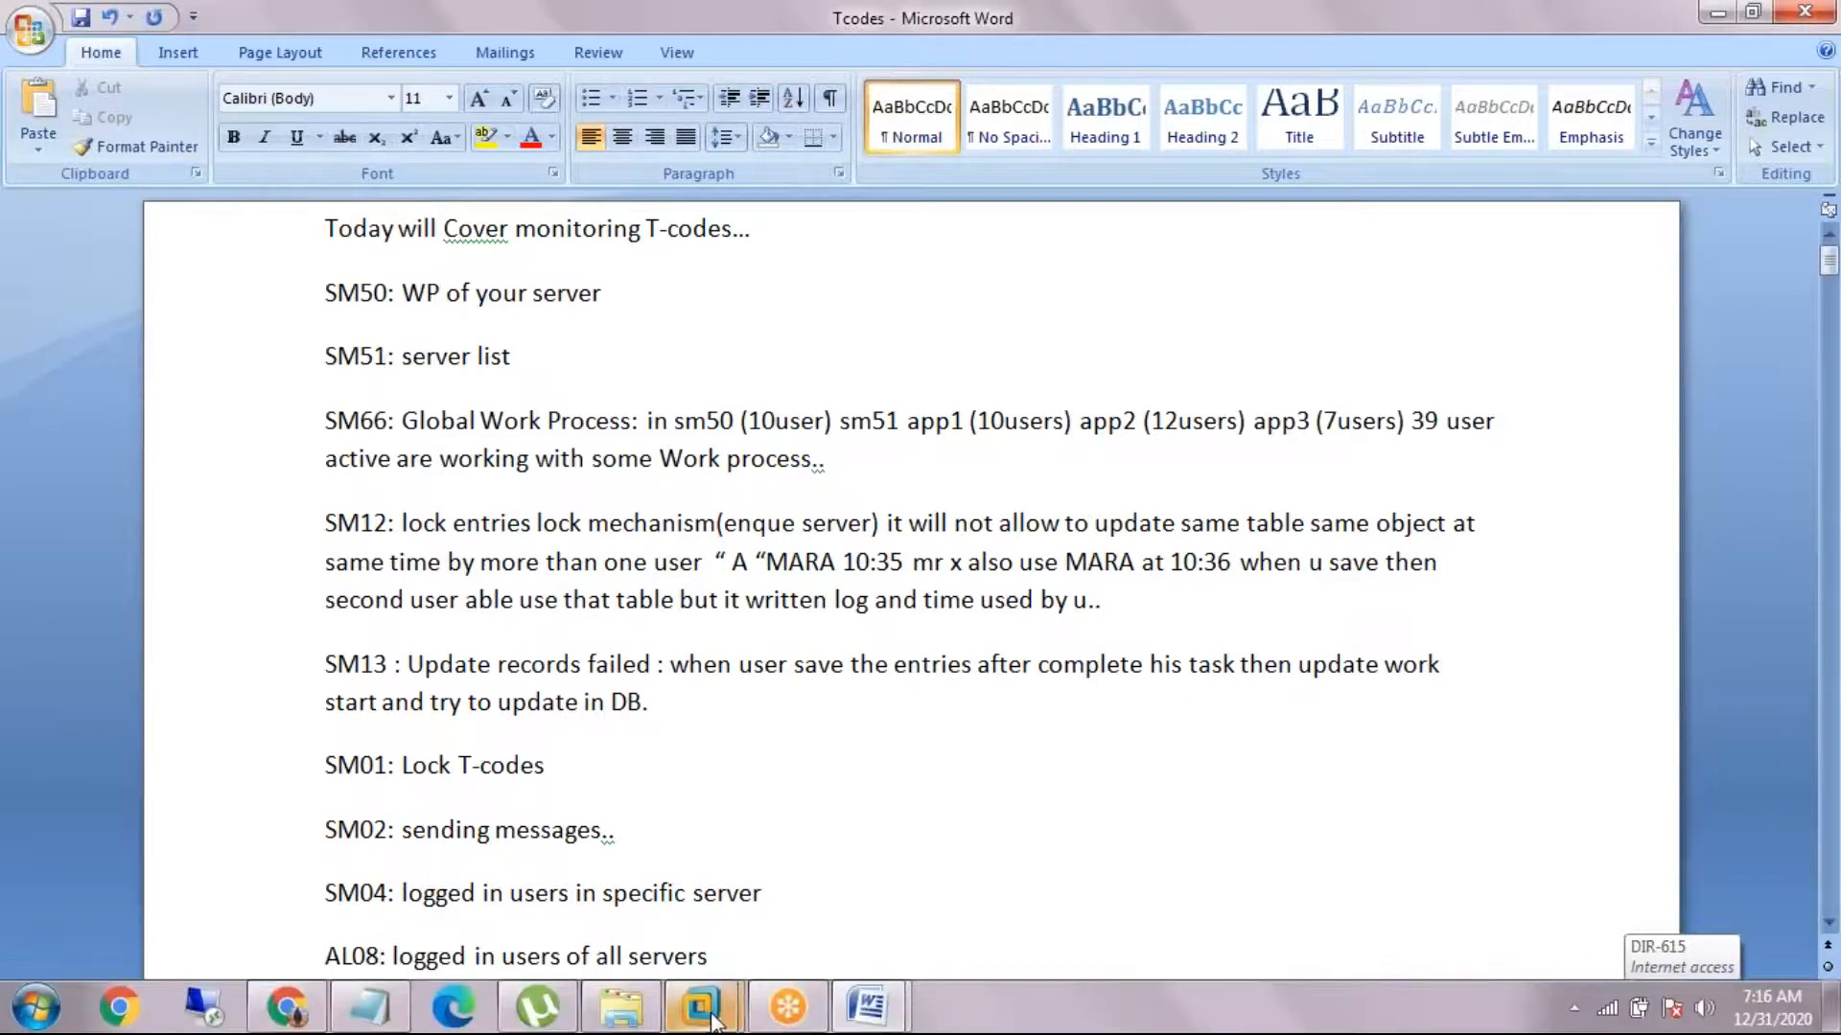
pyautogui.click(810, 836)
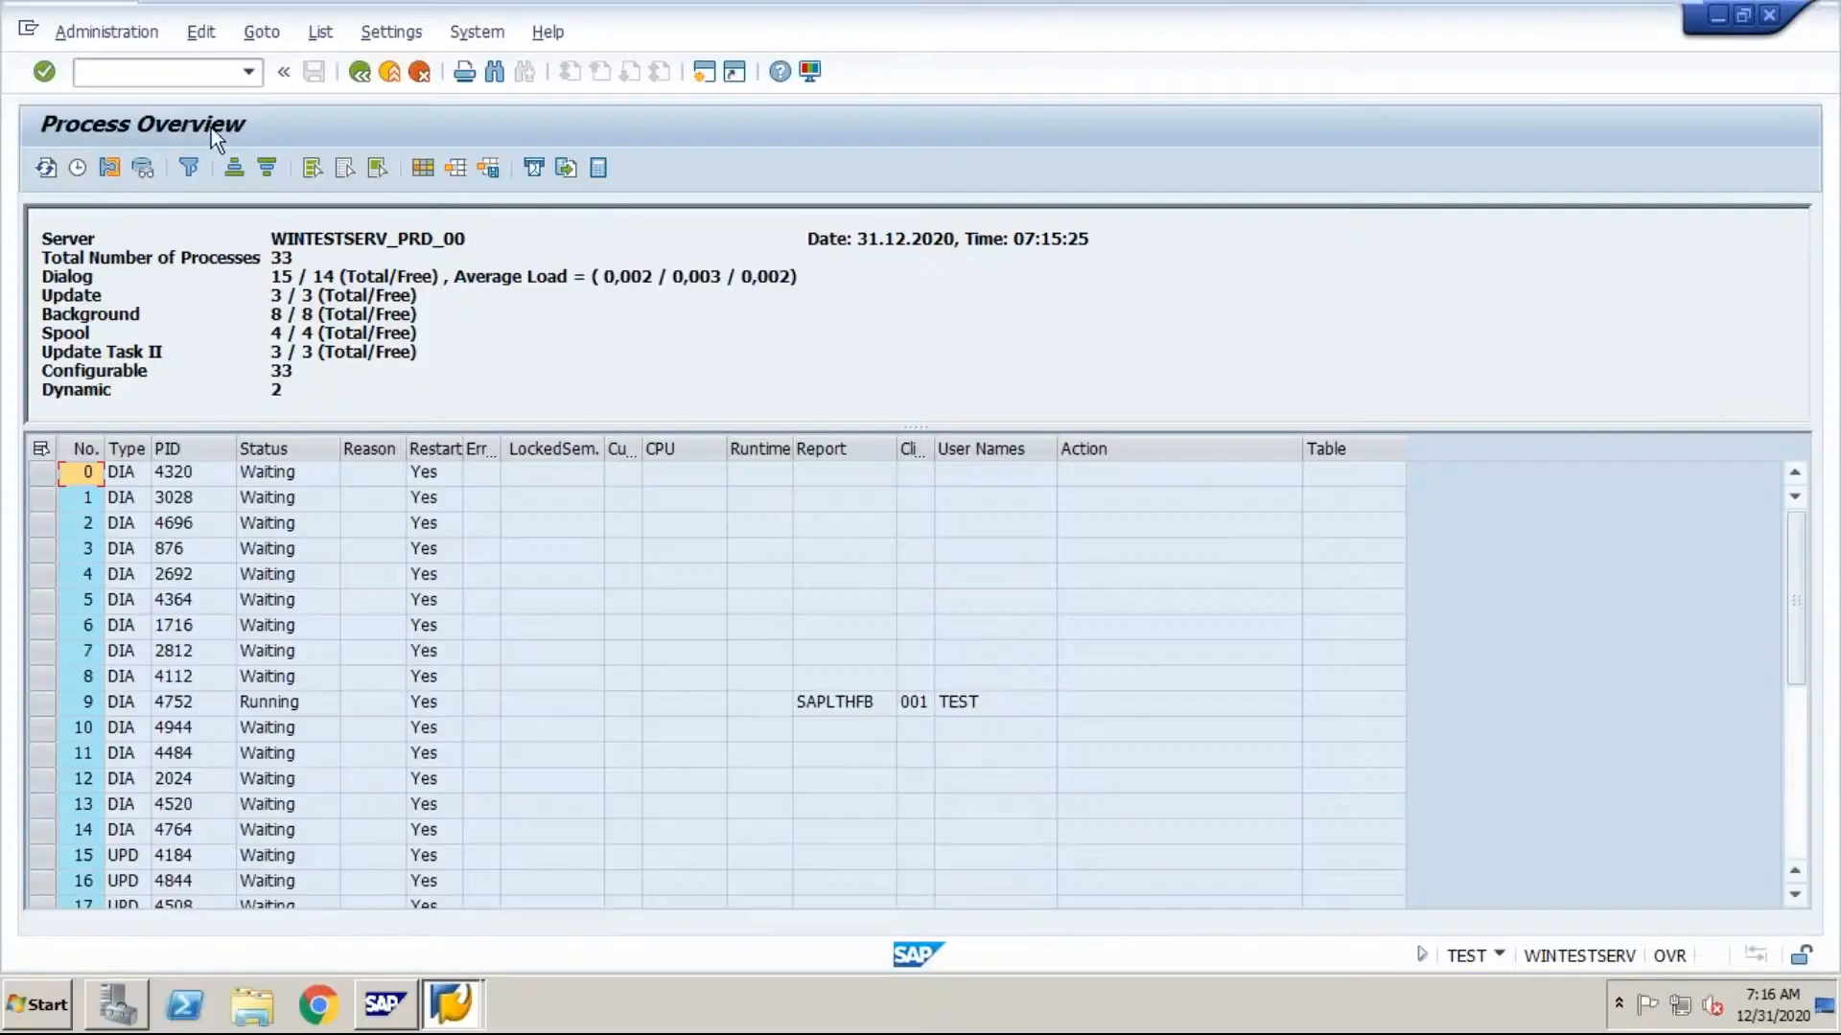
pyautogui.write('/nsm51')
pyautogui.press('Return')
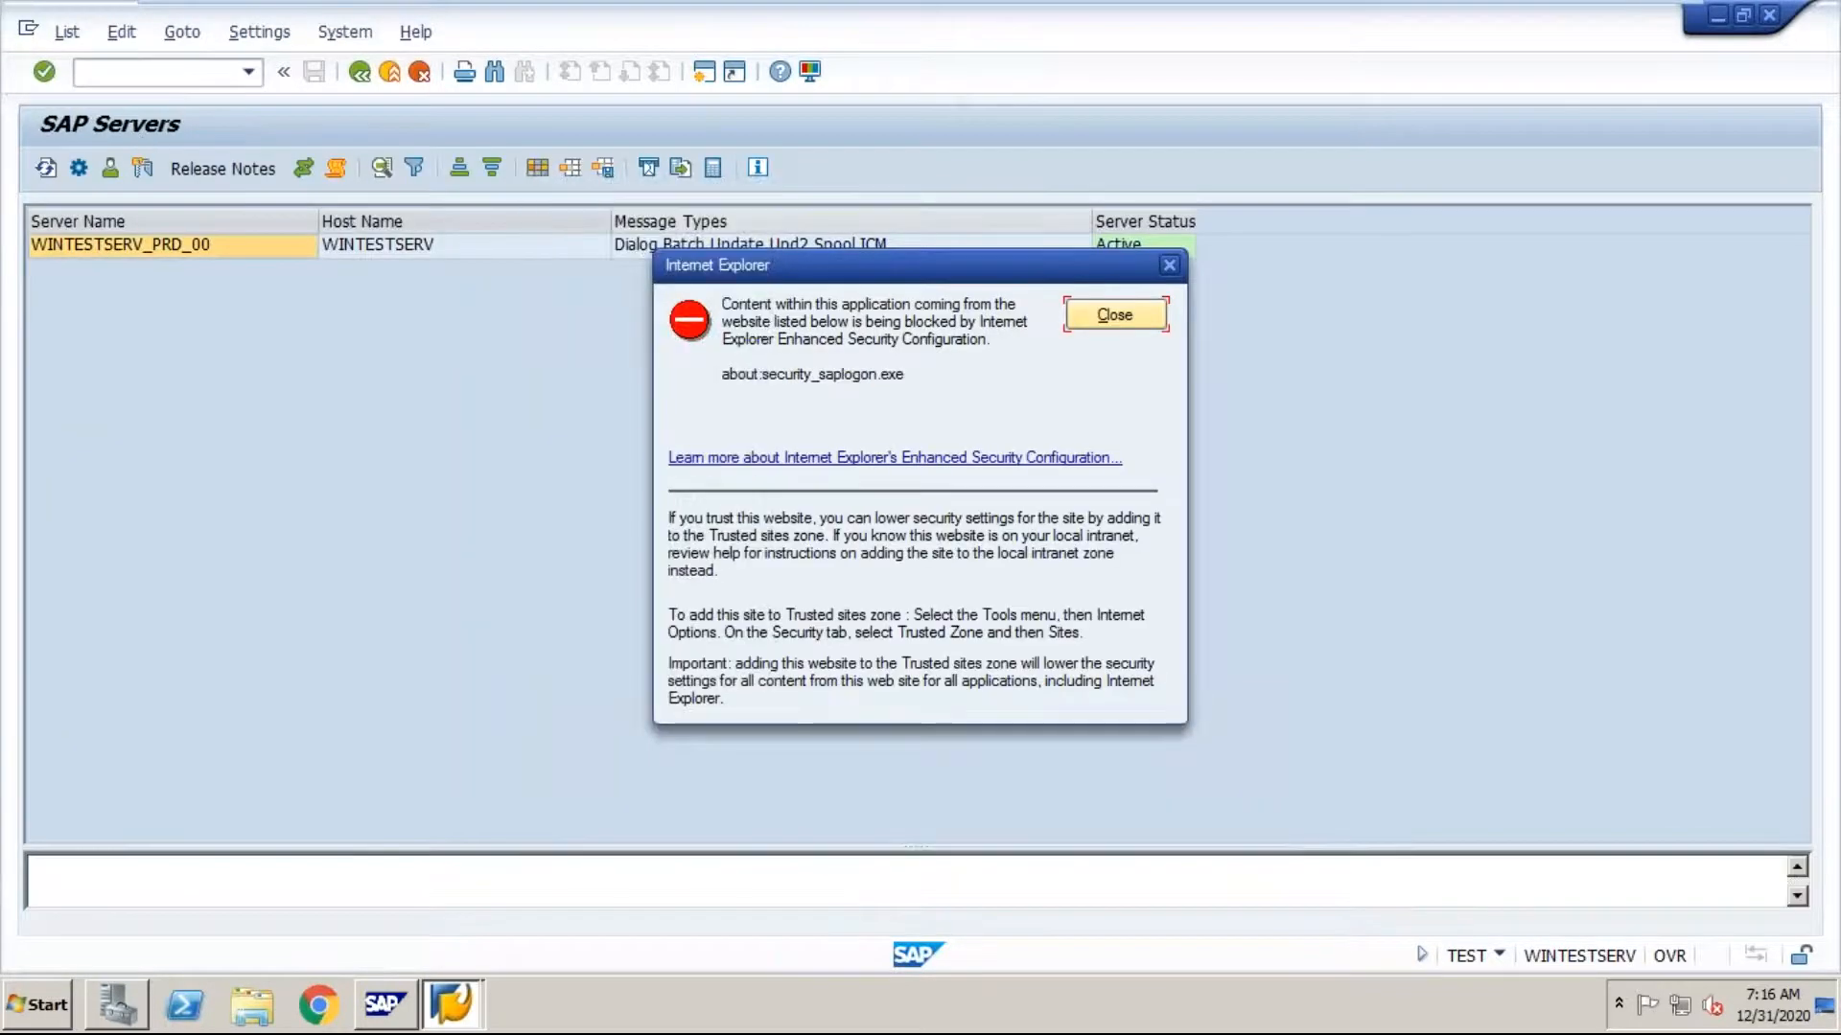
pyautogui.click(1099, 318)
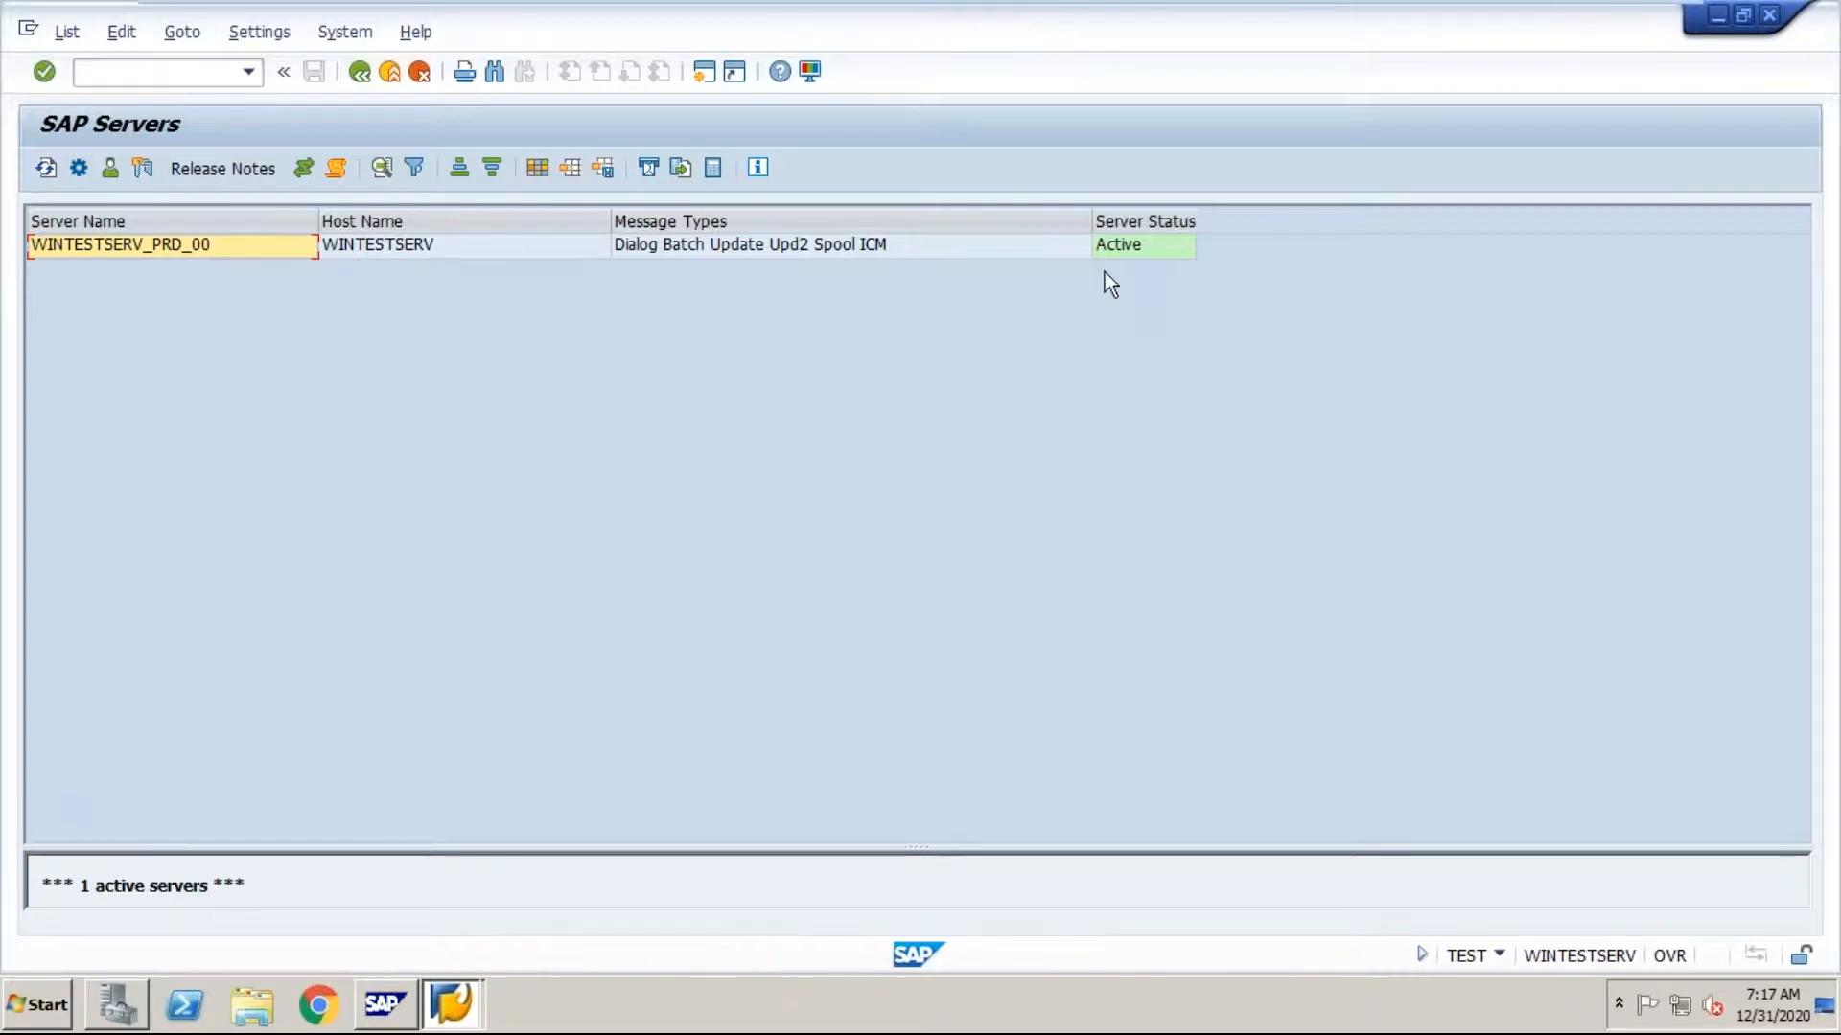
pyautogui.moveTo(1599, 9)
pyautogui.click(1599, 21)
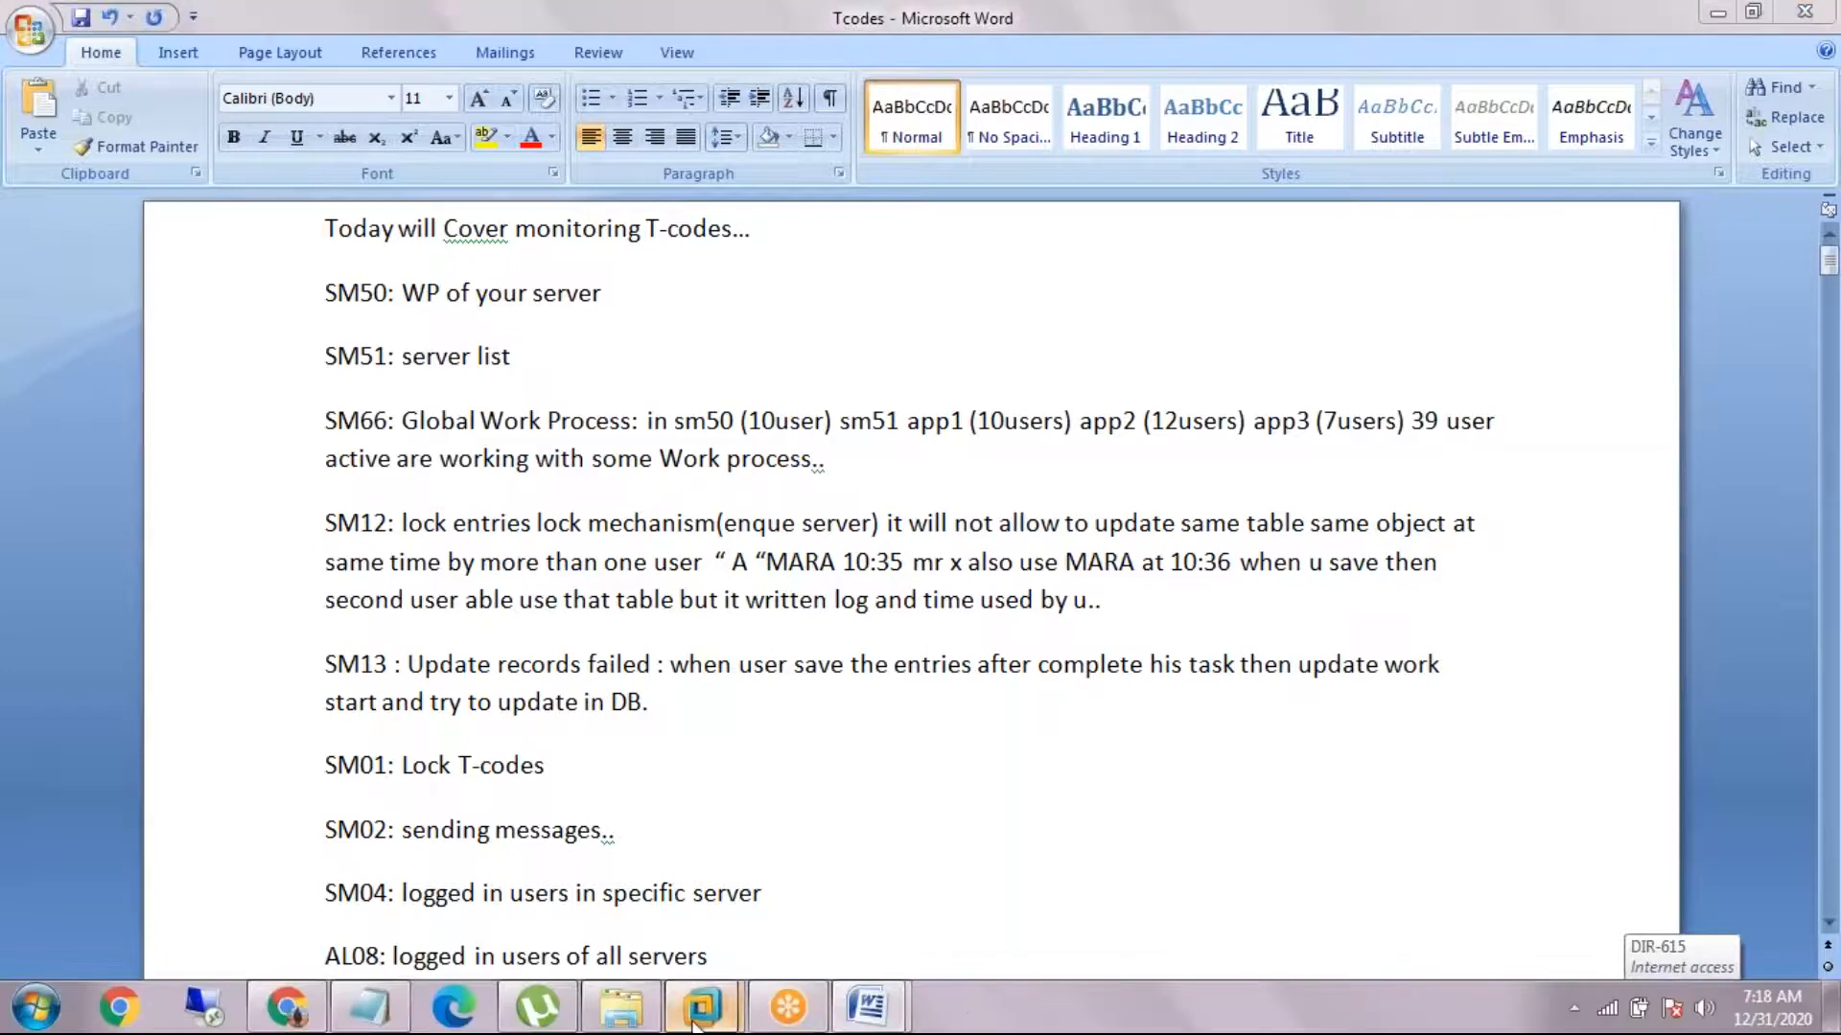
# Step: Run transaction SM66 in the WINTEST machine's SAP session for the global work process overview, and return to the Word notes
pyautogui.moveTo(700, 1006)
pyautogui.click(814, 827)
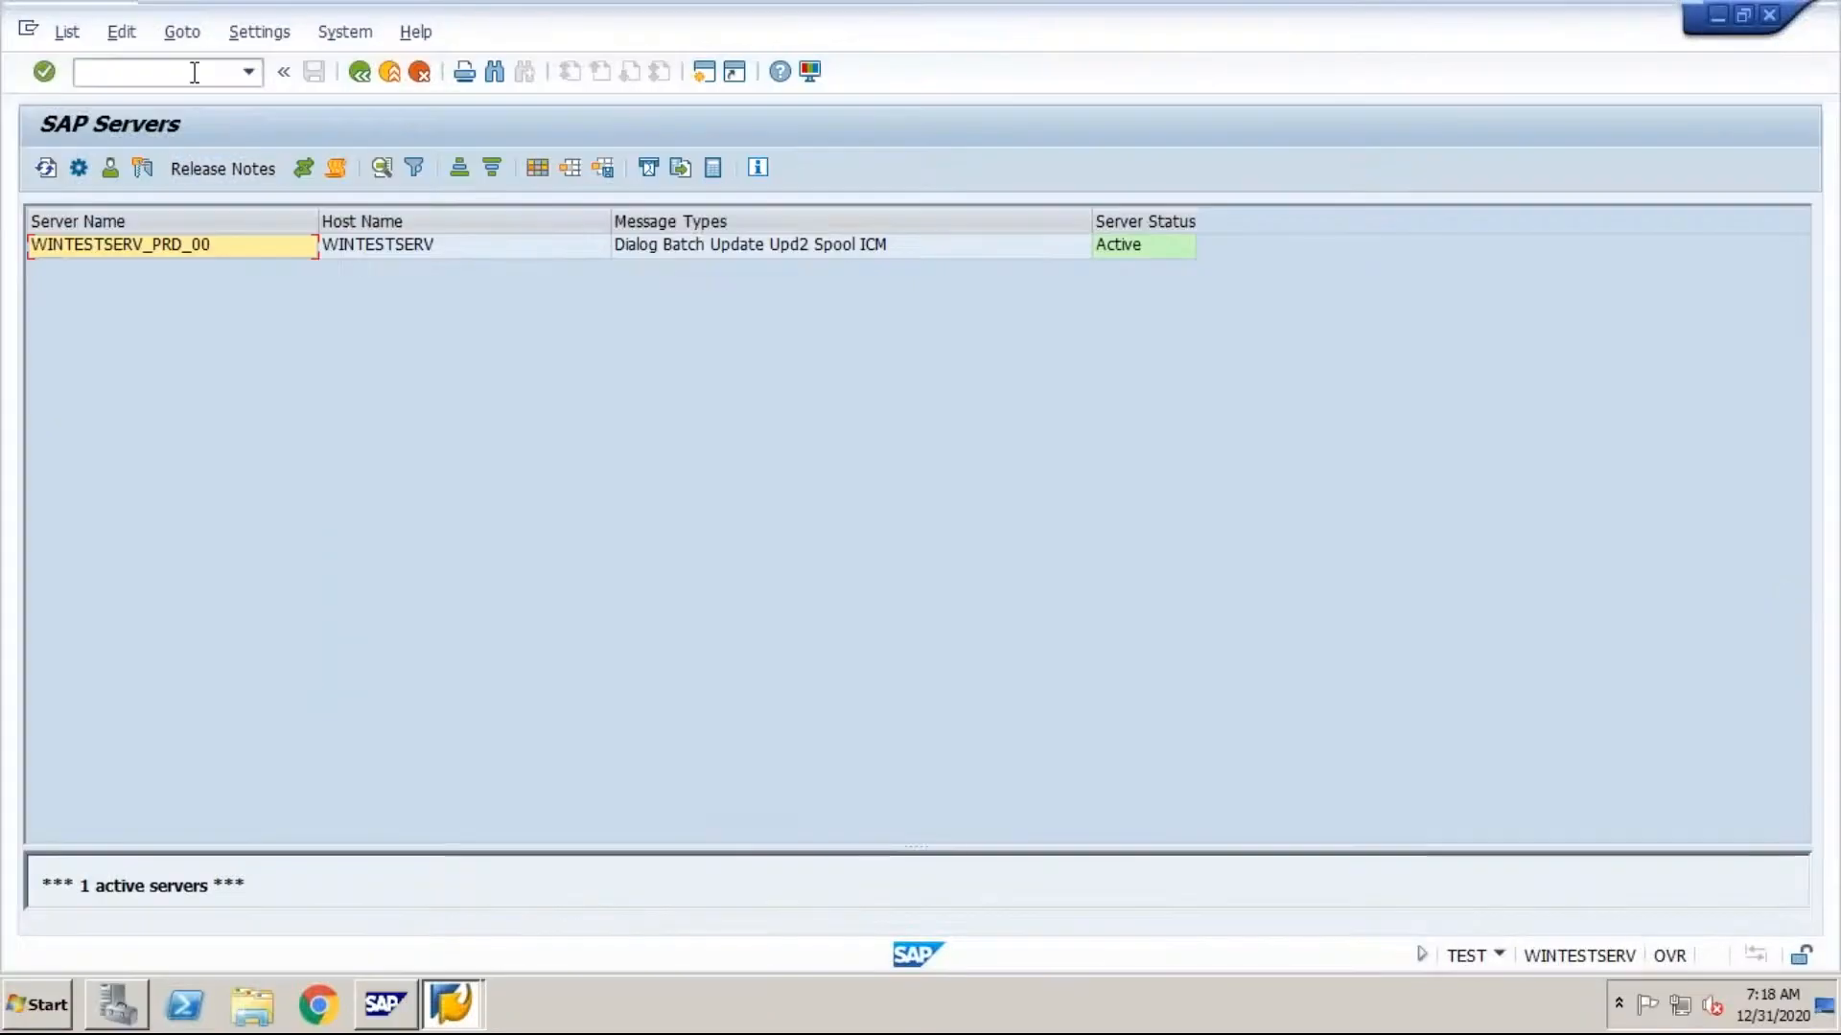
pyautogui.click(194, 72)
pyautogui.write('/nsm')
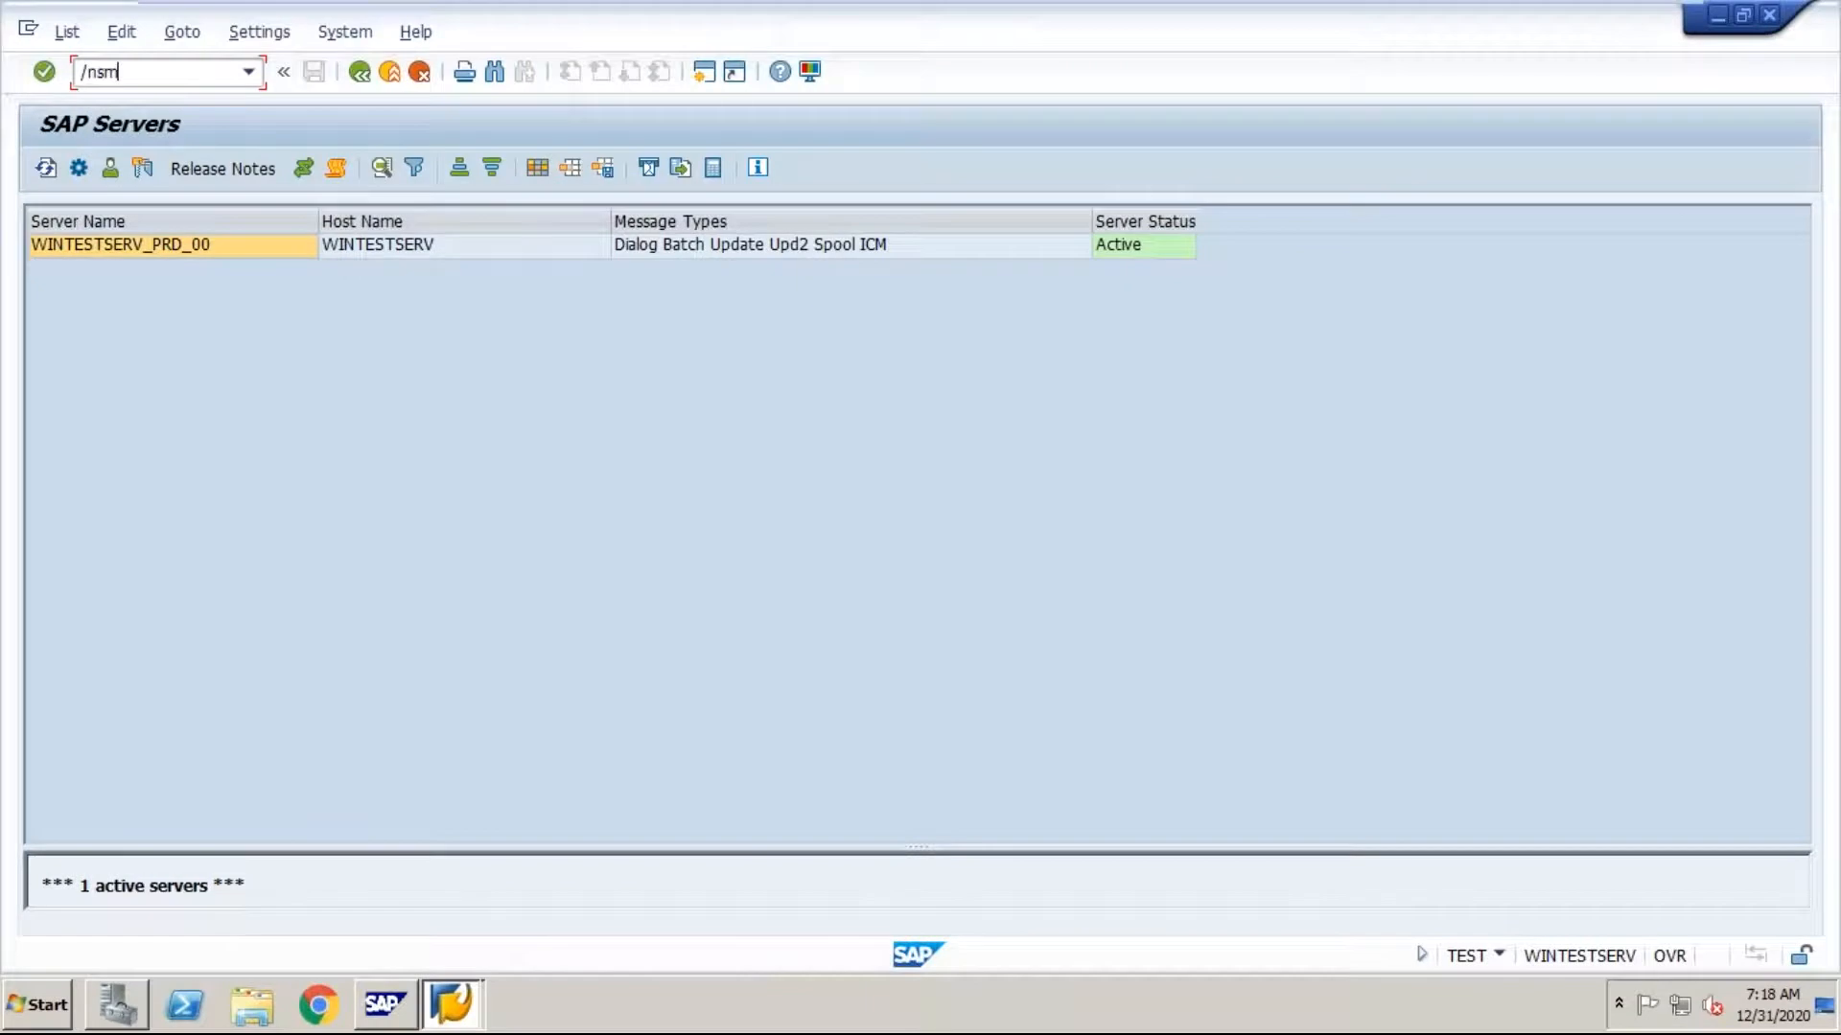
pyautogui.write('66')
pyautogui.press('Return')
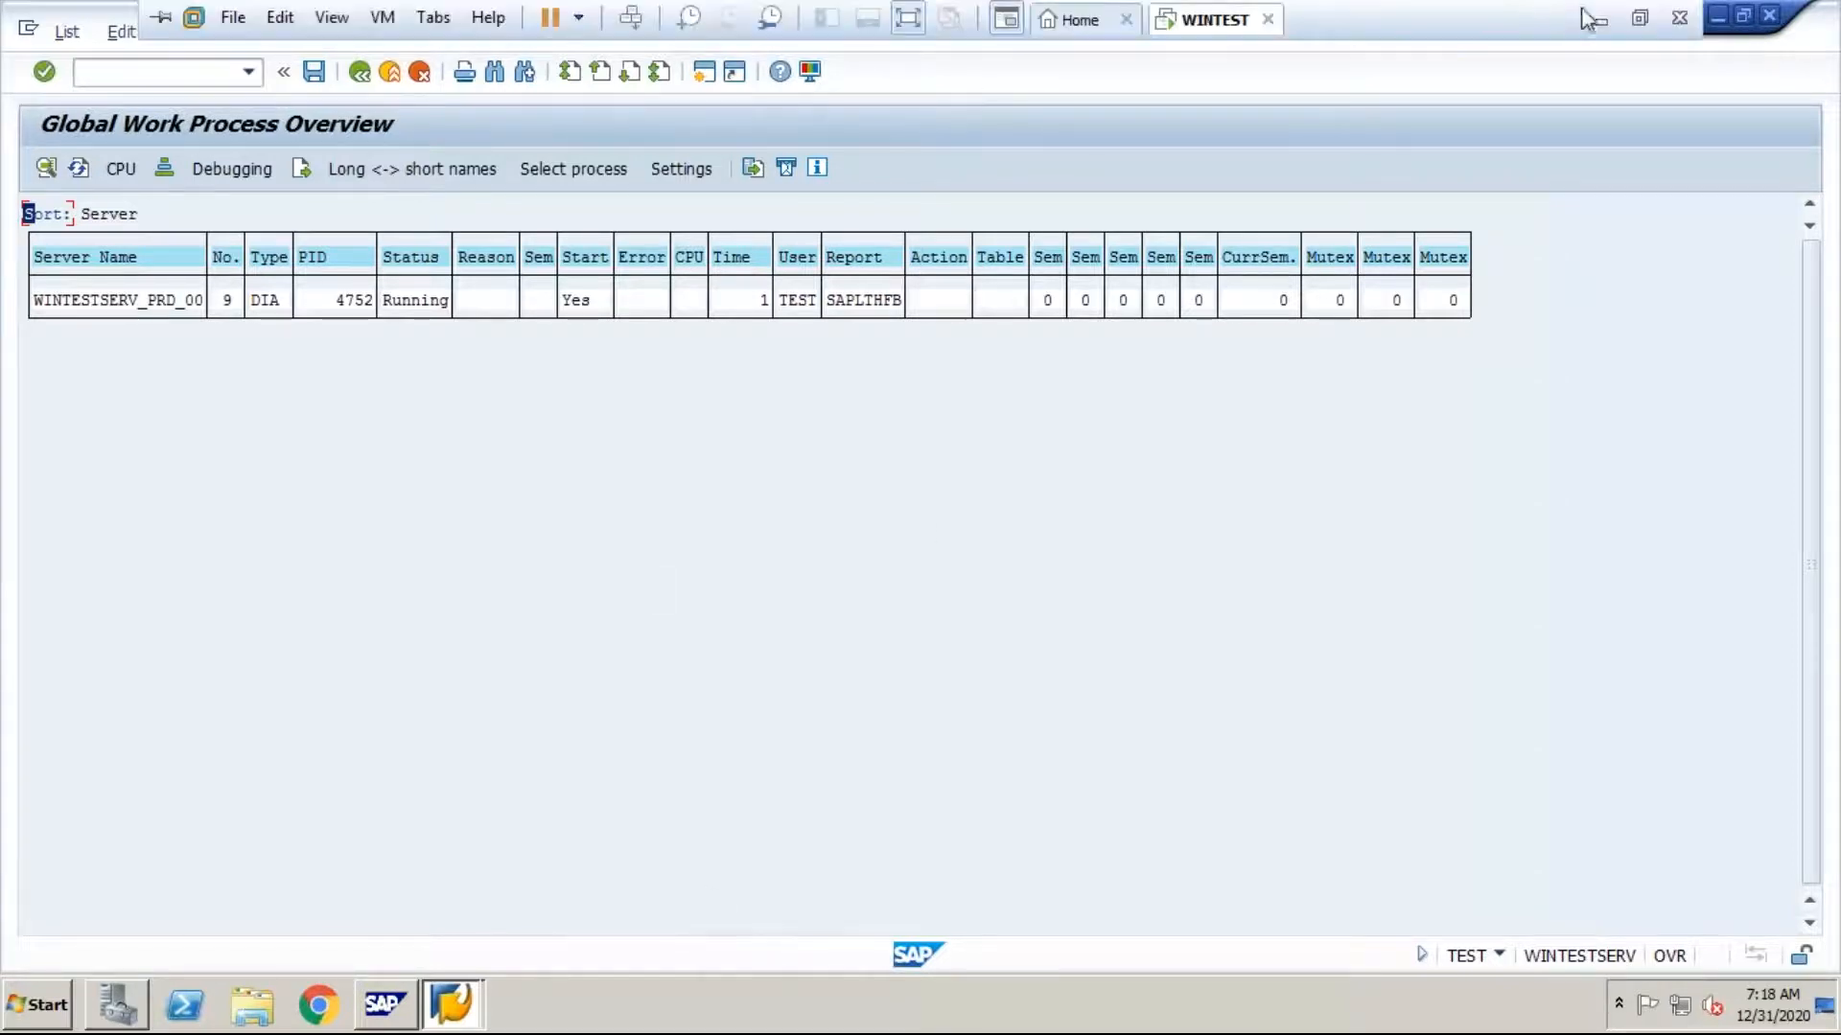
pyautogui.click(1583, 11)
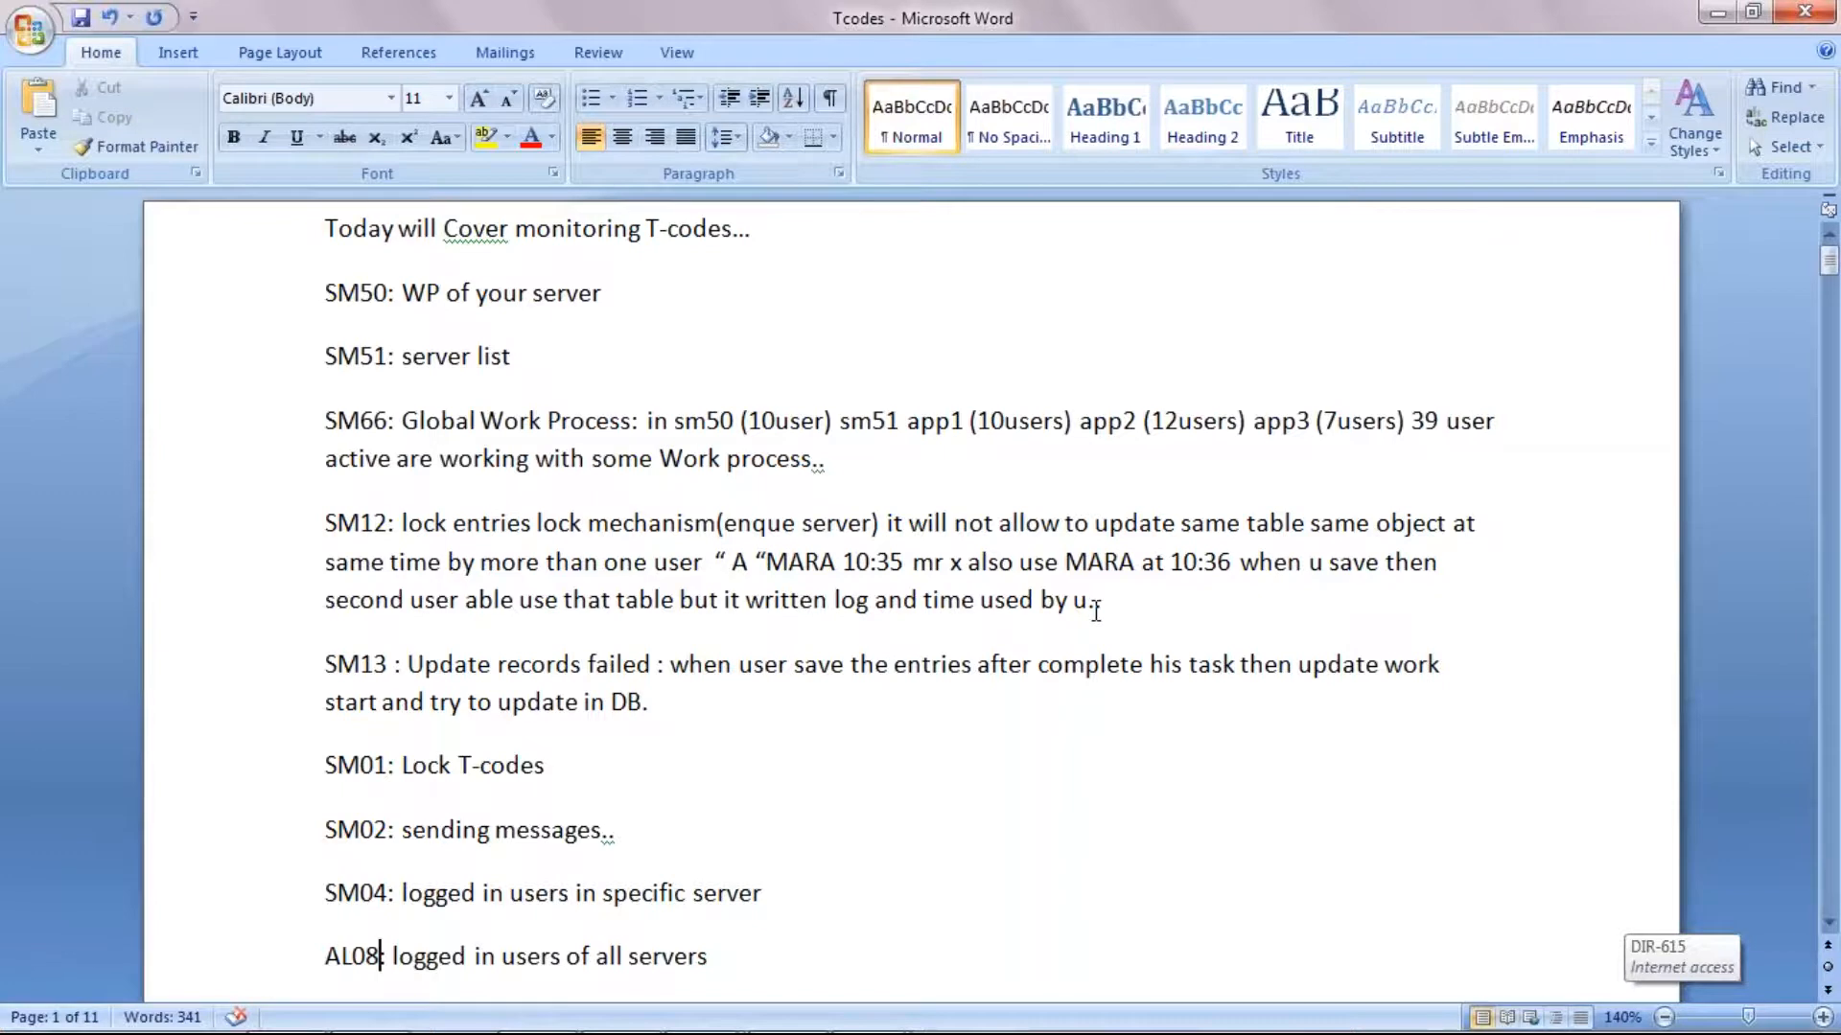
# Step: Switch to the SAP session in the WINTEST virtual machine and open the lock entry selection with transaction SM12
pyautogui.moveTo(863, 1032)
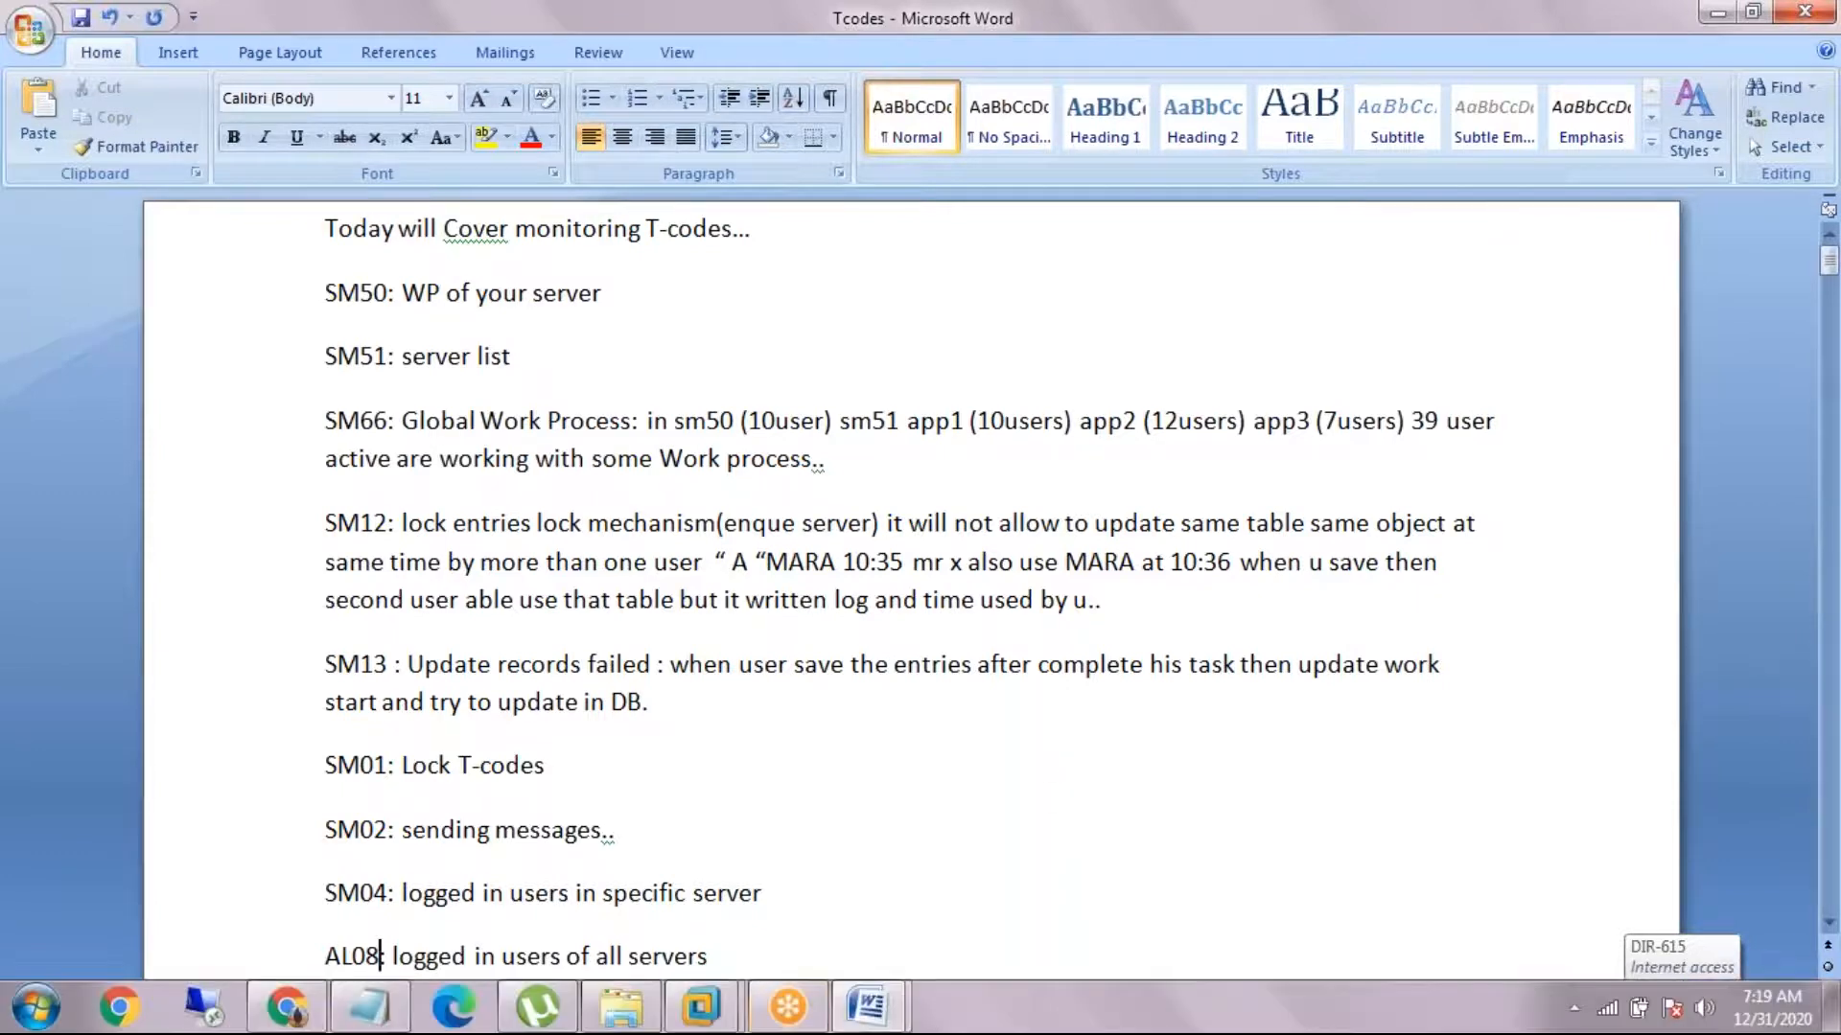
pyautogui.moveTo(730, 1014)
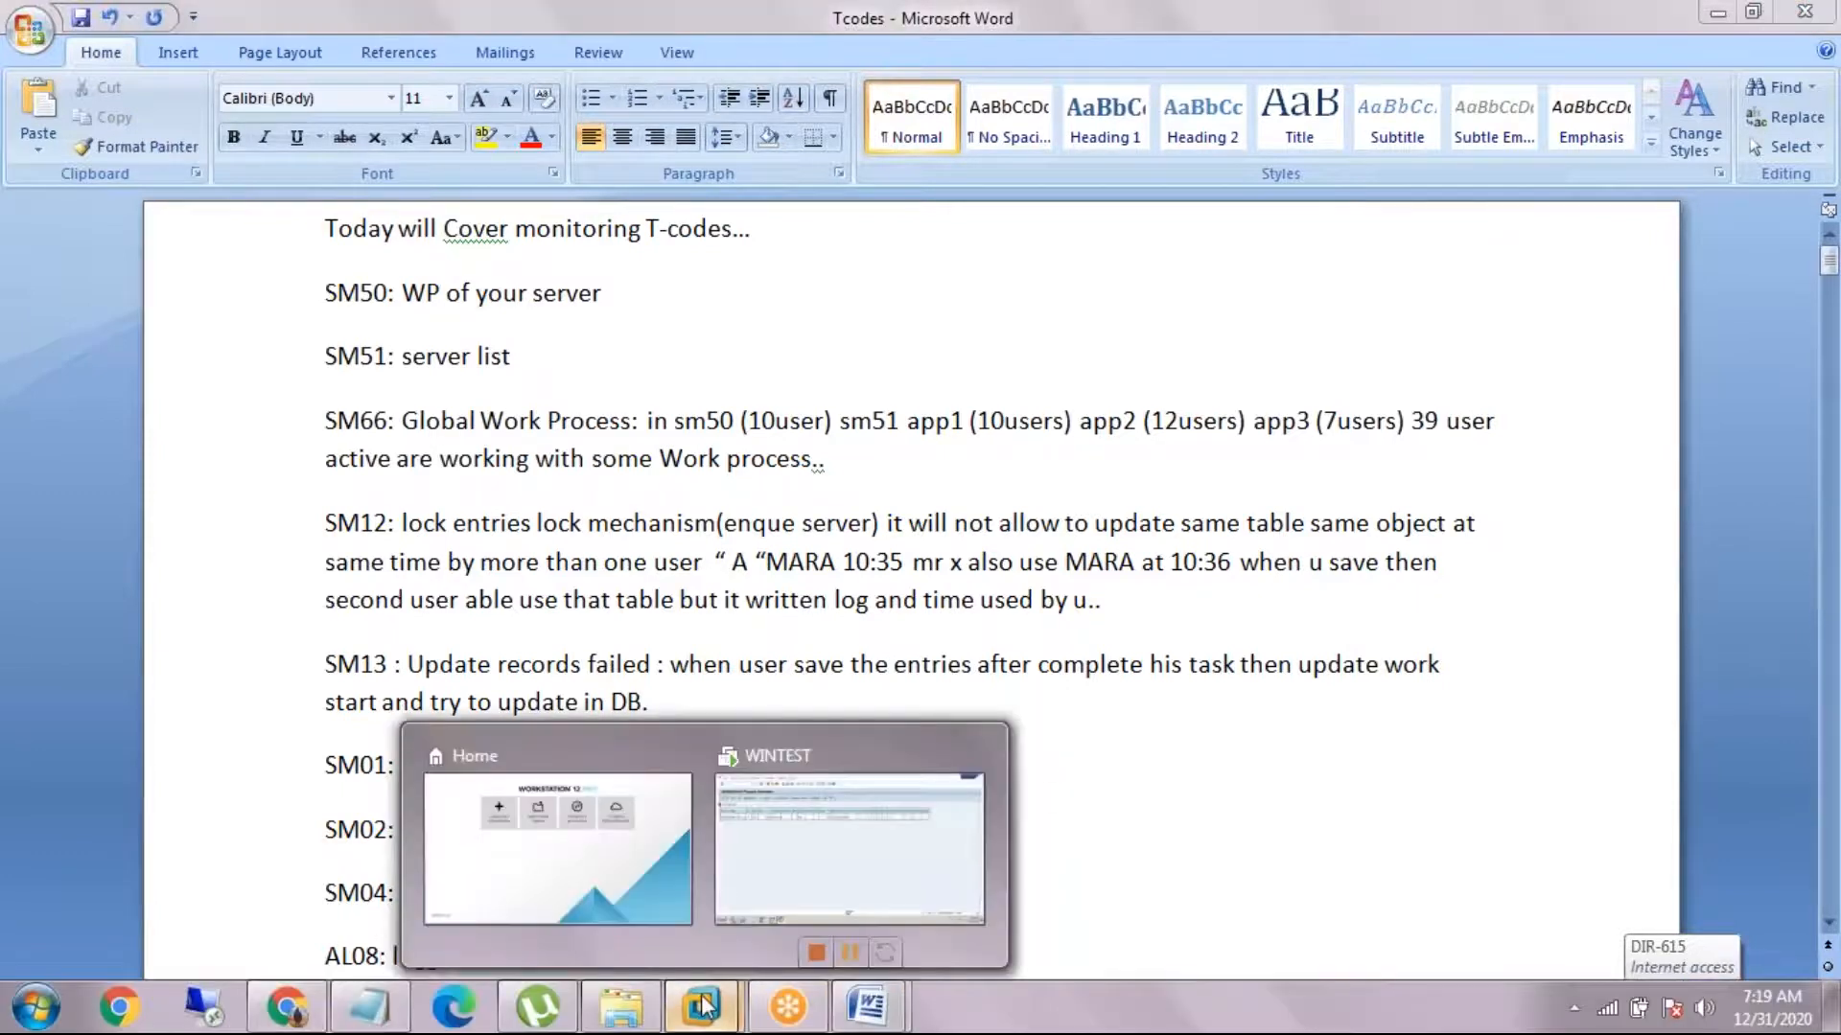
pyautogui.click(790, 874)
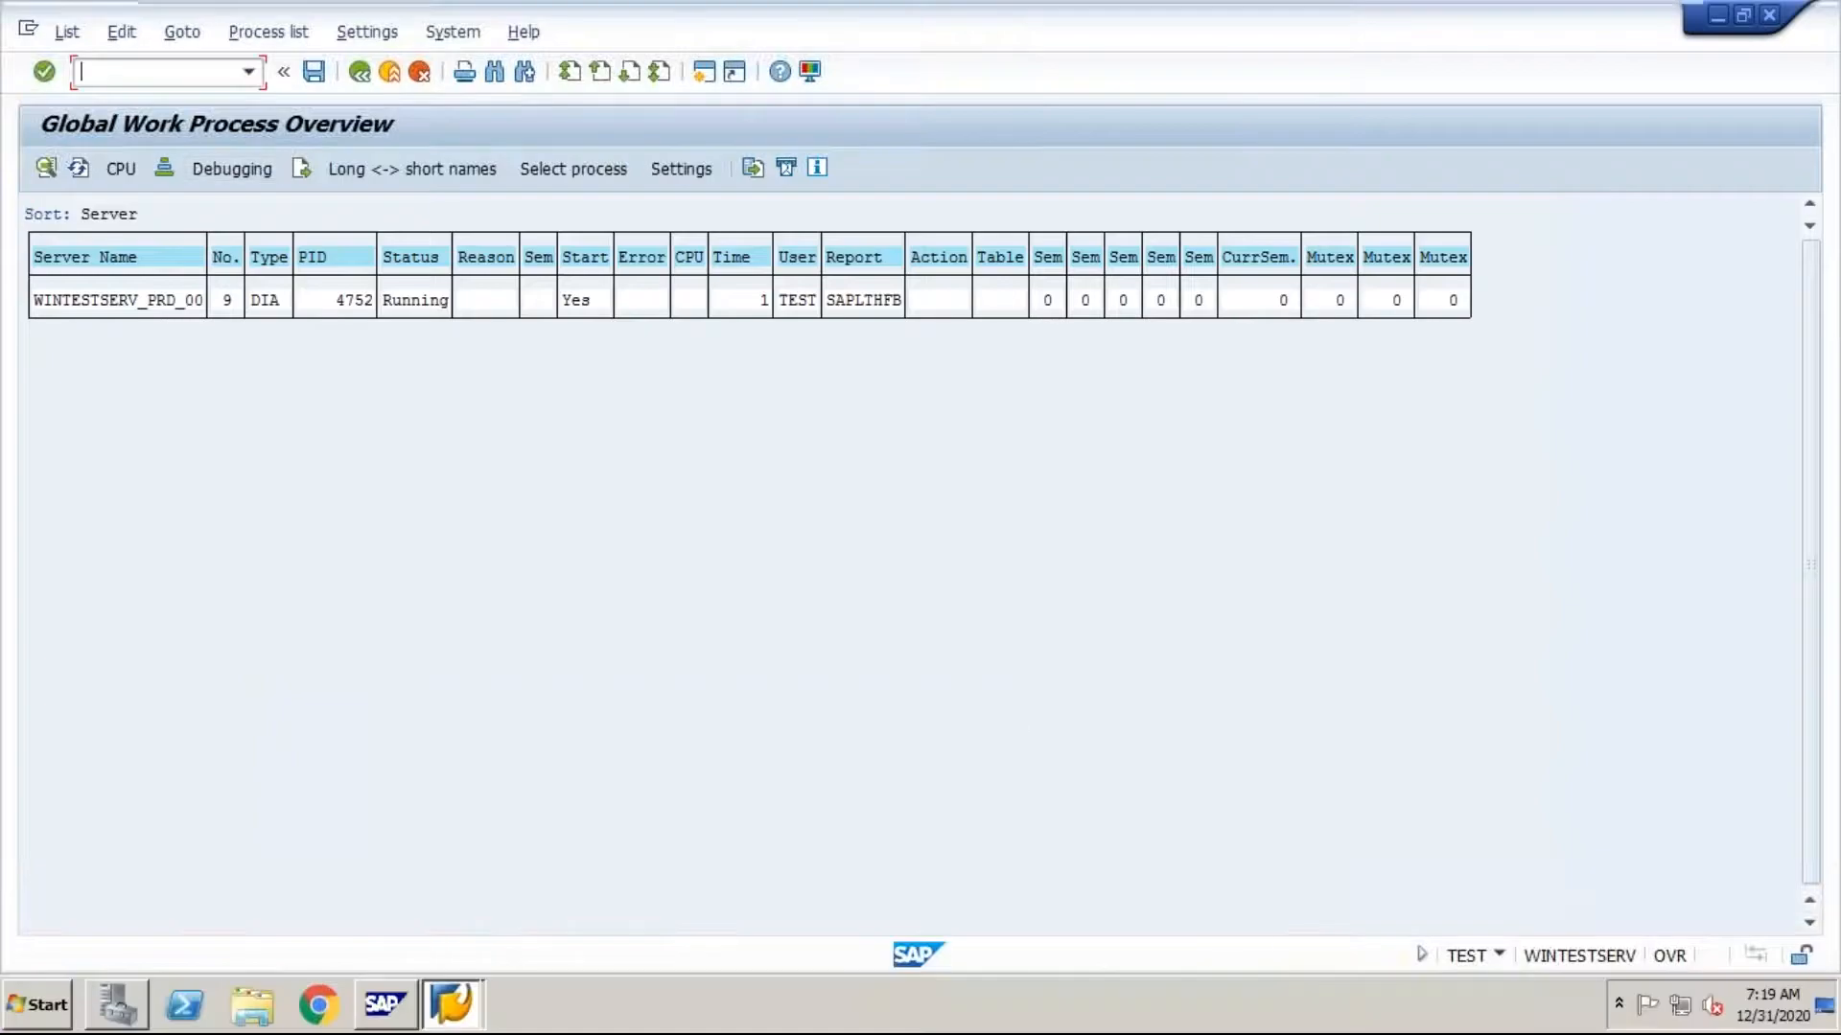
pyautogui.write('/nsm12')
pyautogui.press('Return')
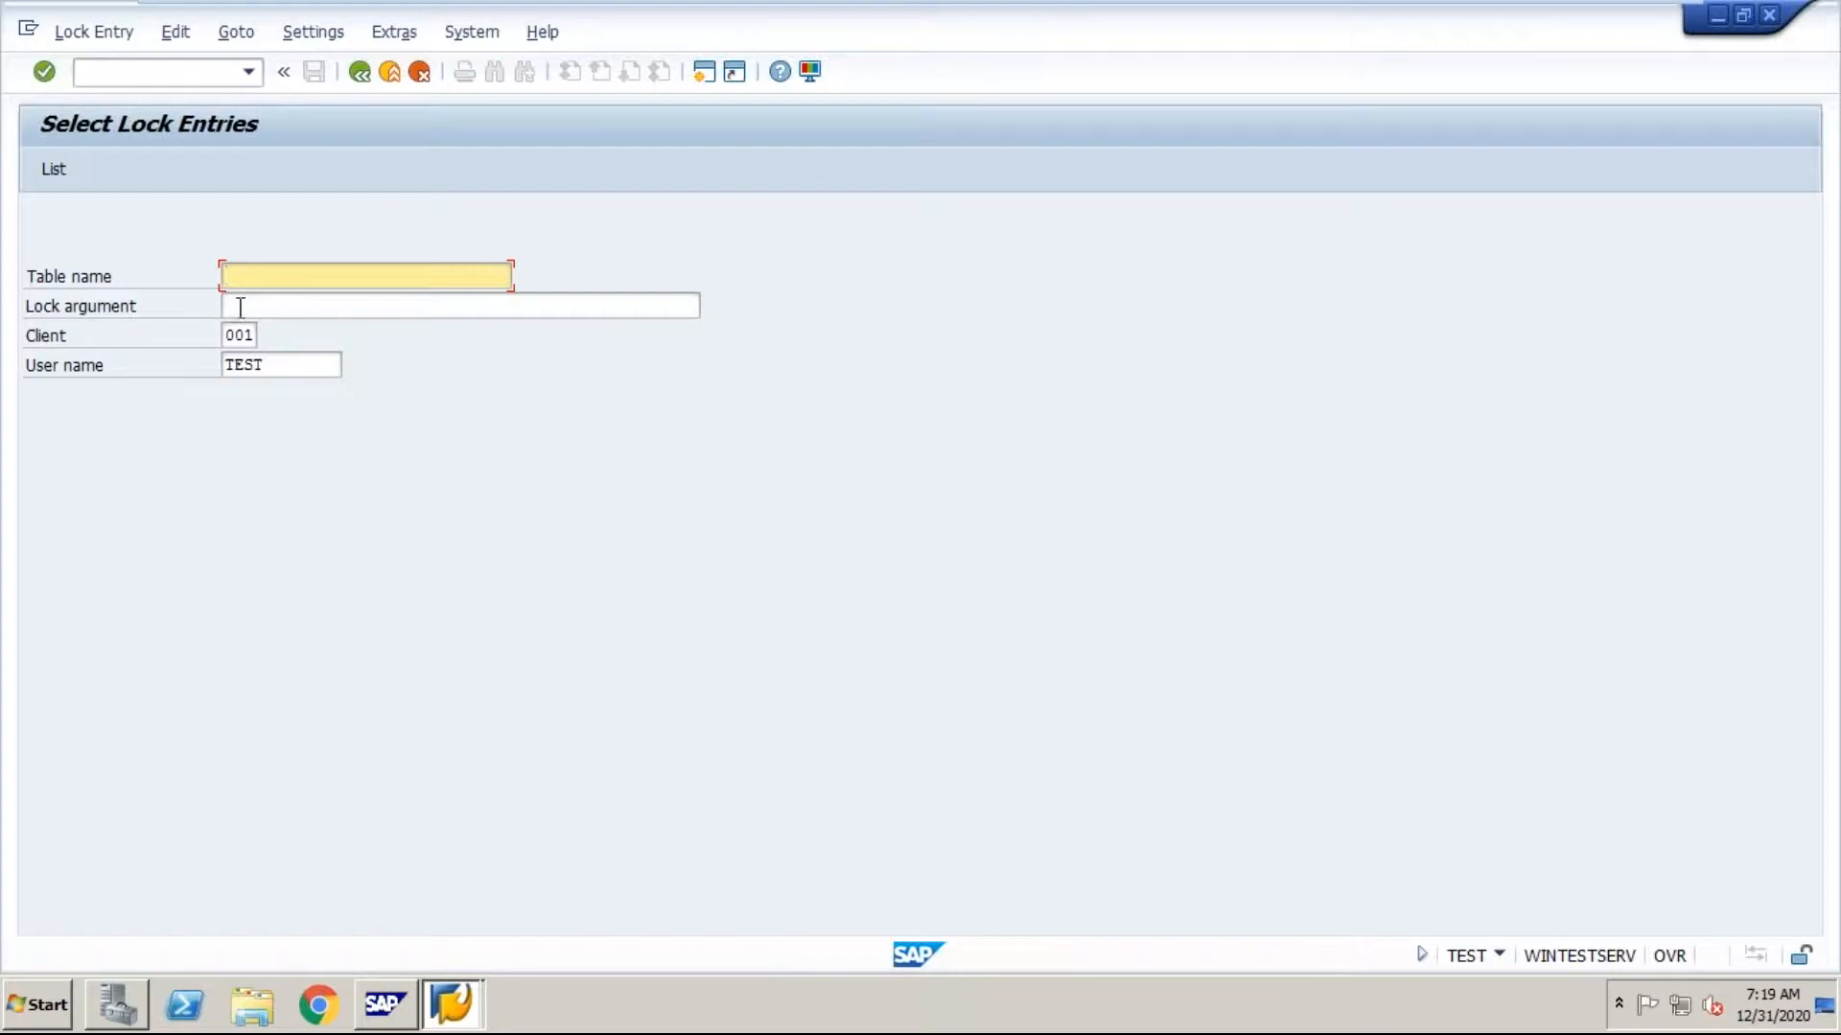
# Step: List the lock entries with both the table name and the user name set to *
pyautogui.write('*')
pyautogui.click(271, 364)
pyautogui.press('BackSpace')
pyautogui.press('BackSpace')
pyautogui.press('BackSpace')
pyautogui.press('BackSpace')
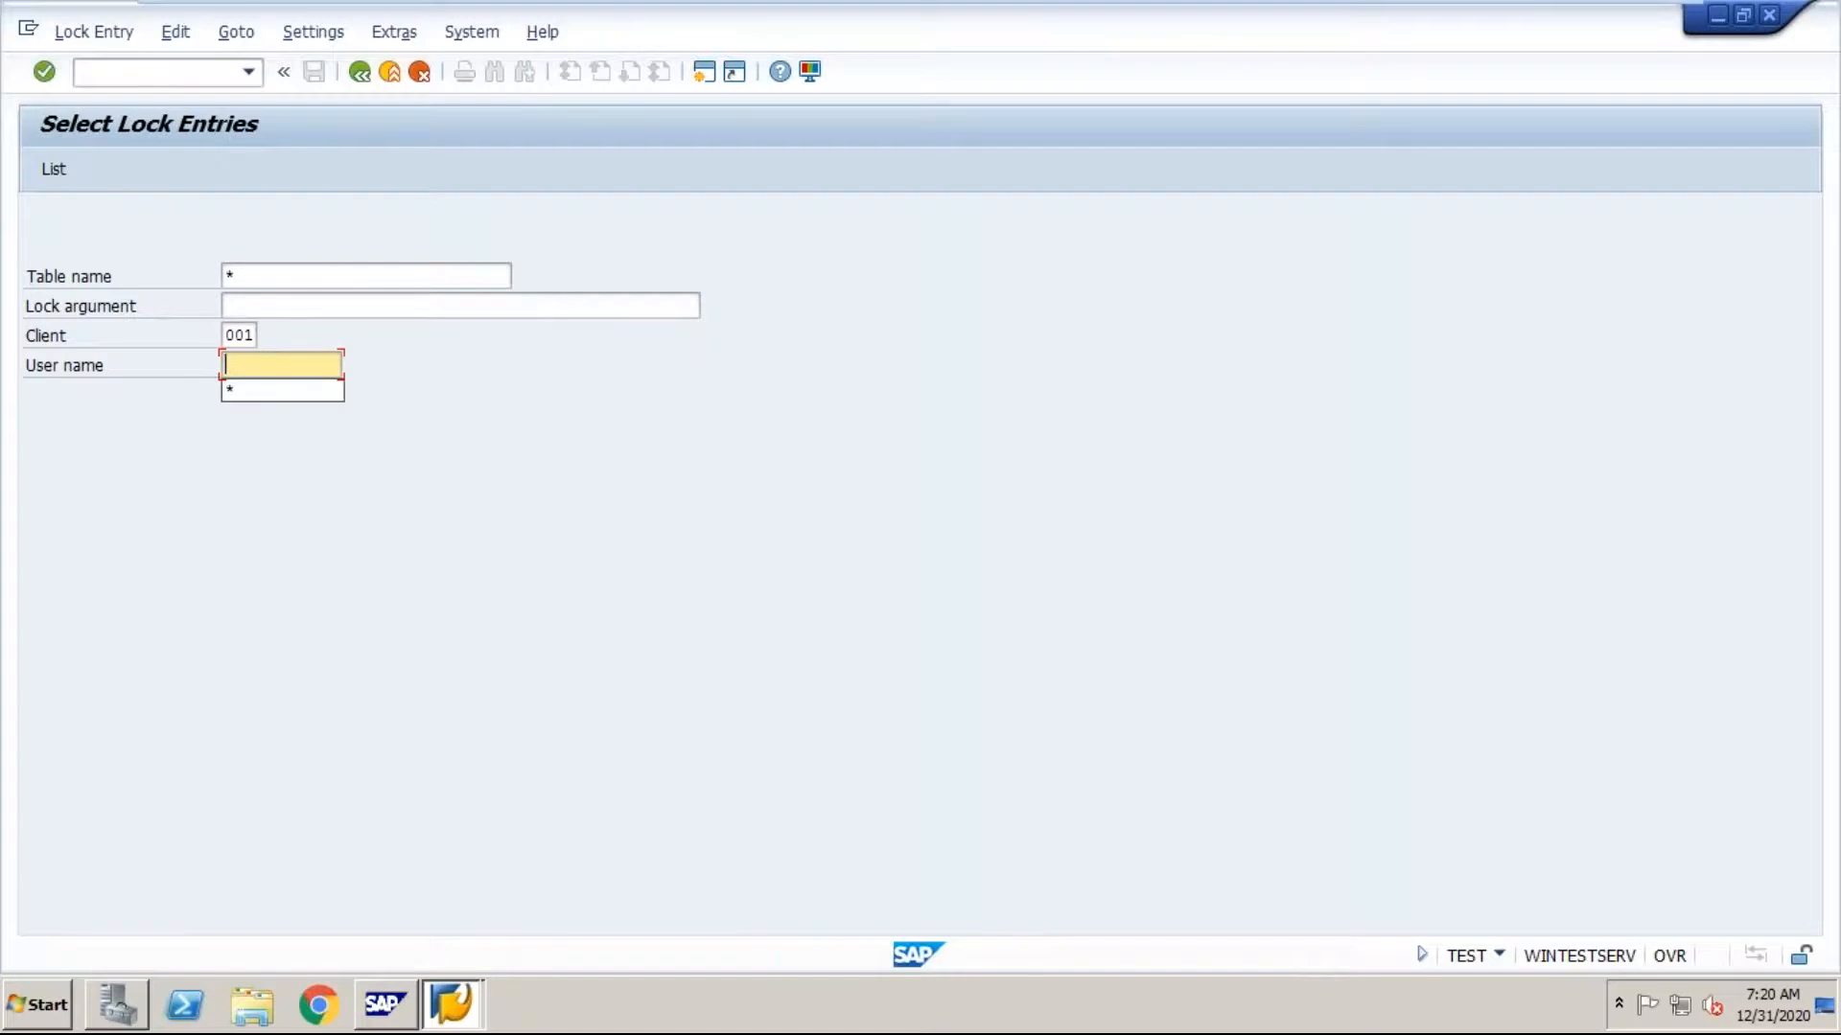
pyautogui.press('Down')
pyautogui.click(232, 388)
pyautogui.click(57, 169)
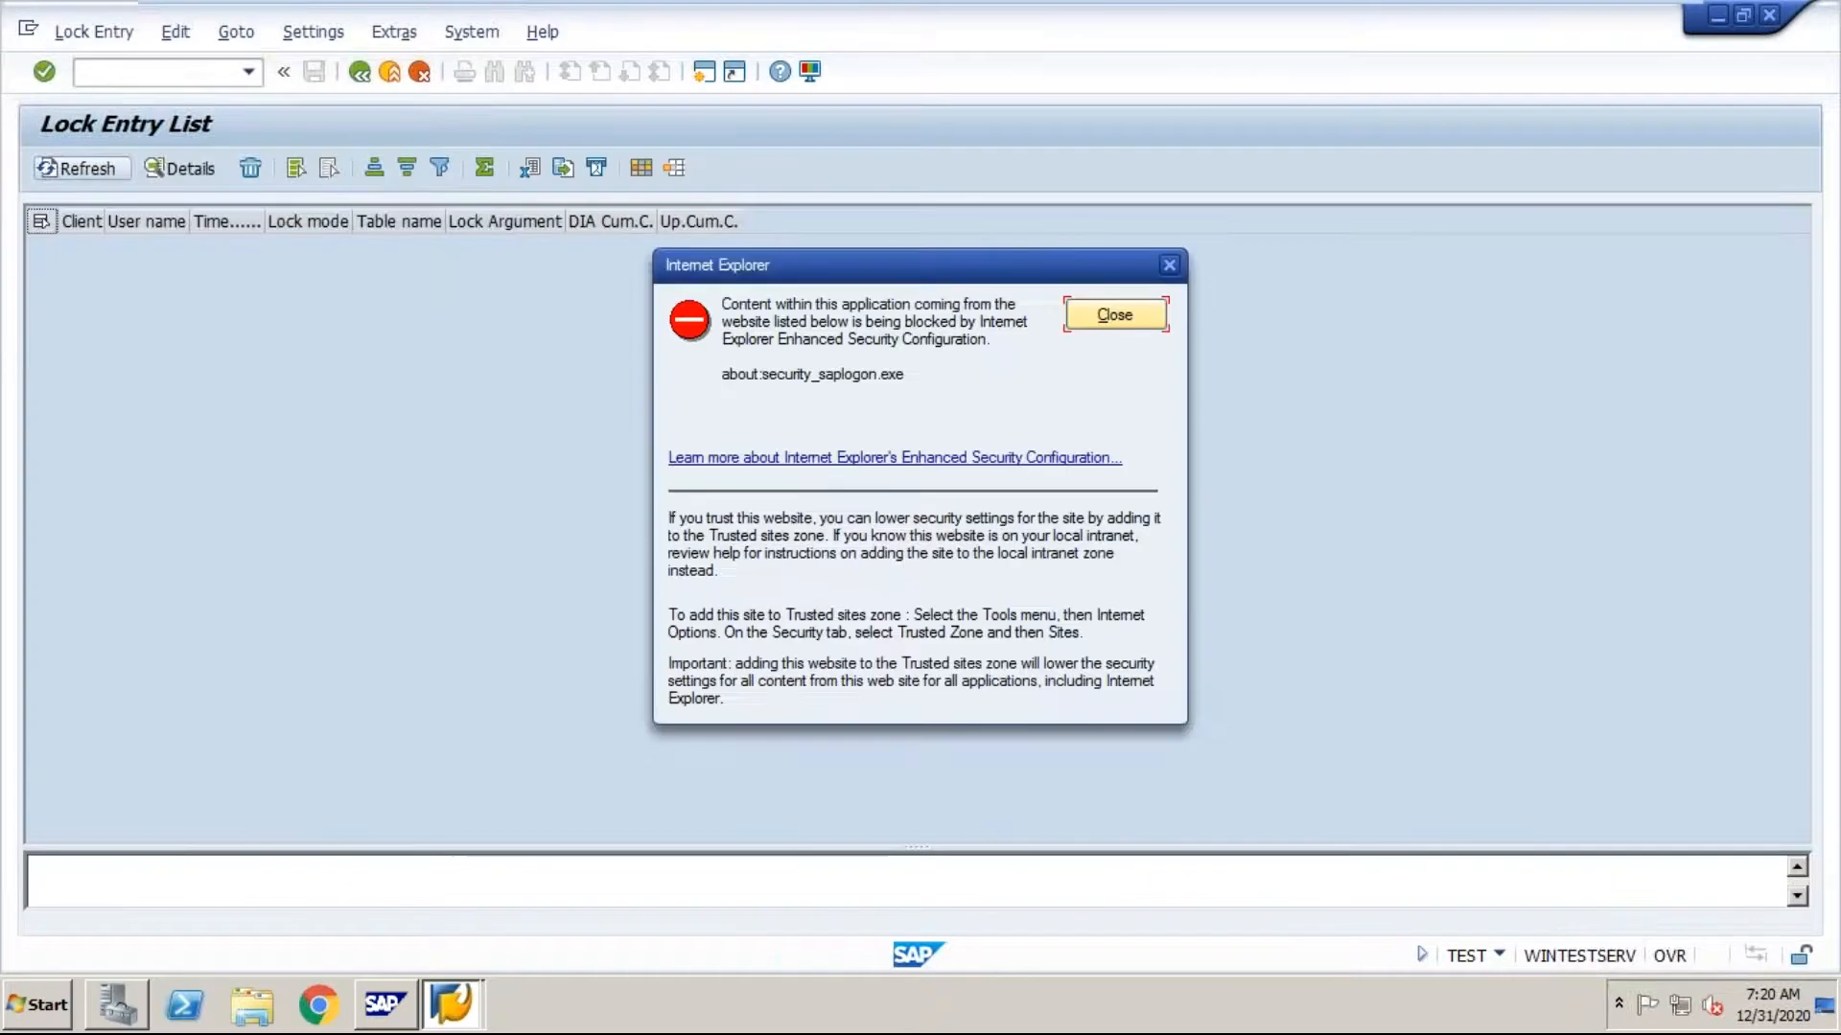
# Step: Dismiss the security warning over the lock entry list and return to the SM13 entry in the Word notes
pyautogui.click(1125, 312)
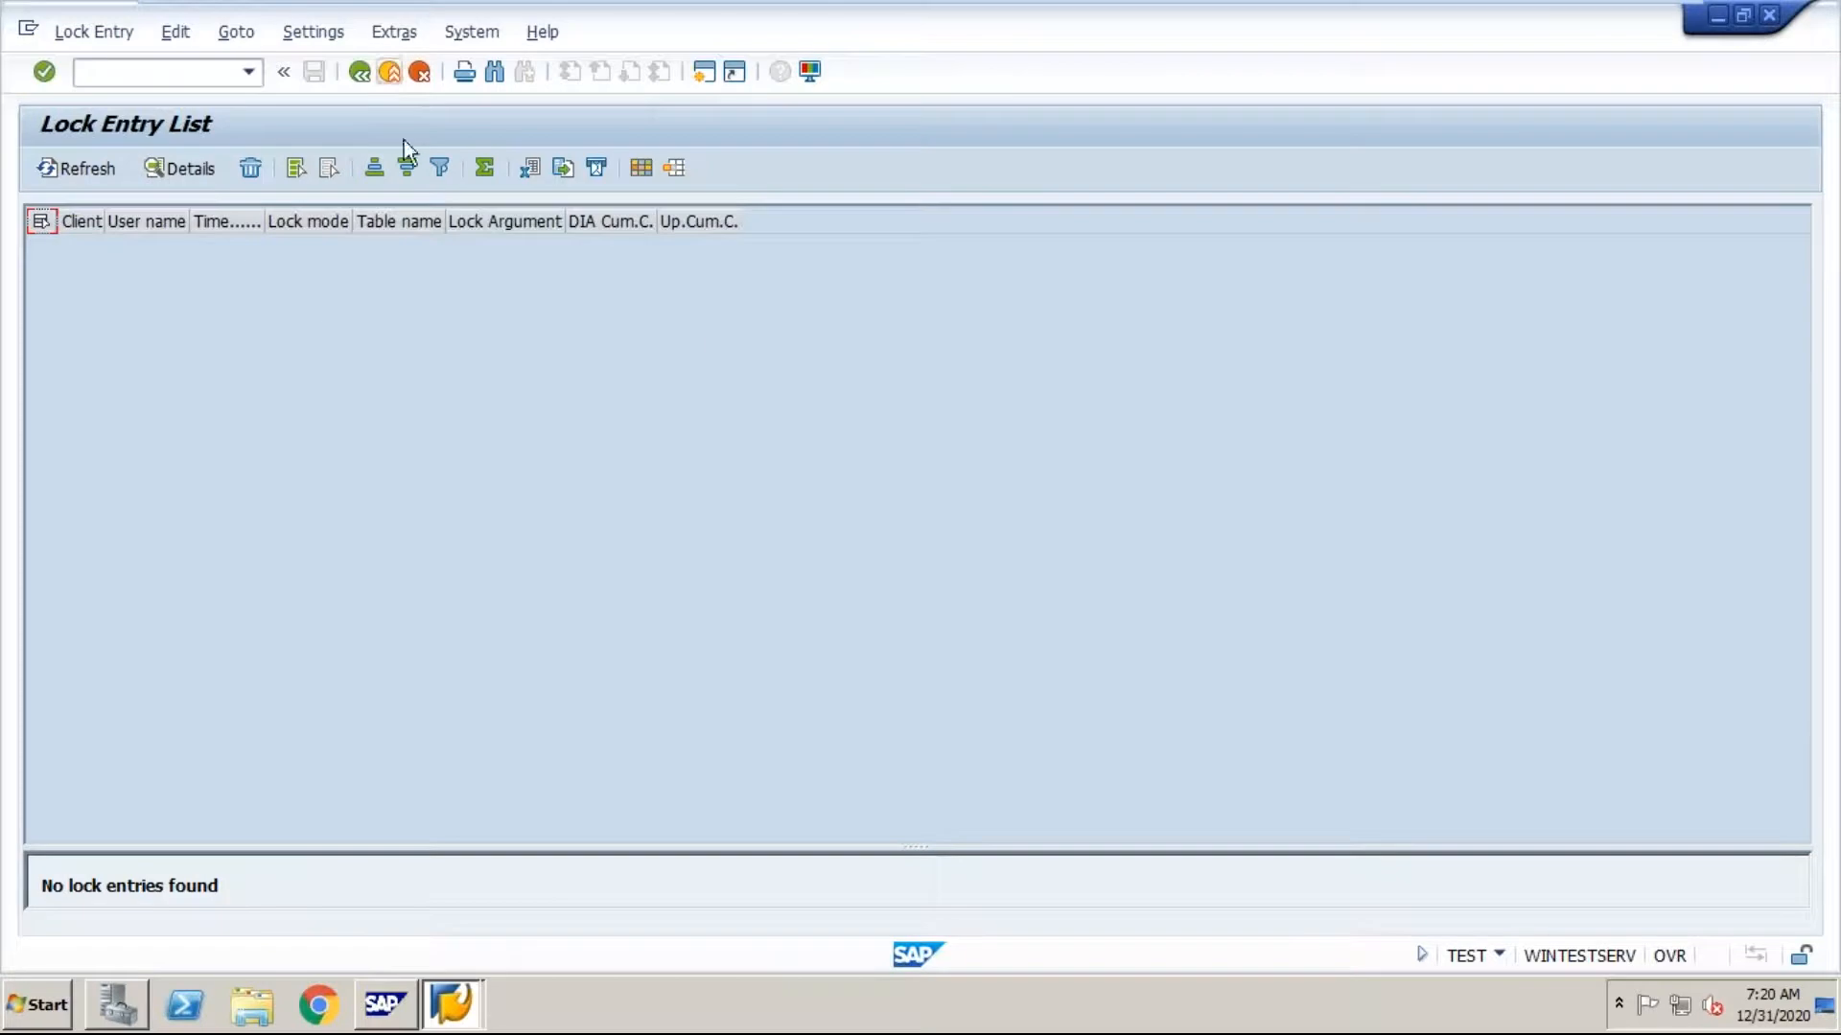
pyautogui.moveTo(1536, 3)
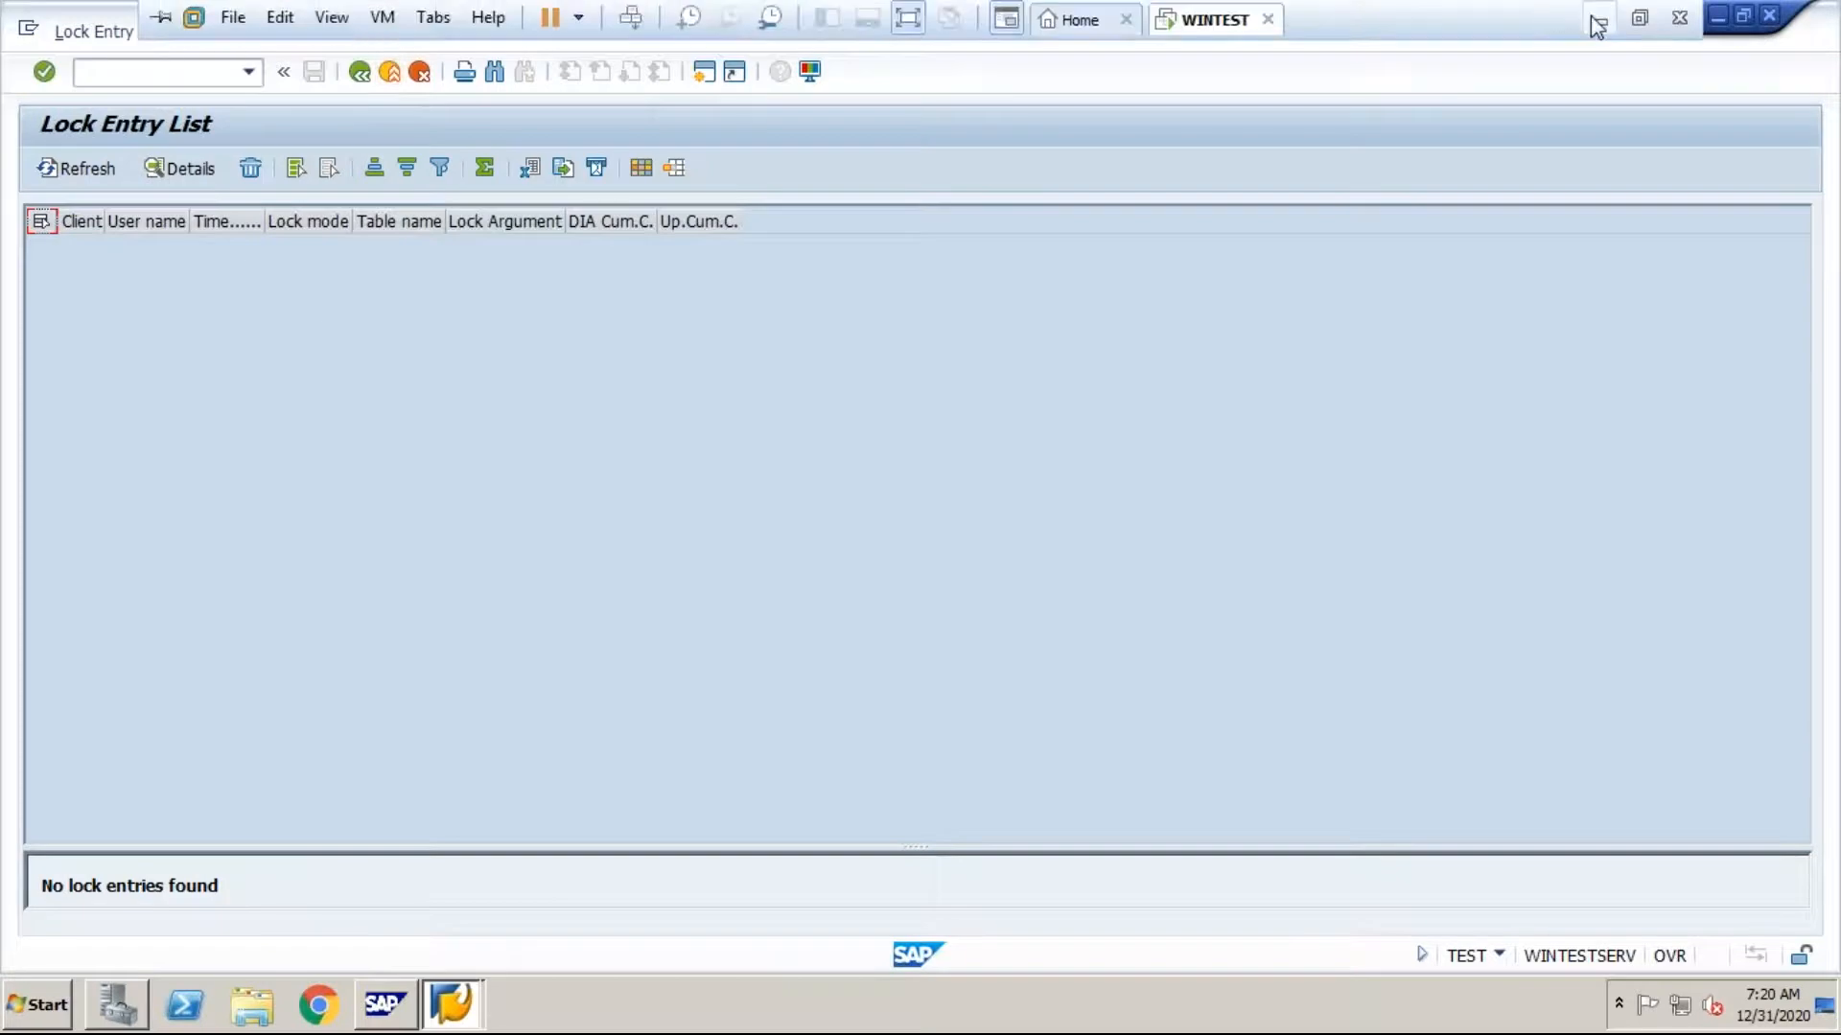
pyautogui.click(1592, 18)
pyautogui.click(403, 663)
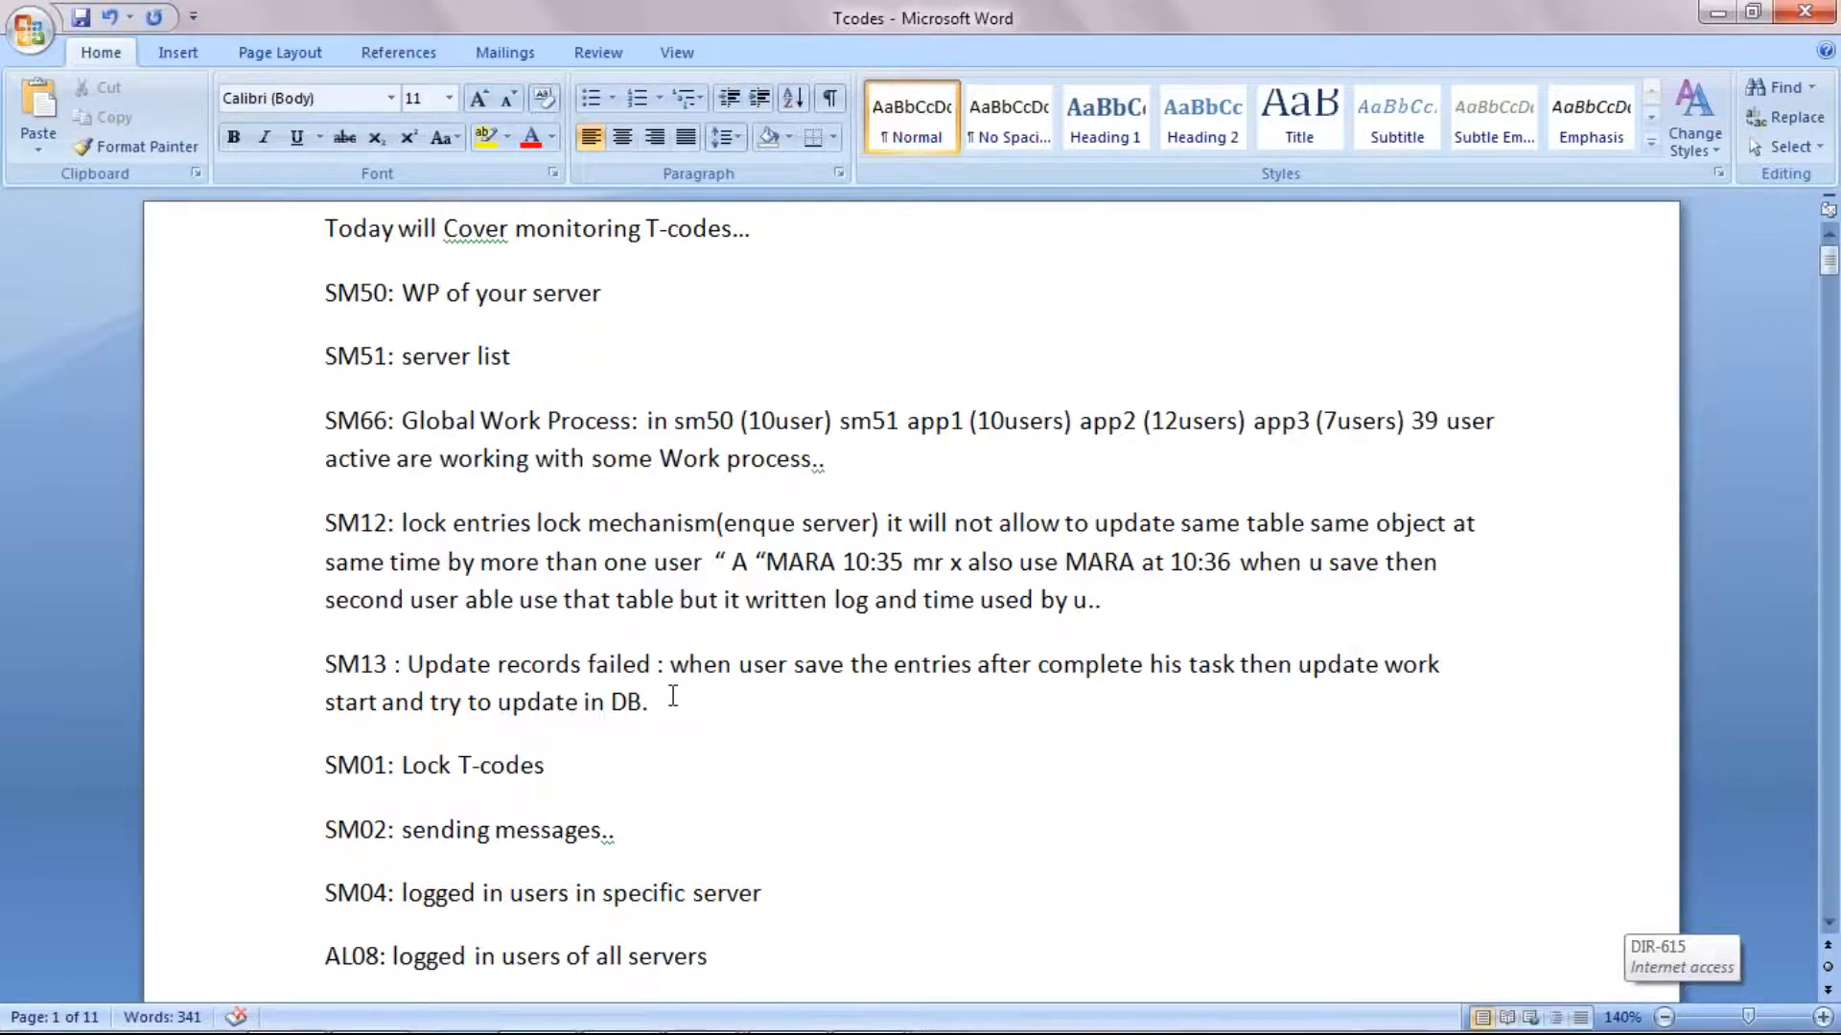
# Step: Switch to the SAP session in the WINTEST virtual machine and open the update requests with transaction SM13
pyautogui.moveTo(959, 1033)
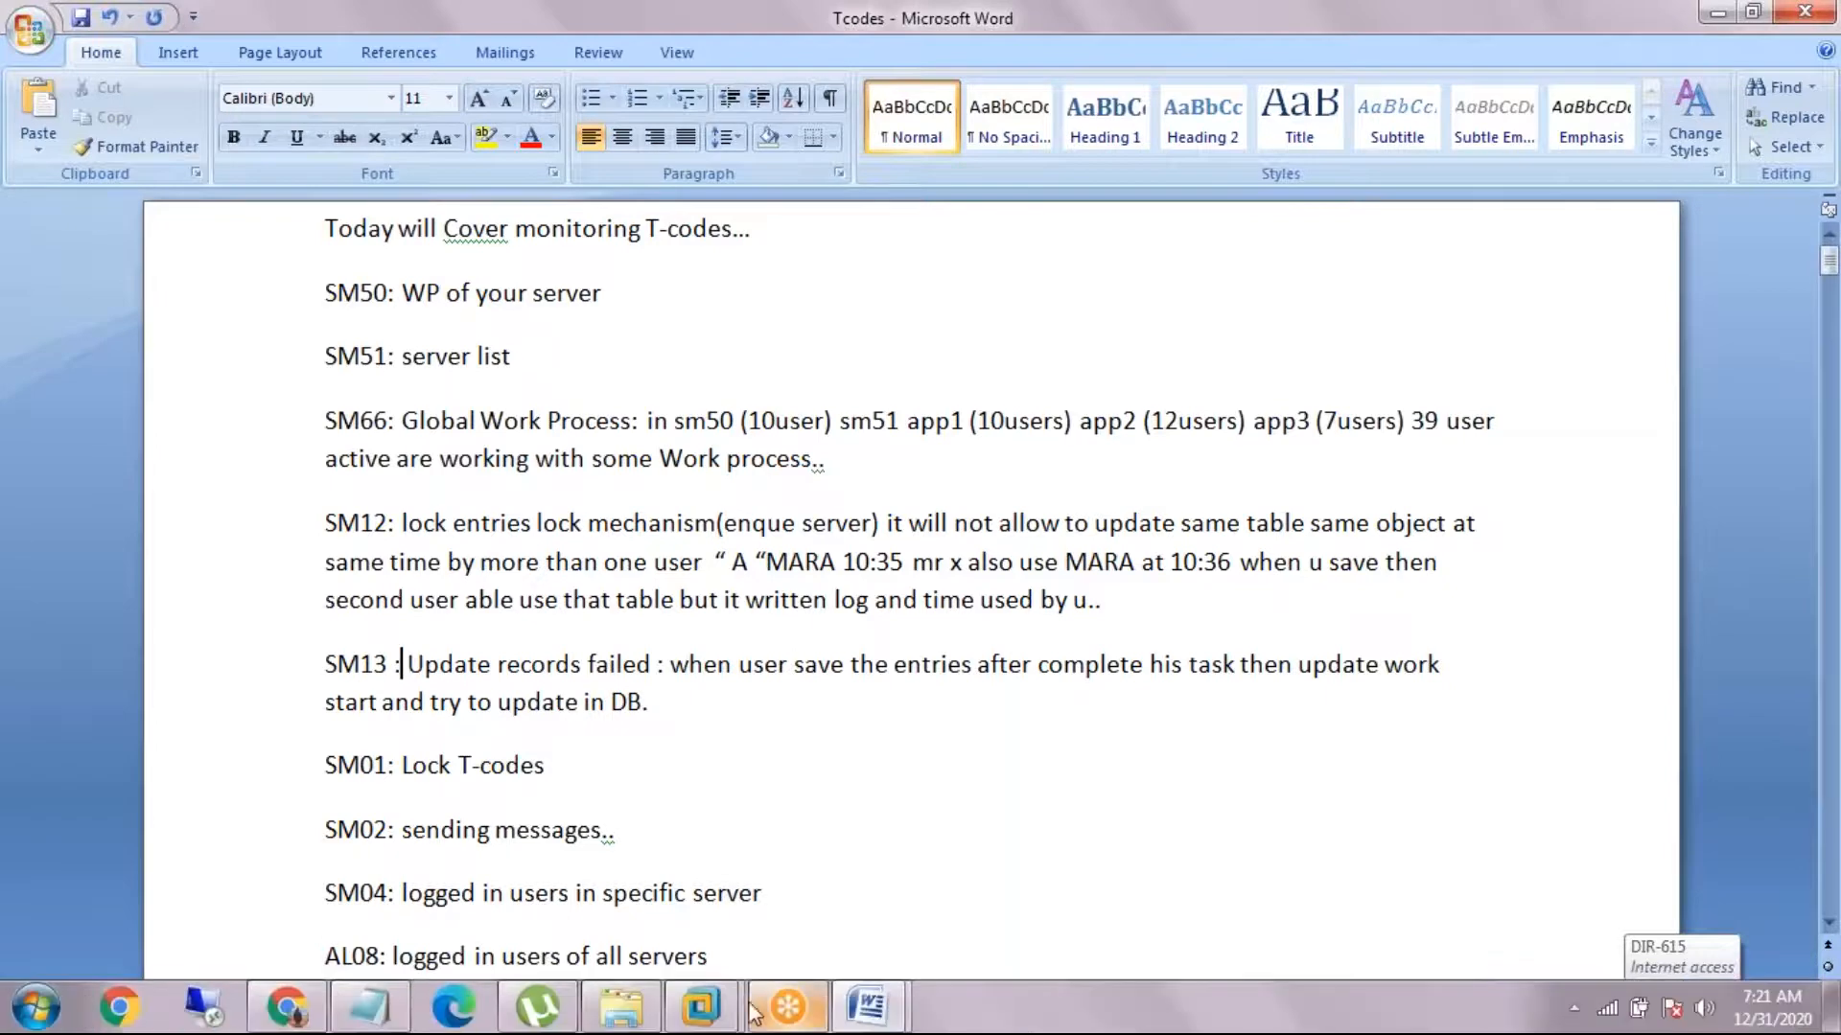
pyautogui.moveTo(702, 1007)
pyautogui.click(866, 819)
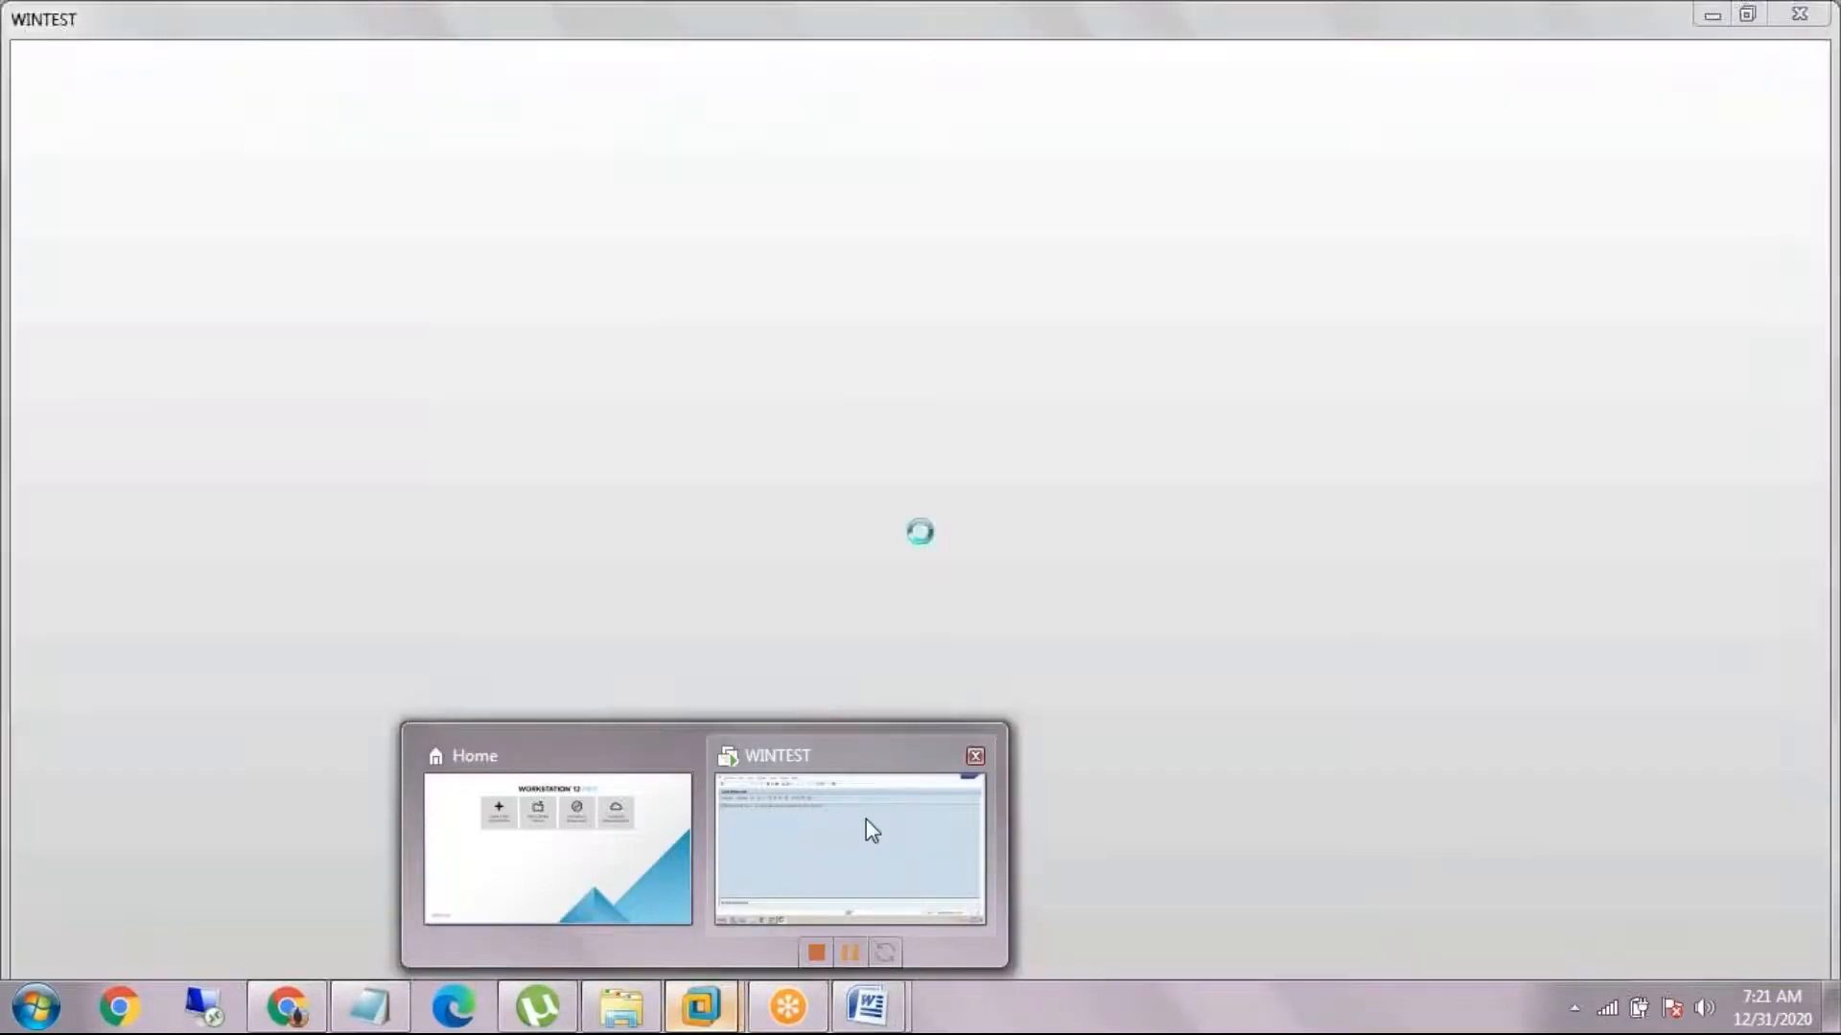
pyautogui.write('/')
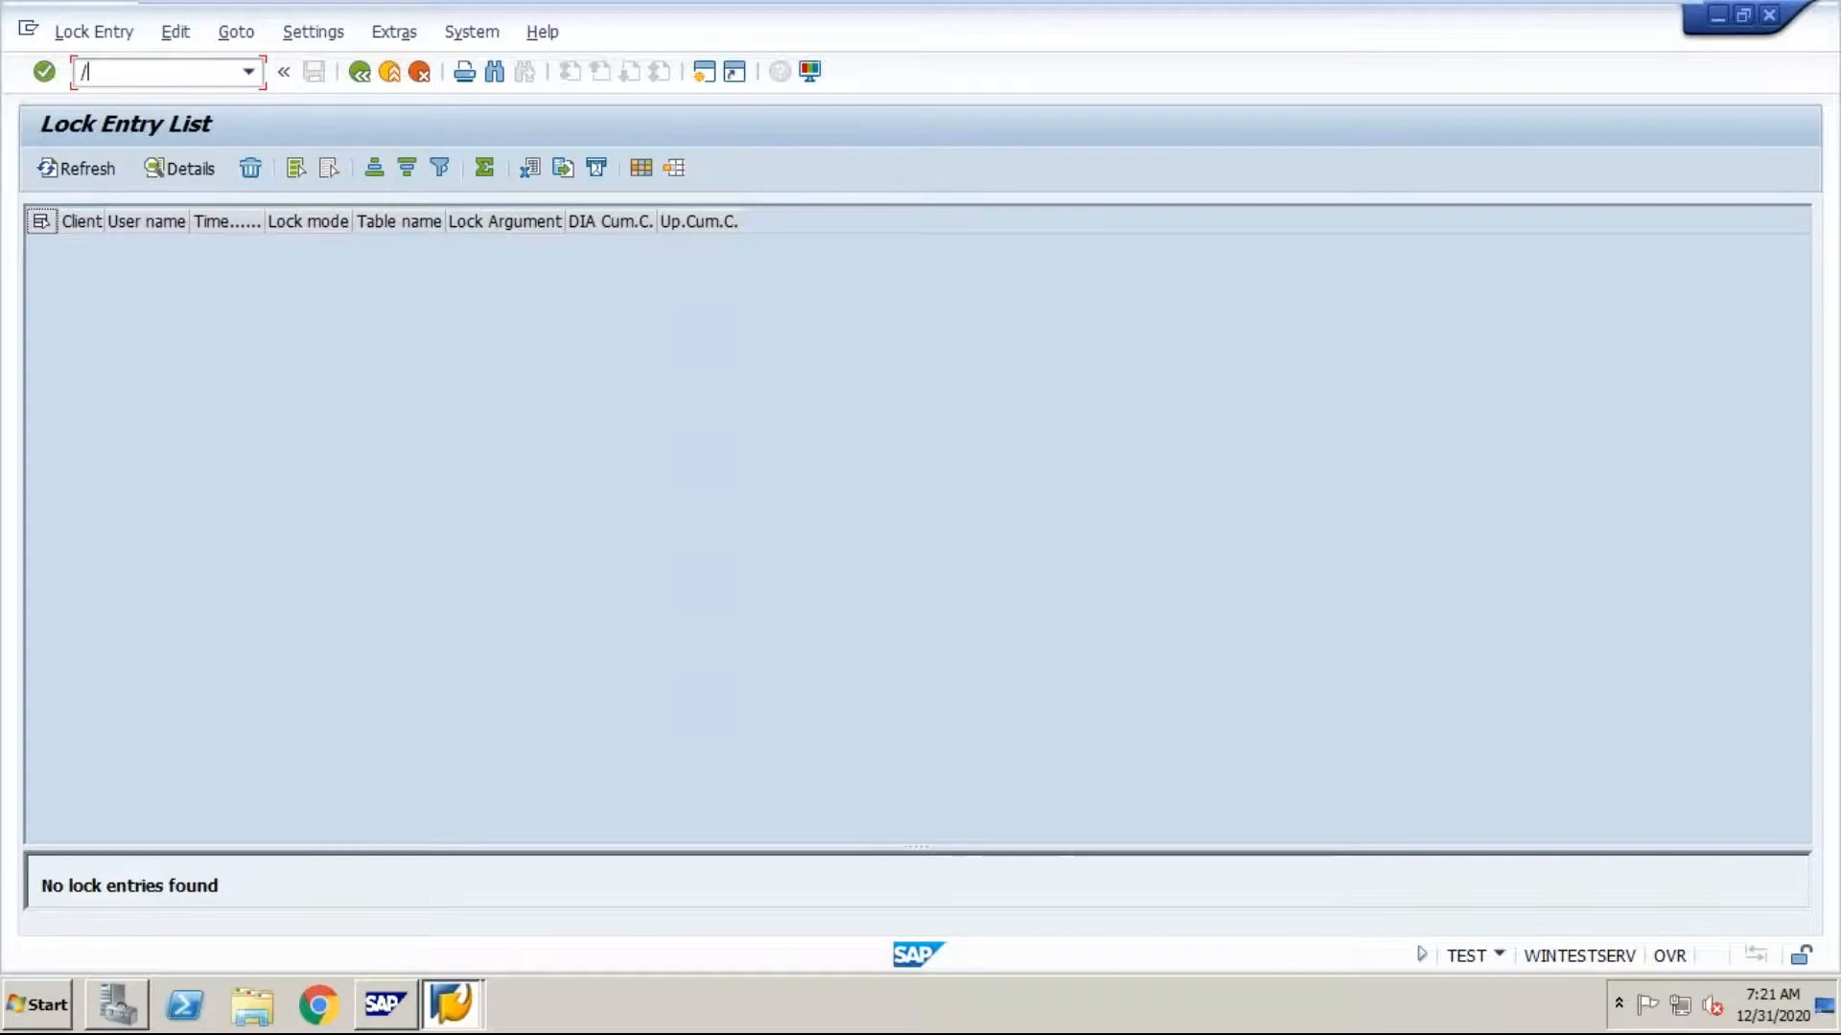
pyautogui.write('nsm13')
pyautogui.press('Return')
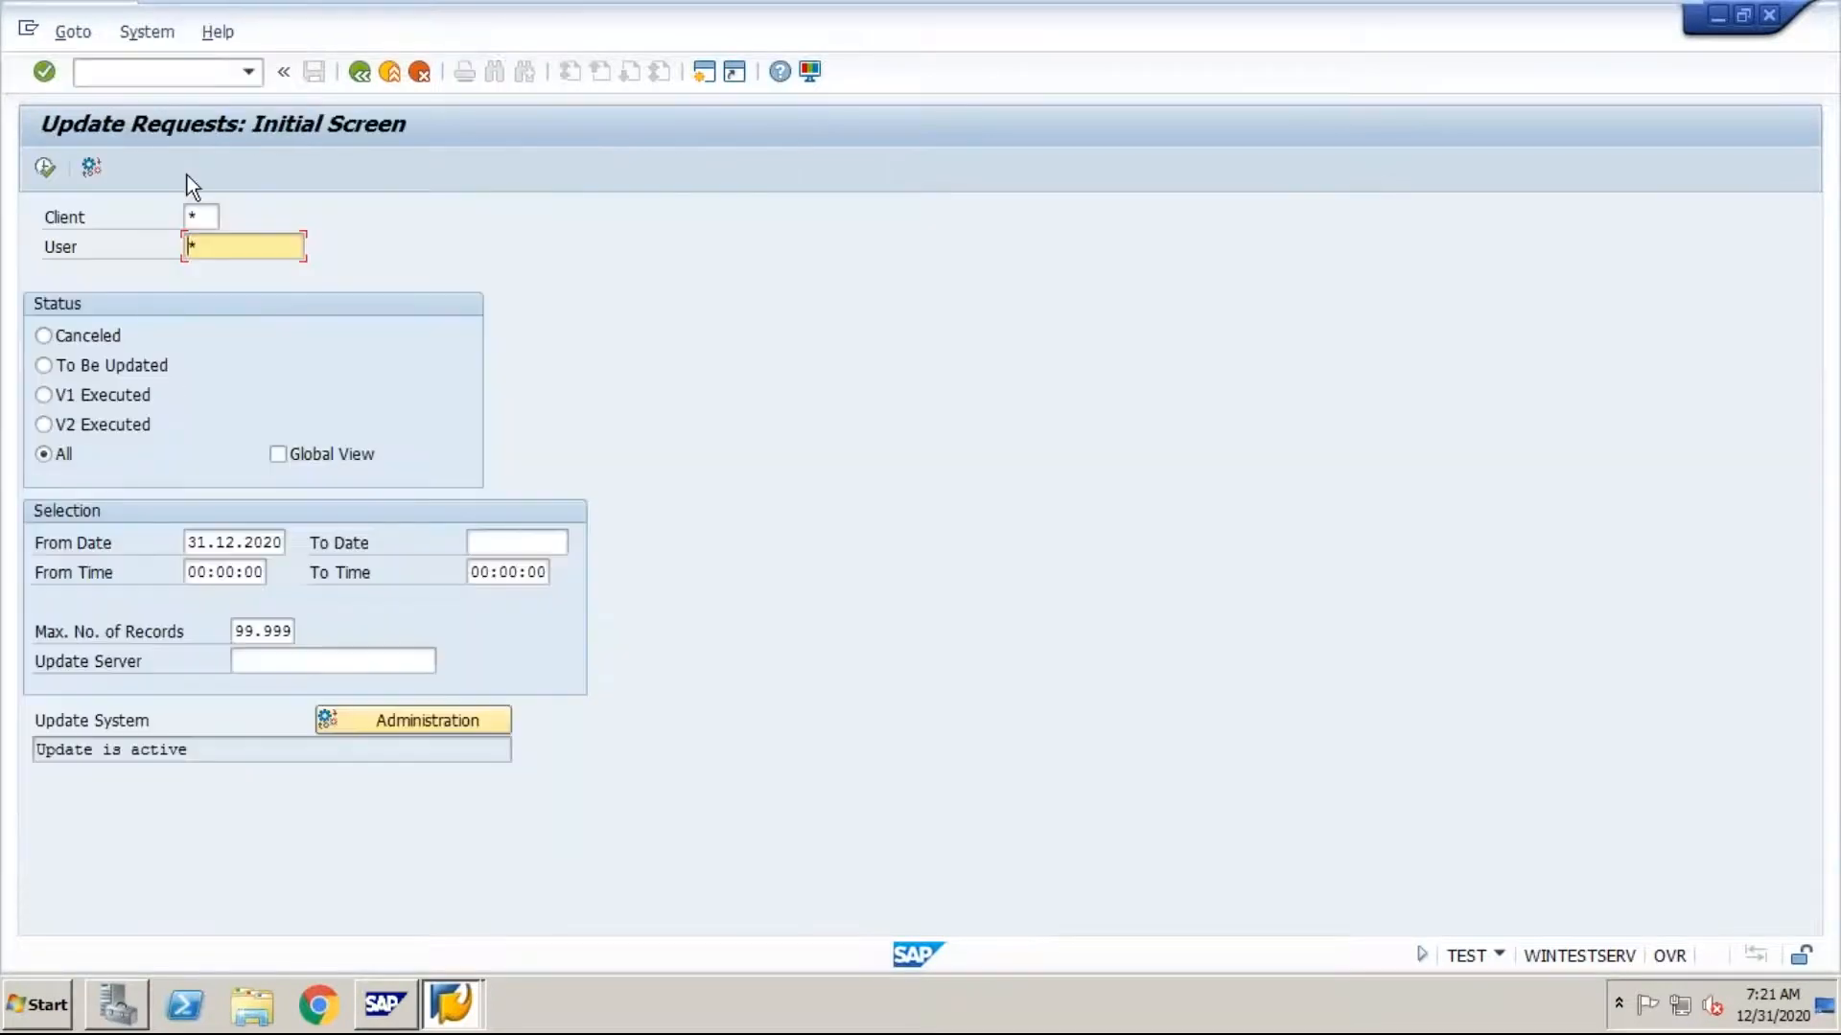
# Step: List the update requests with status Canceled for all clients and users, and go back to the initial screen
pyautogui.click(58, 337)
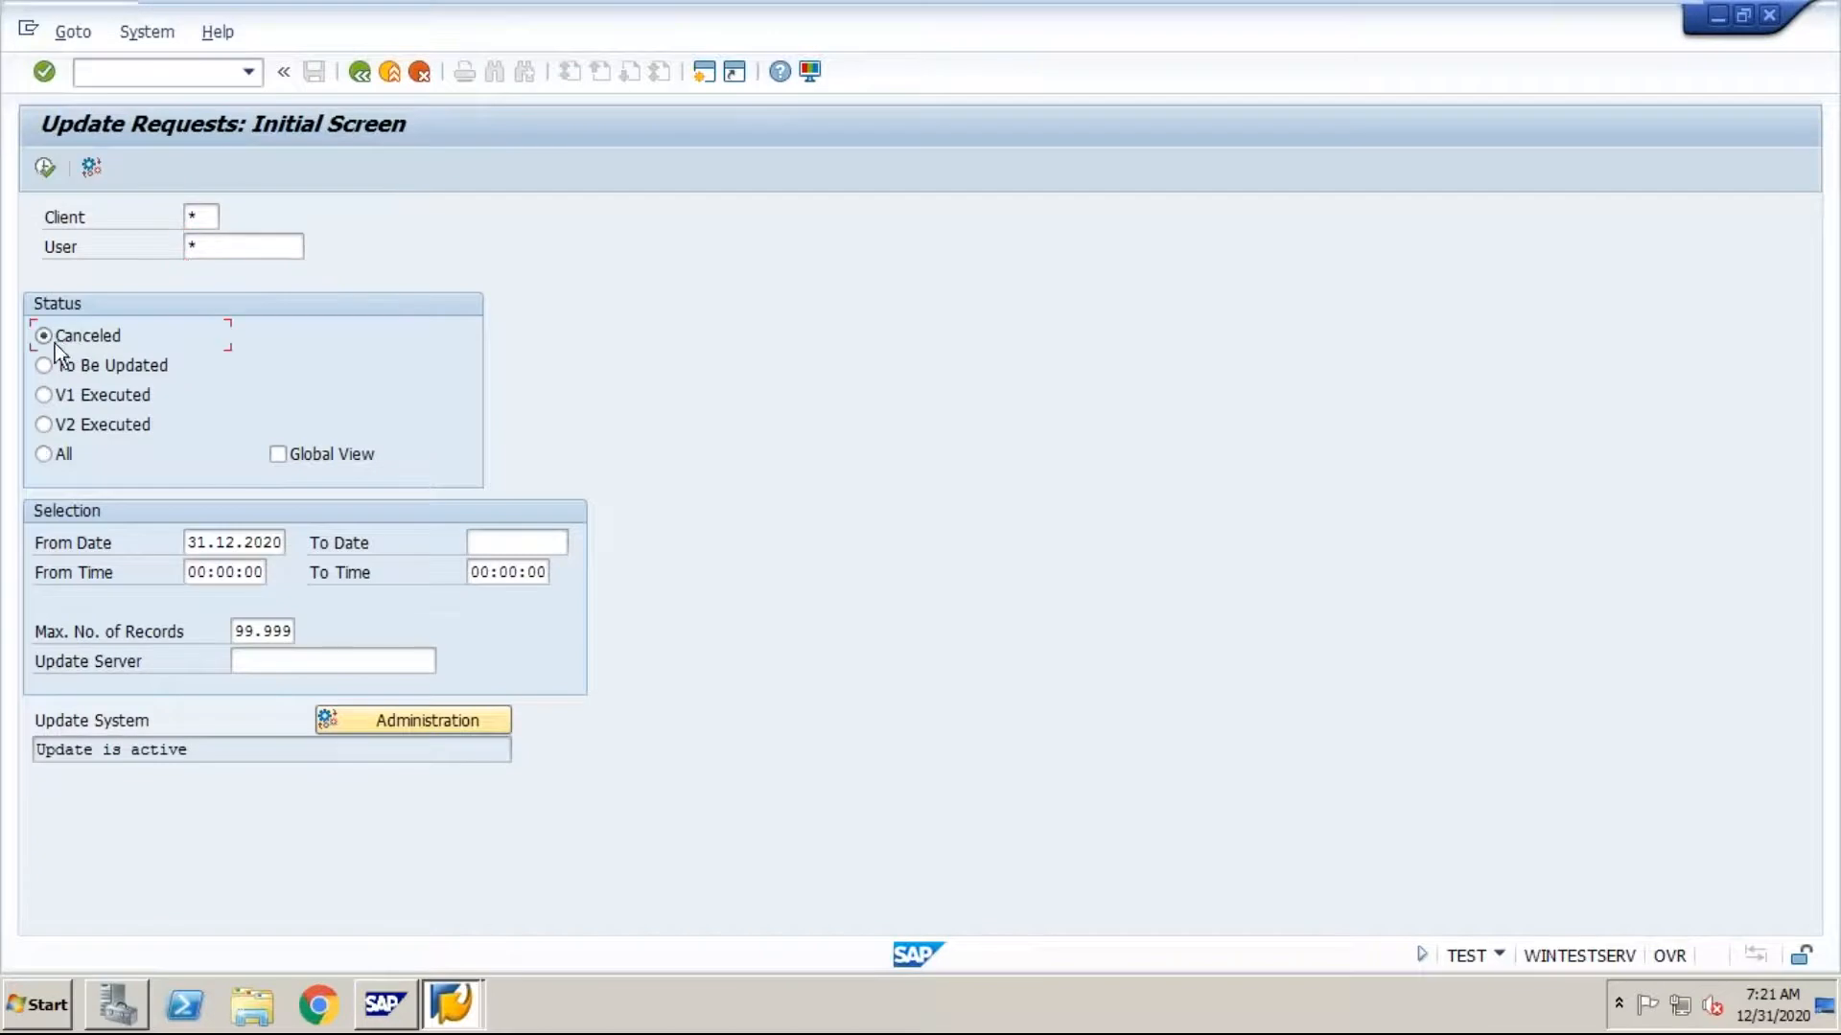
pyautogui.click(61, 463)
pyautogui.click(65, 338)
pyautogui.click(48, 173)
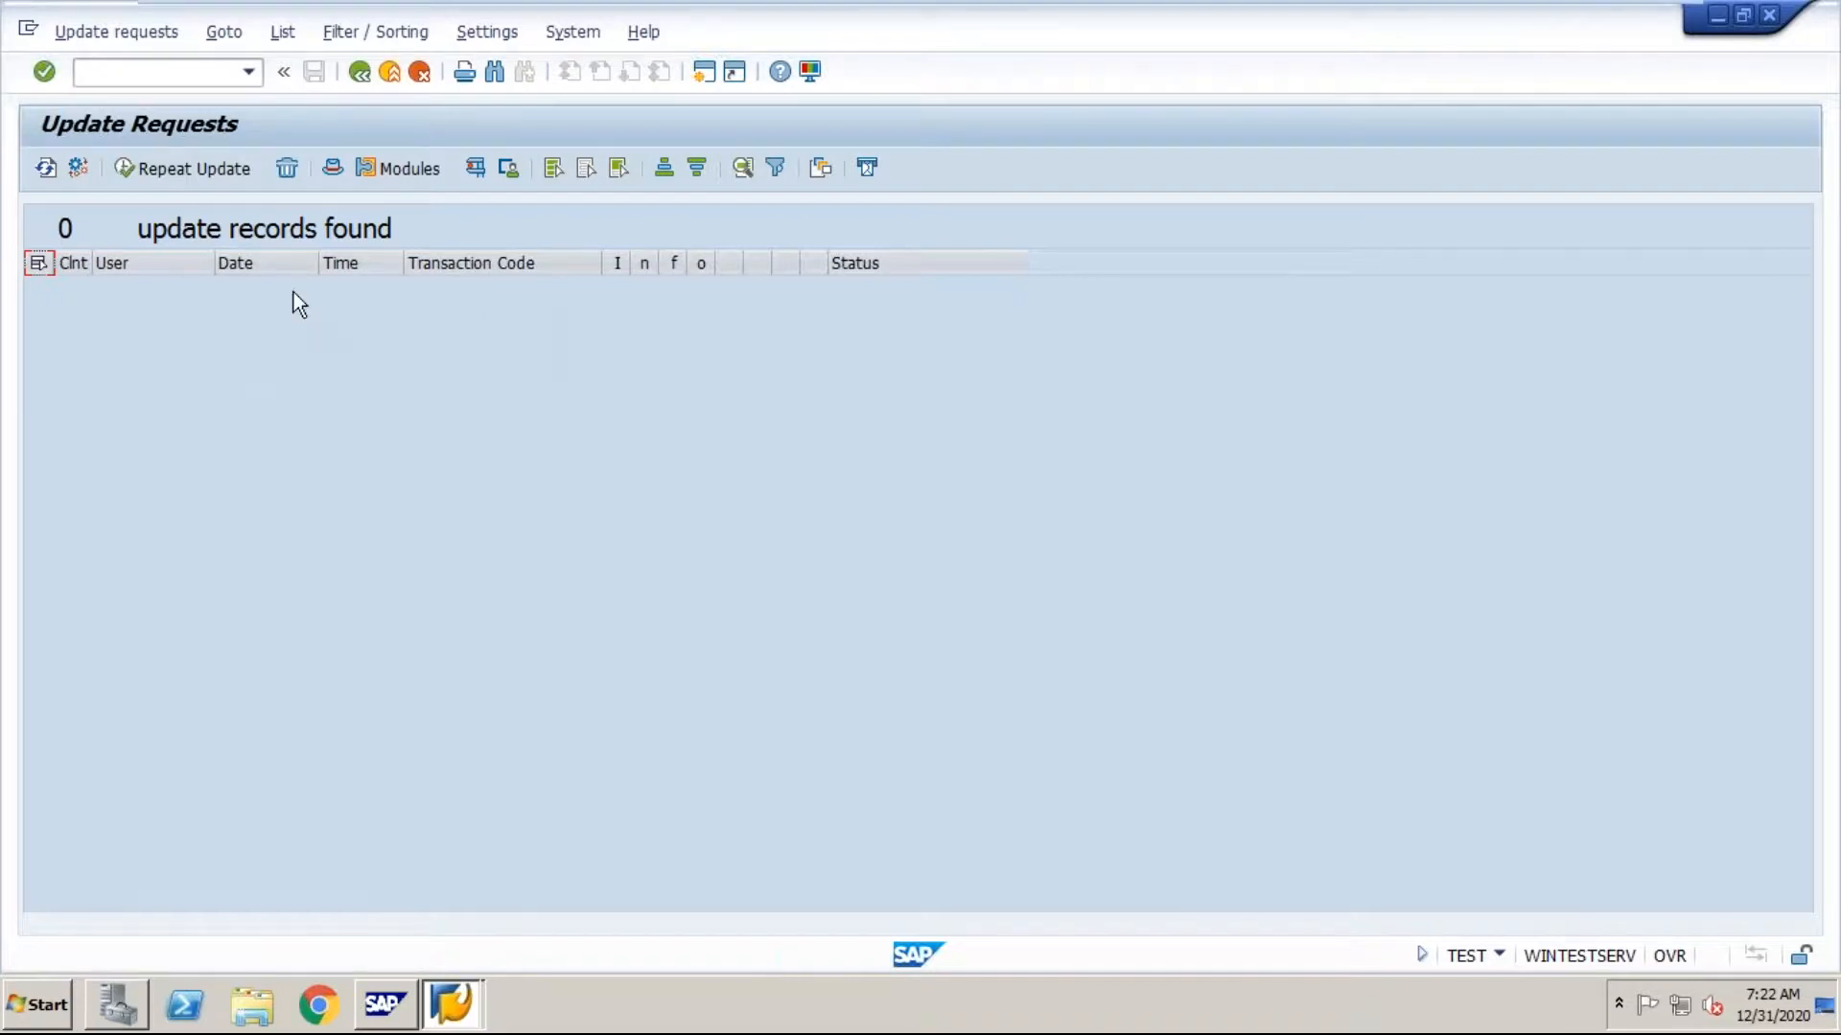
pyautogui.click(359, 71)
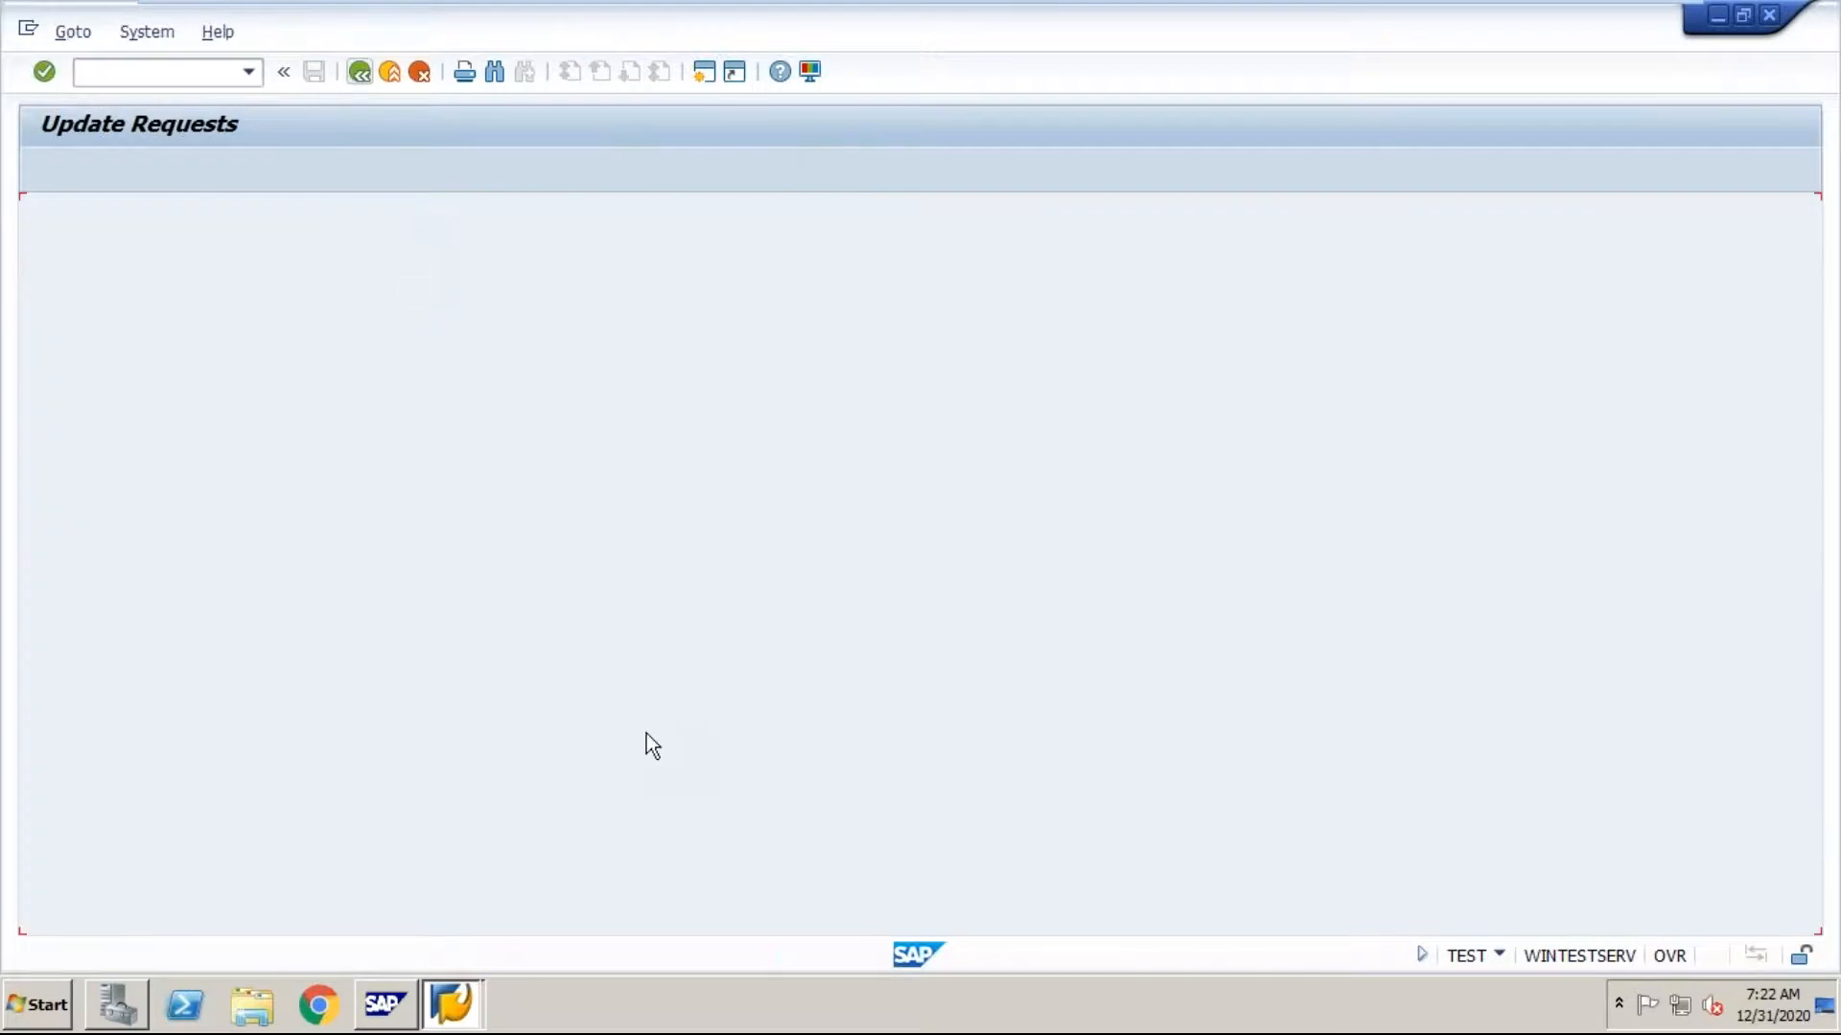
# Step: Leave the virtual machine and return to the SM01 entry in the Word notes
pyautogui.moveTo(987, 2)
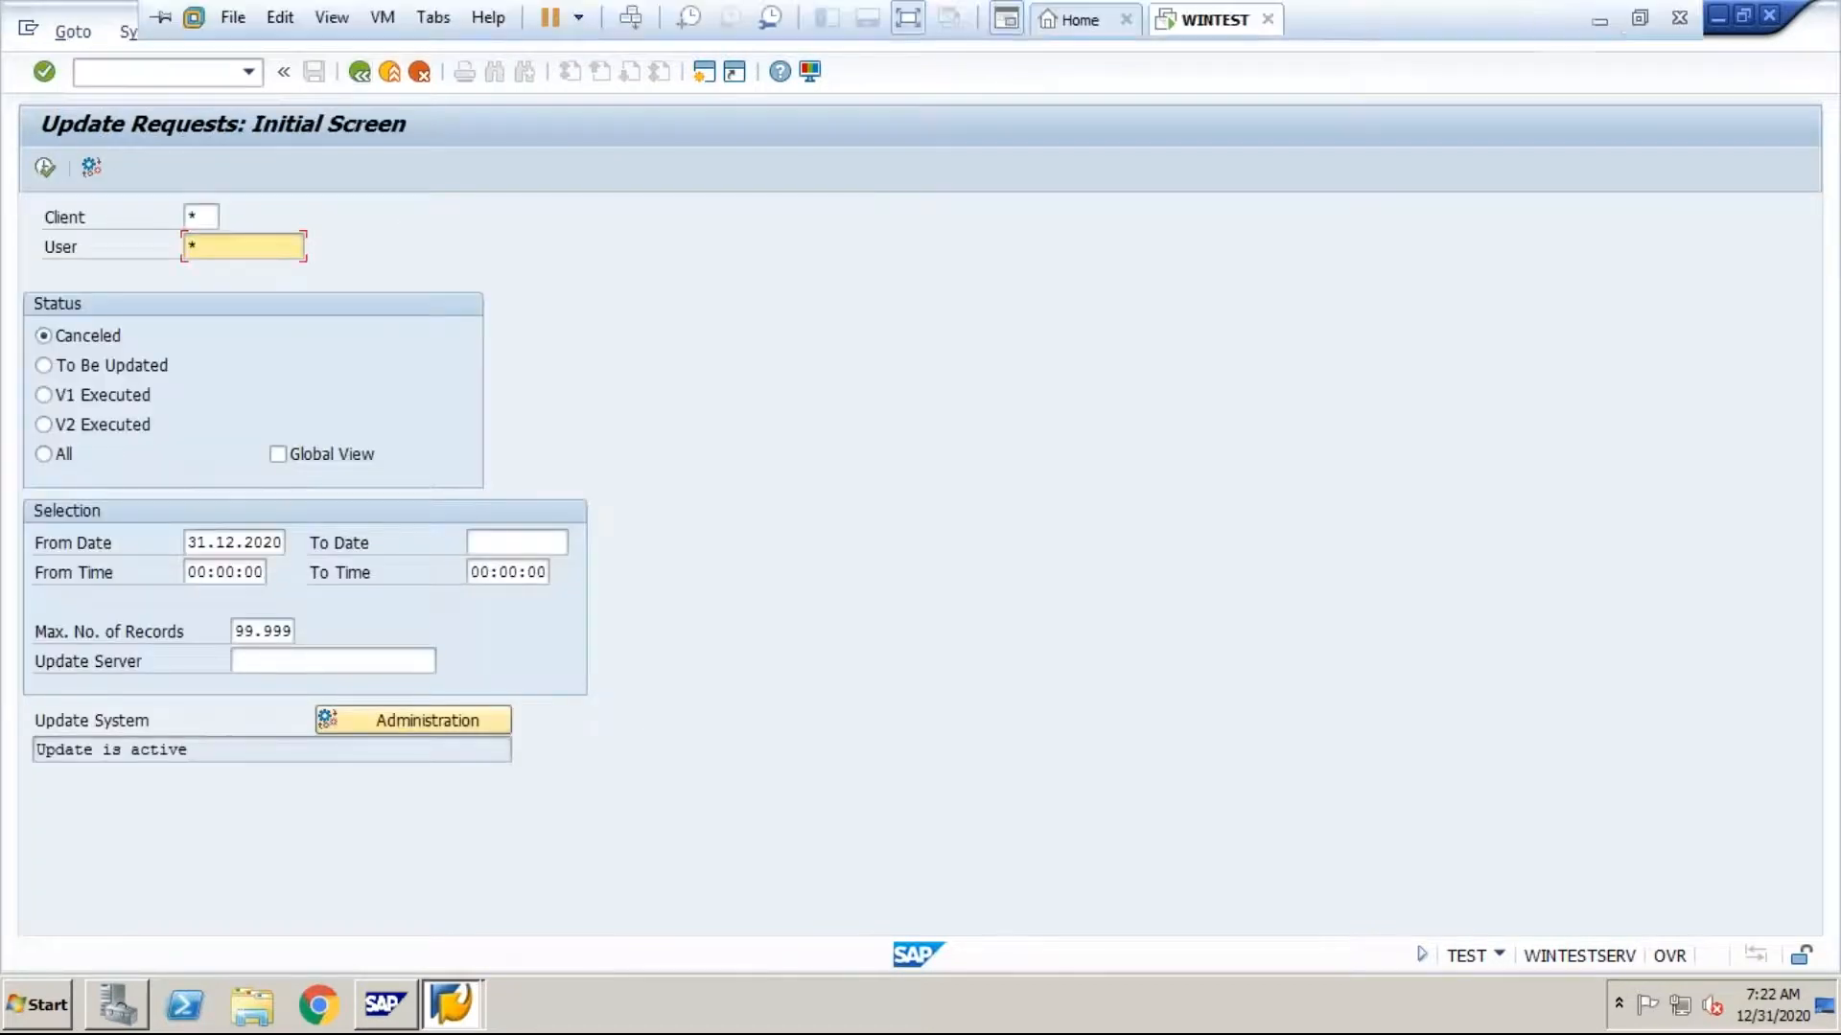
pyautogui.click(1599, 9)
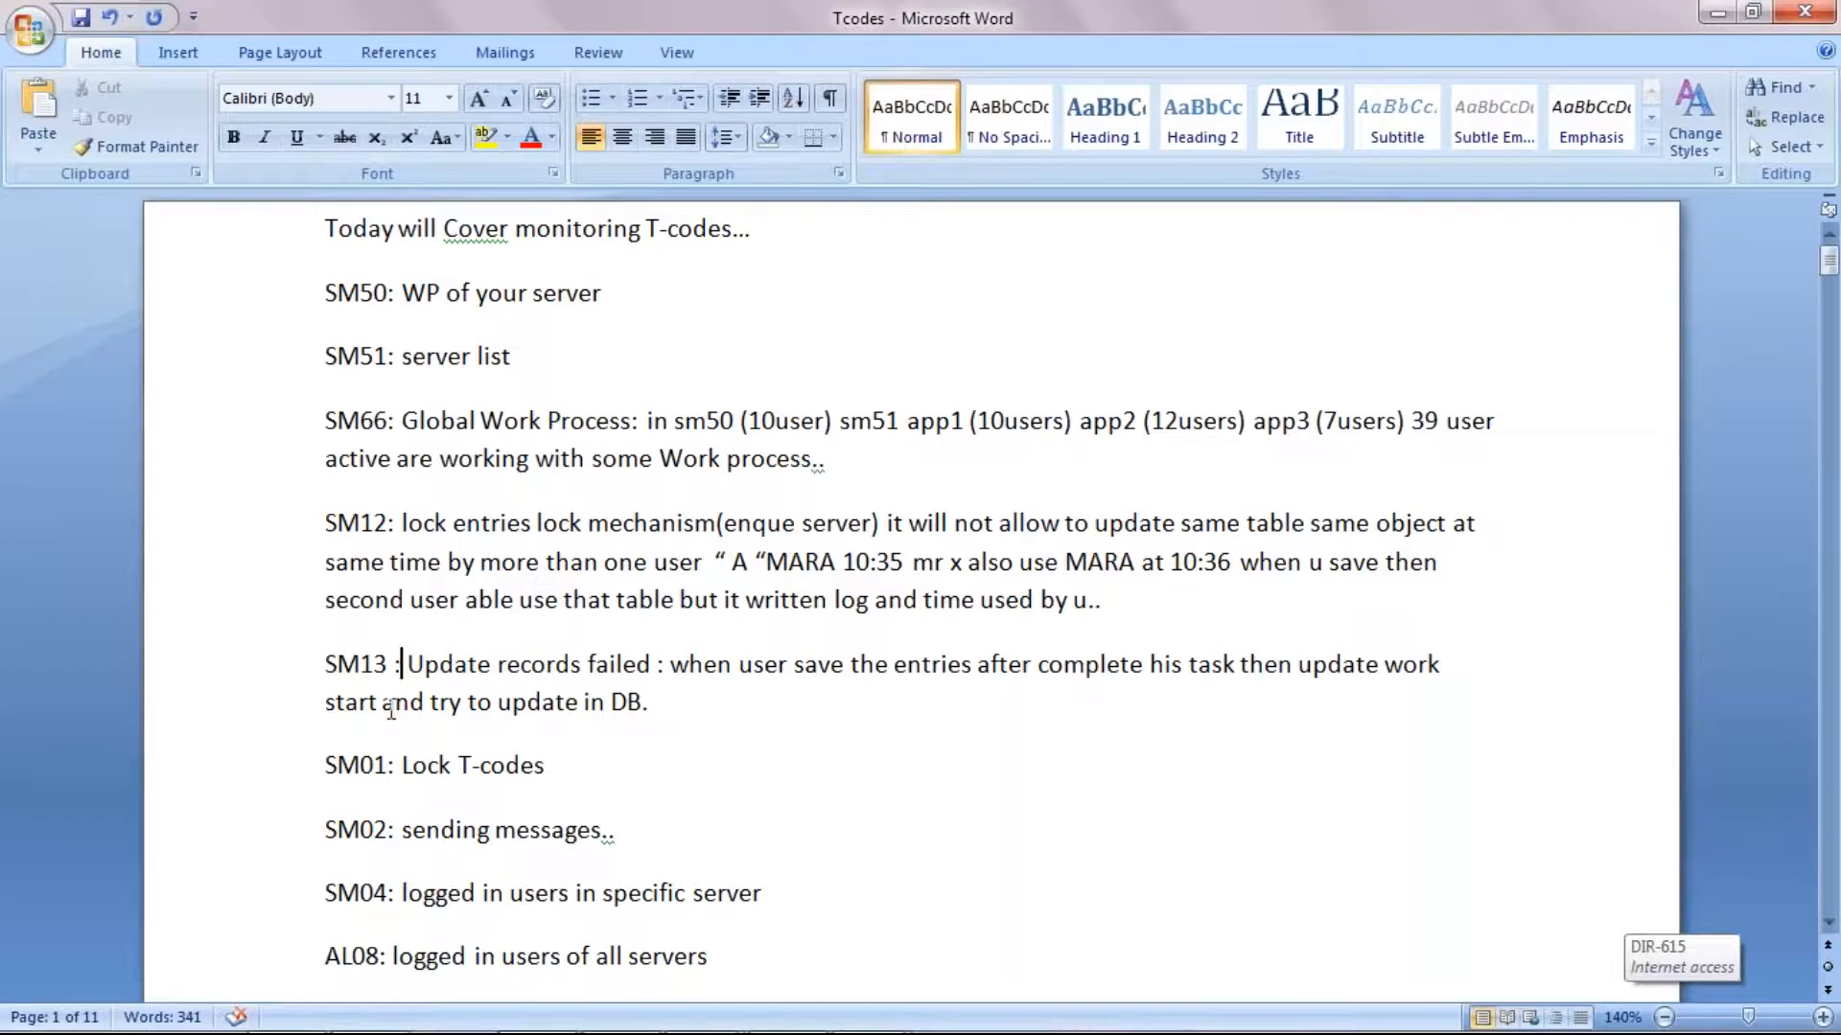
pyautogui.click(384, 765)
# Step: Switch to the WINTEST machine's SAP session and open the transaction code locking screen with SM01
pyautogui.moveTo(694, 1022)
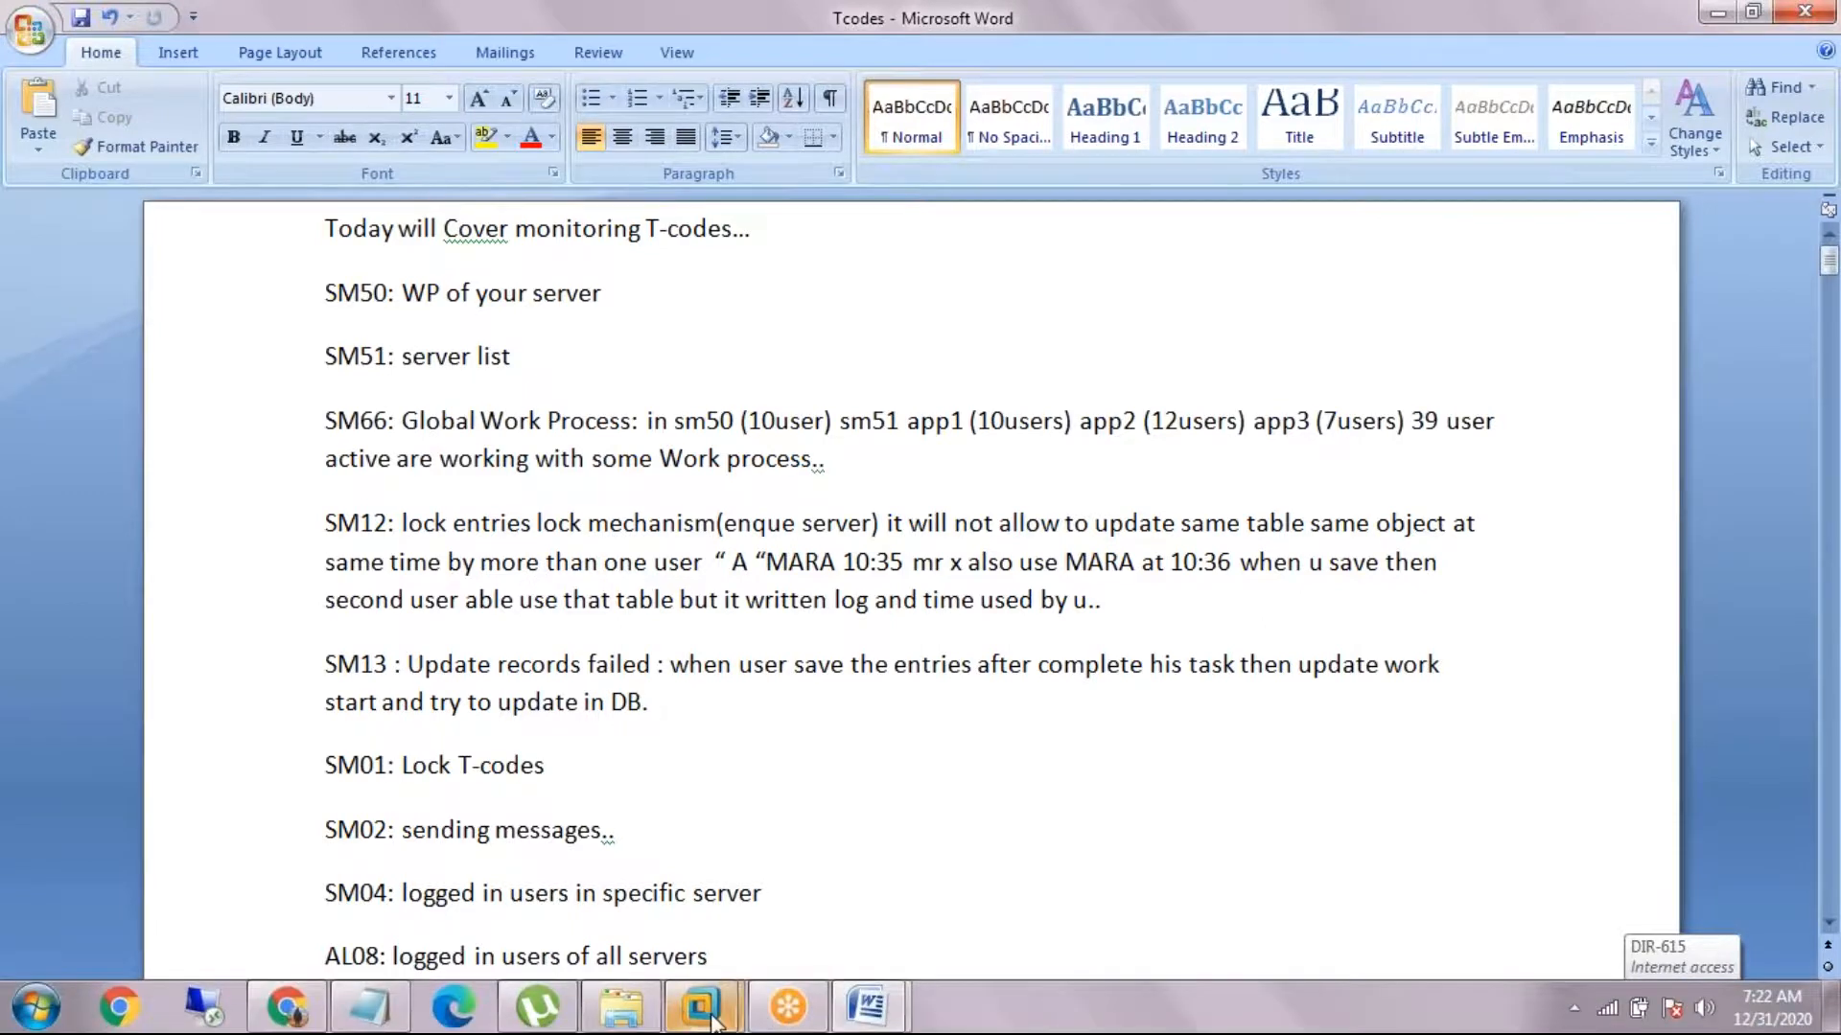
pyautogui.click(844, 853)
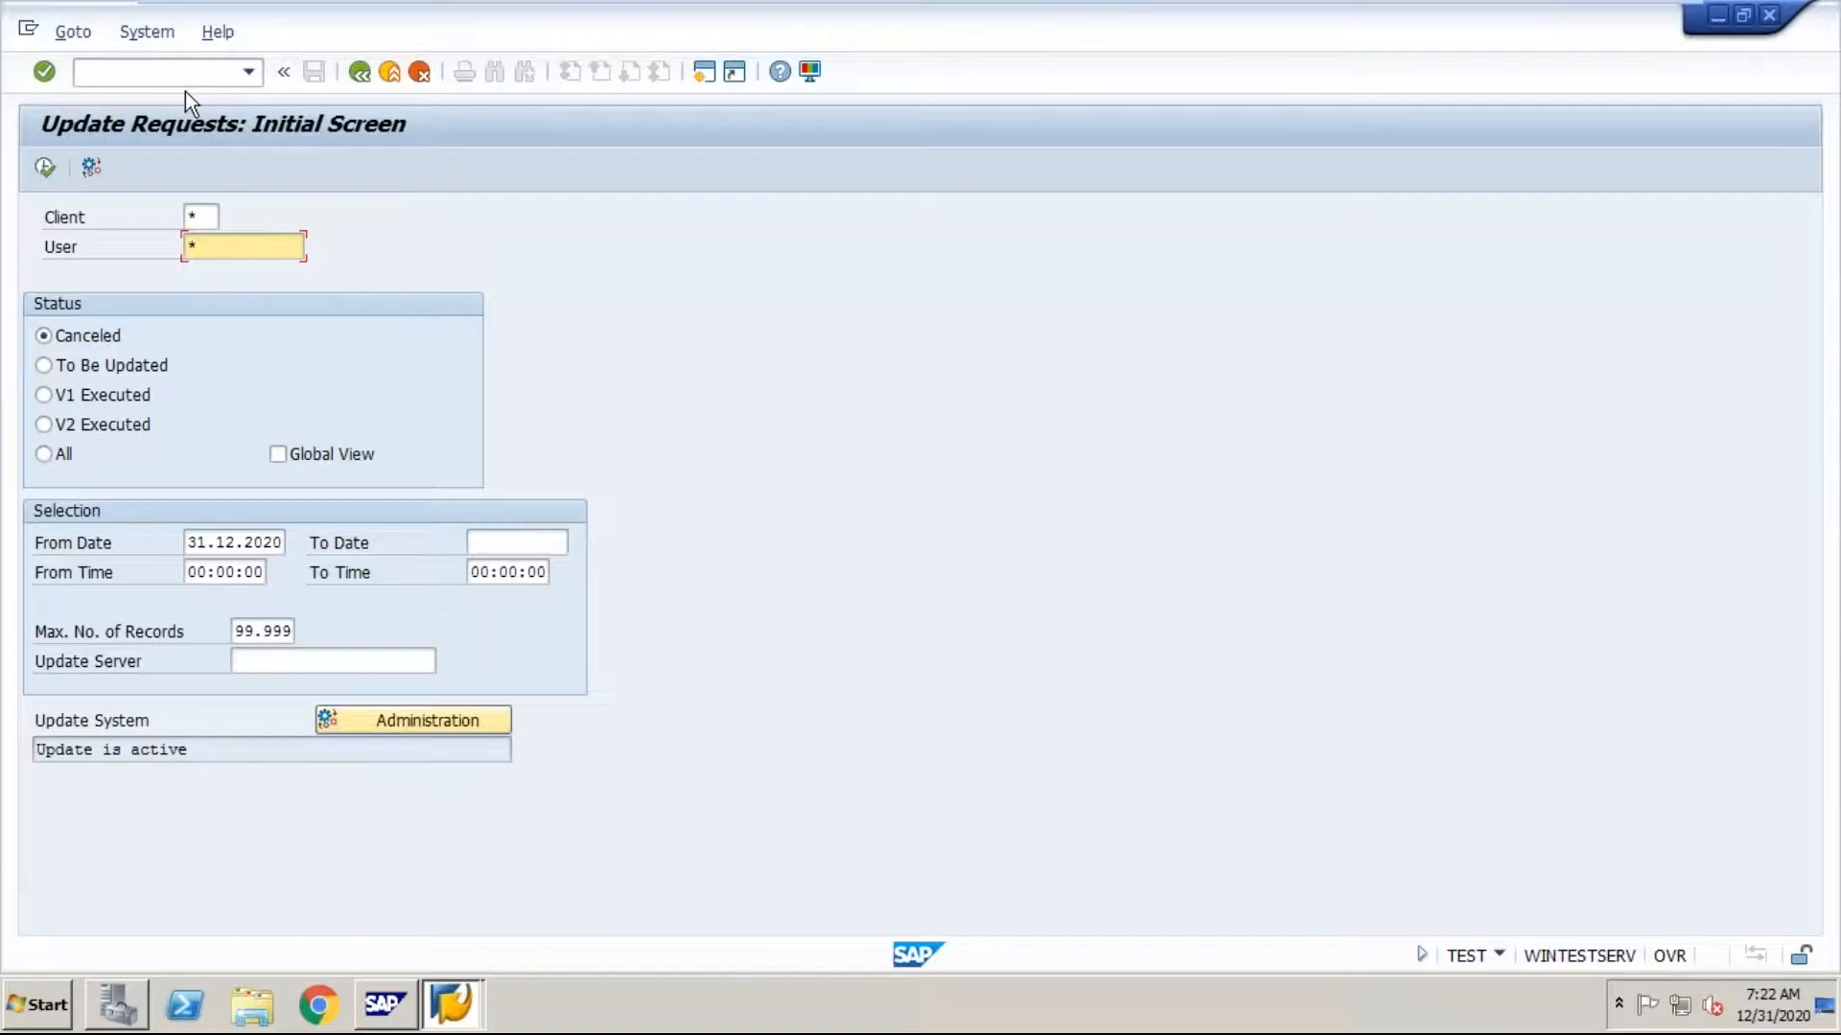
pyautogui.click(156, 71)
pyautogui.click(156, 71)
pyautogui.write('/nsm01')
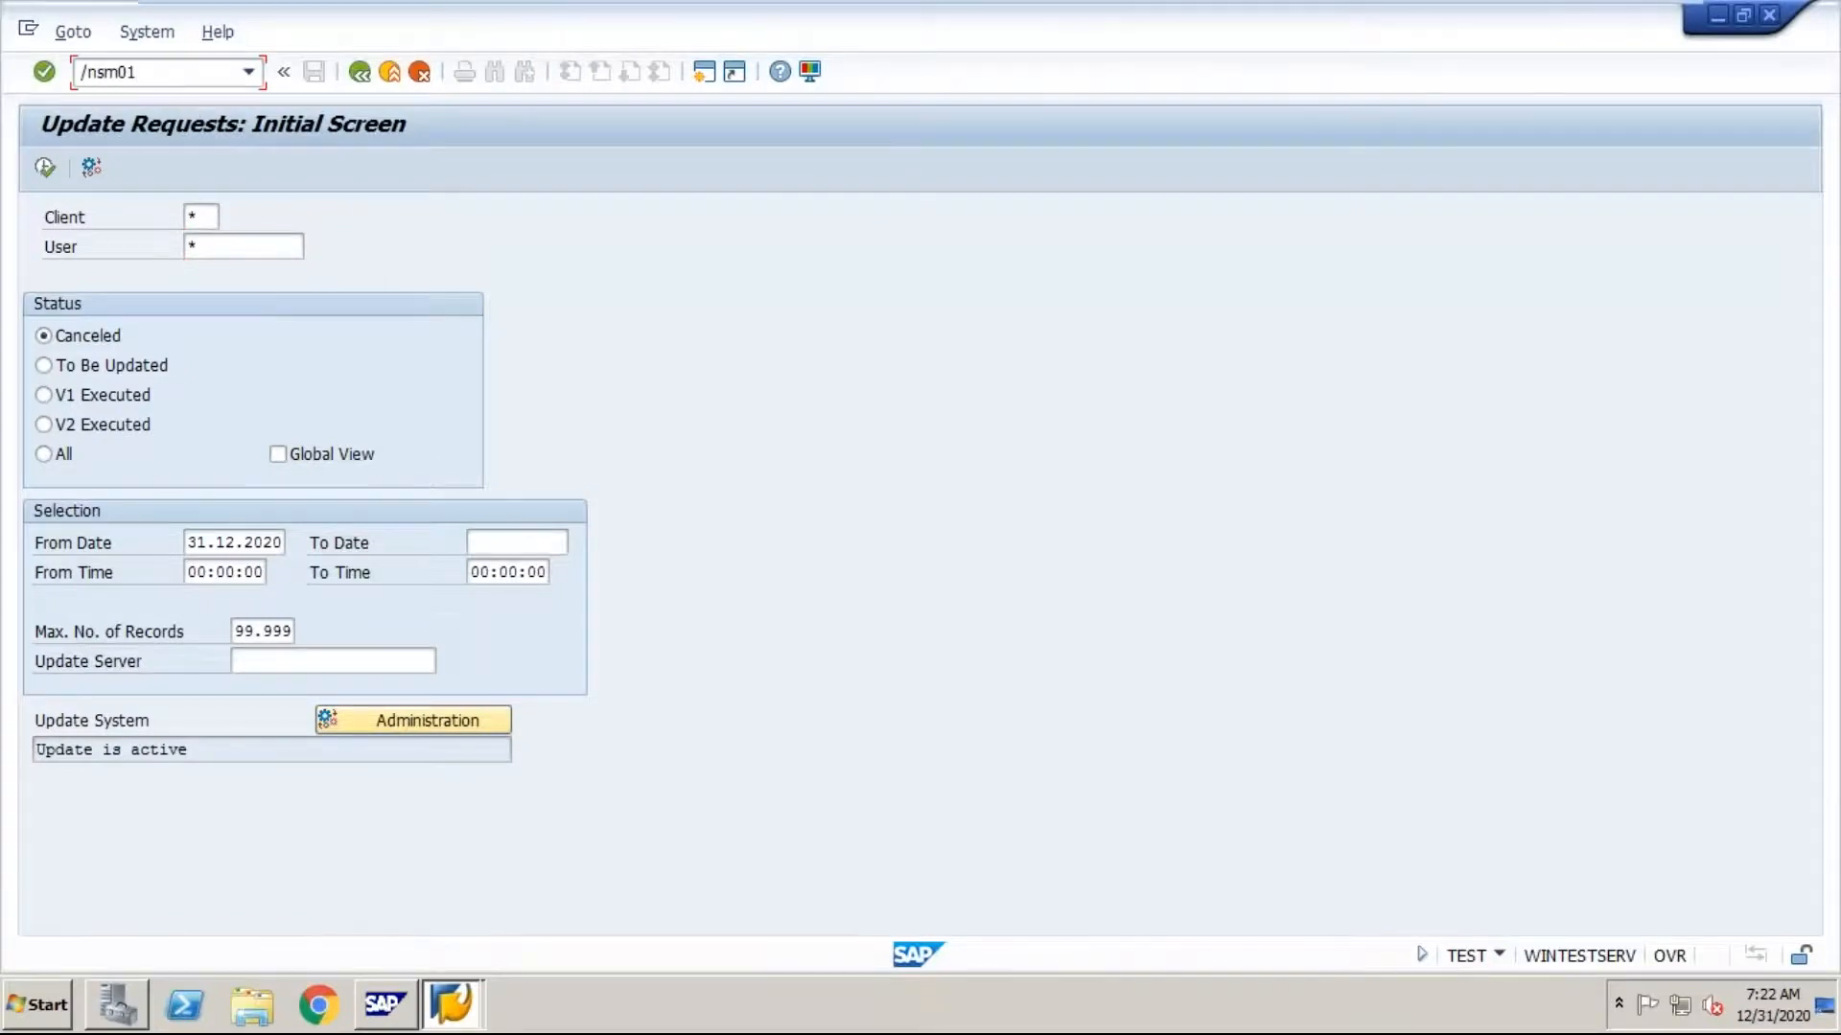
pyautogui.press('Return')
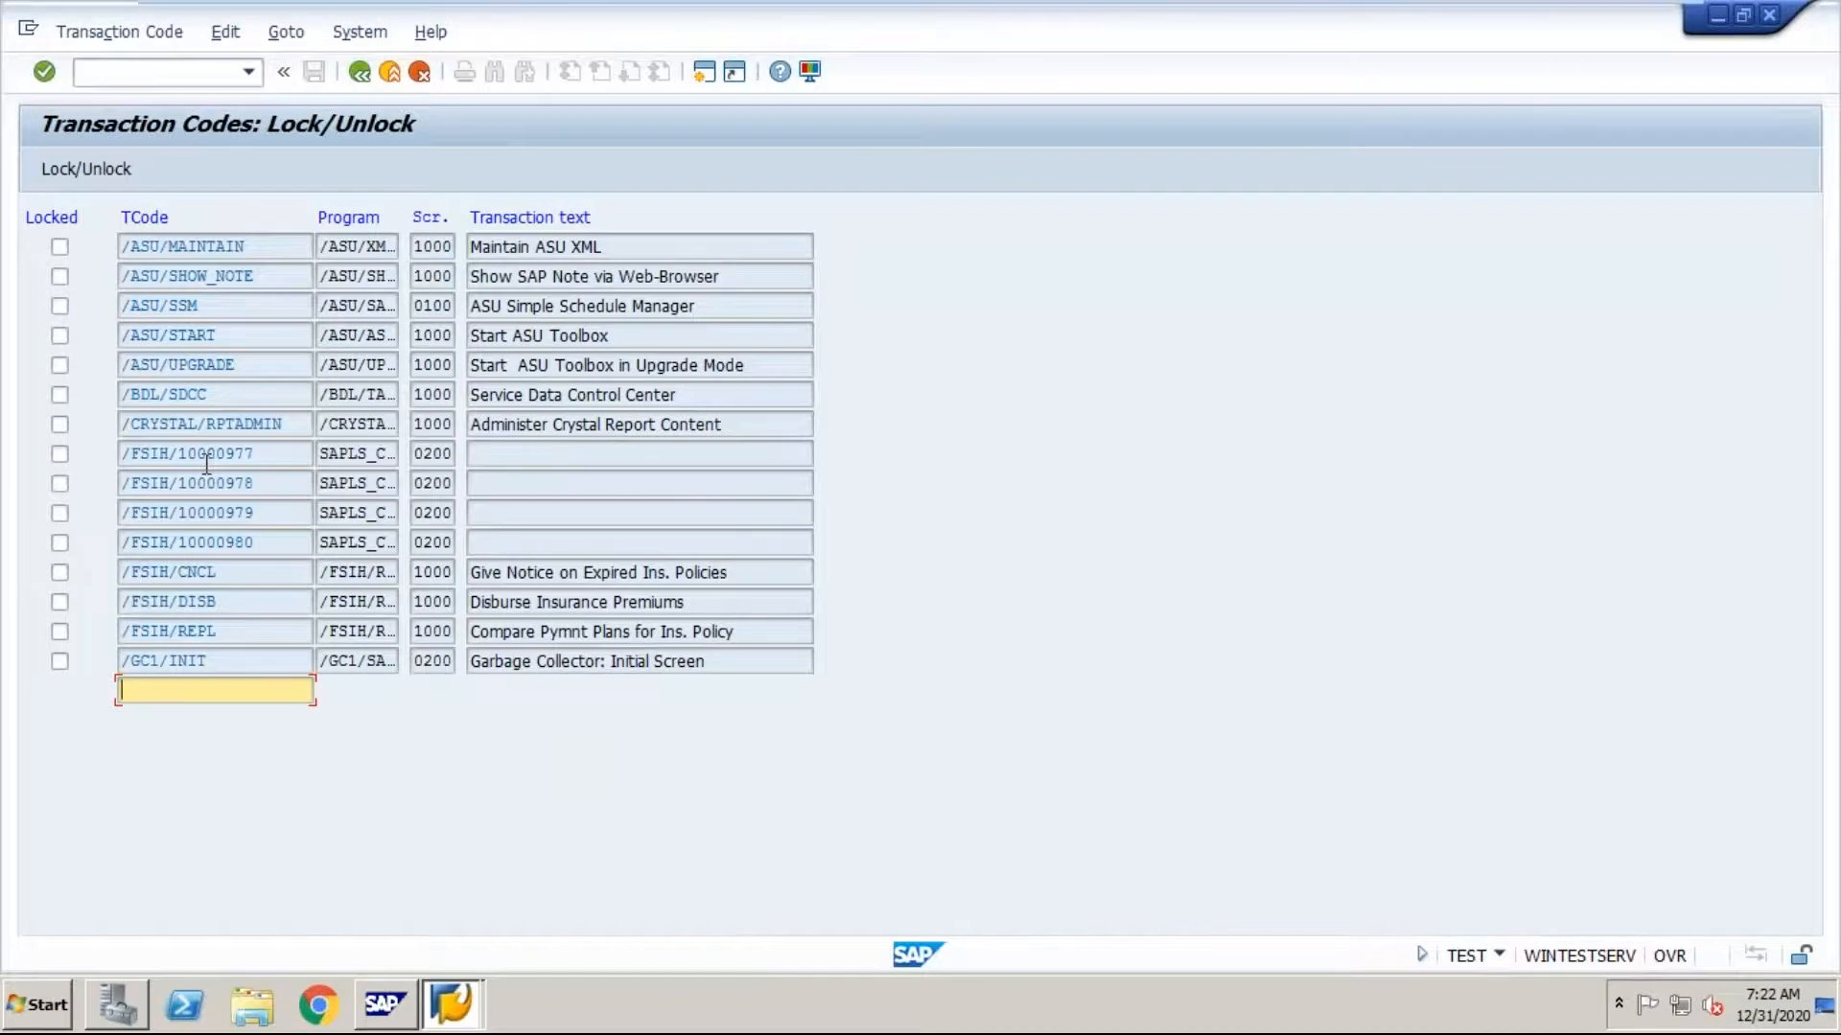
# Step: Find transaction code SU10 in the lock list and lock it
pyautogui.write('su10')
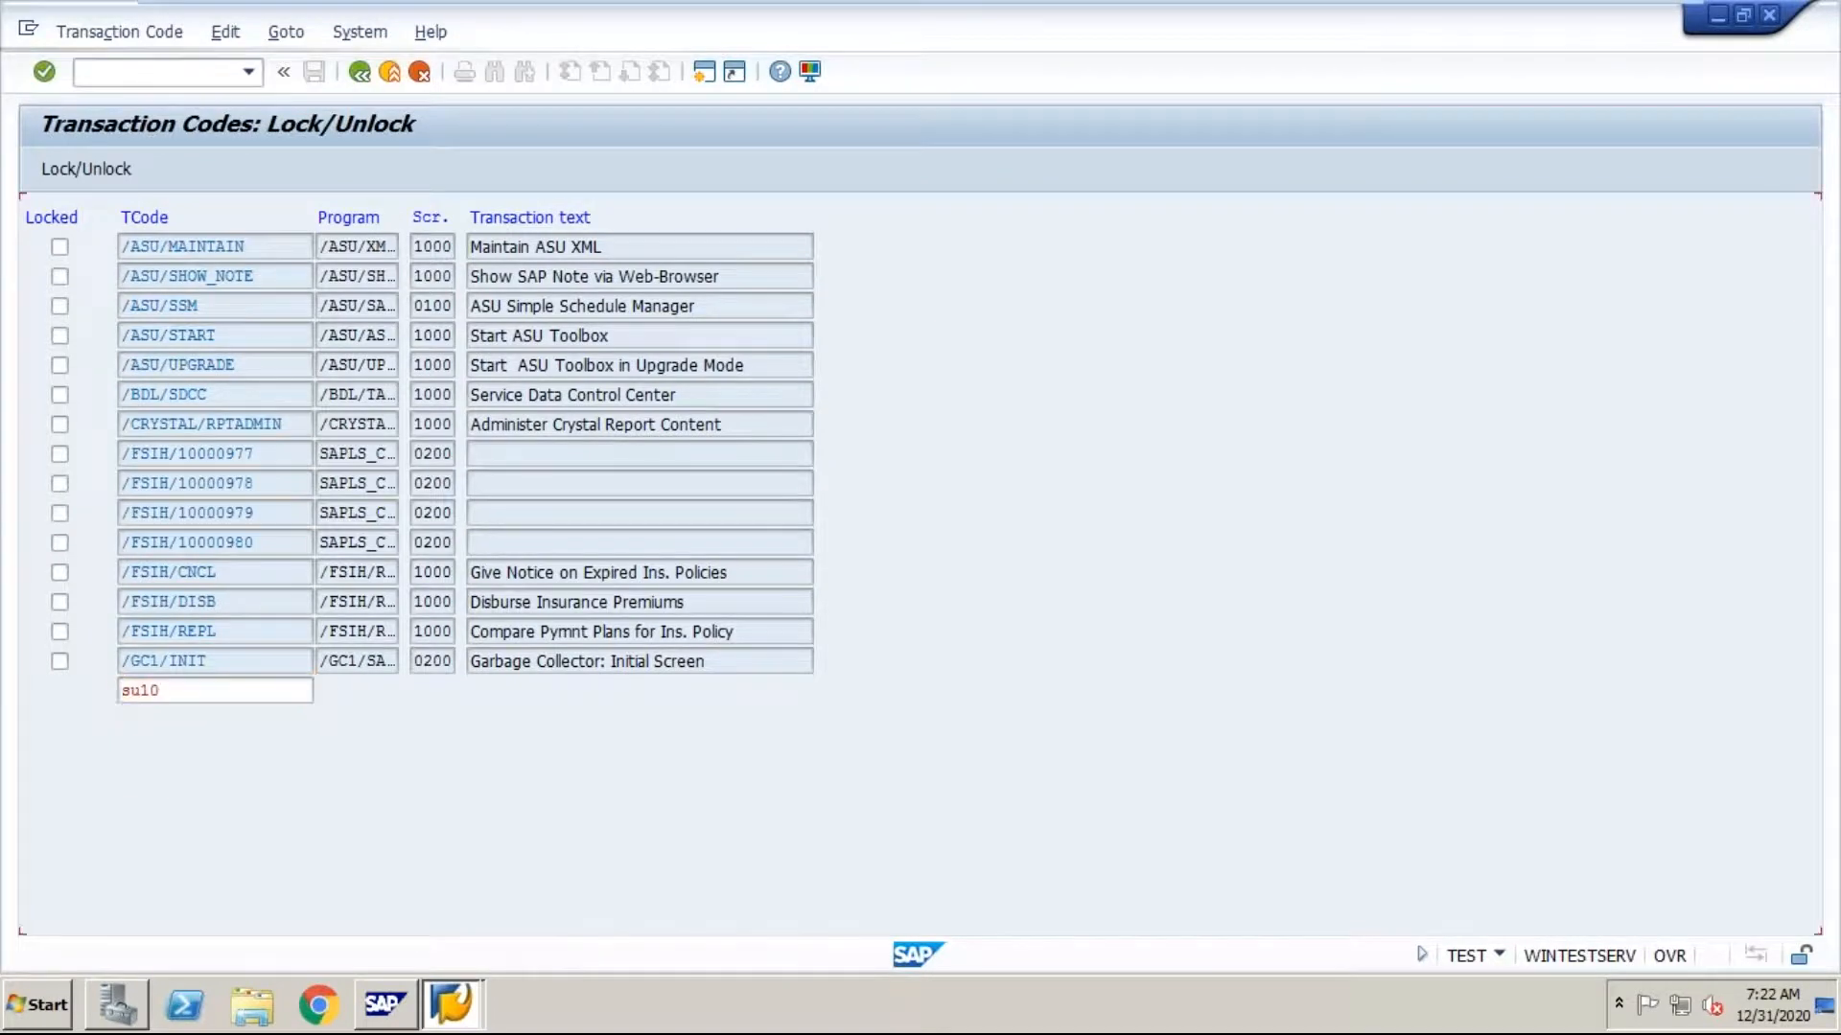
pyautogui.press('Return')
pyautogui.click(59, 247)
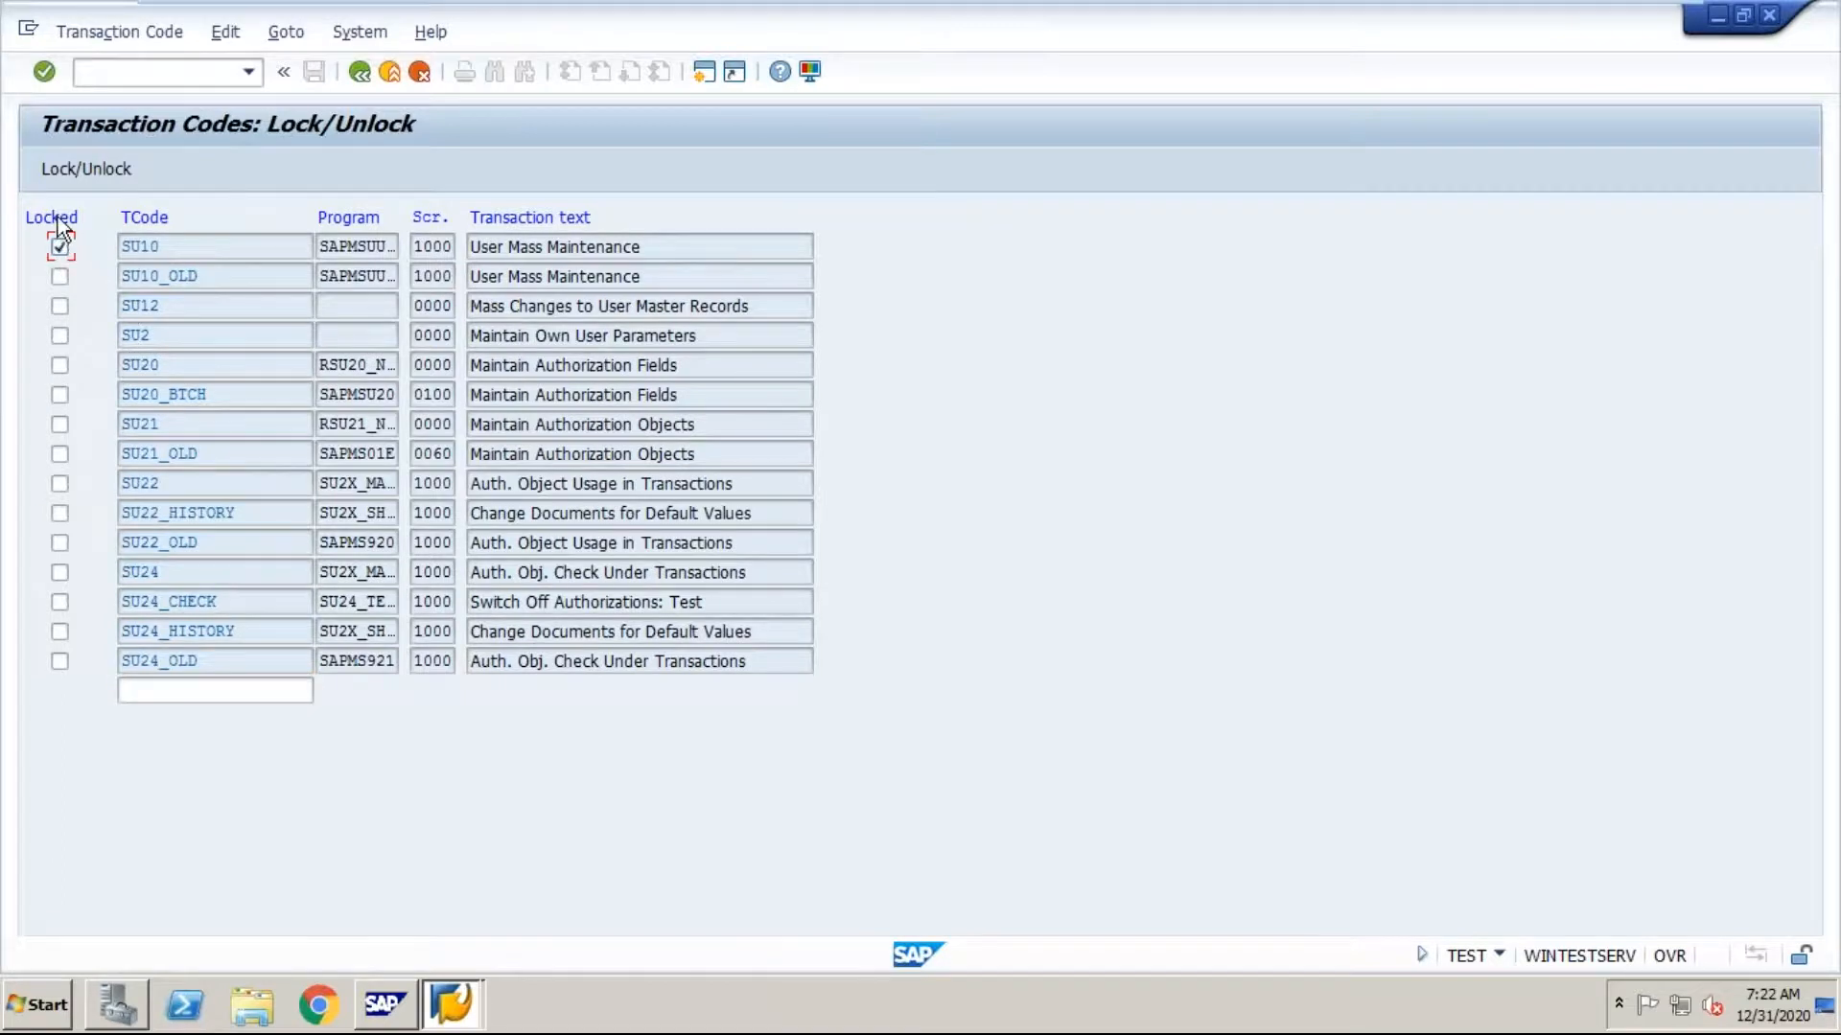
pyautogui.click(46, 73)
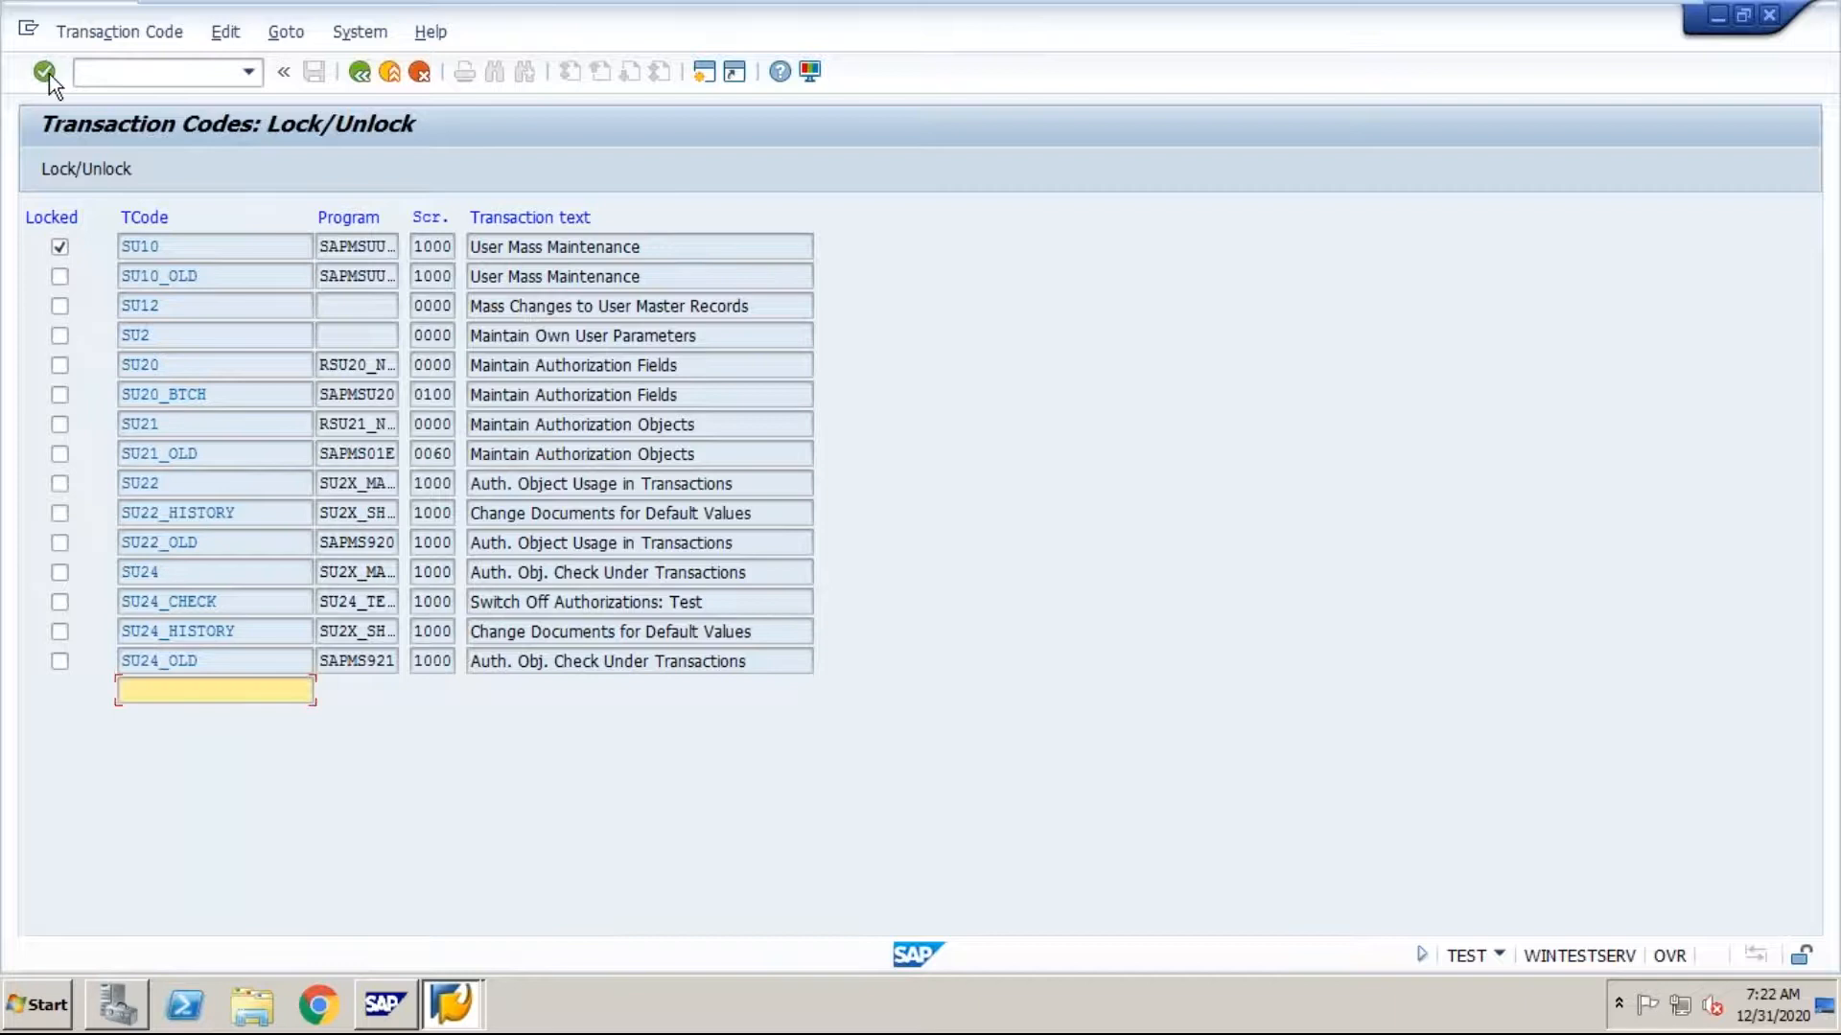
# Step: Exit to SAP Easy Access and try to run transaction SU10 to test the lock
pyautogui.click(396, 81)
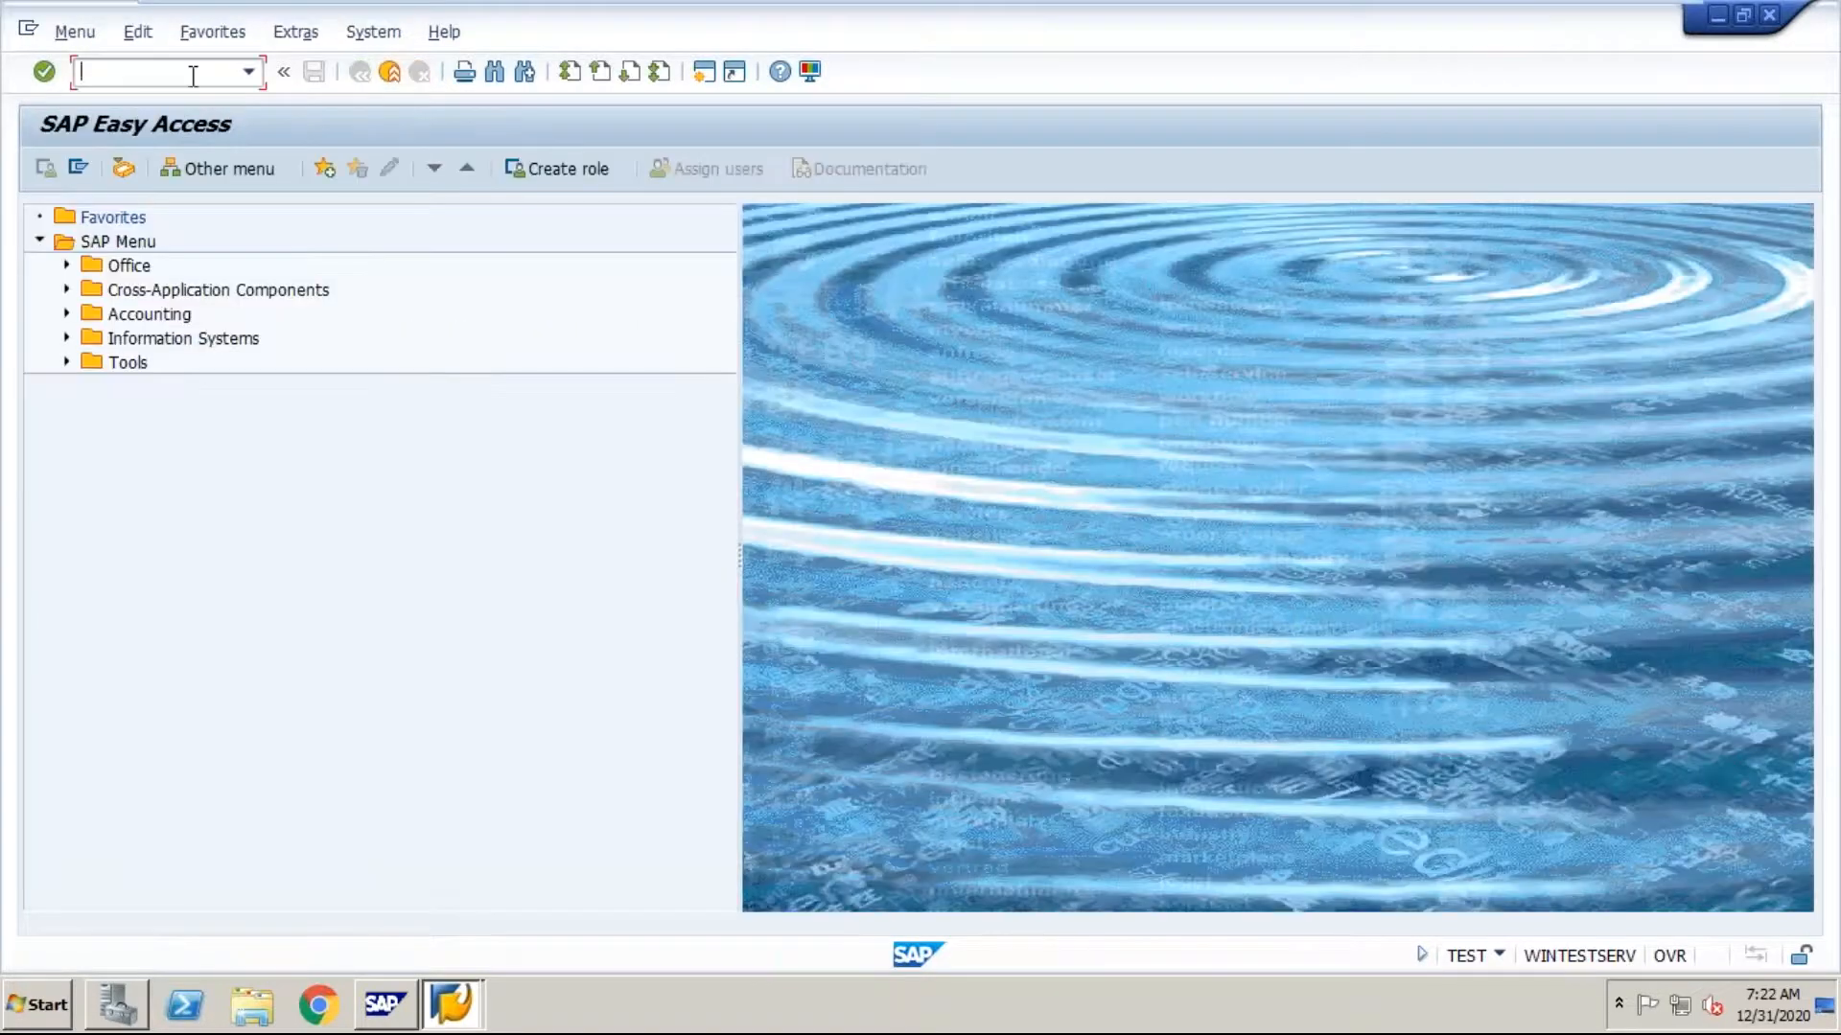
pyautogui.write('/ns')
pyautogui.write('u')
pyautogui.press('BackSpace')
pyautogui.write('u10')
pyautogui.press('Return')
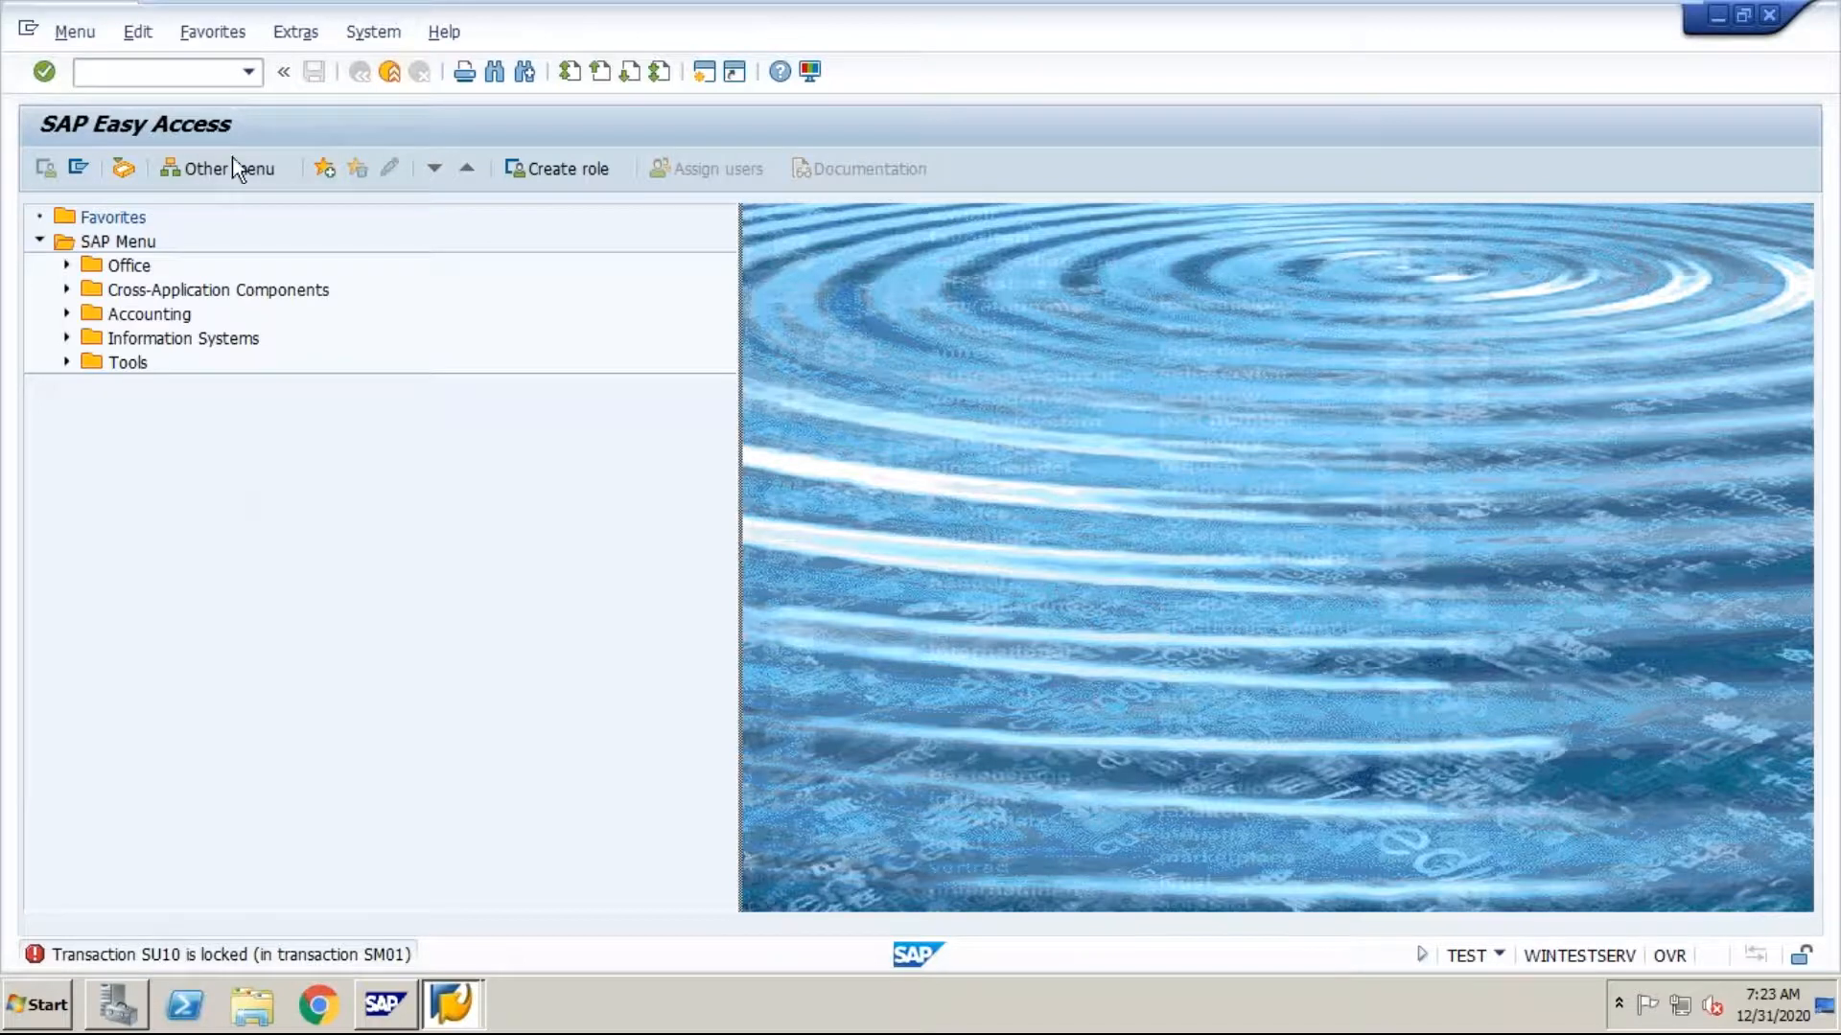
# Step: Reopen transaction SM01, find transaction code SU10 and unlock it
pyautogui.click(200, 74)
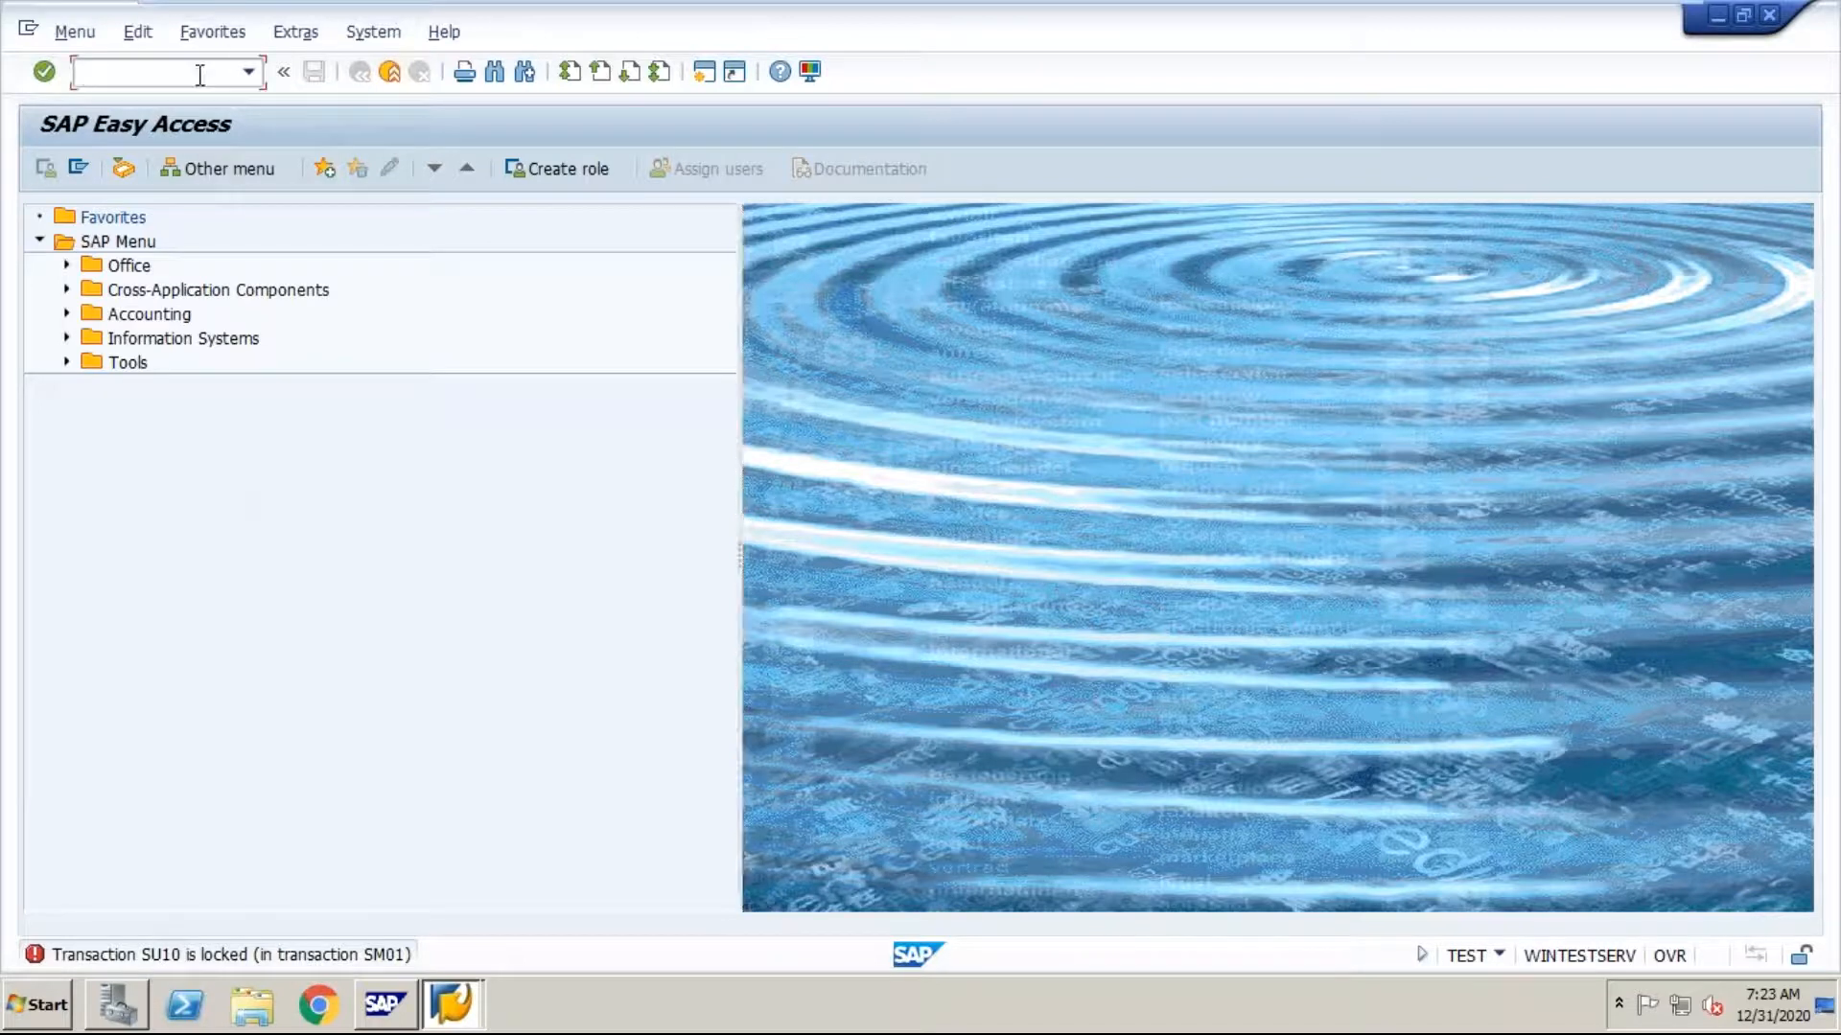
pyautogui.write('/nsu')
pyautogui.press('BackSpace')
pyautogui.write('m01')
pyautogui.press('Return')
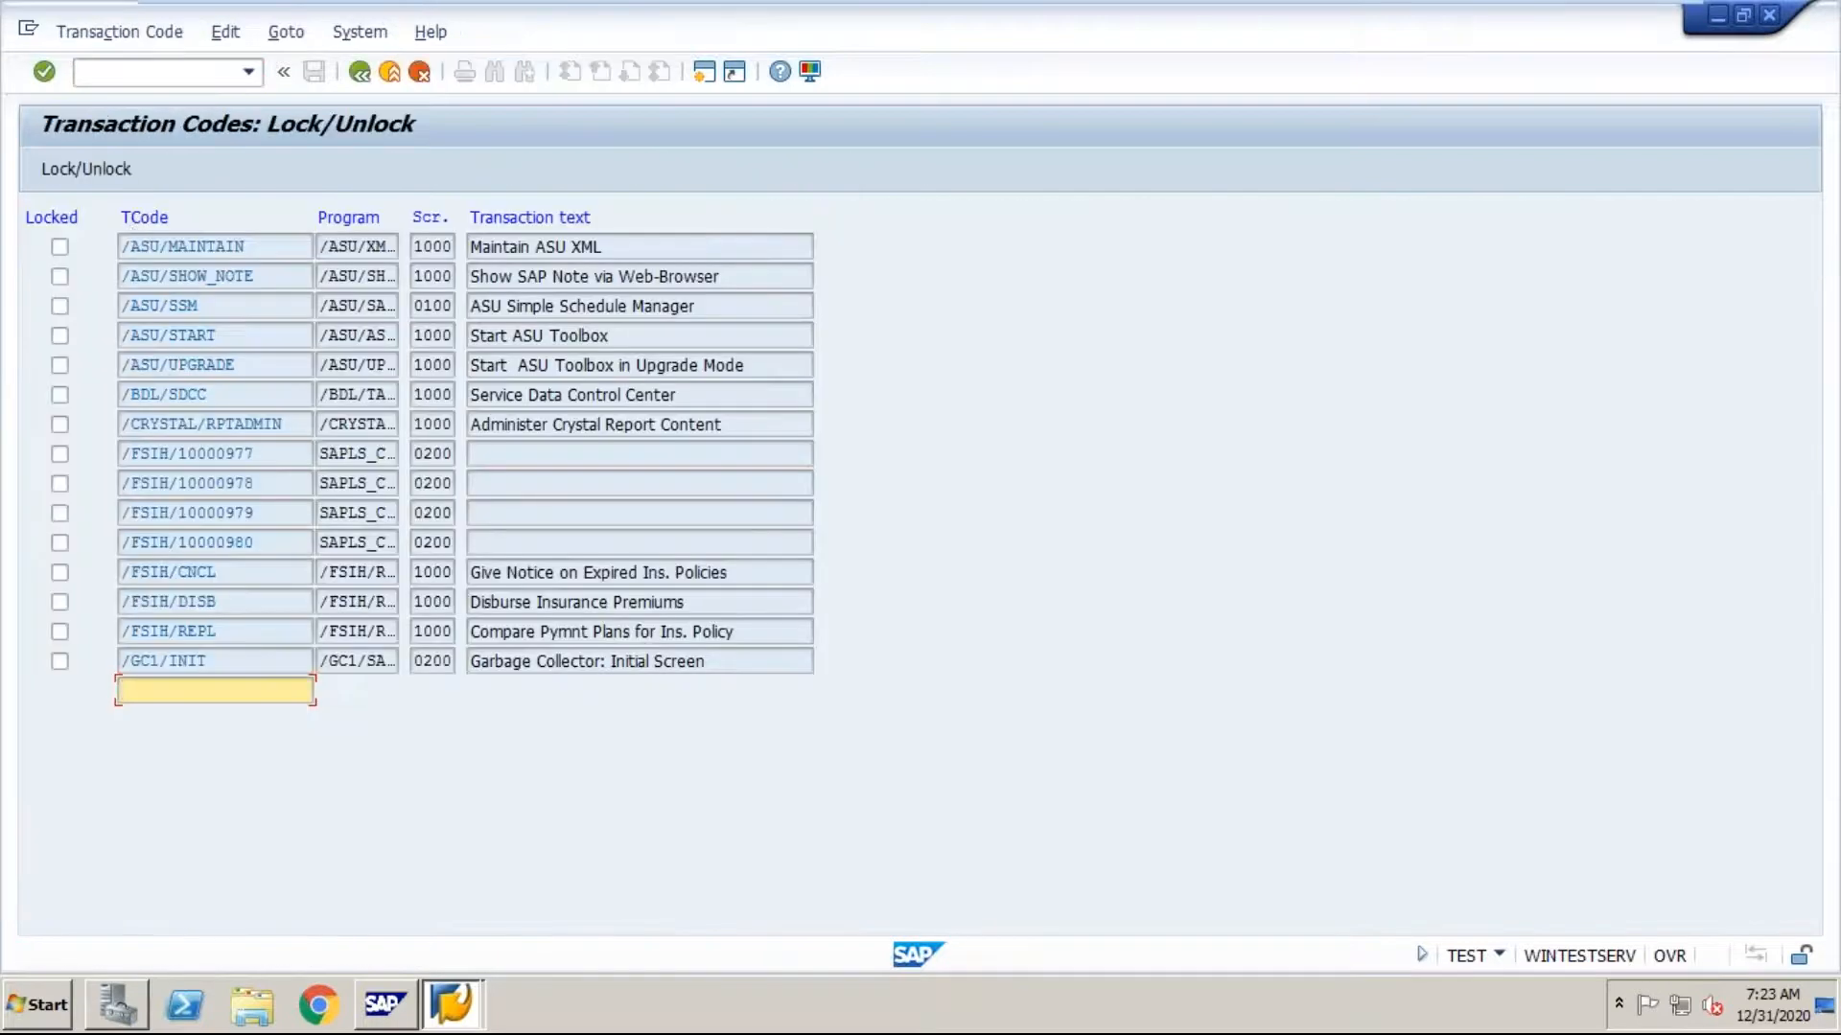
pyautogui.write('su10')
pyautogui.press('Return')
pyautogui.click(63, 251)
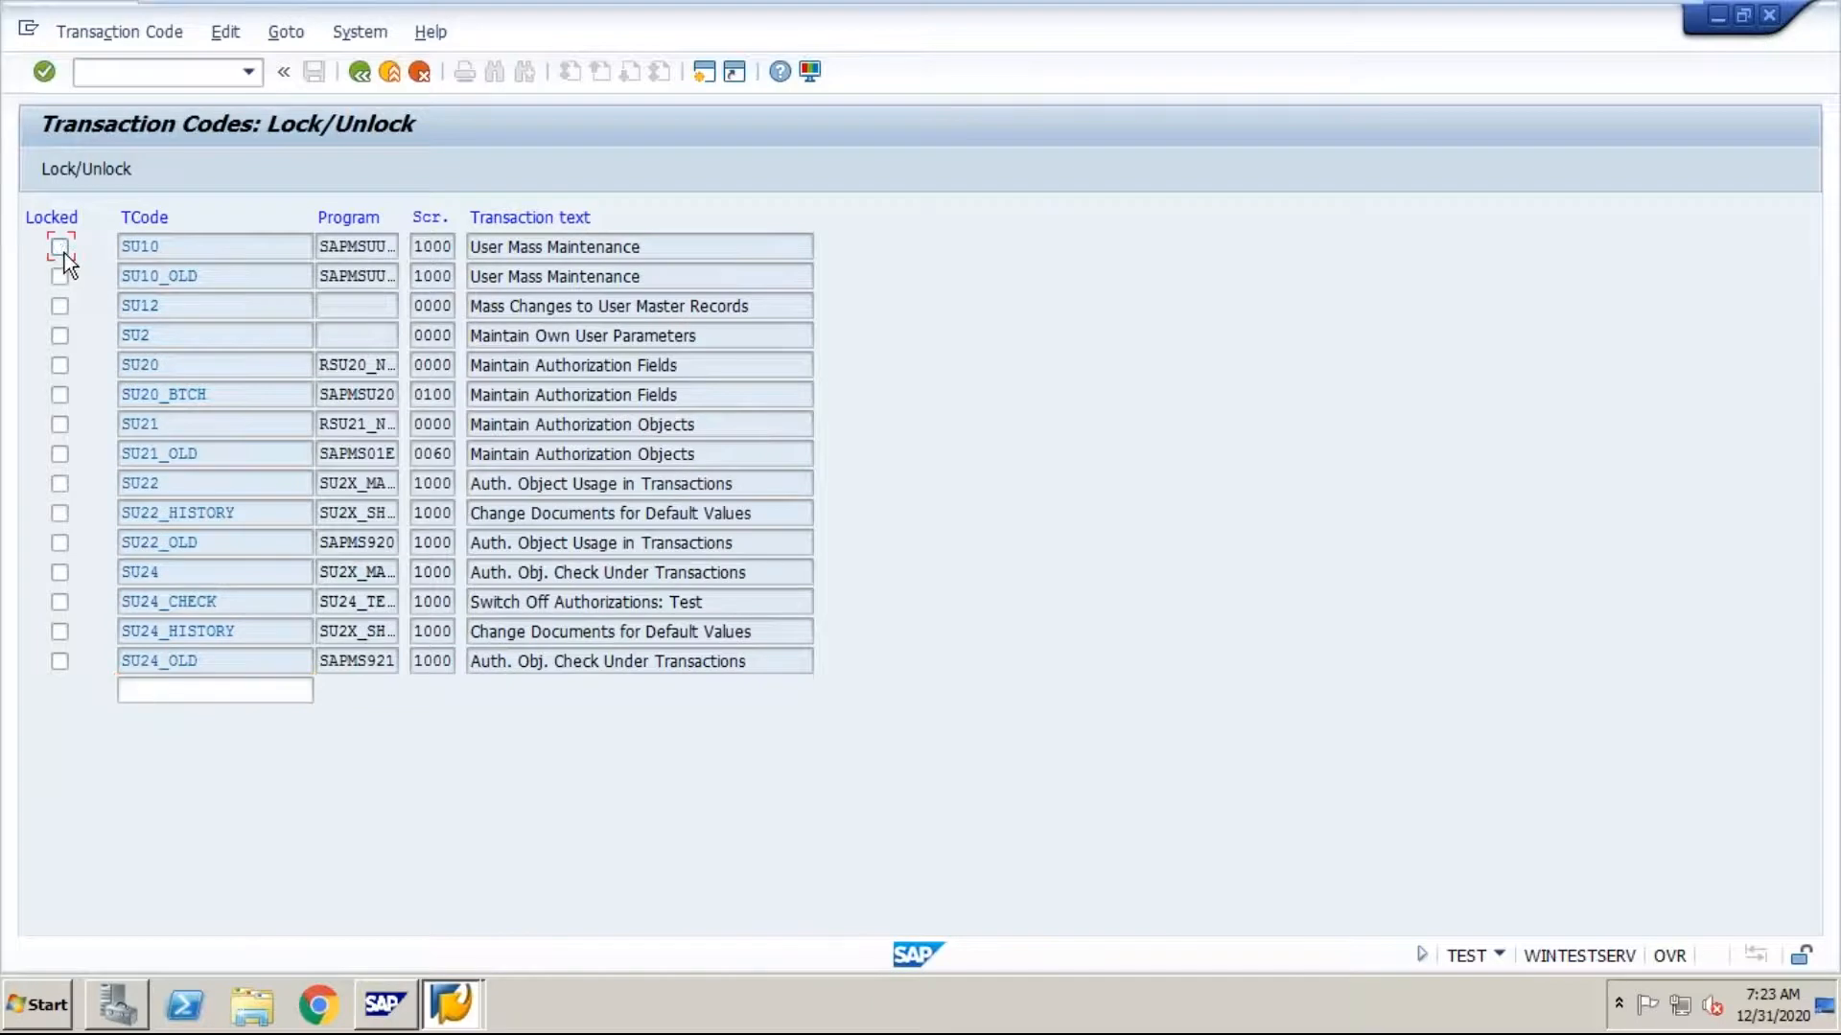
pyautogui.click(48, 75)
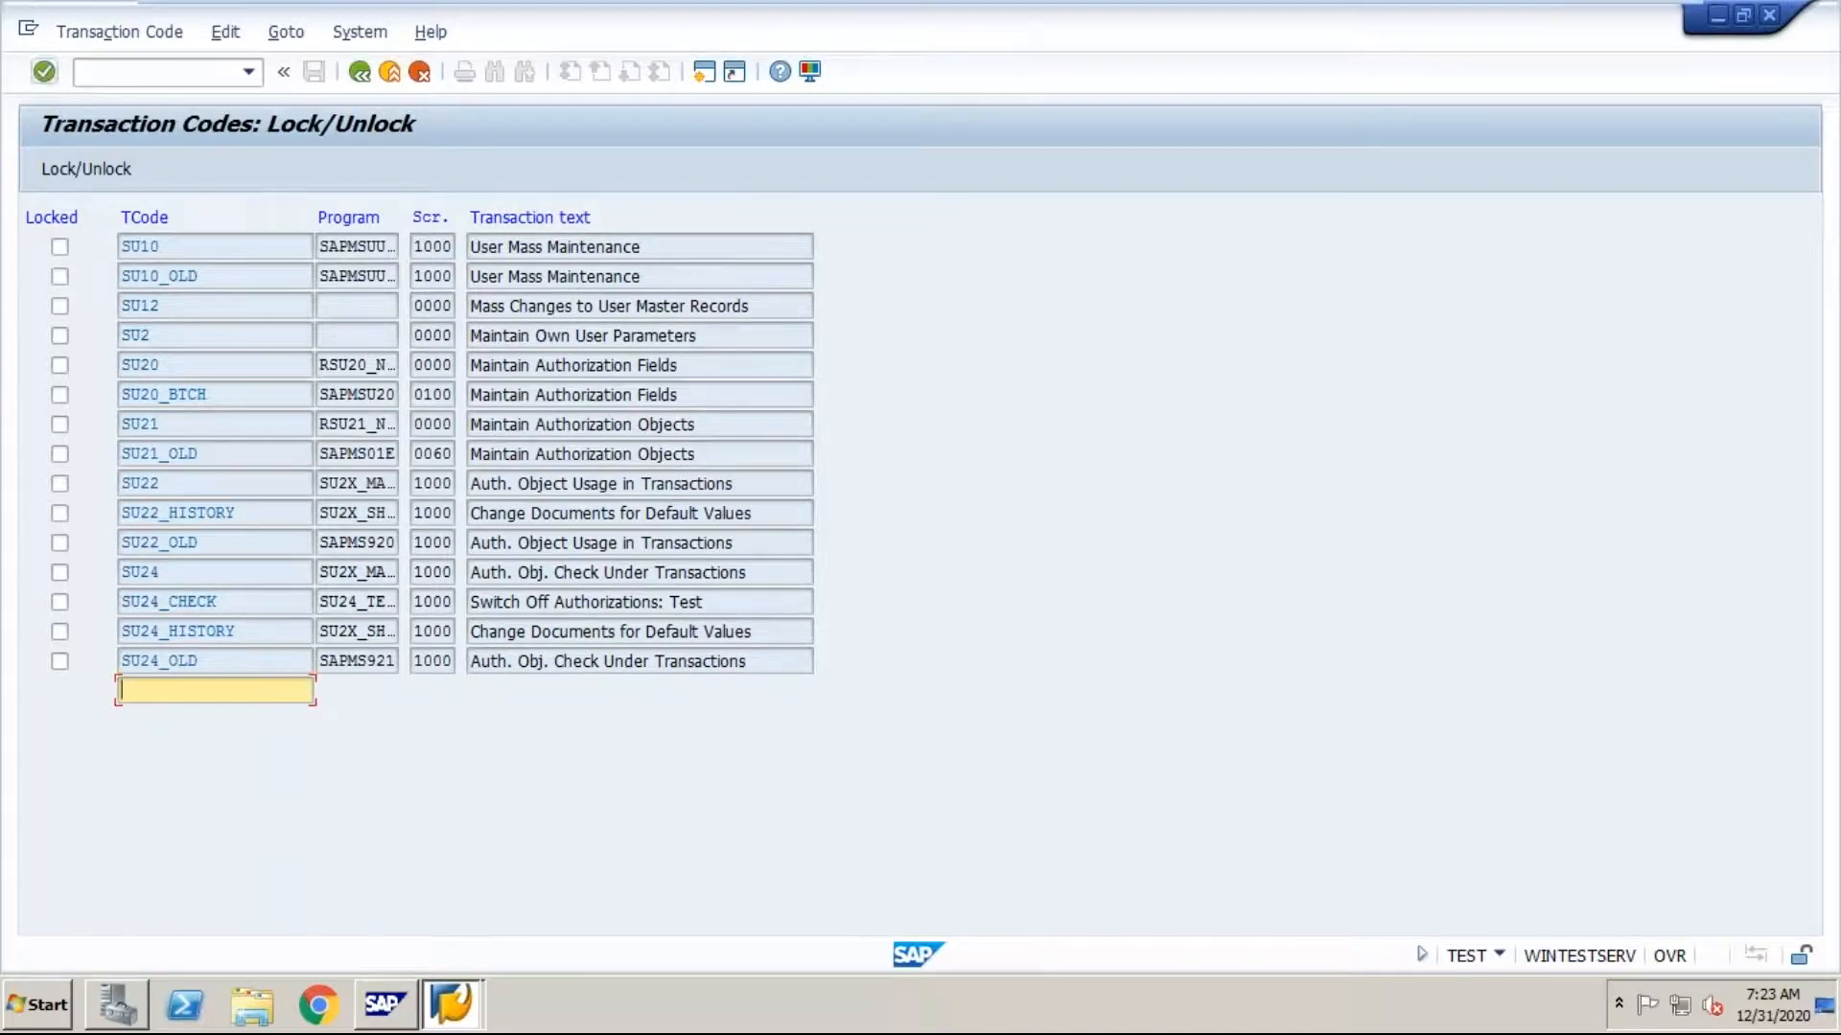
# Step: Run transaction SU10 to test that it is unlocked, and go back to SAP Easy Access
pyautogui.click(107, 73)
pyautogui.write('/ns')
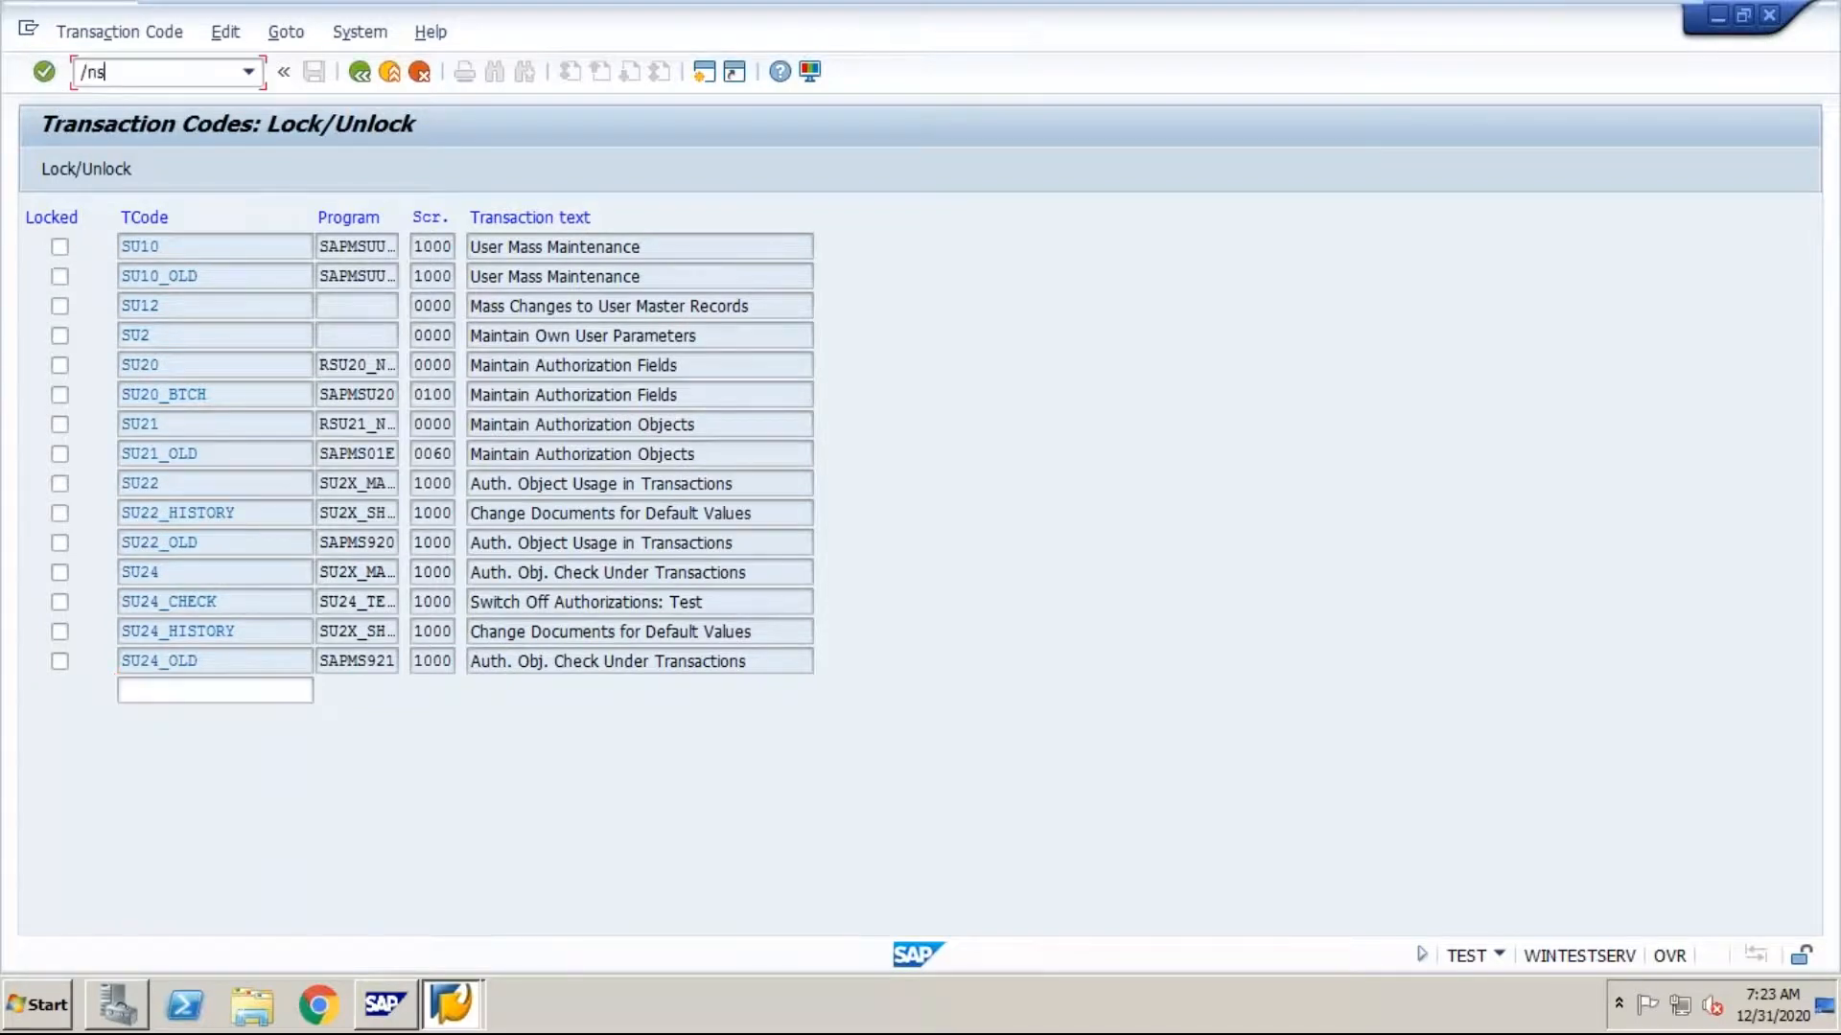
pyautogui.write('u10')
pyautogui.press('Return')
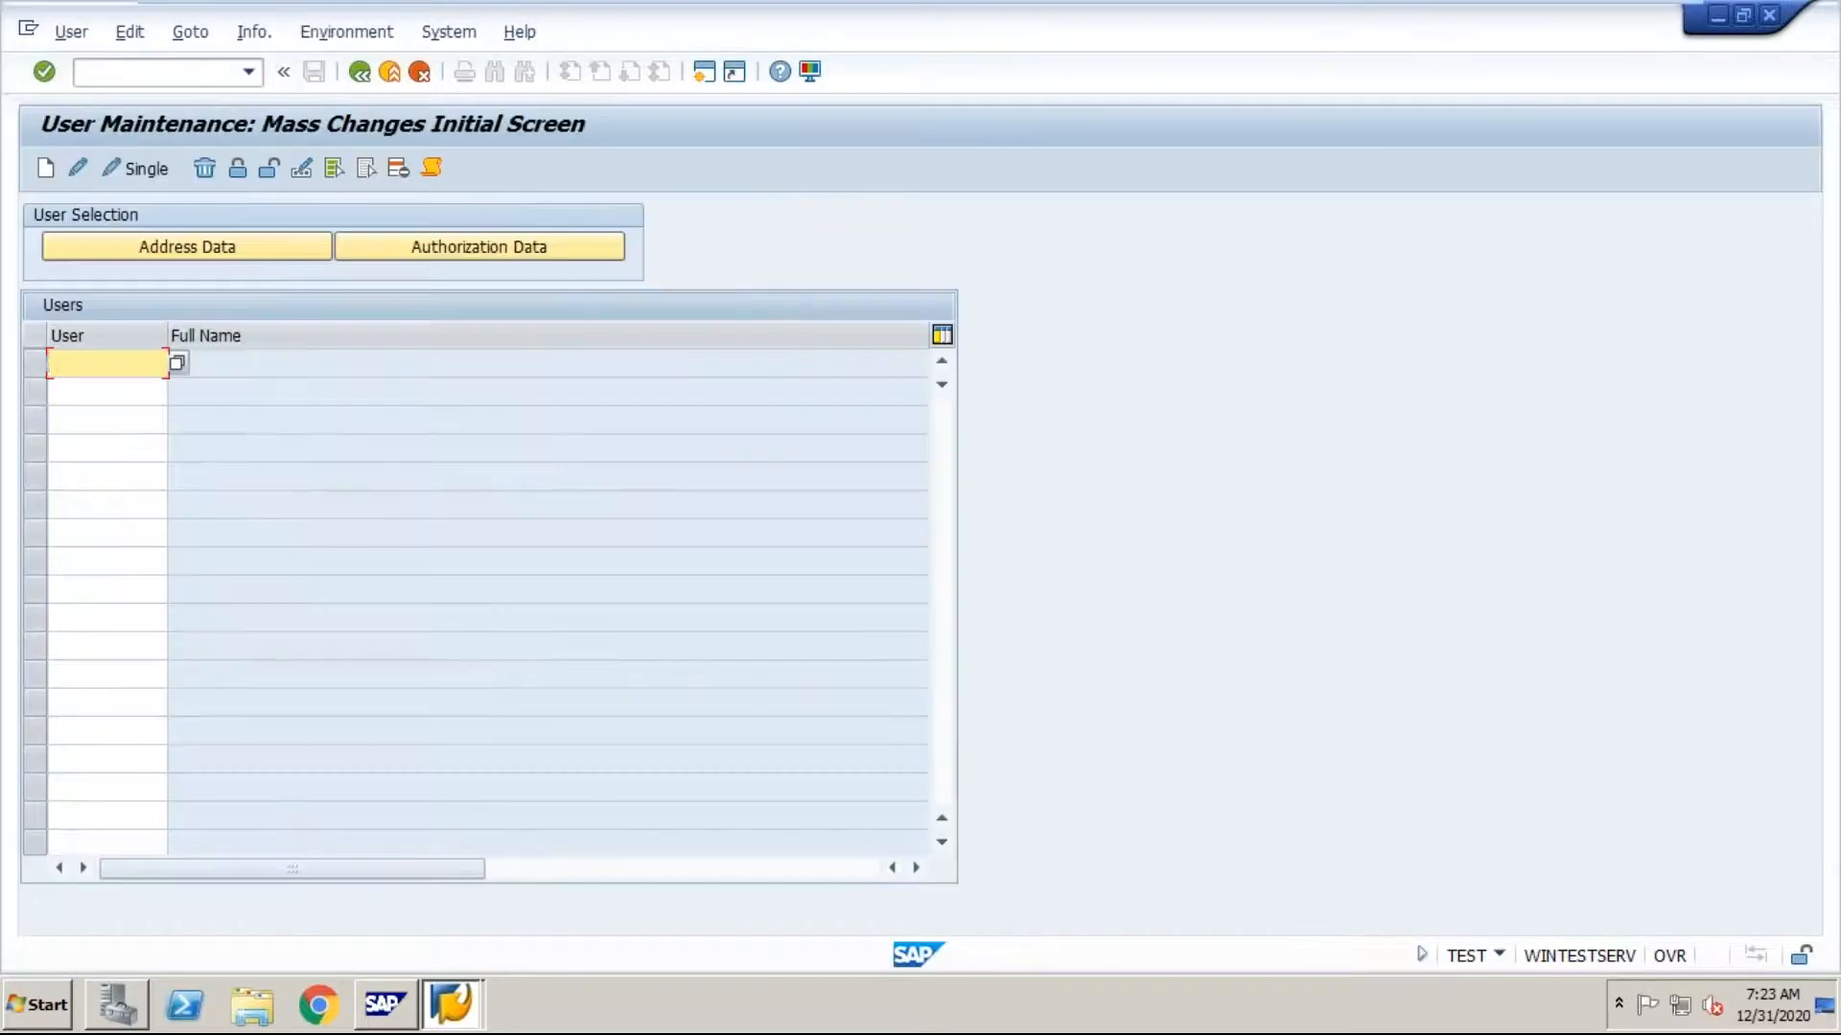
pyautogui.click(360, 71)
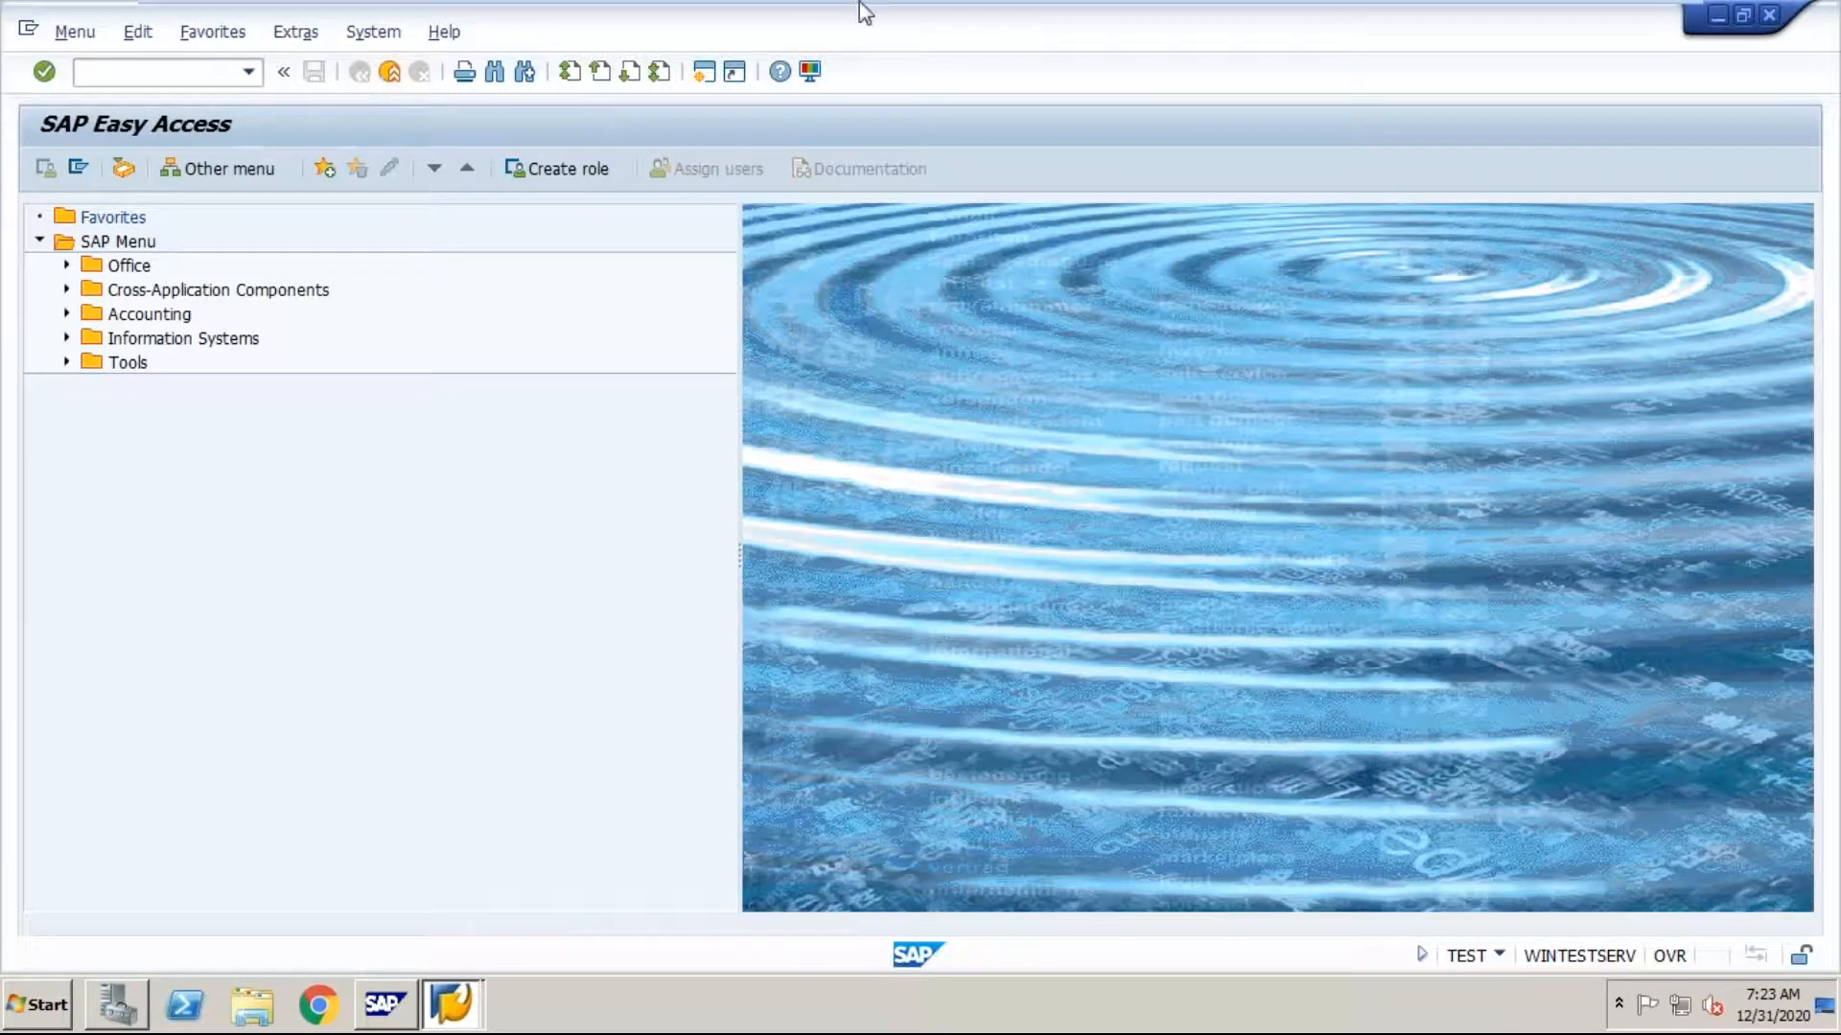
# Step: Leave the virtual machine and return to the SM02 entry in the Word notes
pyautogui.moveTo(859, 2)
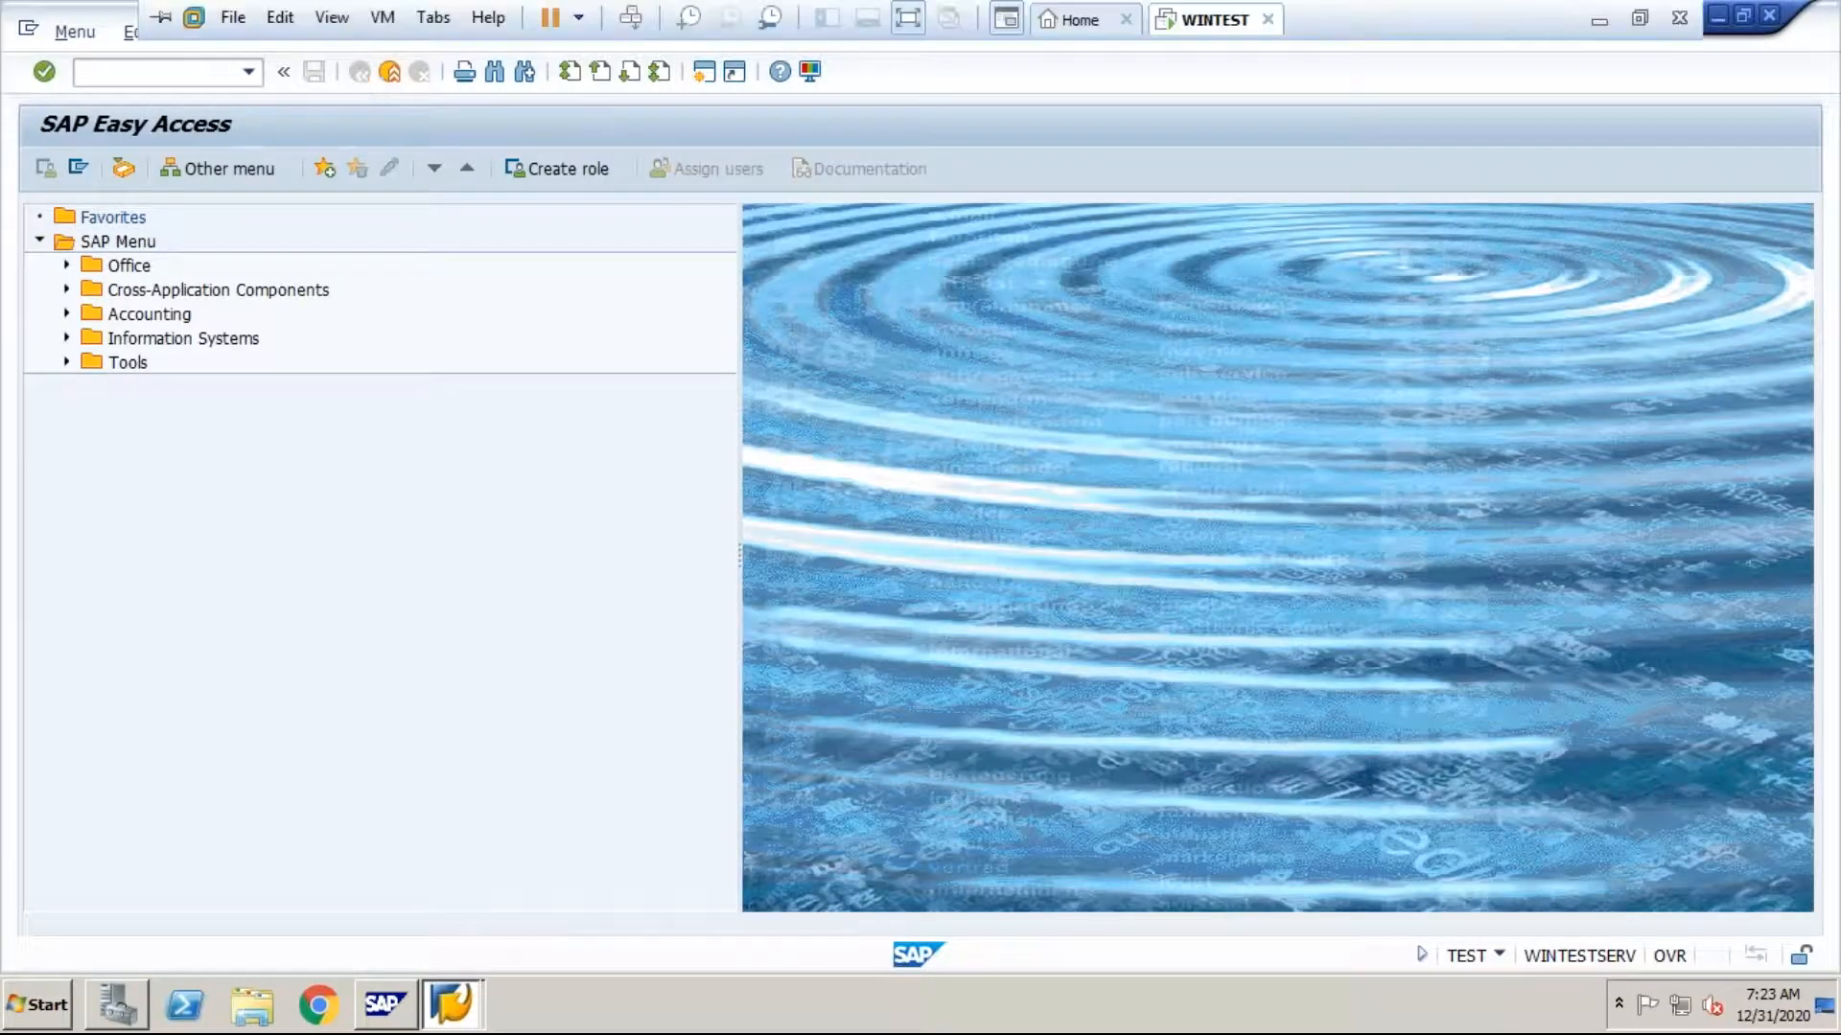
pyautogui.click(1595, 31)
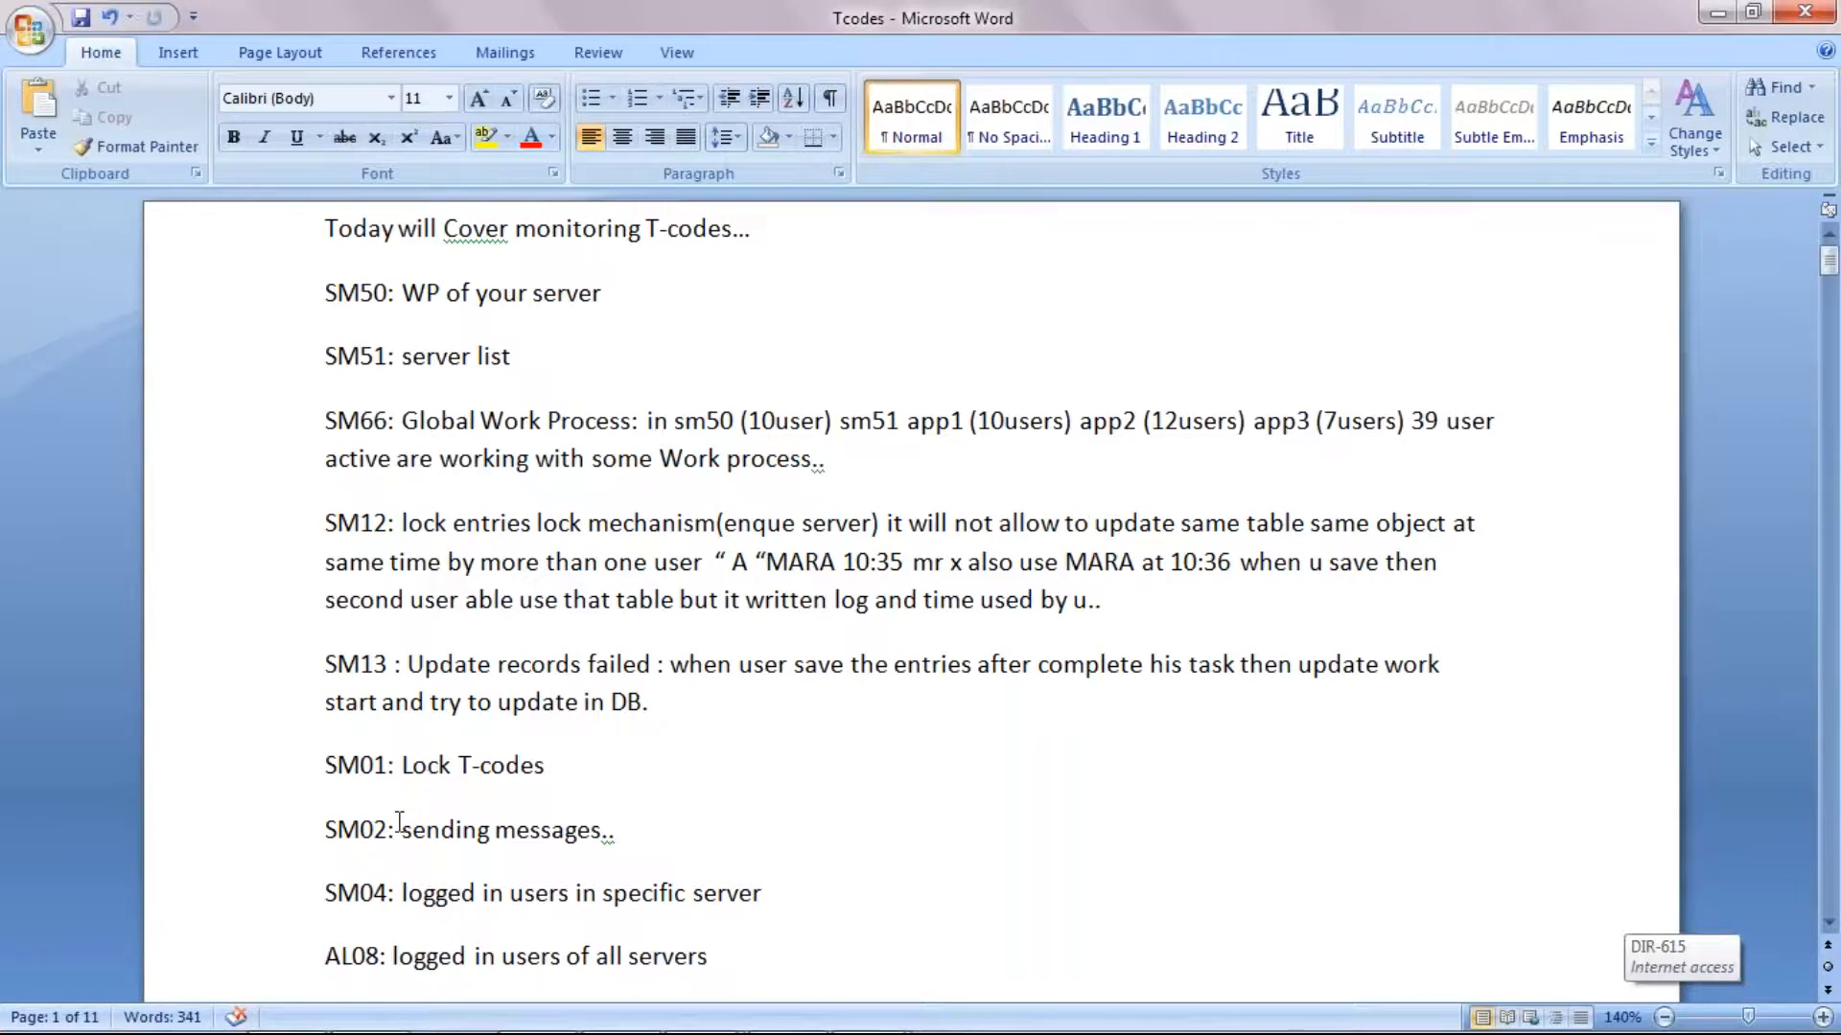
pyautogui.click(390, 830)
# Step: Switch to the WINTEST machine's SAP session and open the system messages with transaction SM02
pyautogui.moveTo(700, 1007)
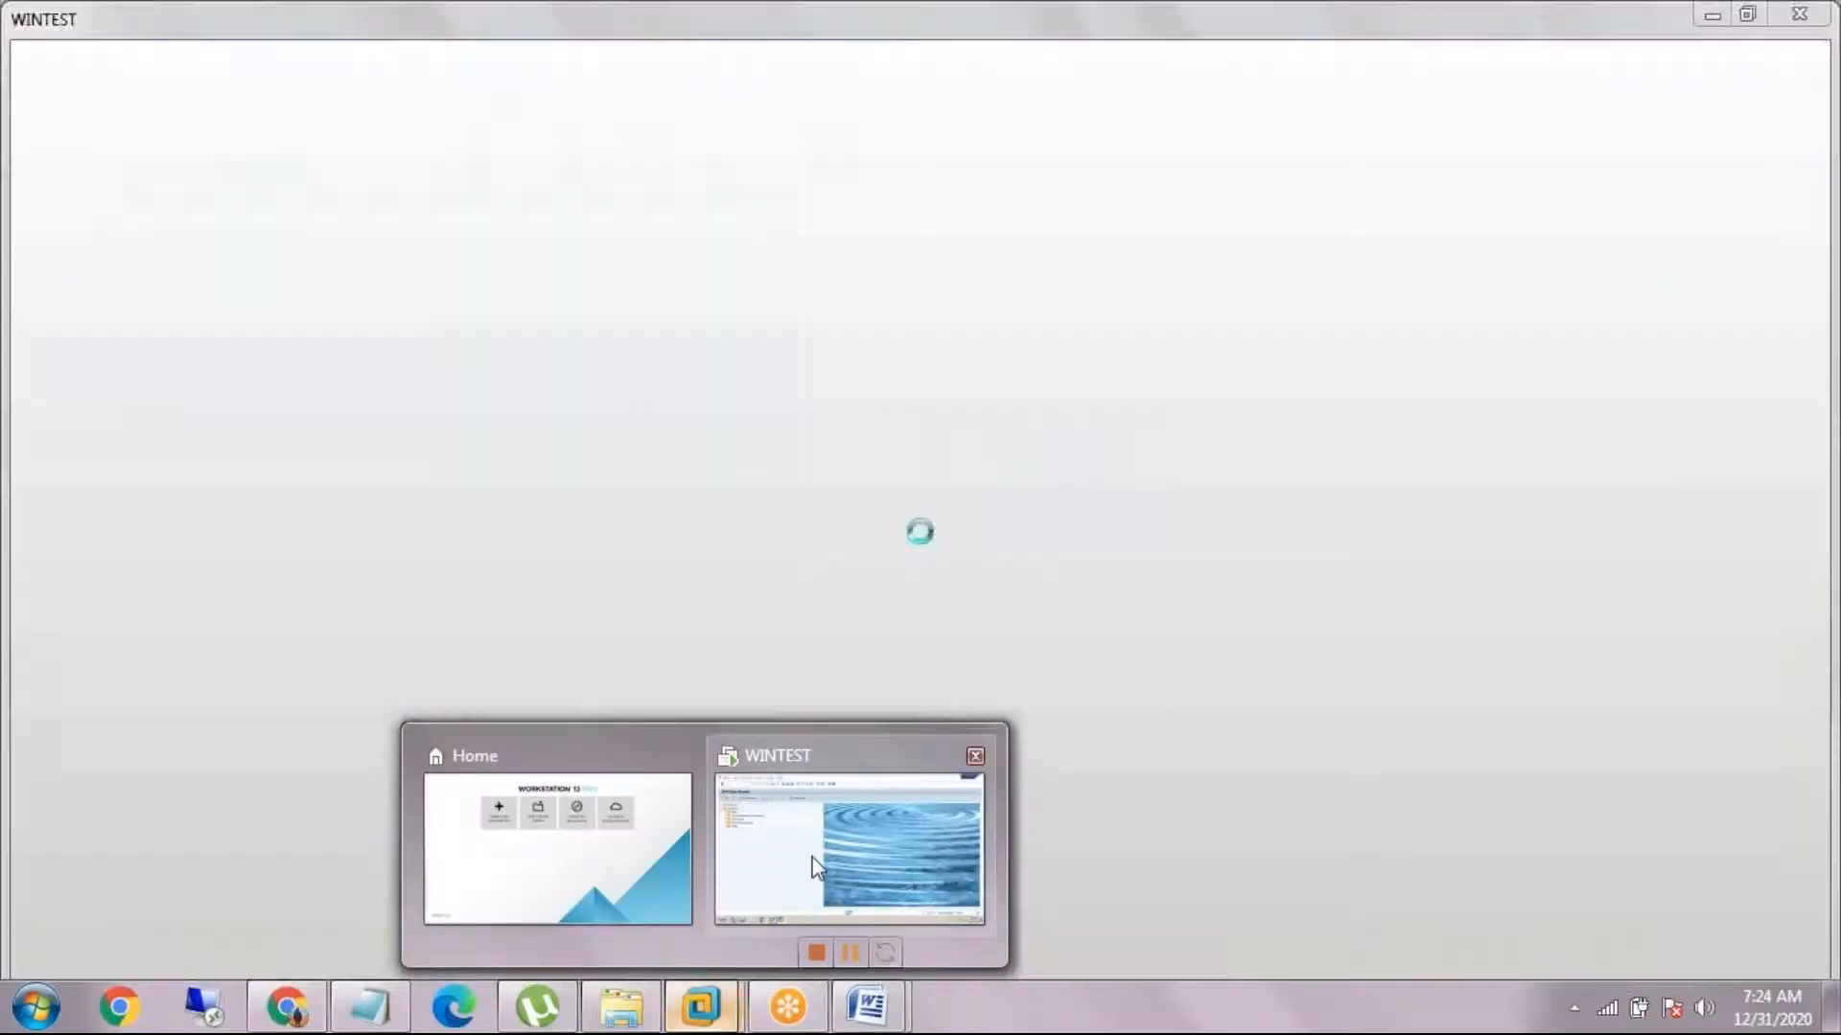
pyautogui.click(813, 857)
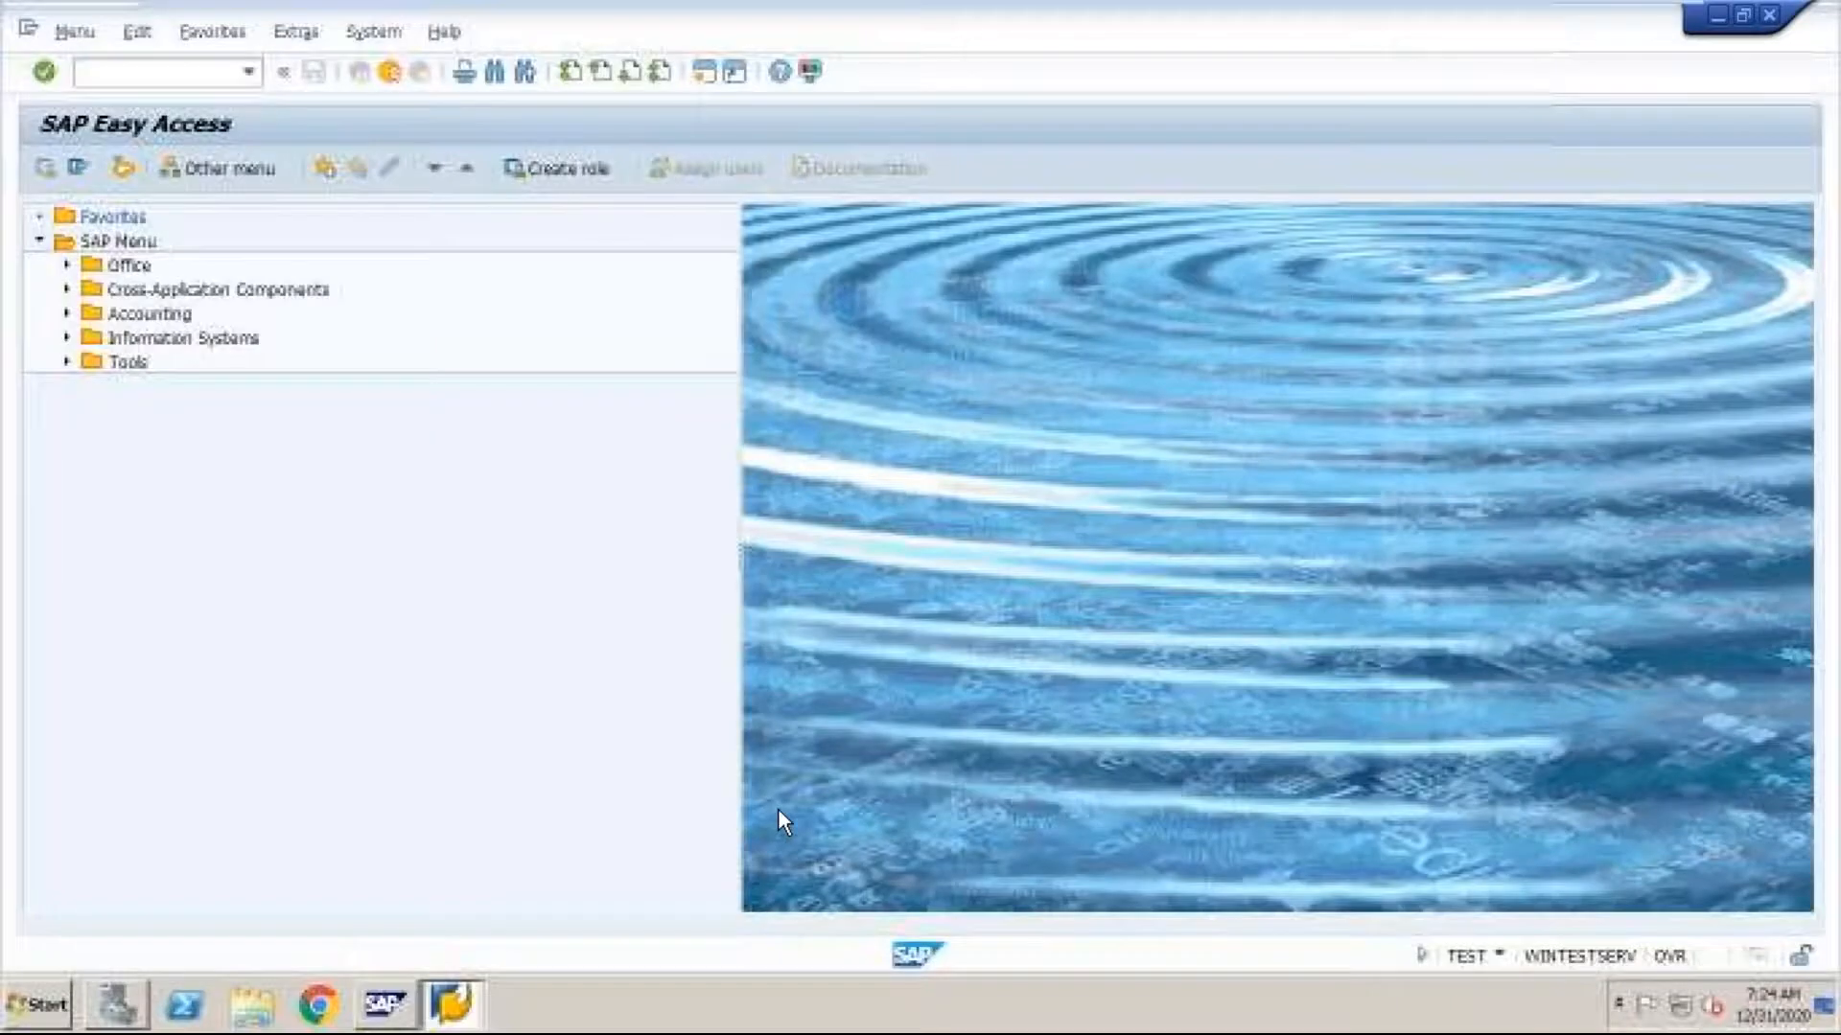
pyautogui.write('/nsm02')
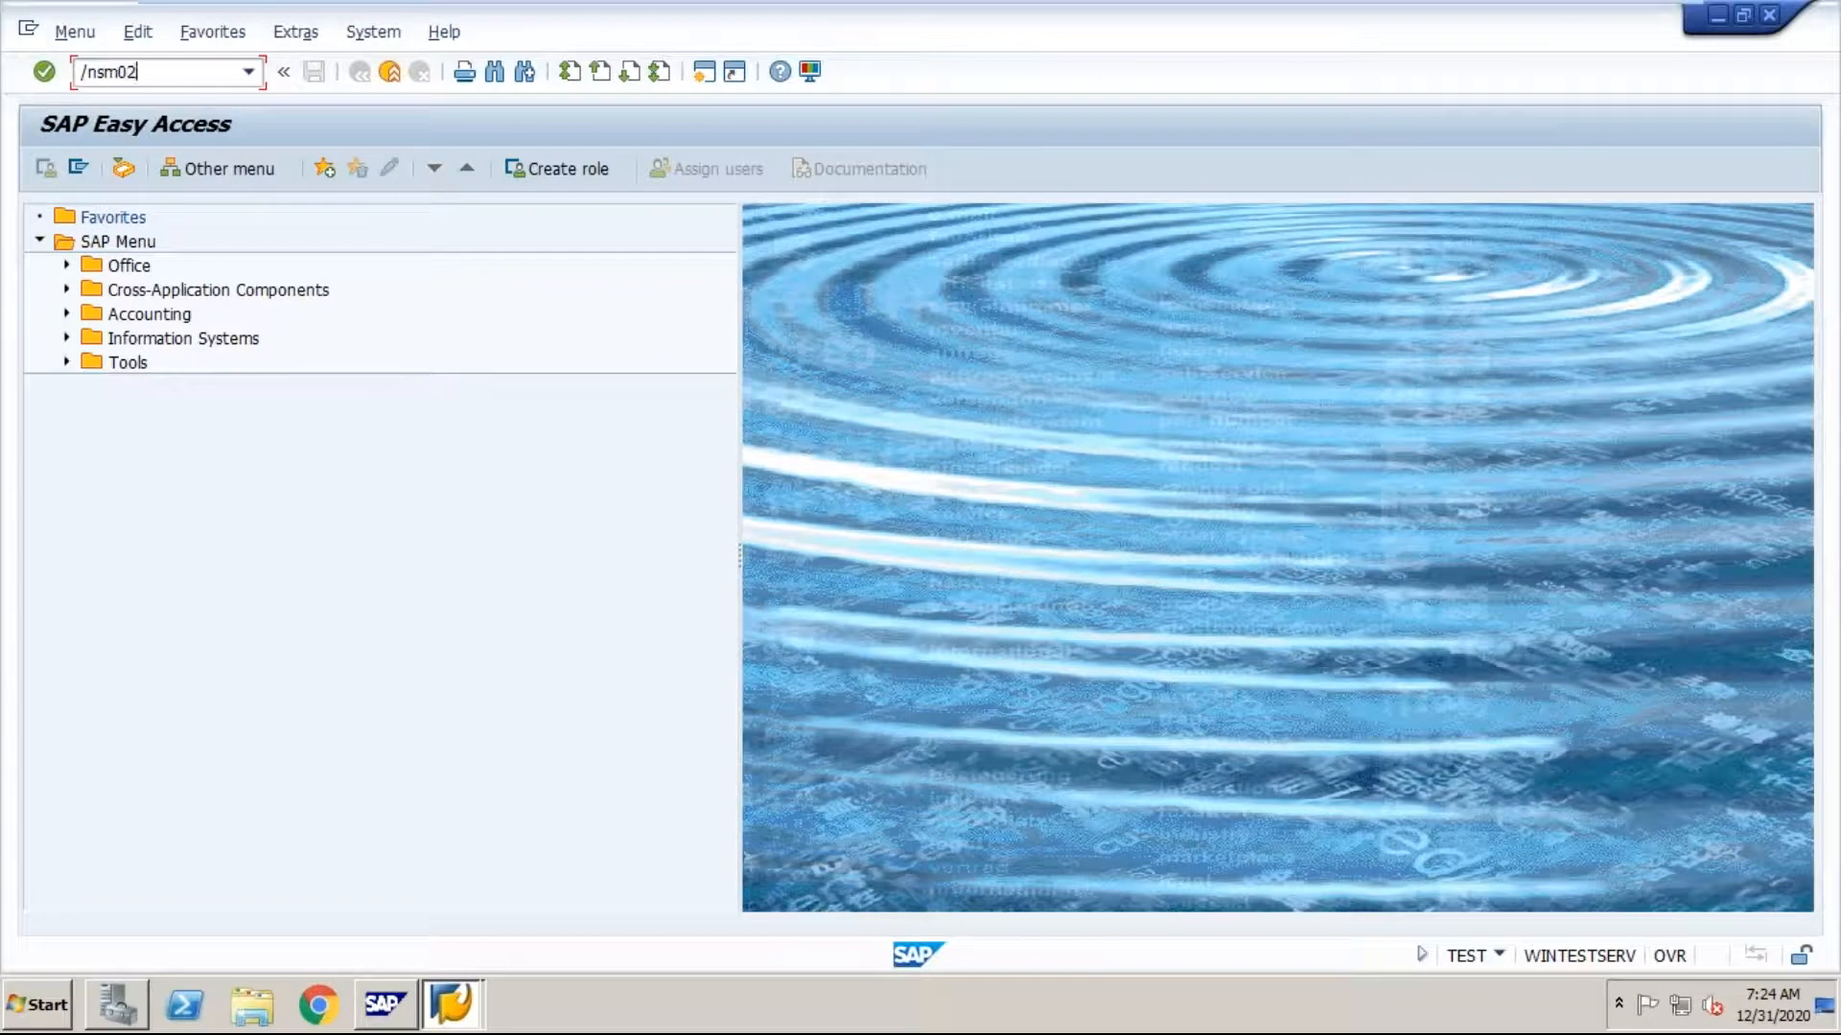
pyautogui.press('Return')
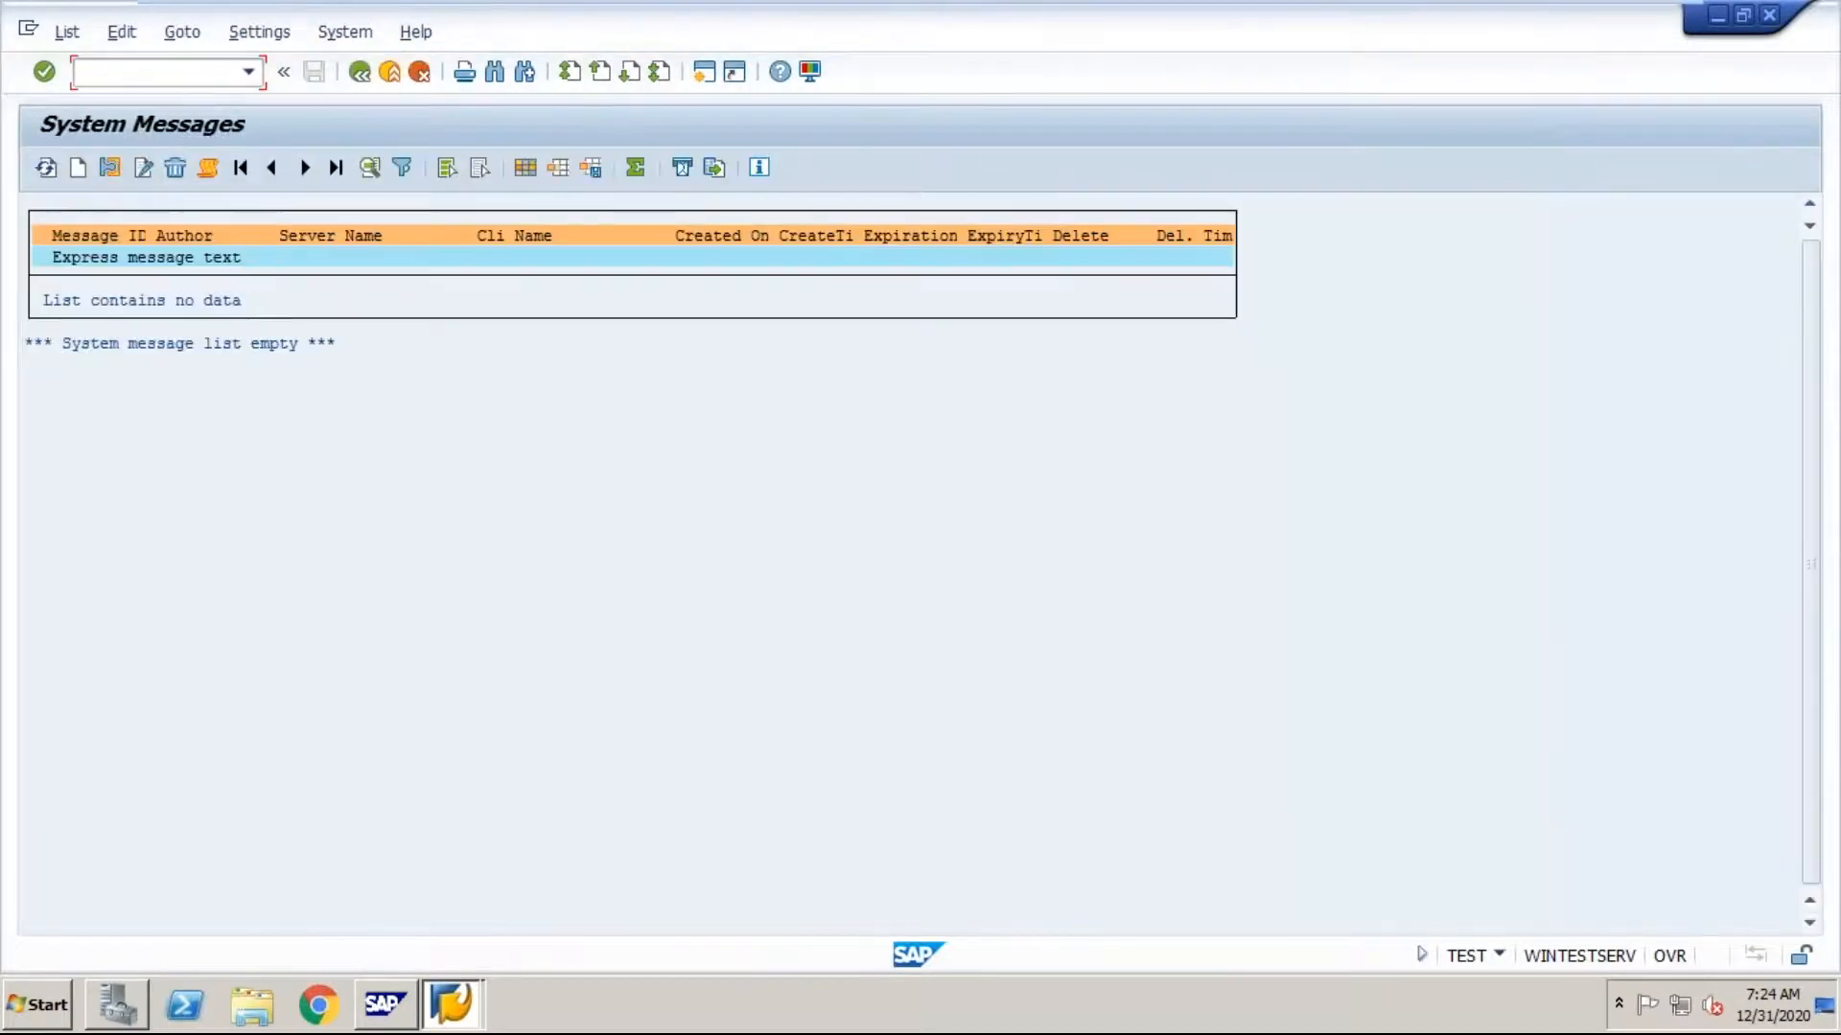
# Step: Create a system message whose first text line reads "Pls save your work and logoff before 6:00PM"
pyautogui.click(73, 174)
pyautogui.write('Pls sav')
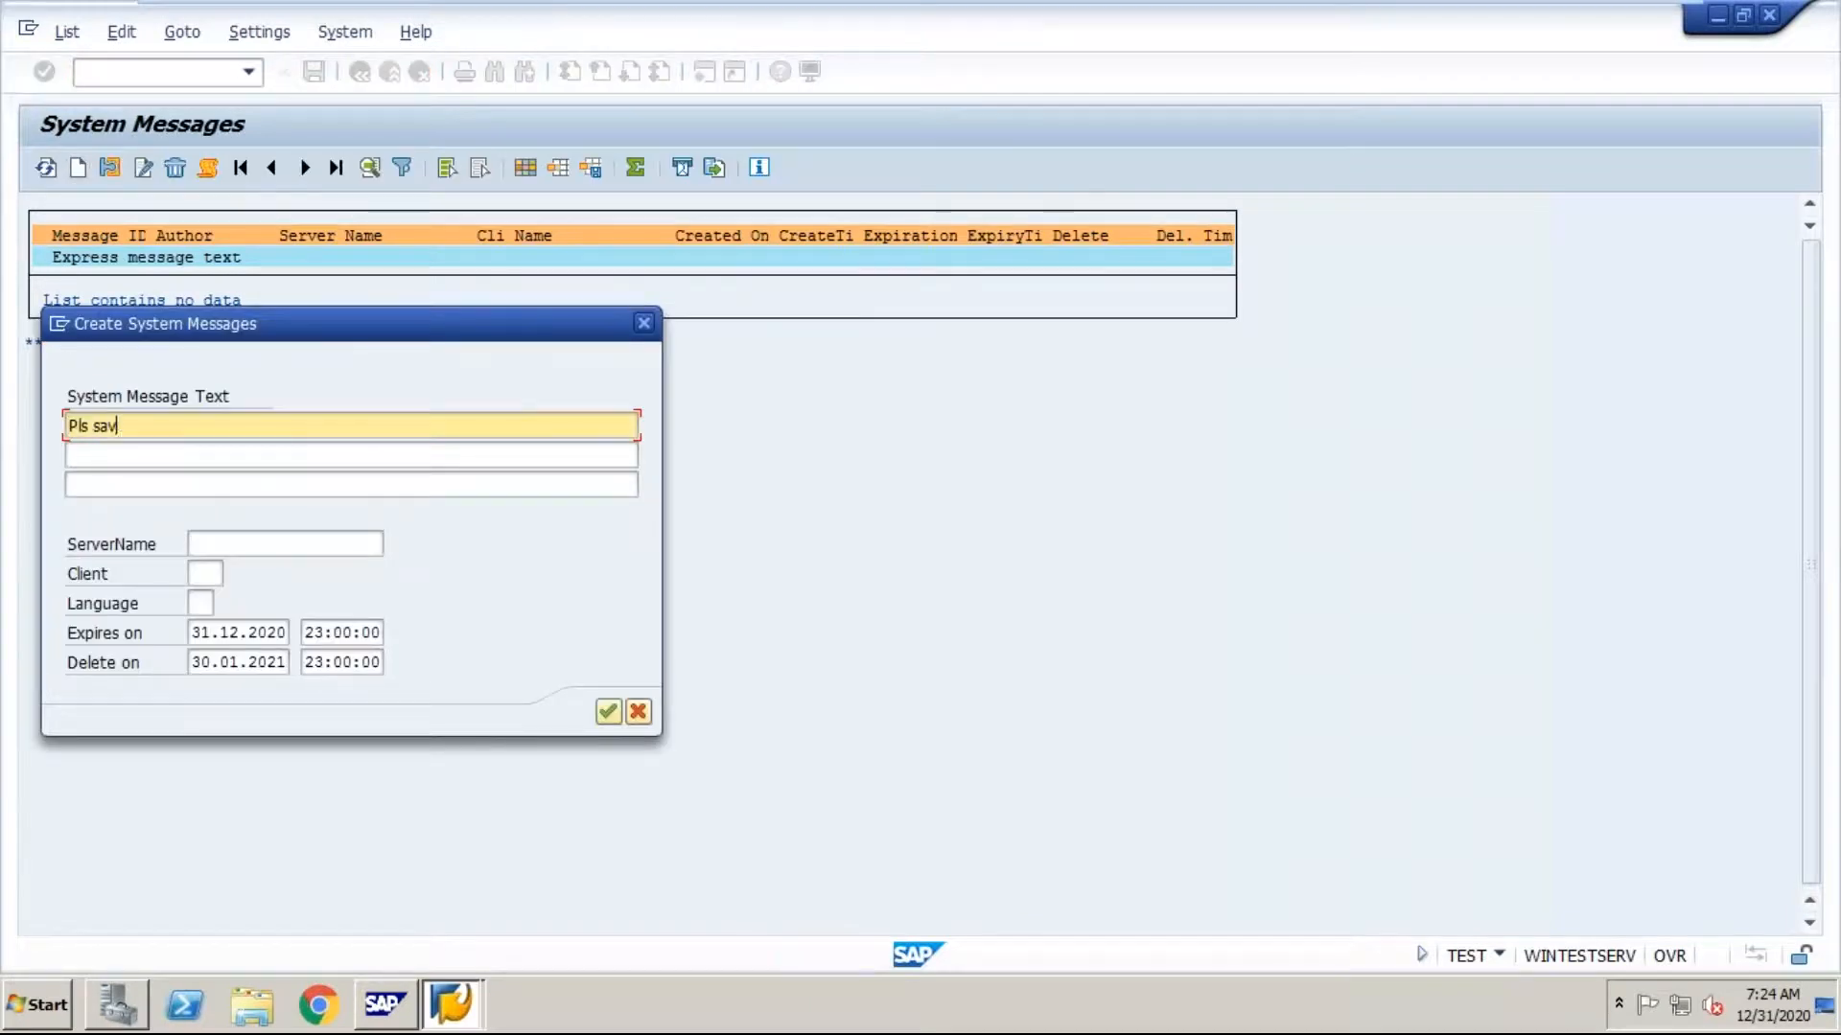
pyautogui.write('e your work')
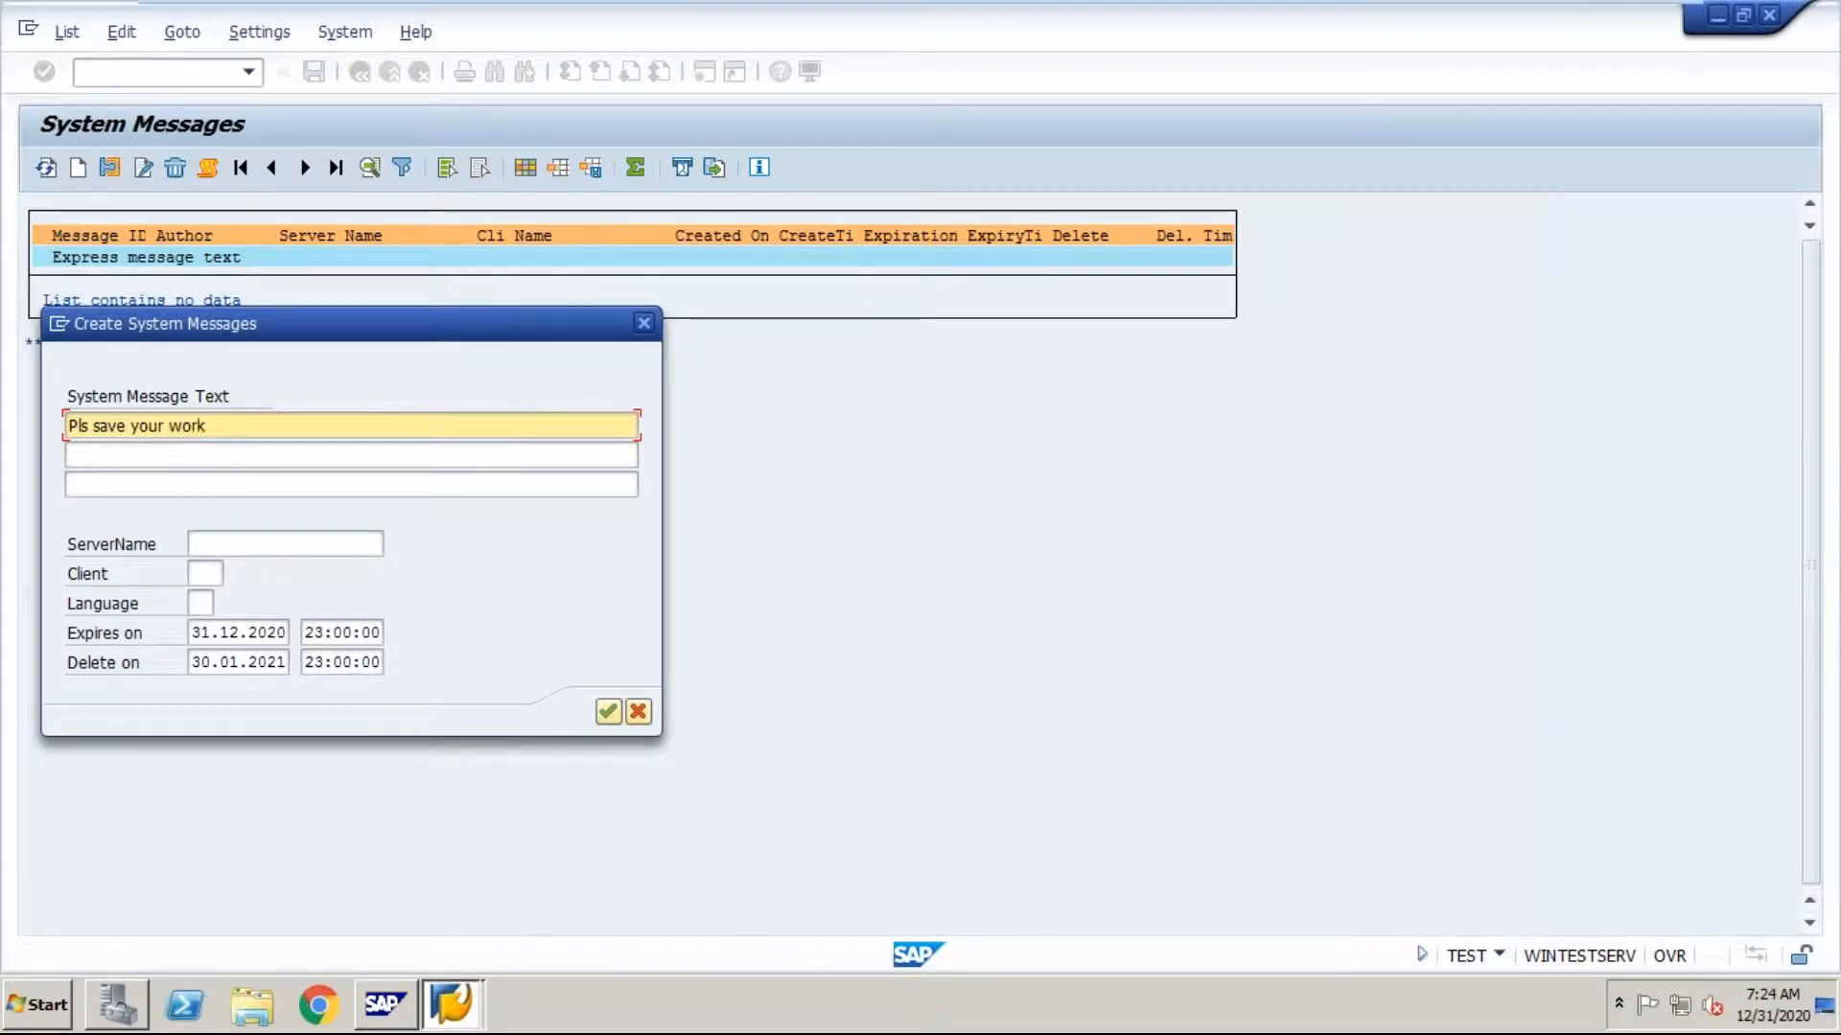
pyautogui.write(' and logof')
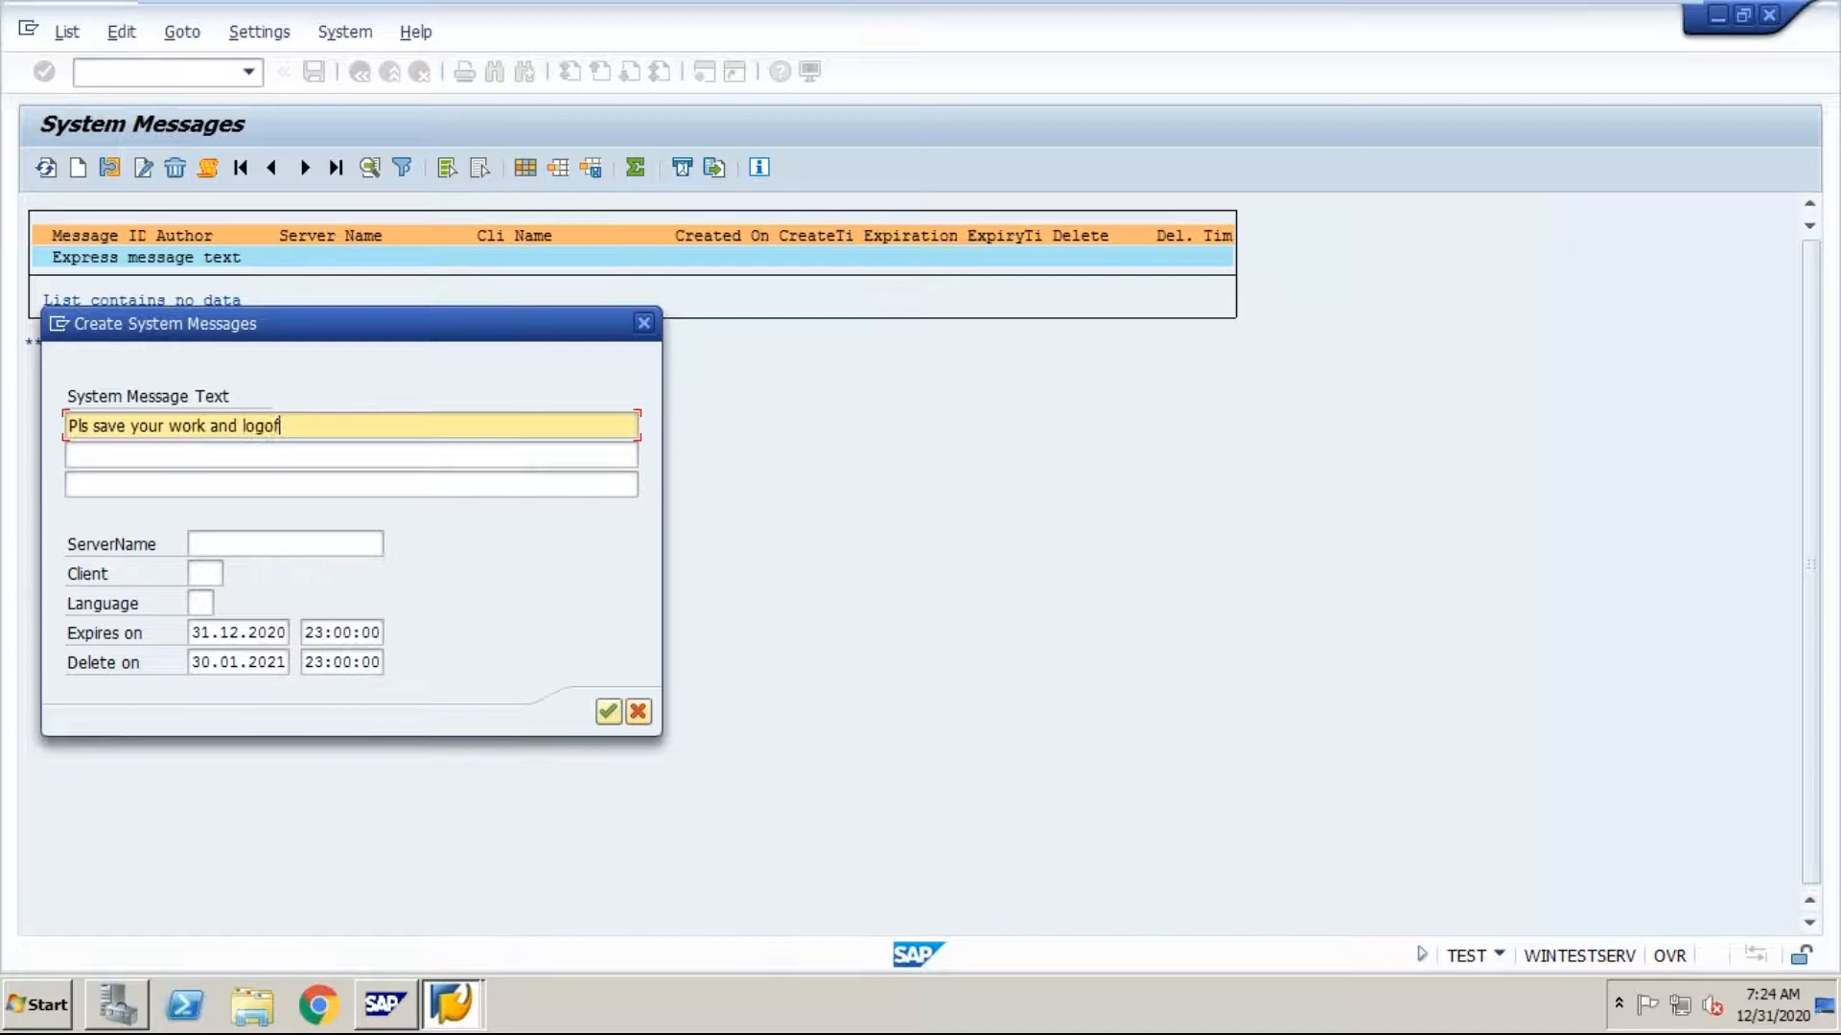
pyautogui.write('f before 6:00PM')
# Step: Enter "We have some activity." as the second line of the system message
pyautogui.click(221, 451)
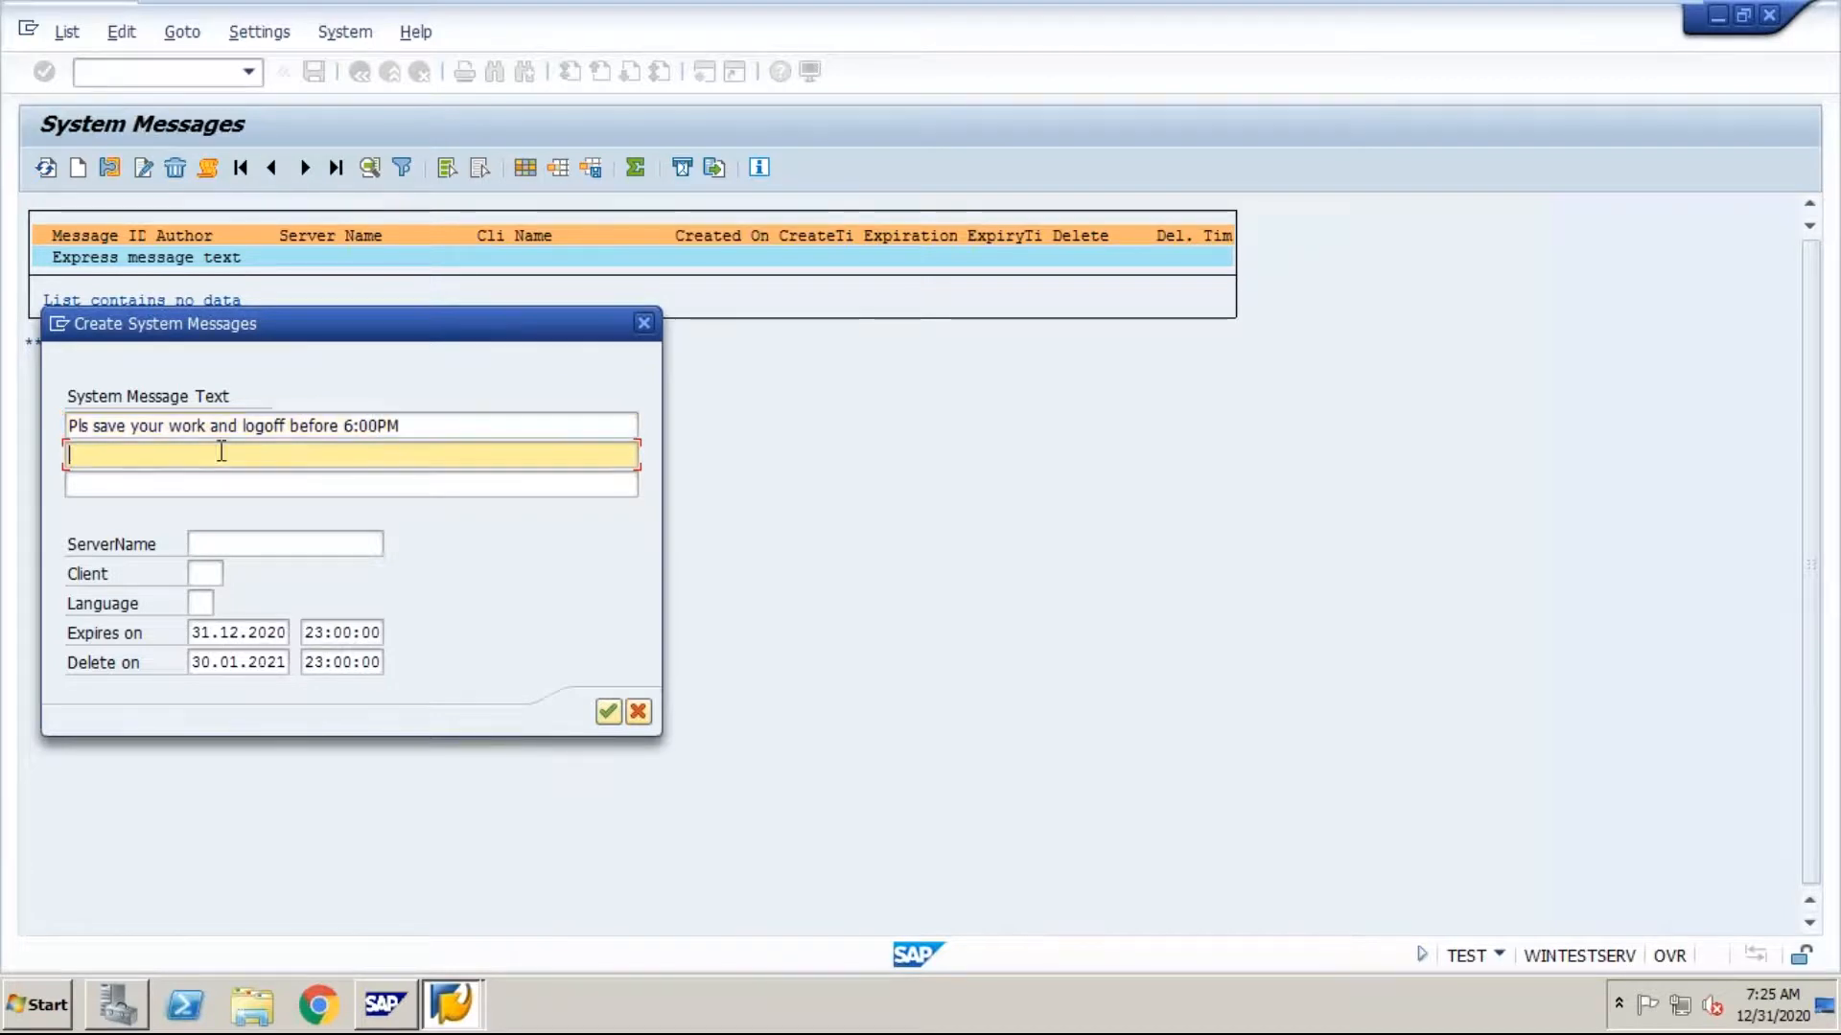
pyautogui.write('We ')
pyautogui.write('have con')
pyautogui.press('BackSpace')
pyautogui.press('BackSpace')
pyautogui.press('BackSpace')
pyautogui.write('con')
pyautogui.press('BackSpace')
pyautogui.press('BackSpace')
pyautogui.write('om')
pyautogui.press('BackSpace')
pyautogui.press('BackSpace')
pyautogui.press('BackSpace')
pyautogui.write('some majo')
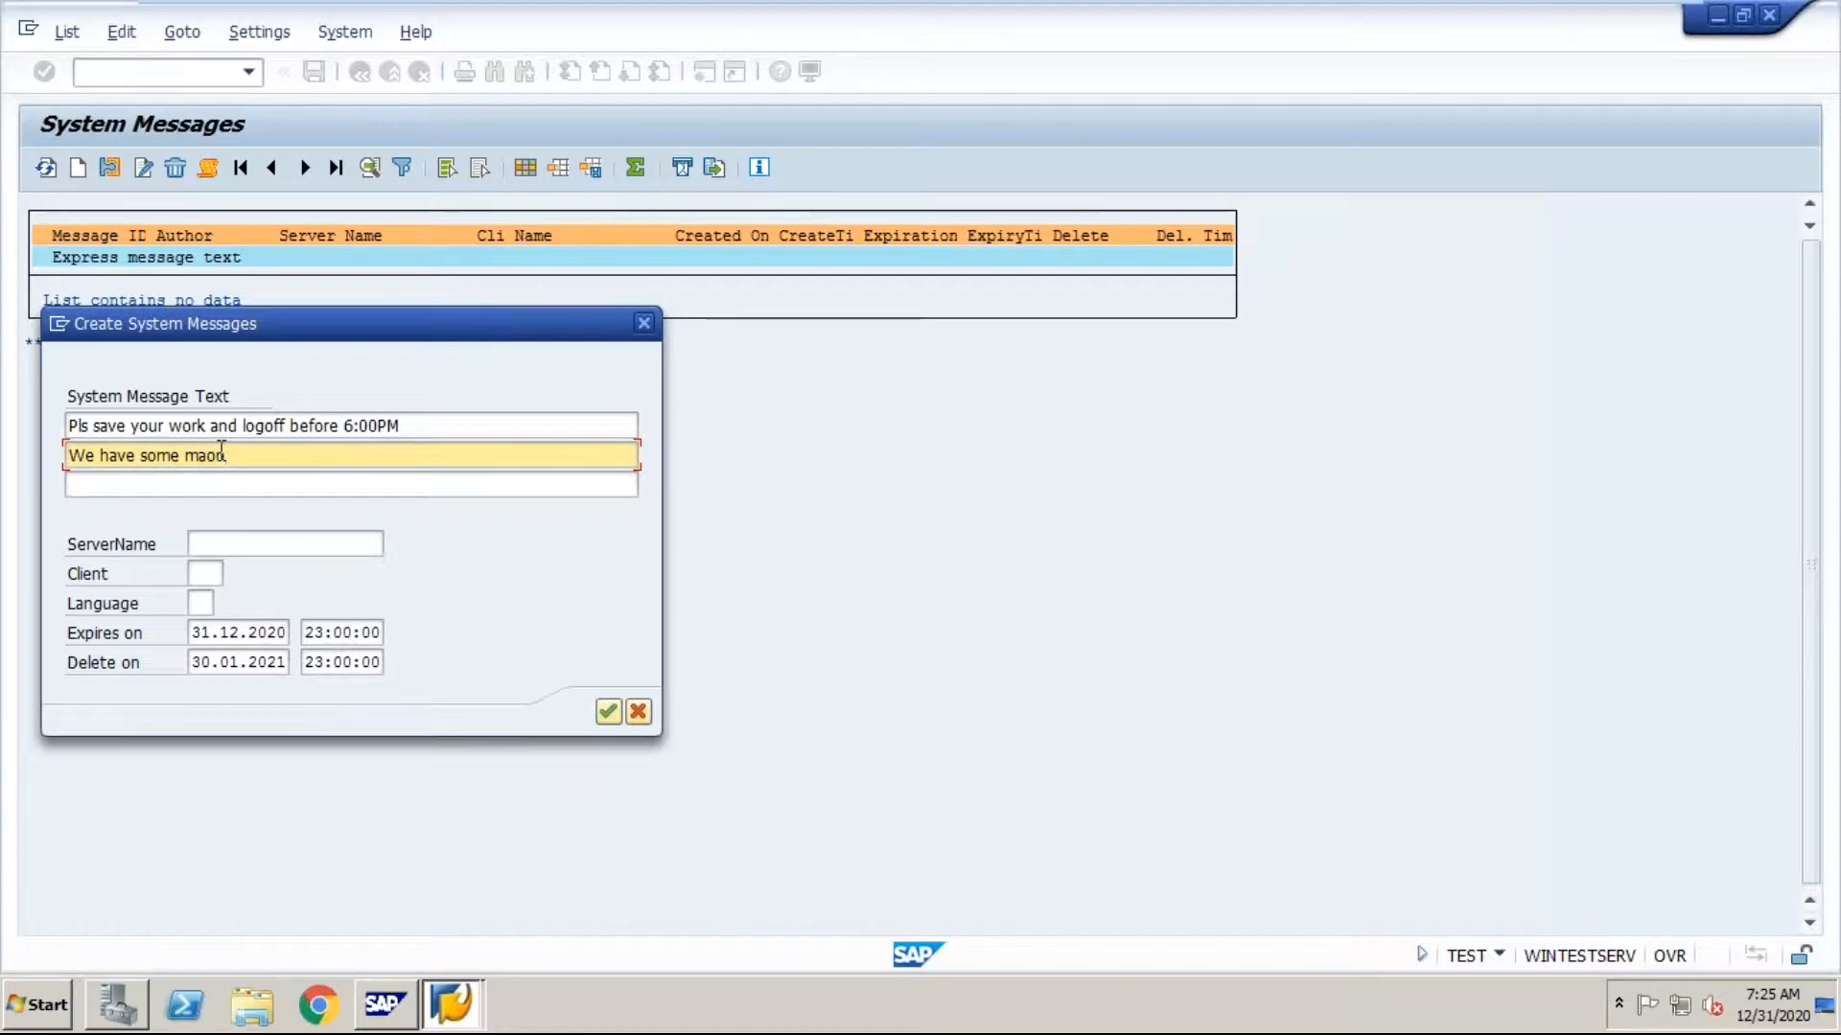
pyautogui.press('BackSpace')
pyautogui.press('BackSpace')
pyautogui.press('BackSpace')
pyautogui.write('activity')
pyautogui.press('BackSpace')
pyautogui.write('.')
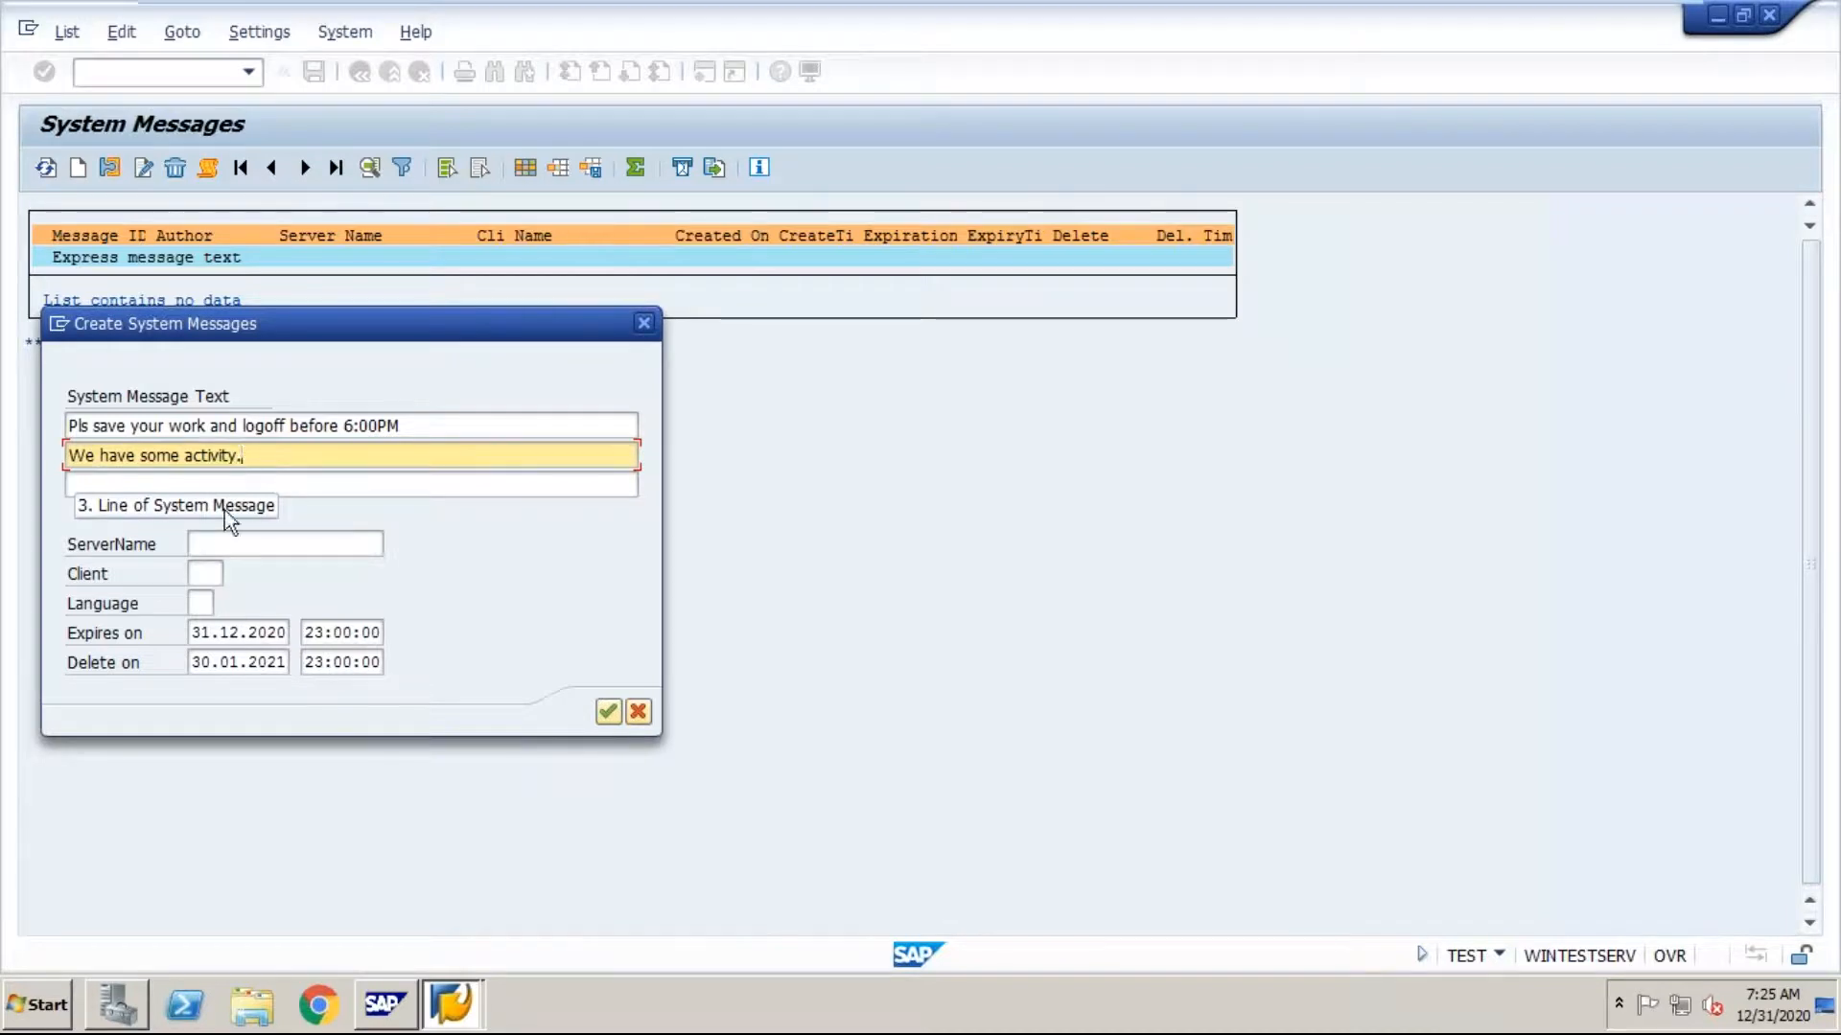
# Step: Confirm the system message with server name and client left blank, and acknowledge the message popup
pyautogui.click(219, 546)
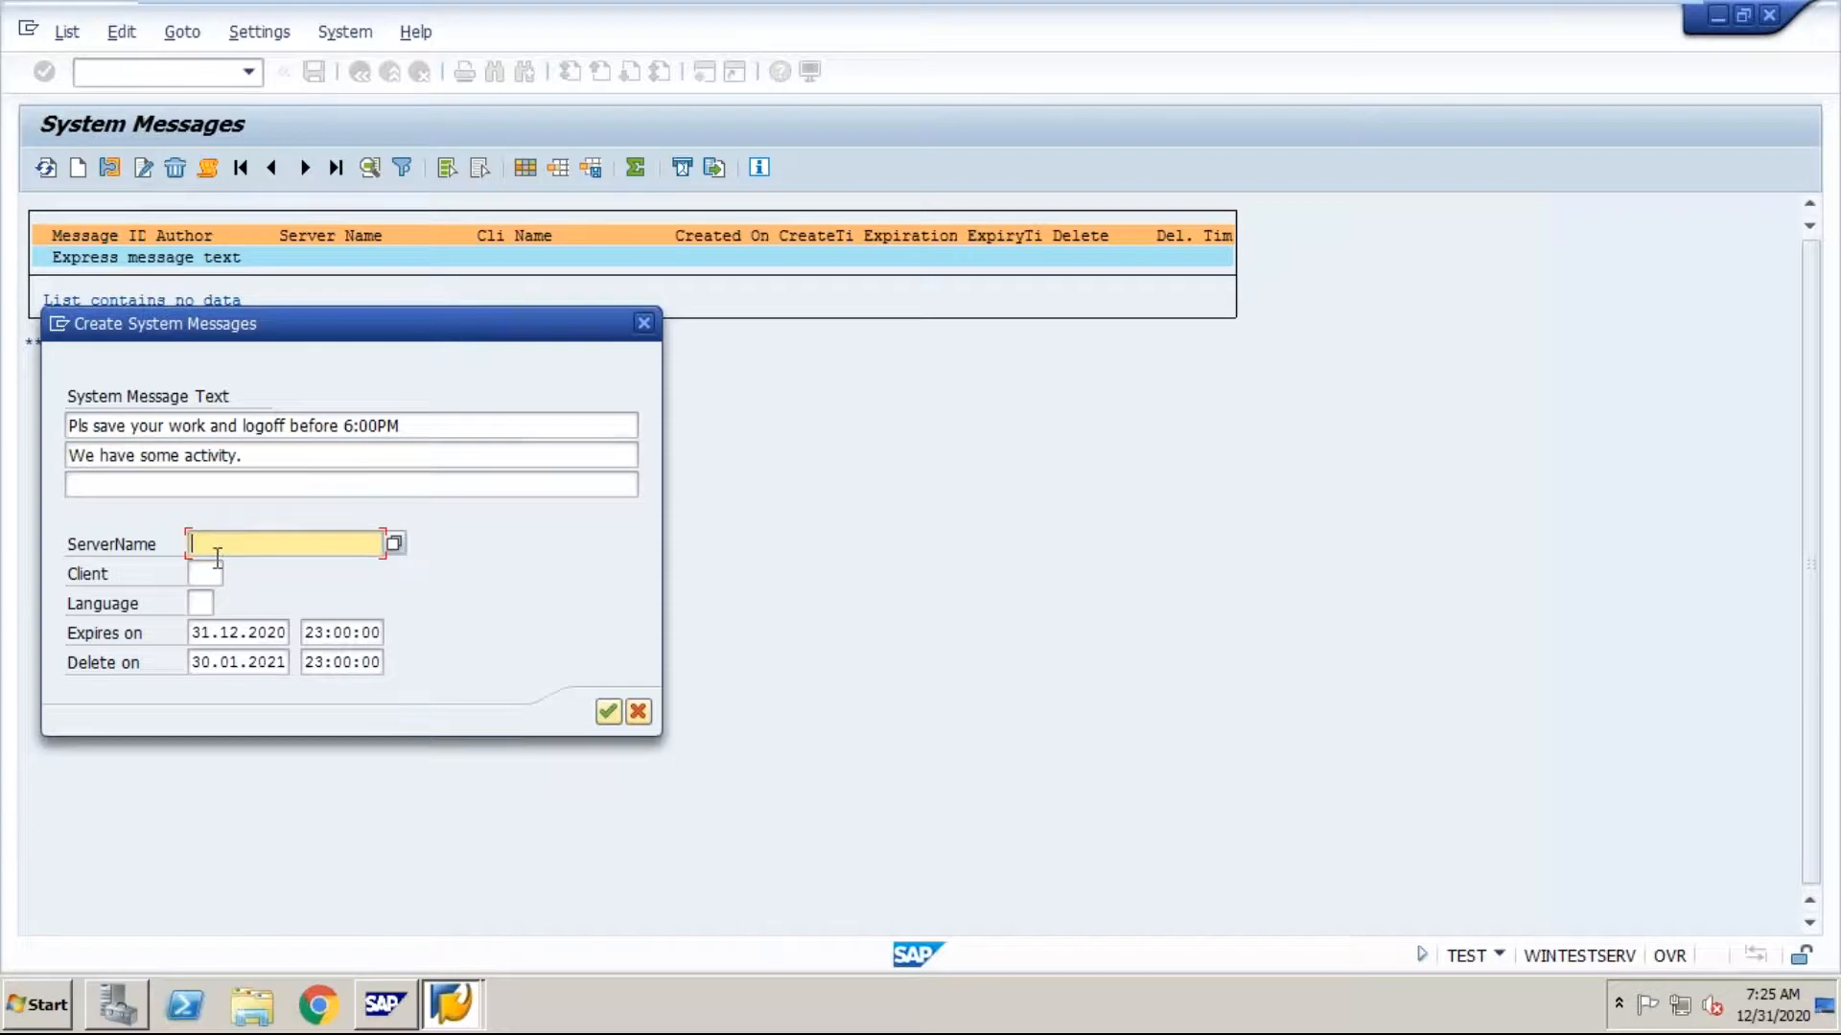
pyautogui.click(212, 572)
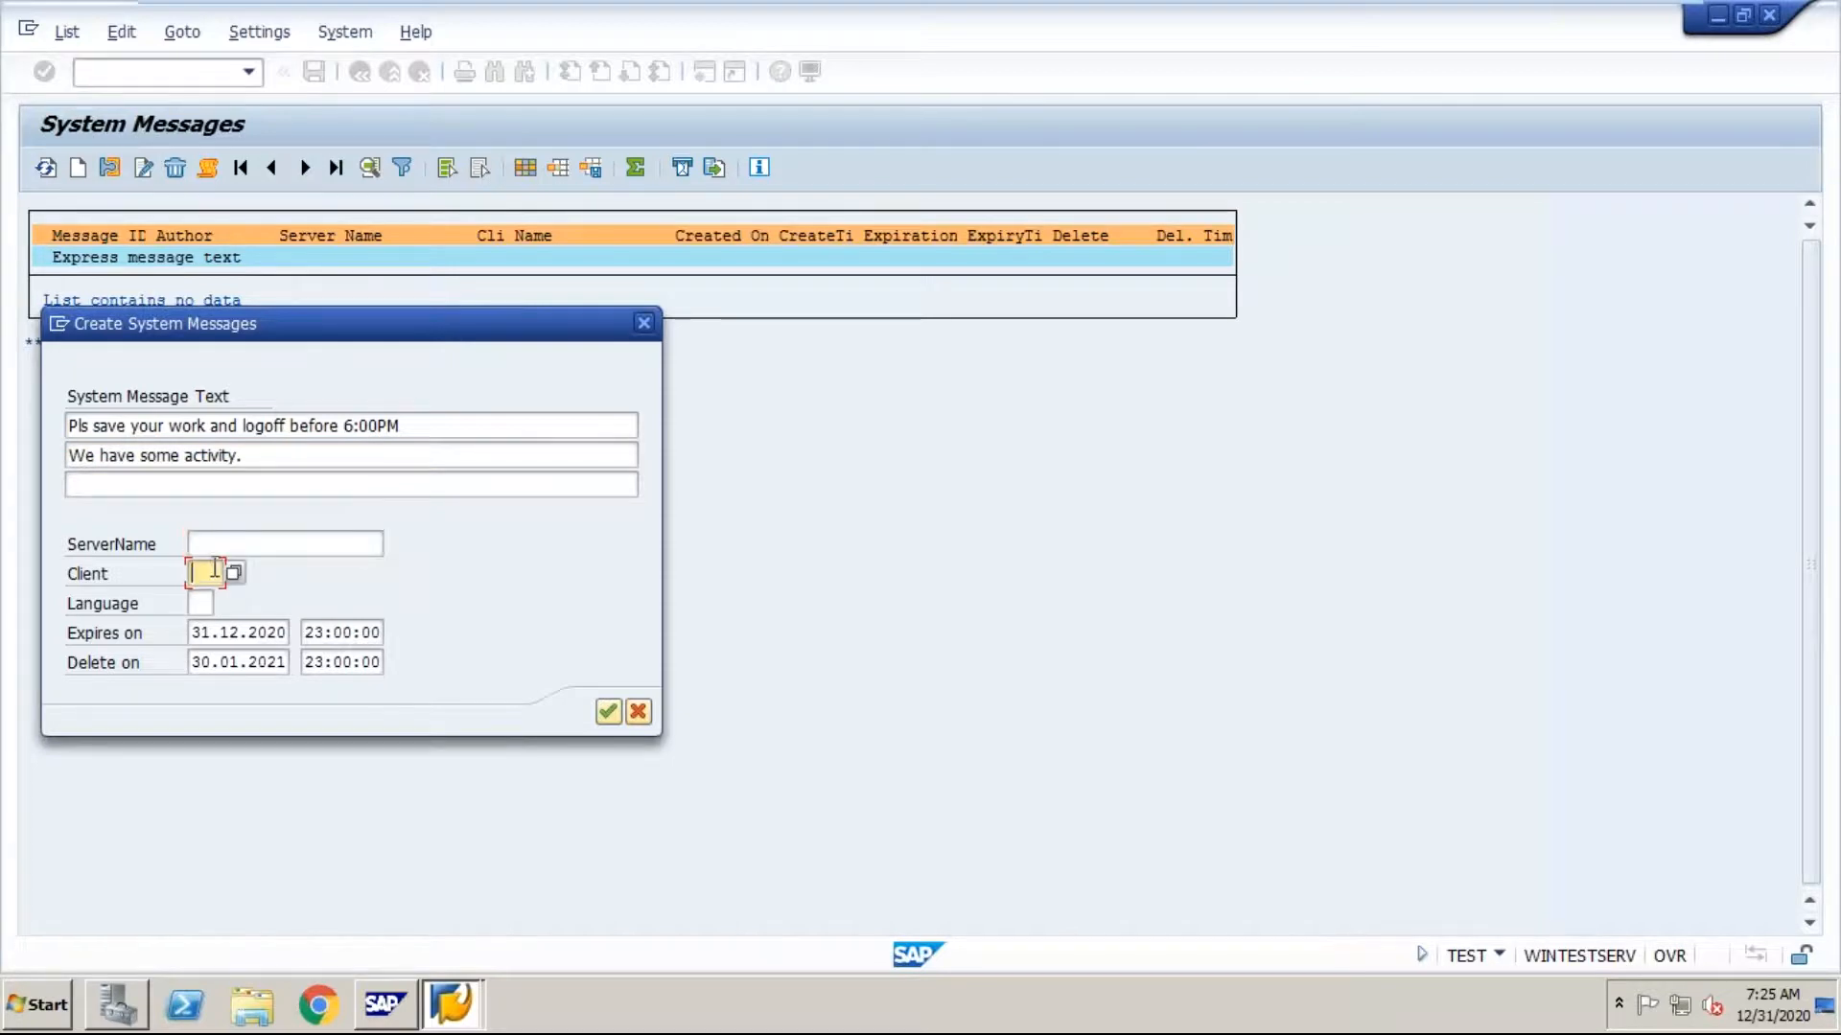
pyautogui.click(226, 544)
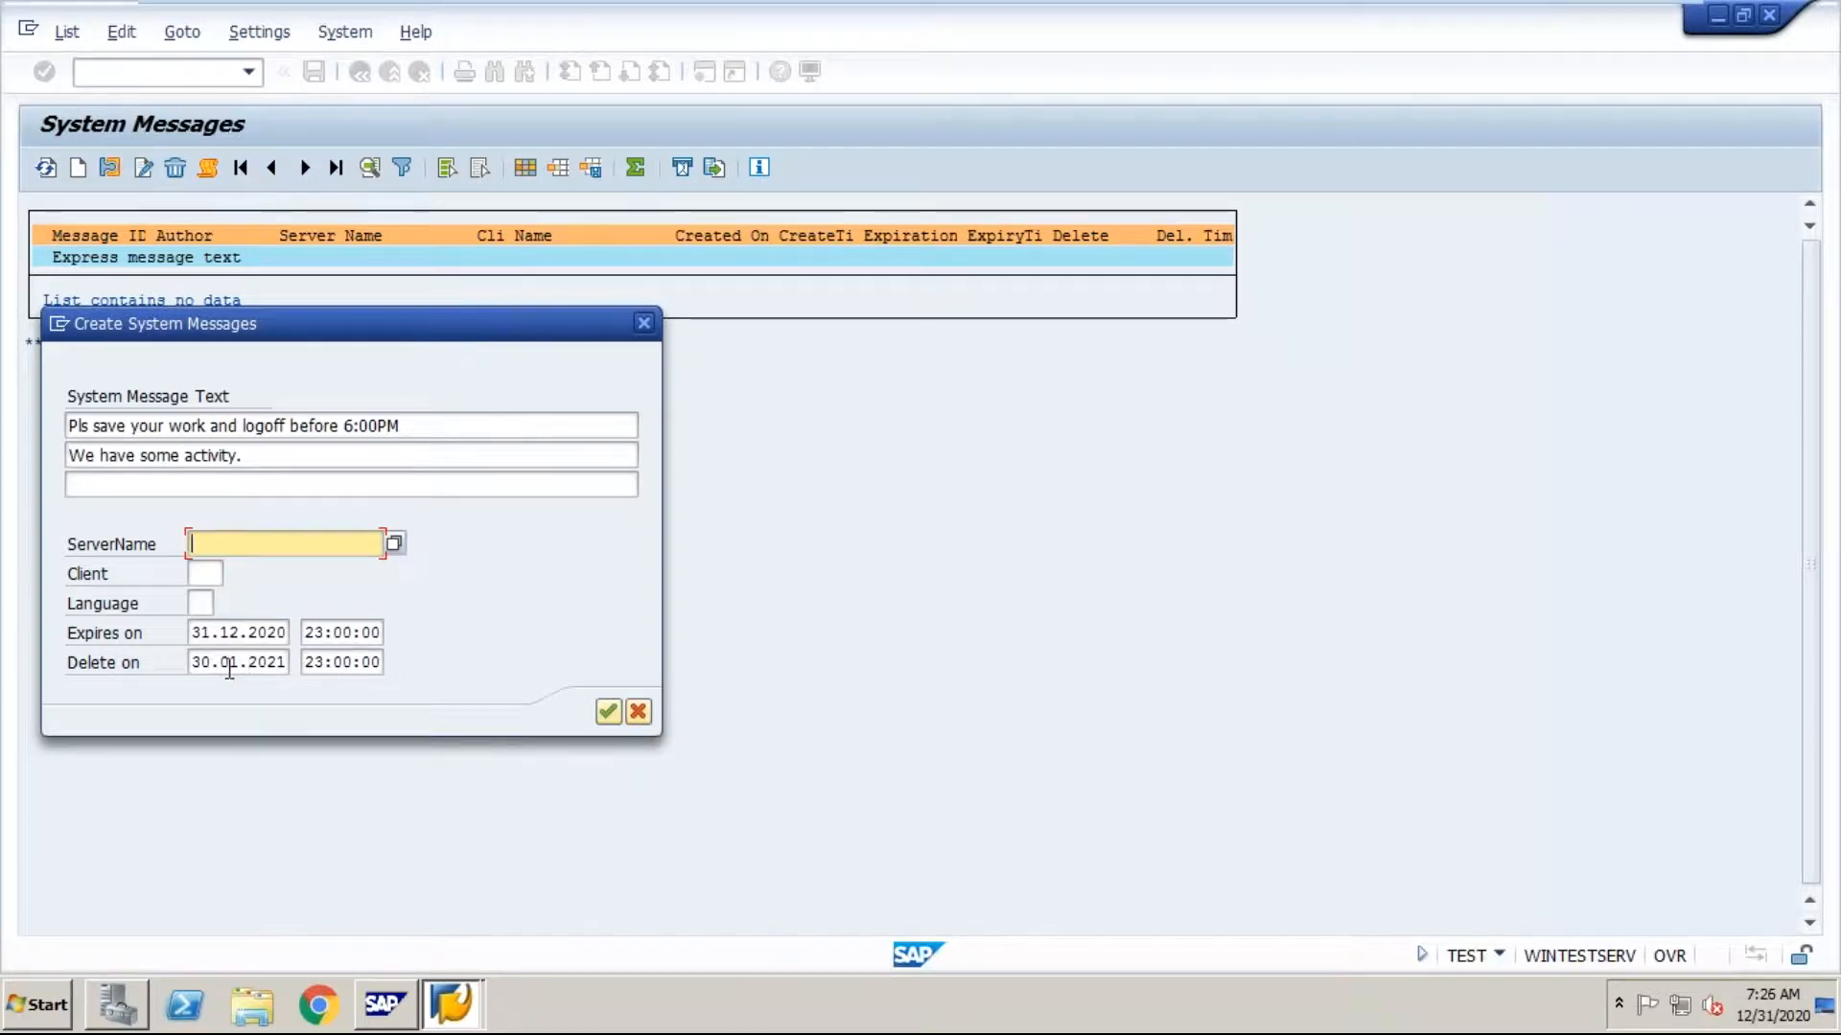
pyautogui.click(608, 711)
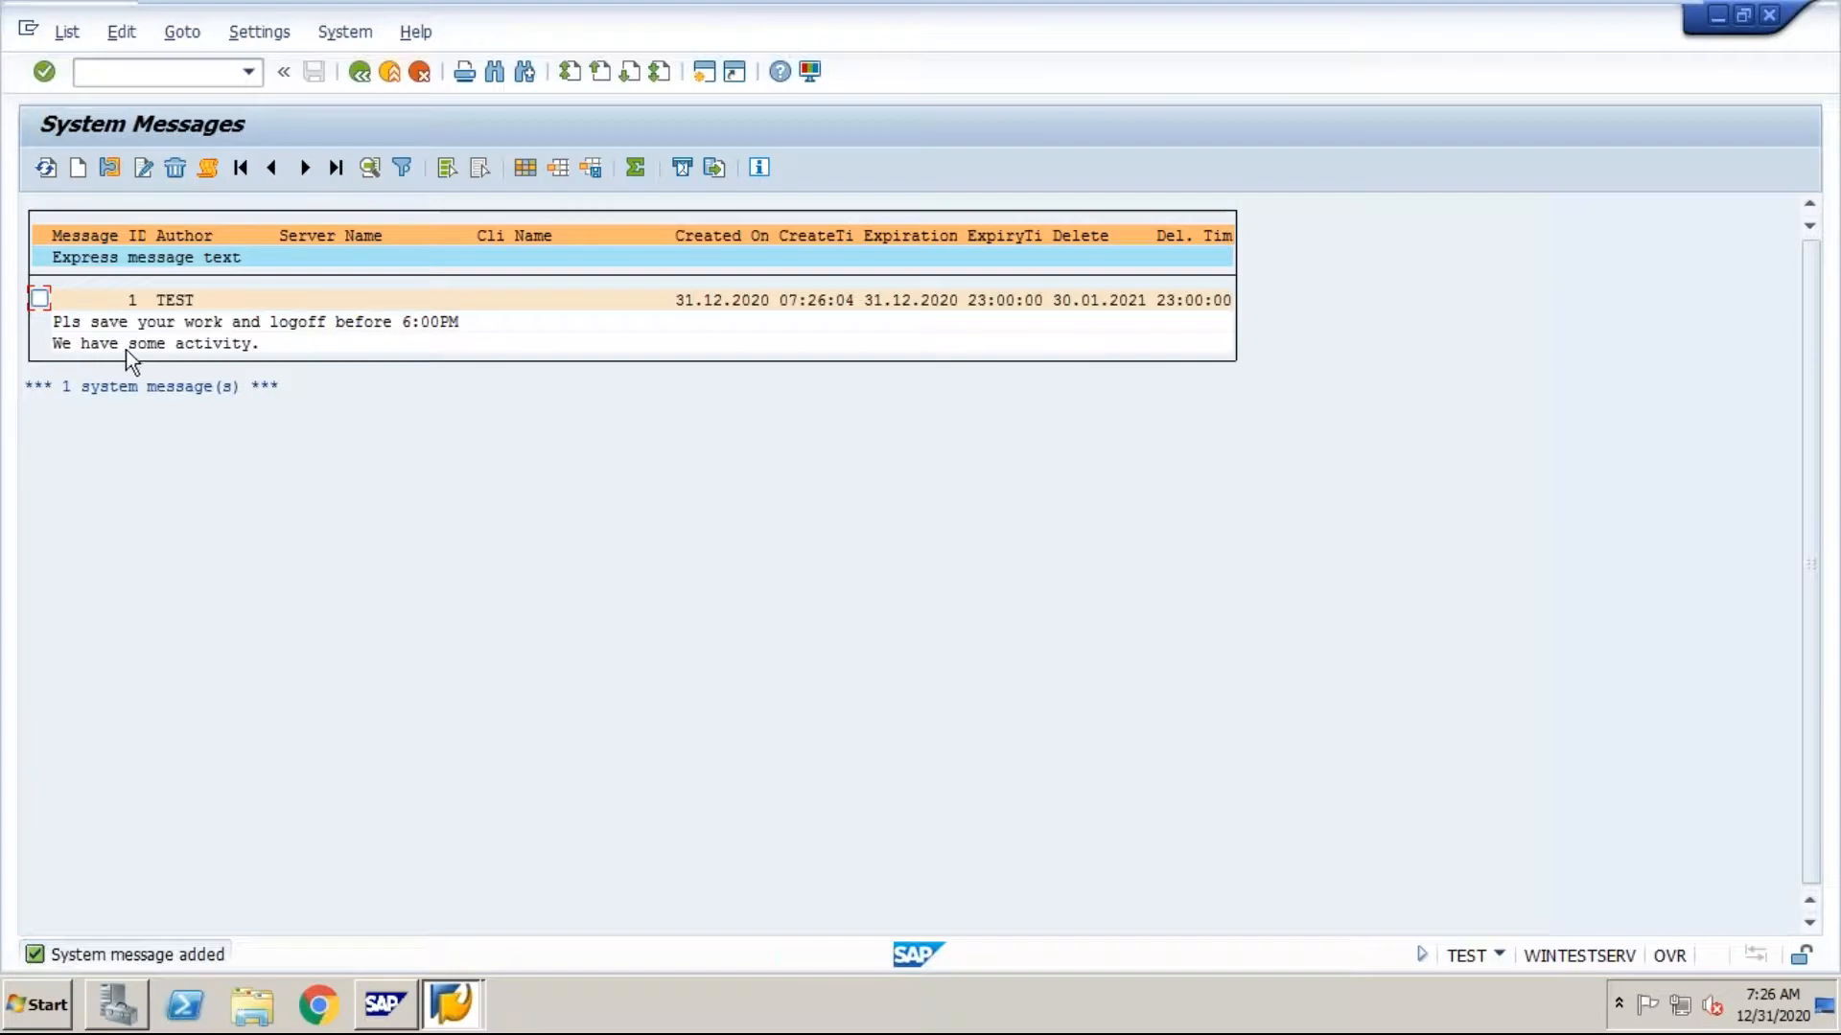
pyautogui.press('Return')
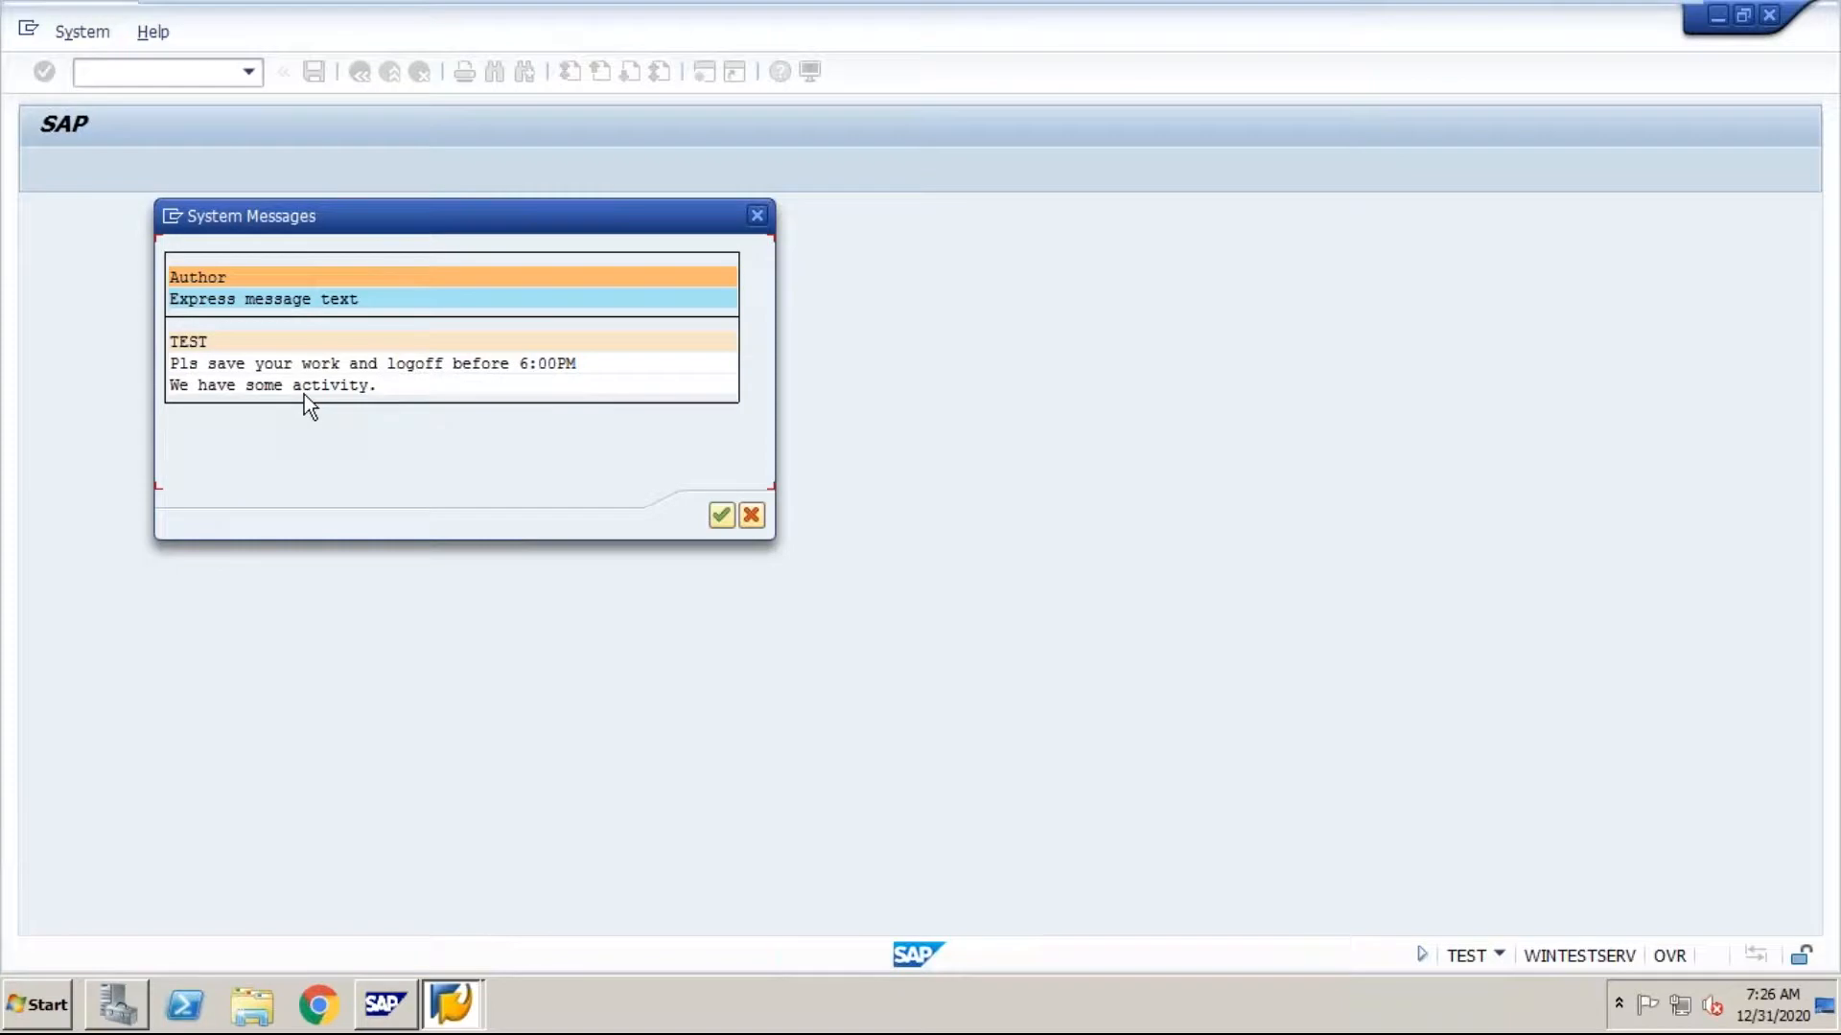
pyautogui.click(721, 517)
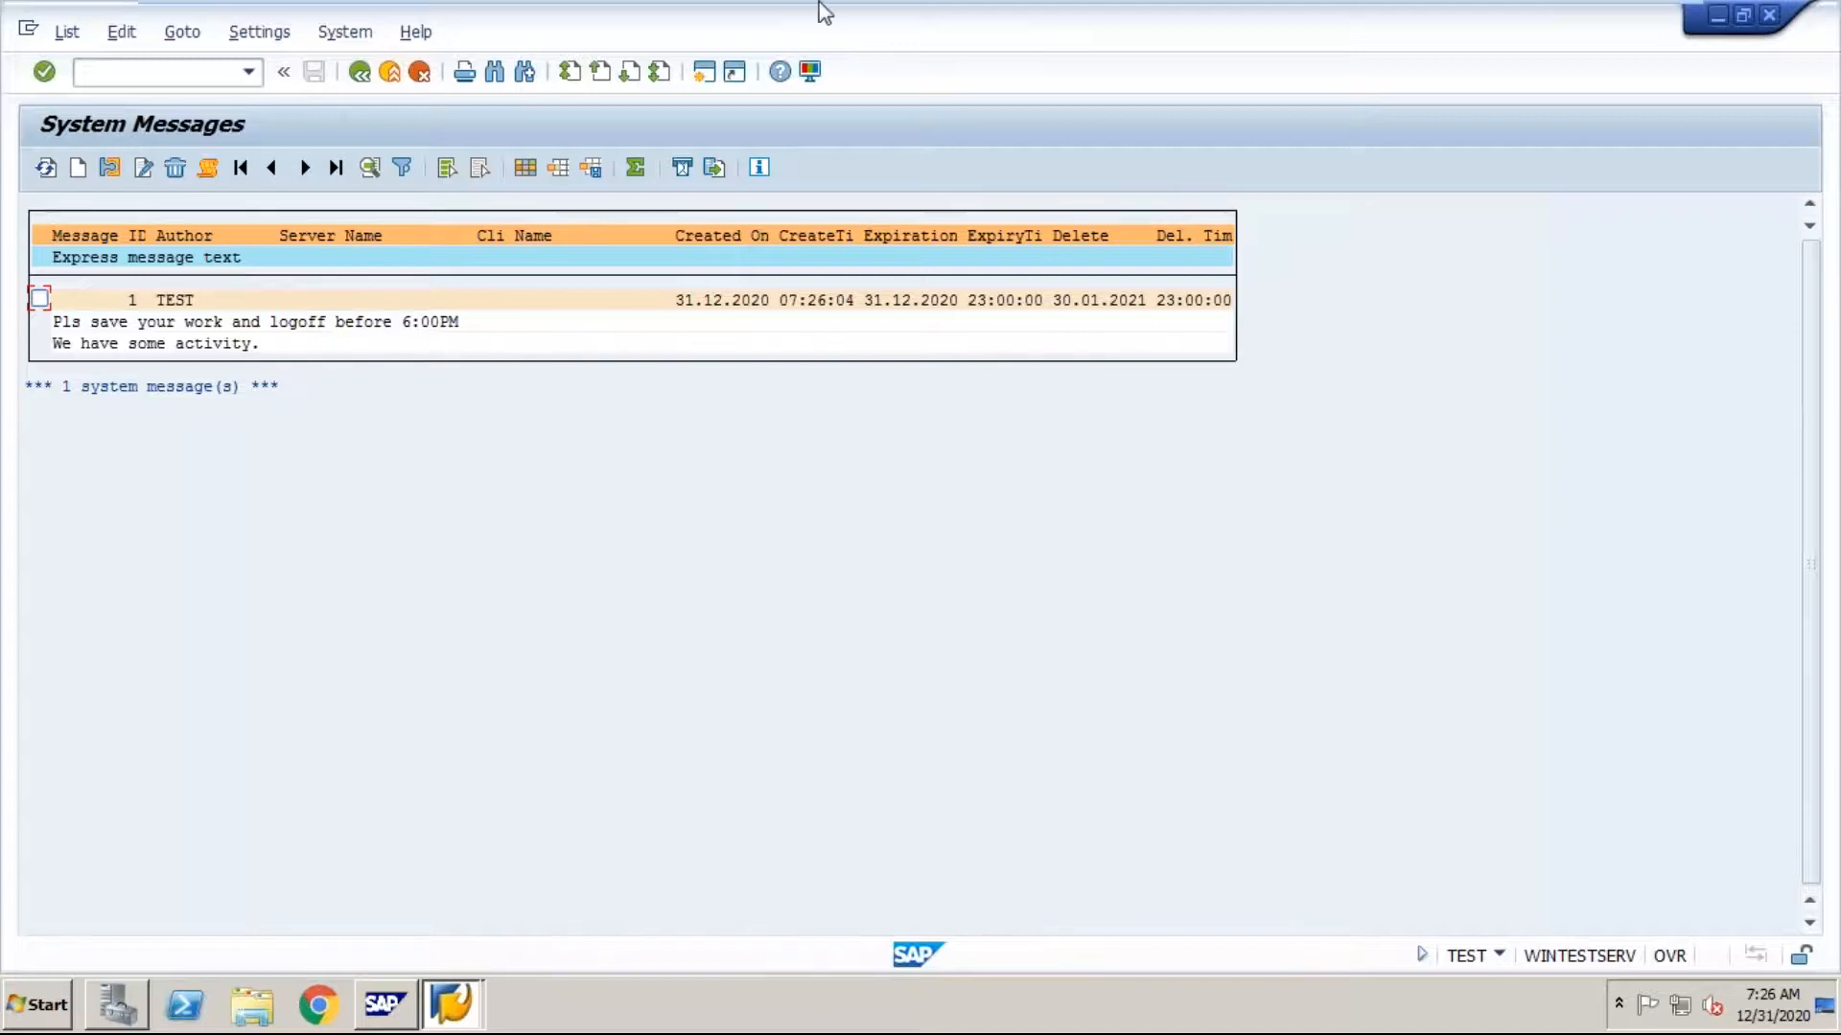
# Step: Leave the virtual machine and go to the SM04 entry in the Word notes
pyautogui.moveTo(1639, 14)
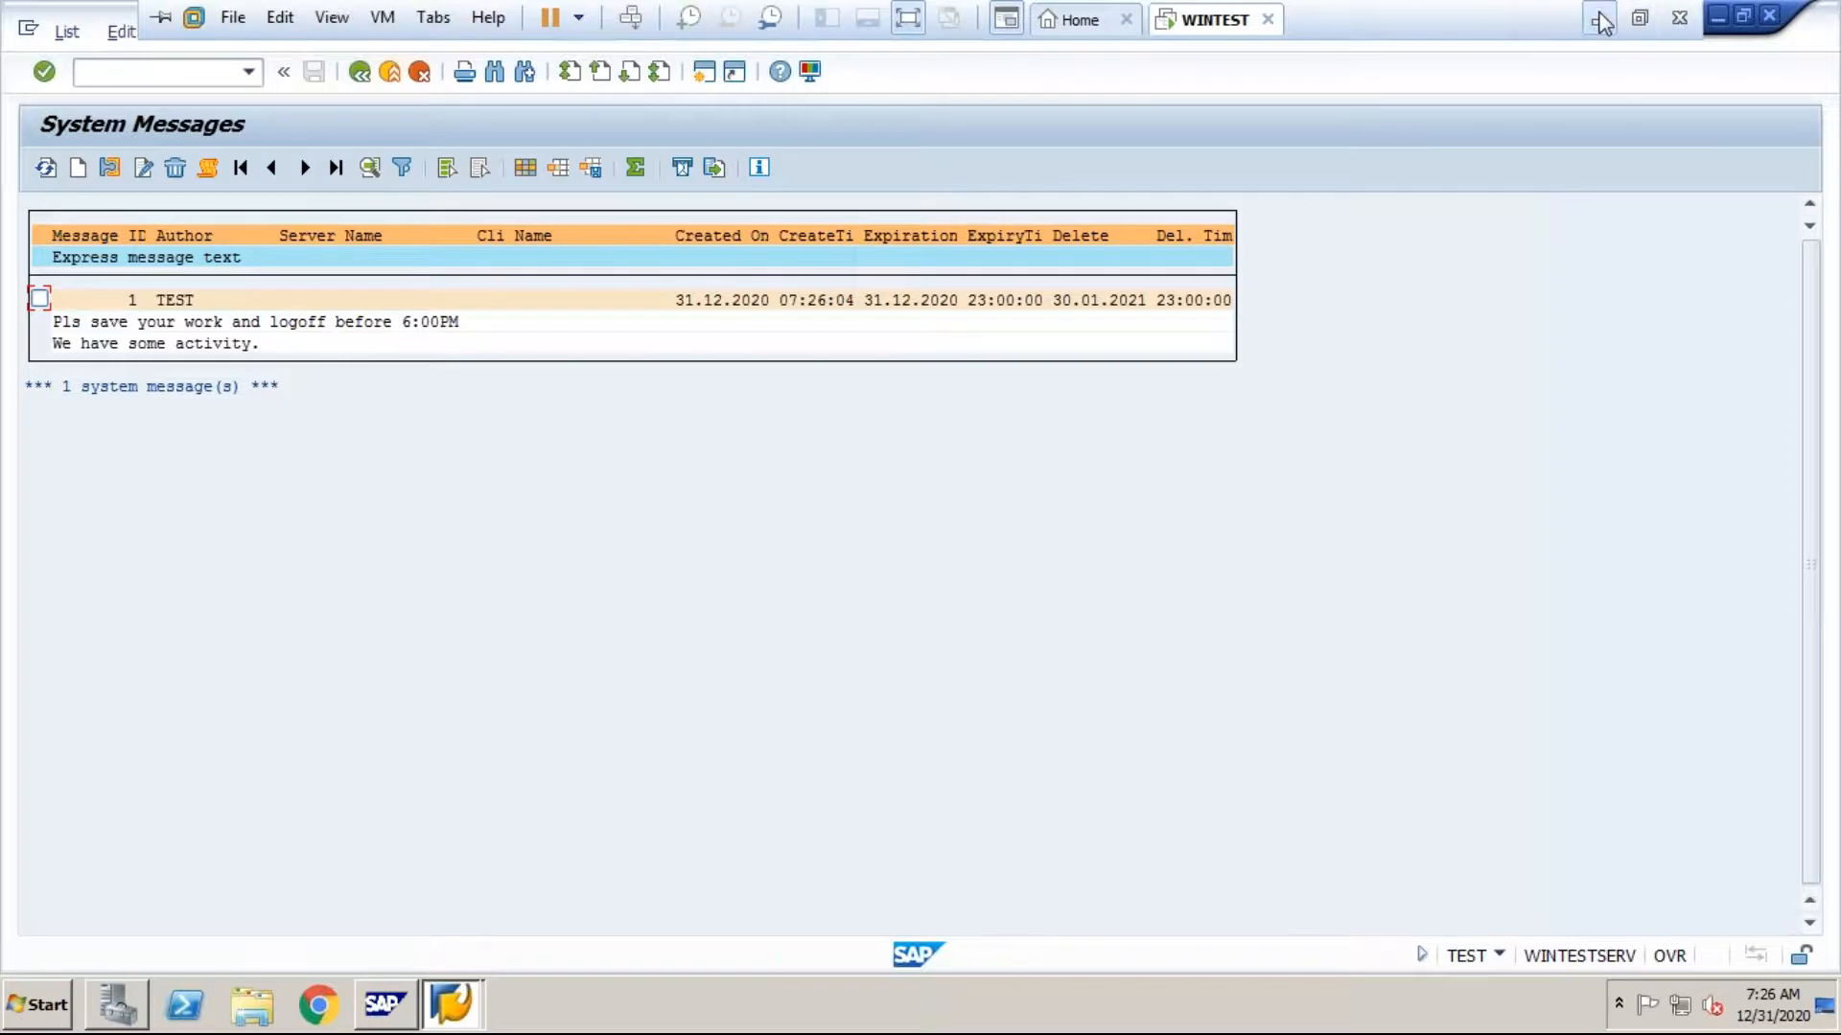
pyautogui.click(1601, 21)
pyautogui.click(390, 891)
pyautogui.press('Down')
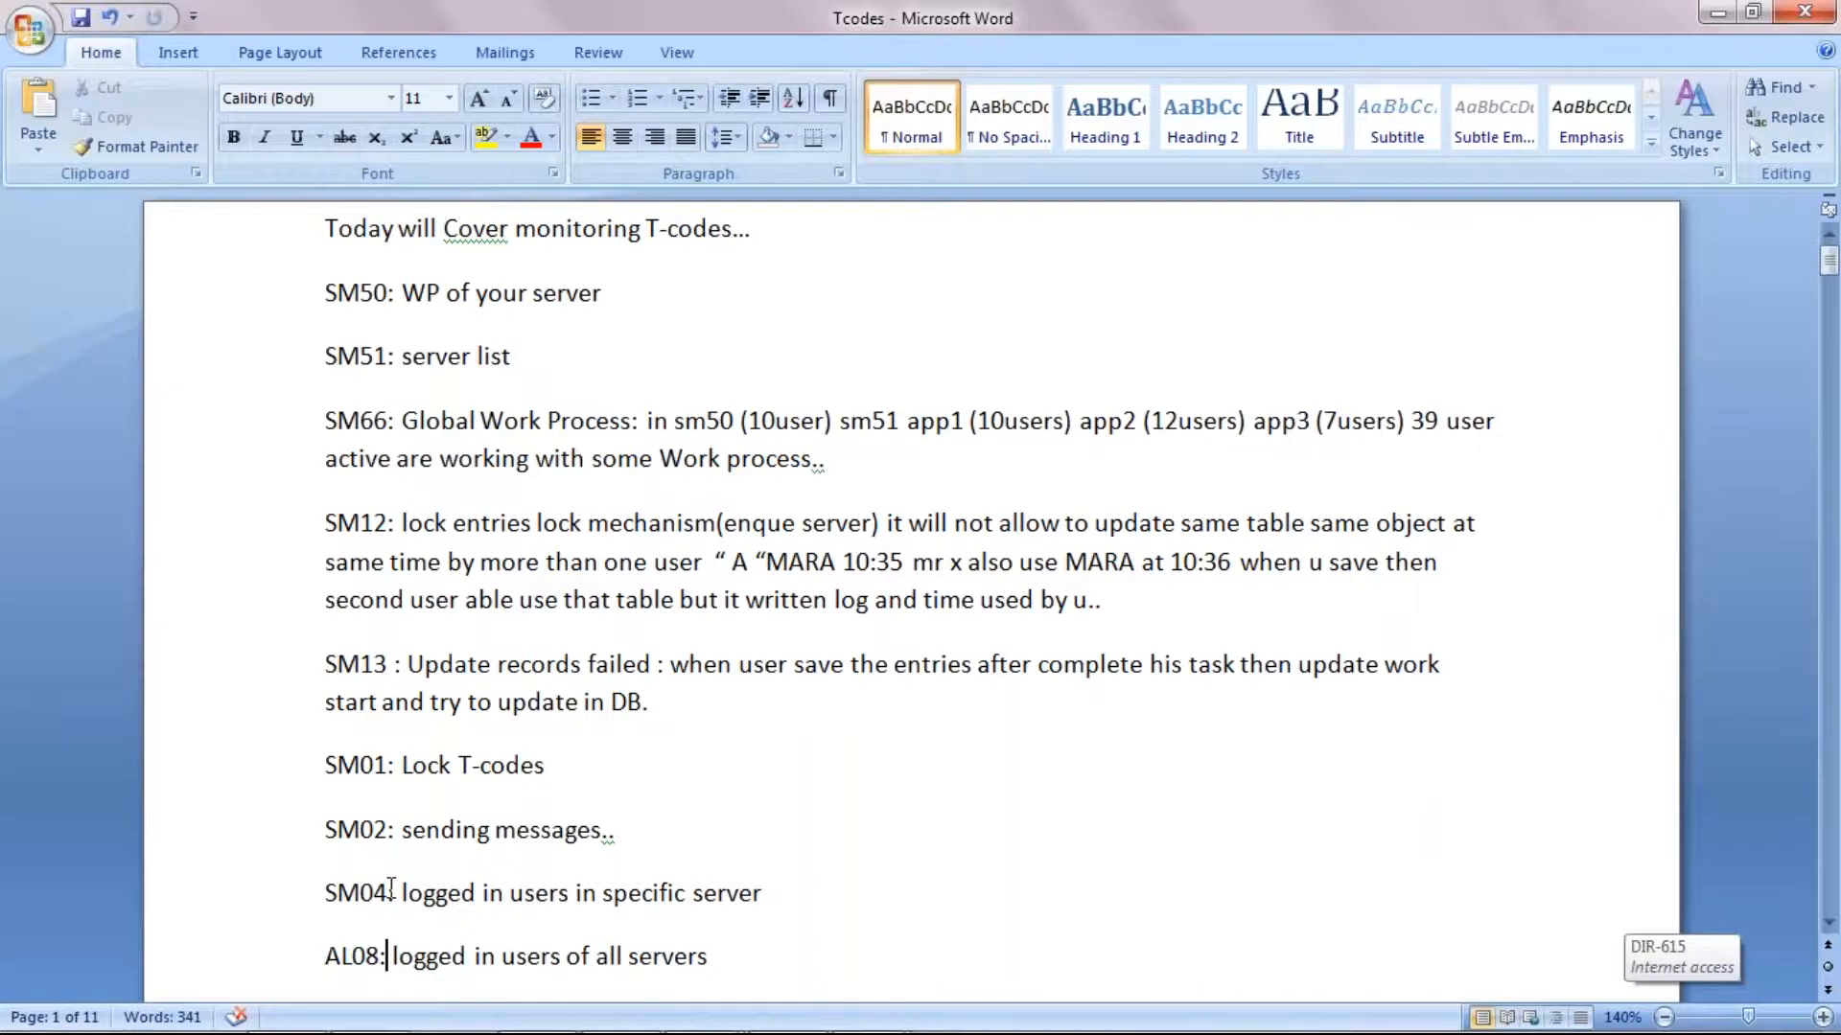
pyautogui.scroll(-2, 390, 890)
pyautogui.press('Up')
pyautogui.press('Up')
pyautogui.press('Down')
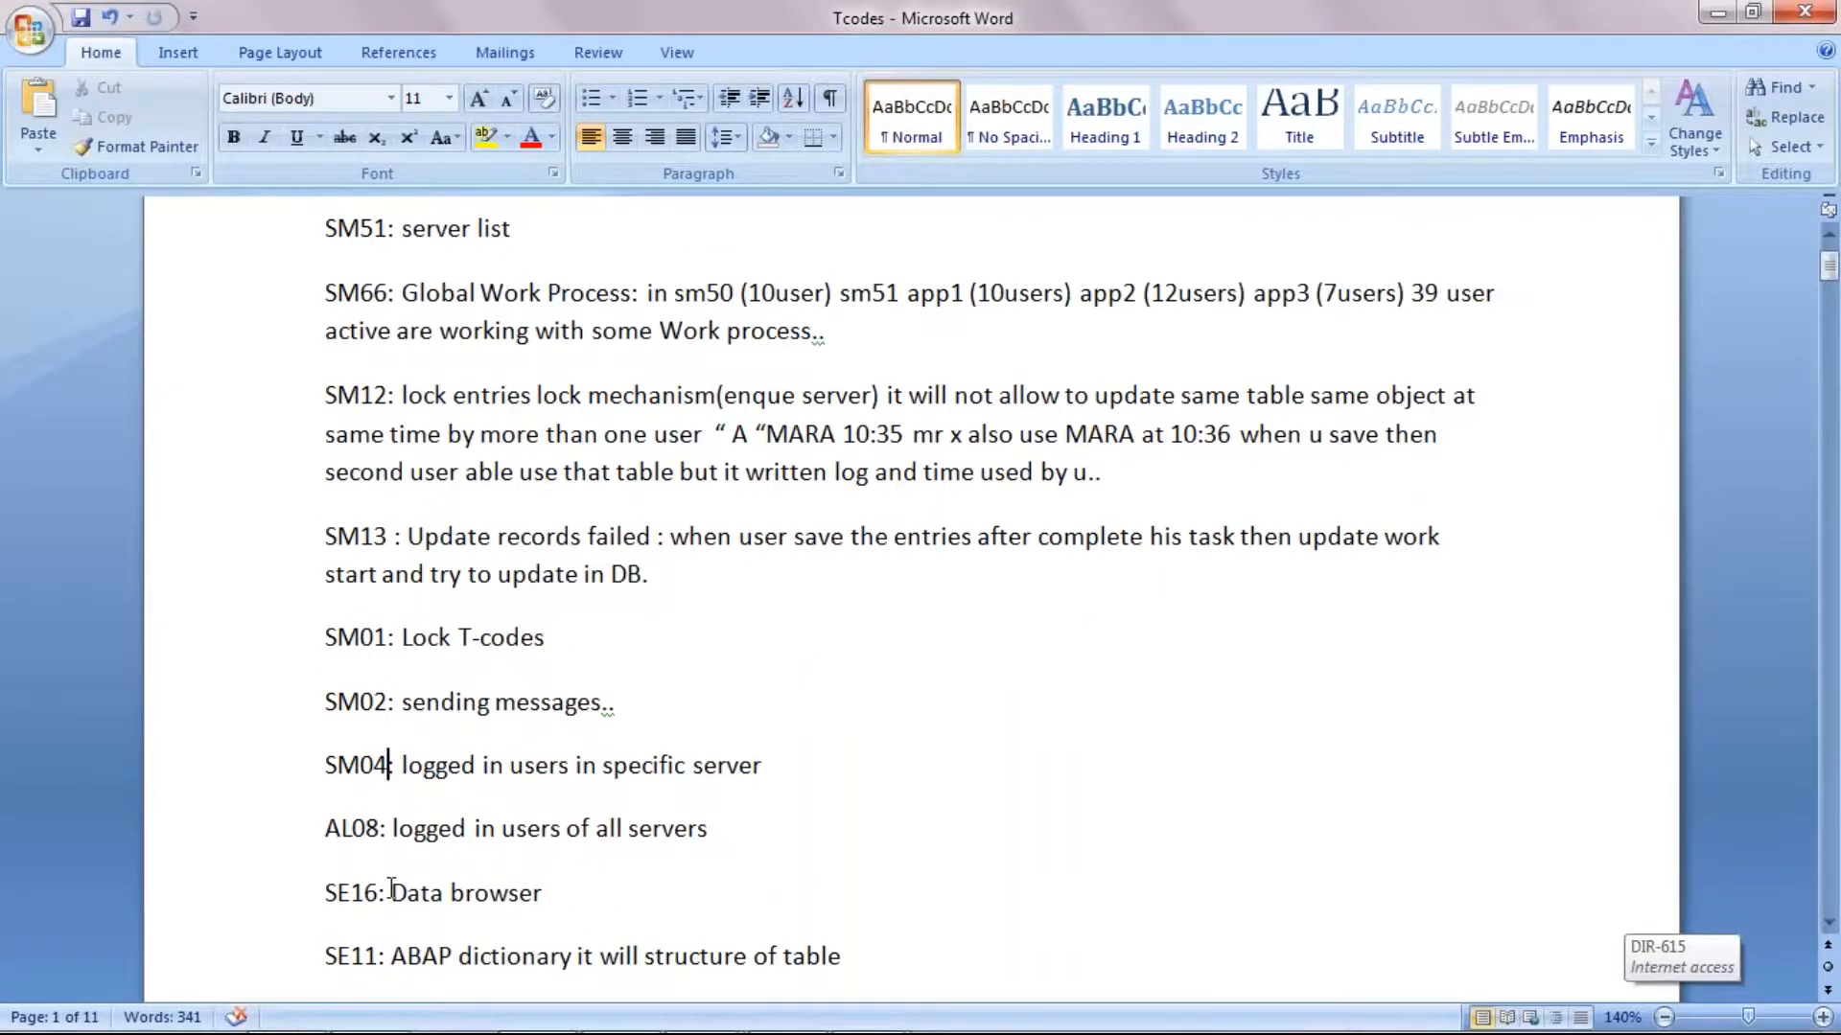
# Step: Switch to the WINTEST machine's SAP session, open the user list with transaction SM04 and dismiss the Internet Explorer security notice
pyautogui.moveTo(694, 1030)
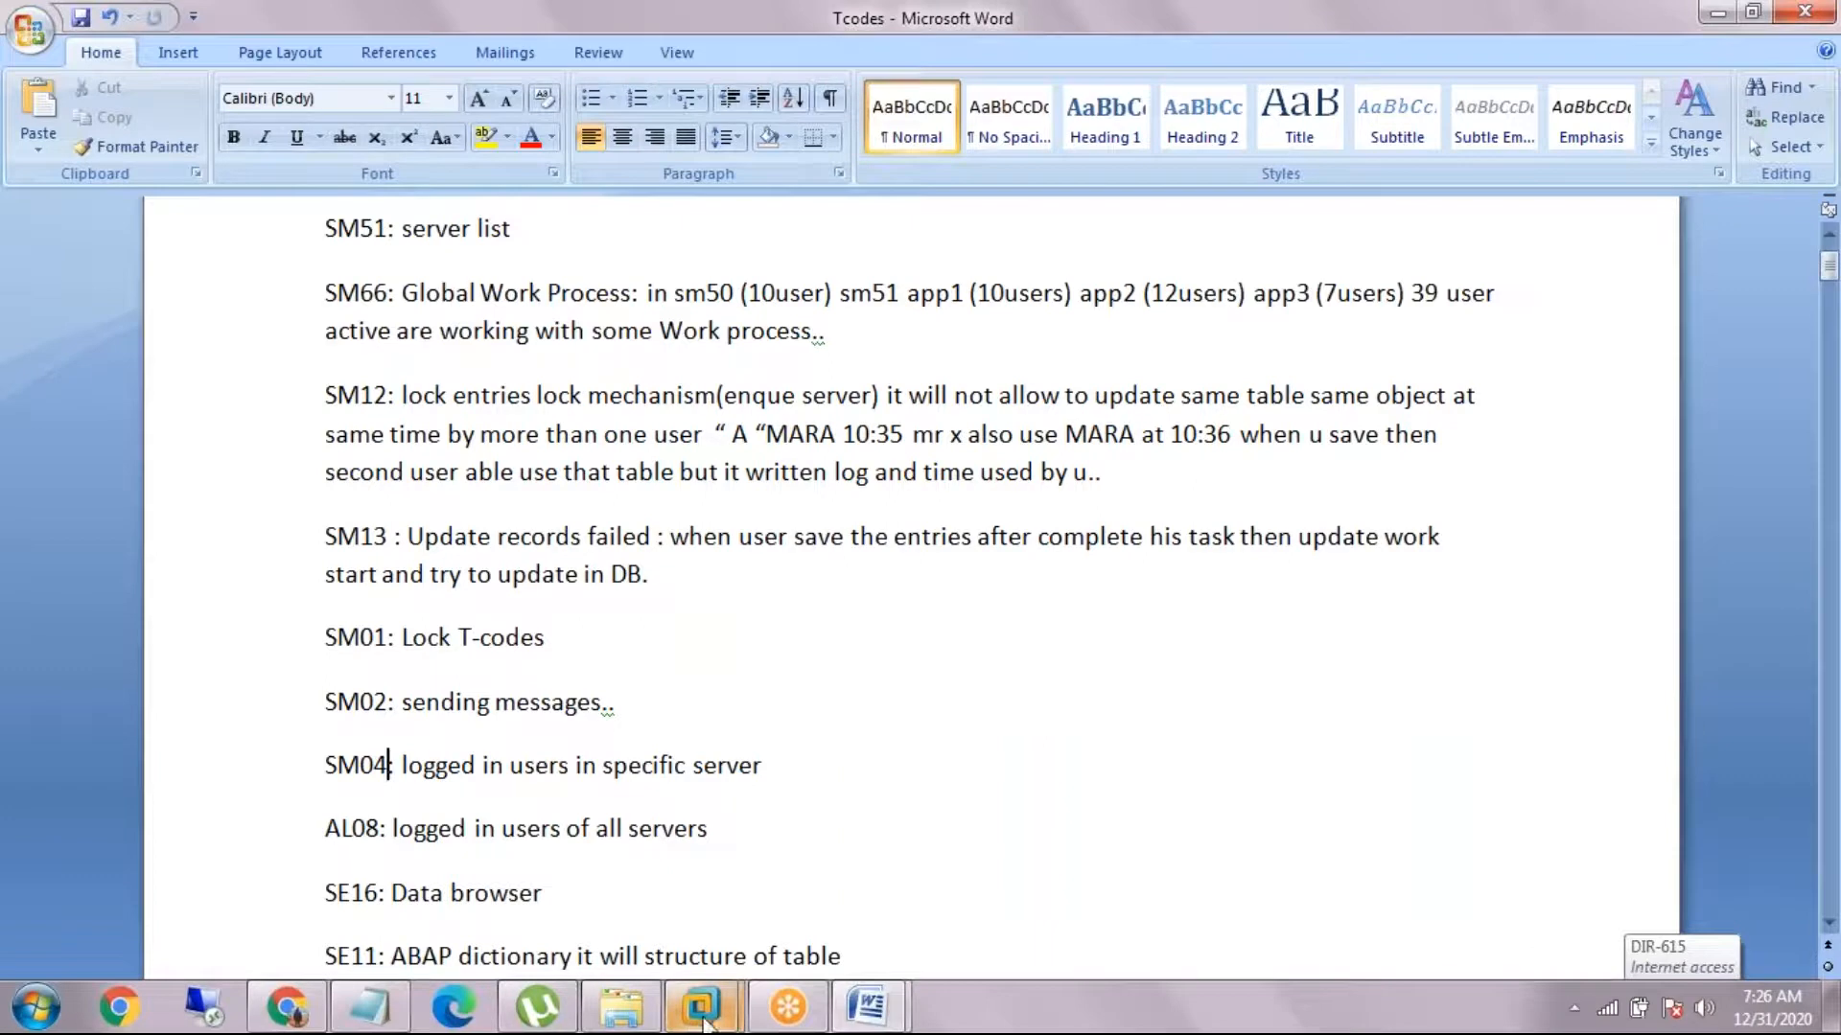
pyautogui.click(852, 834)
pyautogui.click(176, 61)
pyautogui.write('/nsm04')
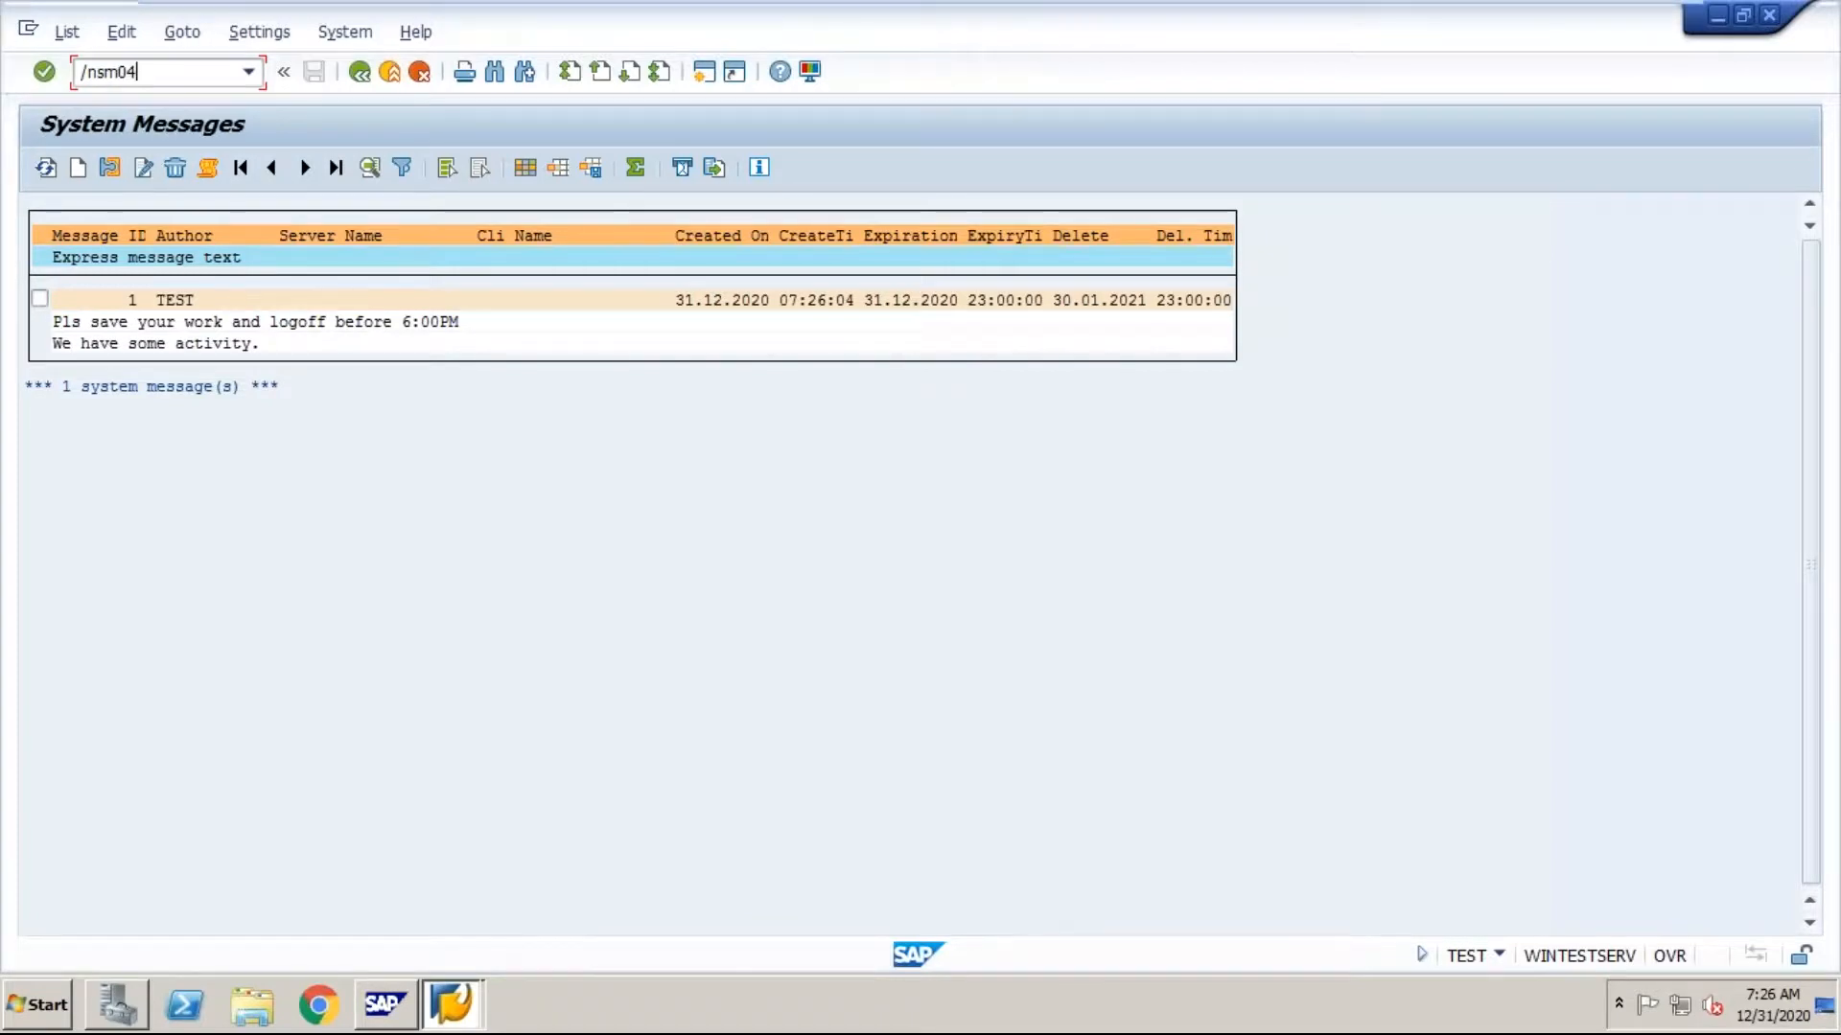
pyautogui.press('Return')
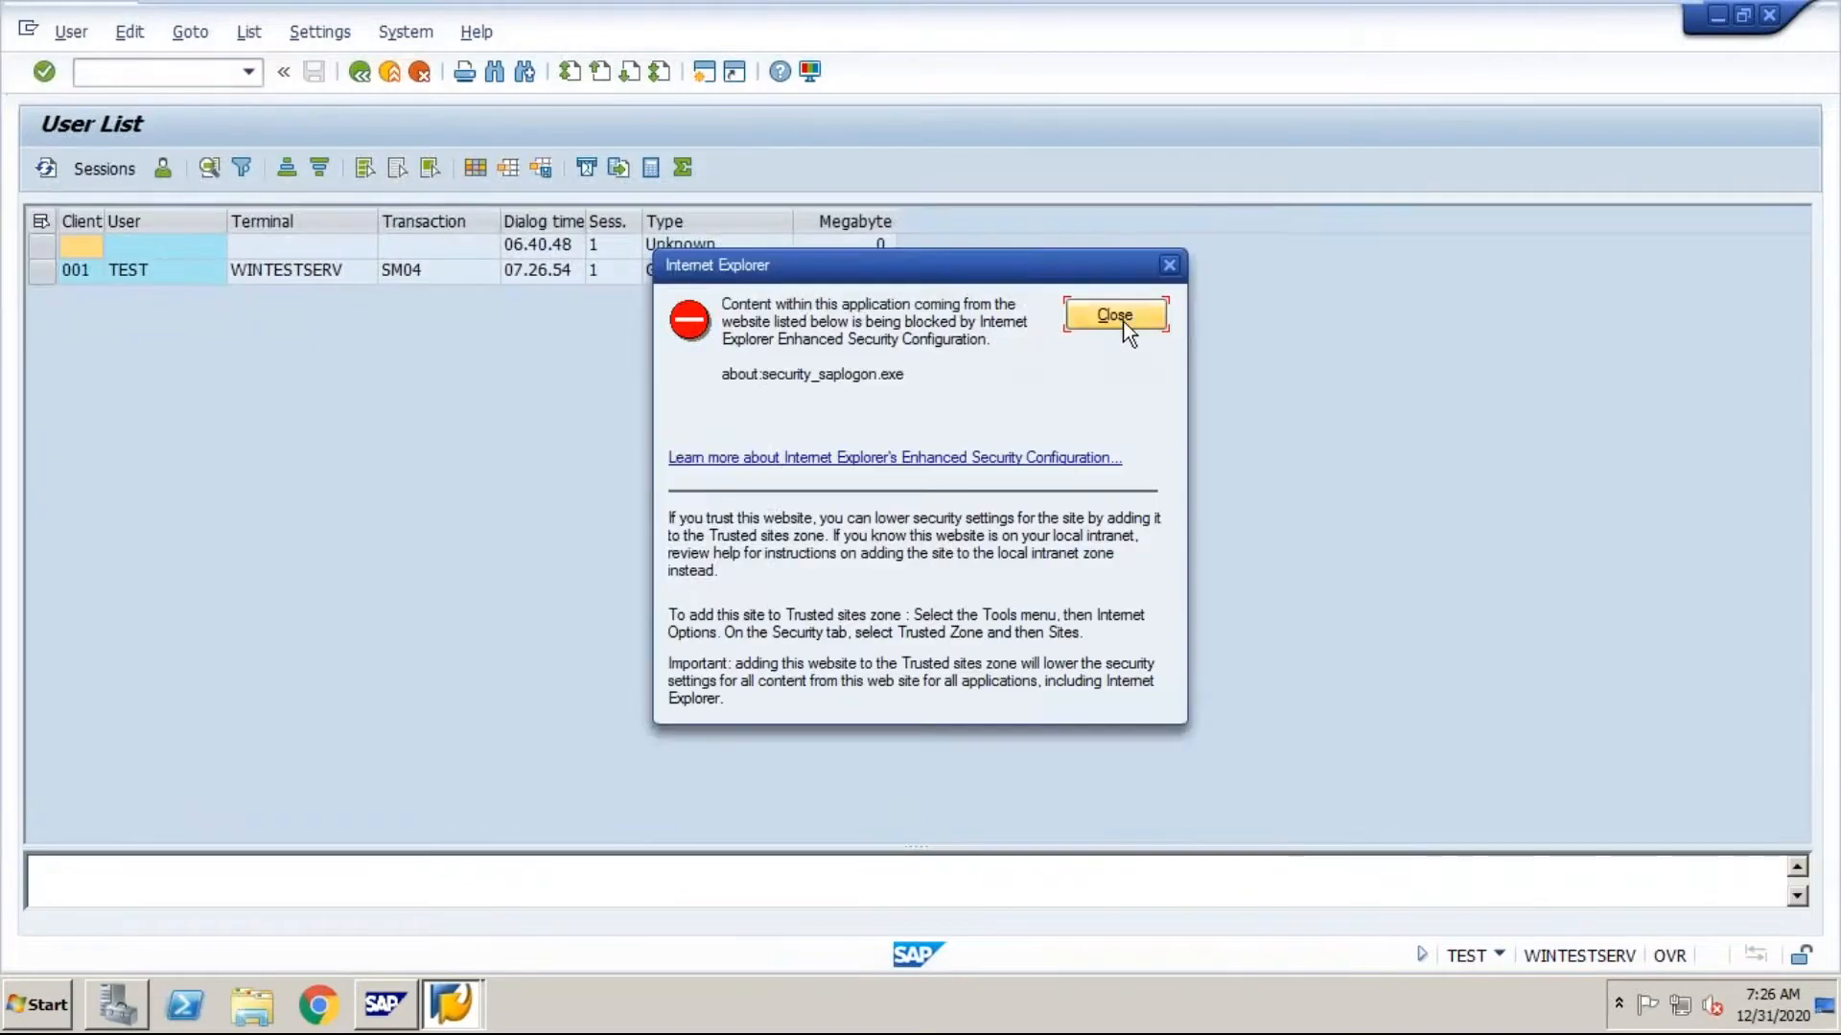
pyautogui.click(1115, 317)
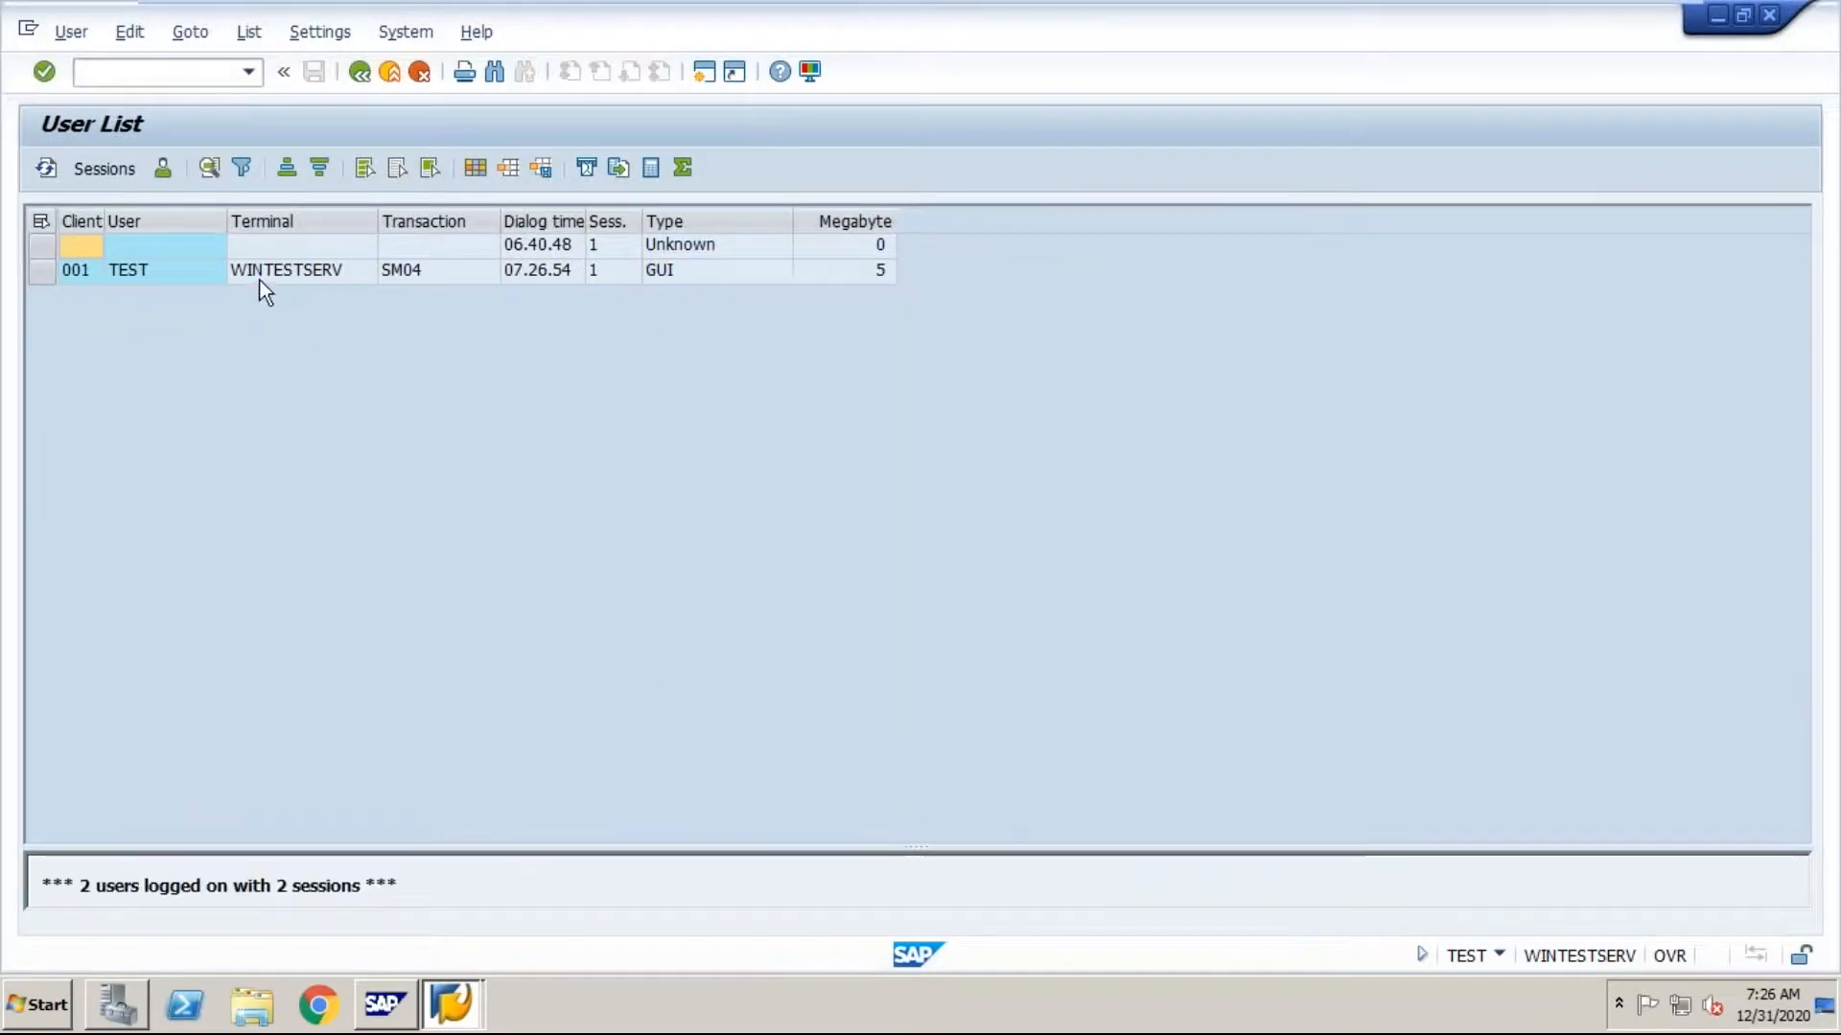
# Step: Examine the TEST user's row in the user list: client, user, terminal, transaction and memory consumption
pyautogui.click(199, 277)
pyautogui.click(46, 271)
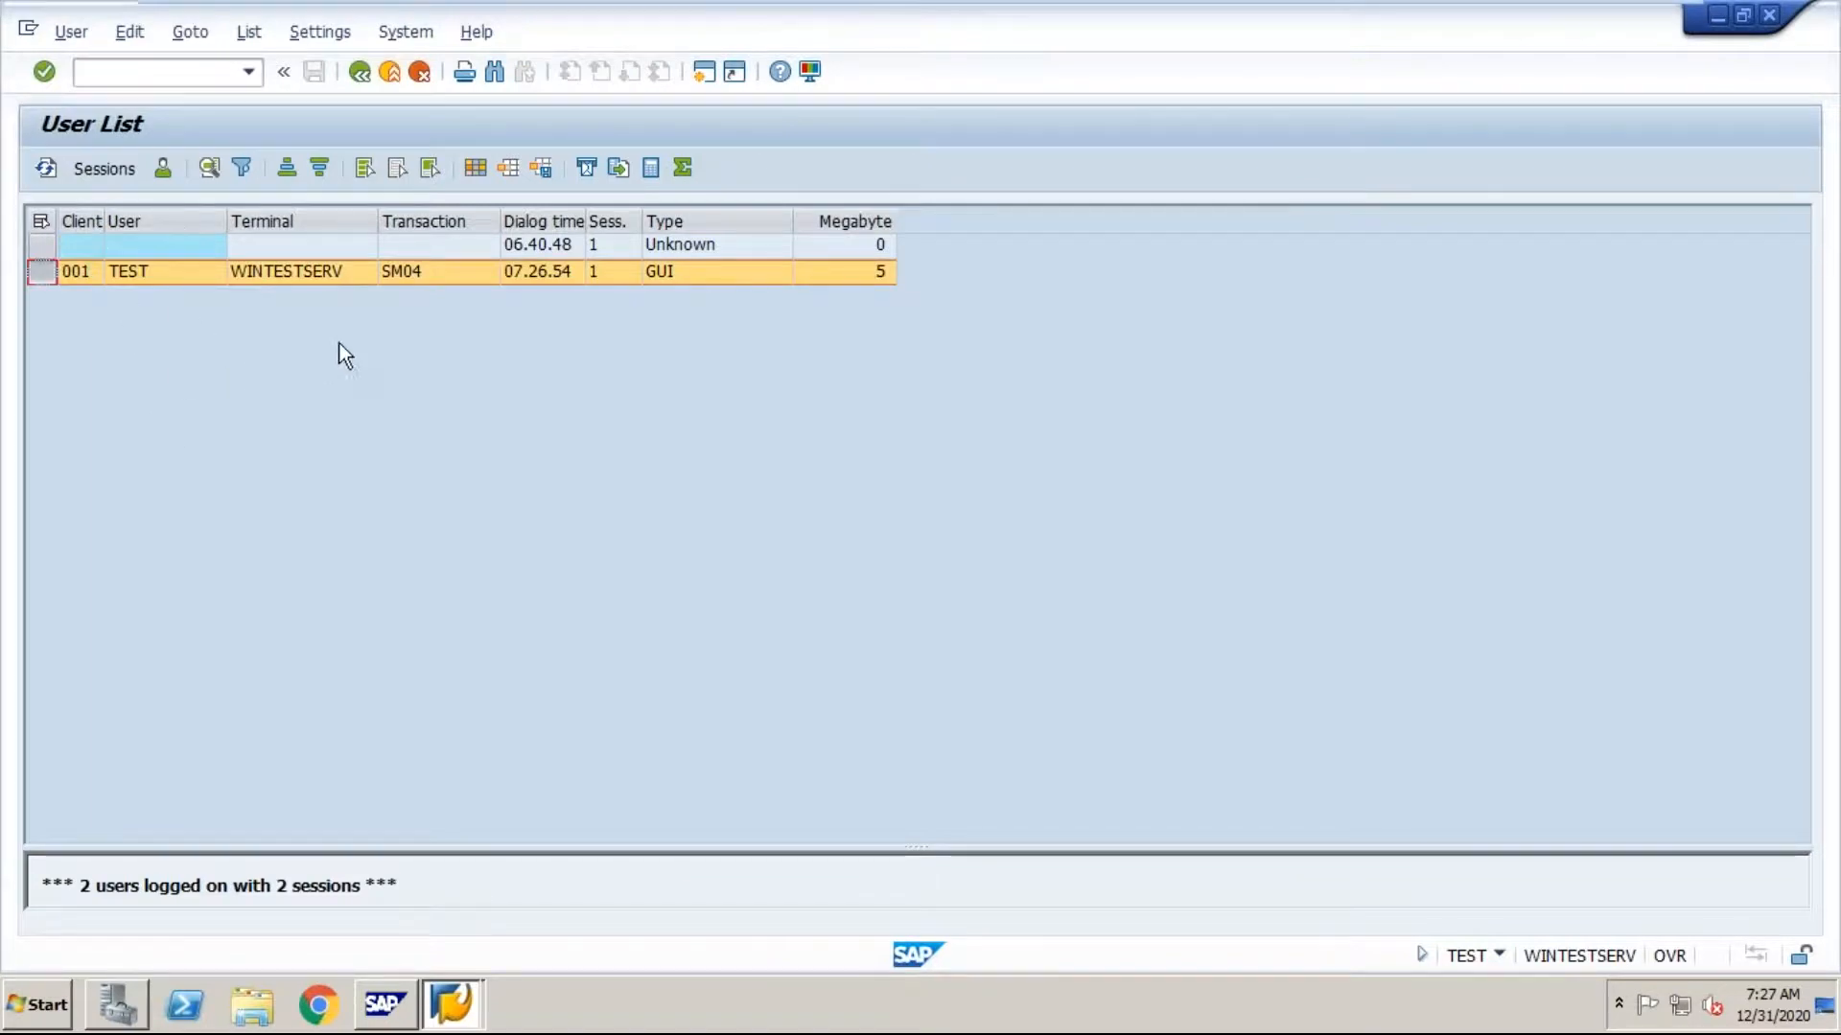
pyautogui.click(424, 269)
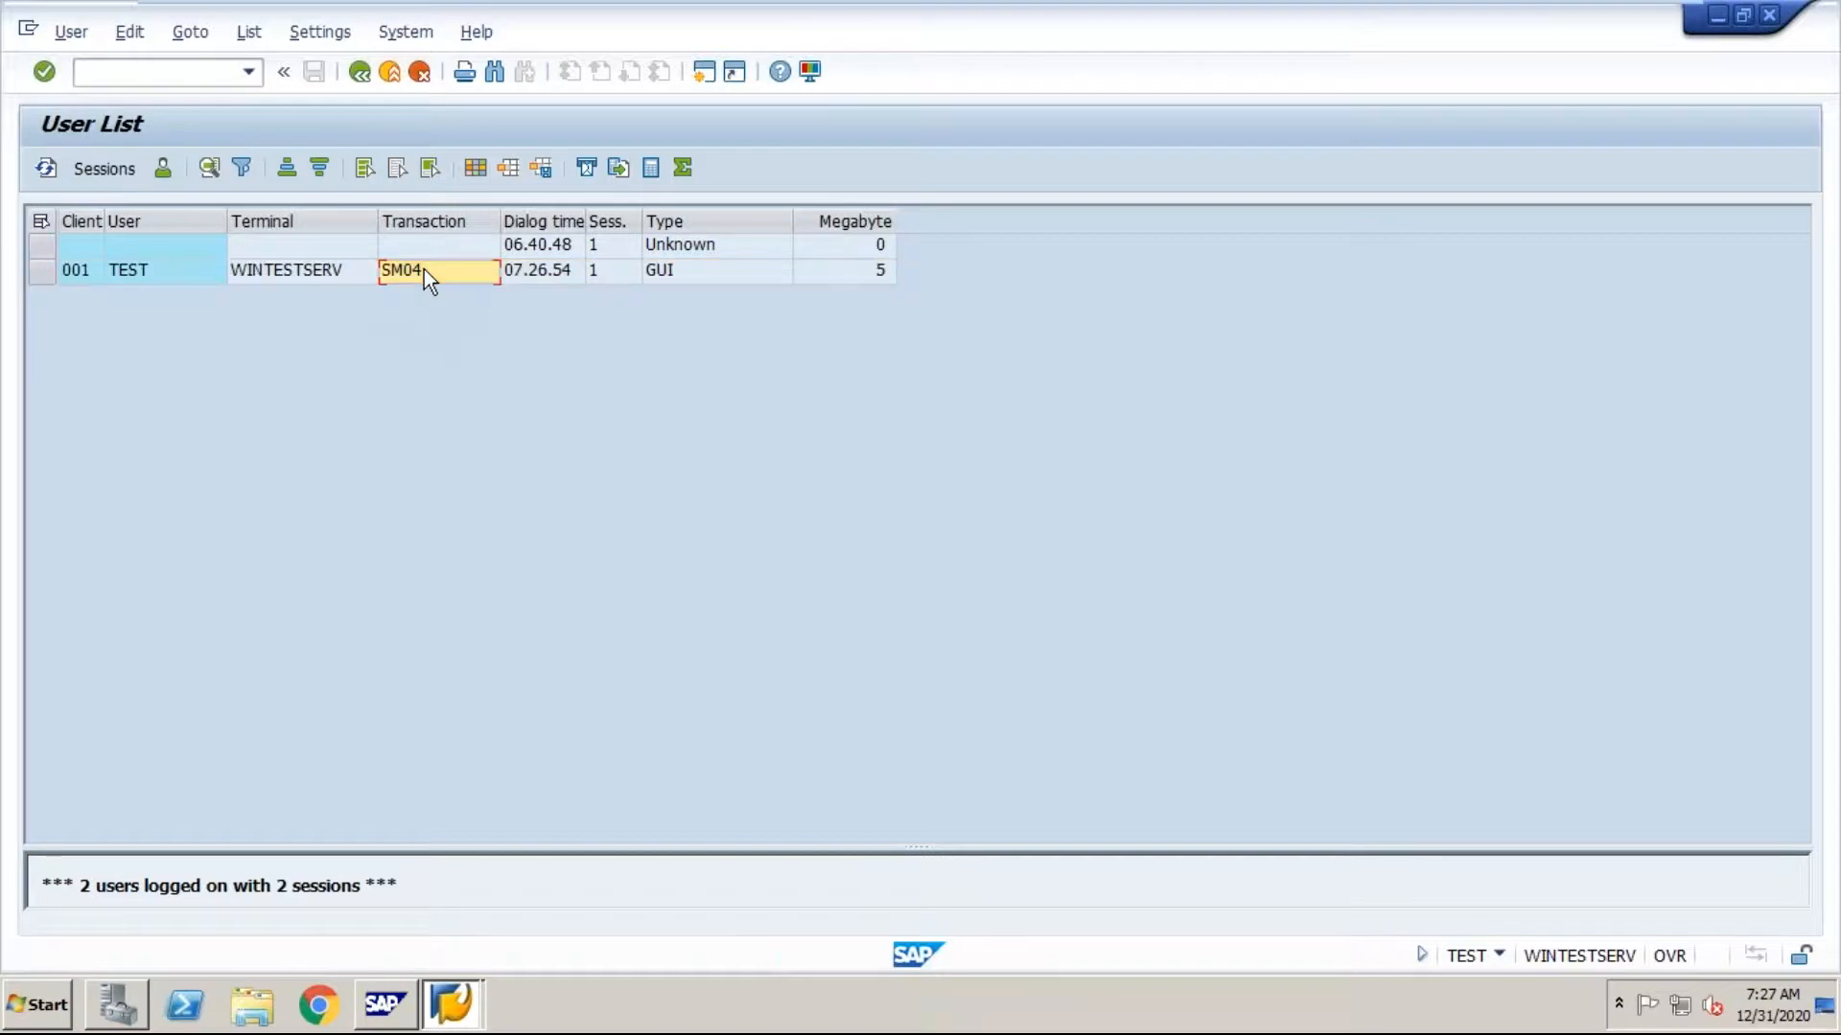
pyautogui.click(865, 274)
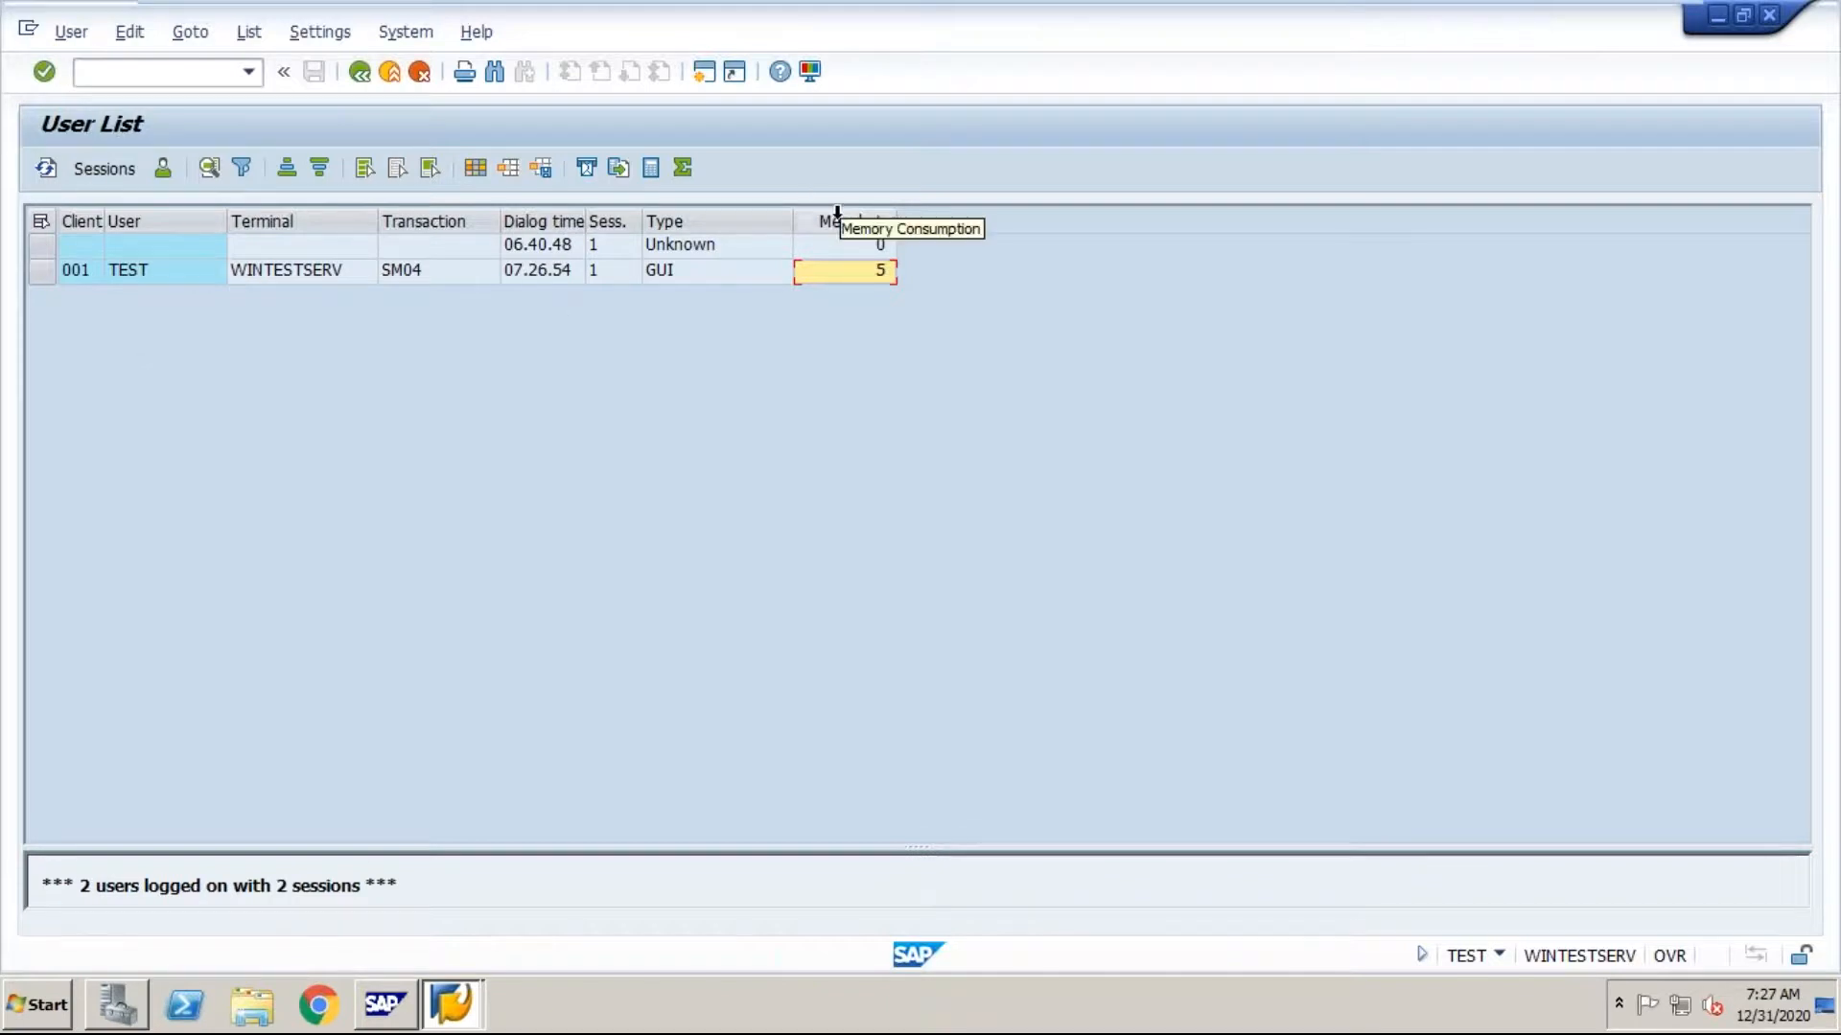
pyautogui.click(836, 219)
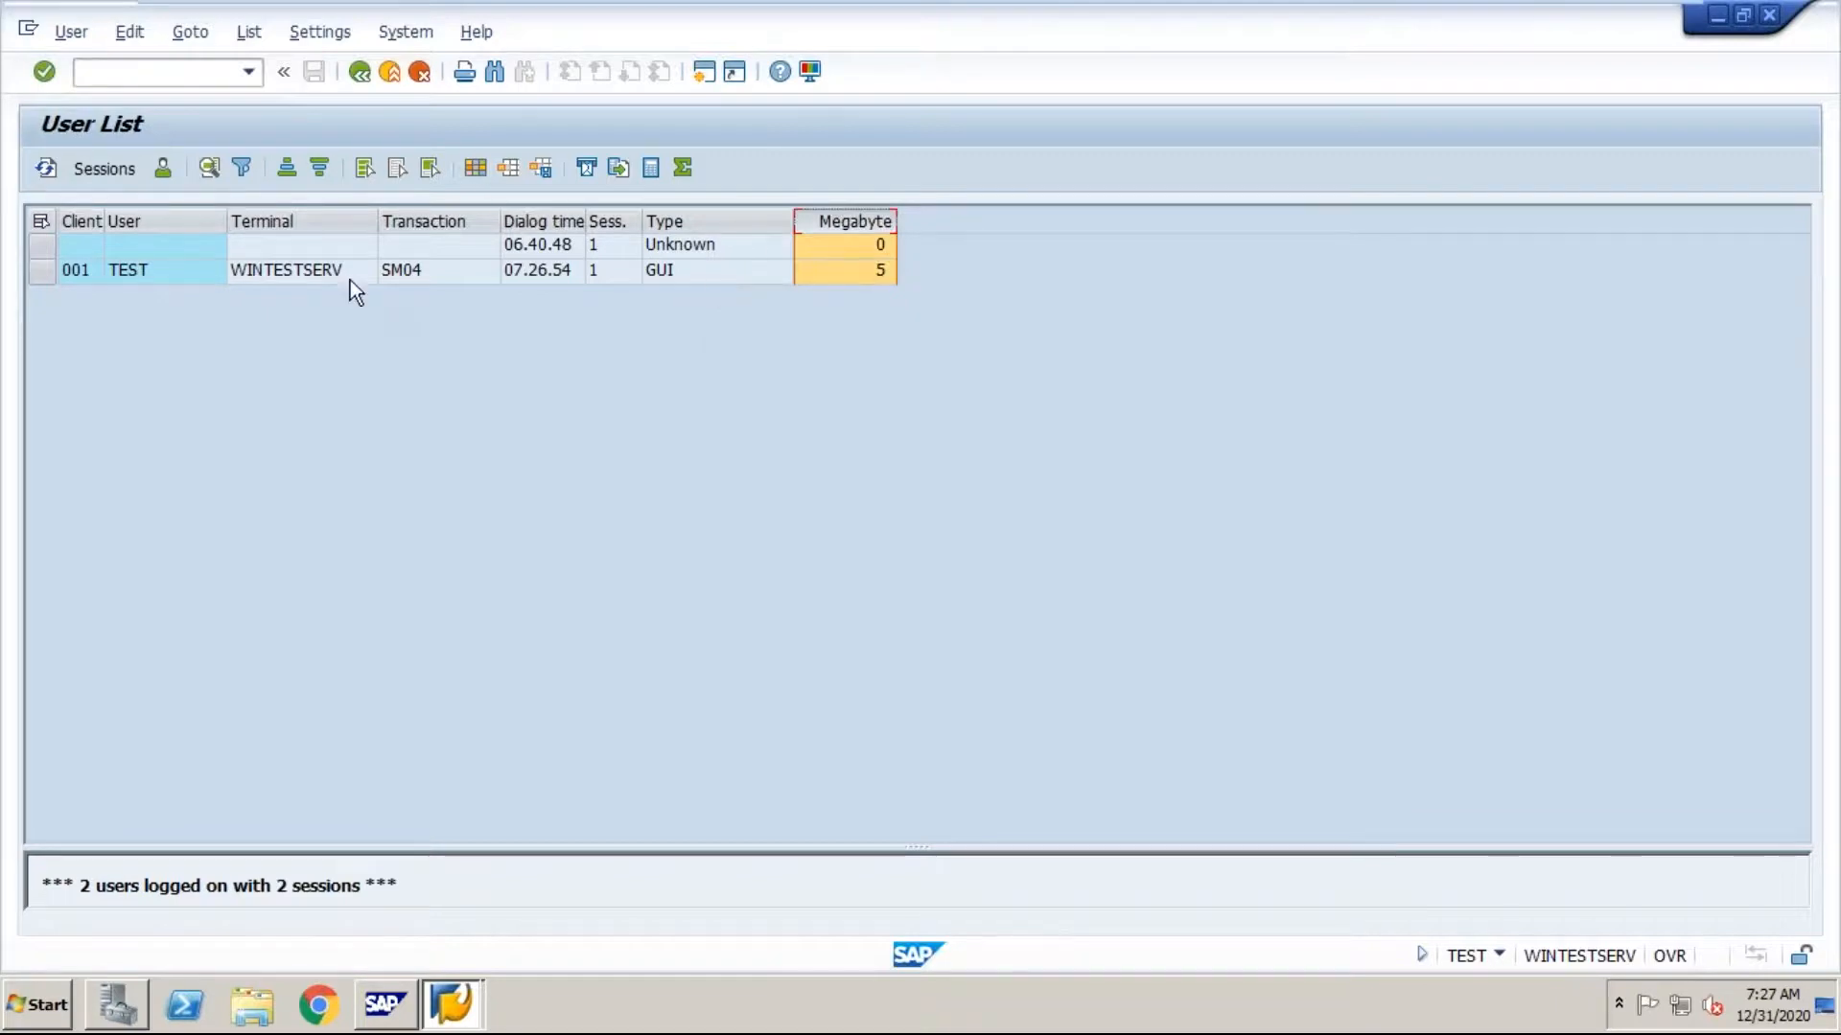
pyautogui.click(395, 272)
pyautogui.click(272, 270)
pyautogui.click(182, 282)
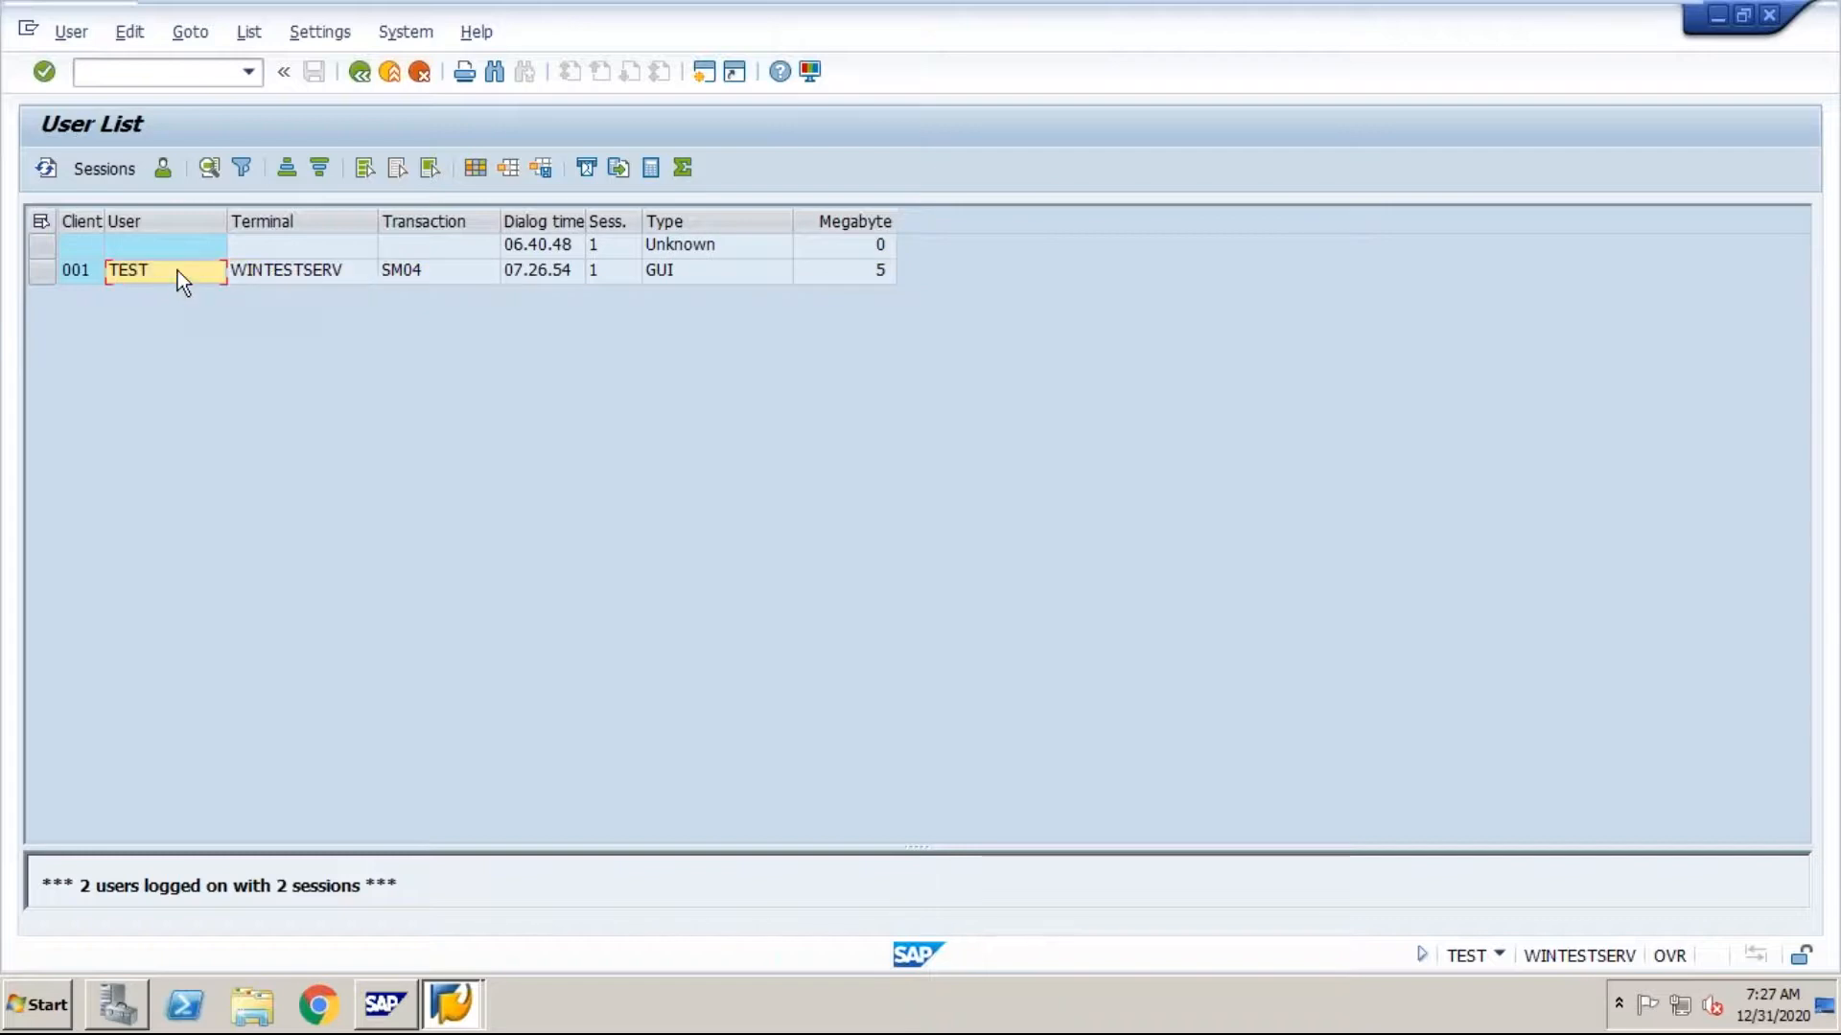
pyautogui.click(83, 278)
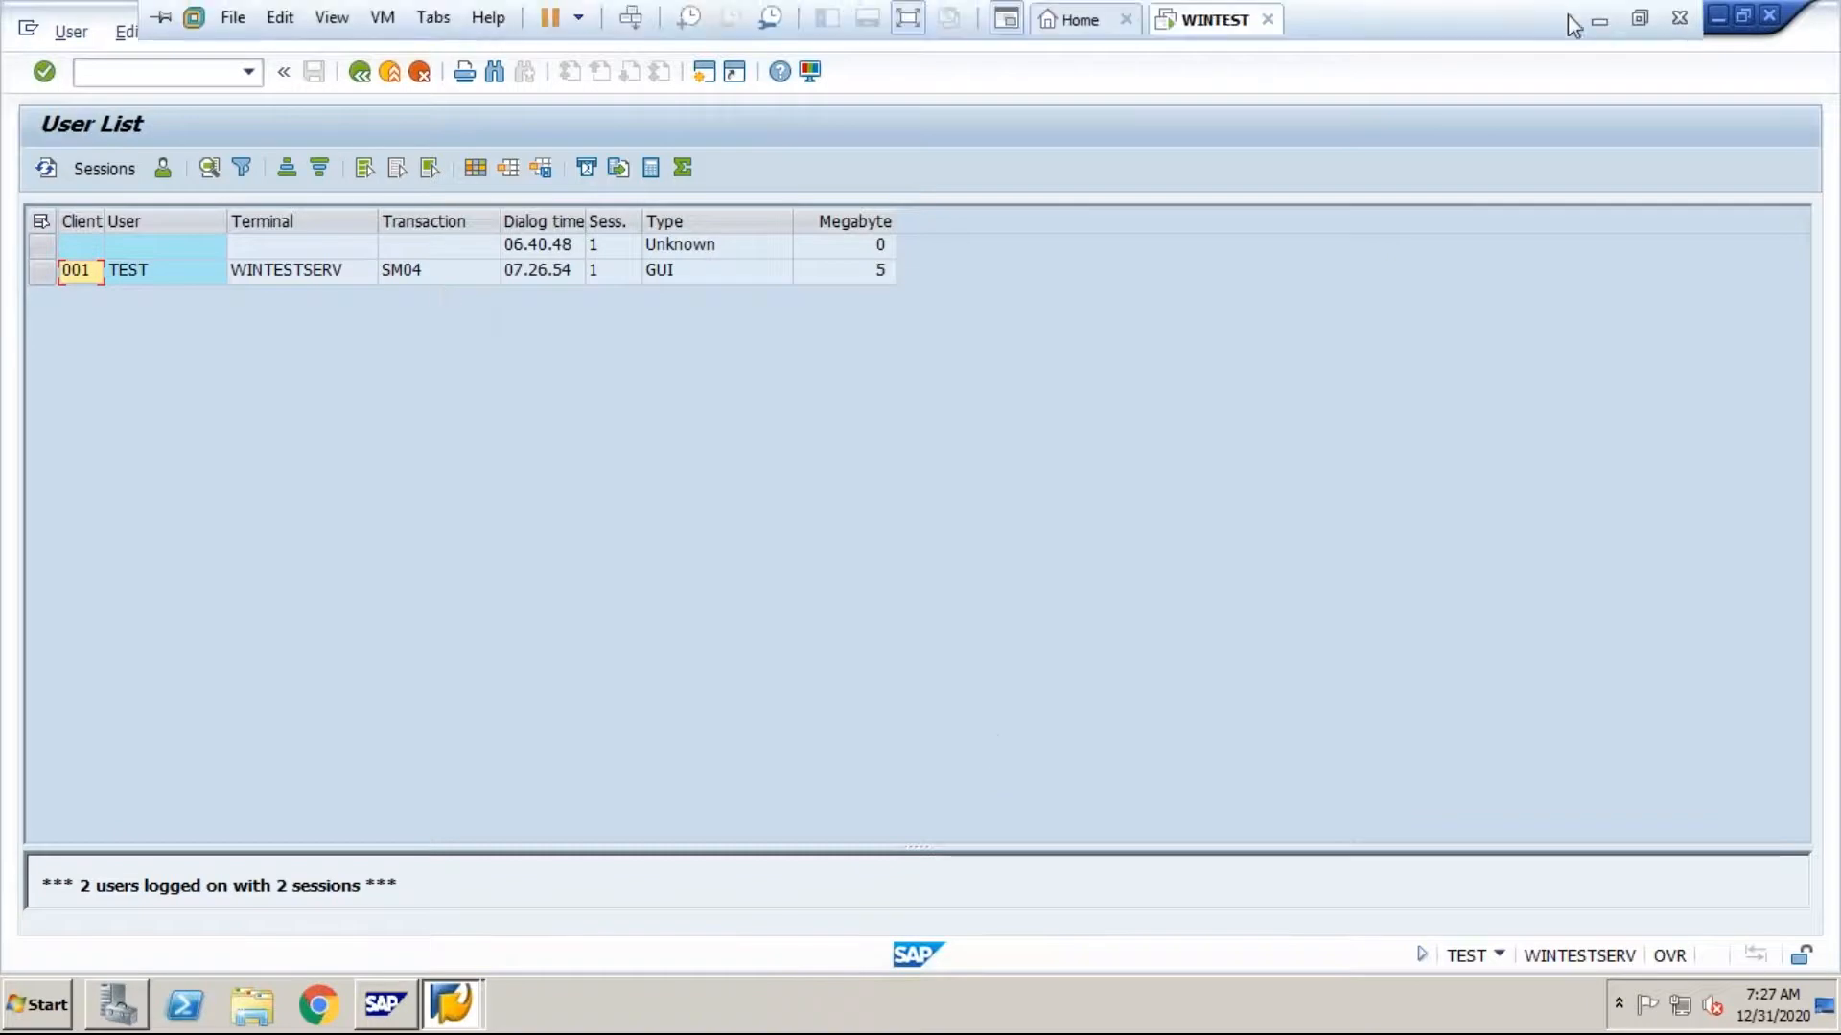
# Step: Check the AL08 entry in the Word notes, and open the list of all logged-on users in SAP with transaction AL08
pyautogui.click(1612, 30)
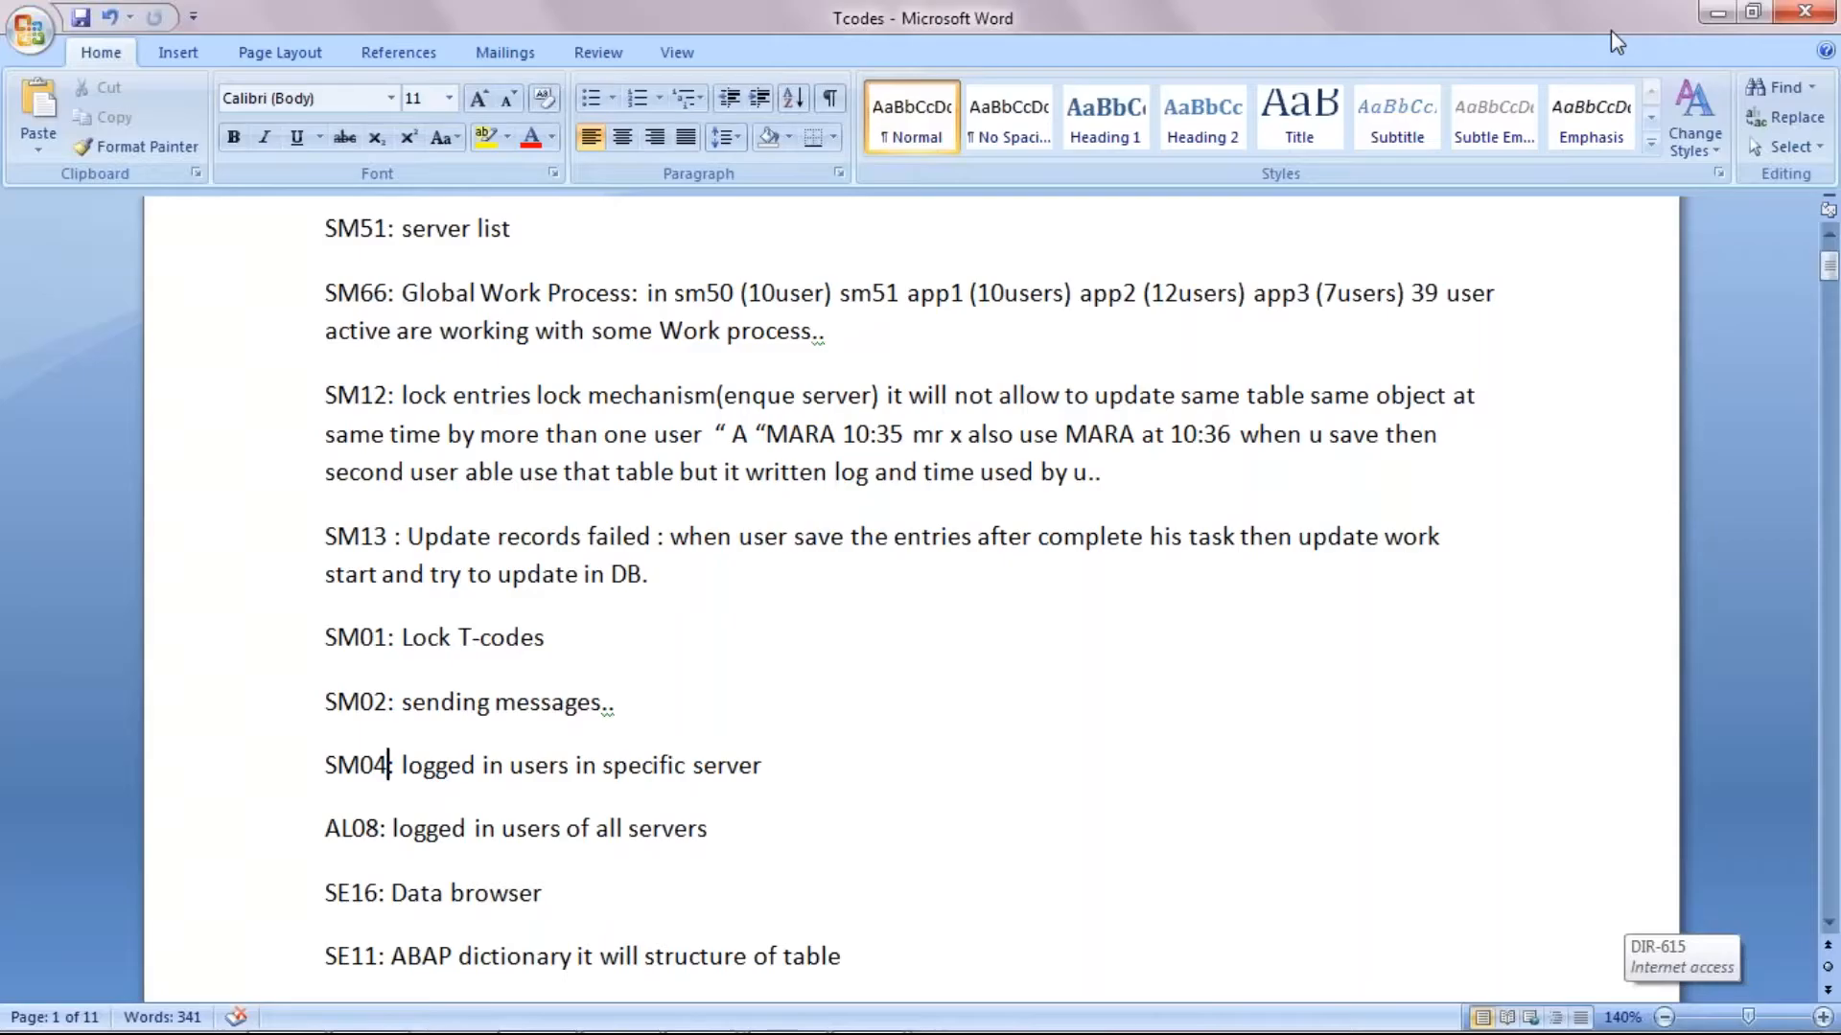
pyautogui.click(379, 830)
pyautogui.moveTo(800, 1018)
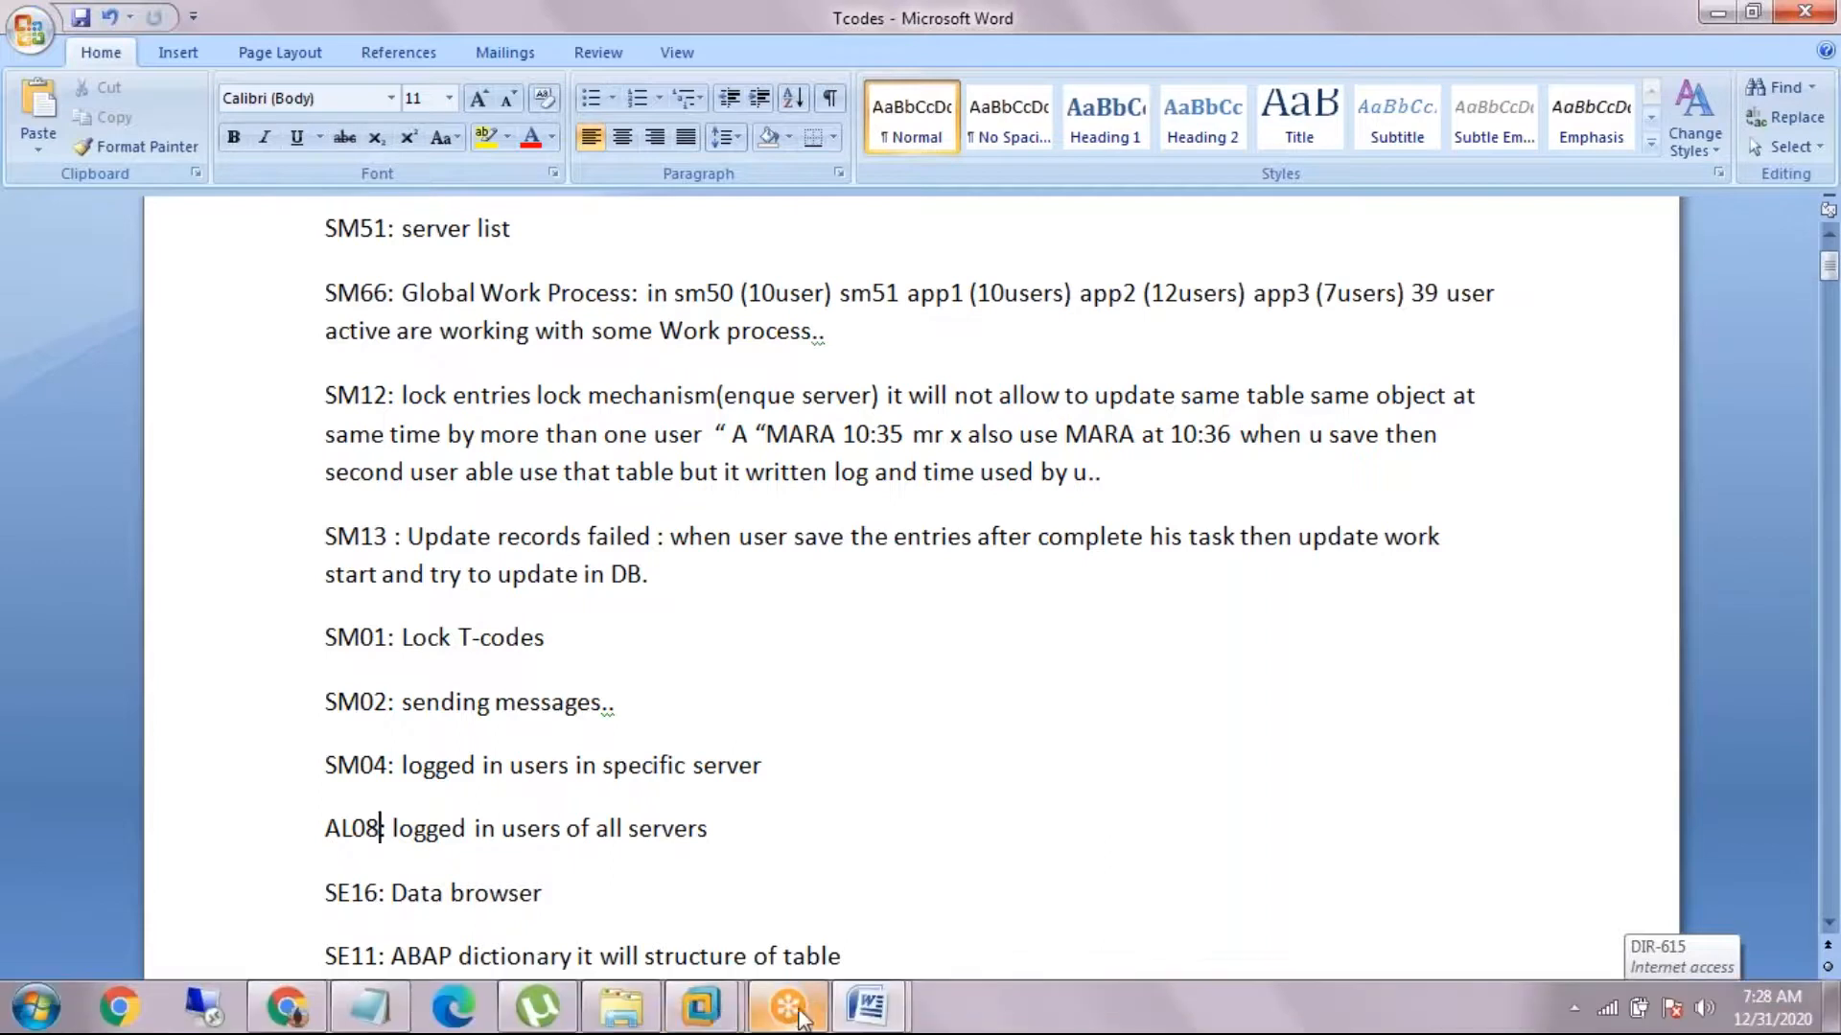
pyautogui.moveTo(721, 1019)
pyautogui.click(844, 834)
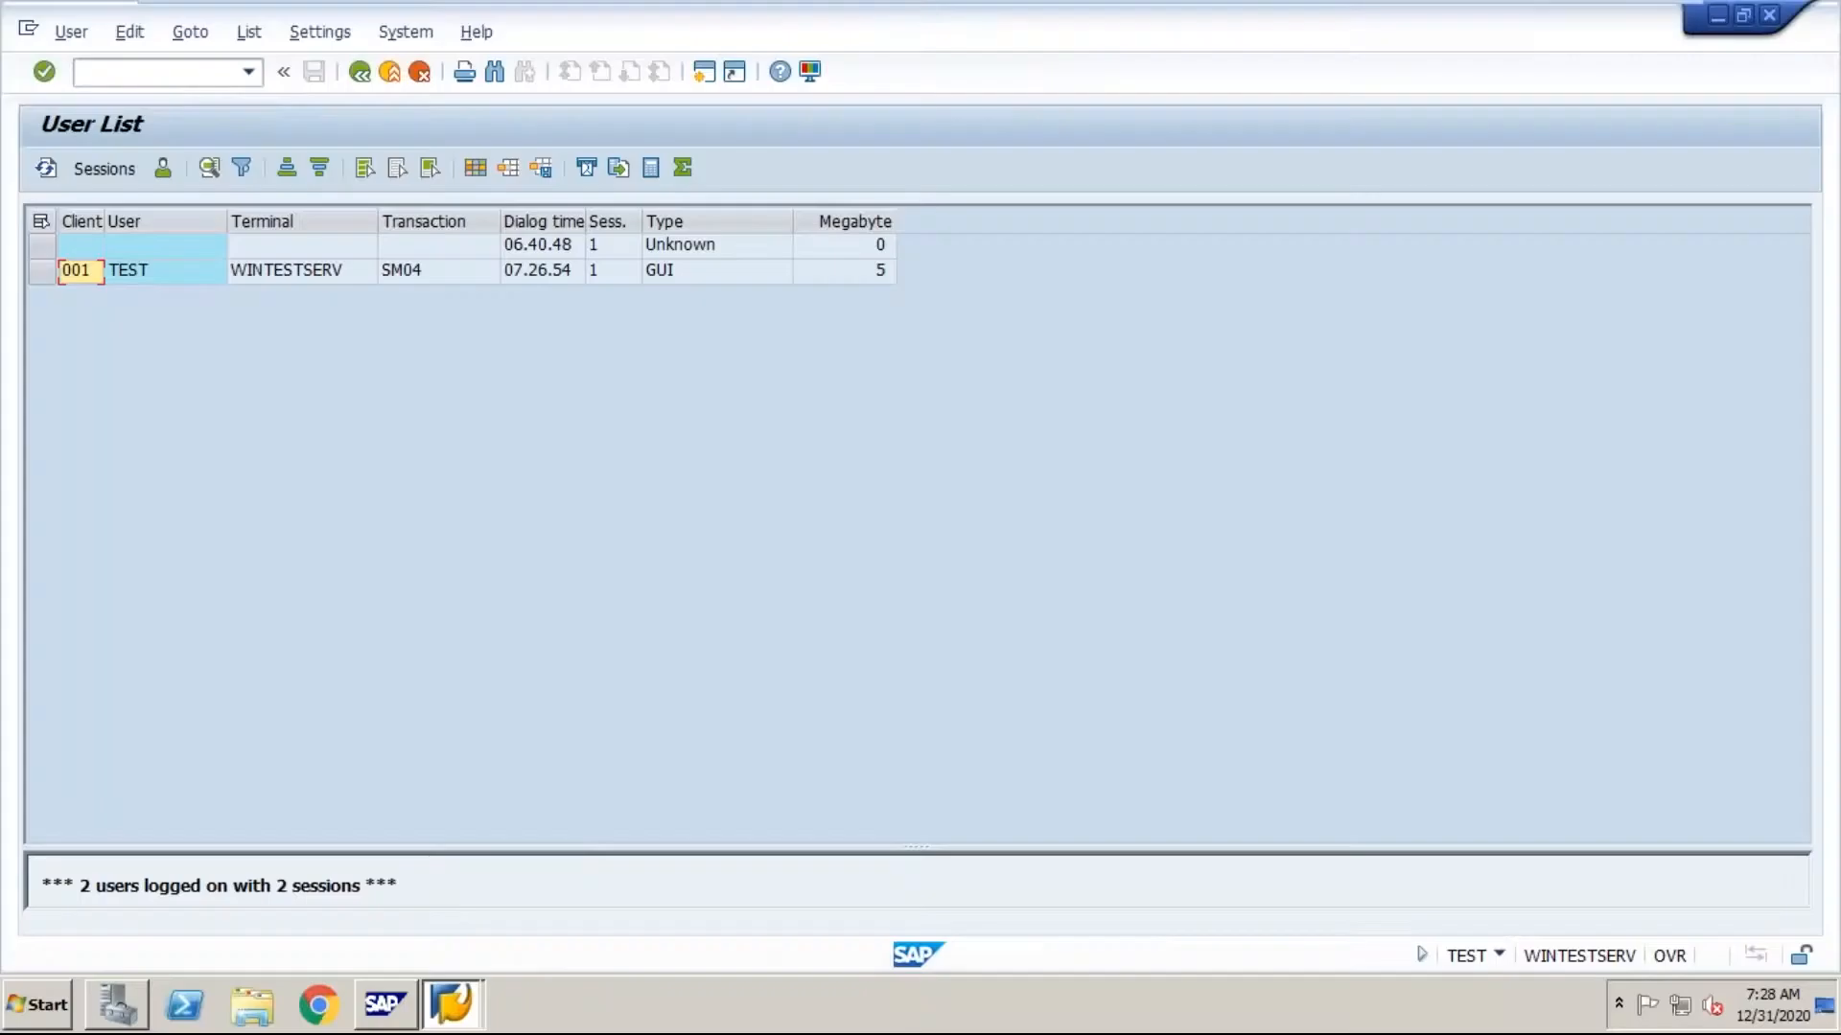
pyautogui.click(168, 69)
pyautogui.write('/nal08')
pyautogui.press('Return')
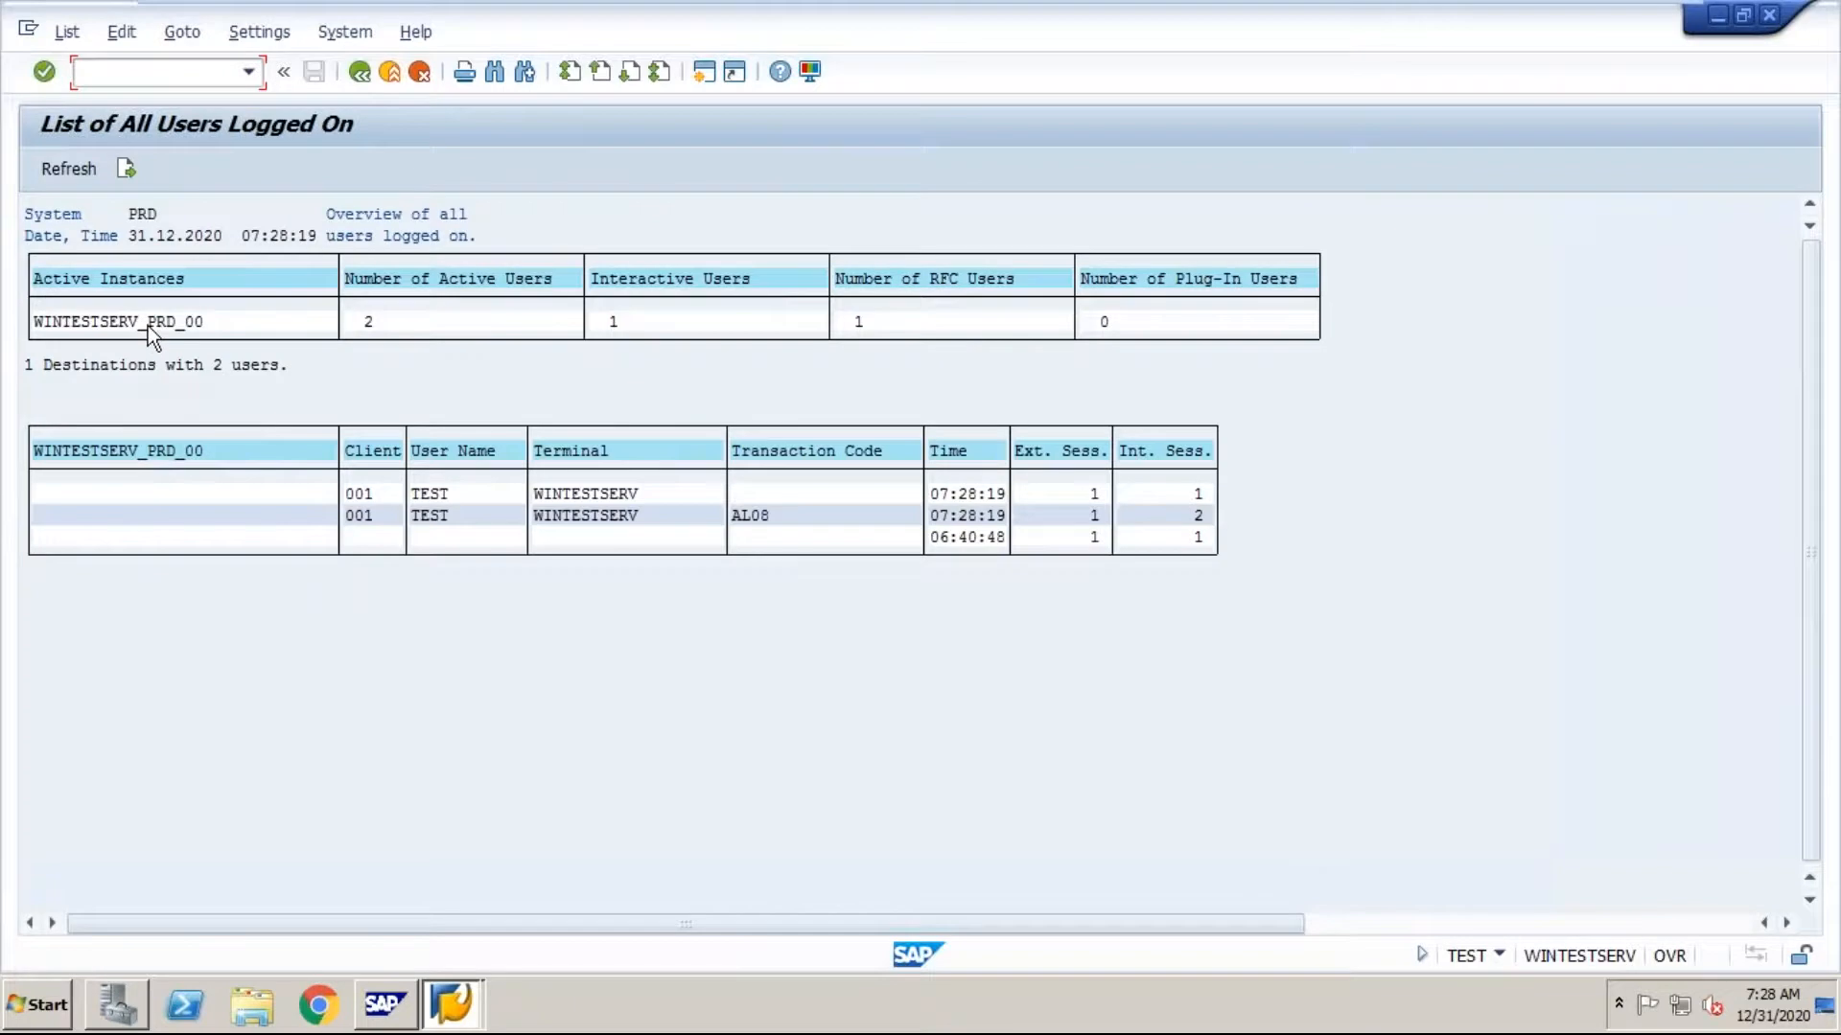
# Step: Examine the interactive and RFC user counts of the active instance, and return to the SE16 entry in the Word notes
pyautogui.click(176, 491)
pyautogui.click(613, 321)
pyautogui.click(865, 324)
pyautogui.moveTo(1594, 17)
pyautogui.click(1597, 17)
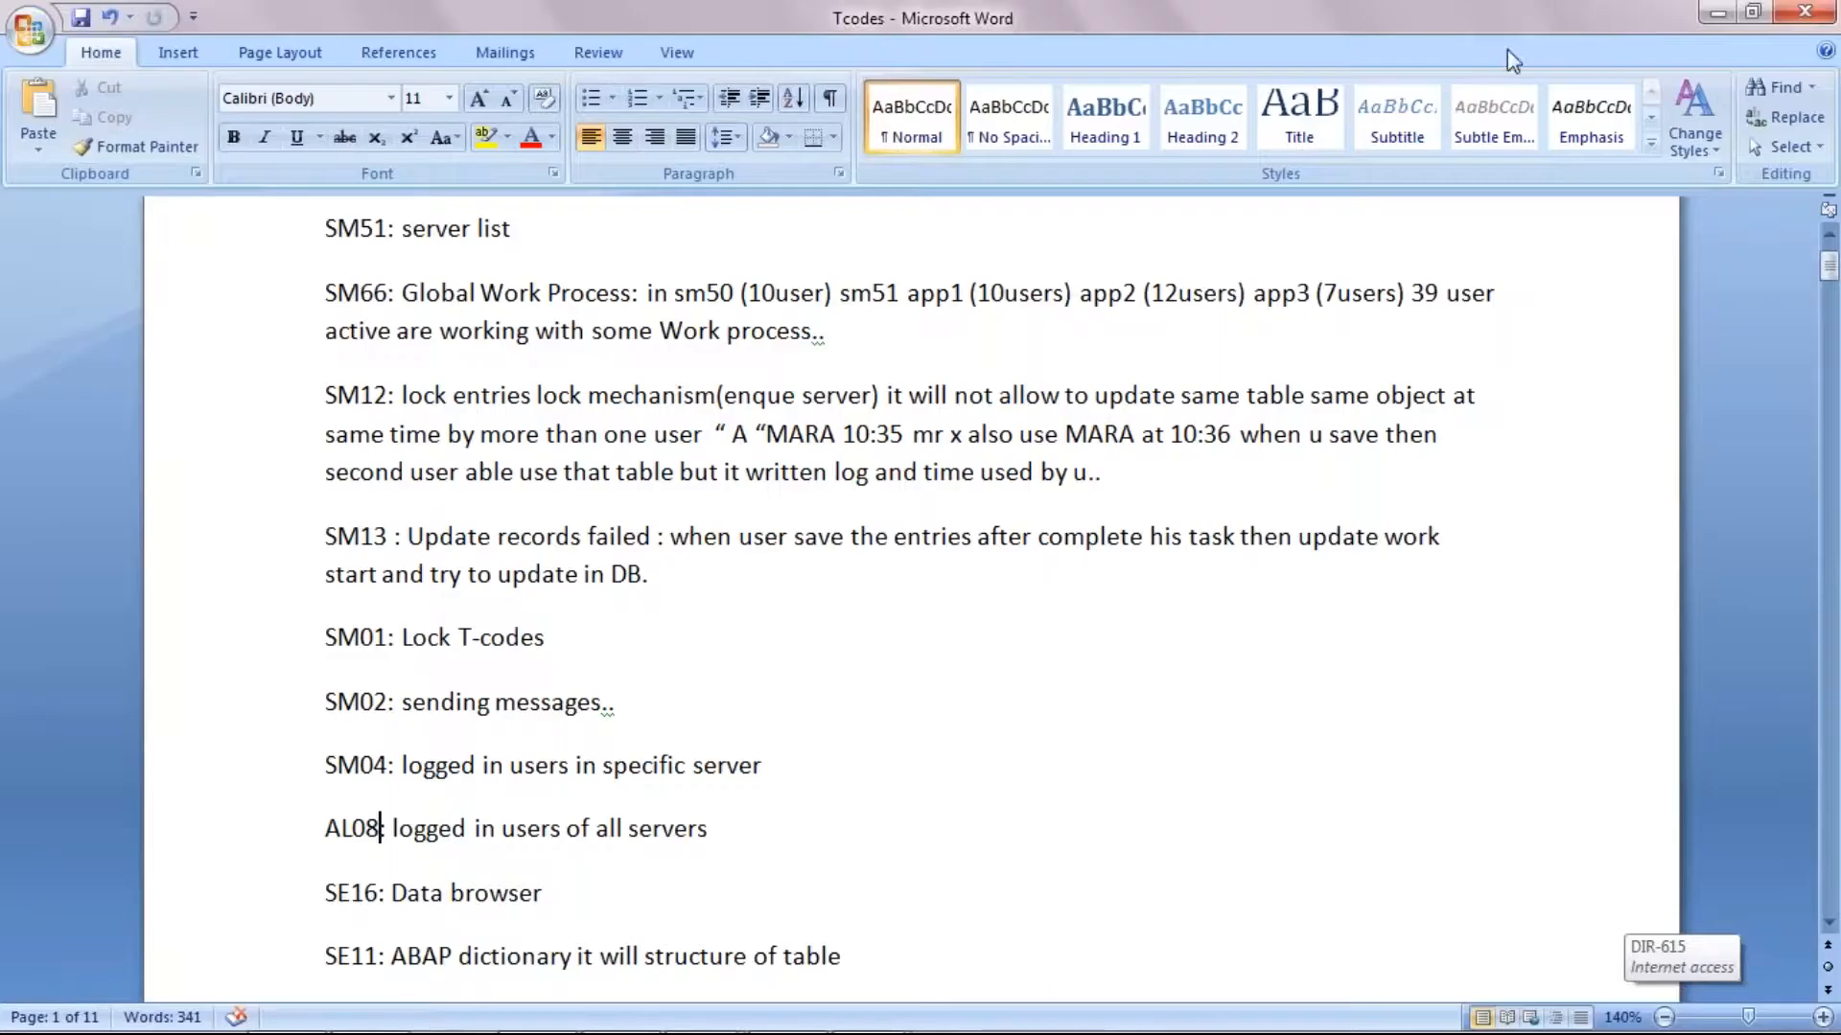
pyautogui.click(381, 892)
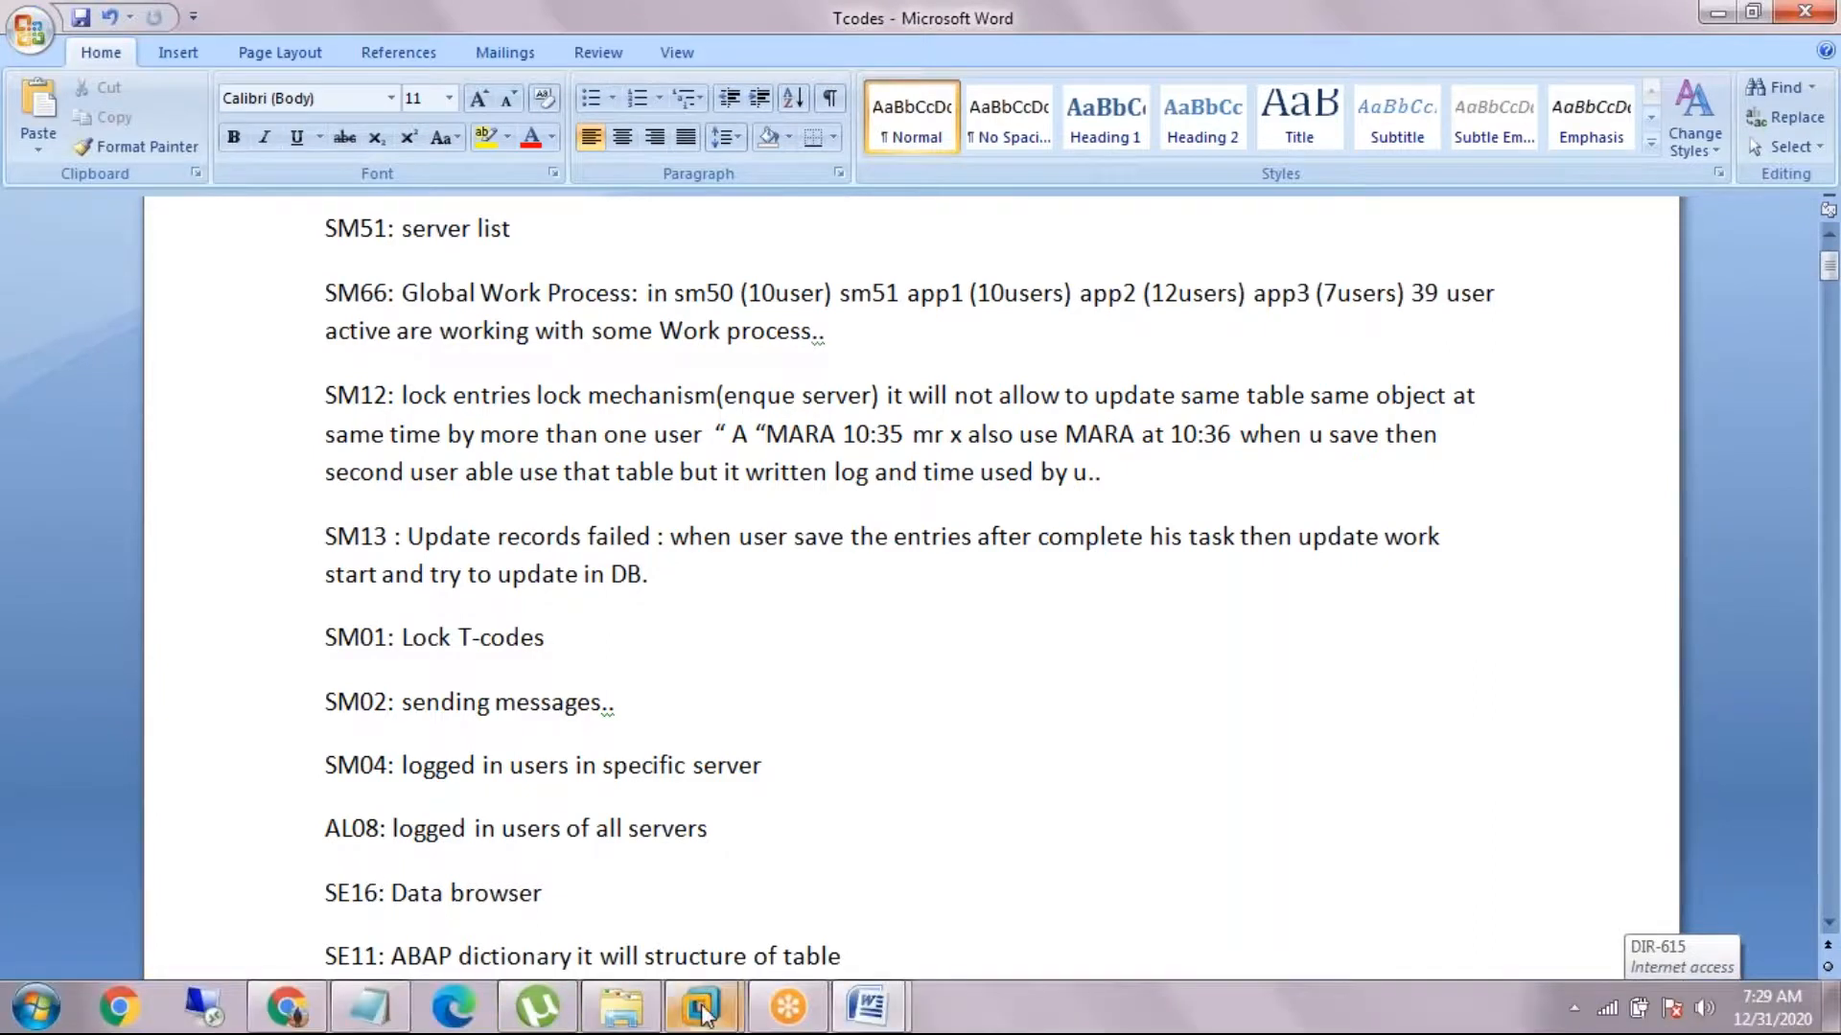
# Step: Switch to the WINTEST machine's SAP session and open the Data Browser with transaction SE16
pyautogui.click(703, 1008)
pyautogui.click(851, 844)
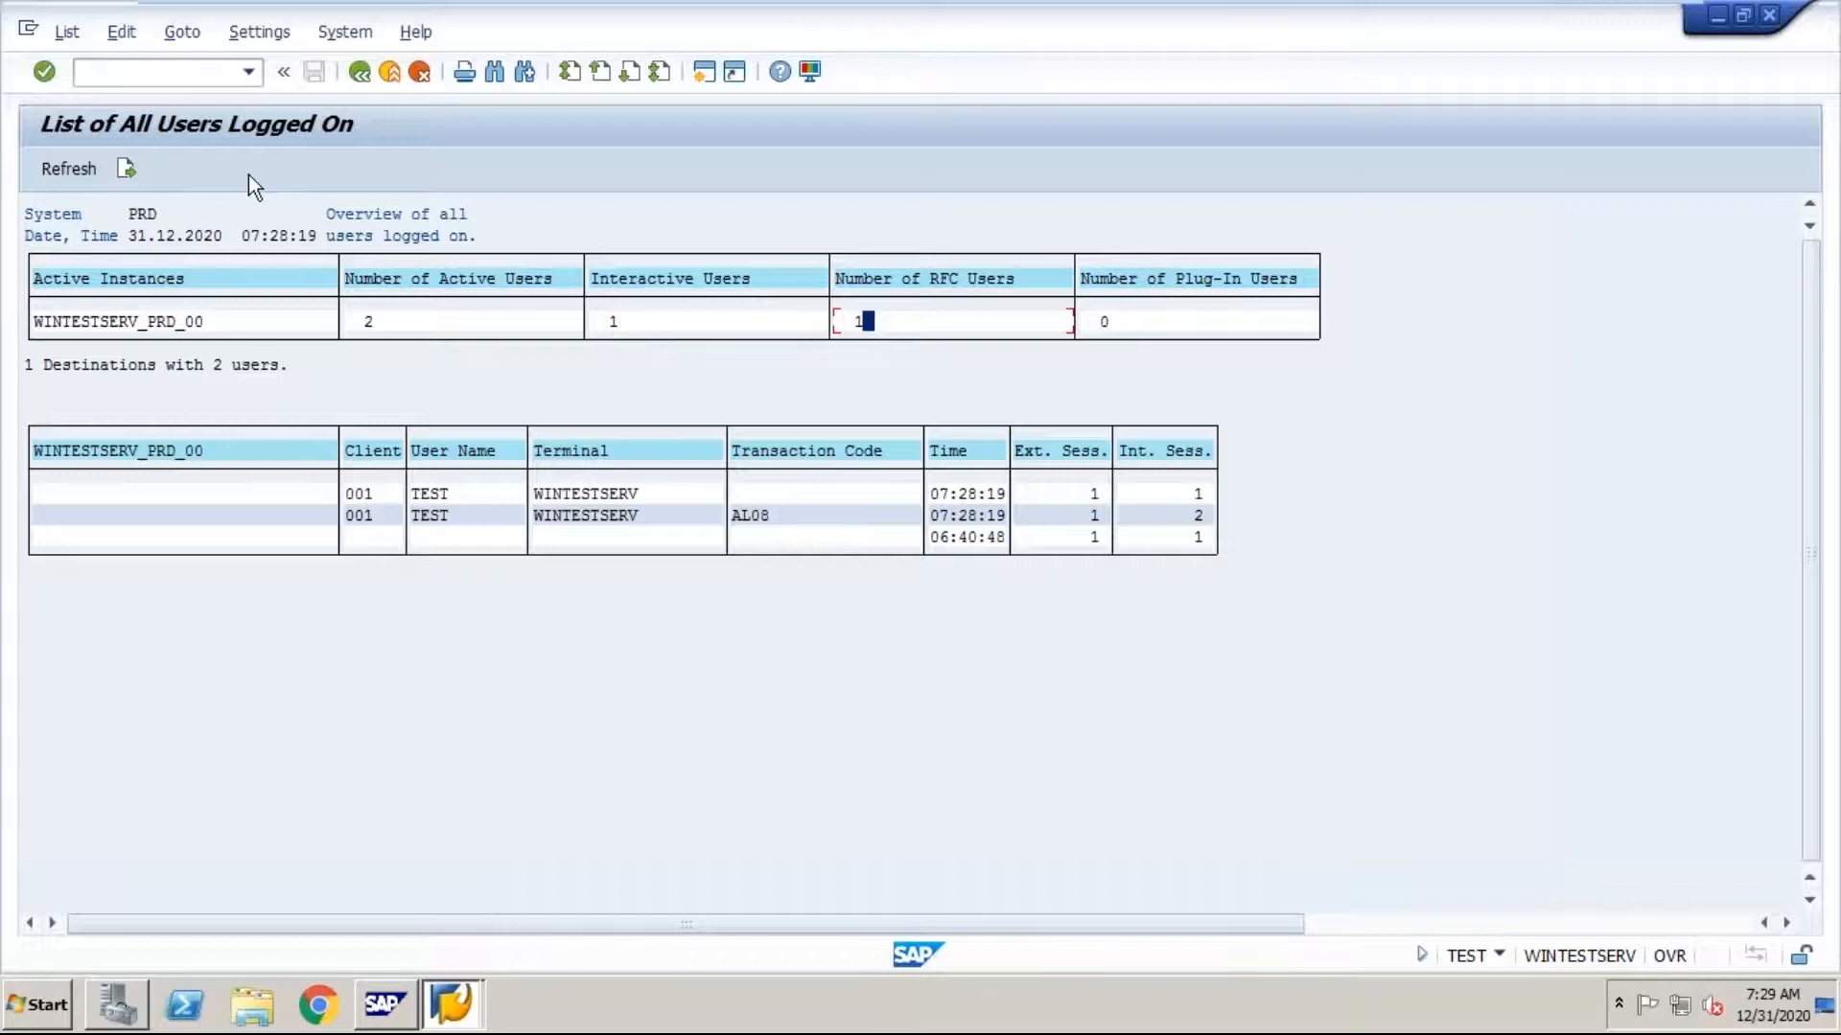
pyautogui.click(159, 71)
pyautogui.write('/nse16')
pyautogui.press('Return')
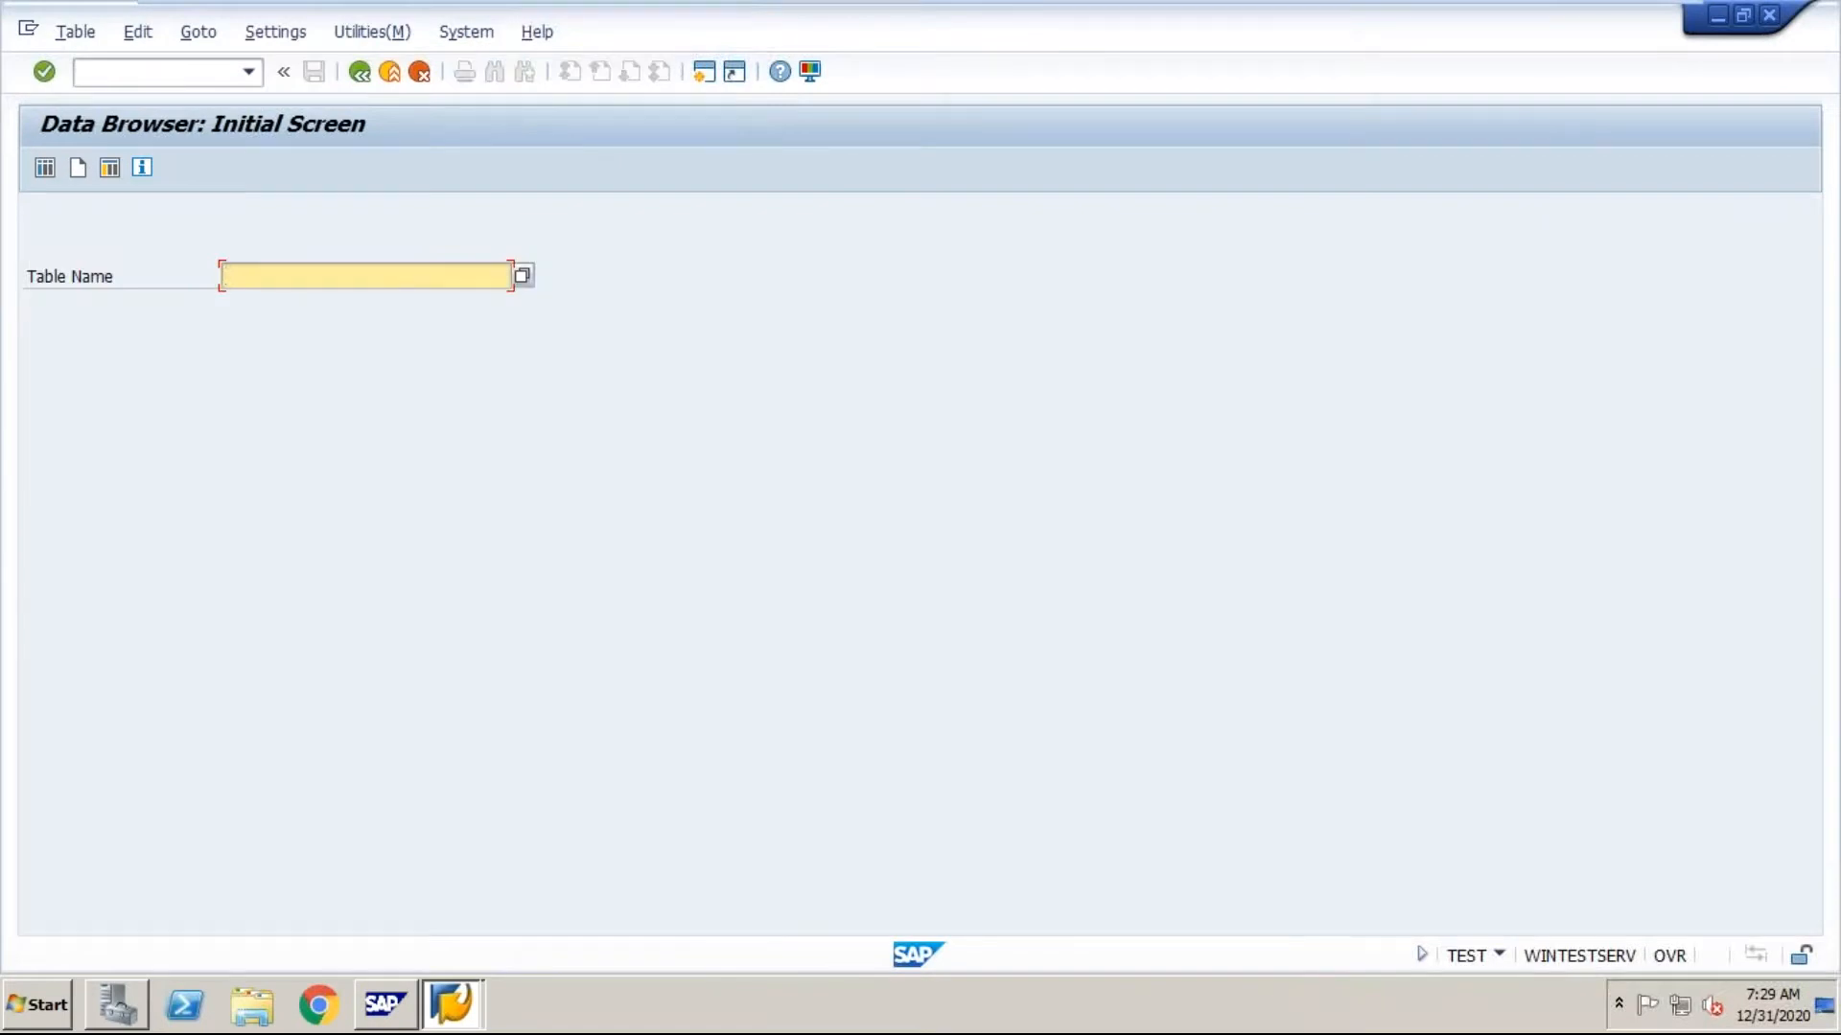
# Step: Enter E070 as the table name in the Data Browser and open the table's selection screen
pyautogui.write('eo70')
pyautogui.press('Return')
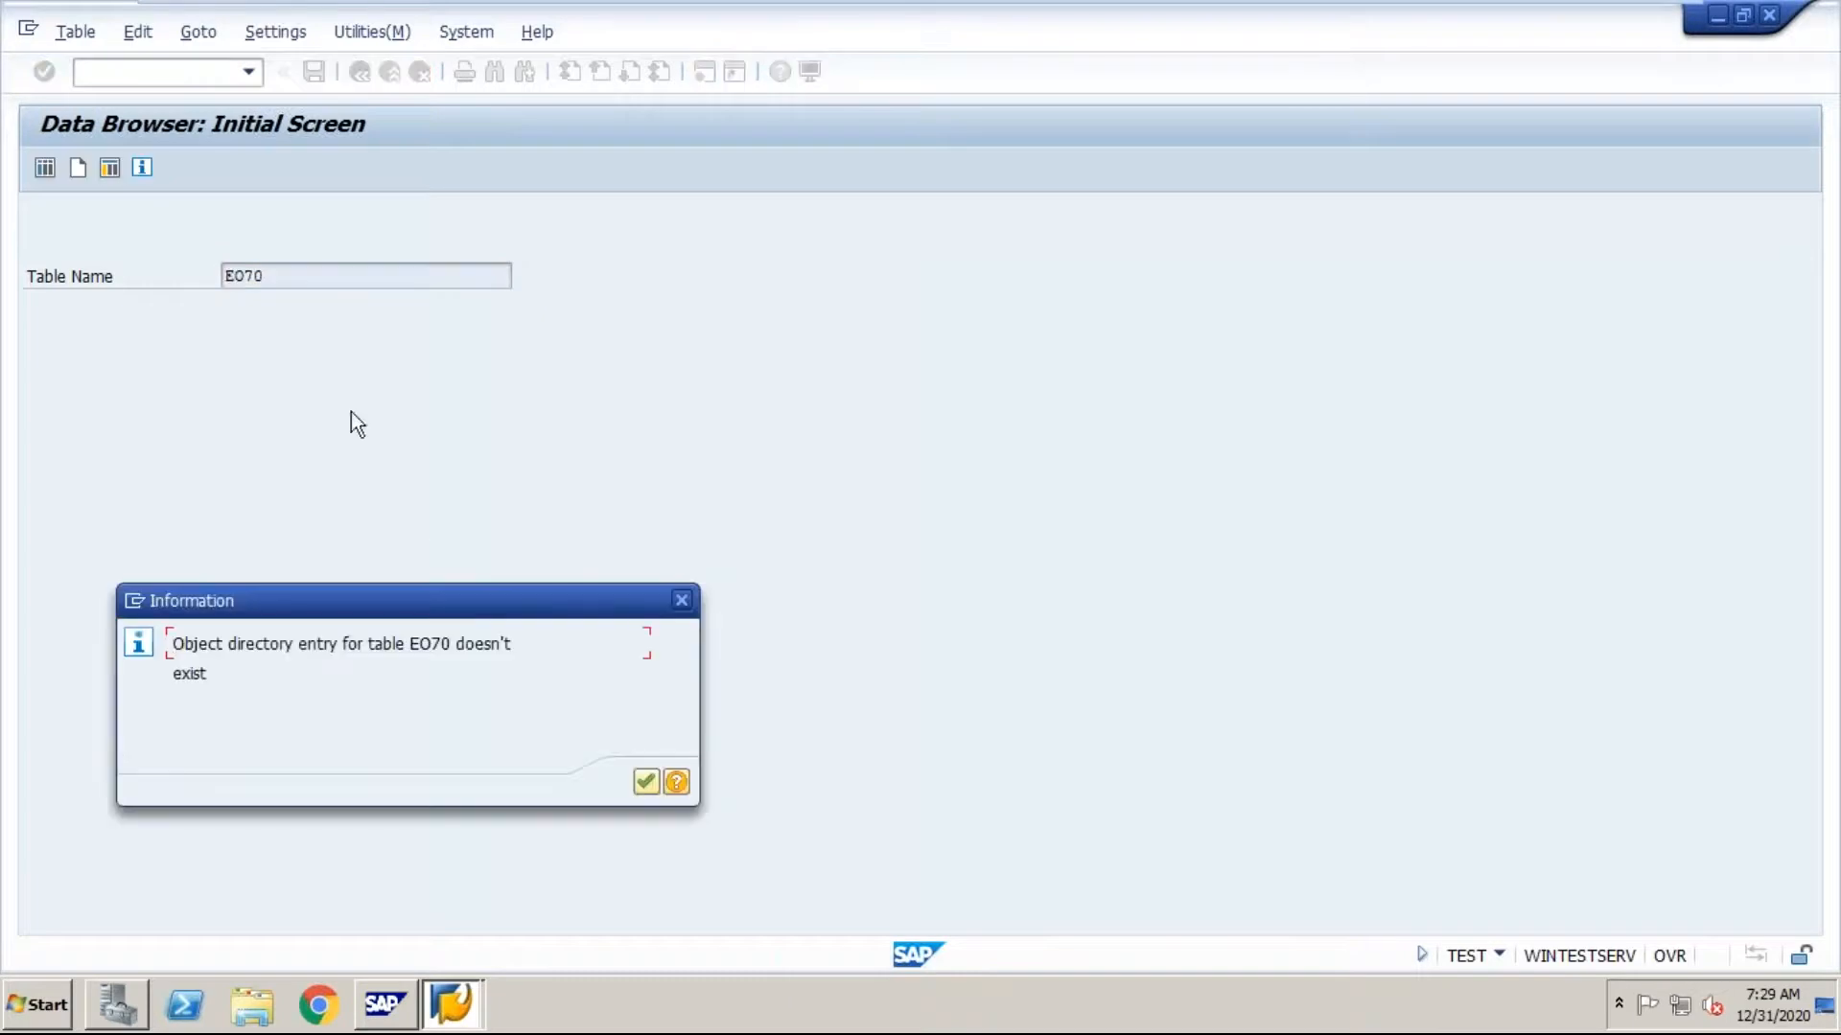
pyautogui.click(646, 784)
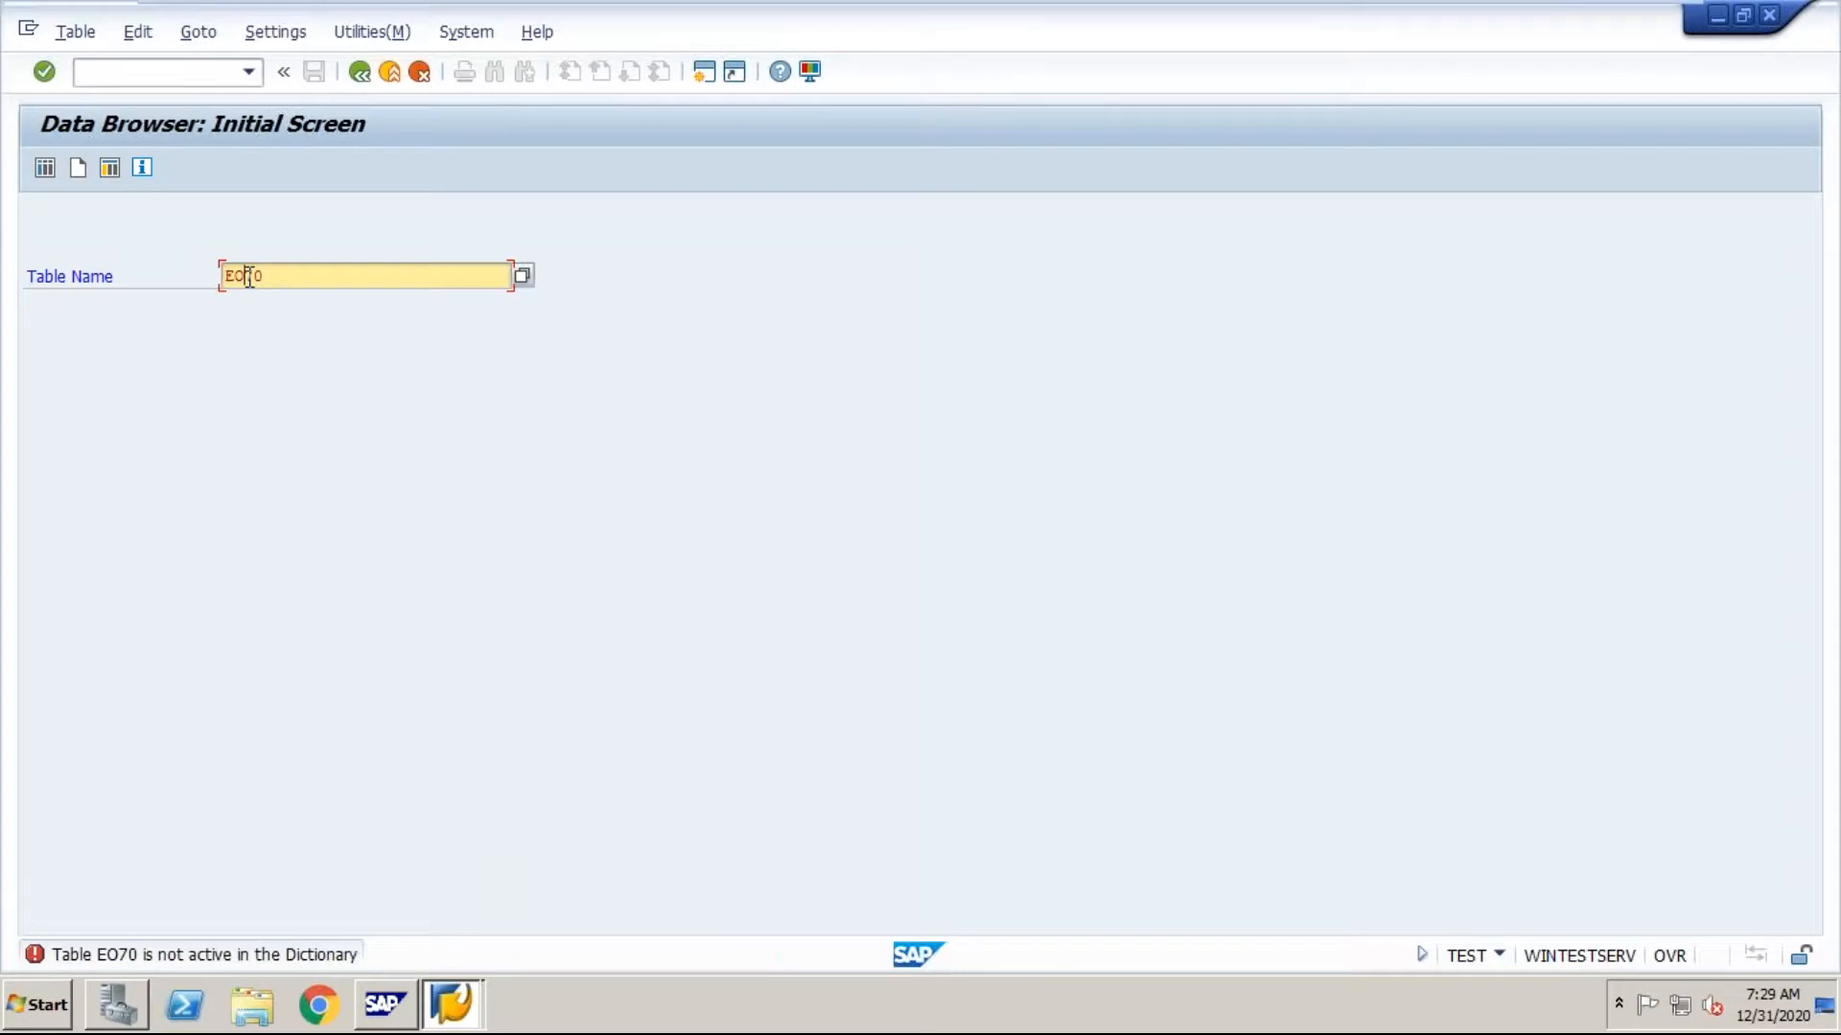
pyautogui.press('BackSpace')
pyautogui.press('BackSpace')
pyautogui.press('BackSpace')
pyautogui.write('070')
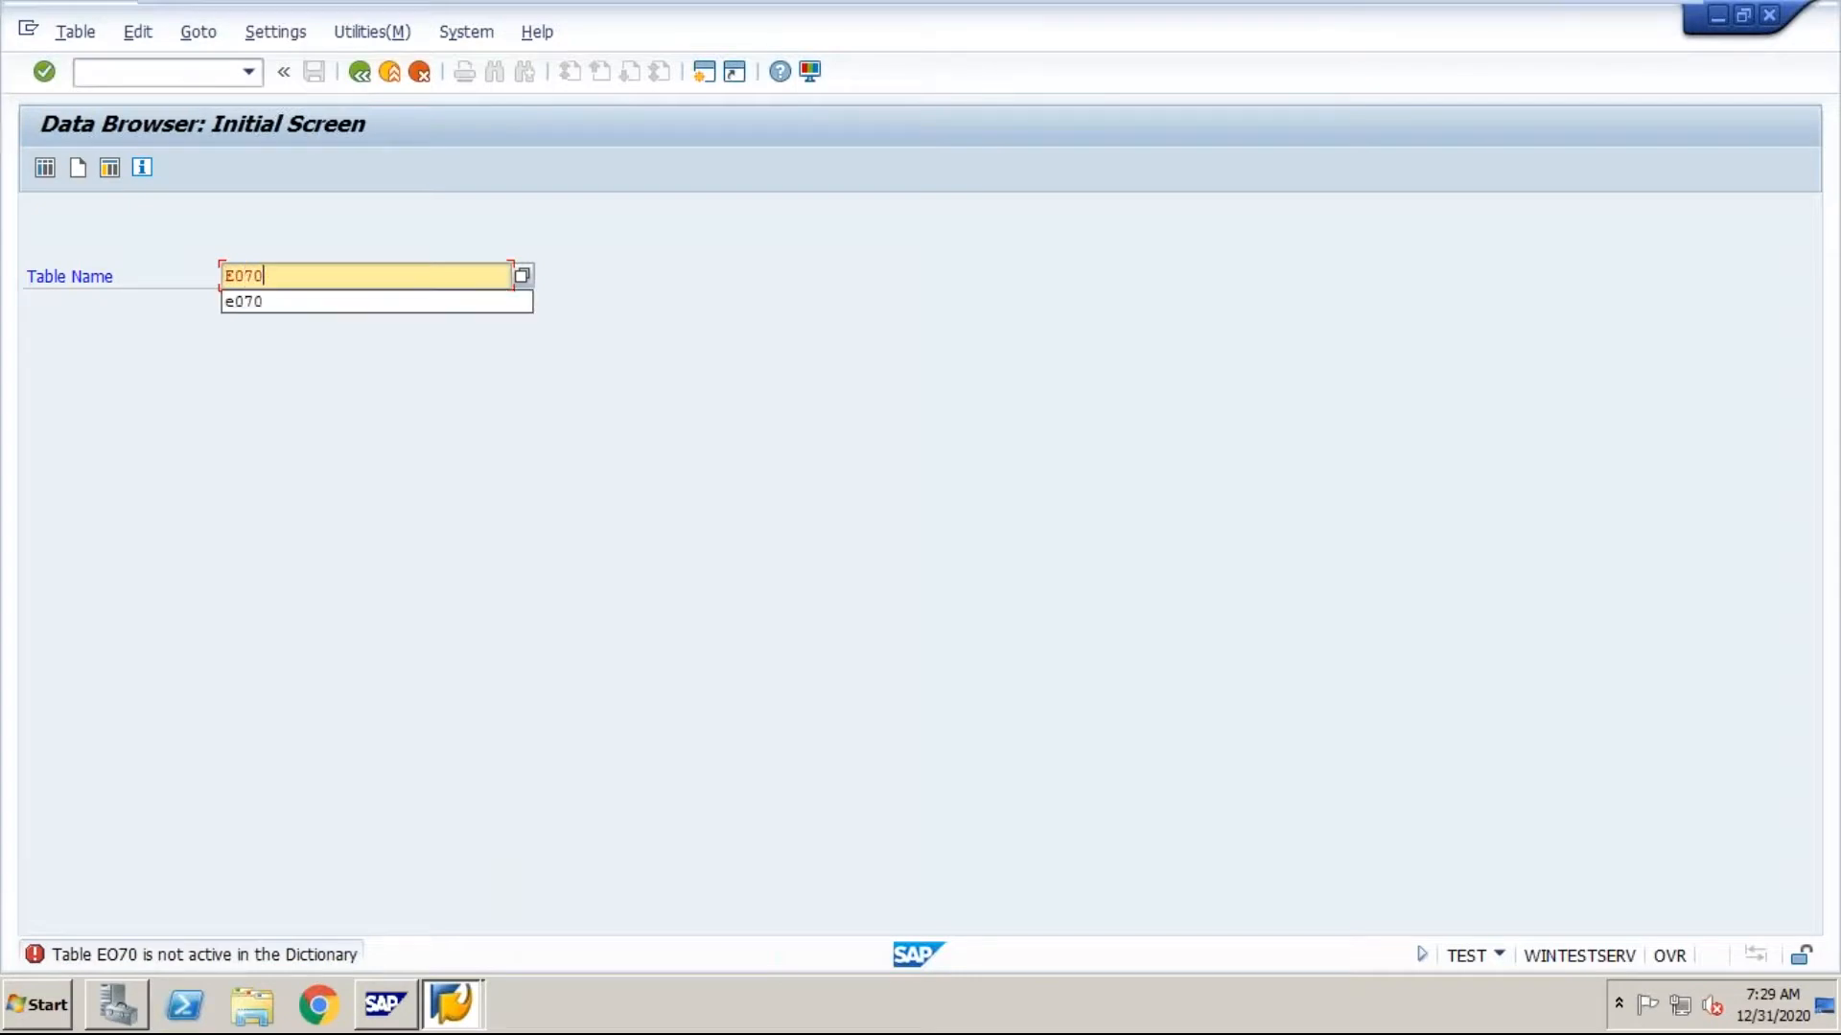
pyautogui.click(300, 275)
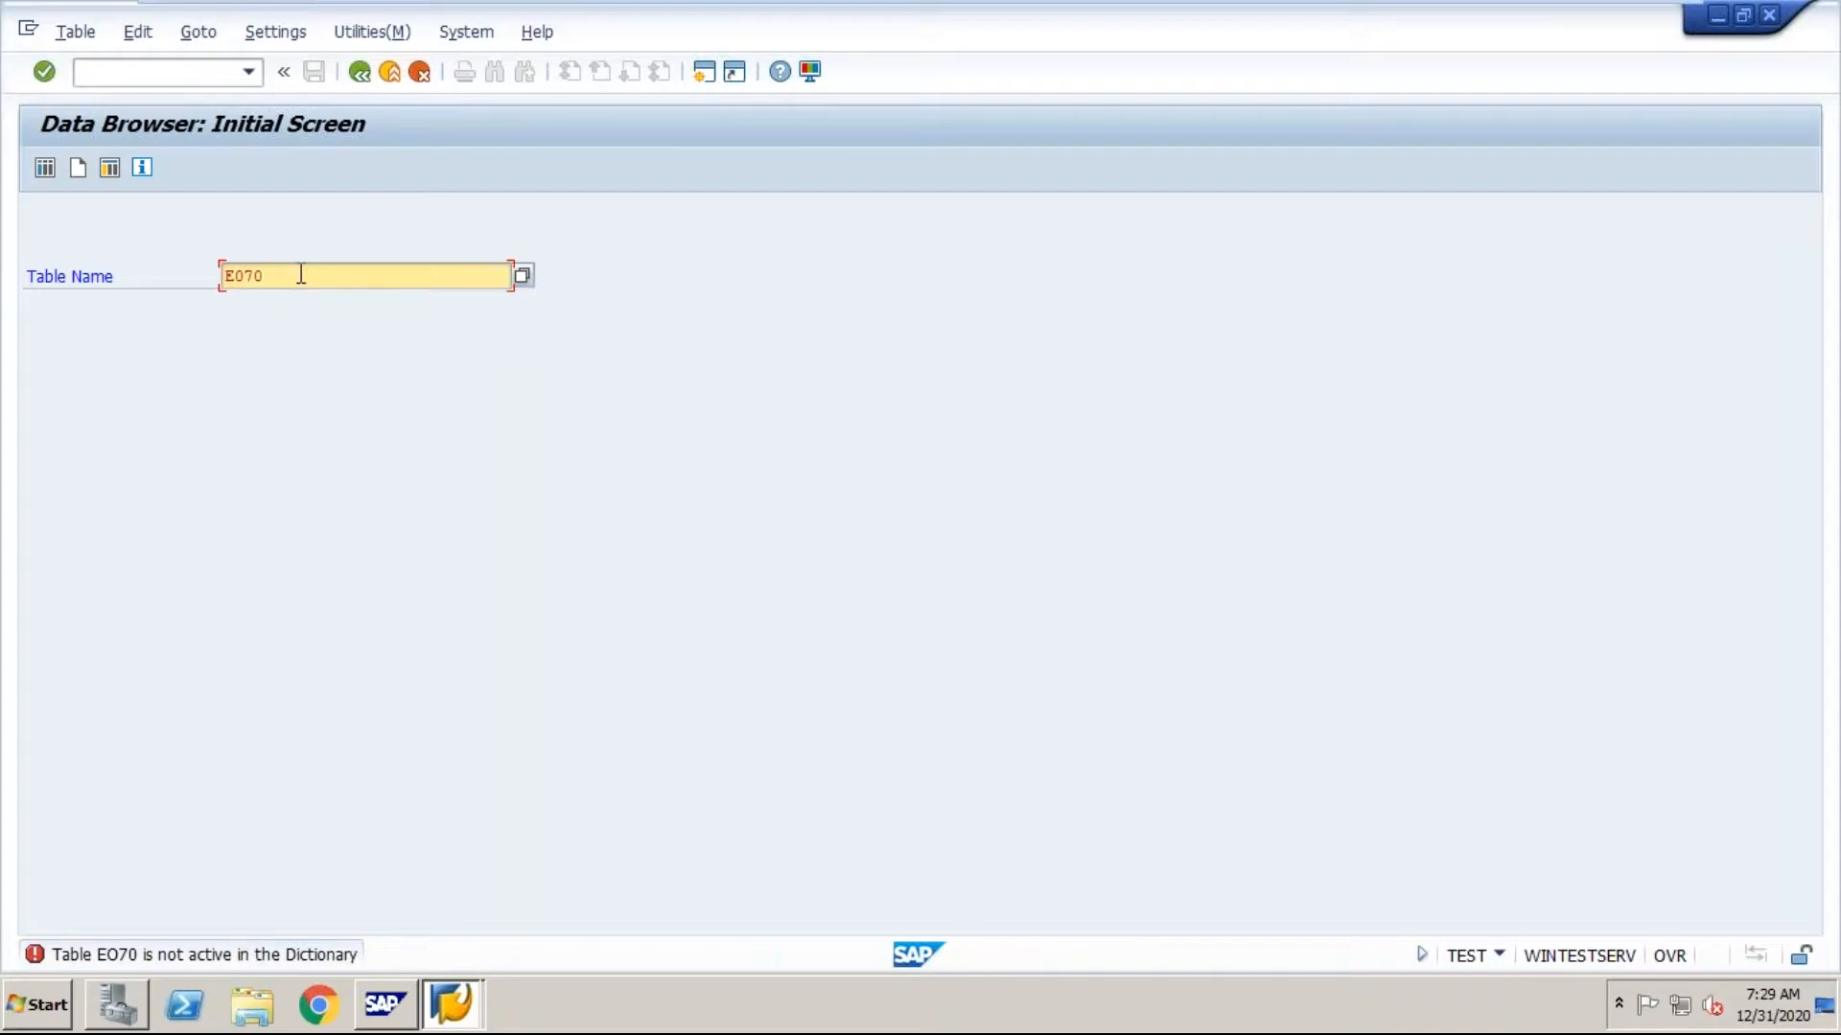
pyautogui.press('Return')
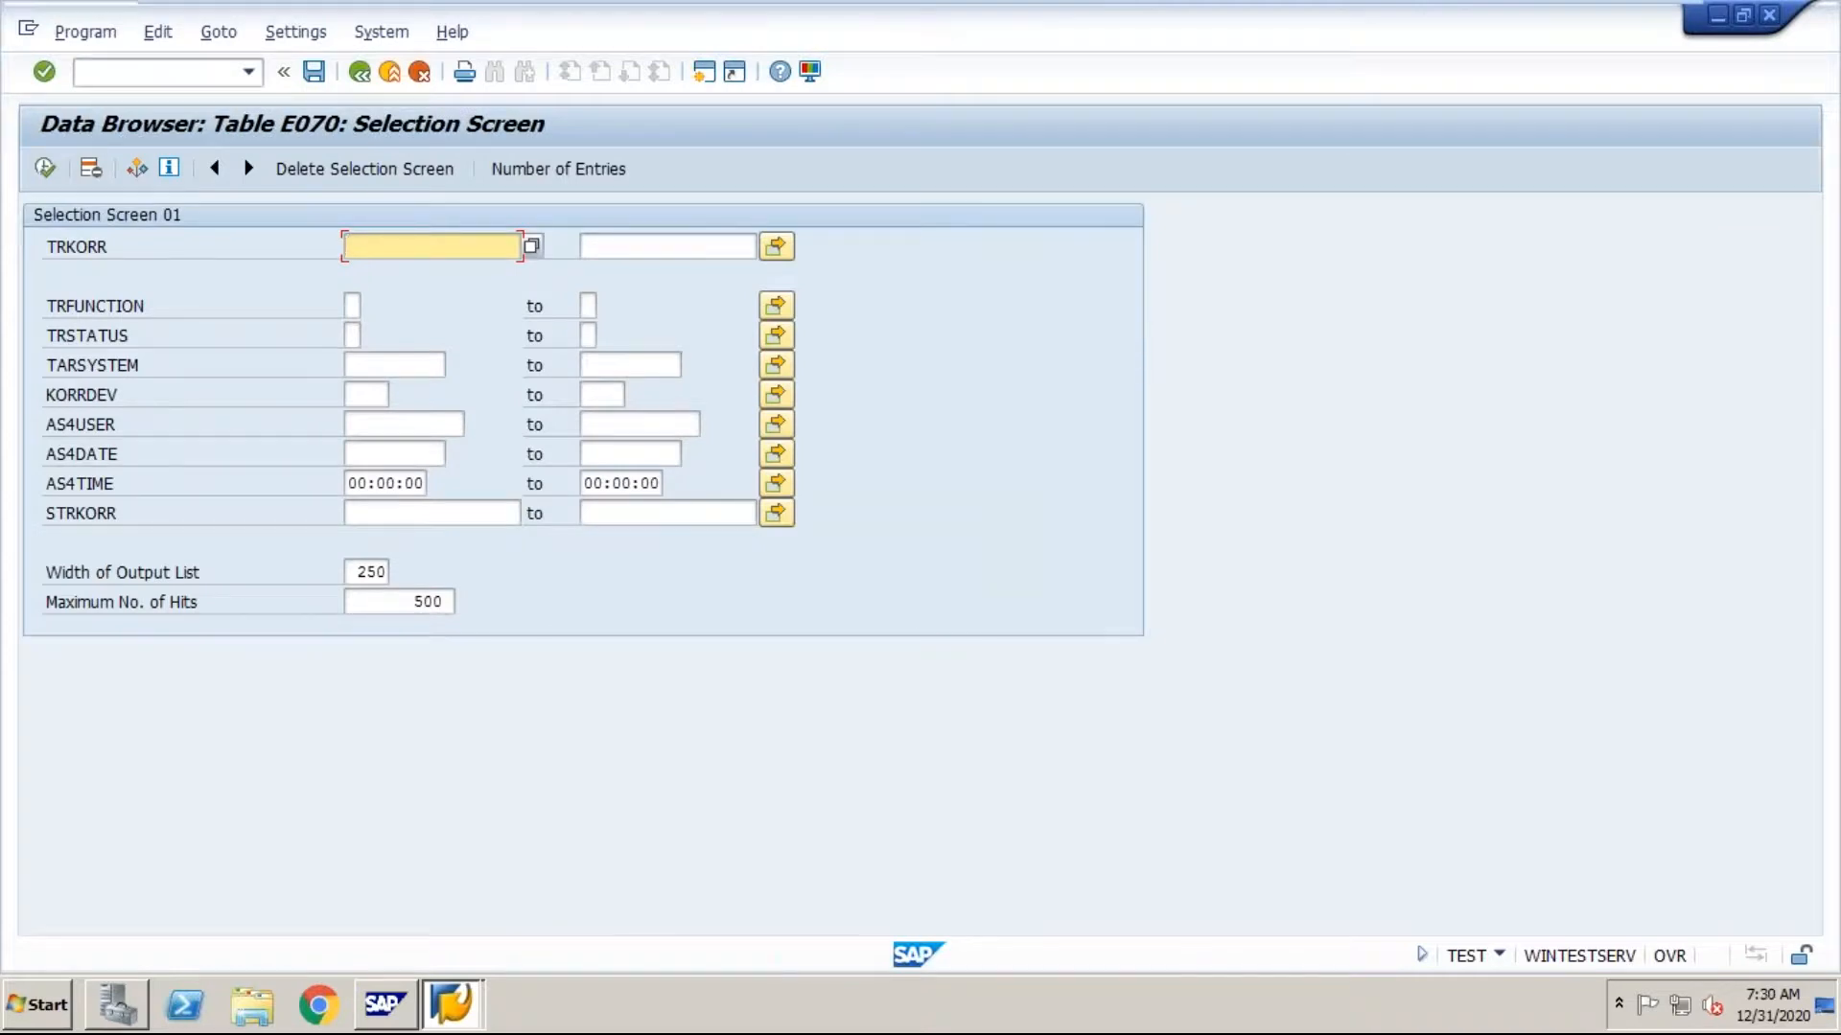
# Step: Check the number of entries in table E070 and display all its records without selection criteria
pyautogui.click(514, 169)
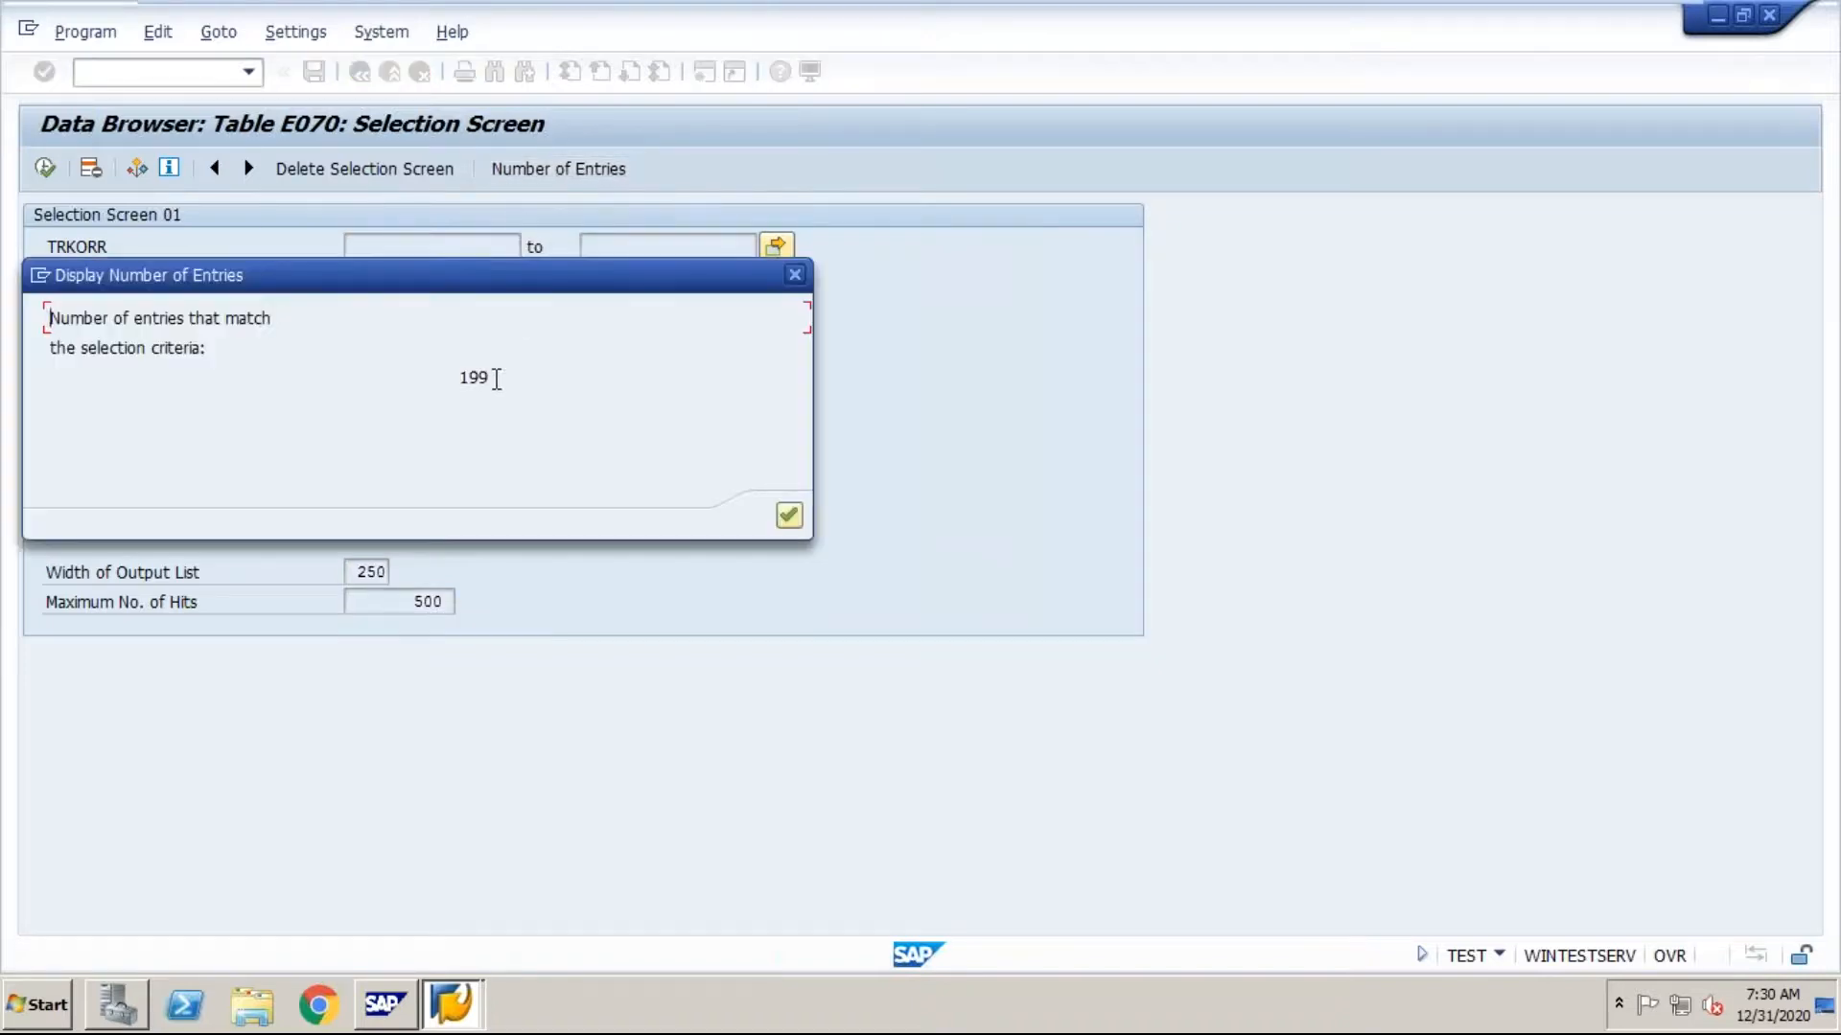
pyautogui.click(795, 277)
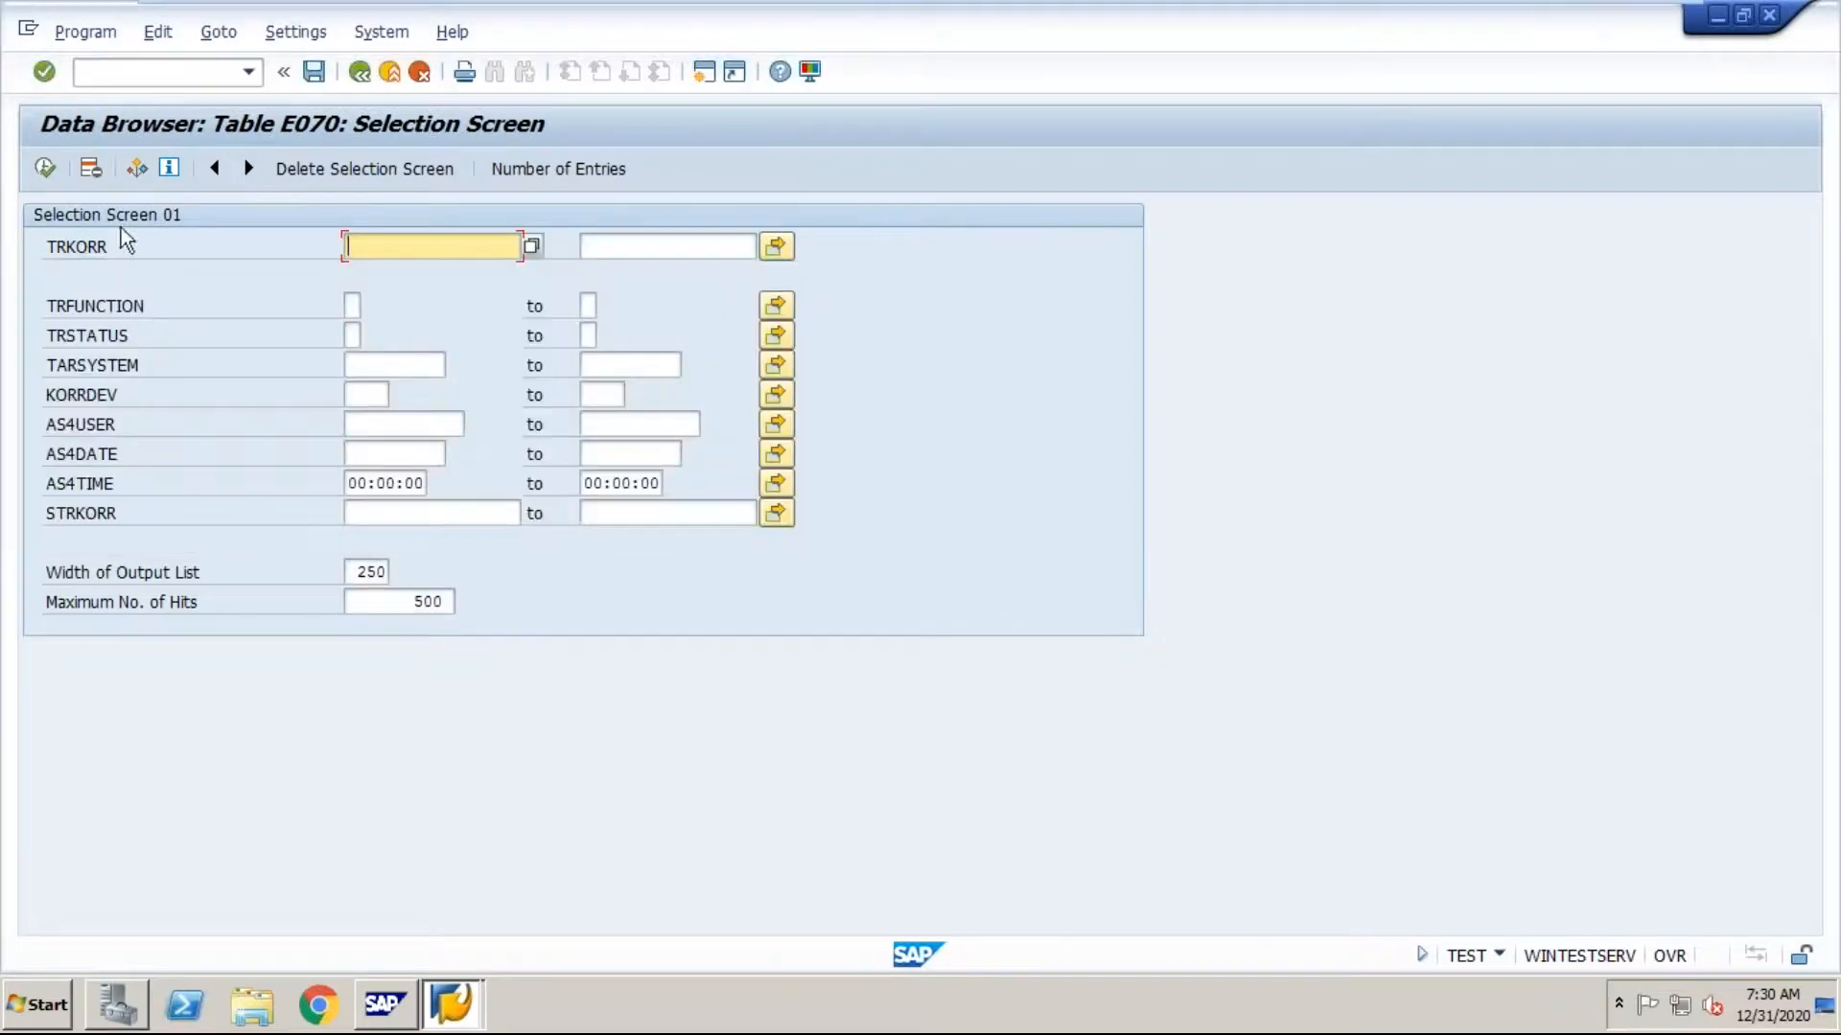
pyautogui.click(44, 168)
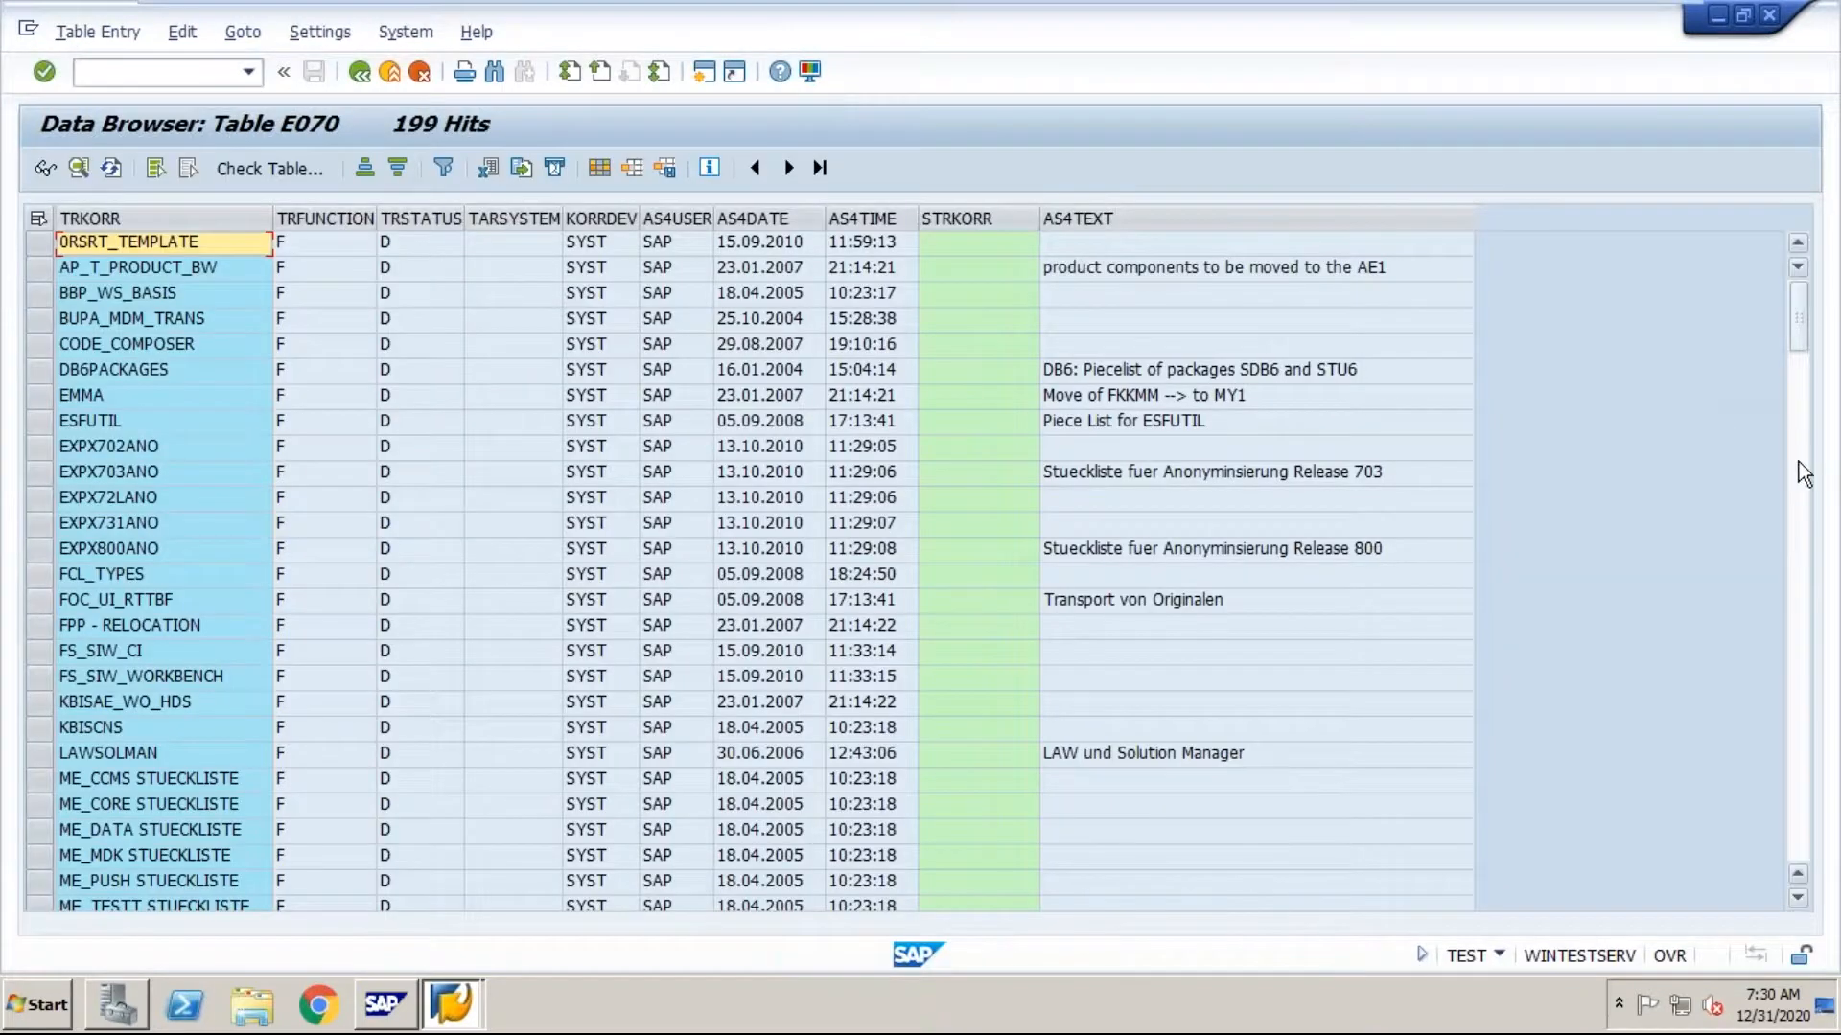
# Step: Look through the transport request records of table E070 from start to end, and return to the selection screen
pyautogui.click(1799, 466)
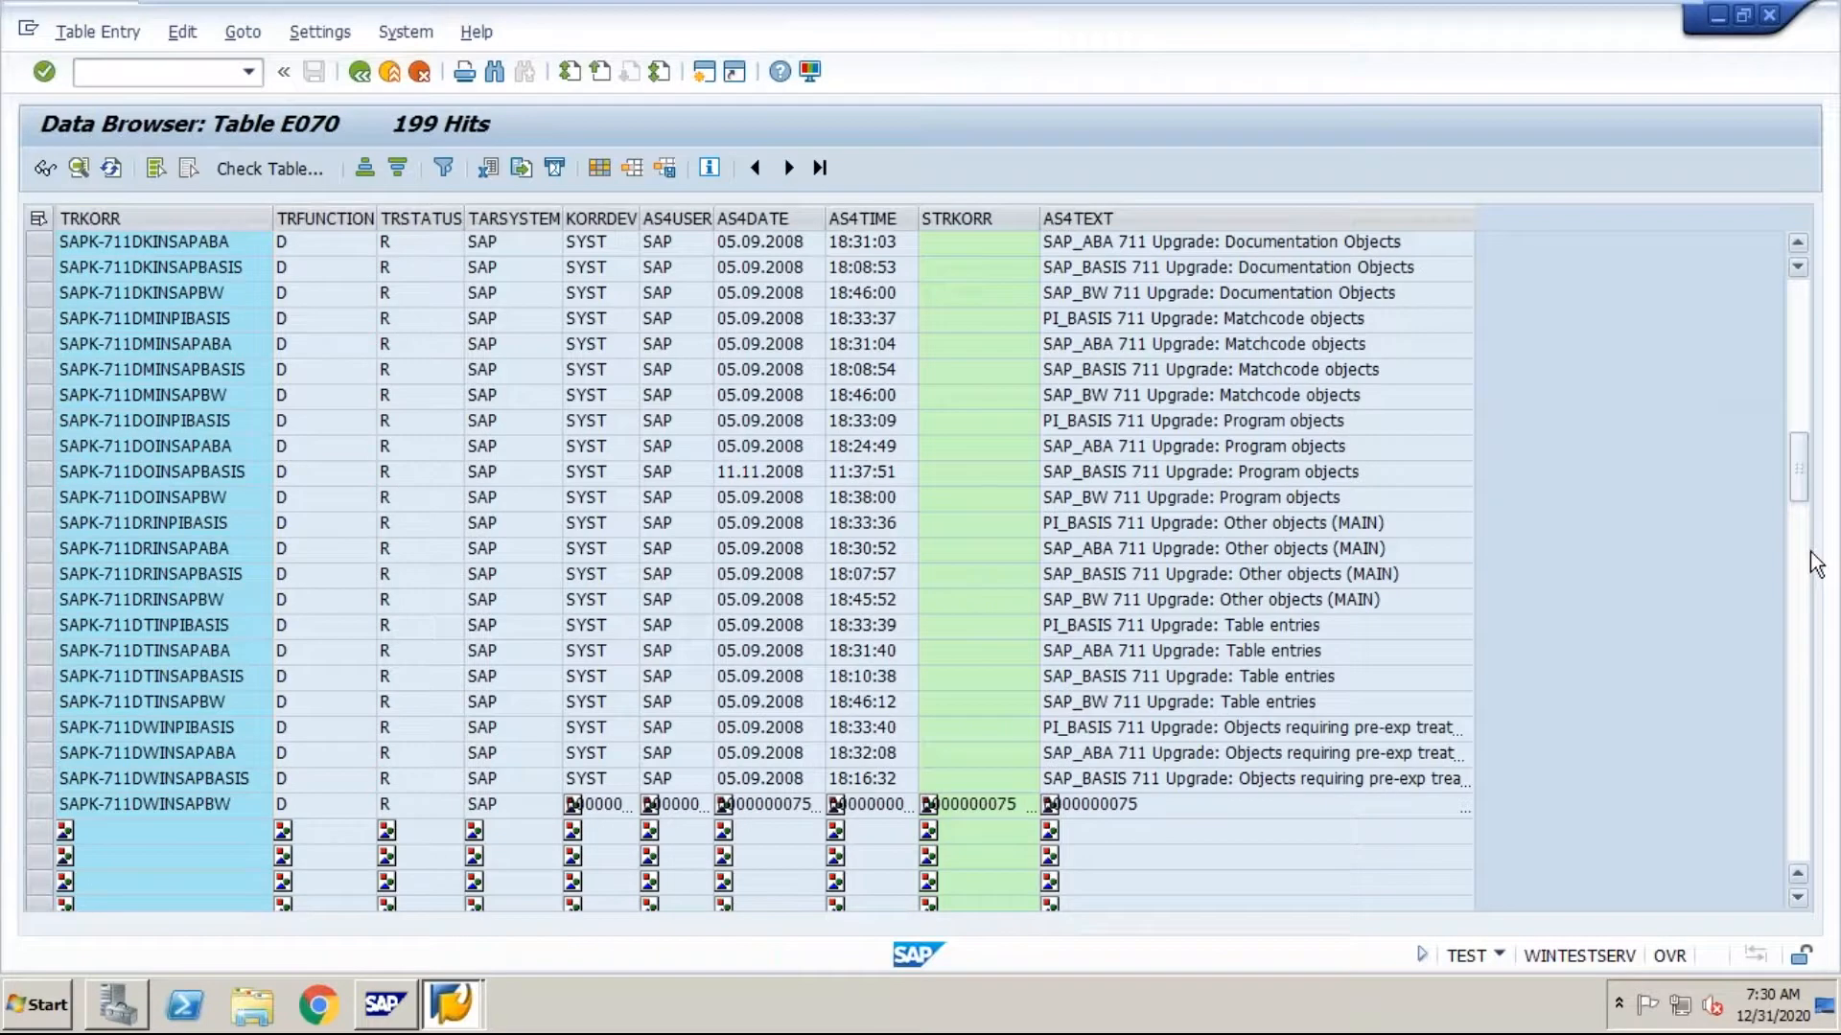
pyautogui.click(1808, 595)
pyautogui.click(1808, 668)
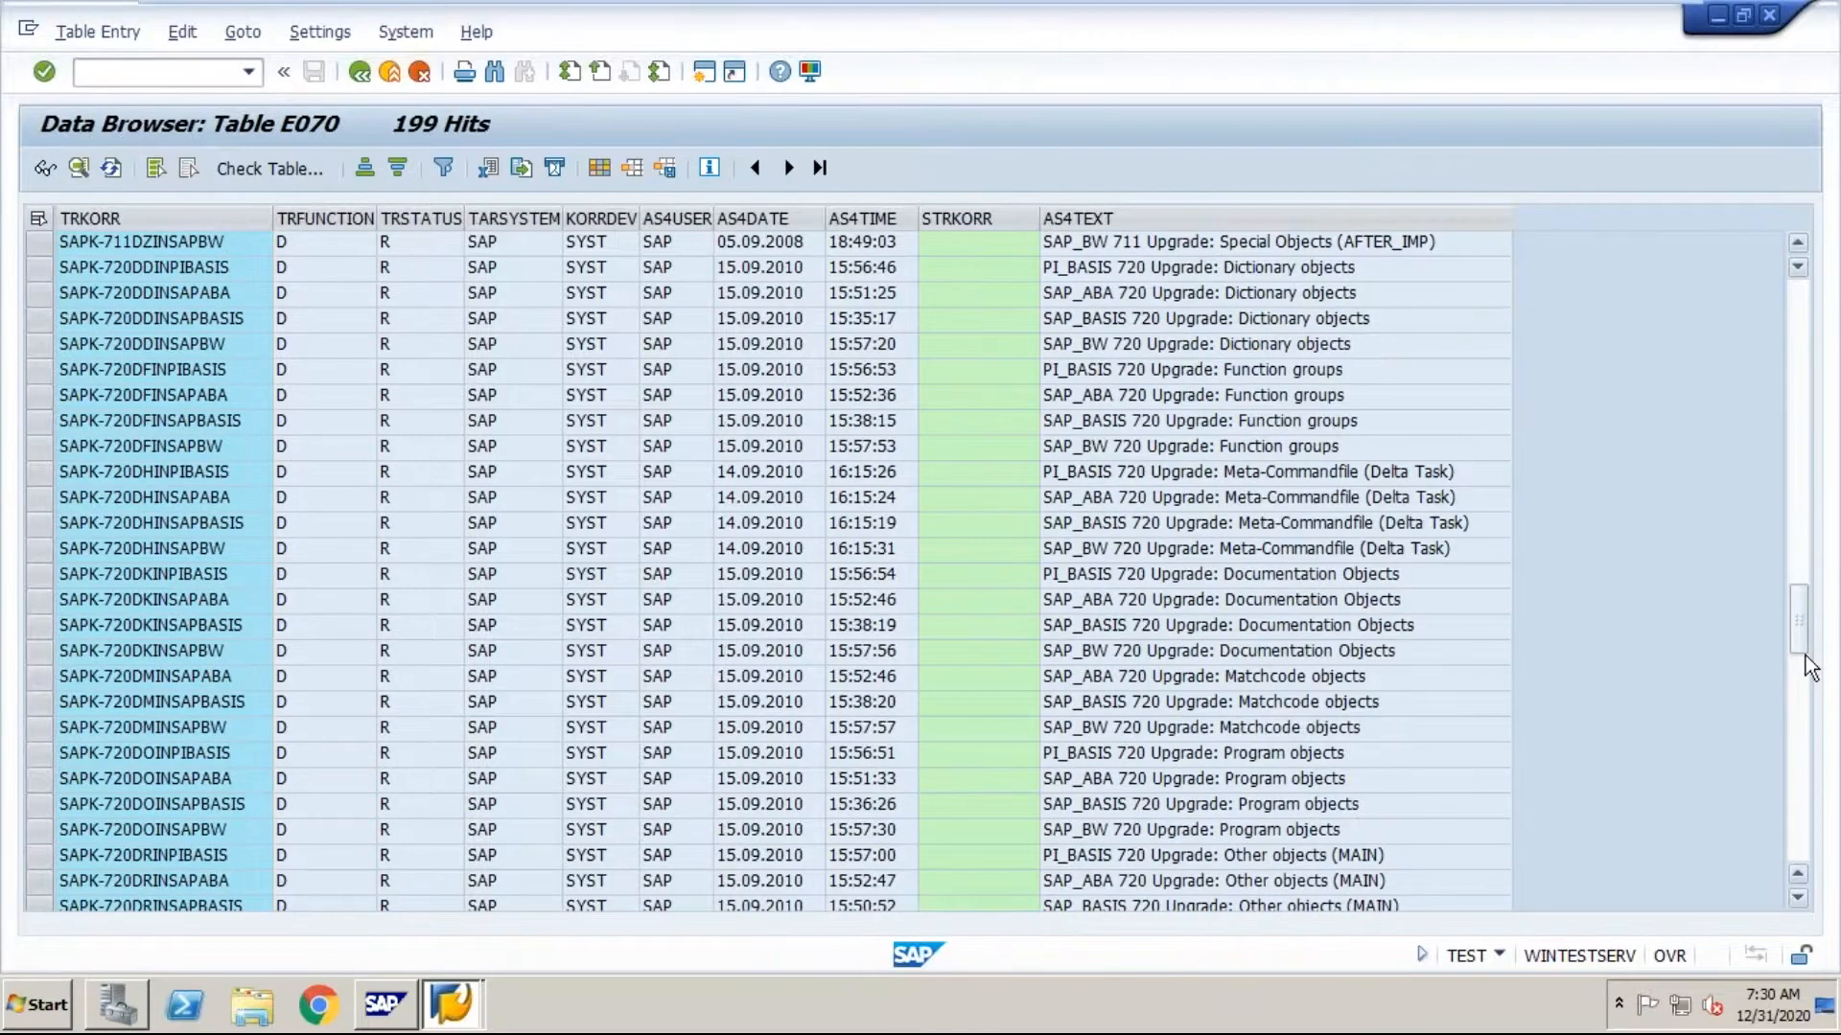
pyautogui.click(1810, 792)
pyautogui.click(1798, 431)
pyautogui.click(1794, 422)
pyautogui.click(1796, 403)
pyautogui.click(1796, 374)
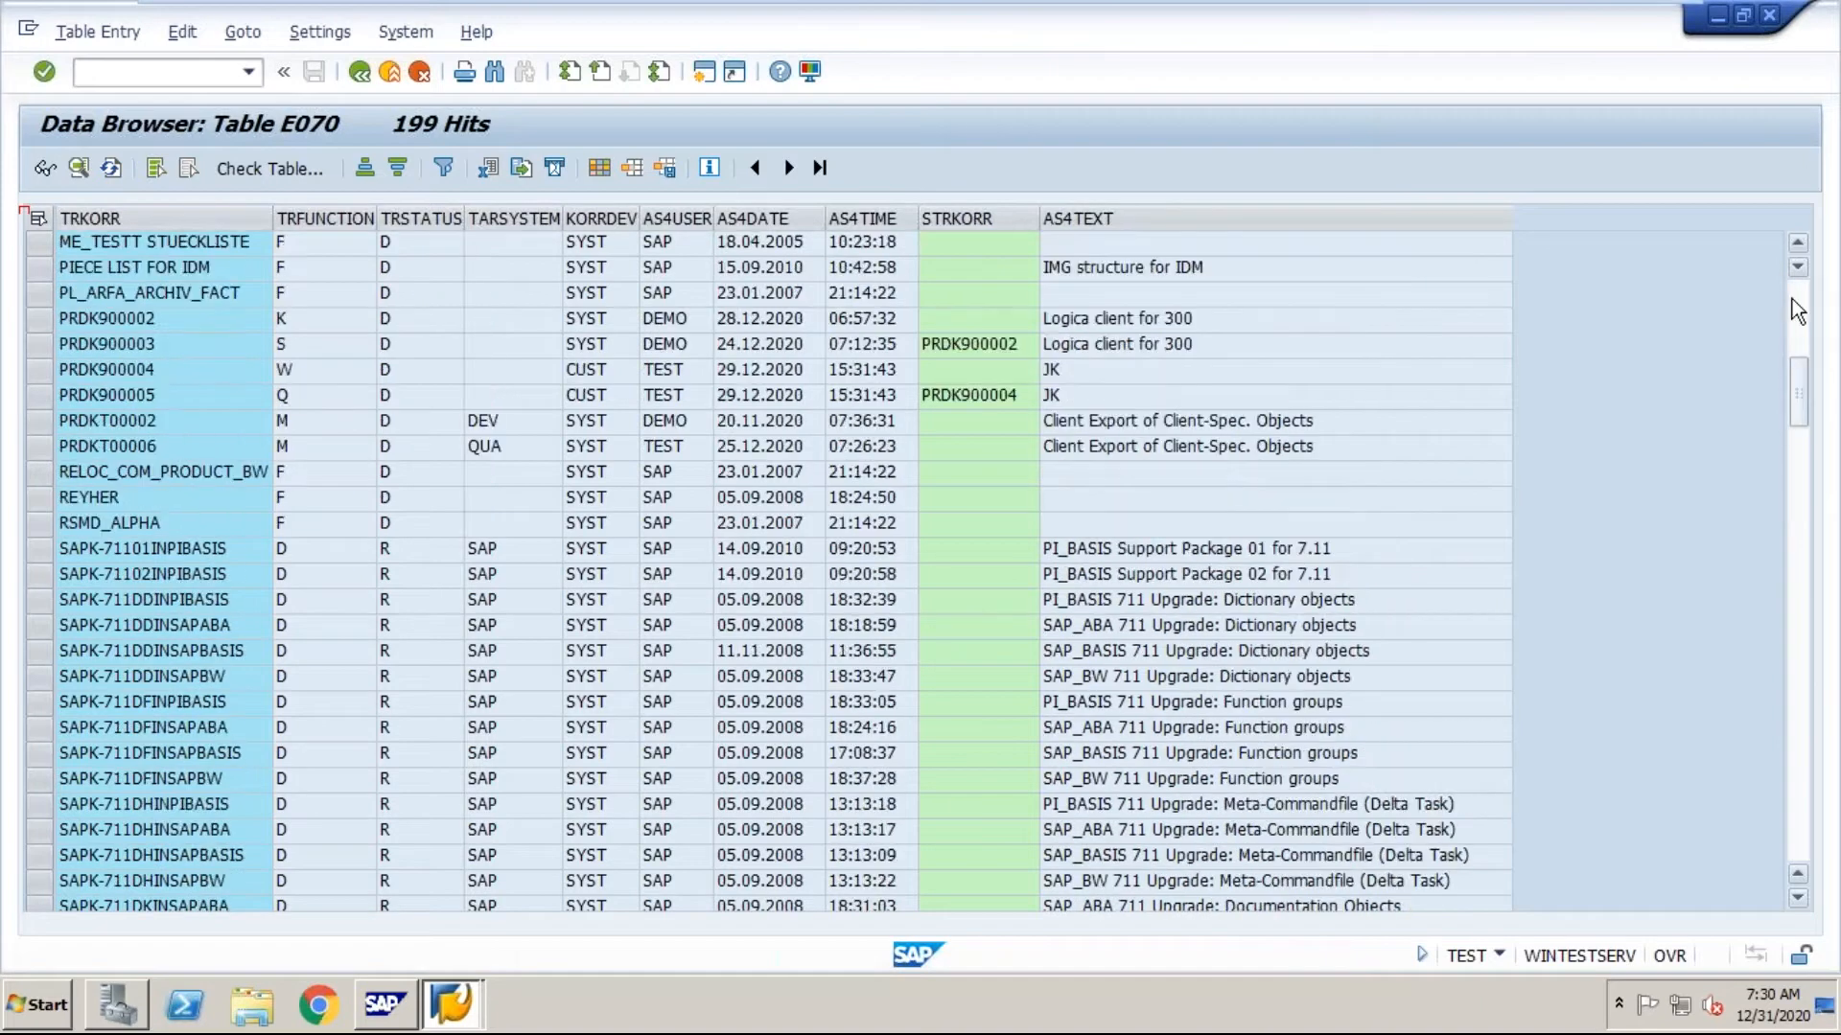
pyautogui.click(1792, 301)
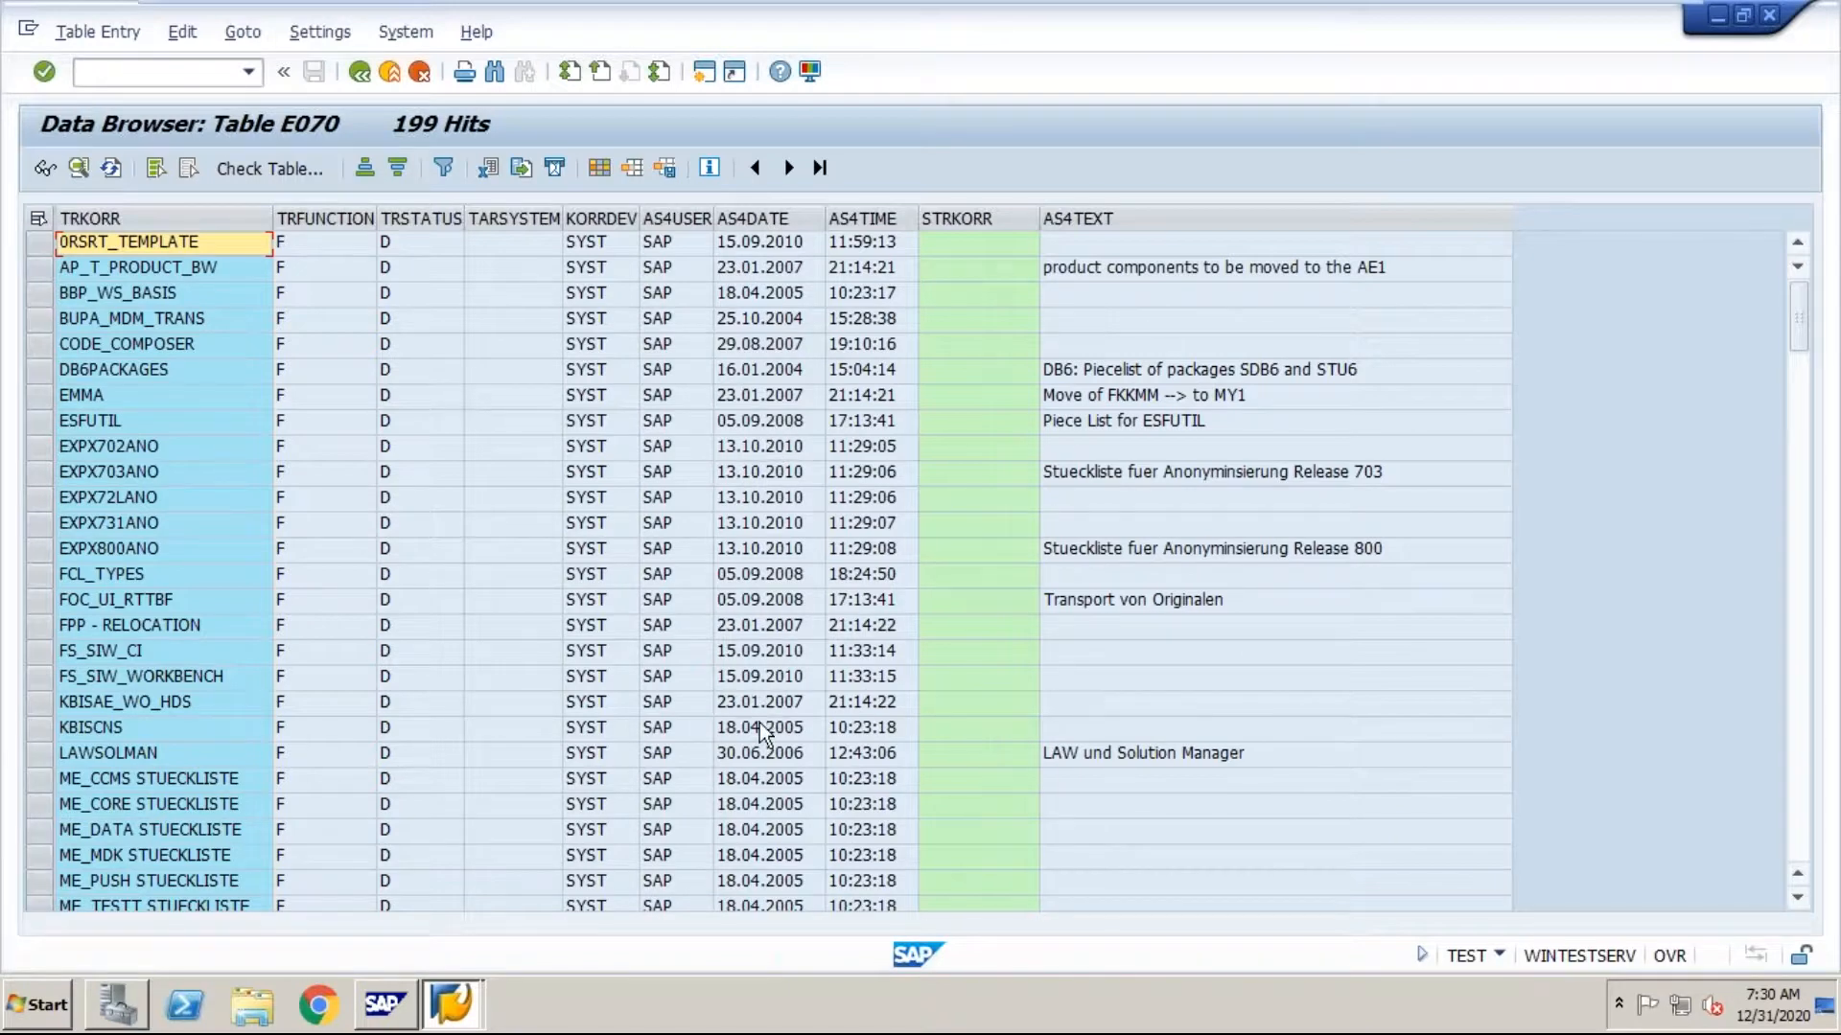
pyautogui.click(357, 72)
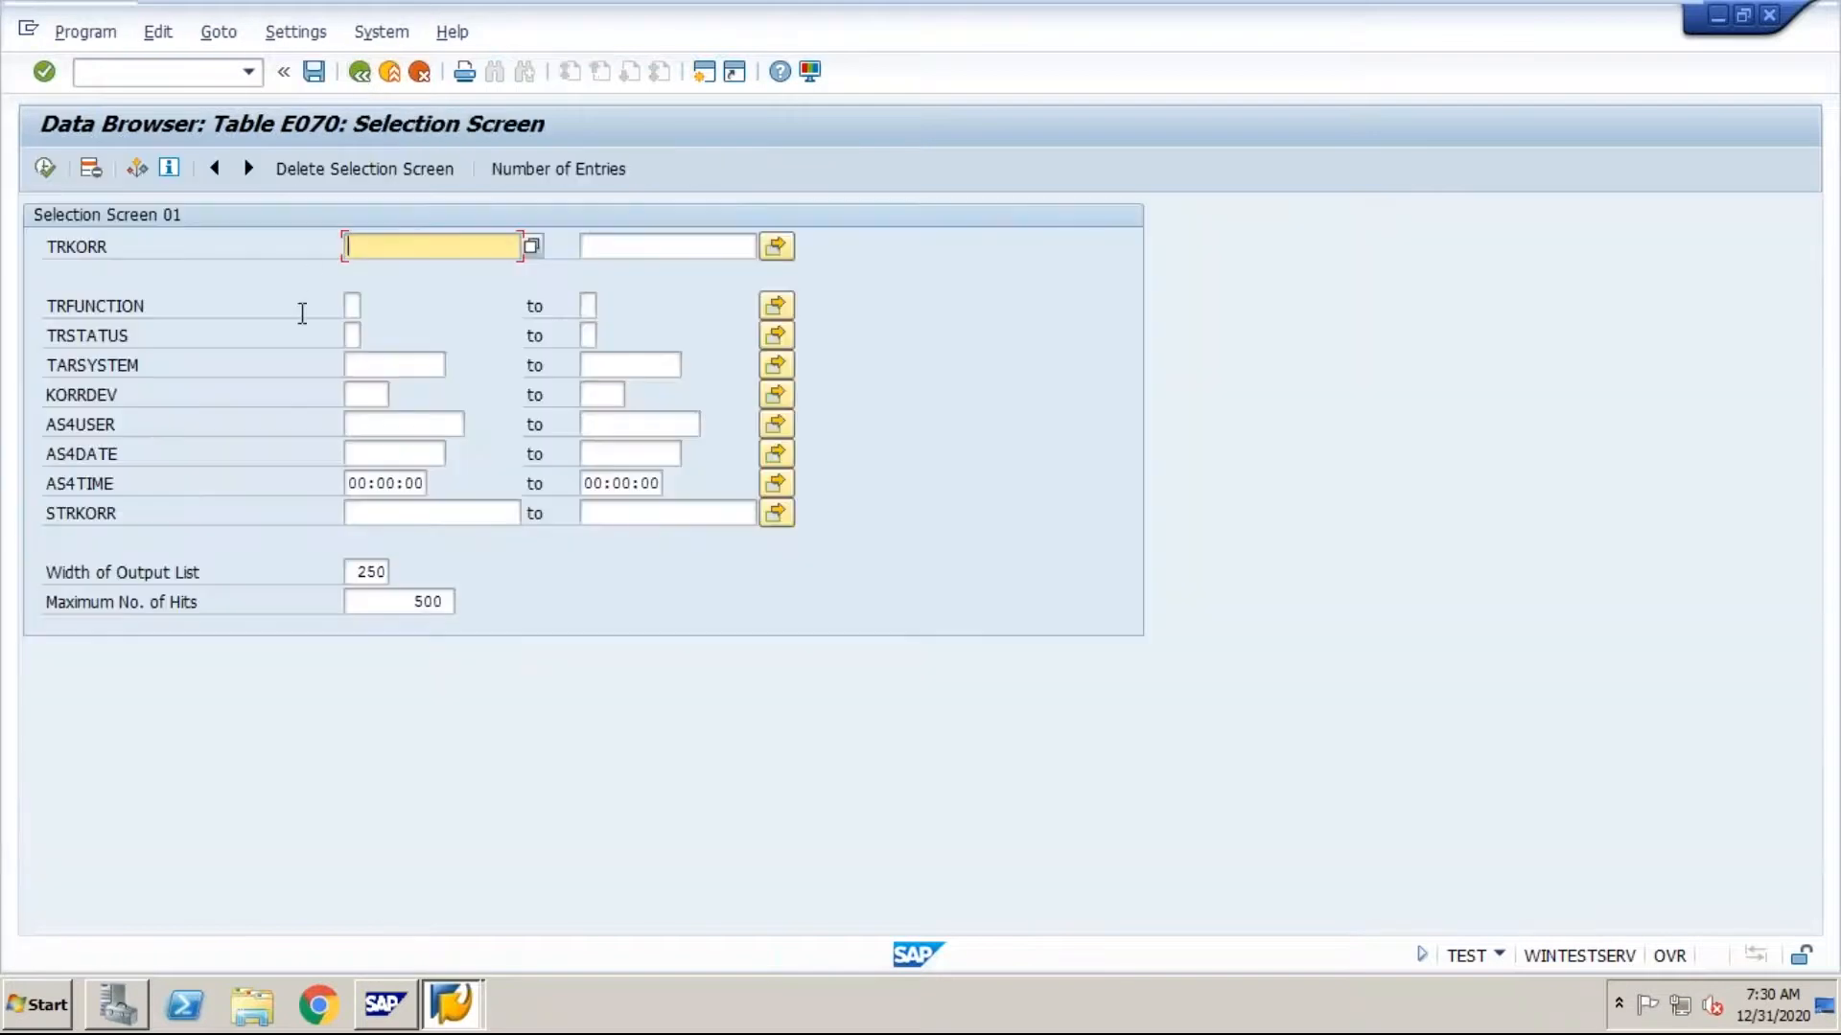
# Step: Try to choose 01.01.2005 from the calendar as the start of the AS4DATE range
pyautogui.click(374, 453)
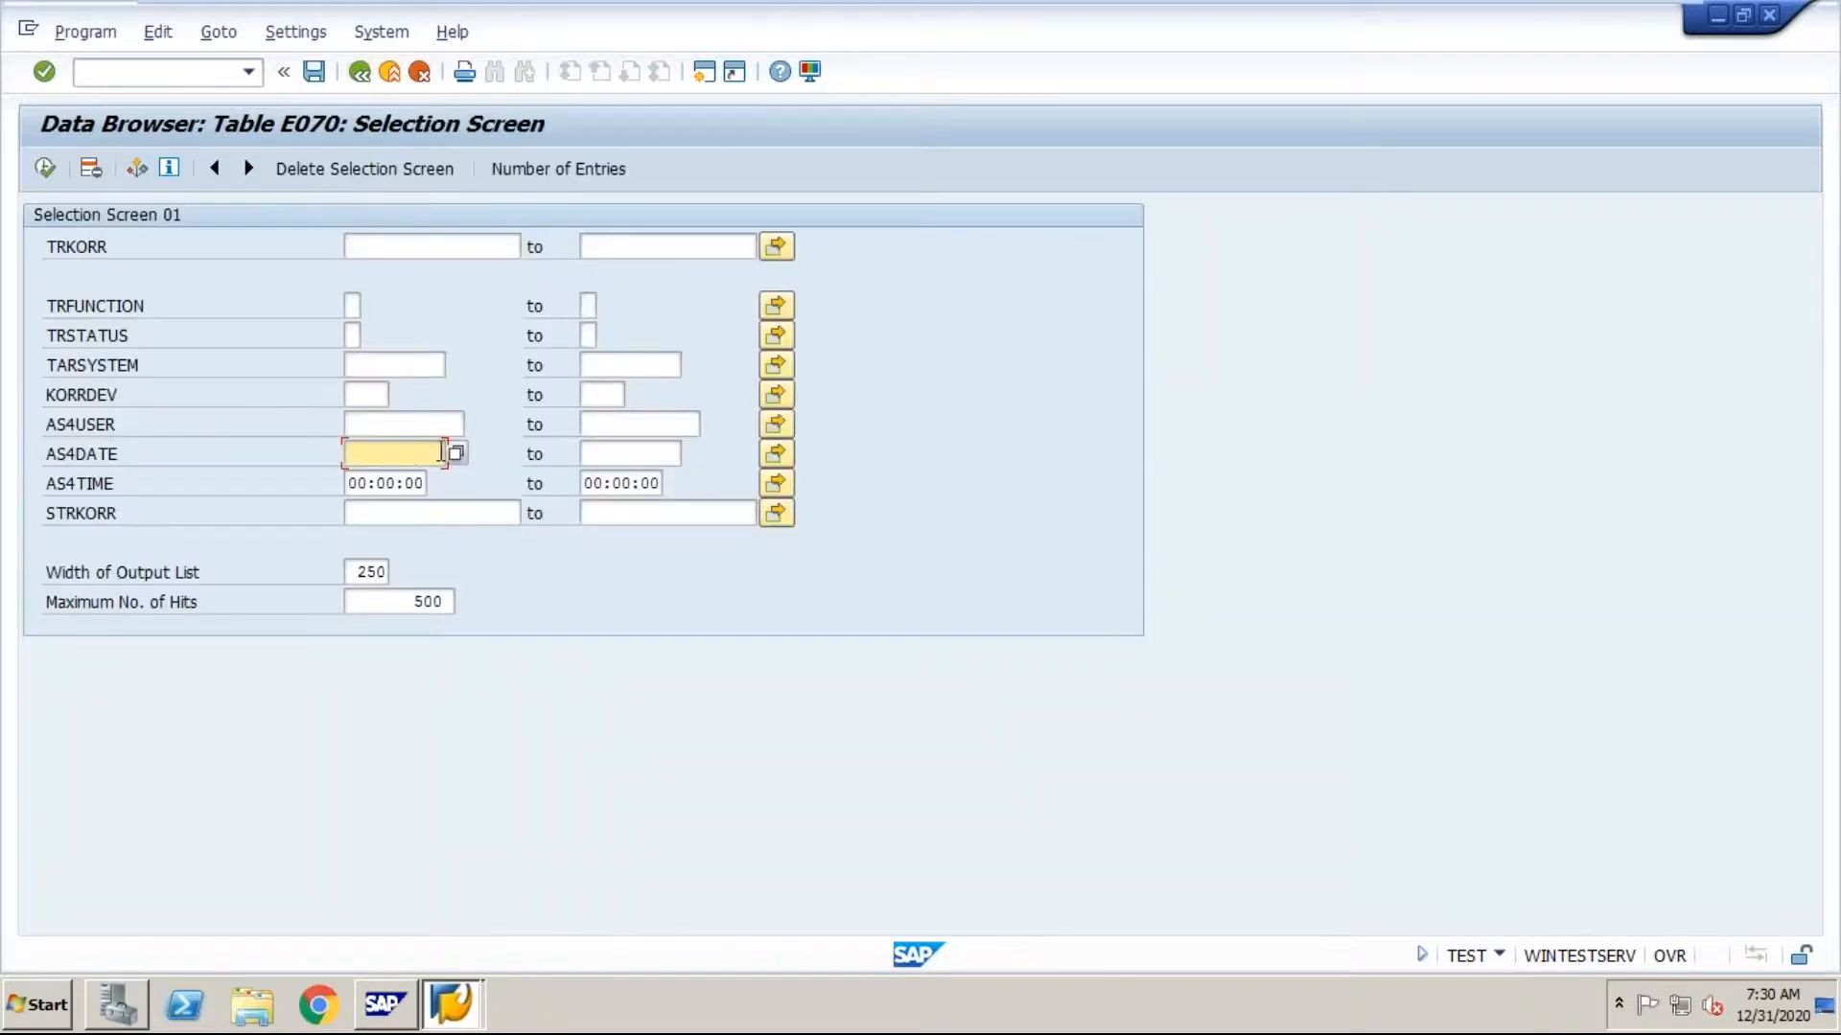
pyautogui.click(458, 453)
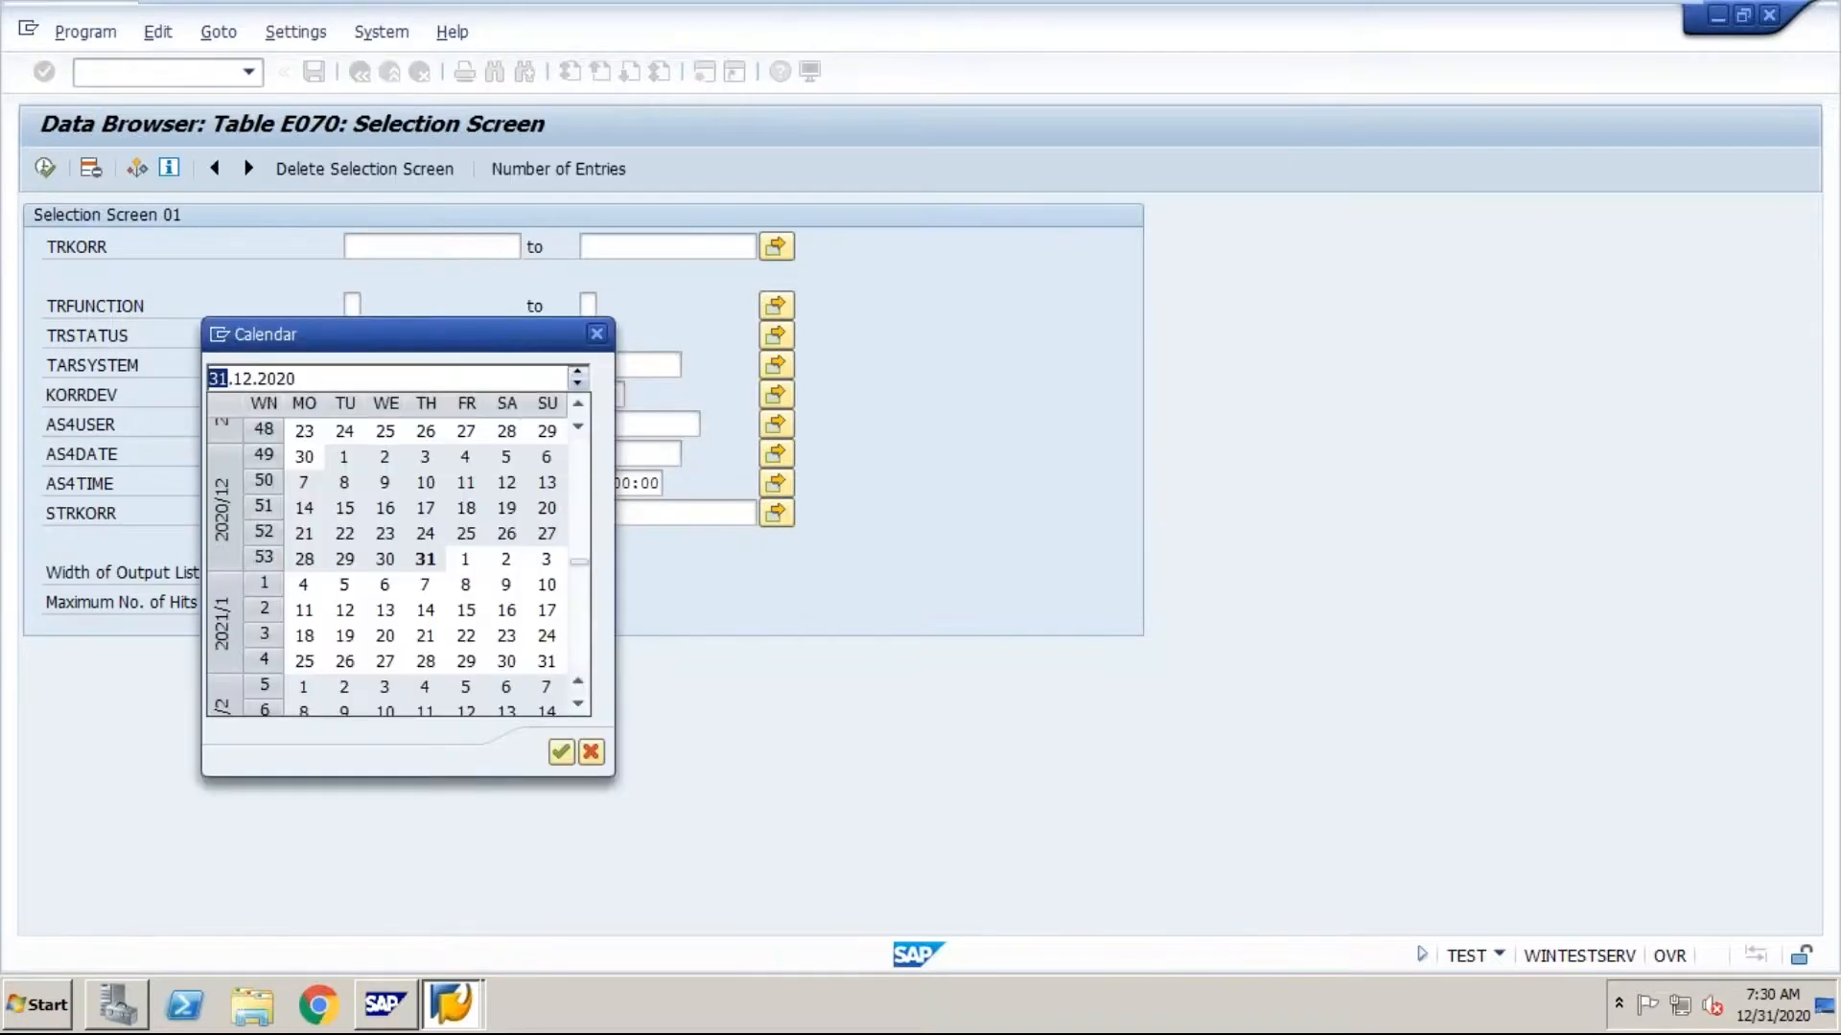
pyautogui.click(268, 376)
pyautogui.click(578, 373)
pyautogui.click(577, 373)
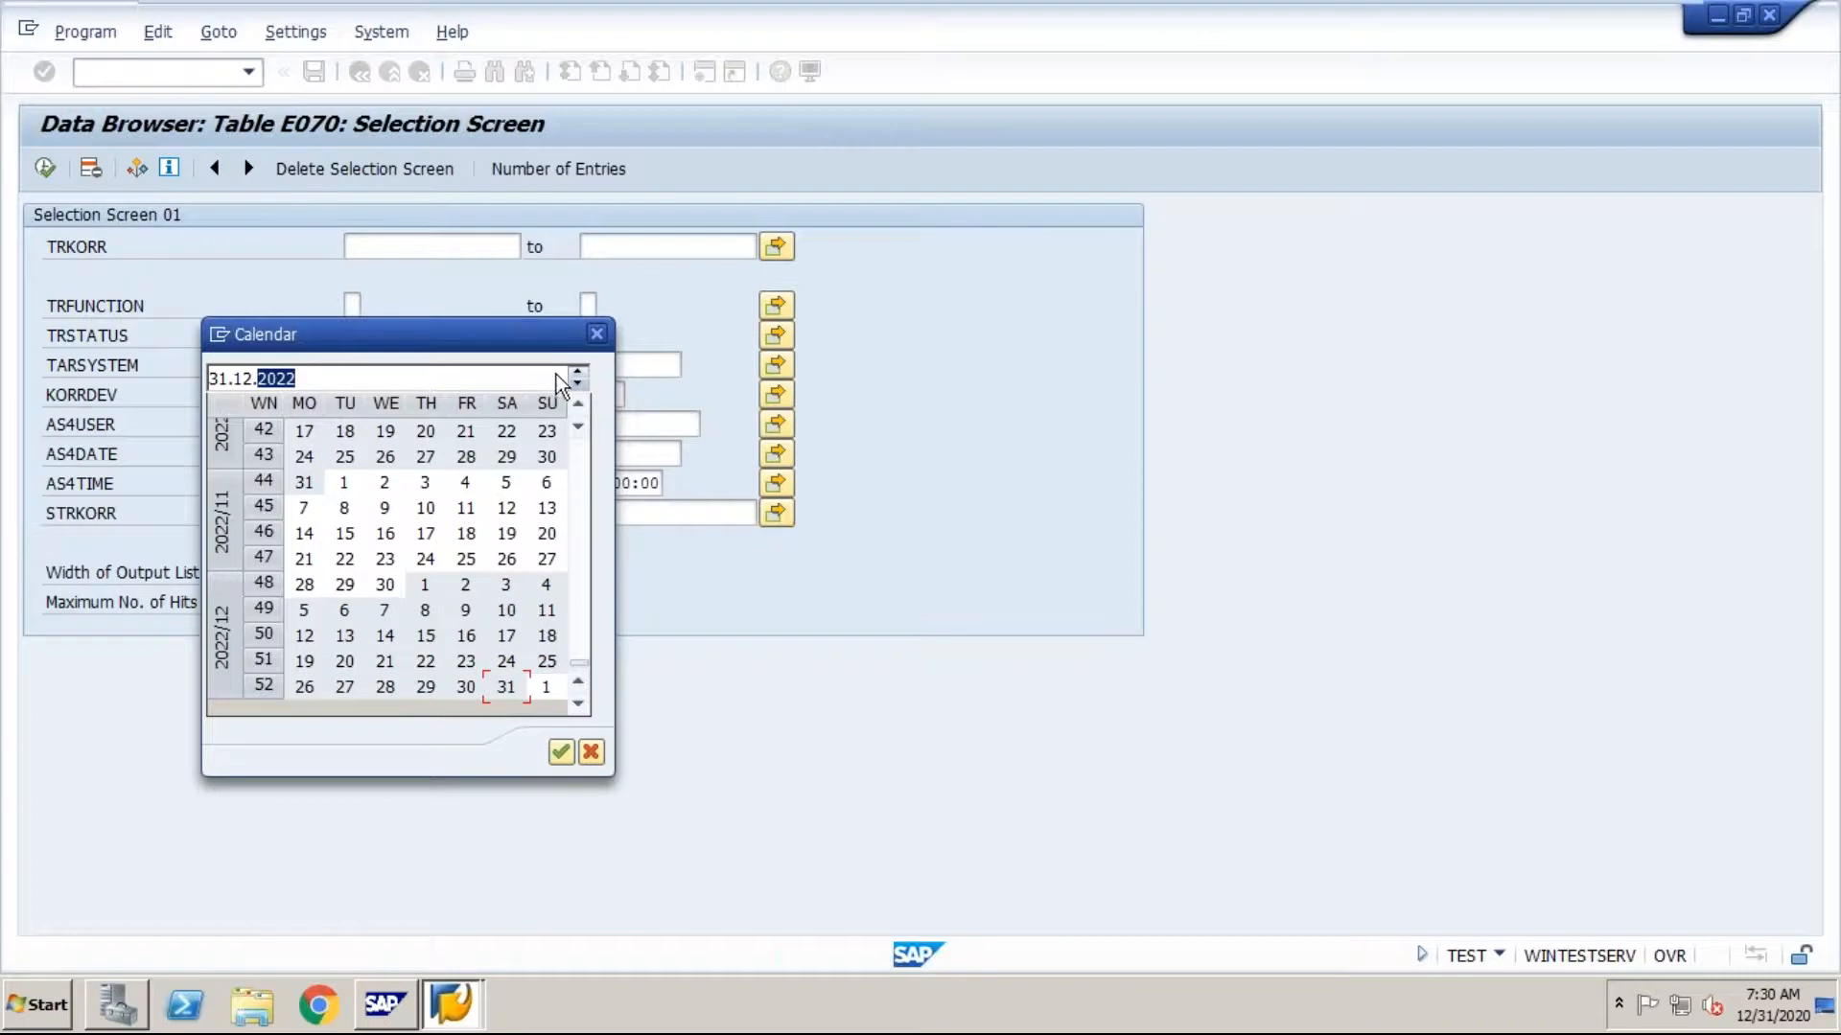
pyautogui.click(579, 387)
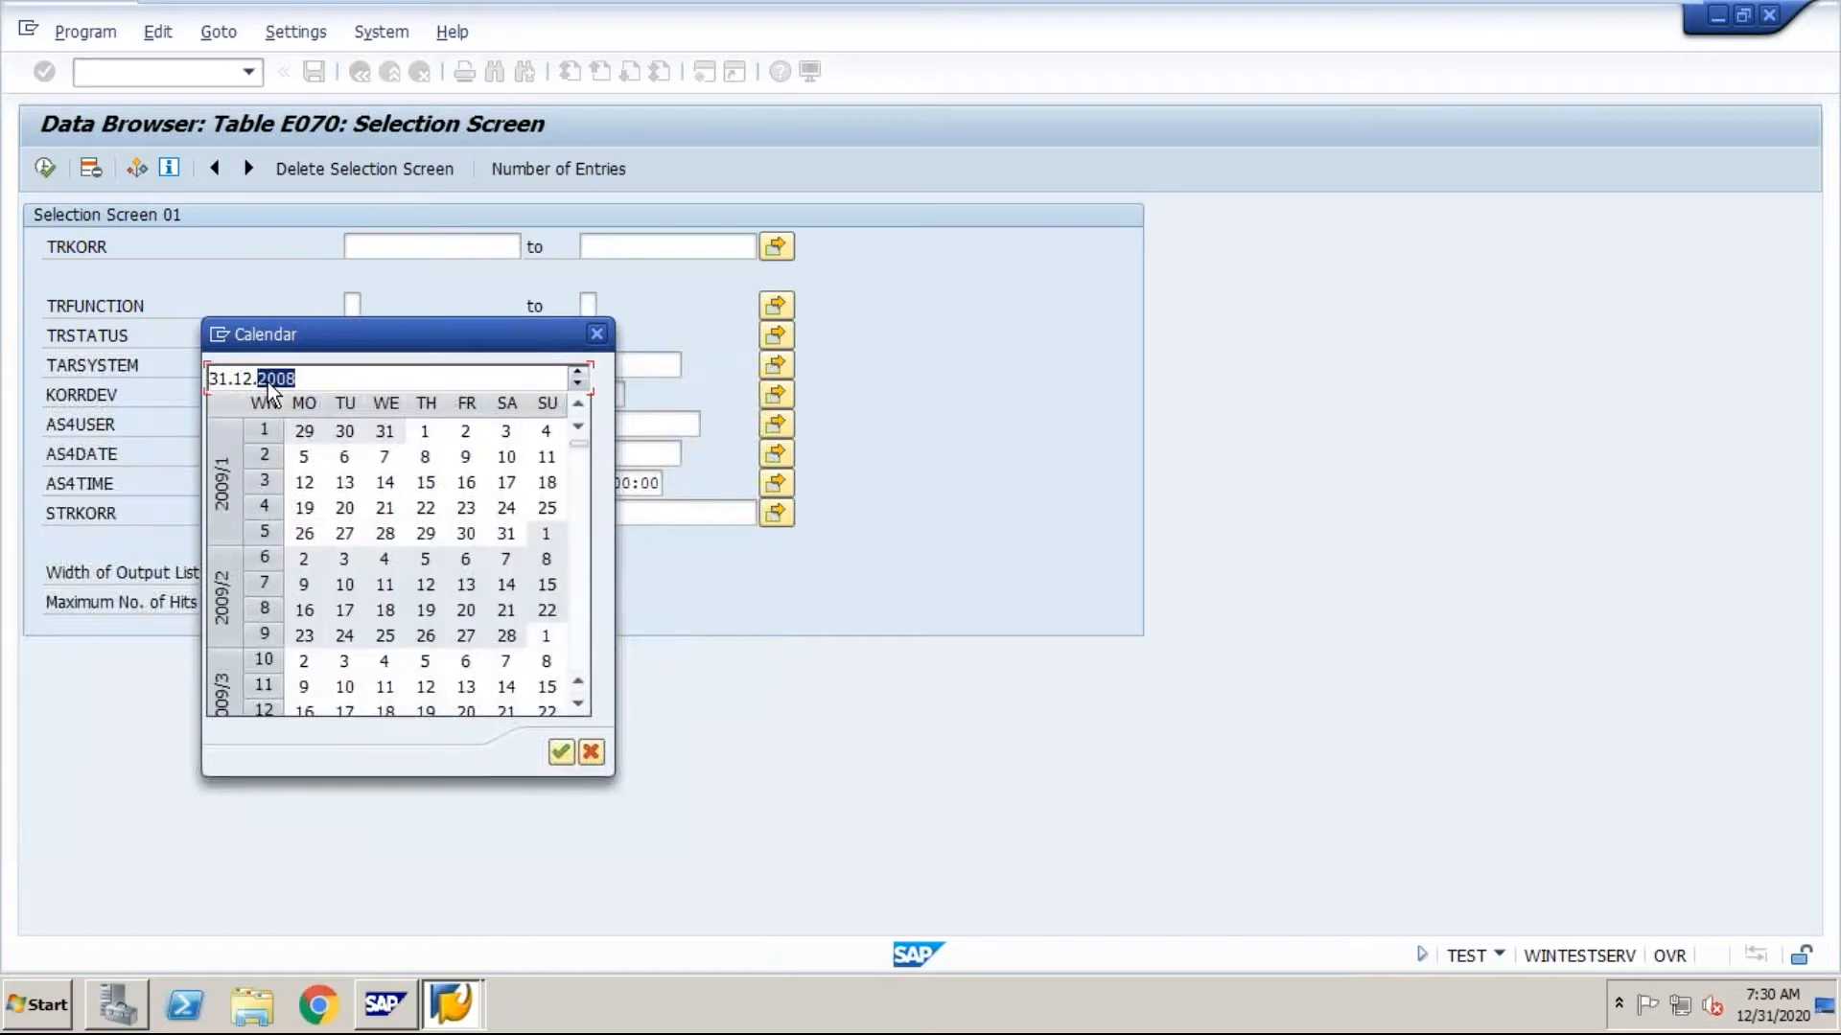
pyautogui.click(575, 385)
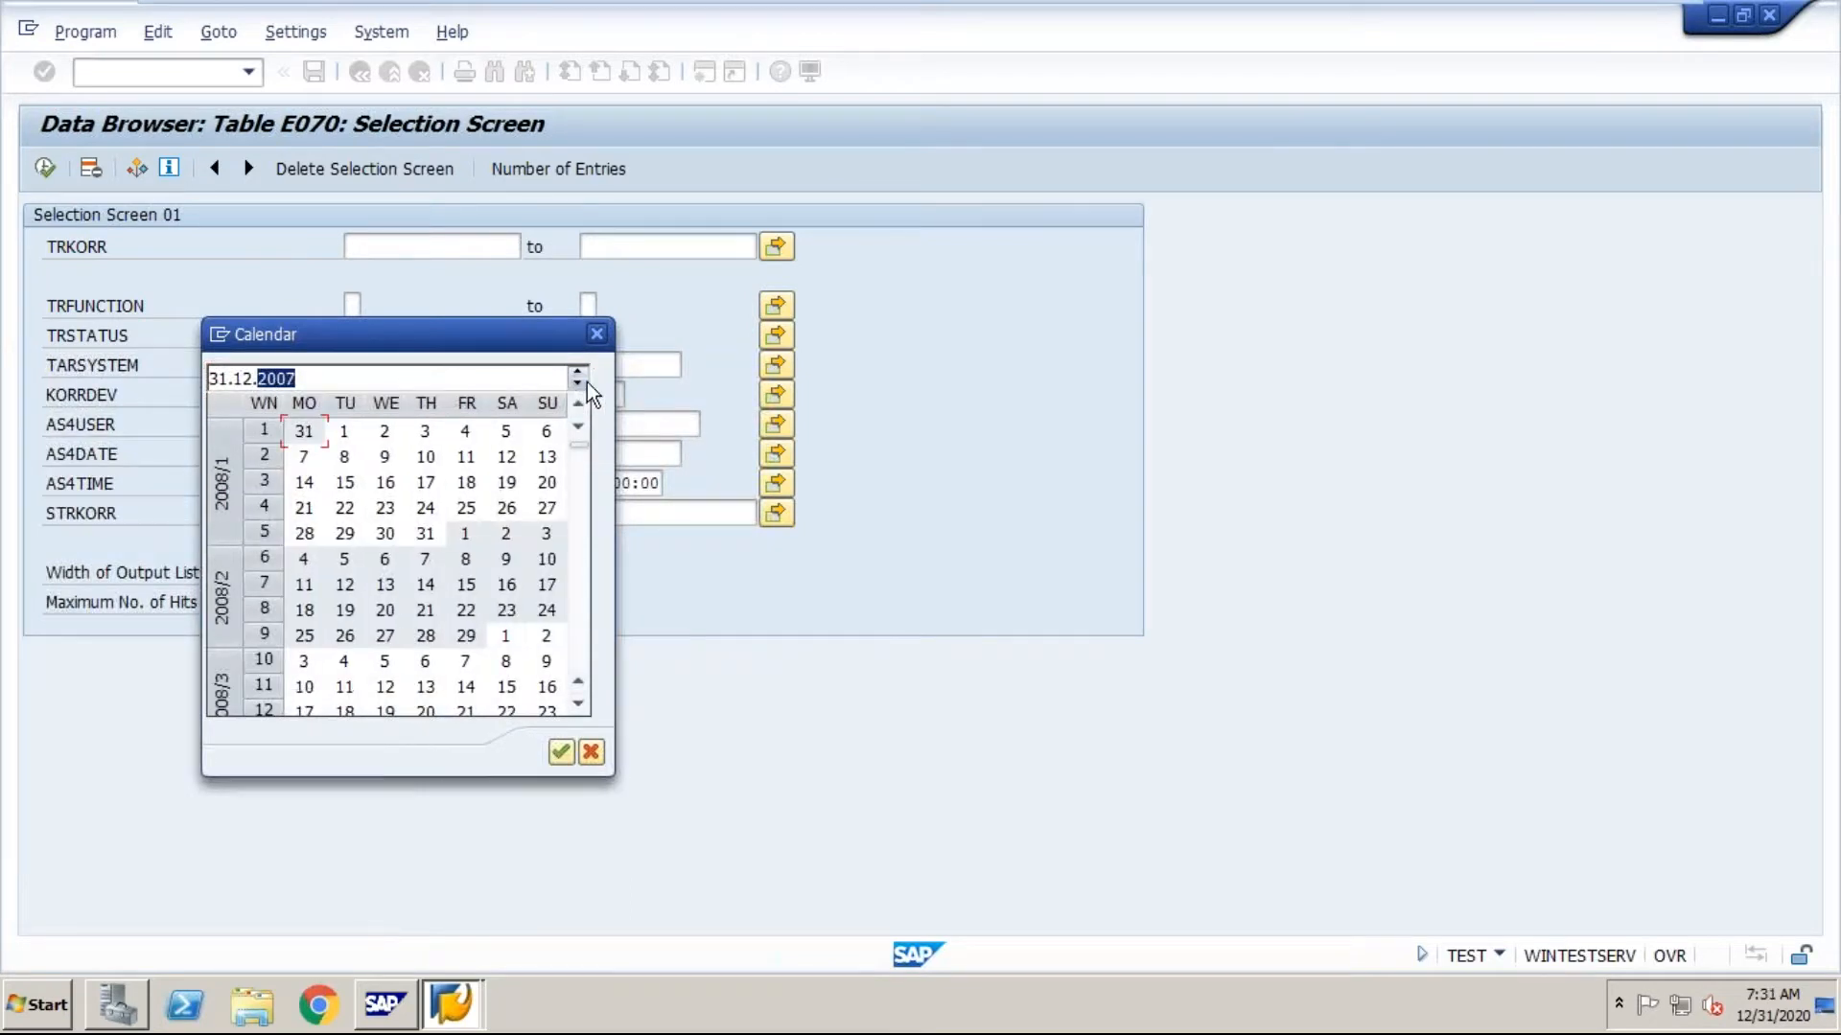
pyautogui.click(585, 383)
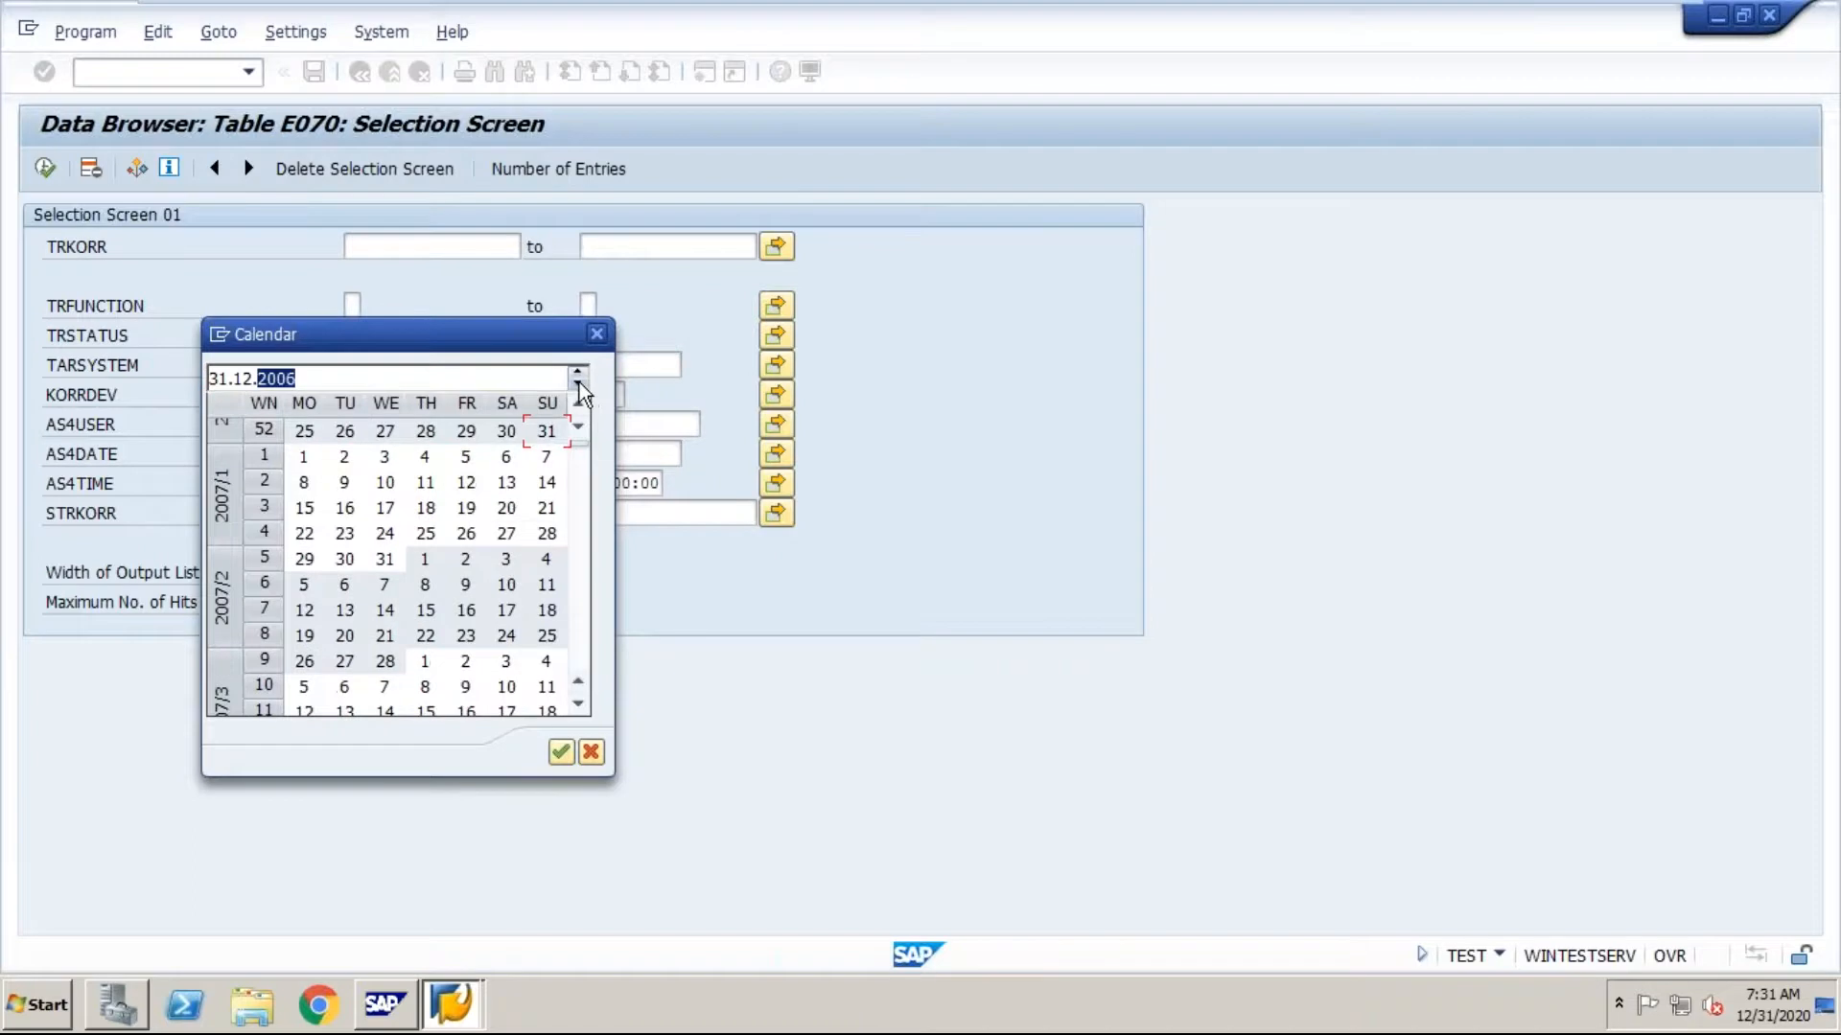
pyautogui.click(579, 385)
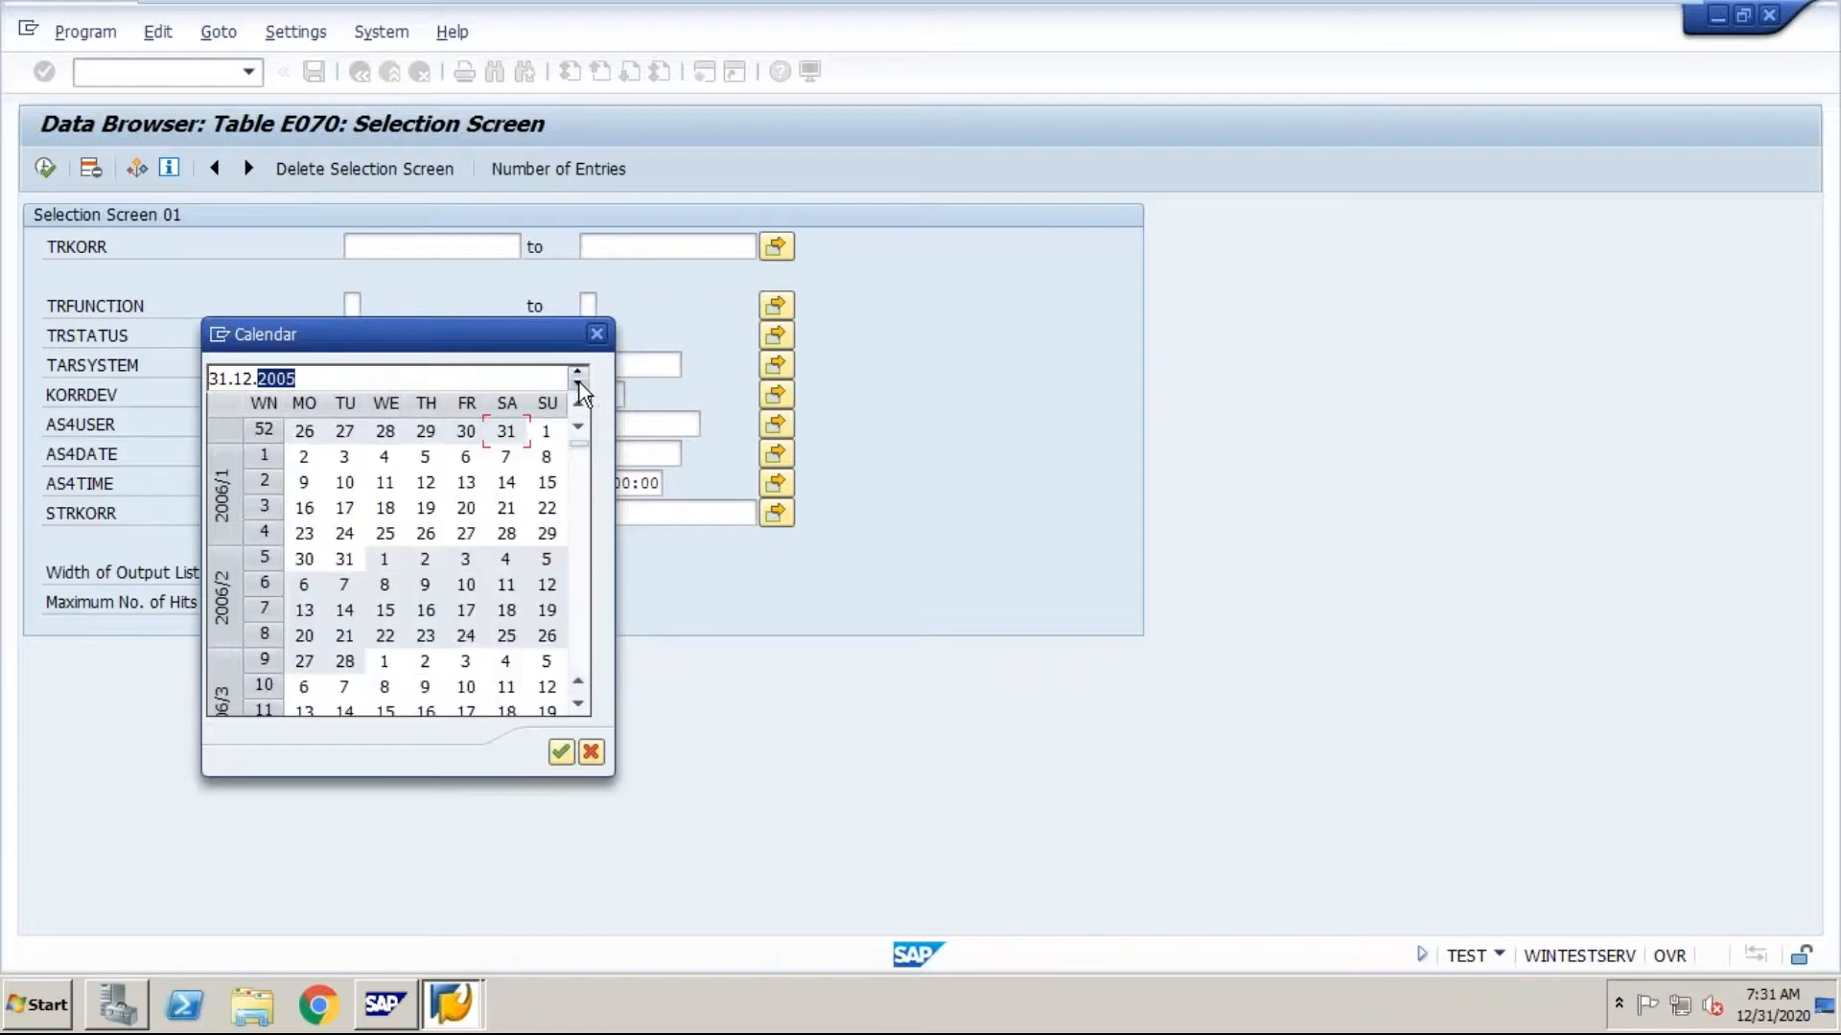
pyautogui.click(220, 381)
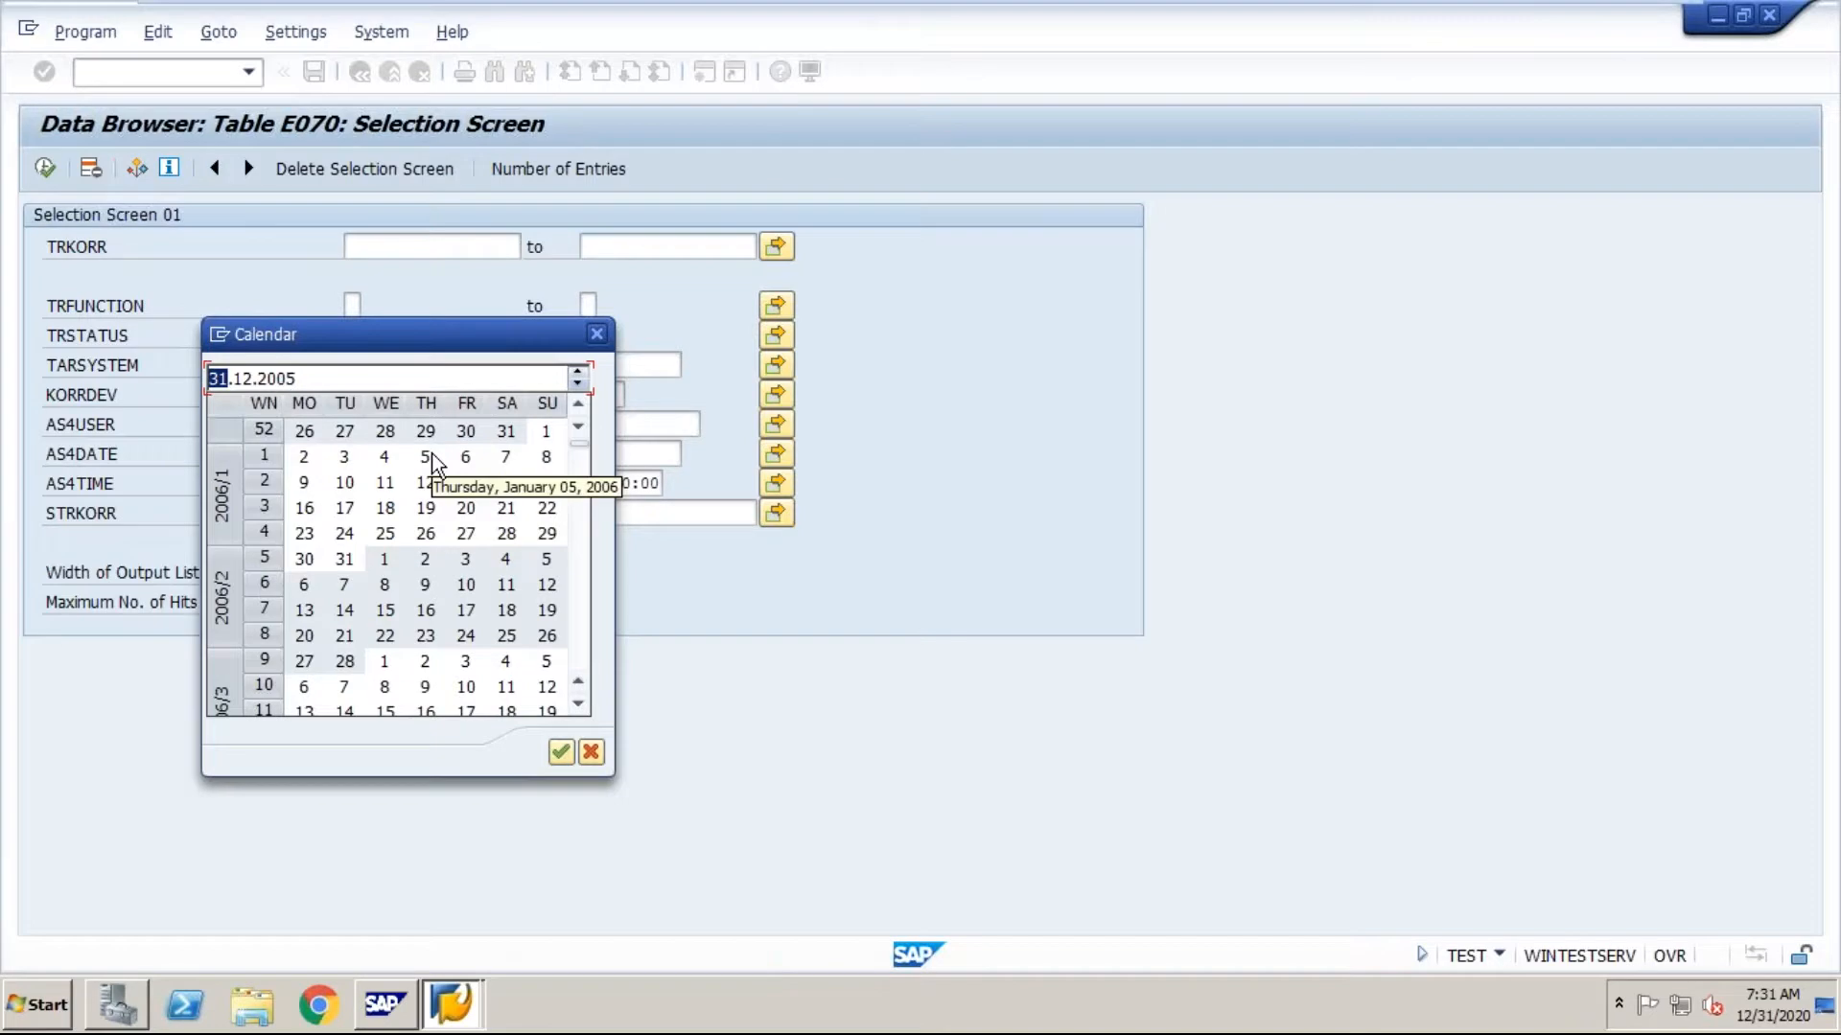
pyautogui.click(577, 387)
pyautogui.write('01.0')
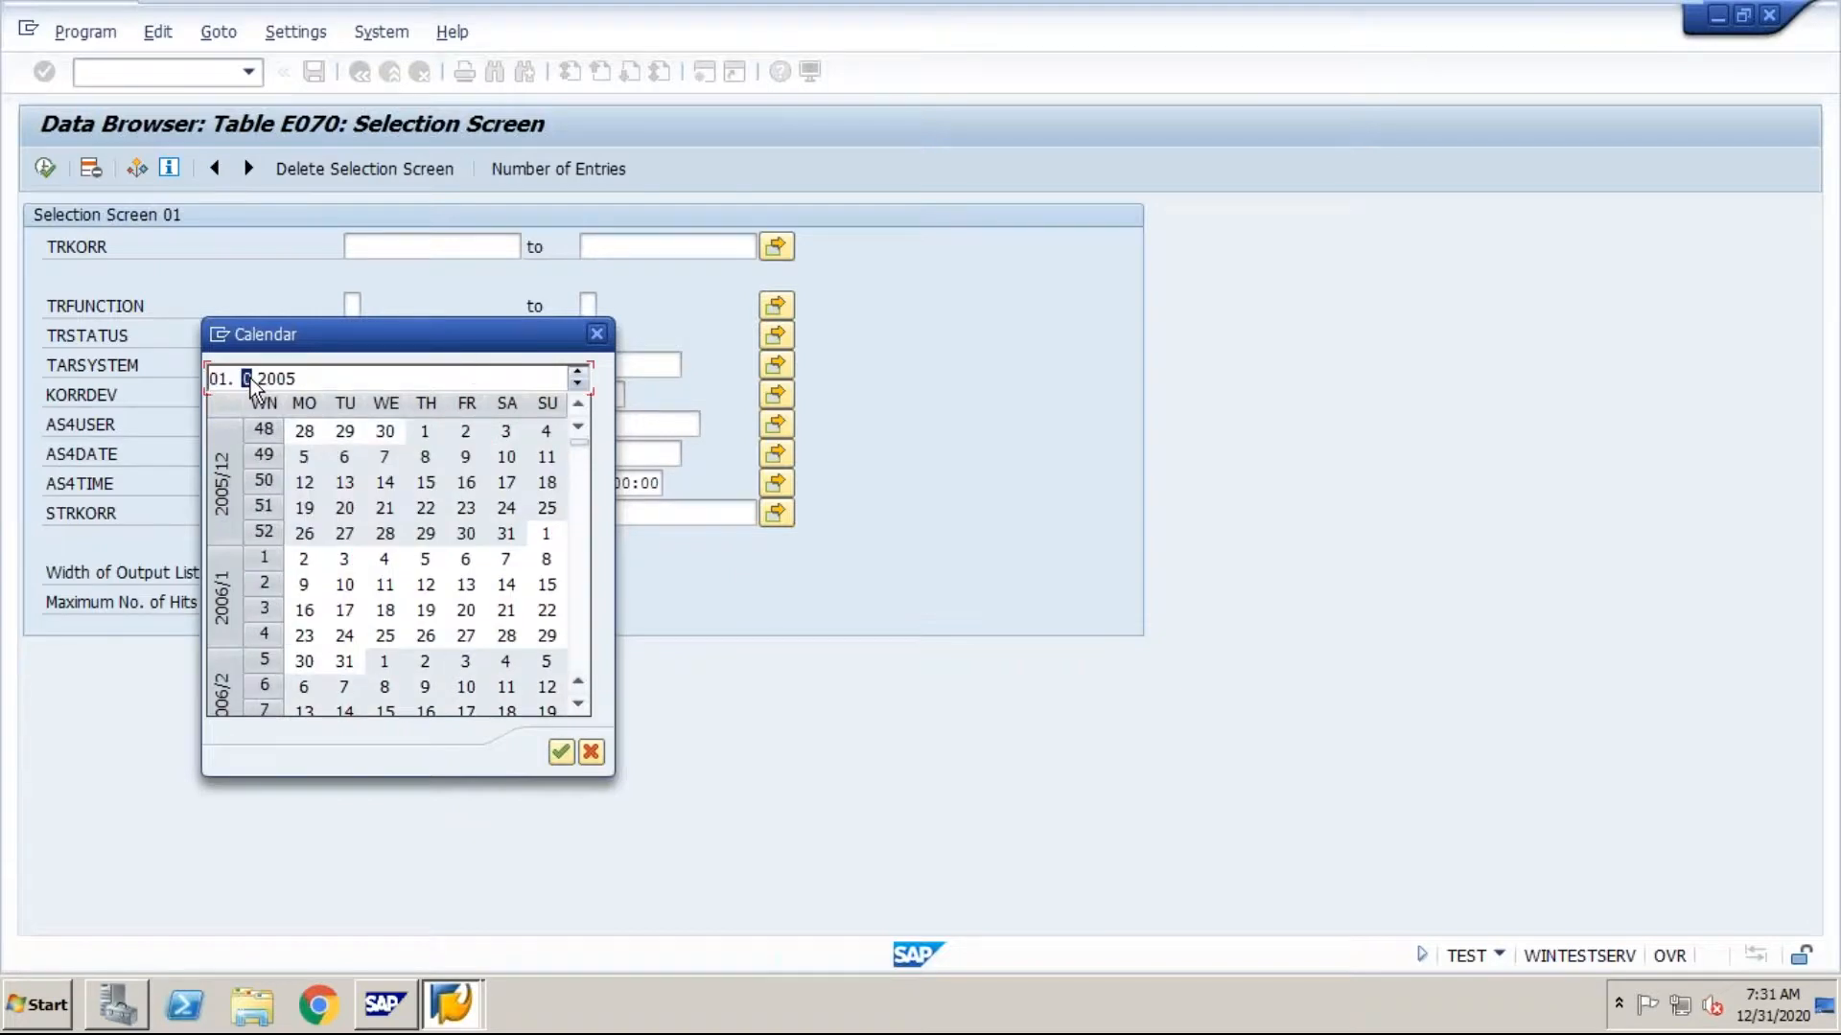
pyautogui.write('1')
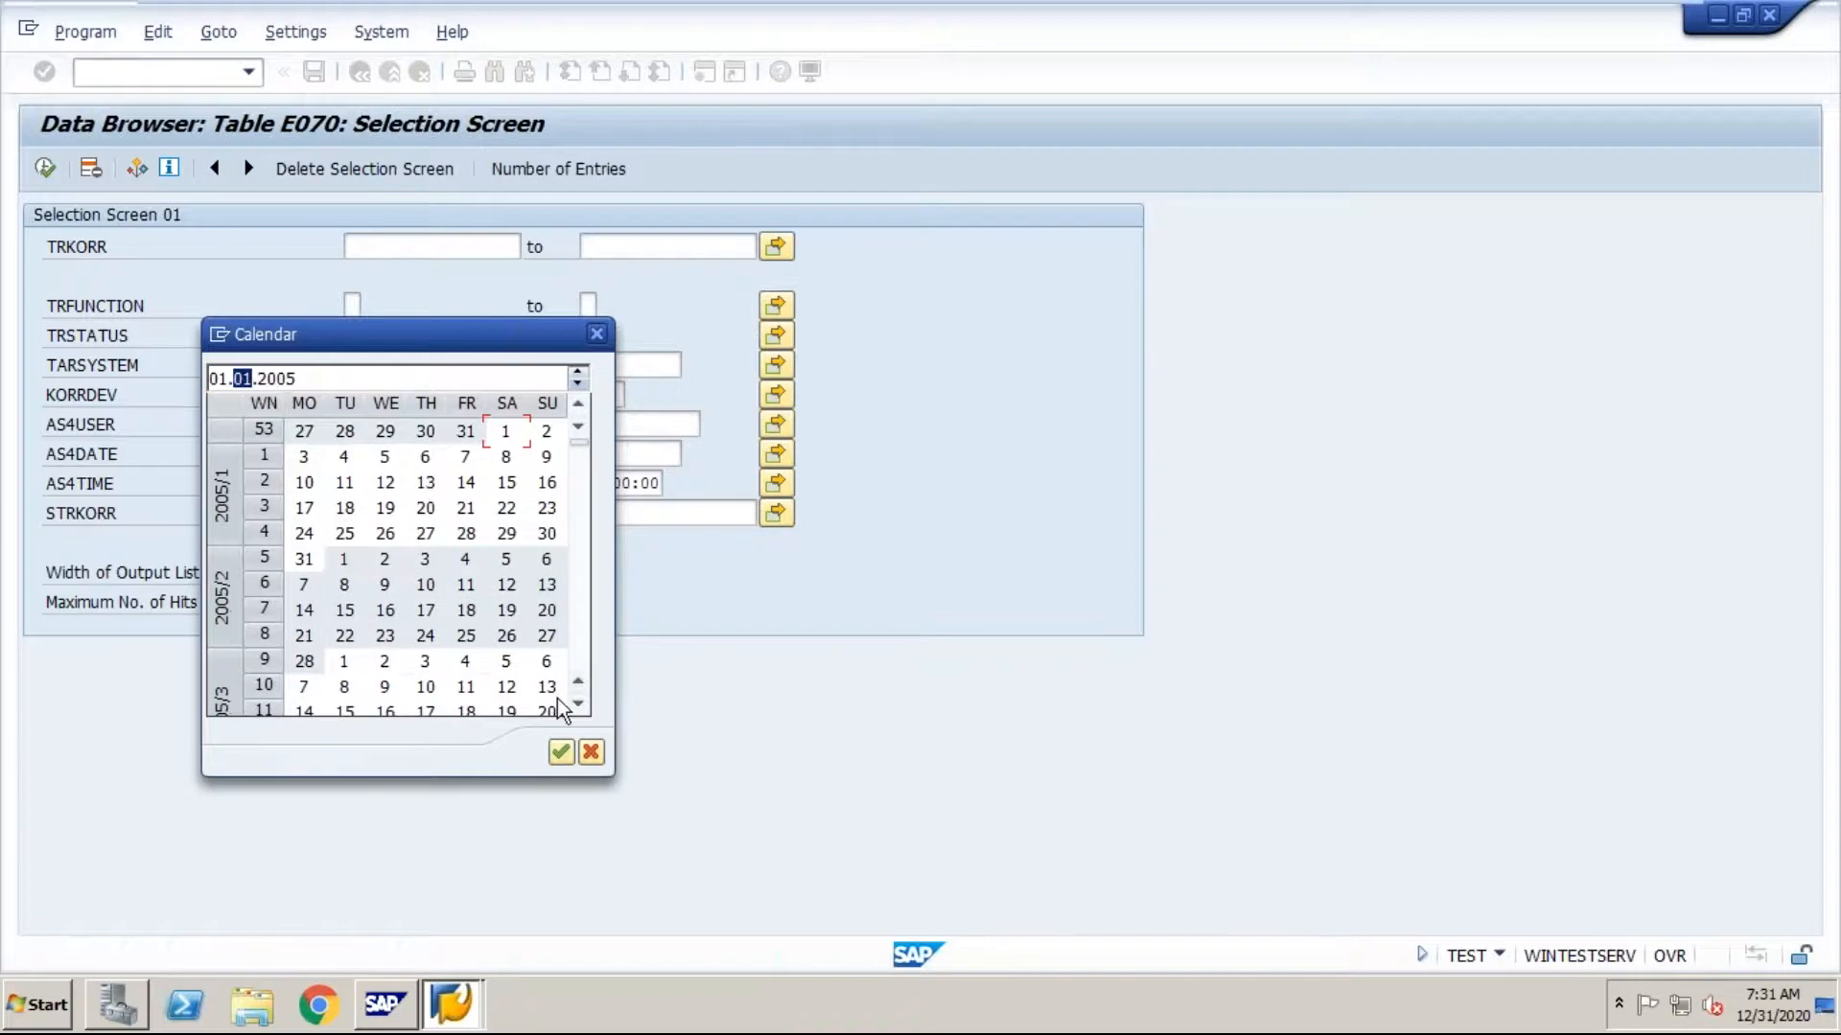
pyautogui.click(561, 751)
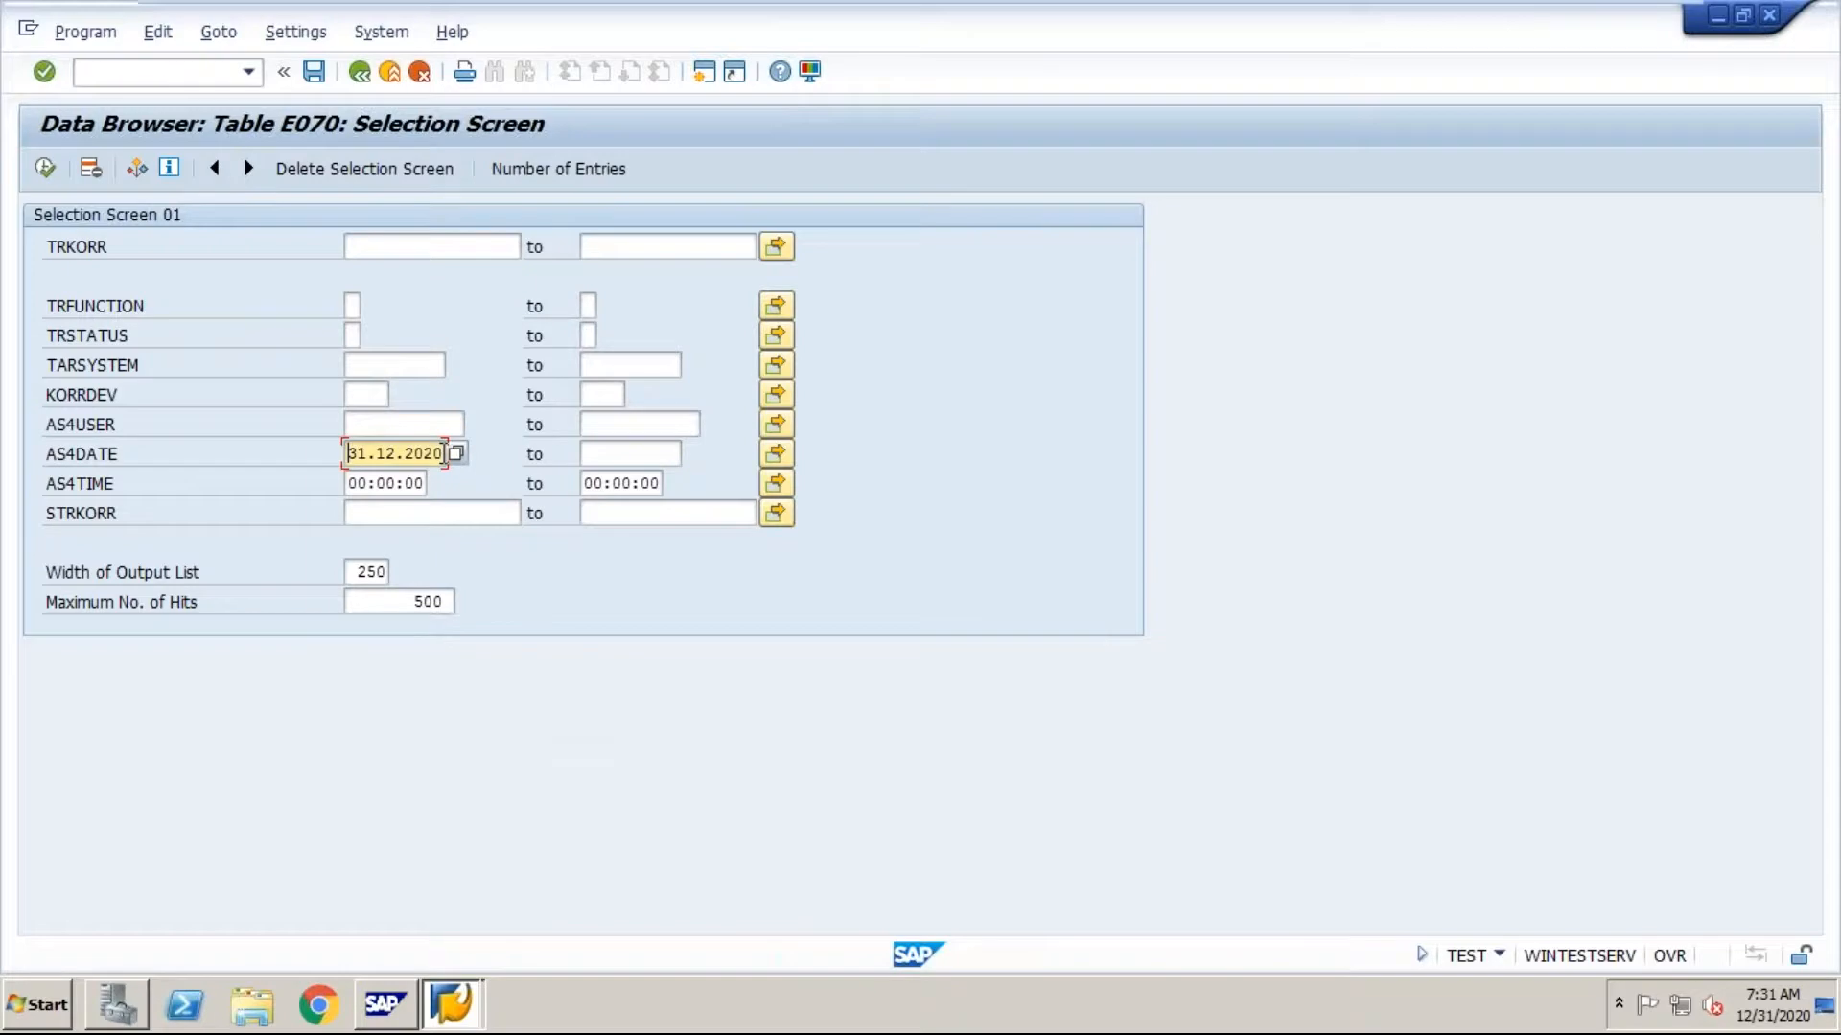
# Step: Set the AS4DATE selection range from 01.01.2005 to 31.12.2005
pyautogui.press('BackSpace')
pyautogui.press('BackSpace')
pyautogui.write('05')
pyautogui.press('BackSpace')
pyautogui.press('BackSpace')
pyautogui.write('01.01')
pyautogui.press('BackSpace')
pyautogui.press('BackSpace')
pyautogui.press('BackSpace')
pyautogui.press('BackSpace')
pyautogui.press('BackSpace')
pyautogui.write('01.01.2005')
pyautogui.press('Tab')
pyautogui.write('31.12.')
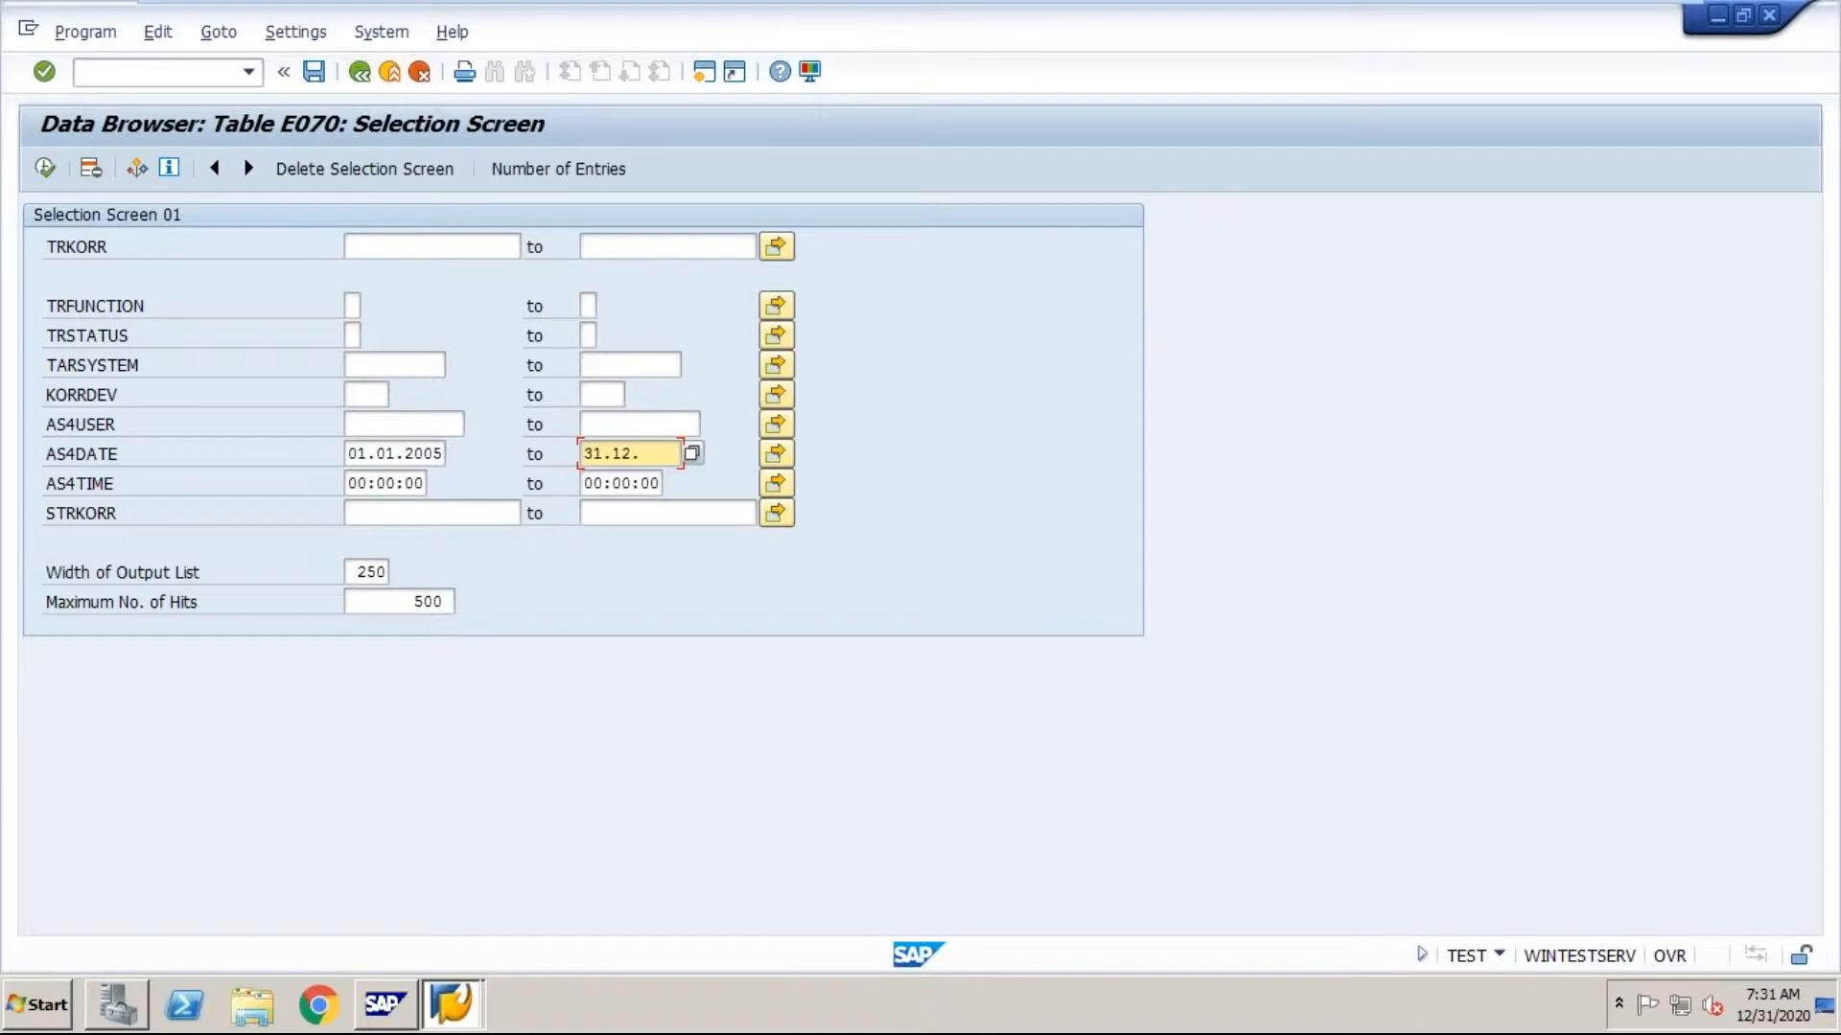
pyautogui.write('2005')
# Step: Count and list the E070 entries that match the date range, and return to the selection screen
pyautogui.click(539, 172)
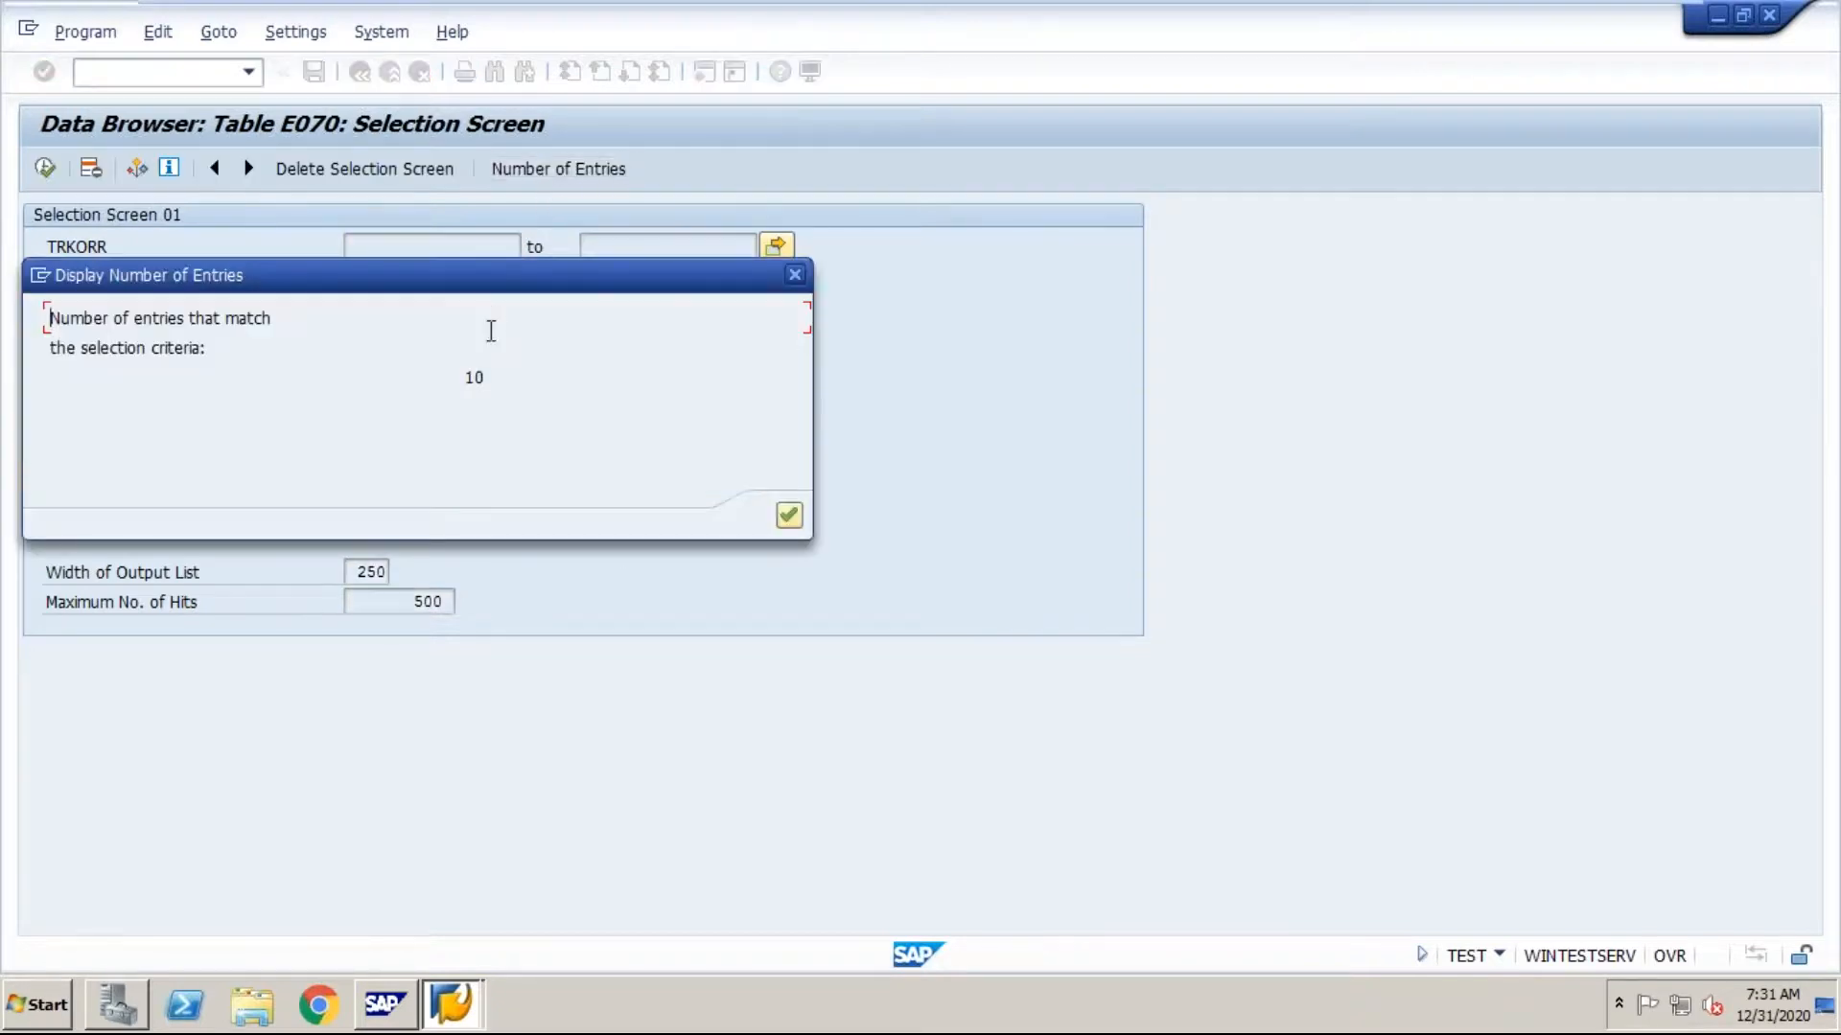
pyautogui.click(788, 519)
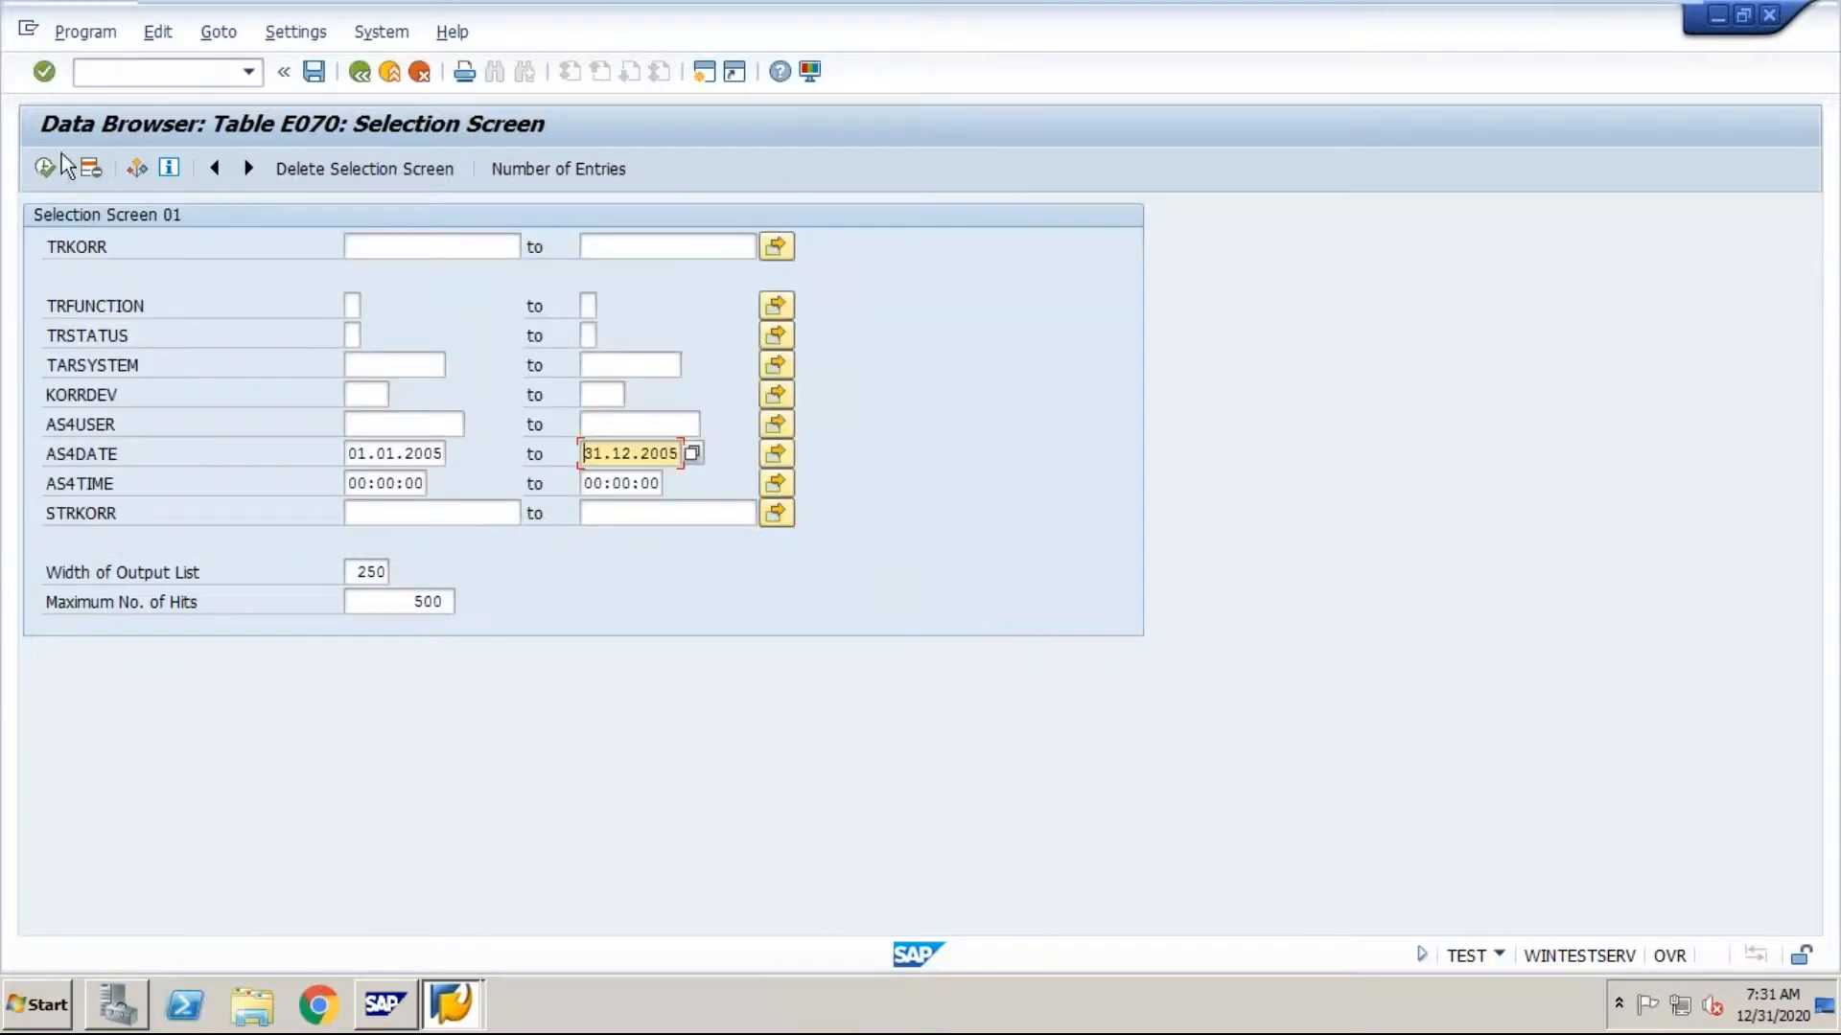
pyautogui.click(42, 176)
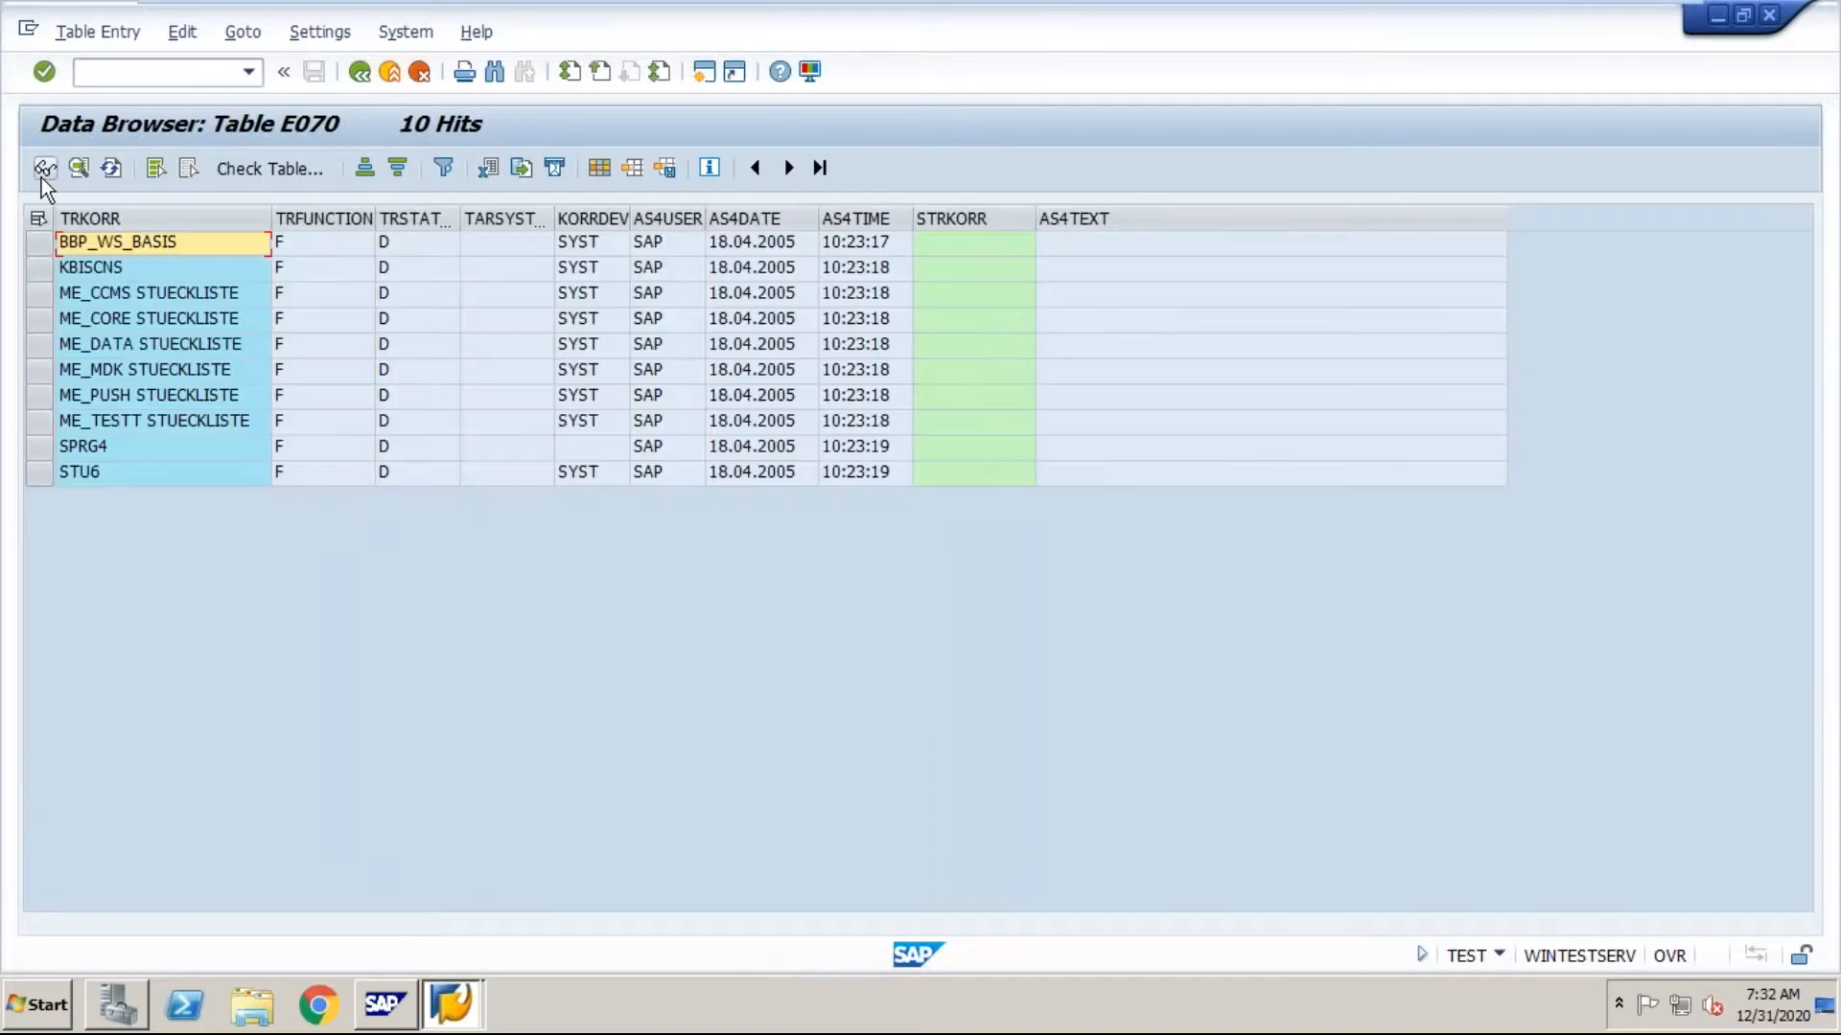
pyautogui.click(366, 82)
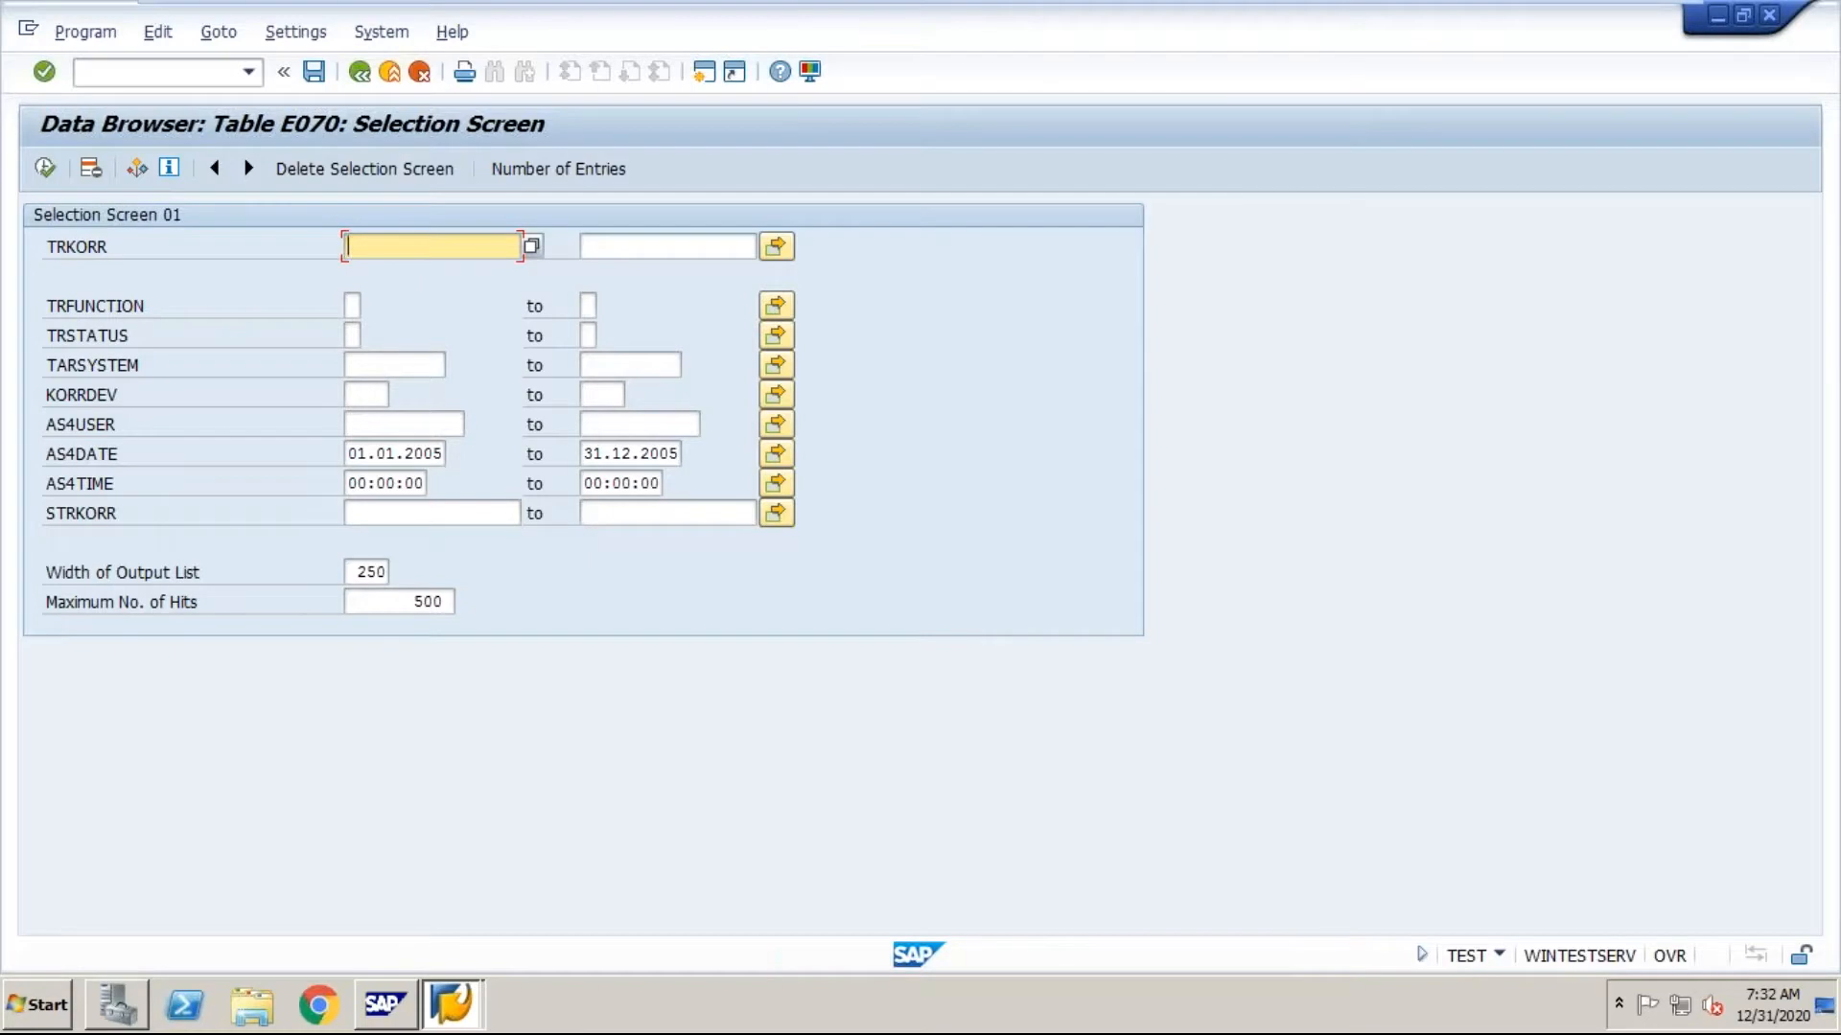
# Step: Switch to the Word notes and go to the SE11 entry about the ABAP dictionary
pyautogui.moveTo(1373, 17)
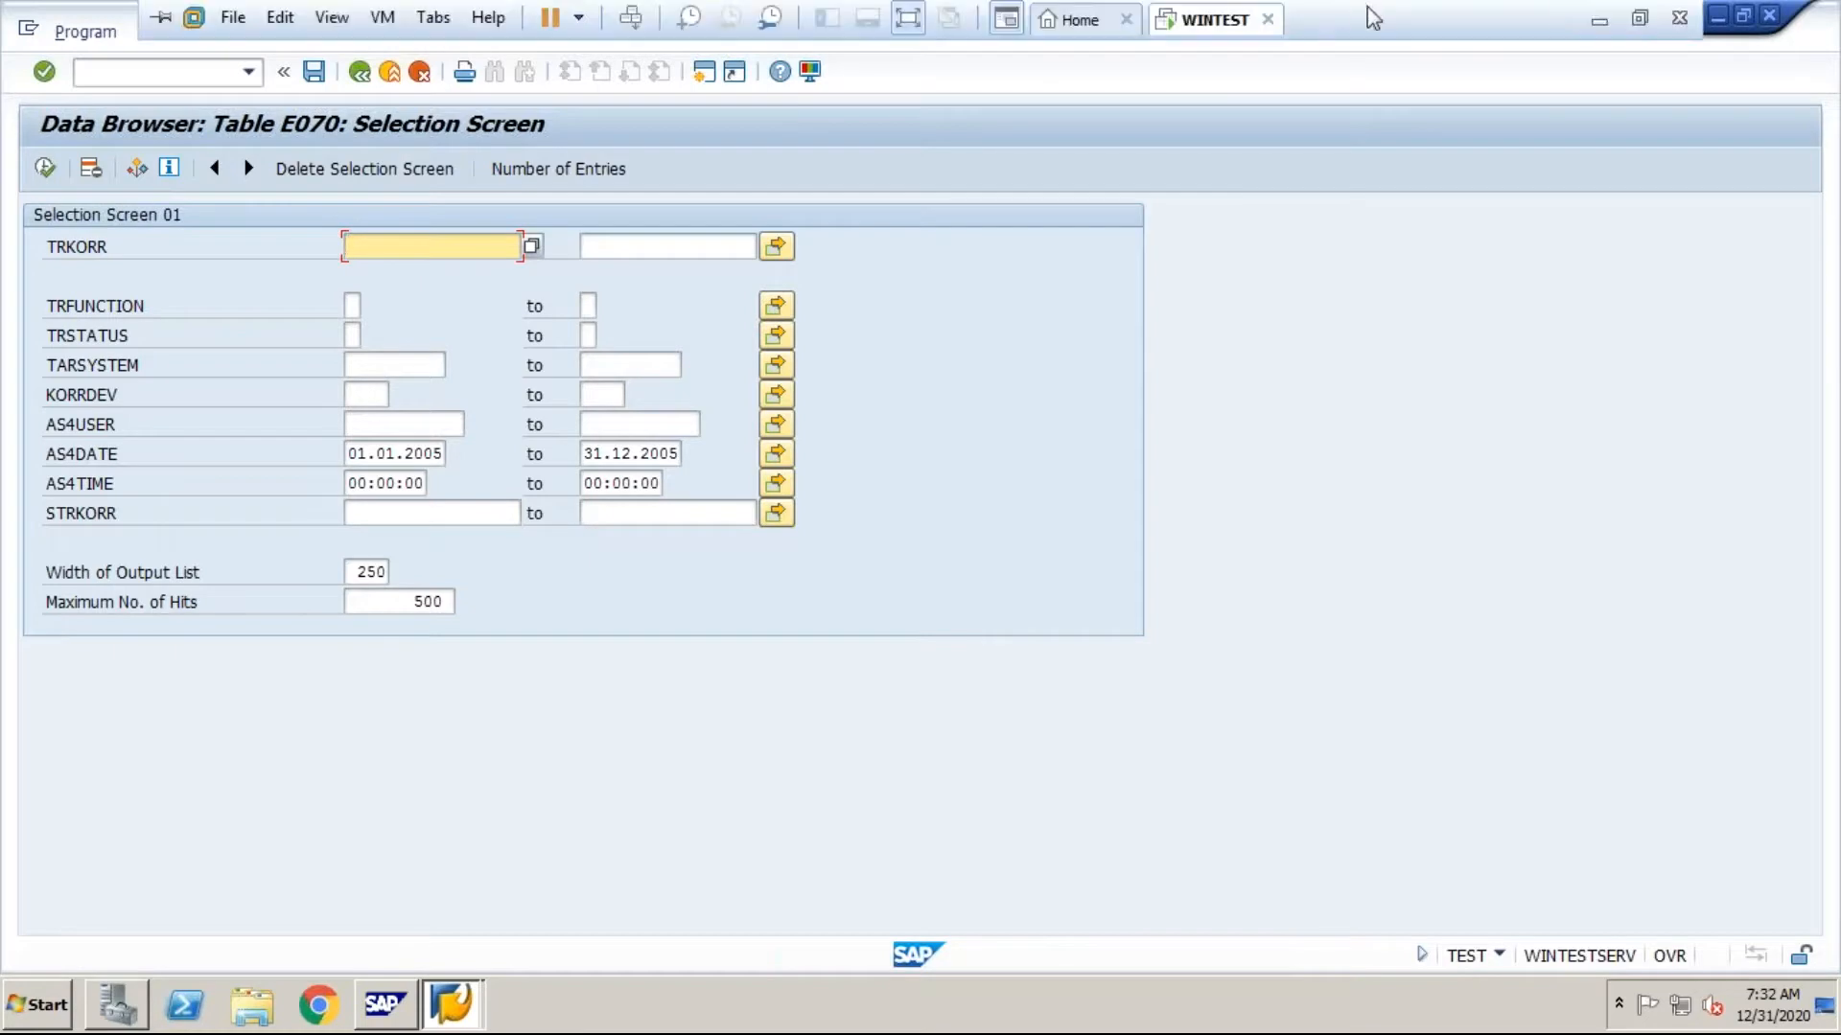
pyautogui.click(1593, 18)
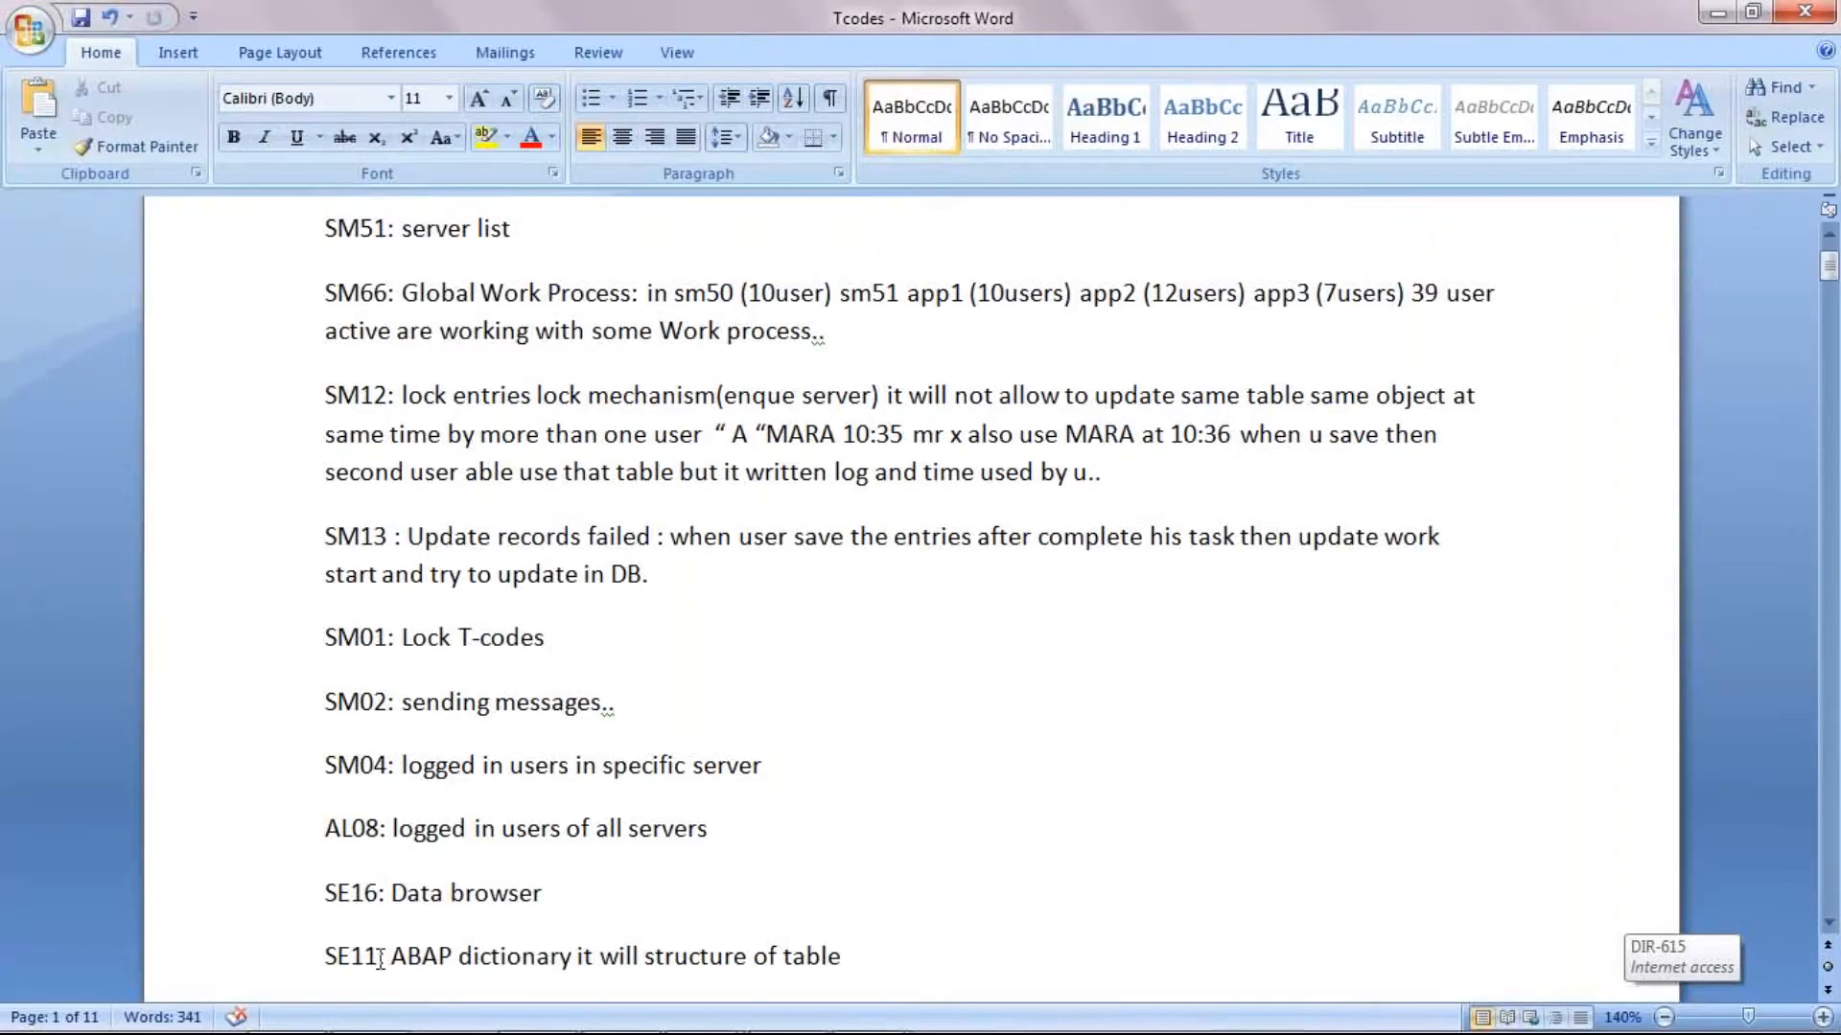
pyautogui.click(380, 957)
# Step: Switch to the WINTEST machine's SAP session, open the ABAP Dictionary with transaction SE11, and display the structure of table E070
pyautogui.click(716, 1019)
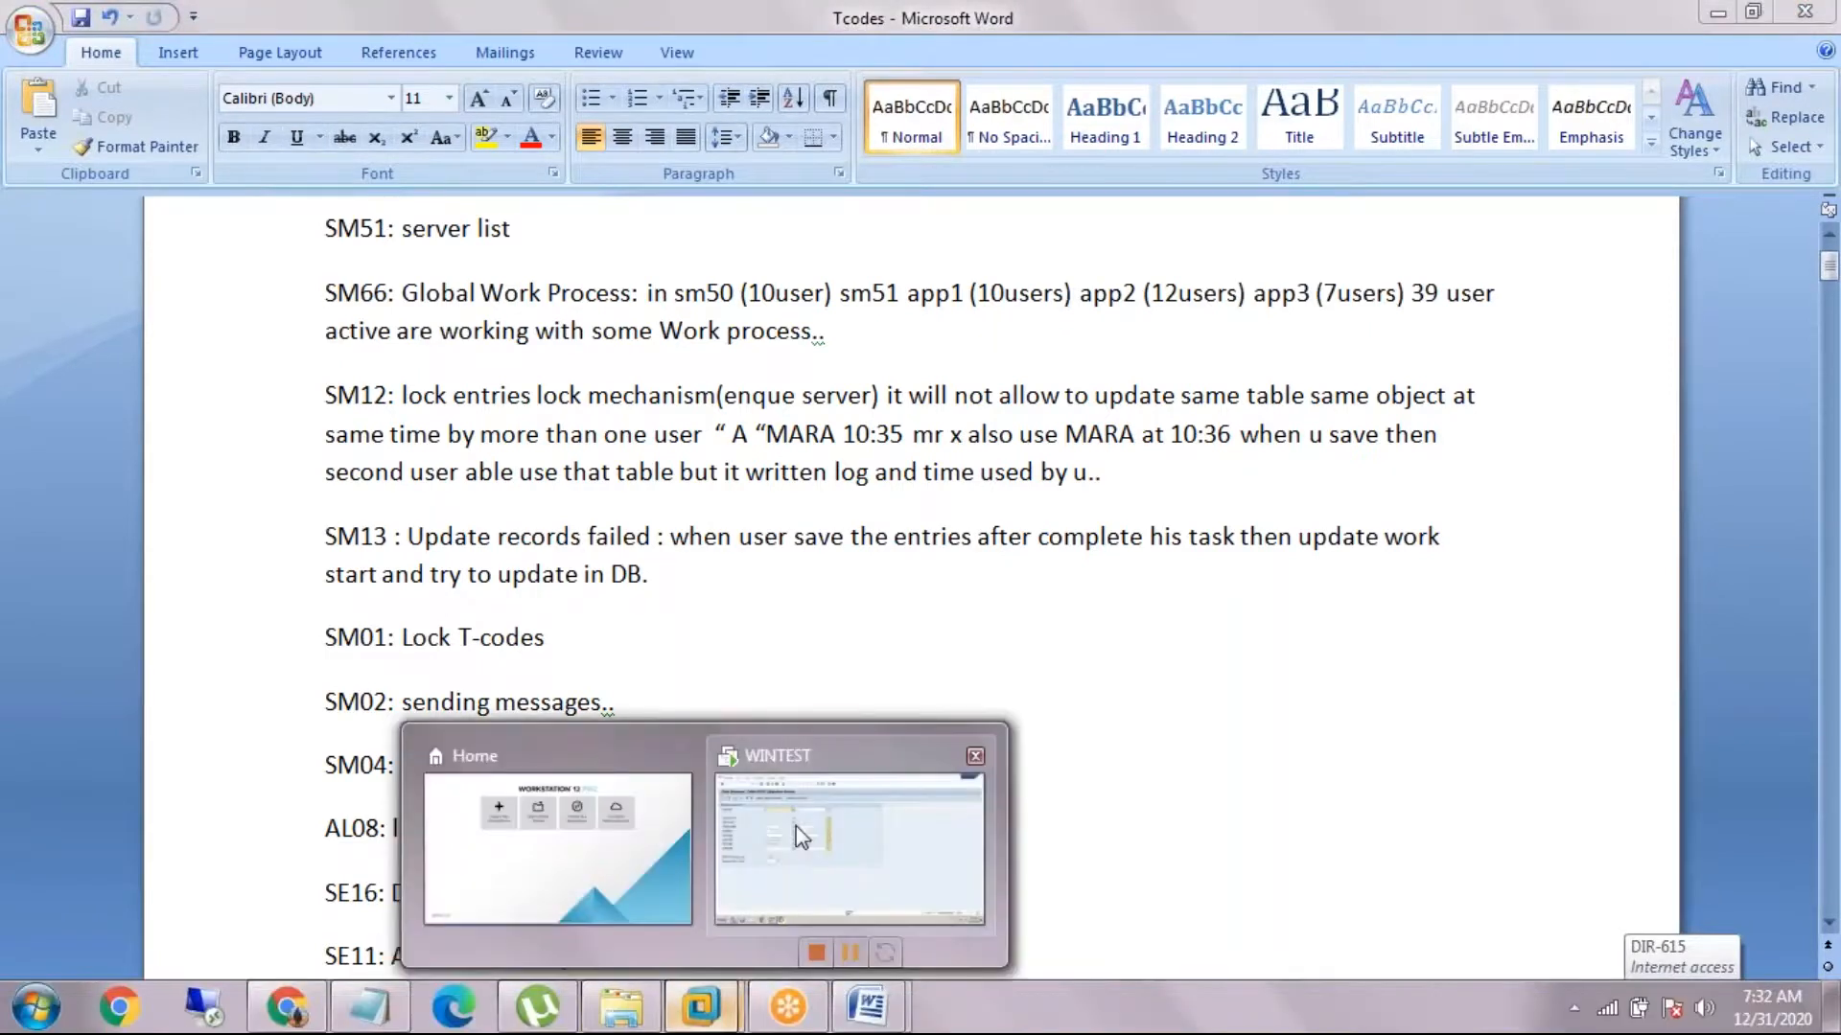
pyautogui.click(843, 834)
pyautogui.click(134, 72)
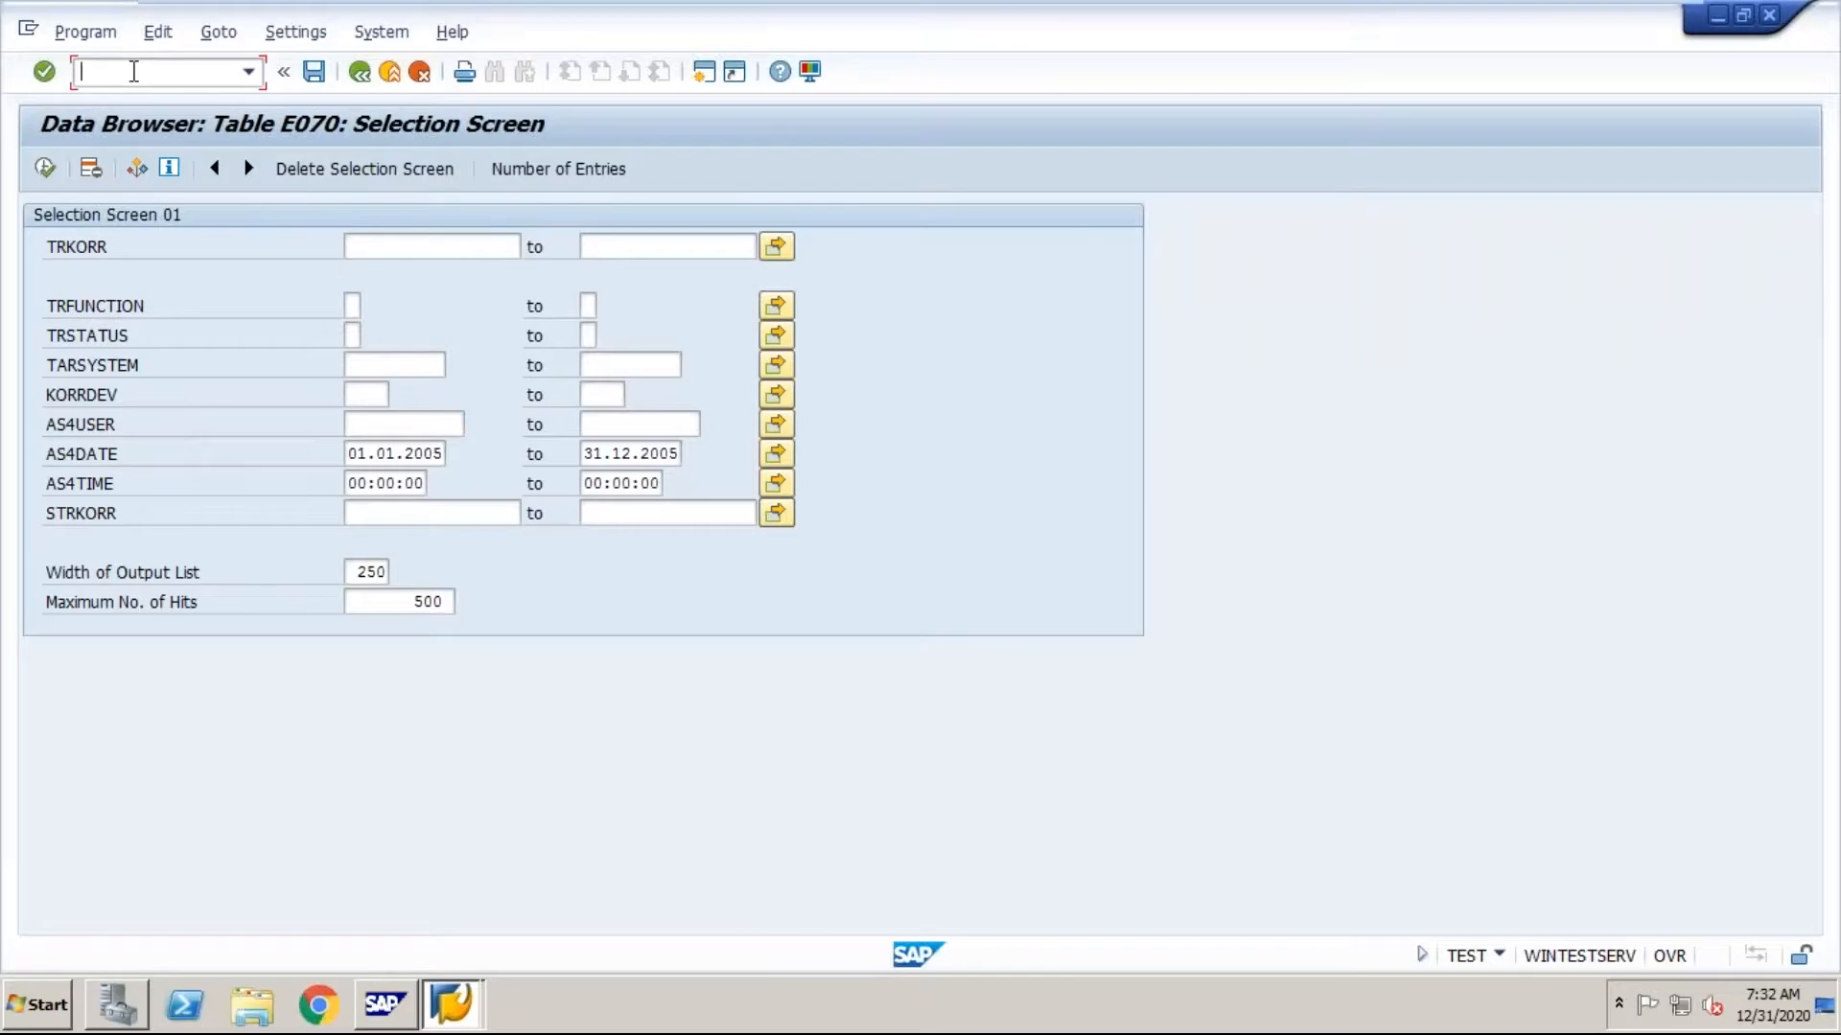
pyautogui.write('/nse11')
pyautogui.press('Return')
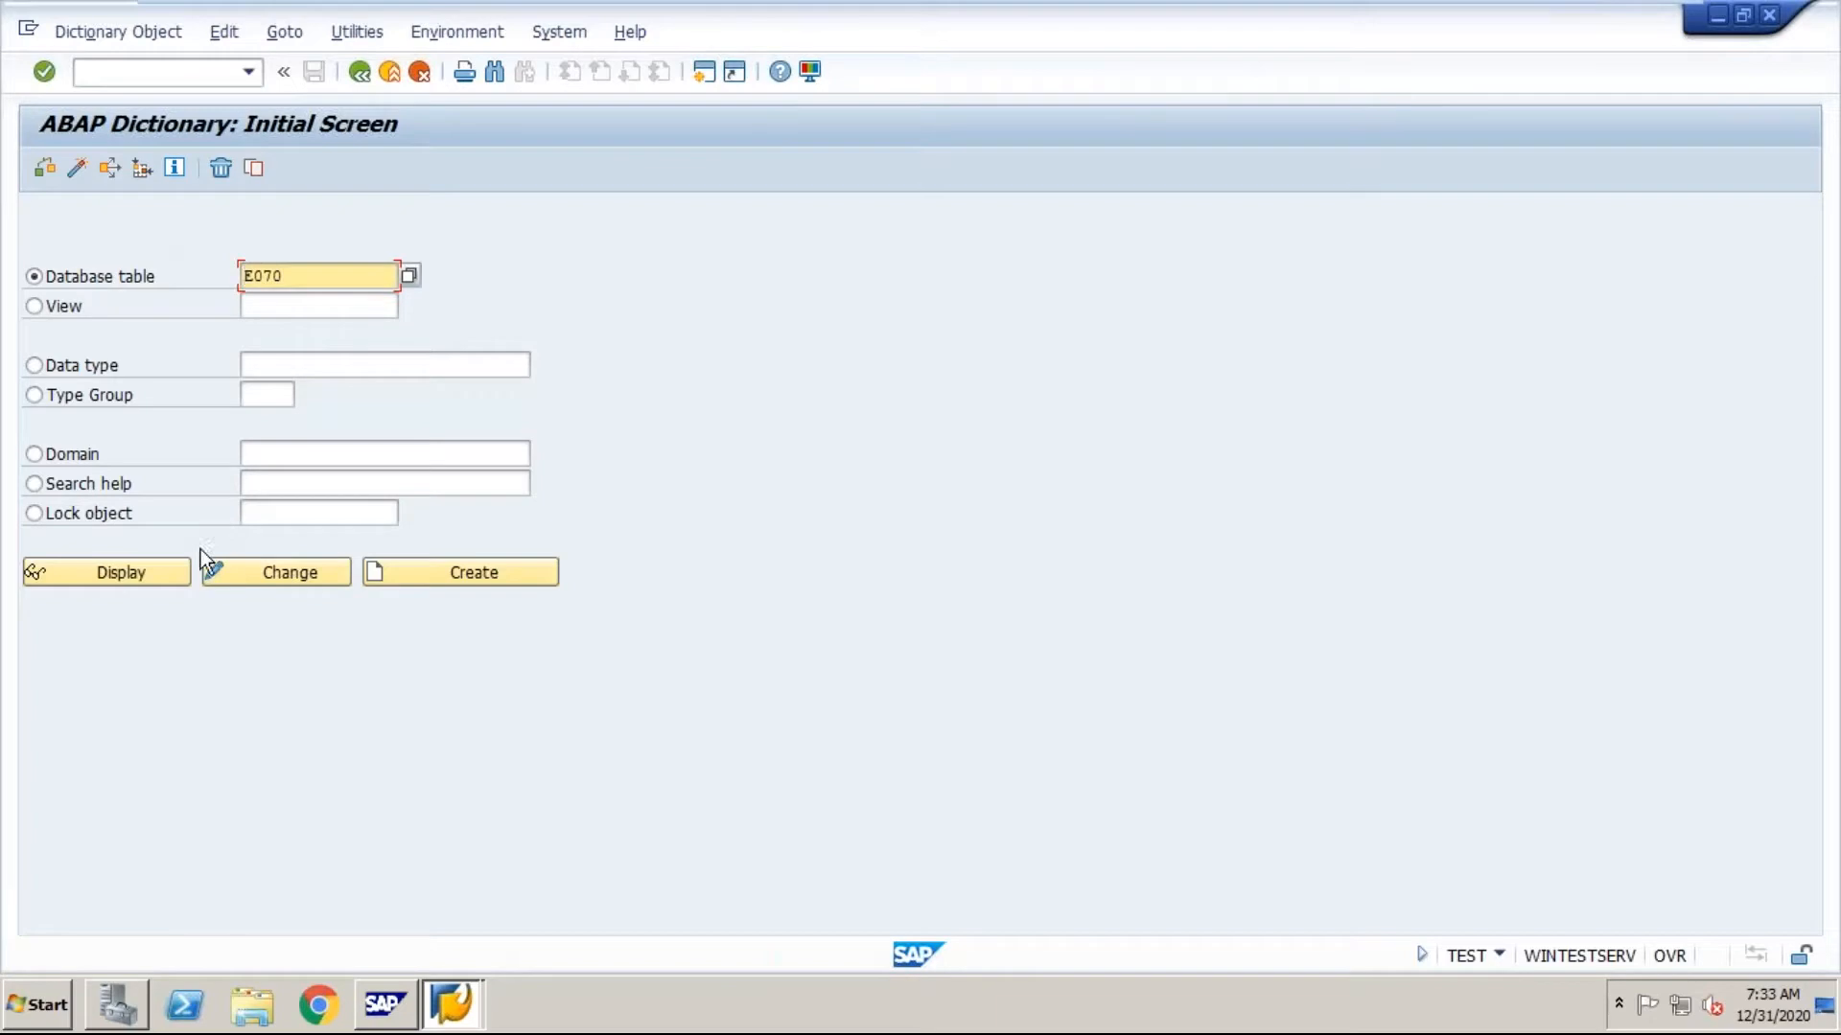
pyautogui.click(148, 575)
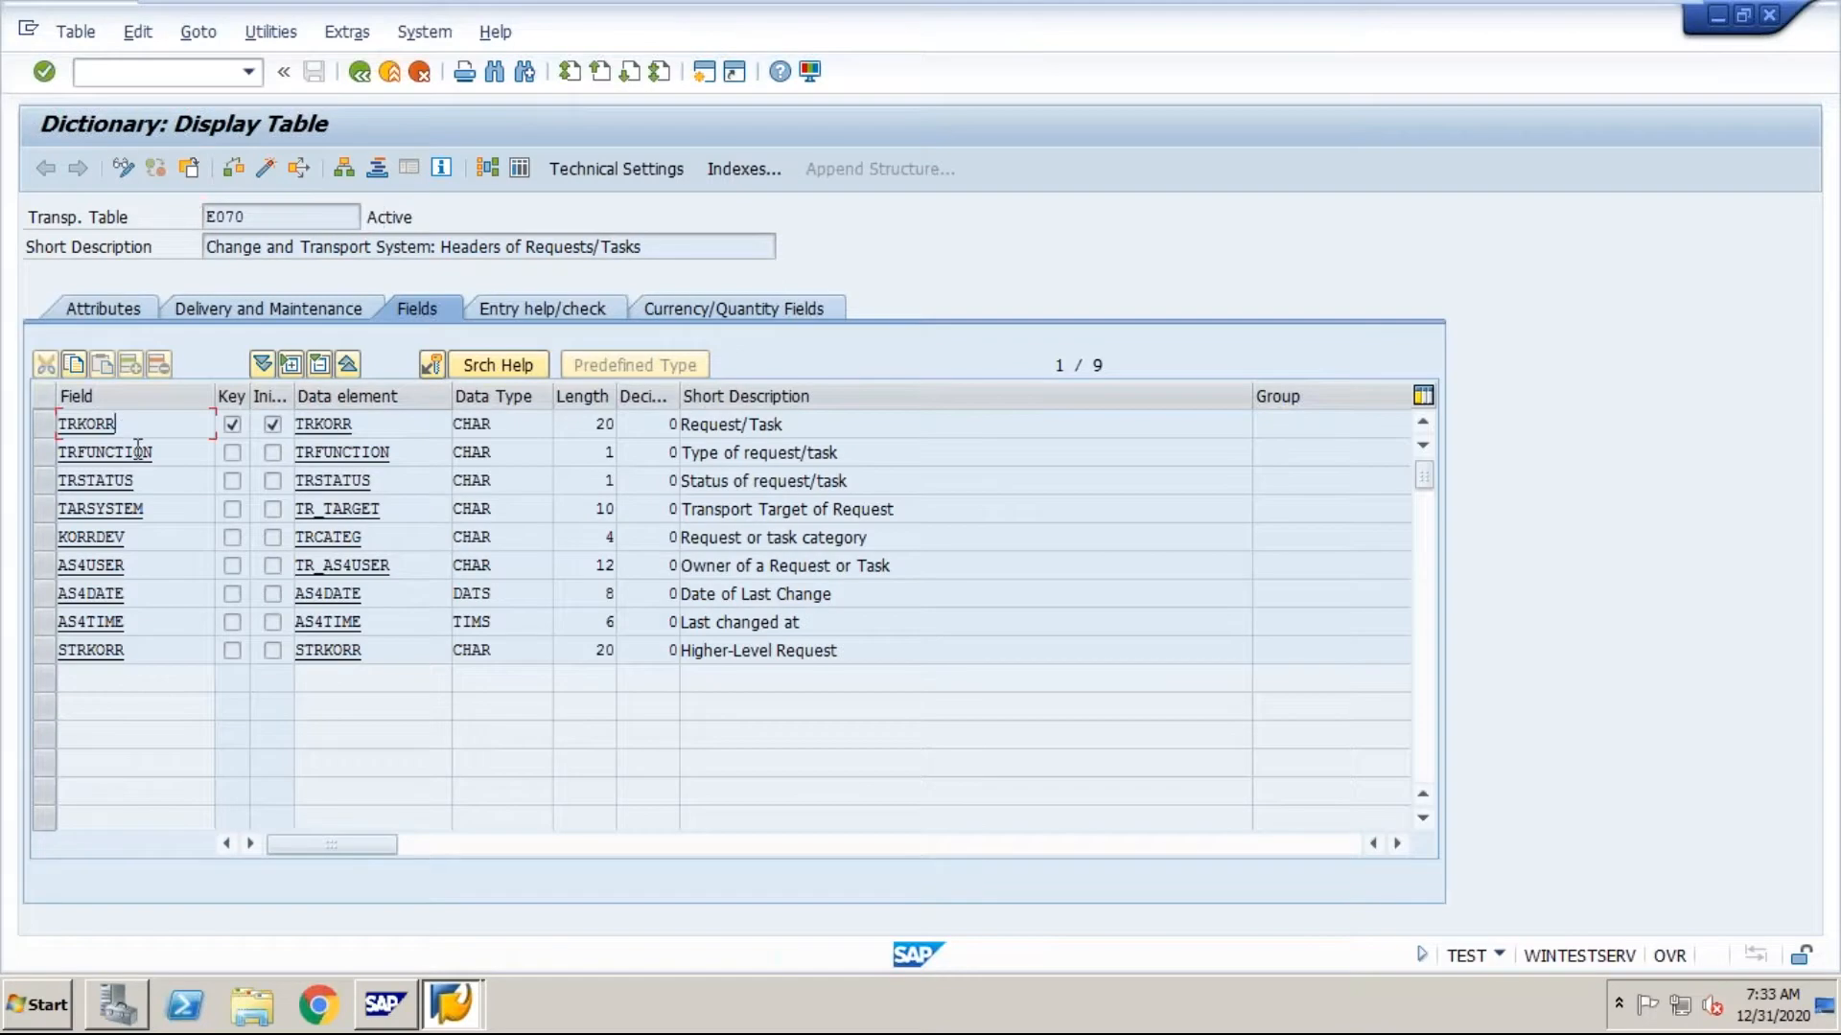
# Step: Switch to the Word notes and go to the SA38 entry about executing programs
pyautogui.click(134, 481)
pyautogui.click(245, 80)
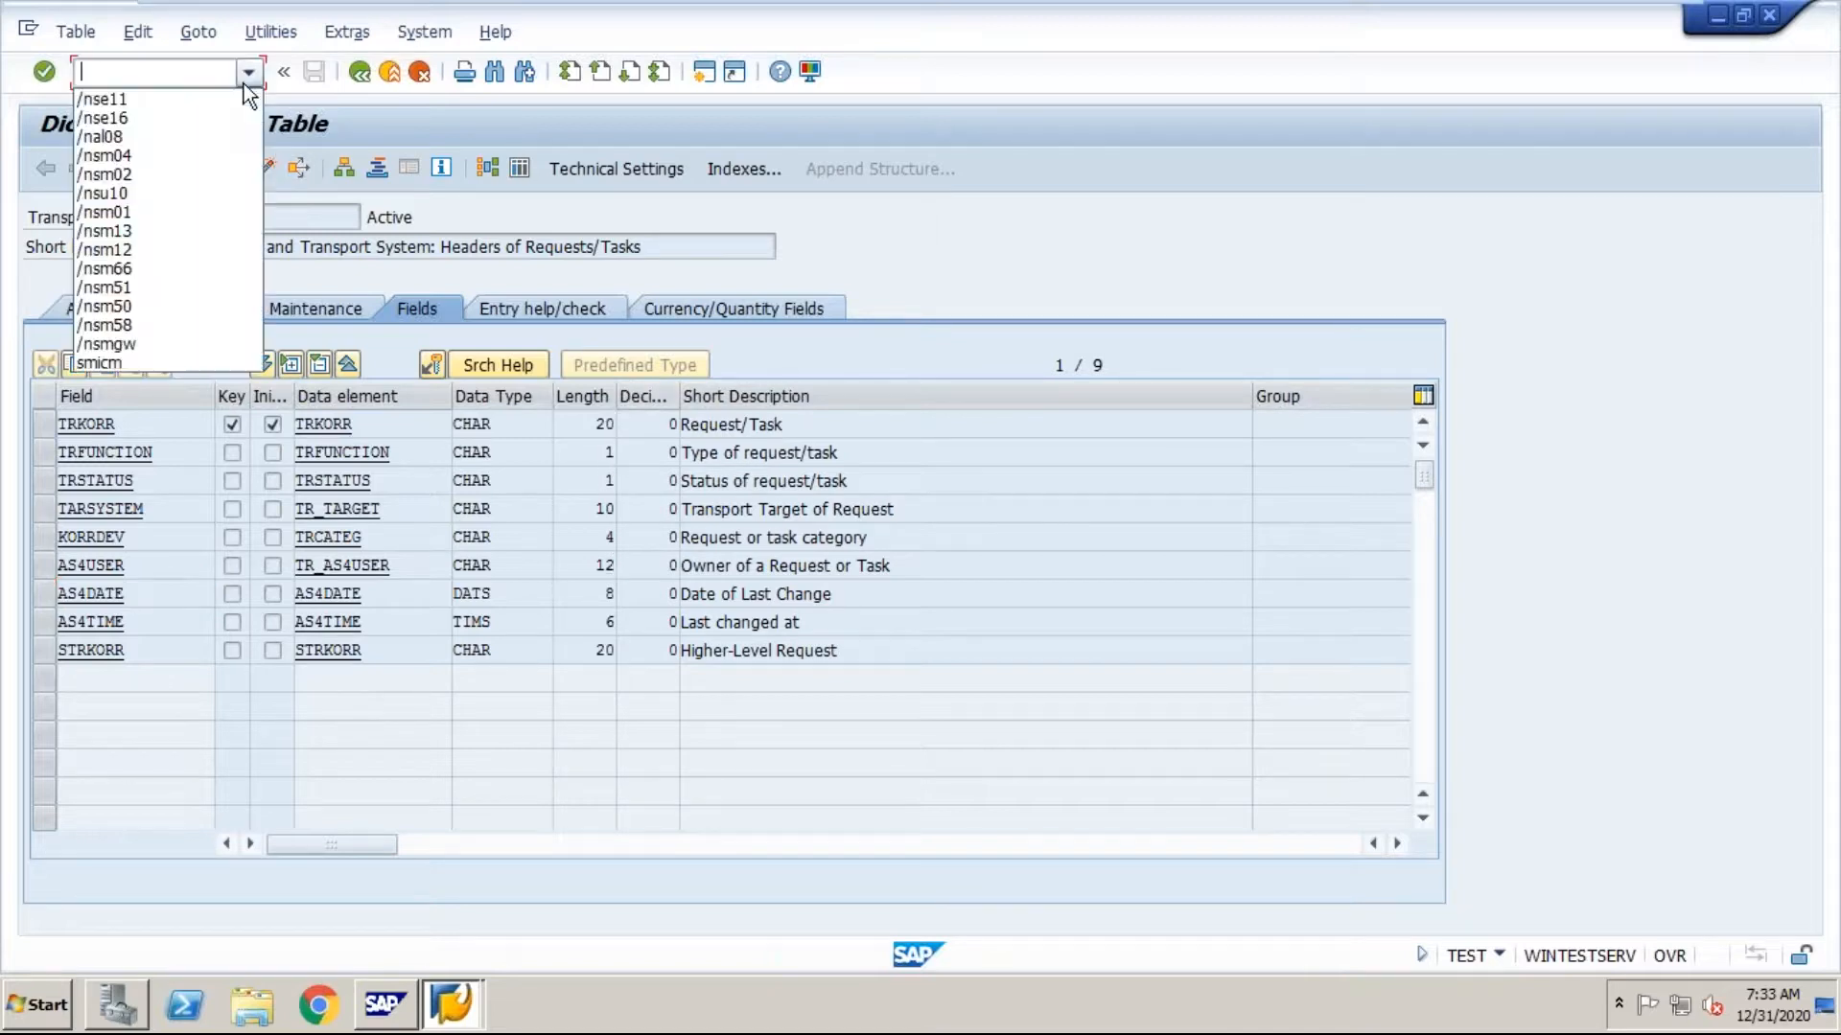
pyautogui.click(186, 72)
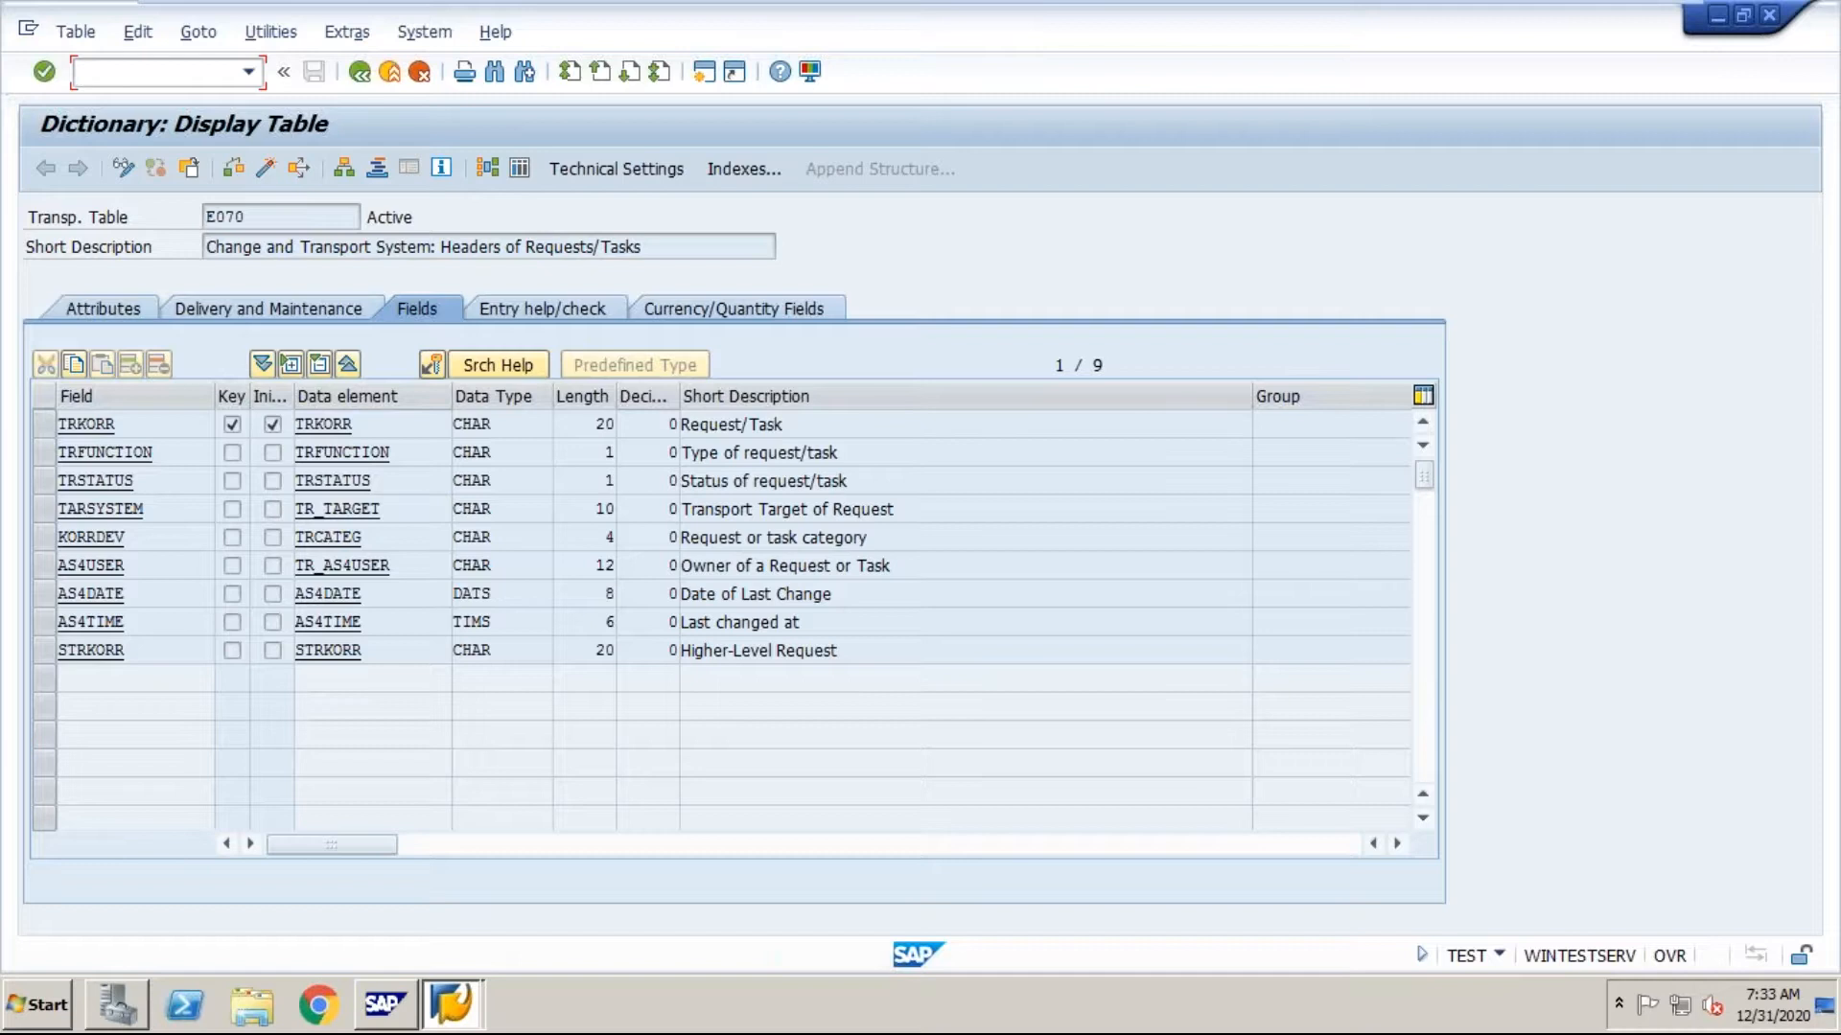
pyautogui.moveTo(1567, 18)
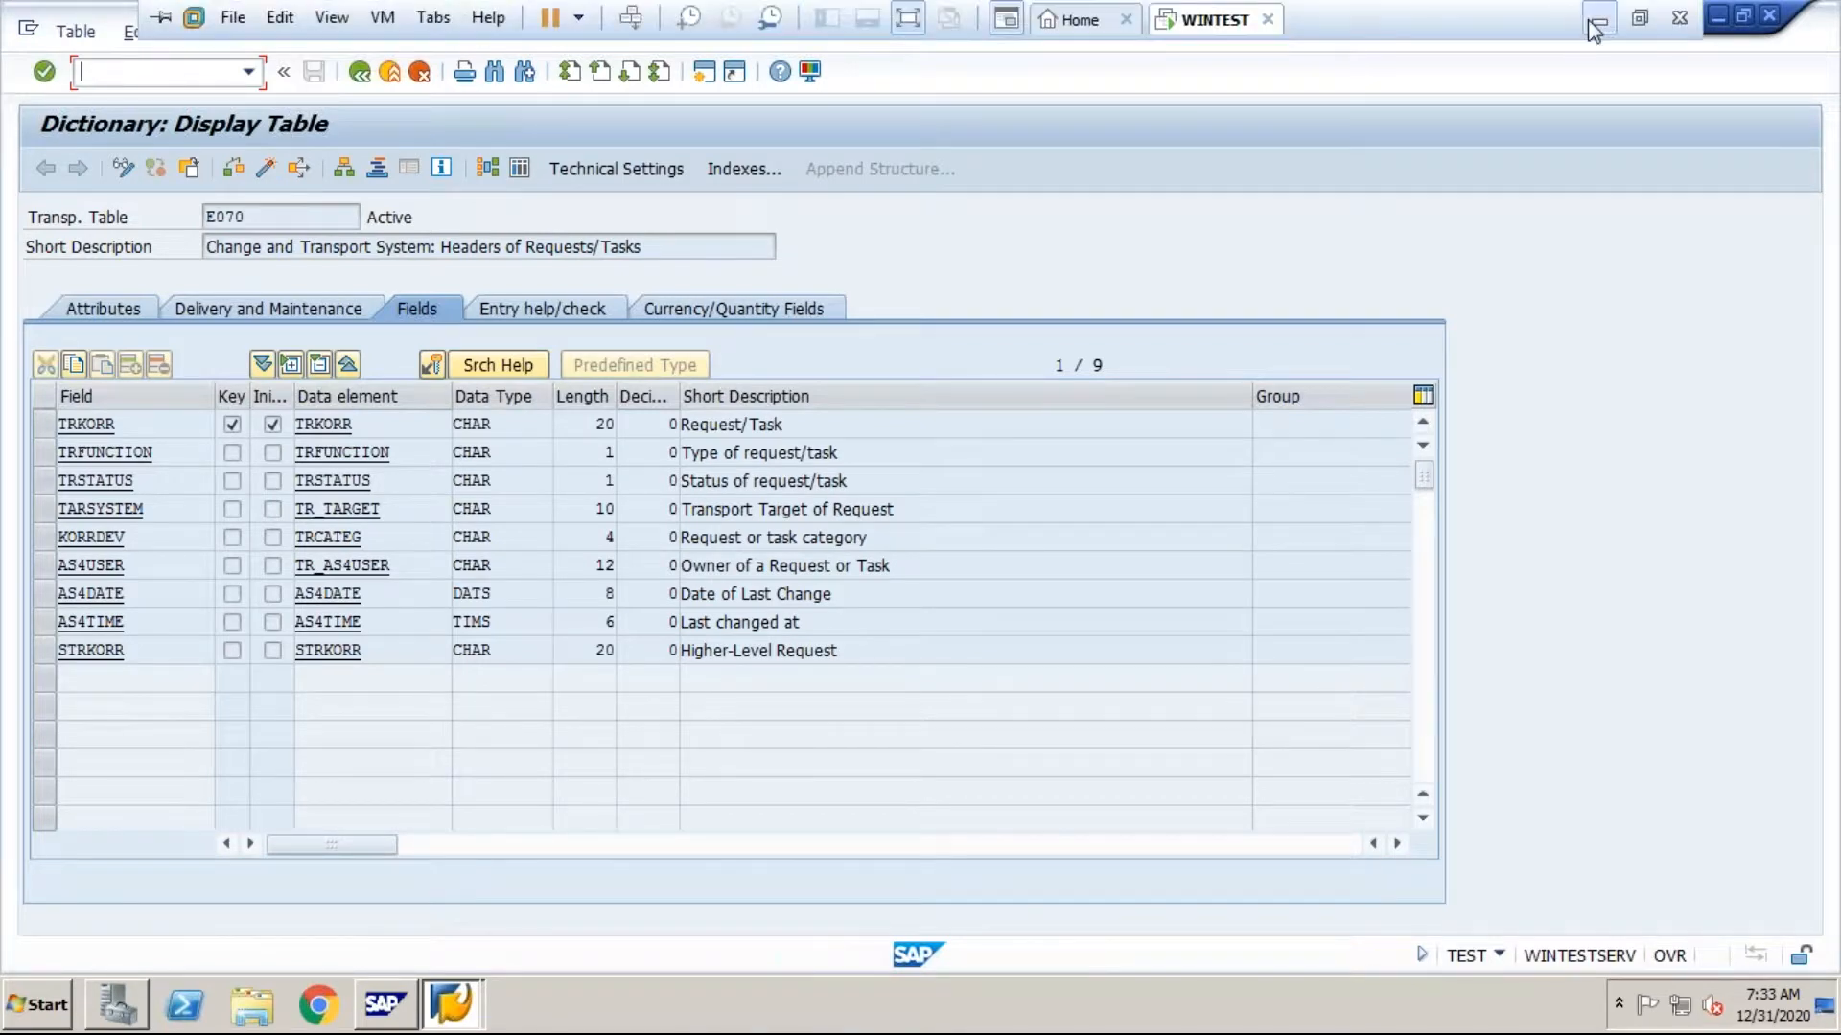
pyautogui.click(1599, 19)
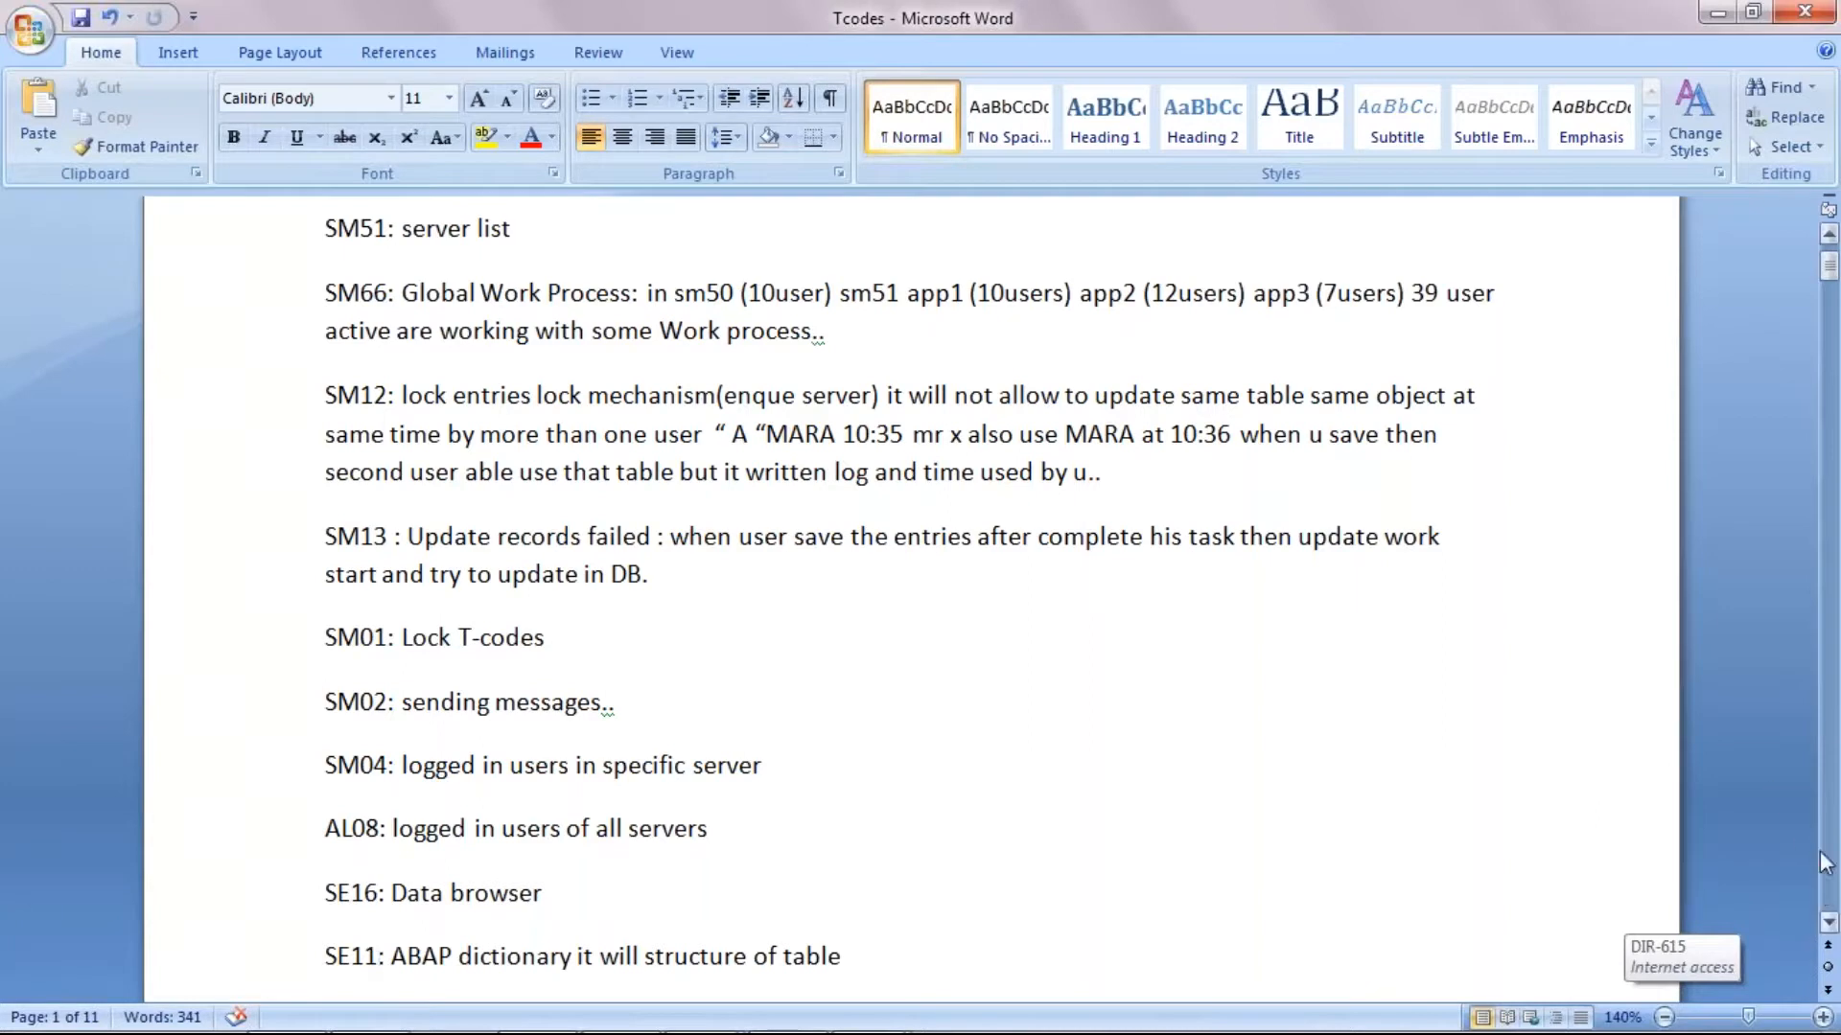
pyautogui.scroll(-5, 1829, 925)
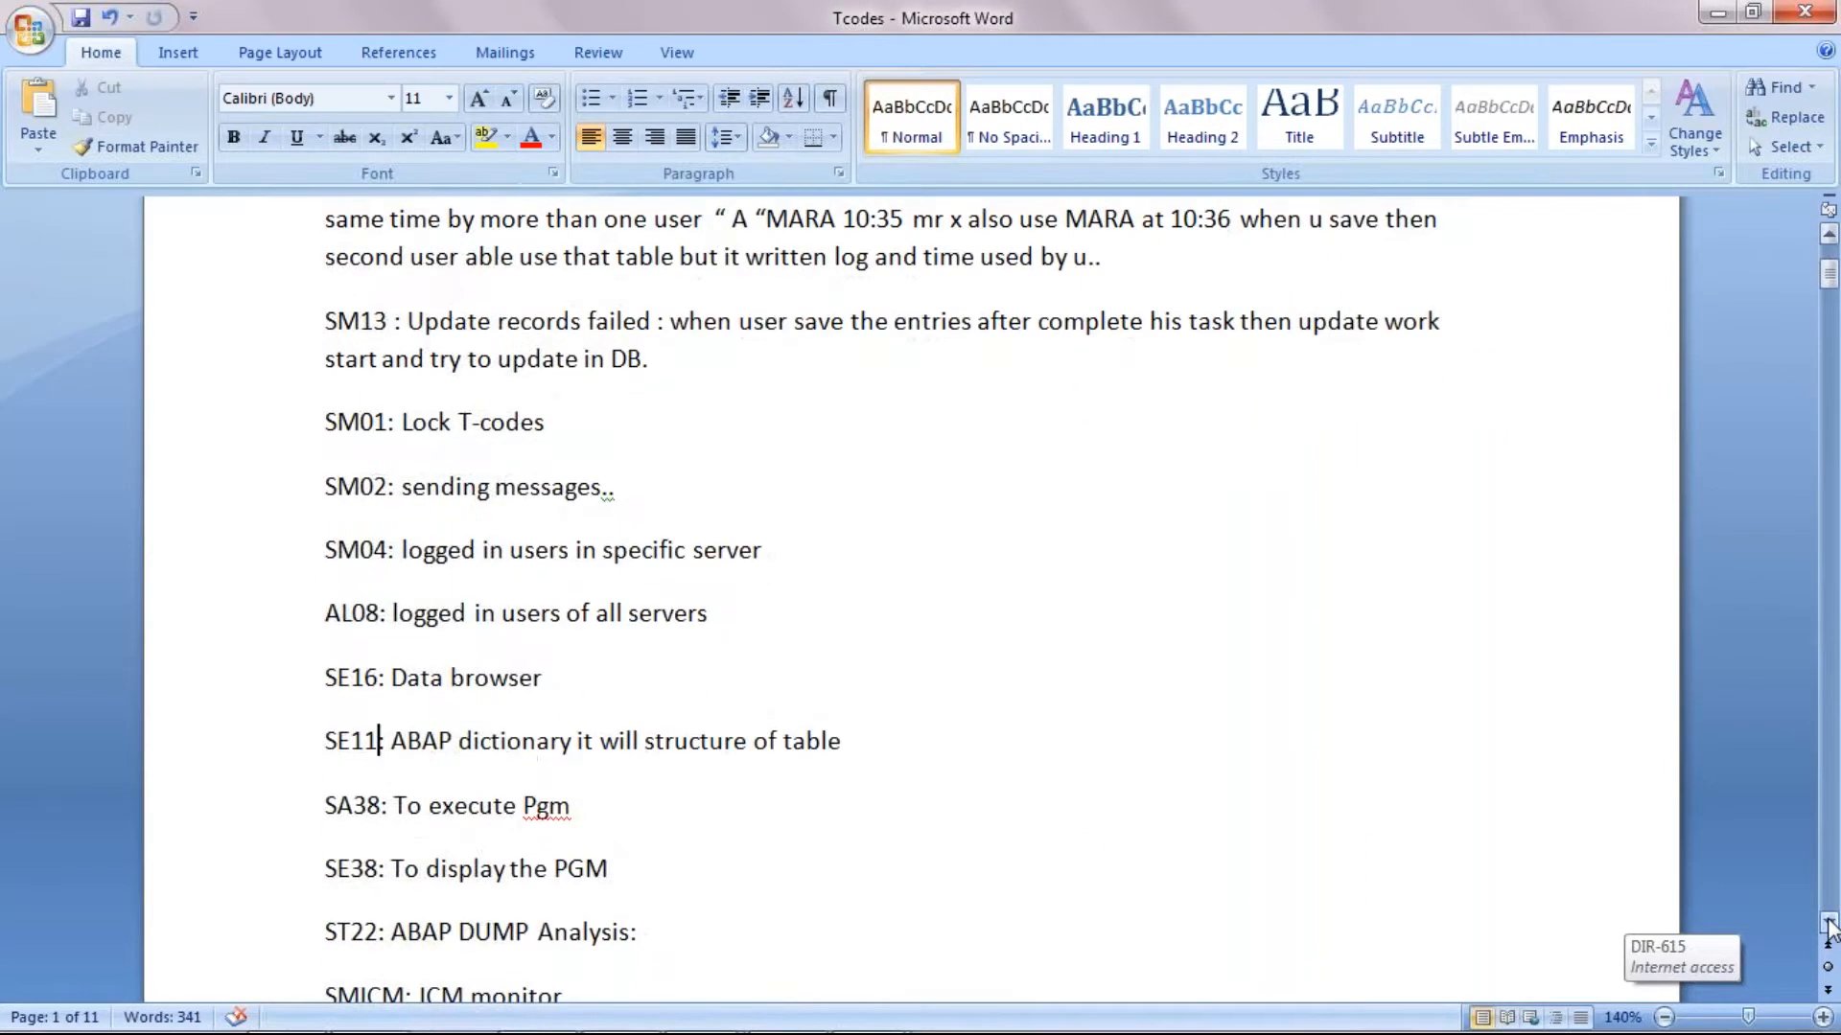
# Step: Switch to the WINTEST machine's SAP session and open ABAP Program Execution with transaction SA38
pyautogui.moveTo(861, 1028)
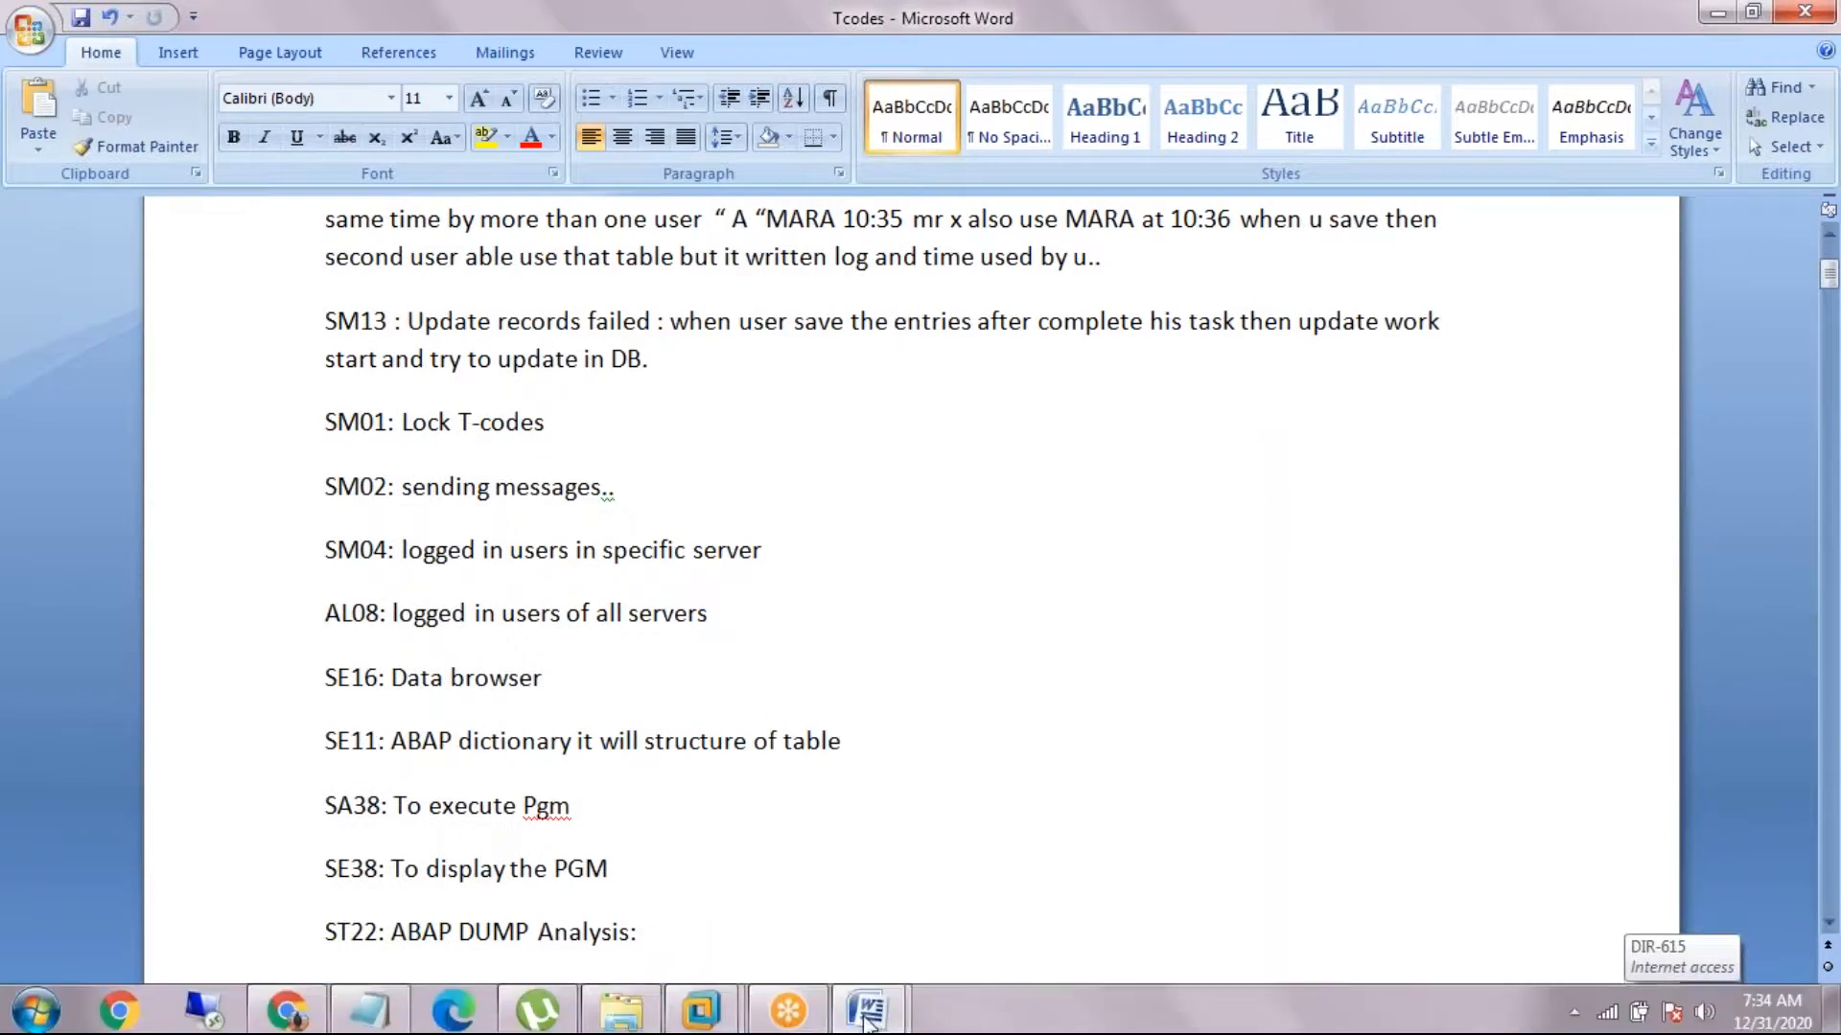
pyautogui.moveTo(715, 1011)
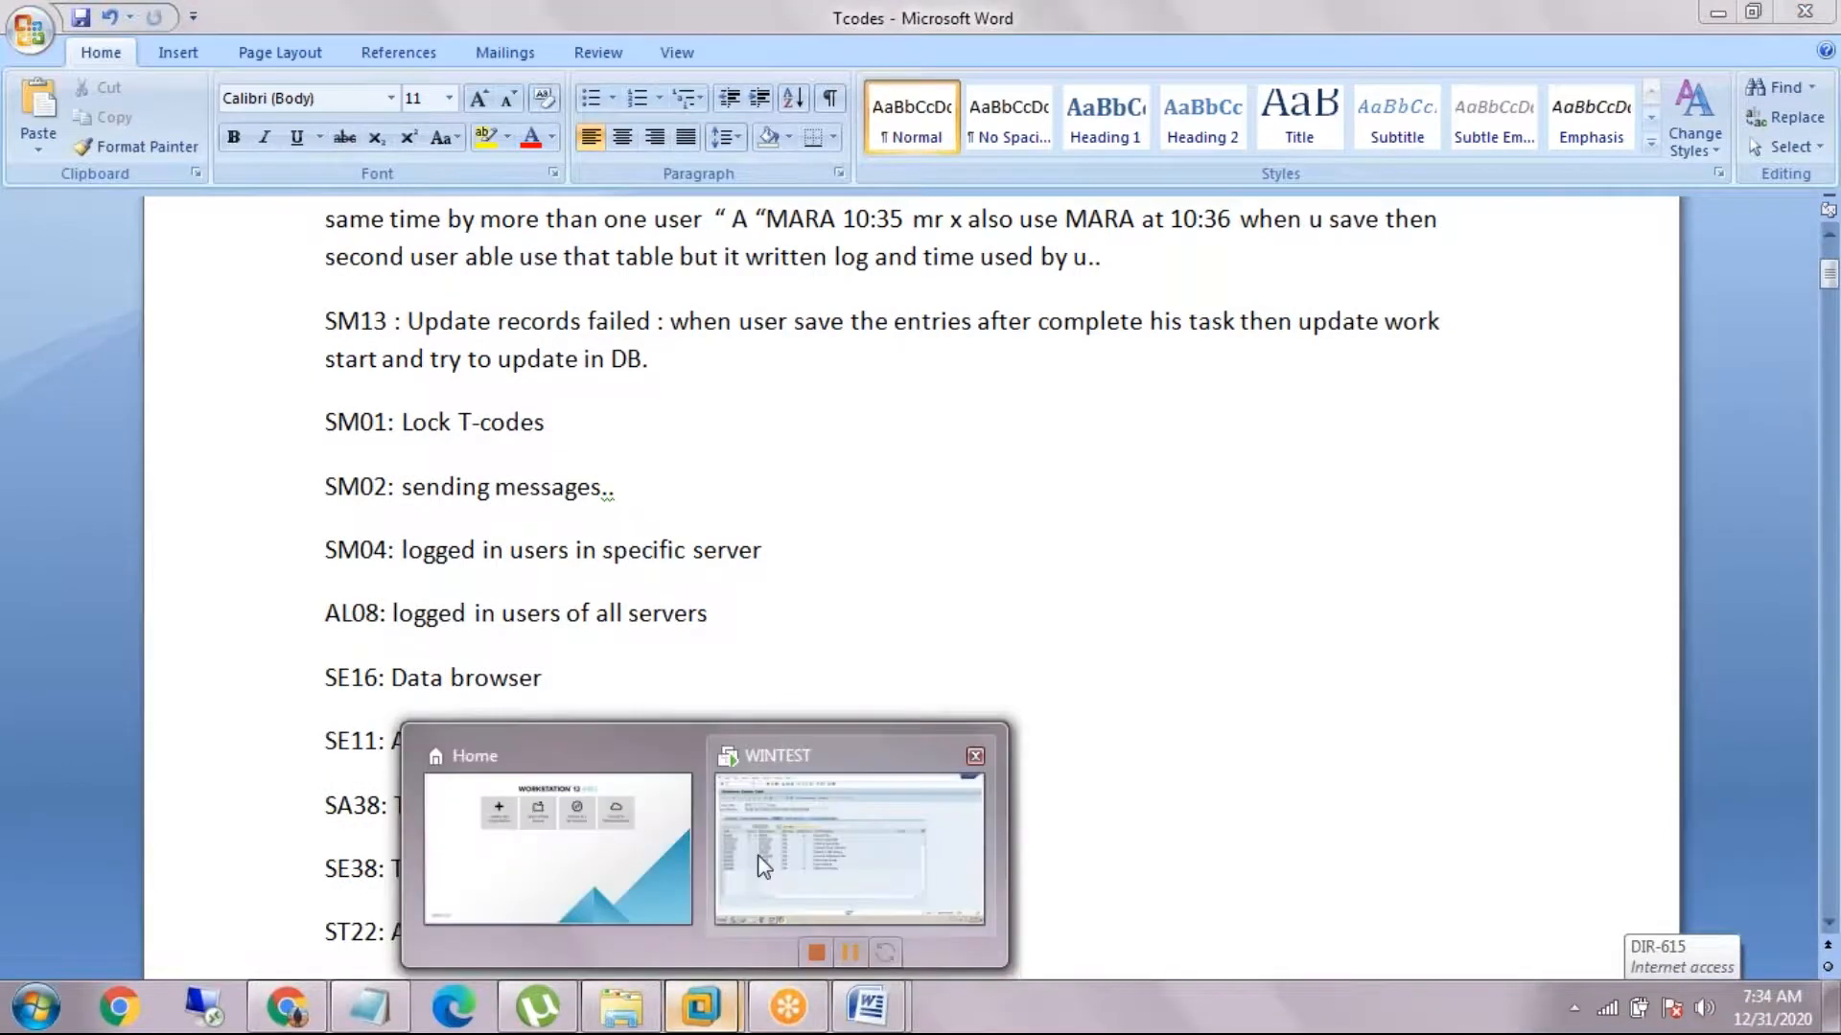
pyautogui.click(844, 824)
pyautogui.write('/n')
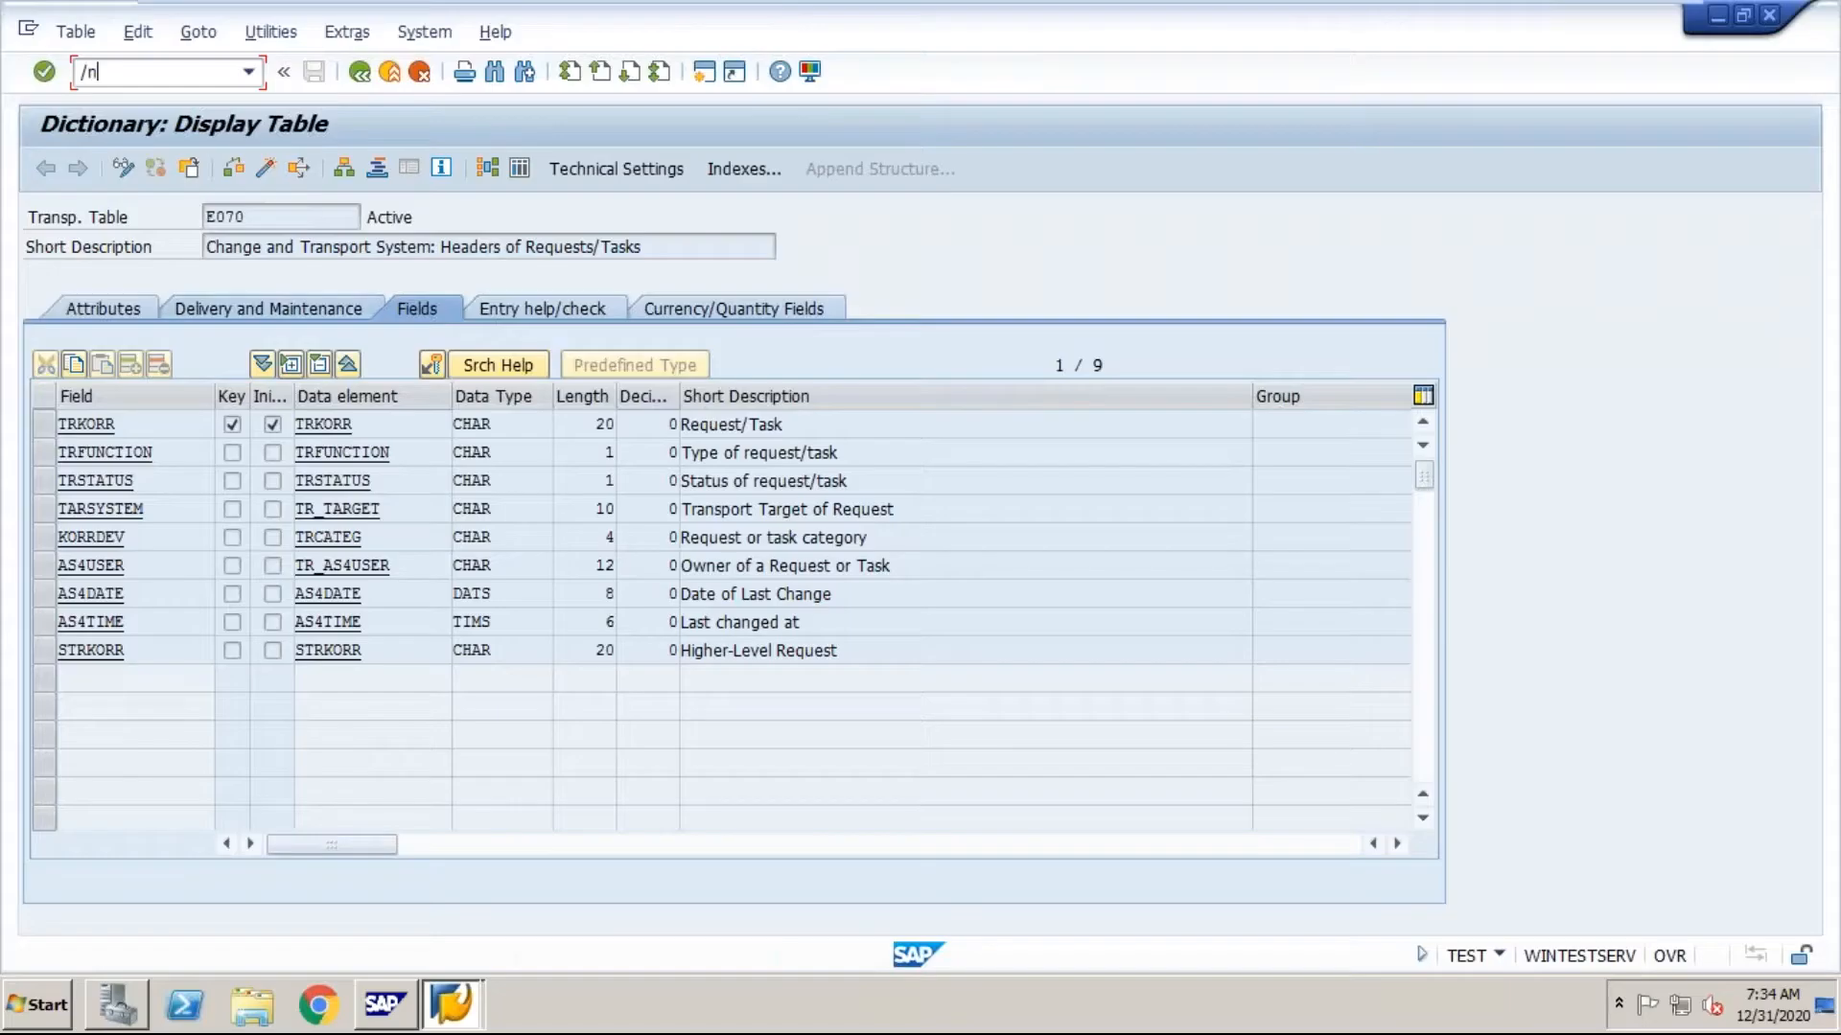
pyautogui.write('sa38')
pyautogui.press('Return')
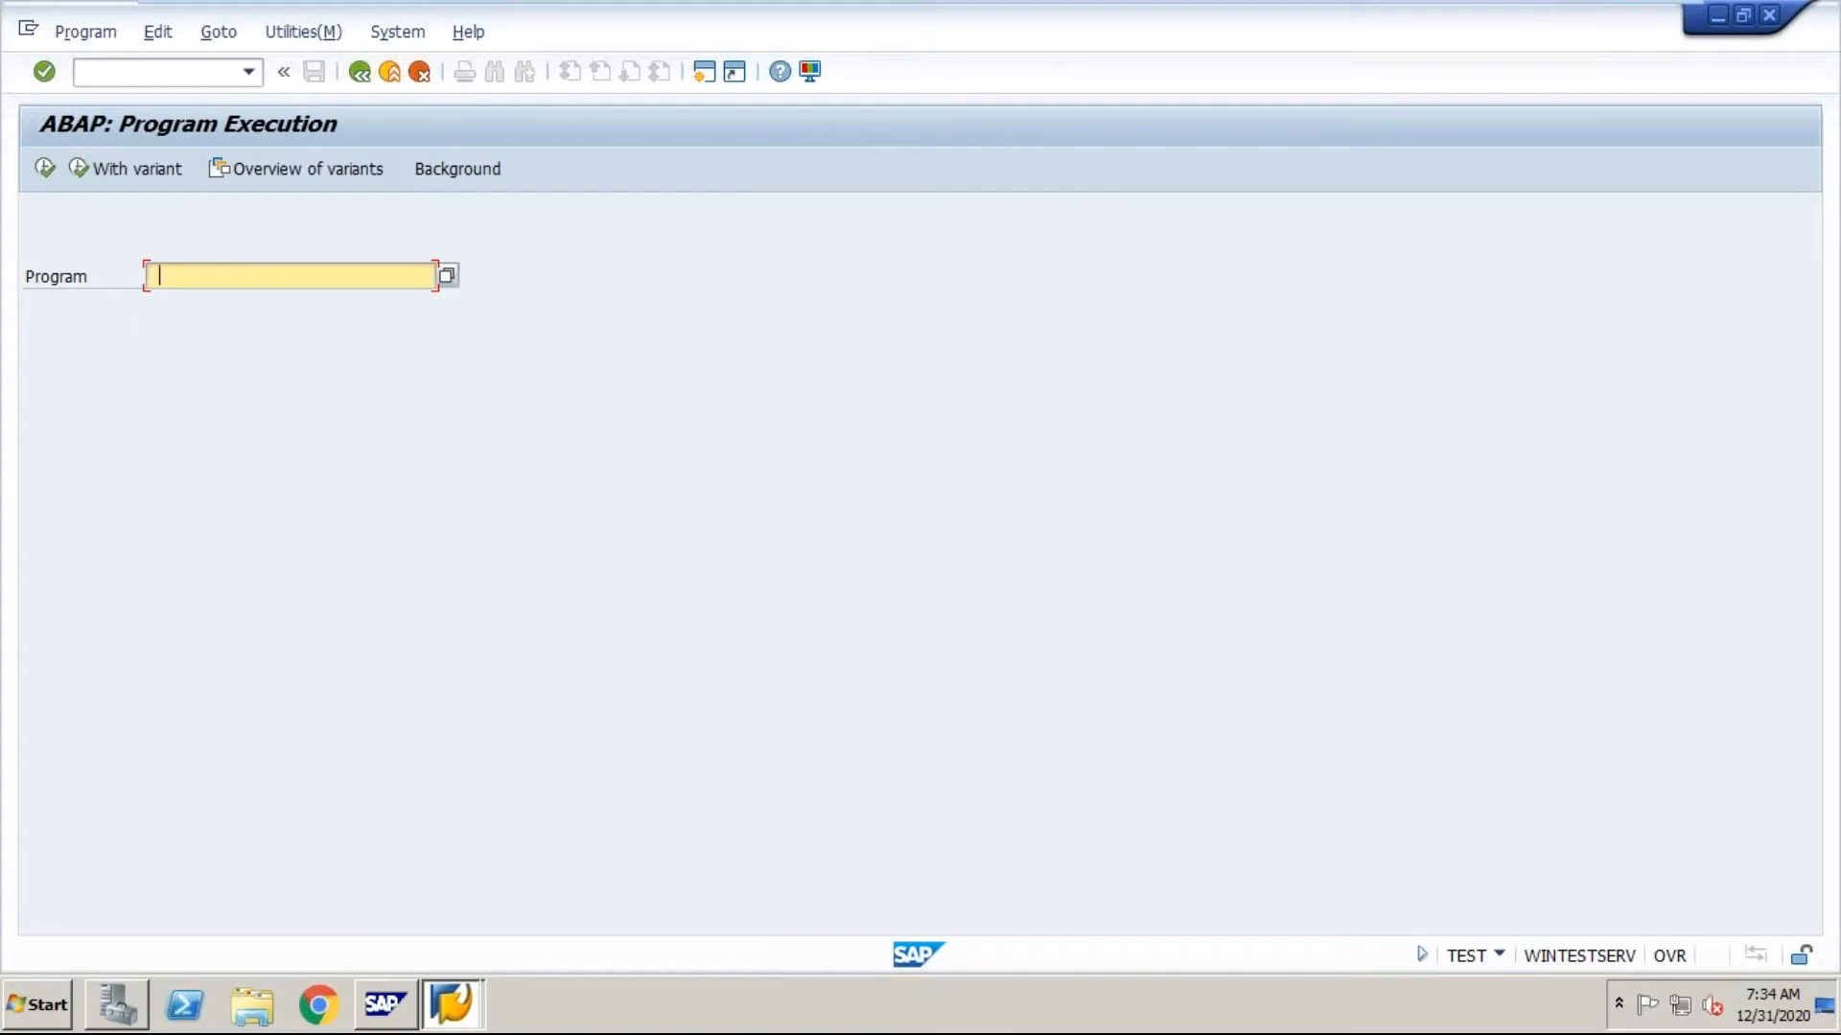
# Step: Execute program RSICFCHK with its default selection of public services and services with logon data
pyautogui.press('space')
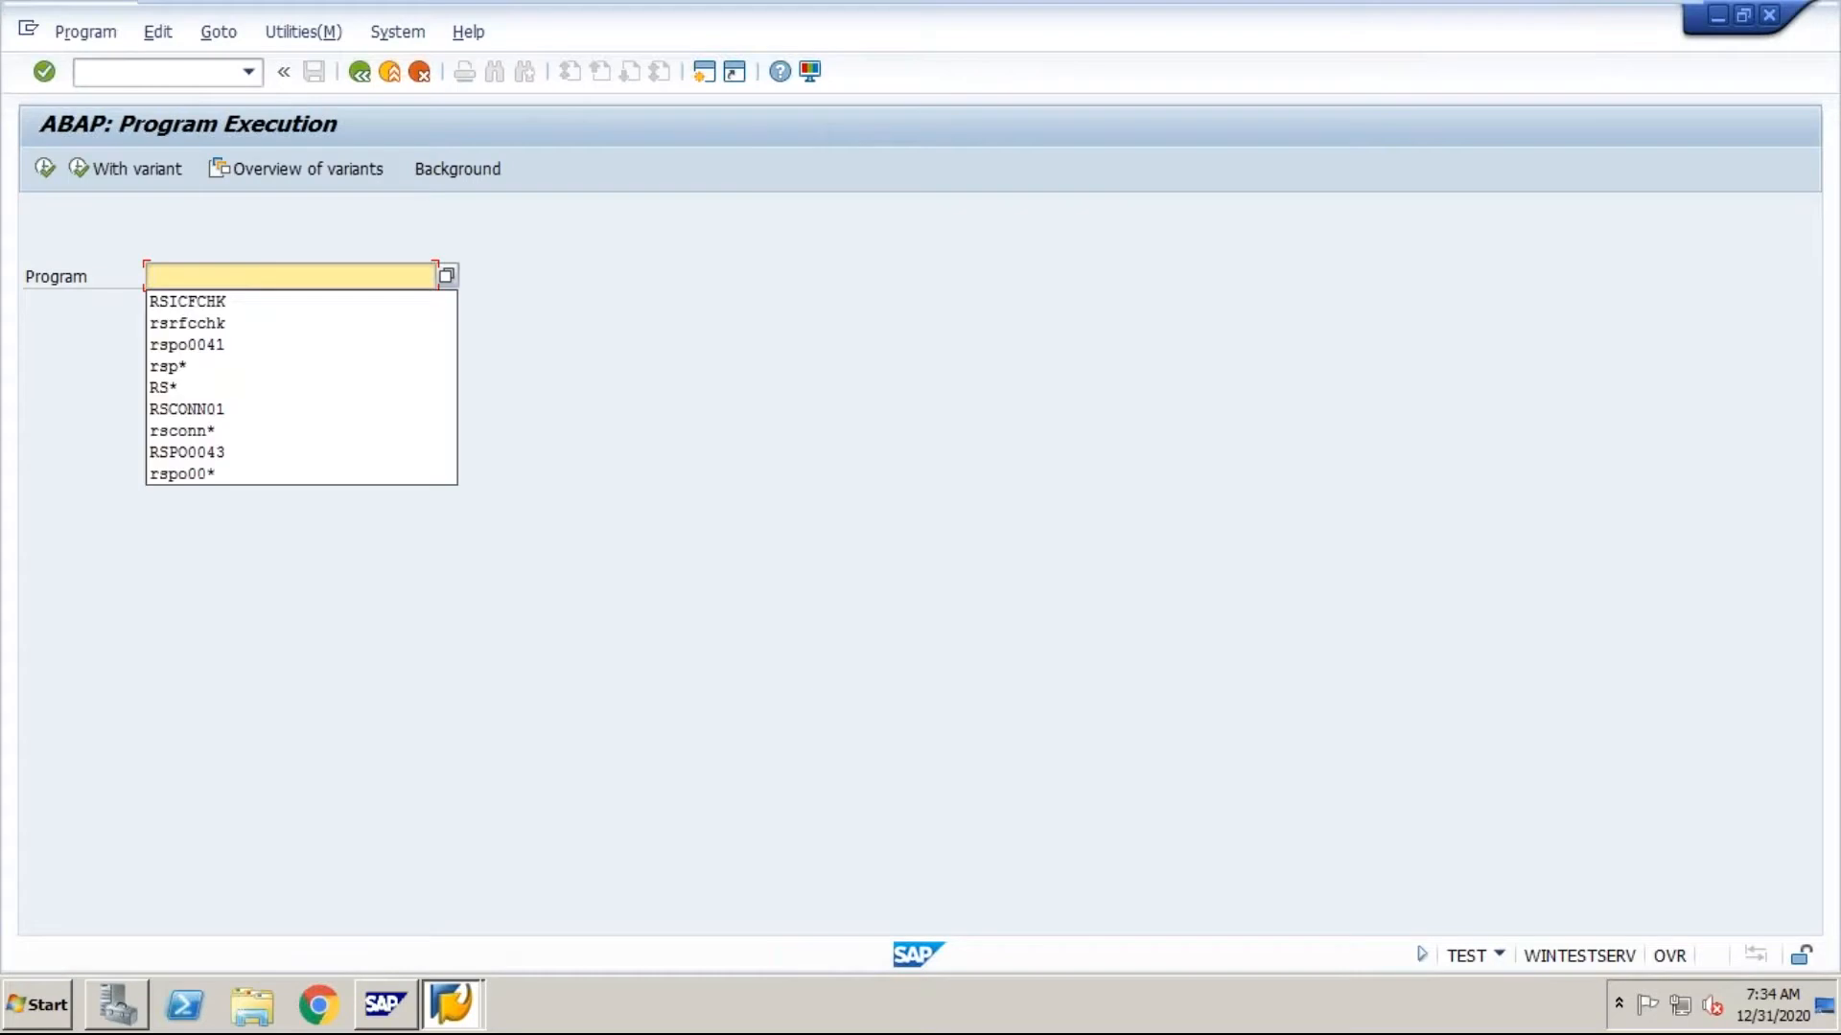
pyautogui.click(194, 303)
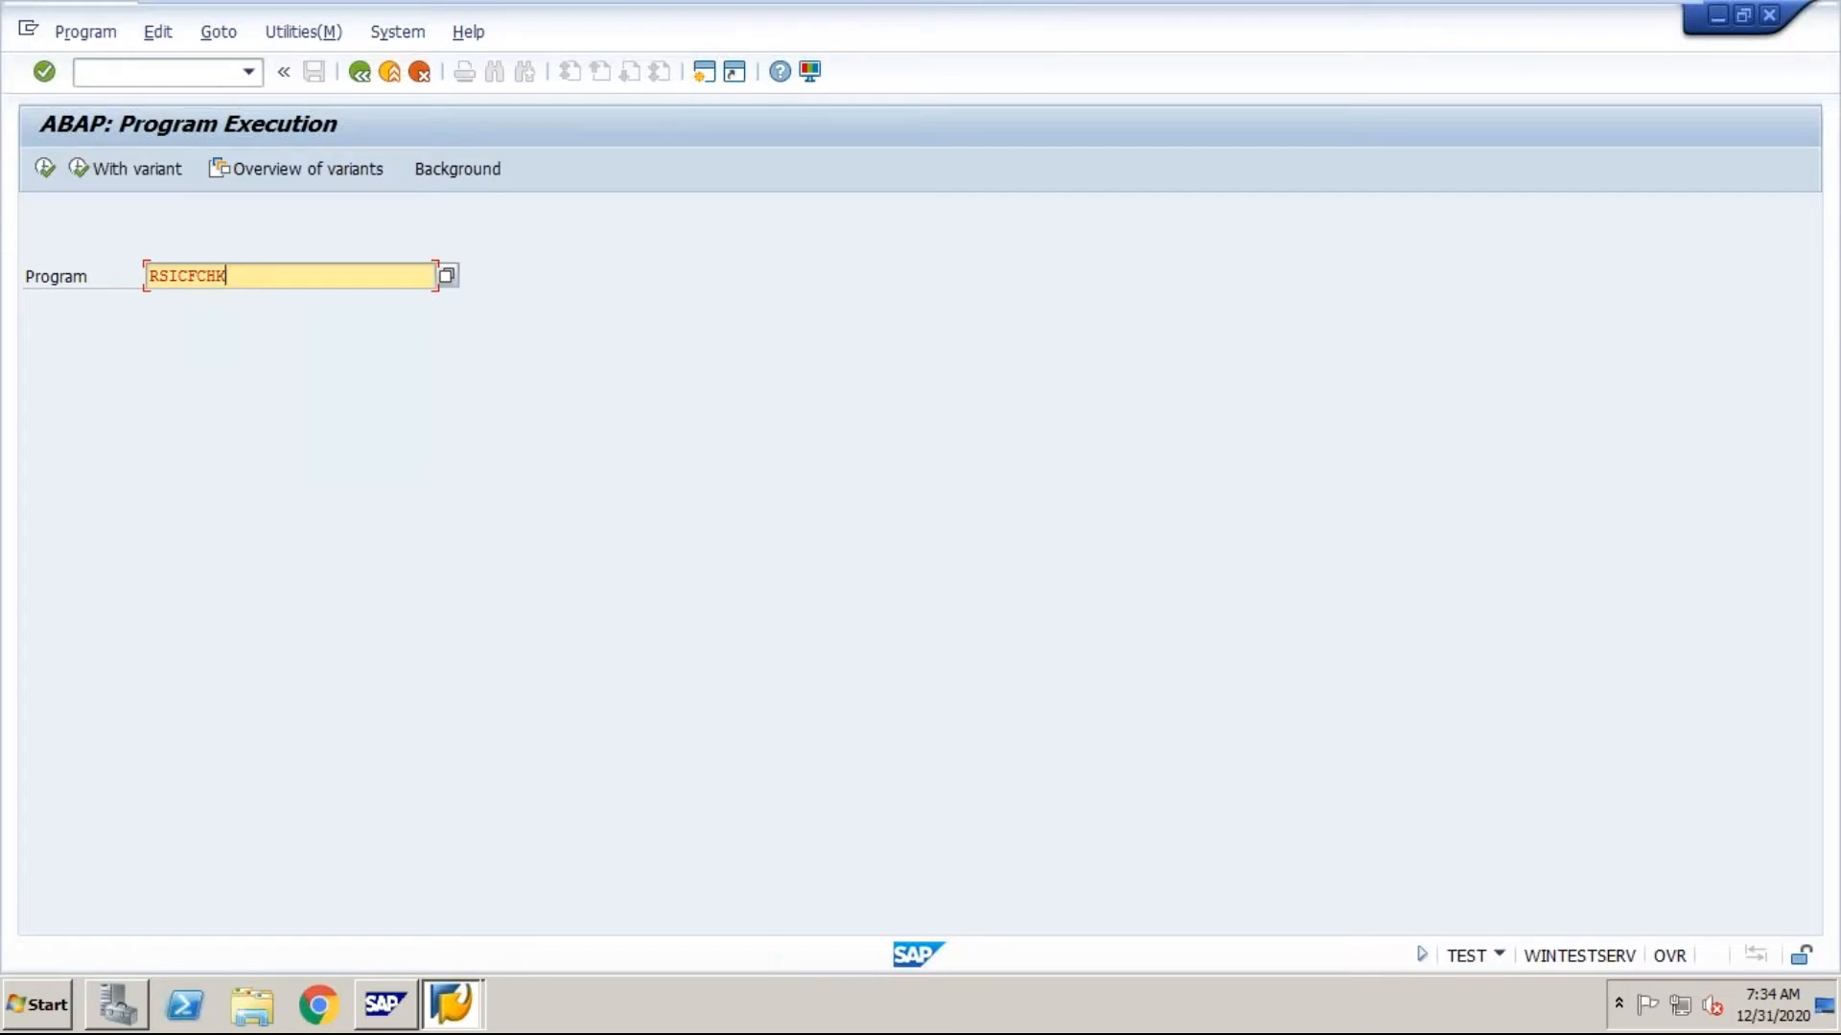
pyautogui.click(44, 169)
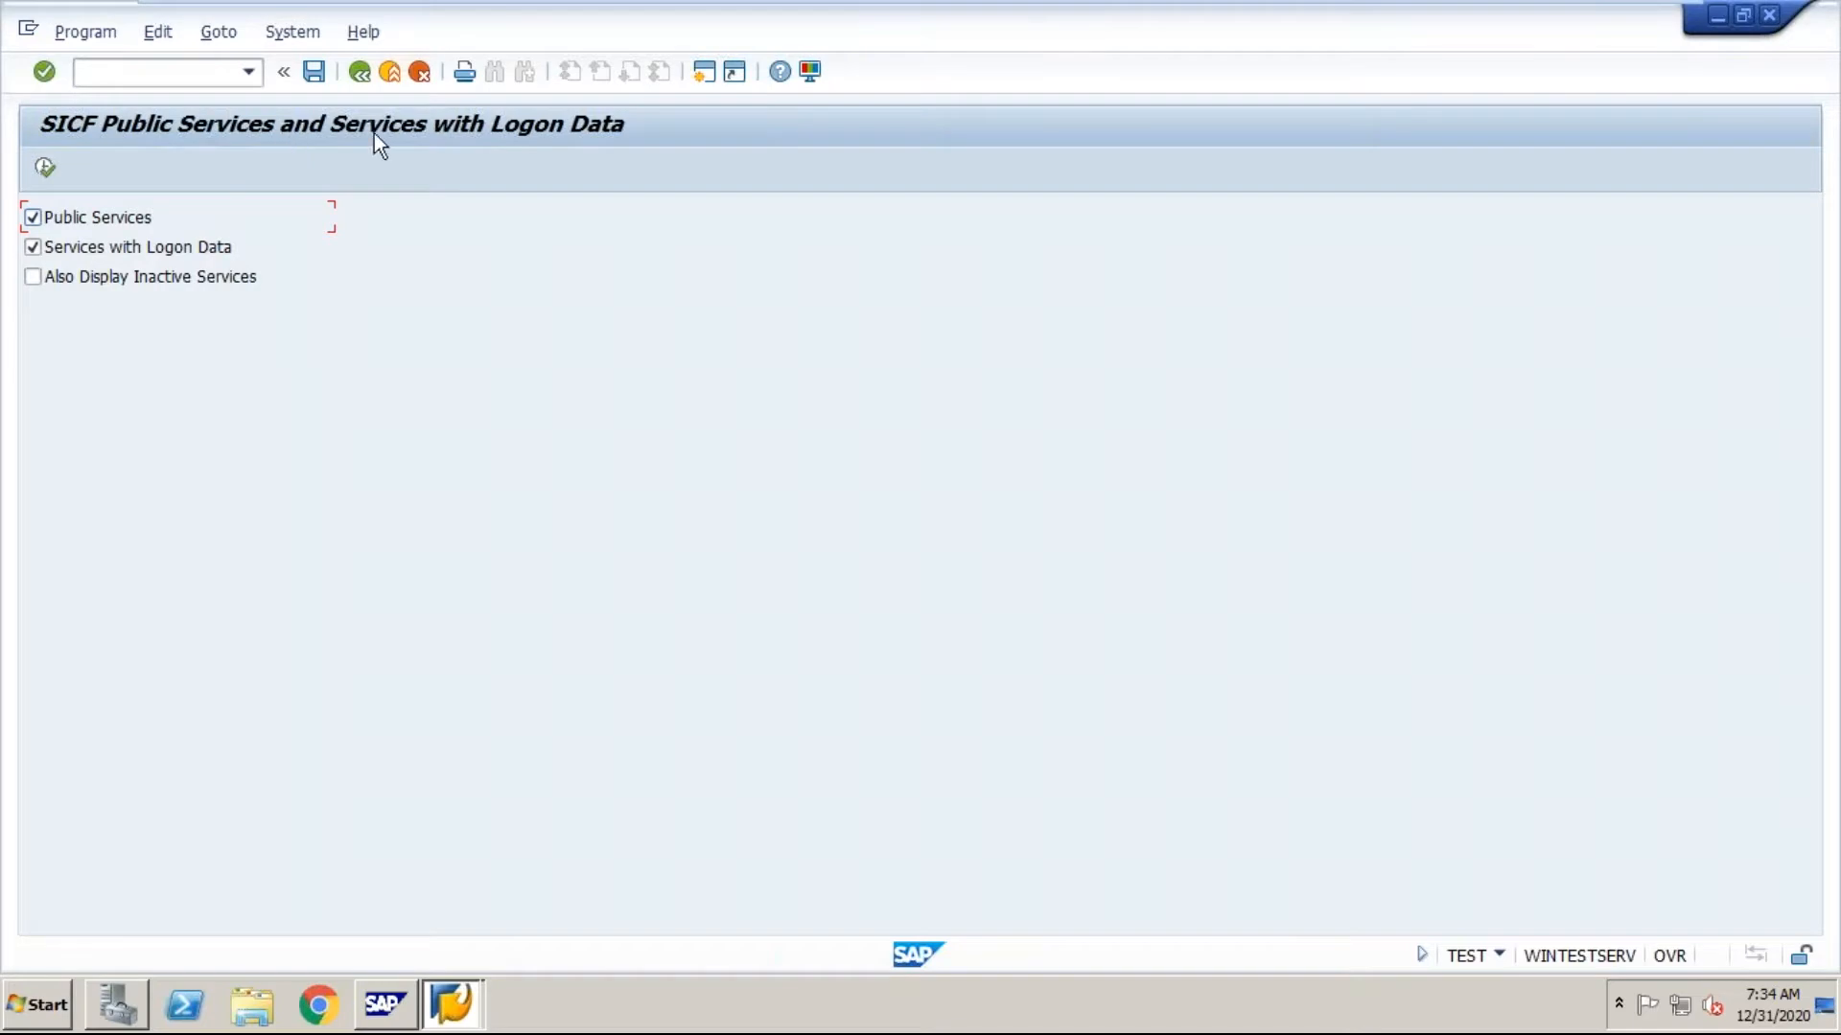
pyautogui.click(45, 169)
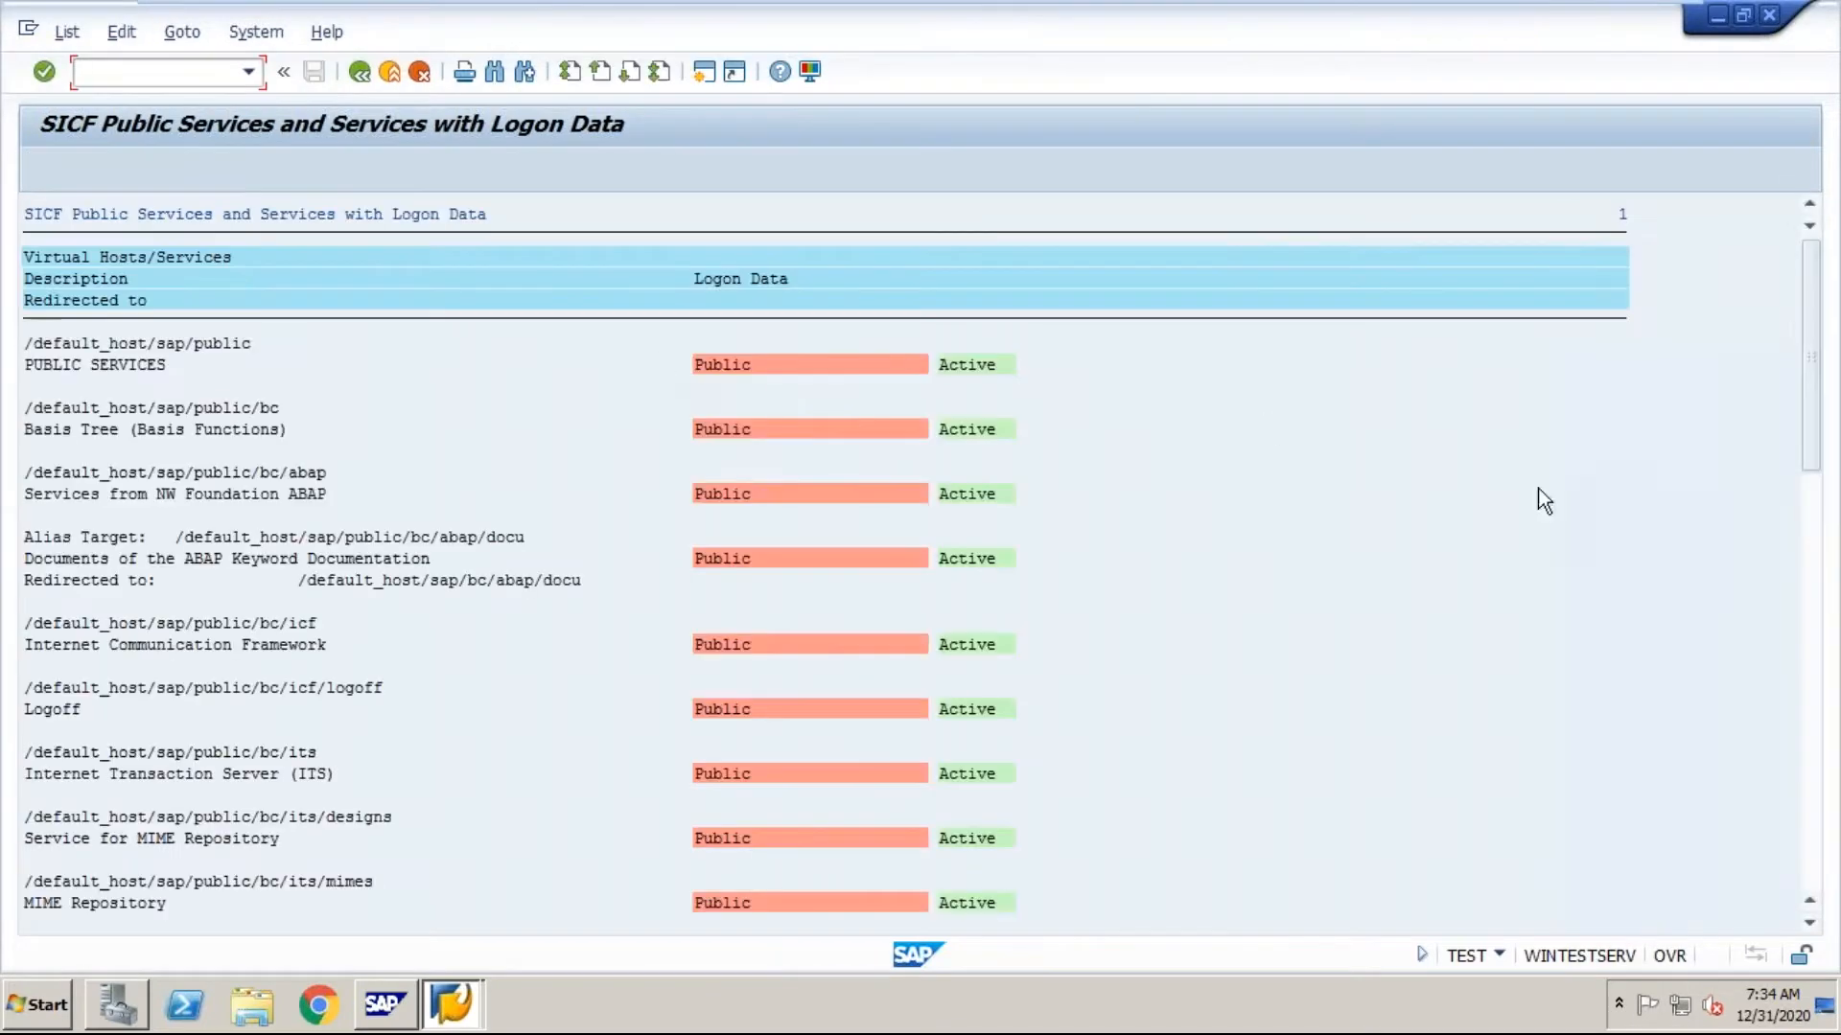
# Step: Look through the list of SICF public services and return to the SAP Easy Access screen
pyautogui.click(1812, 575)
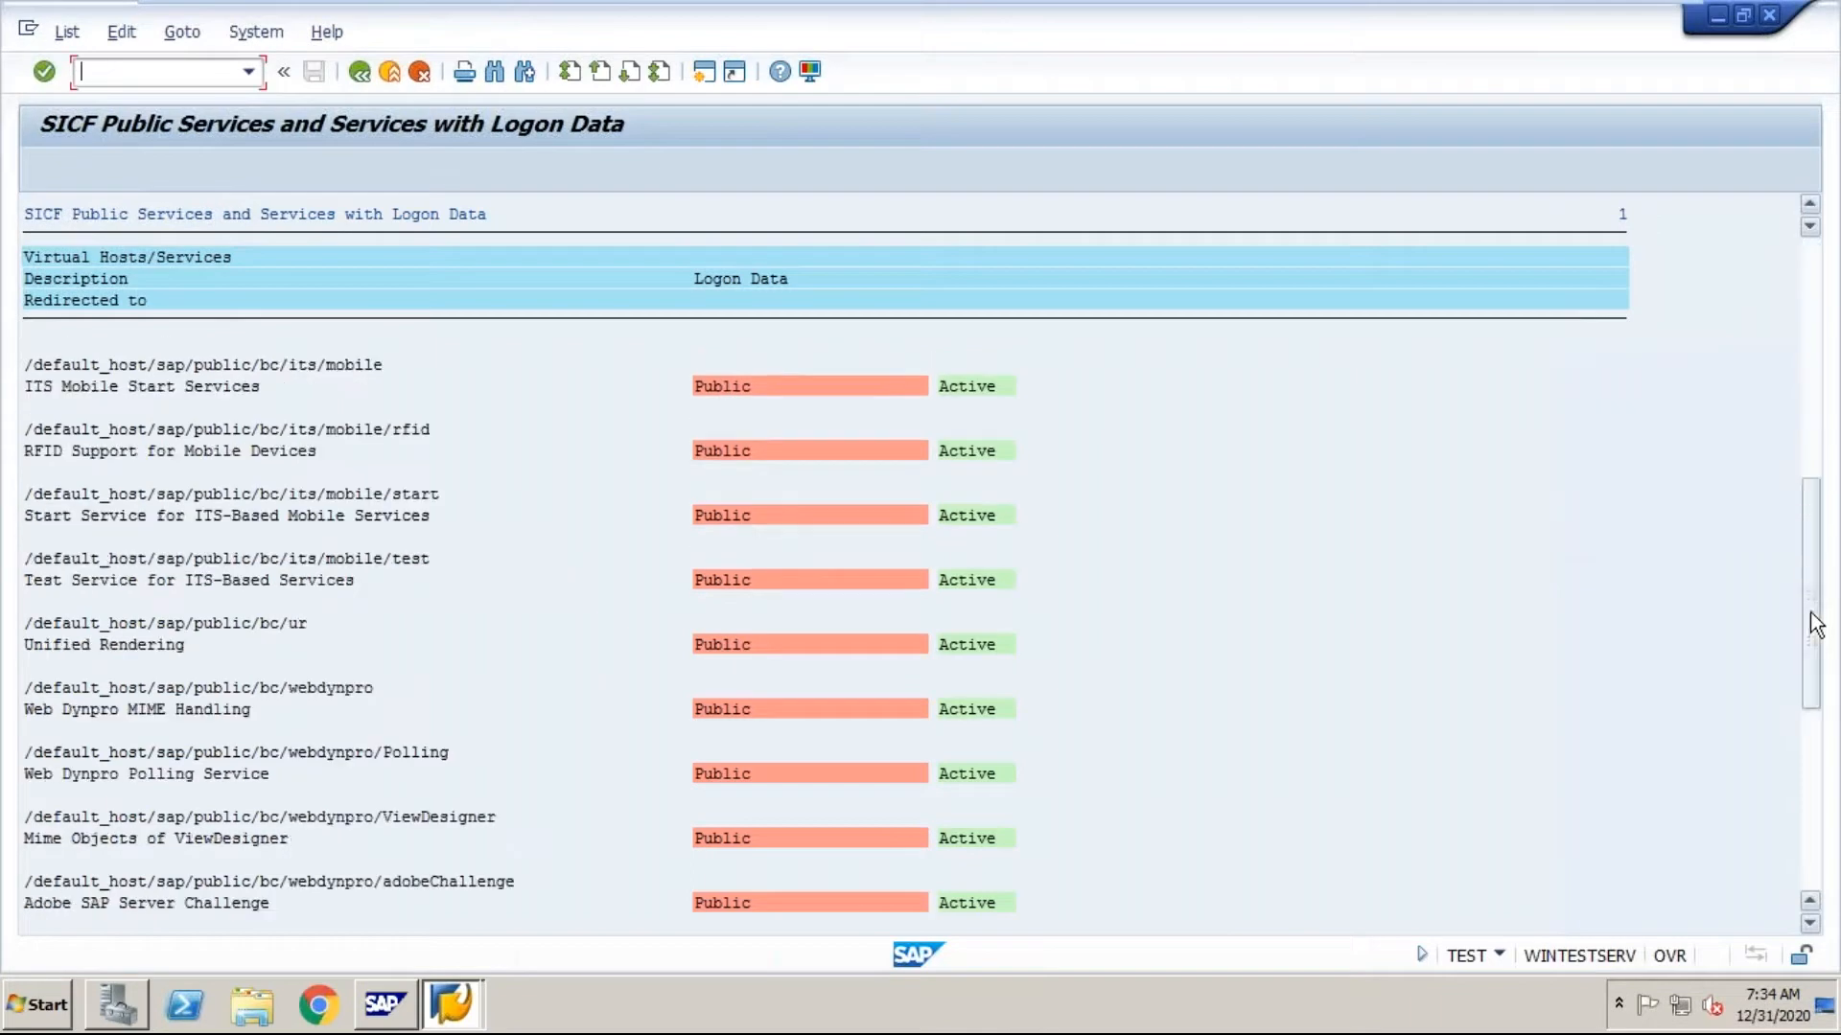
pyautogui.click(1811, 794)
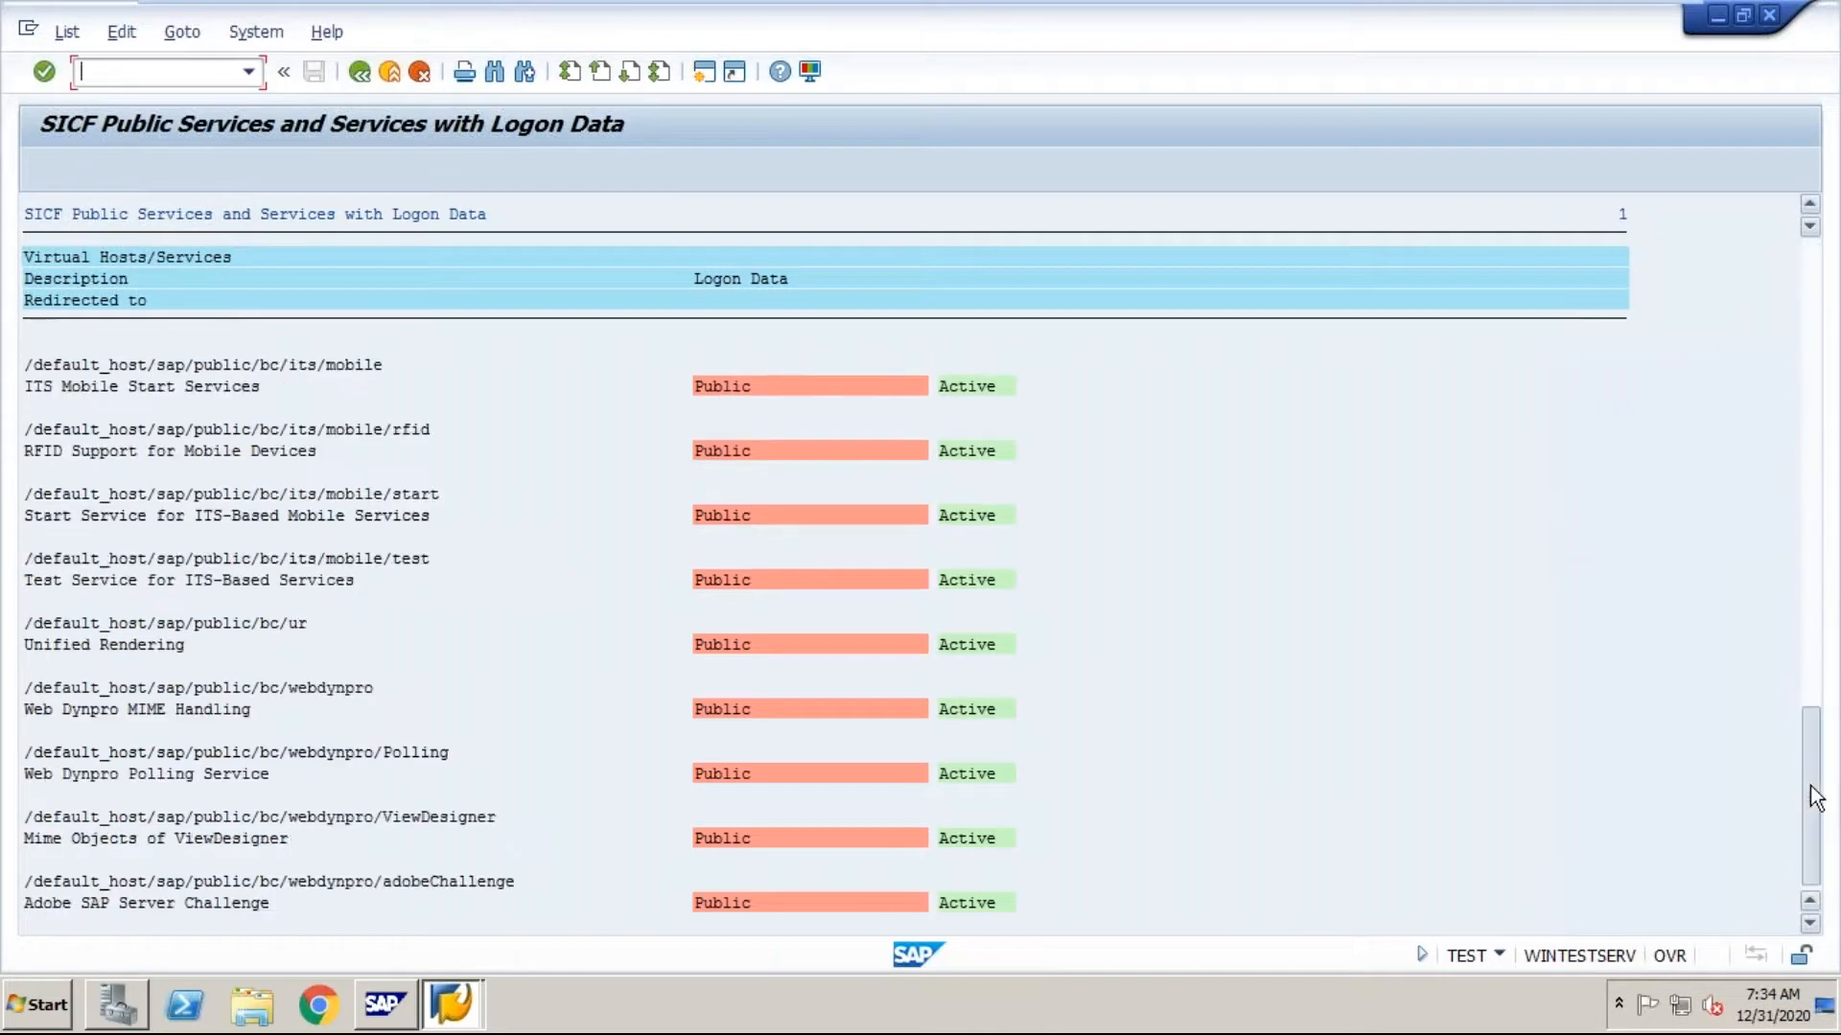
pyautogui.click(1806, 494)
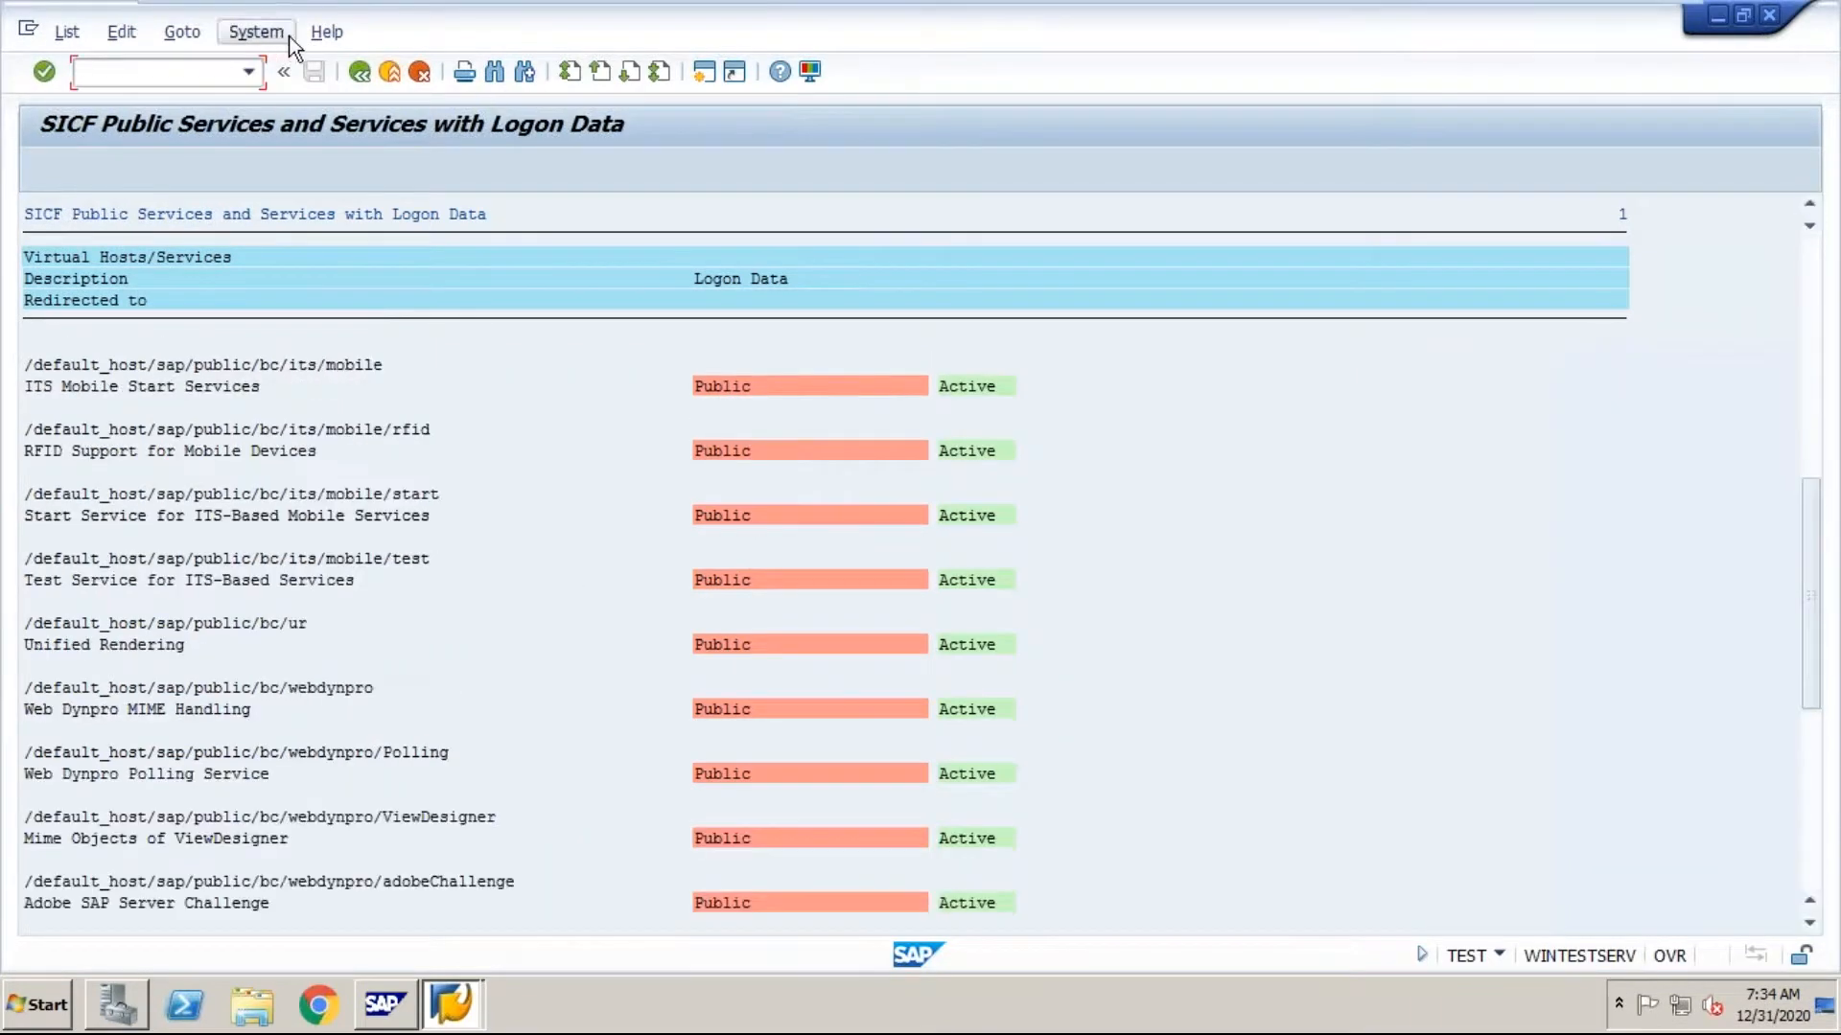
pyautogui.click(360, 73)
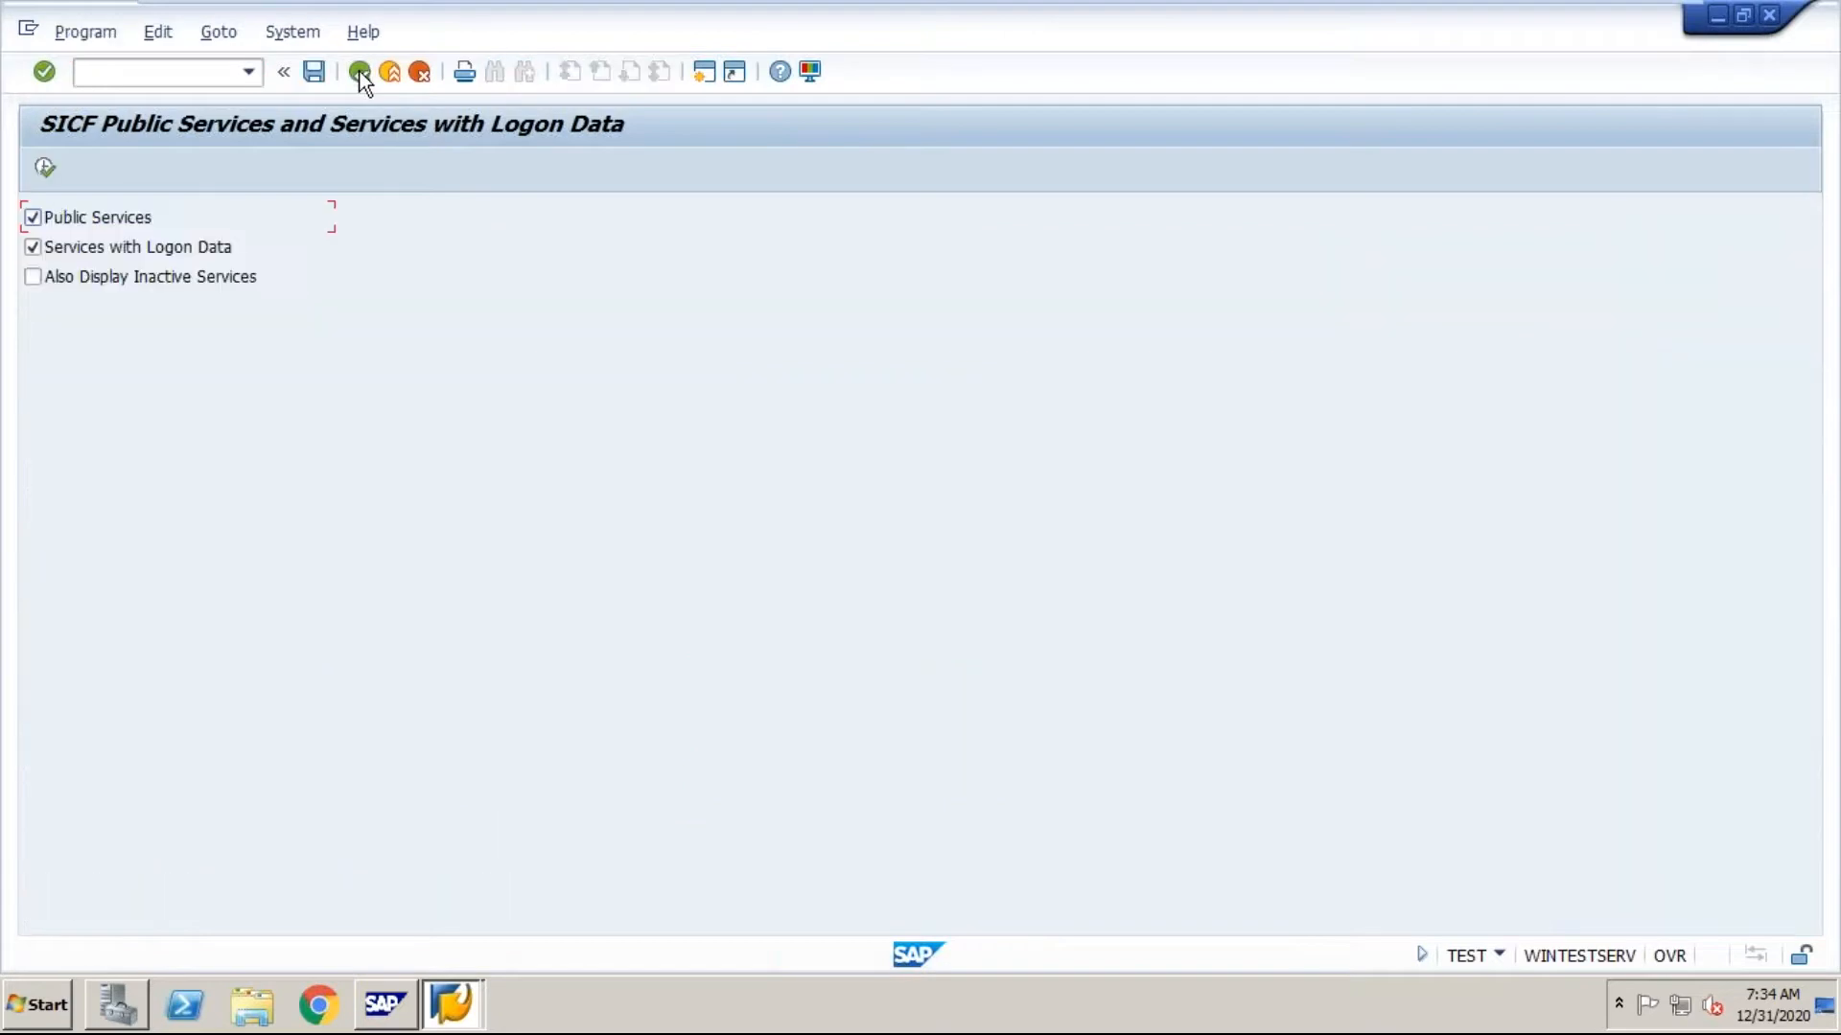
pyautogui.click(360, 73)
pyautogui.click(359, 73)
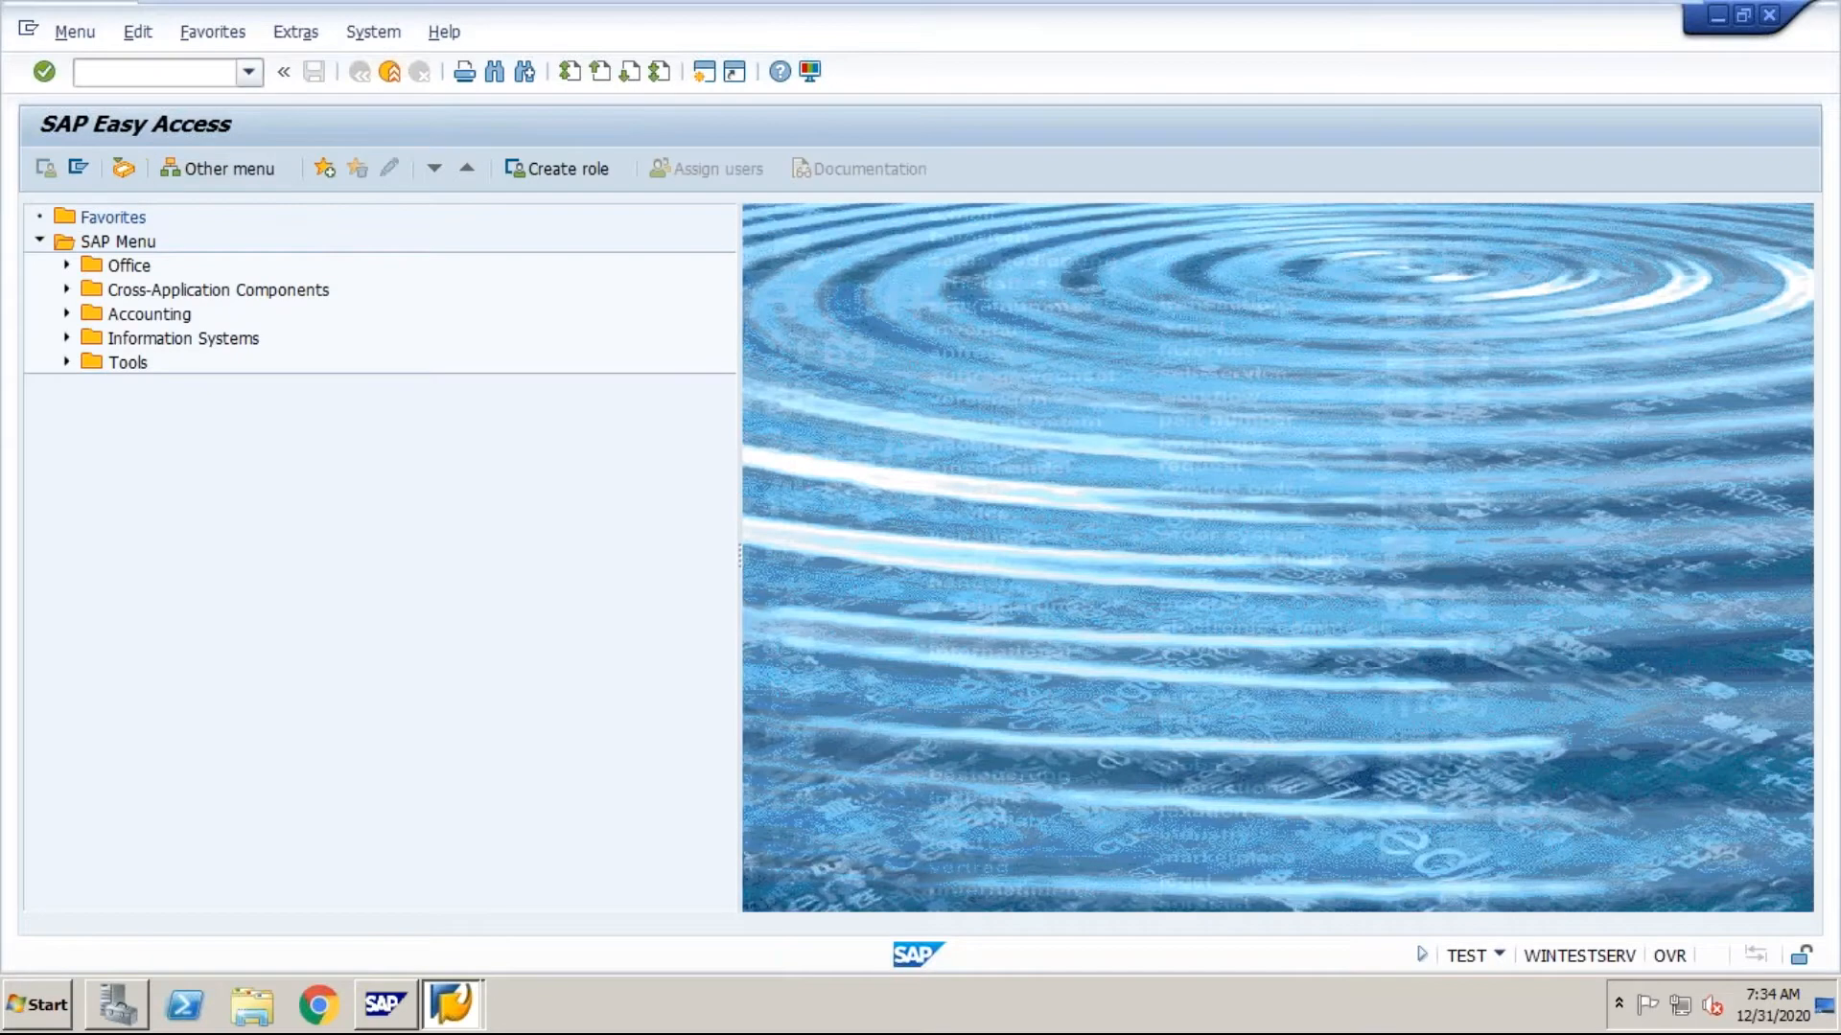
# Step: Reopen ABAP Program Execution with transaction SA38
pyautogui.click(249, 72)
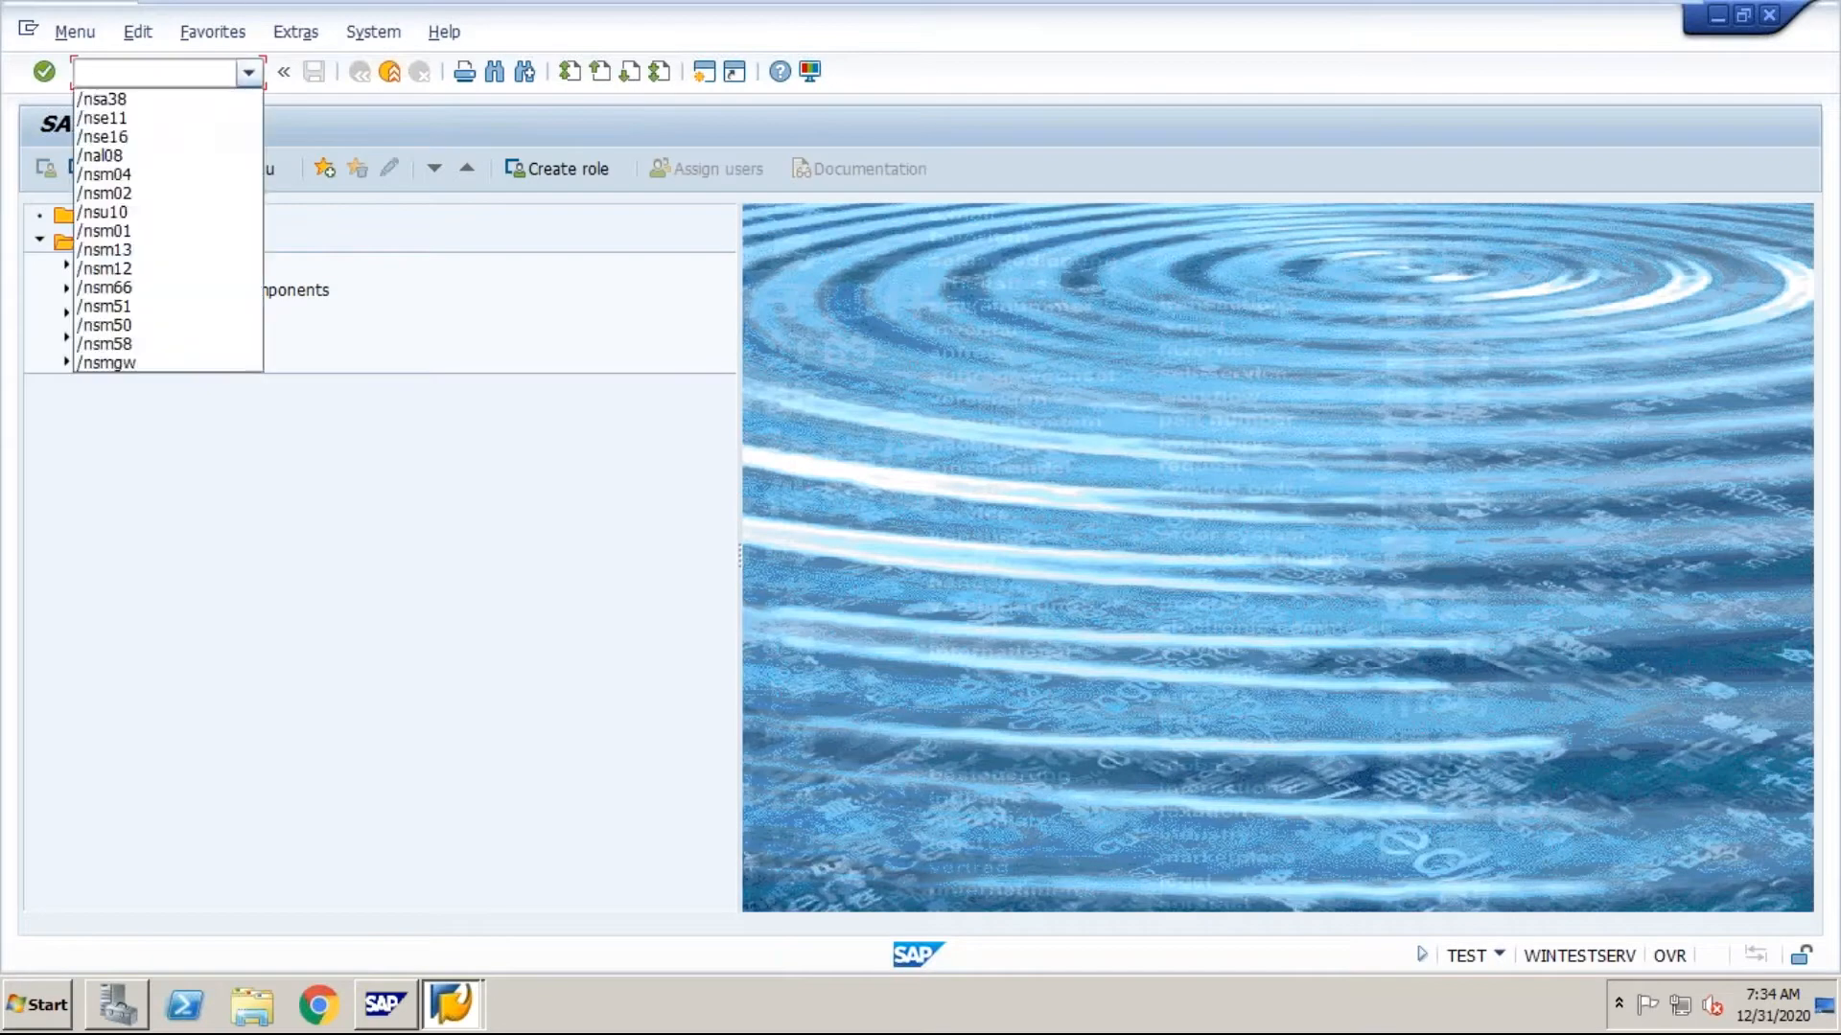
pyautogui.click(142, 106)
pyautogui.click(44, 72)
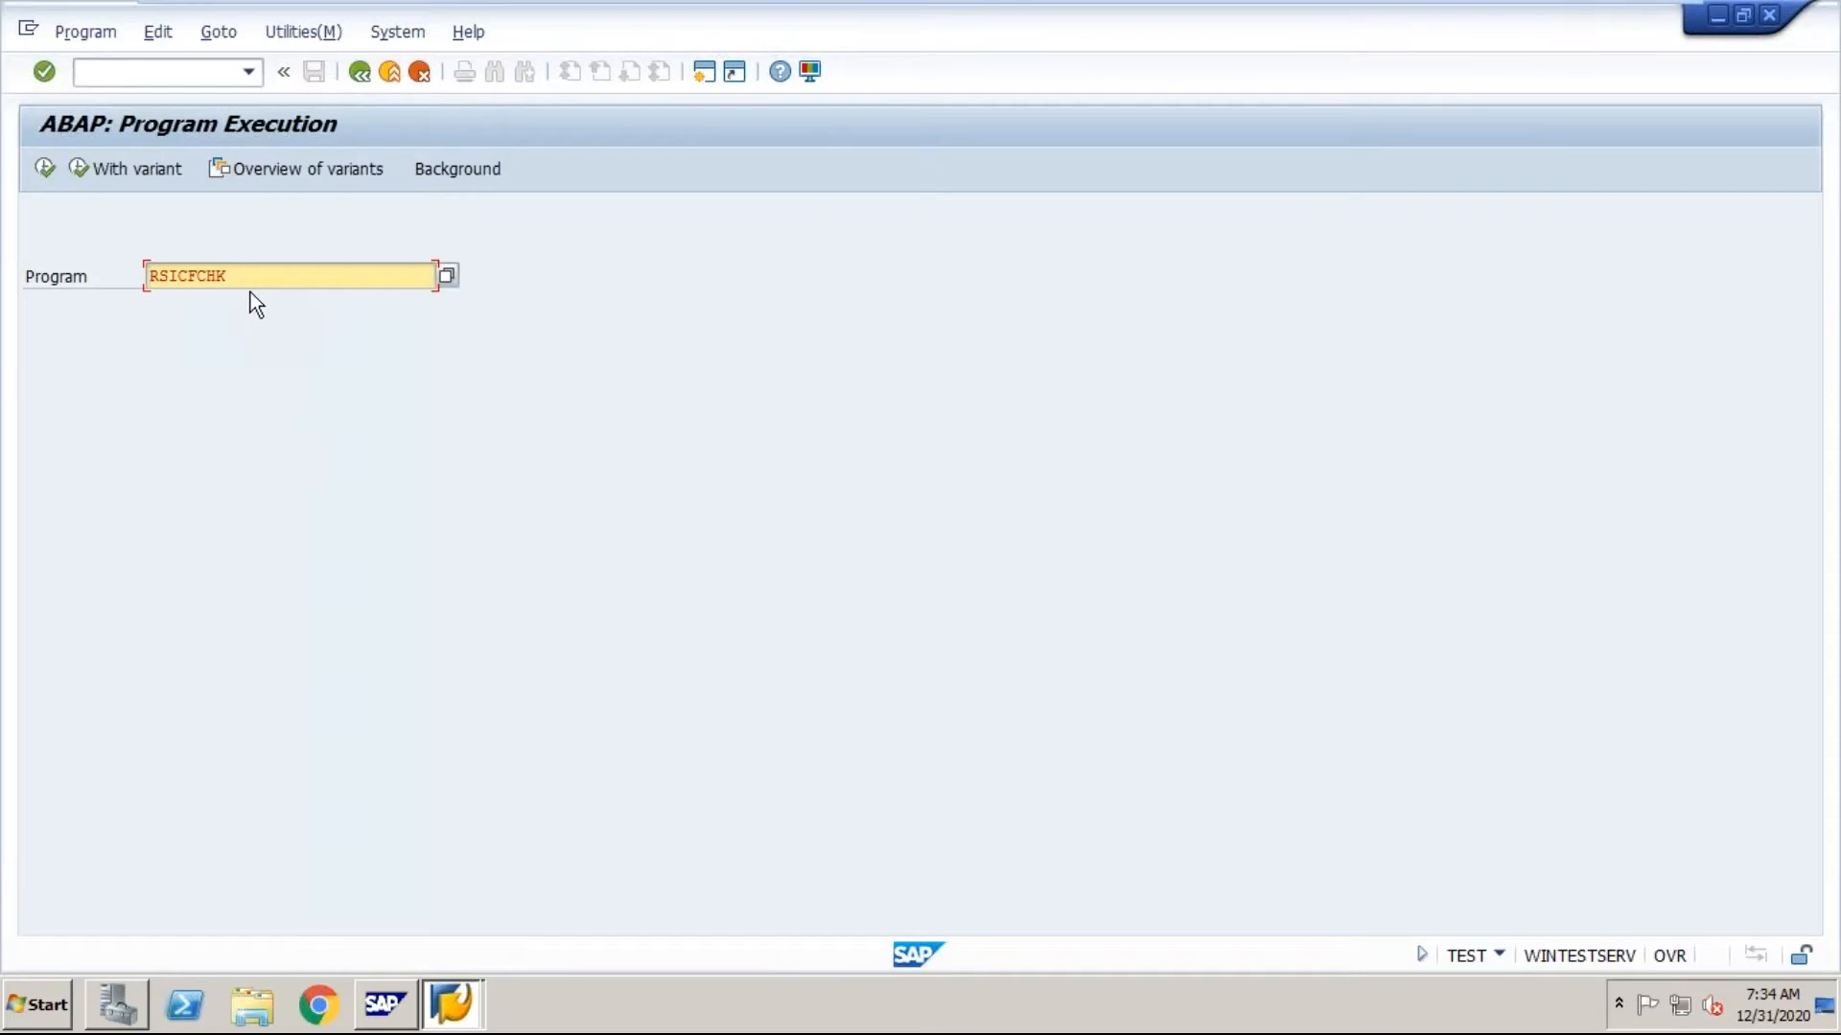
# Step: Replace the program name with the pattern R* and list the matching programs in the ABAP Program Directory
pyautogui.press('BackSpace')
pyautogui.press('BackSpace')
pyautogui.press('BackSpace')
pyautogui.press('BackSpace')
pyautogui.press('BackSpace')
pyautogui.press('BackSpace')
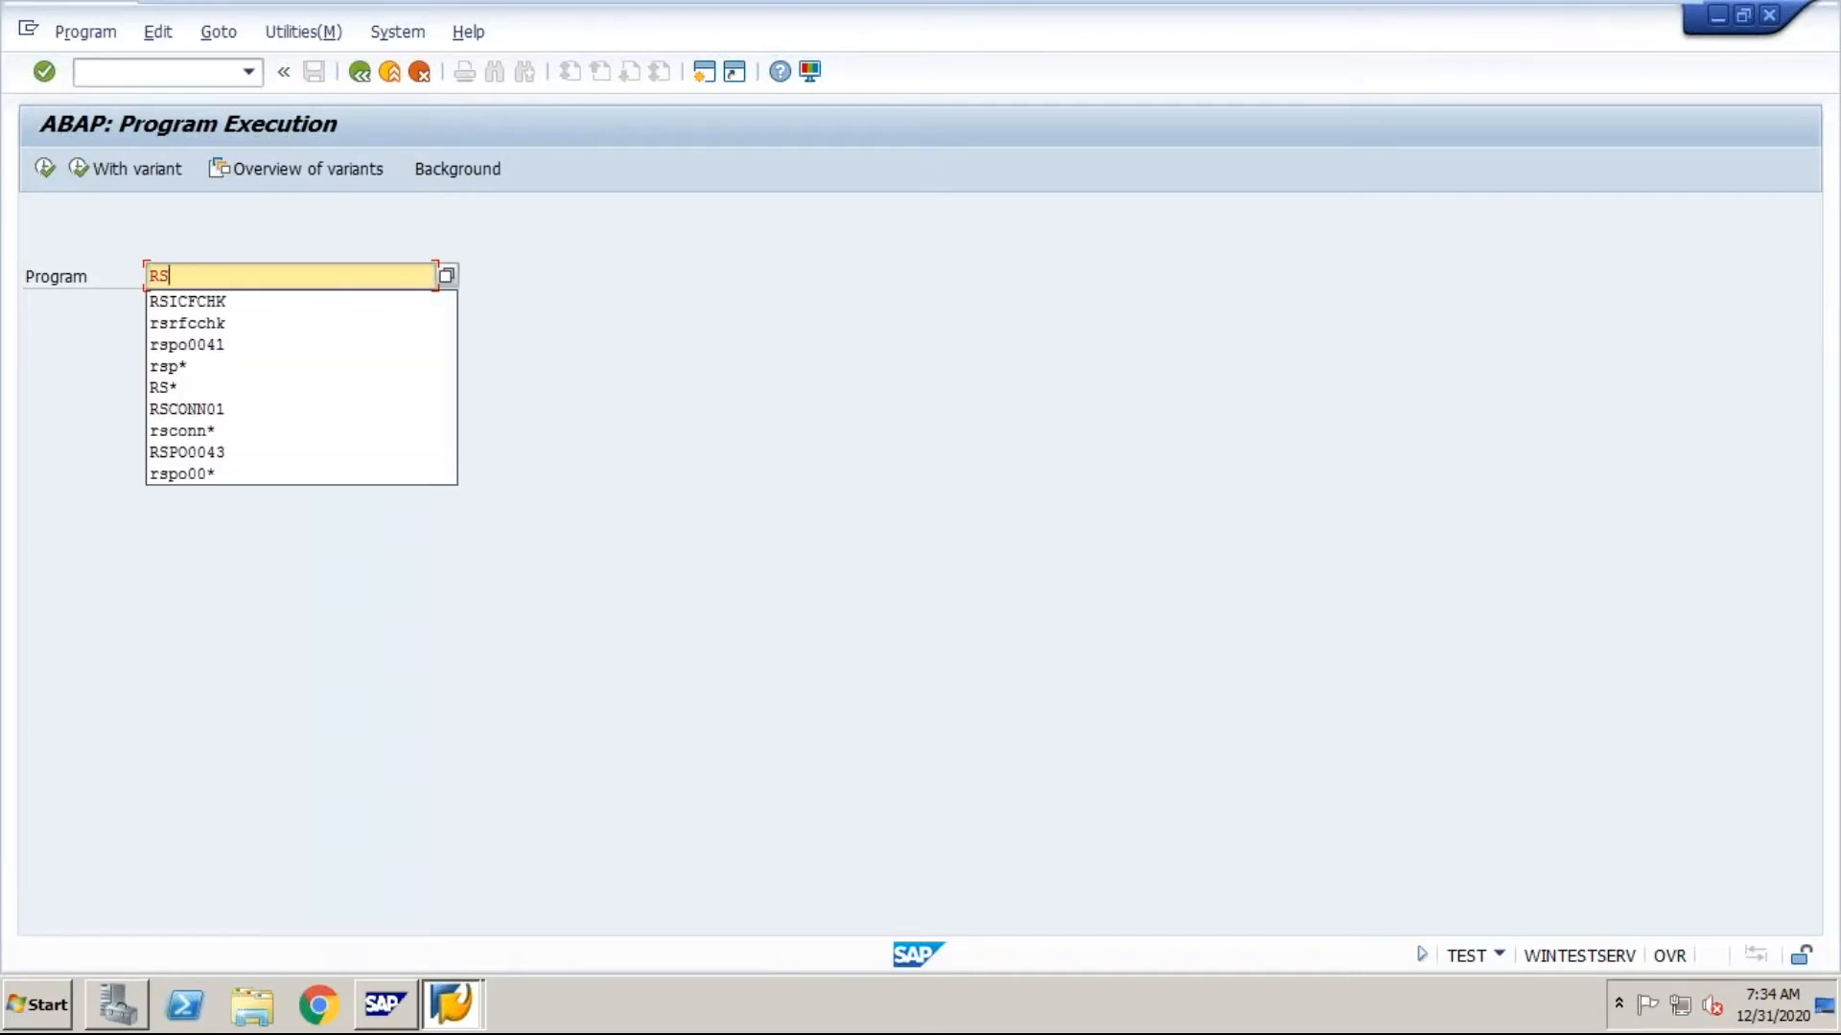
pyautogui.press('BackSpace')
pyautogui.write('*')
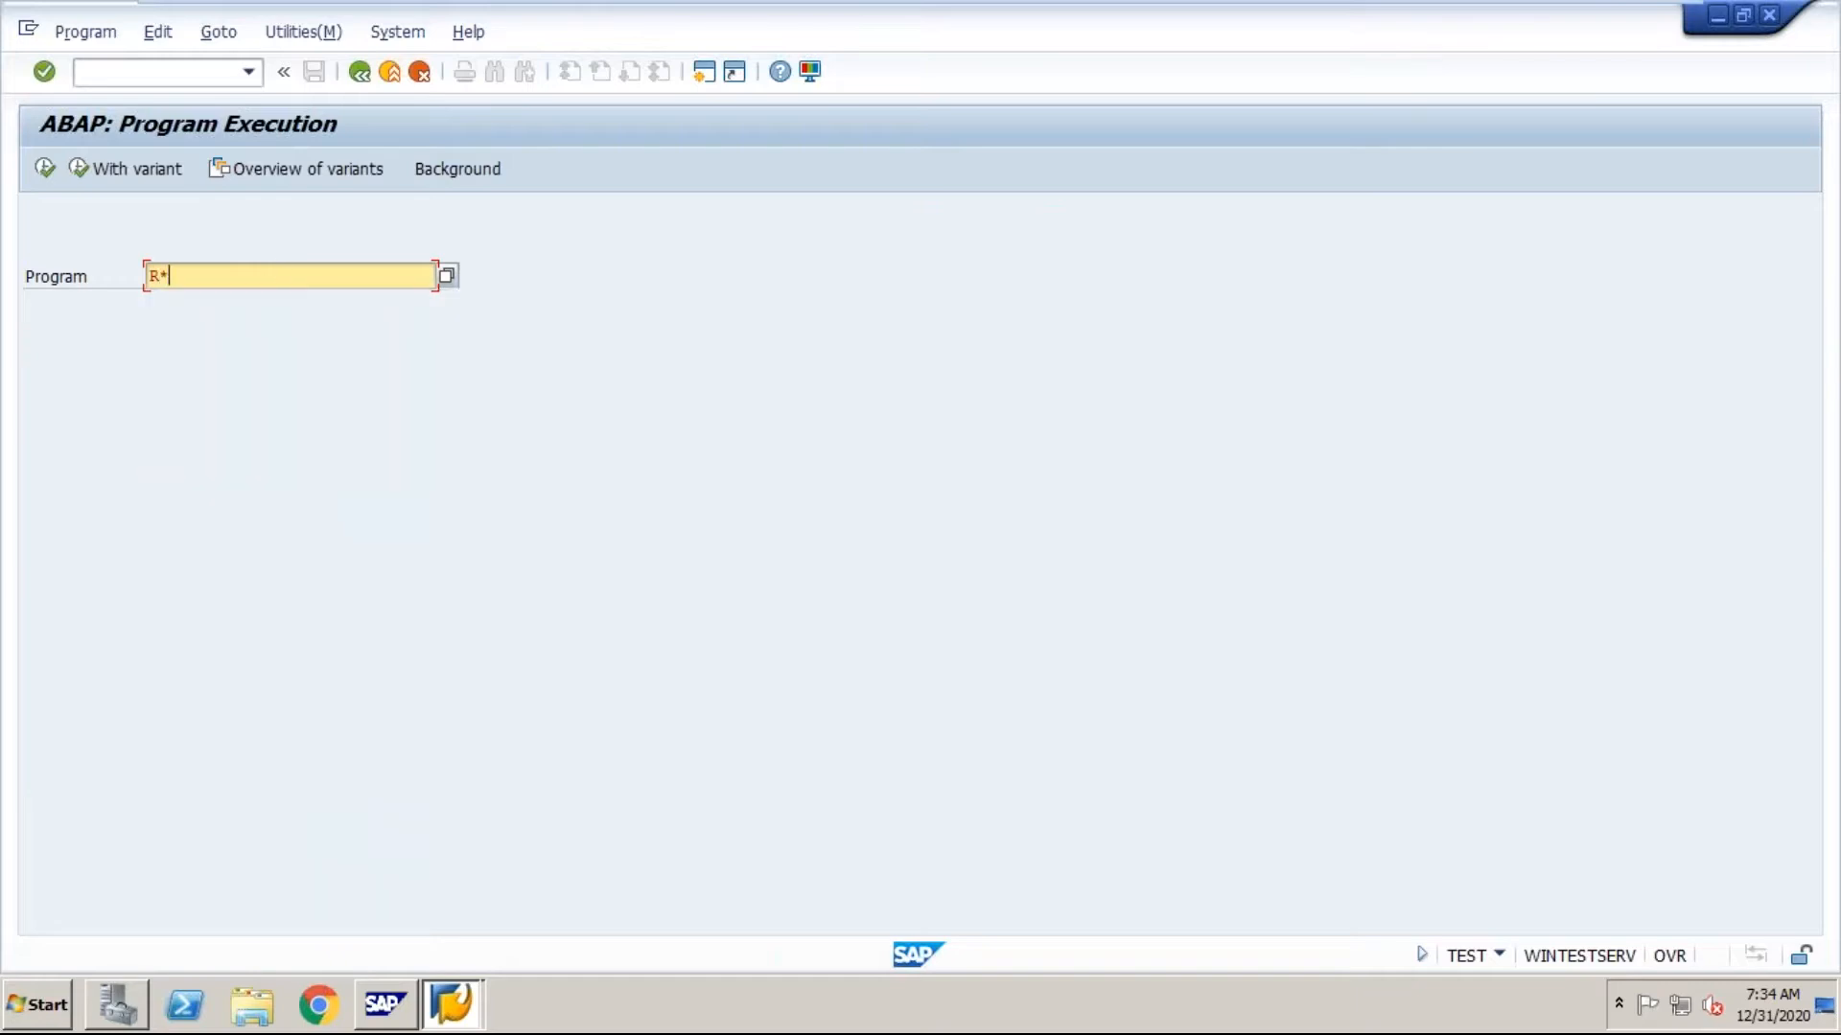
pyautogui.click(448, 277)
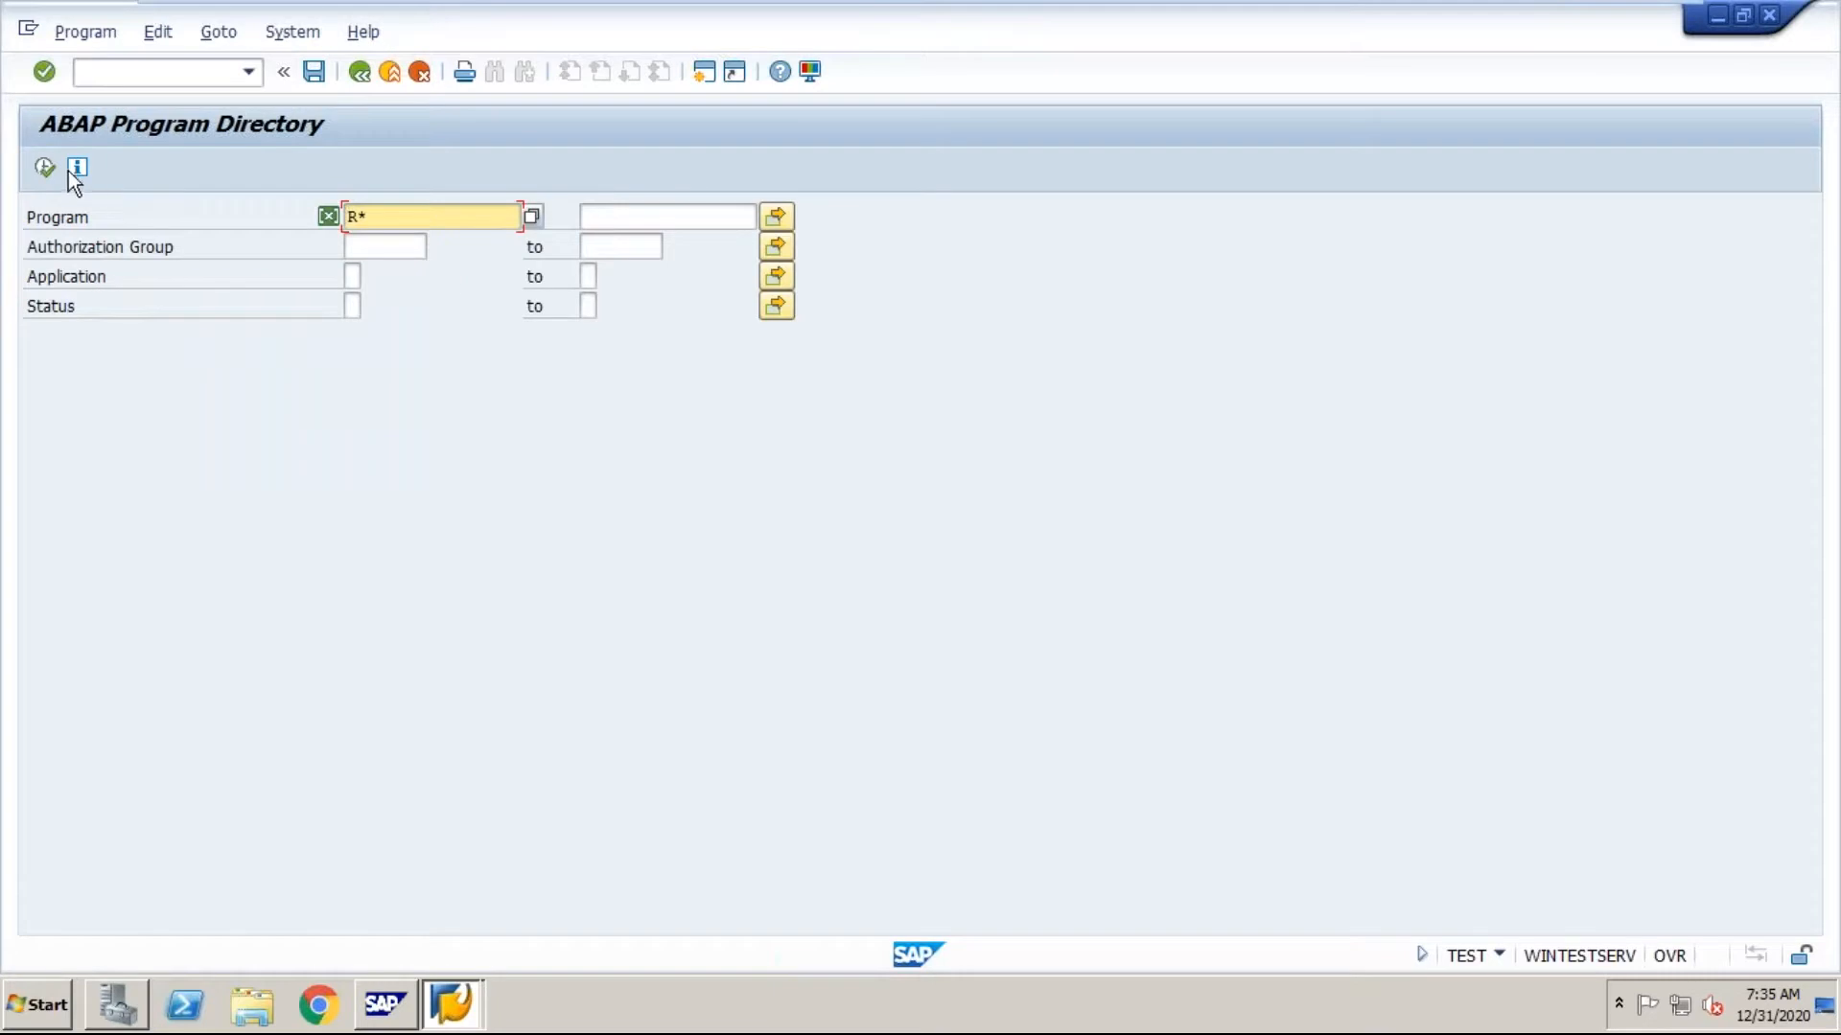
pyautogui.click(44, 168)
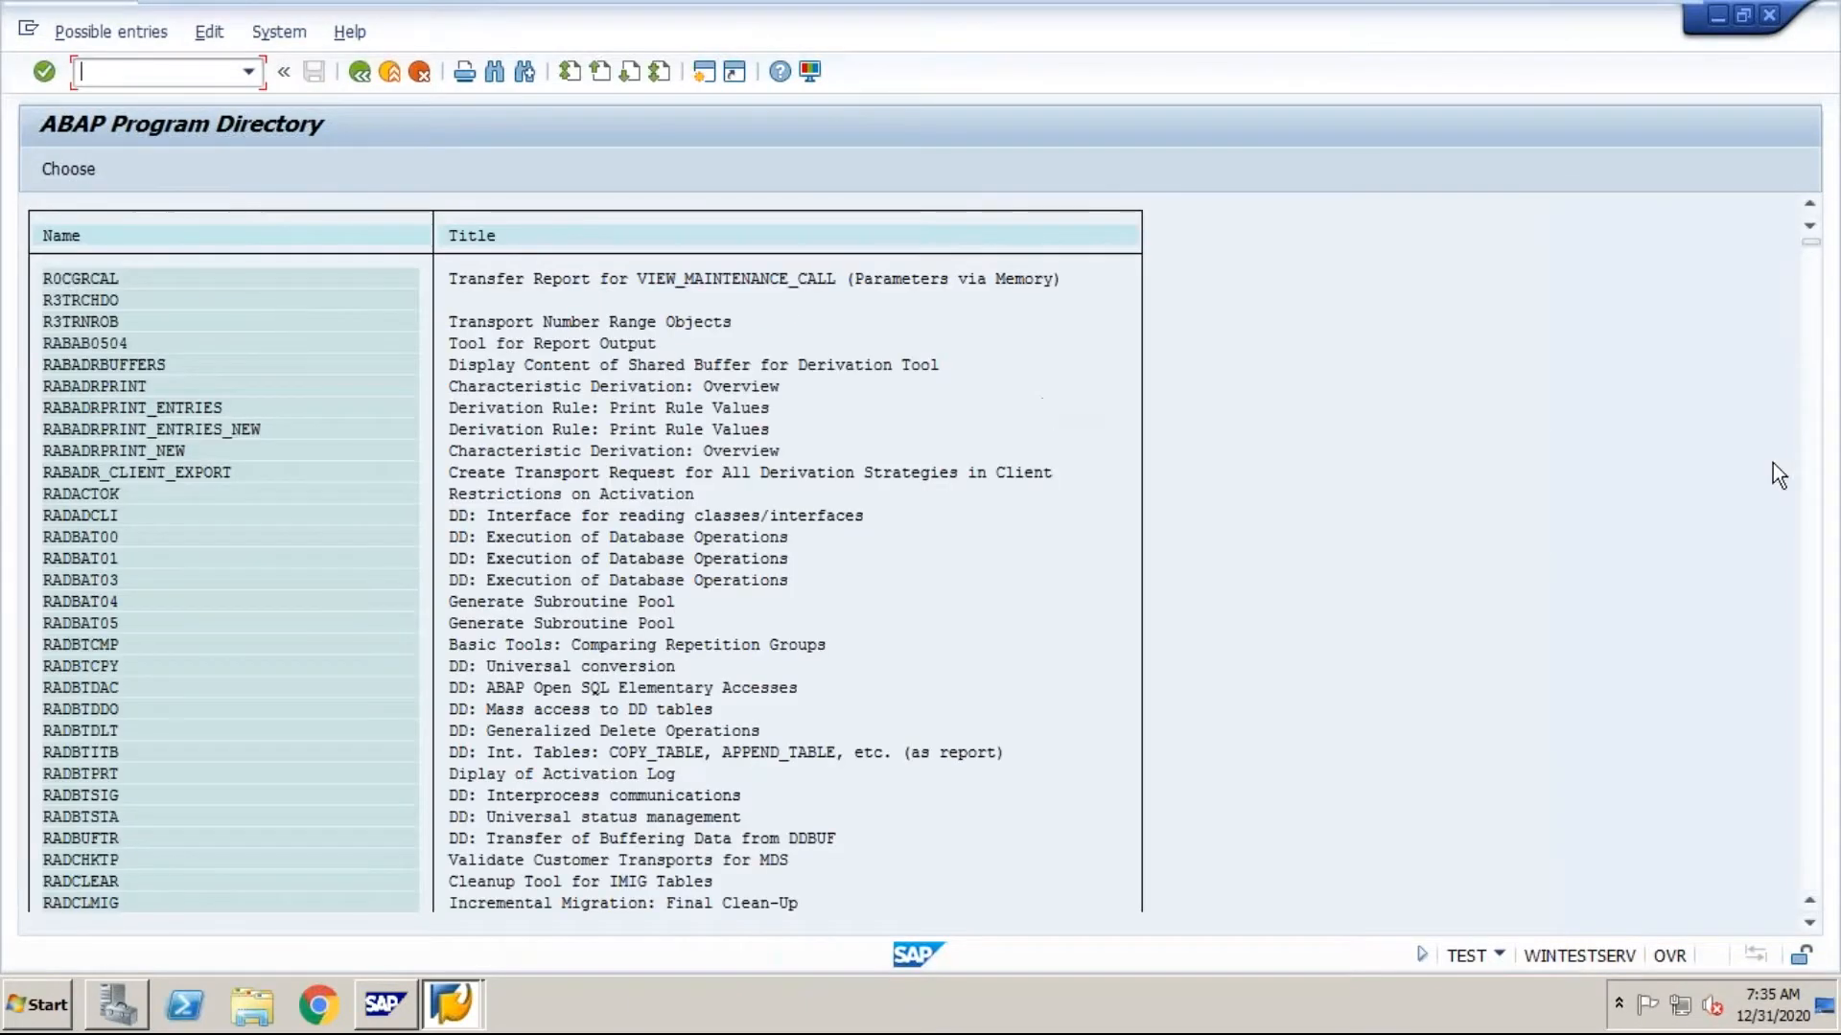
# Step: Browse the names and titles of the listed R* programs and return to the directory's selection screen
pyautogui.scroll(-15, 1818, 494)
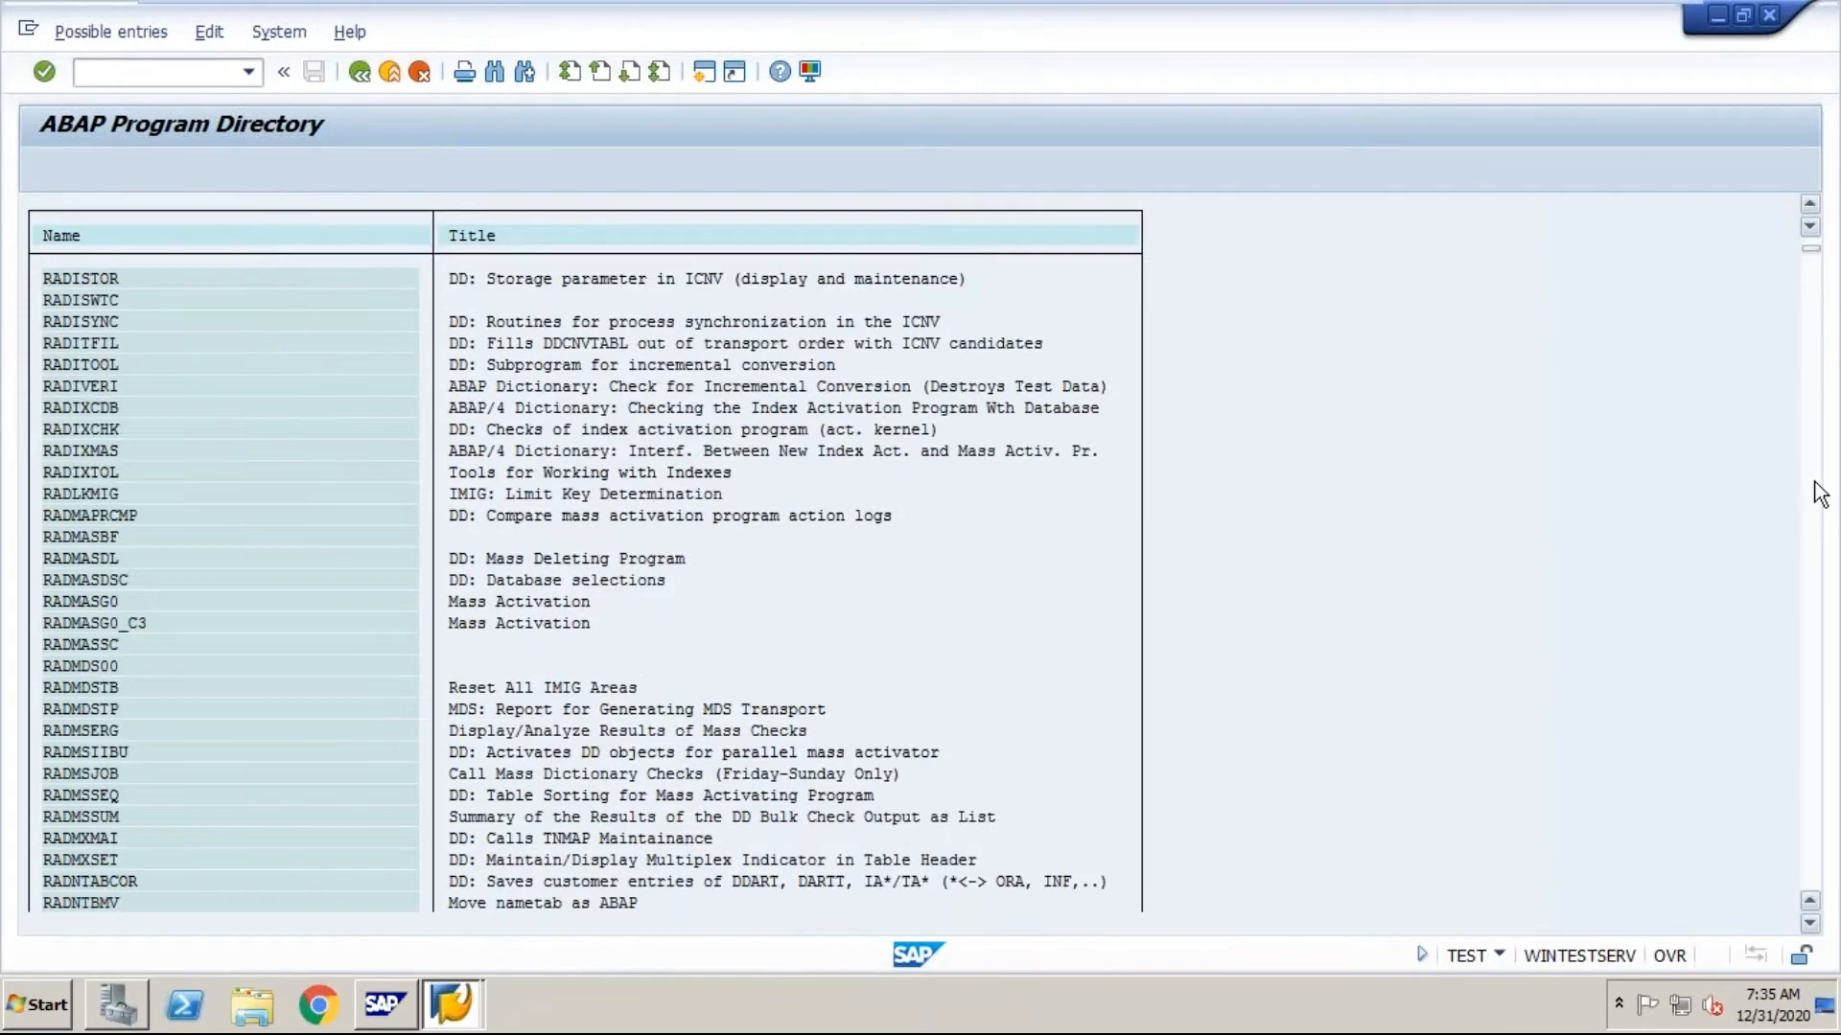
pyautogui.scroll(-20, 1818, 494)
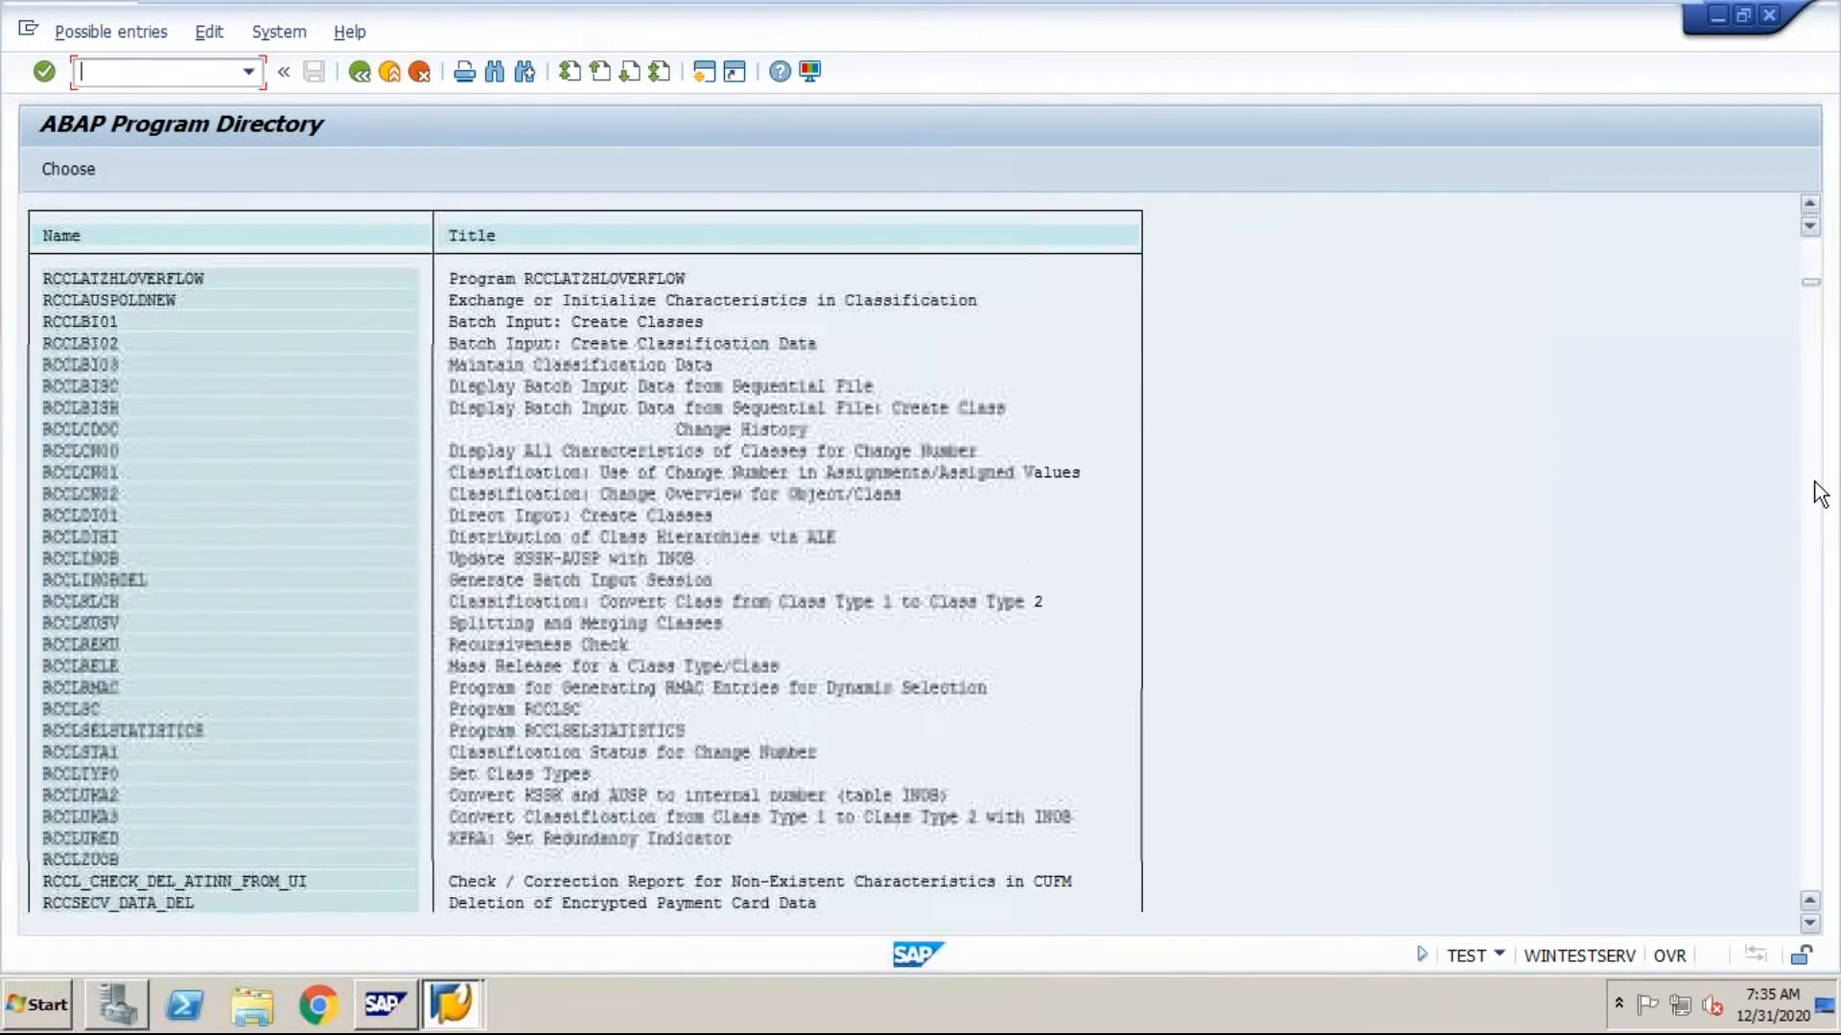
pyautogui.scroll(-20, 1818, 493)
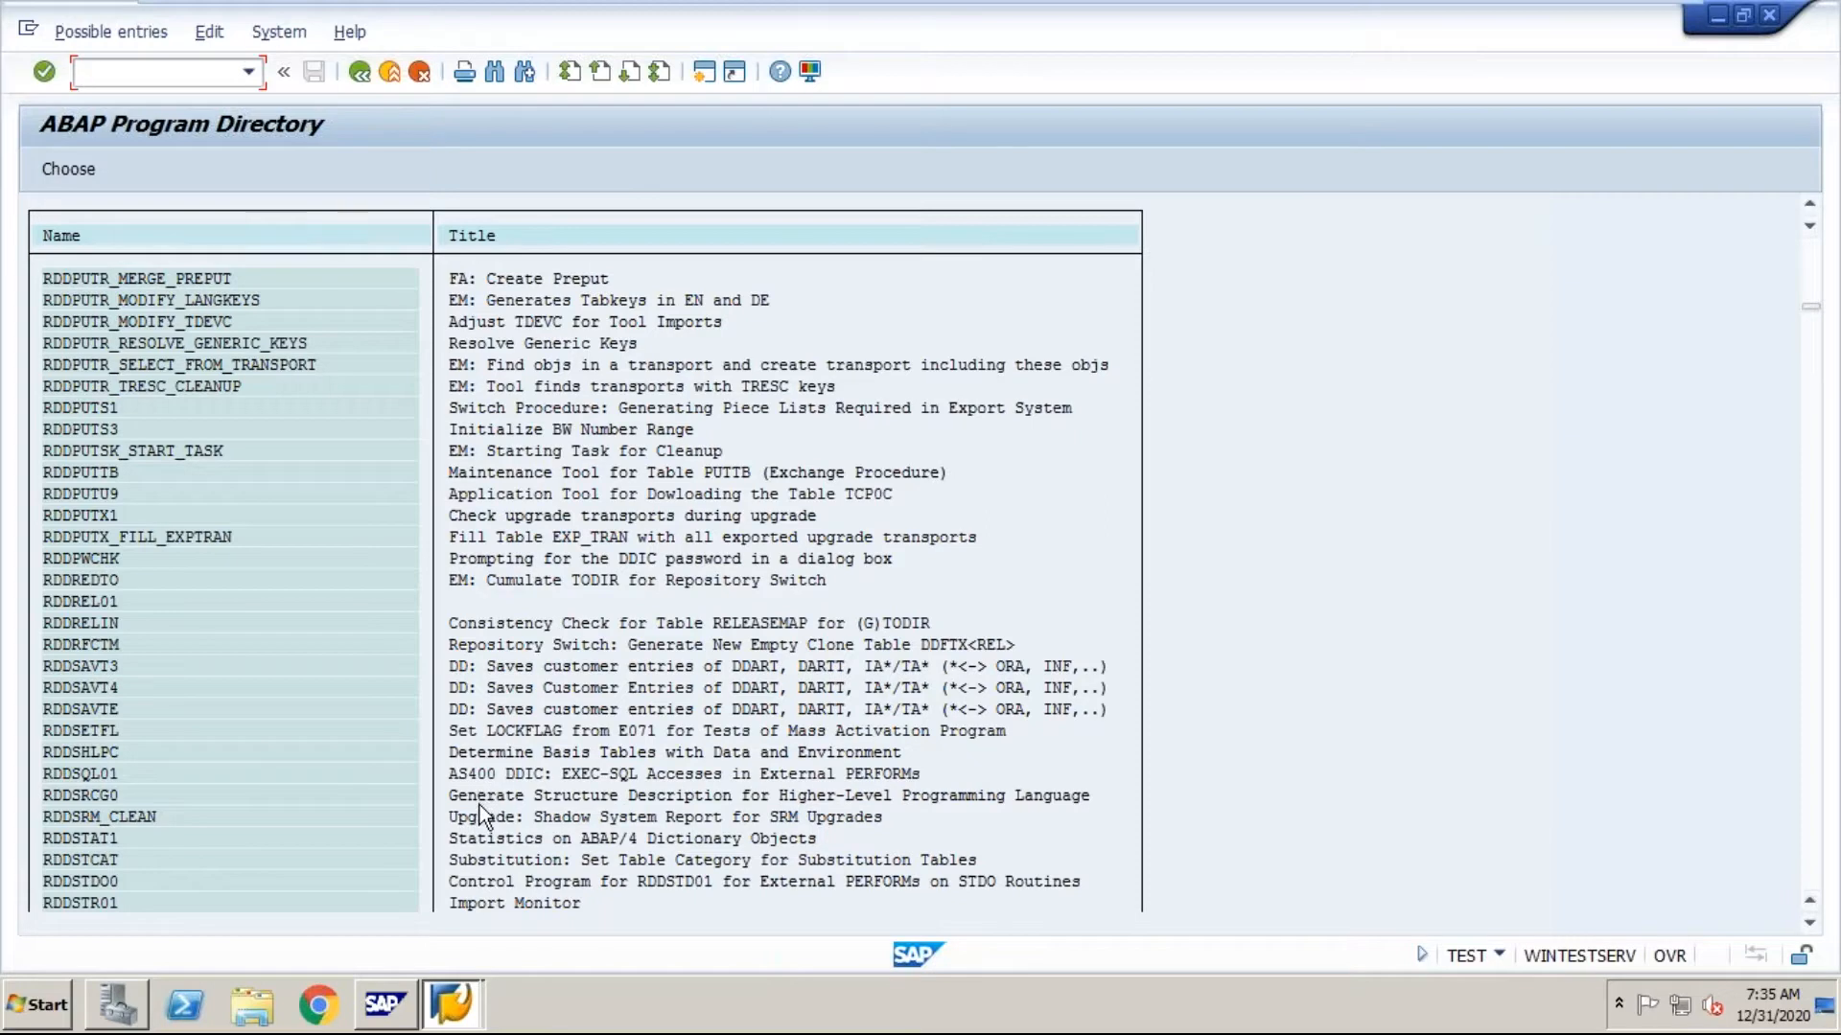
pyautogui.click(361, 71)
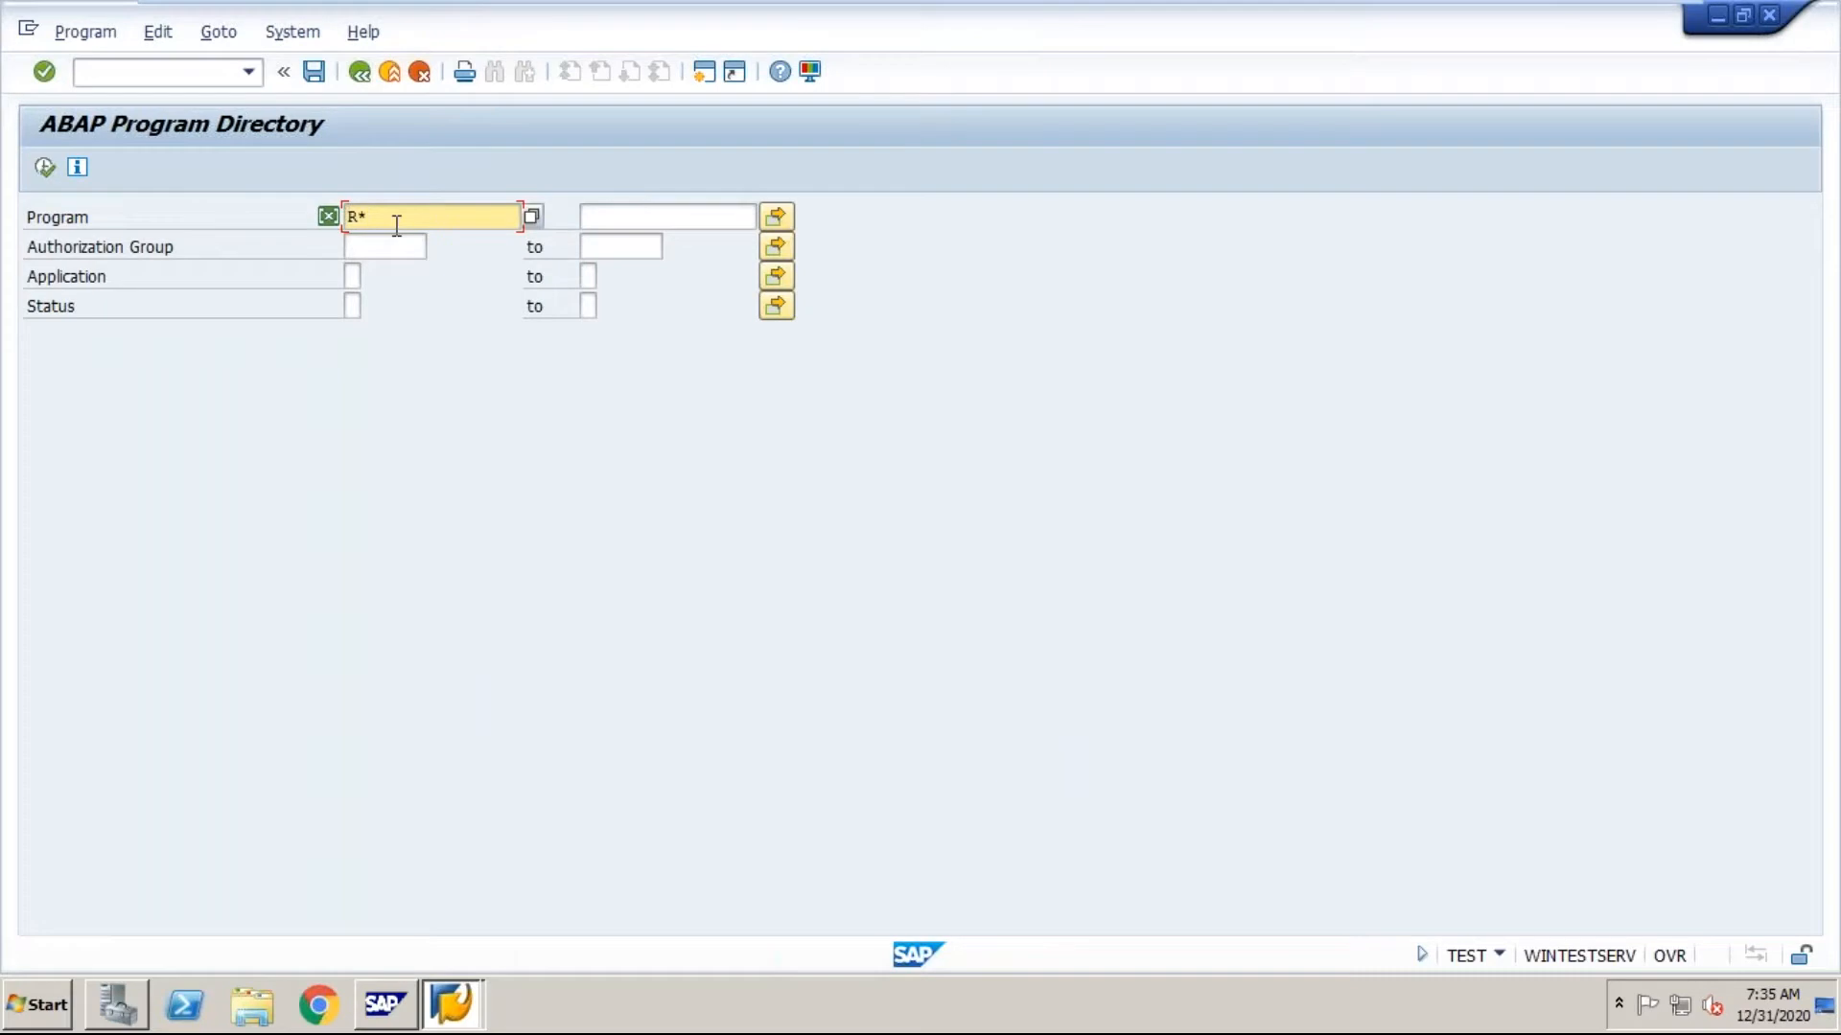
# Step: Narrow the program pattern to Rspo* and list the matching spool programs
pyautogui.press('BackSpace')
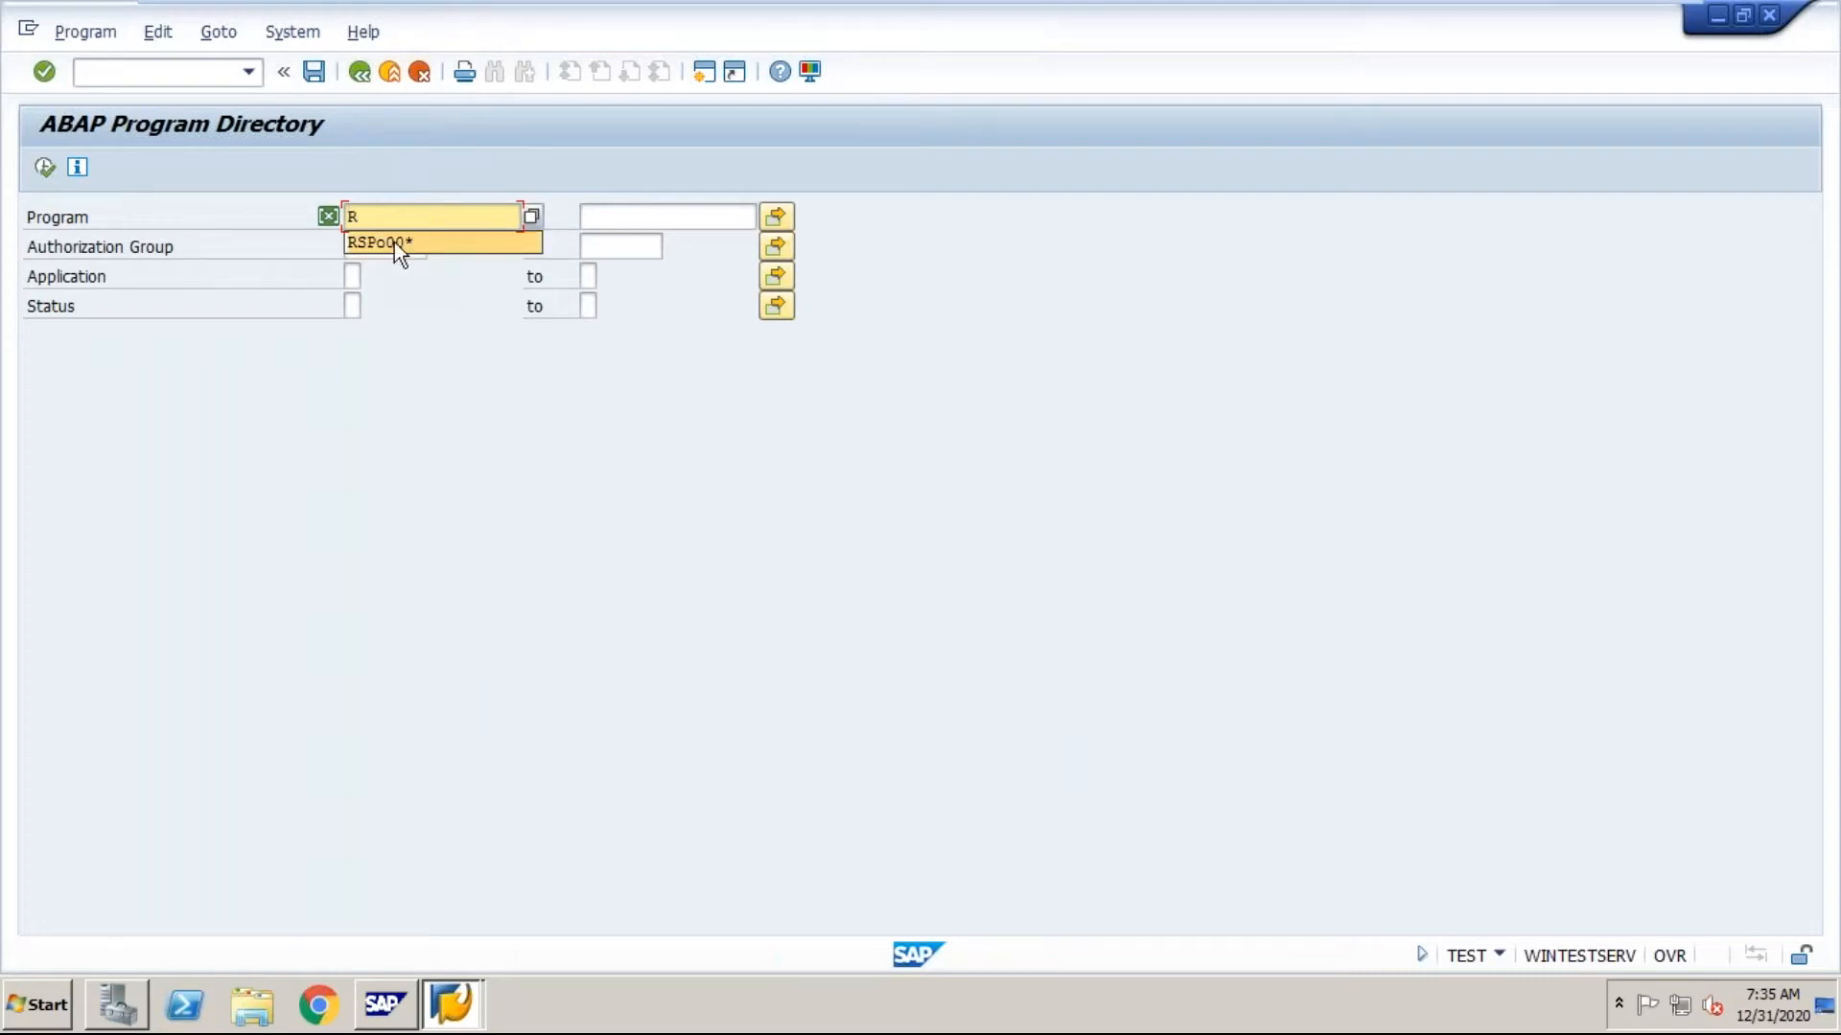
pyautogui.write('spo*')
pyautogui.click(44, 167)
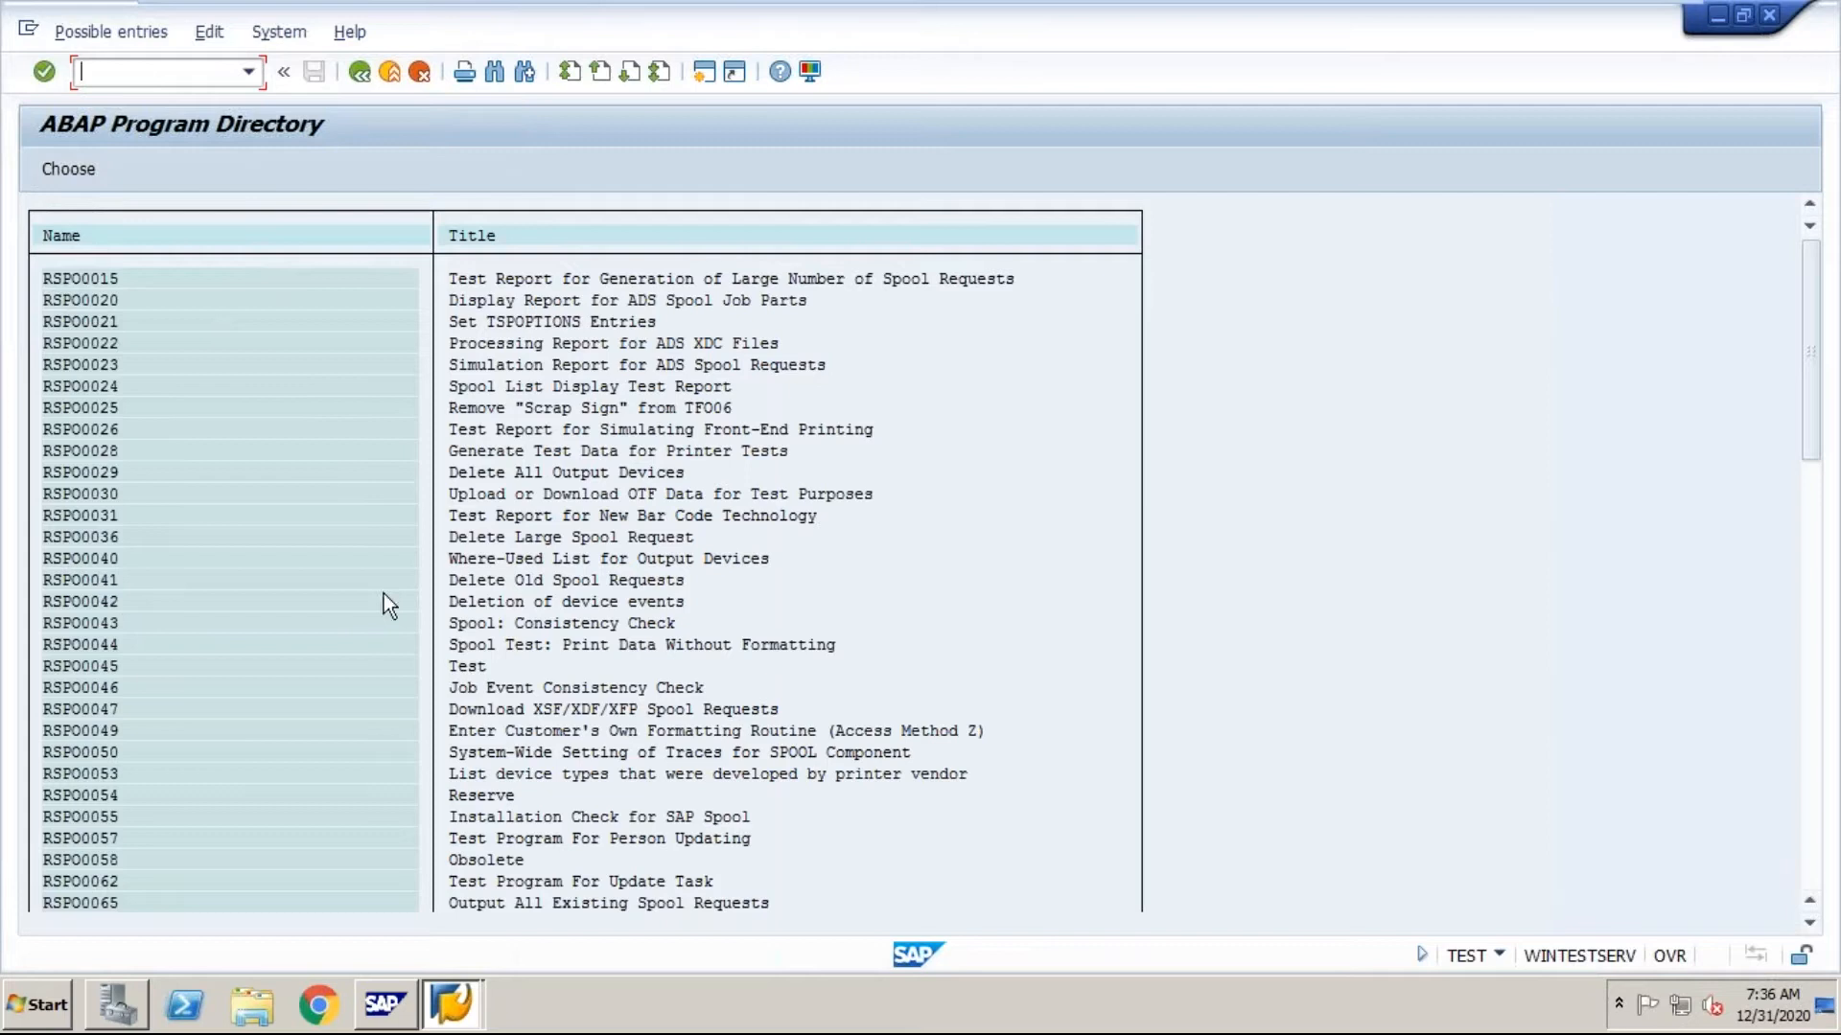
# Step: Choose program RSPO0041 for deleting old spool requests and execute it to open its selection screen
pyautogui.click(75, 582)
pyautogui.click(462, 601)
pyautogui.click(100, 581)
pyautogui.doubleClick(91, 580)
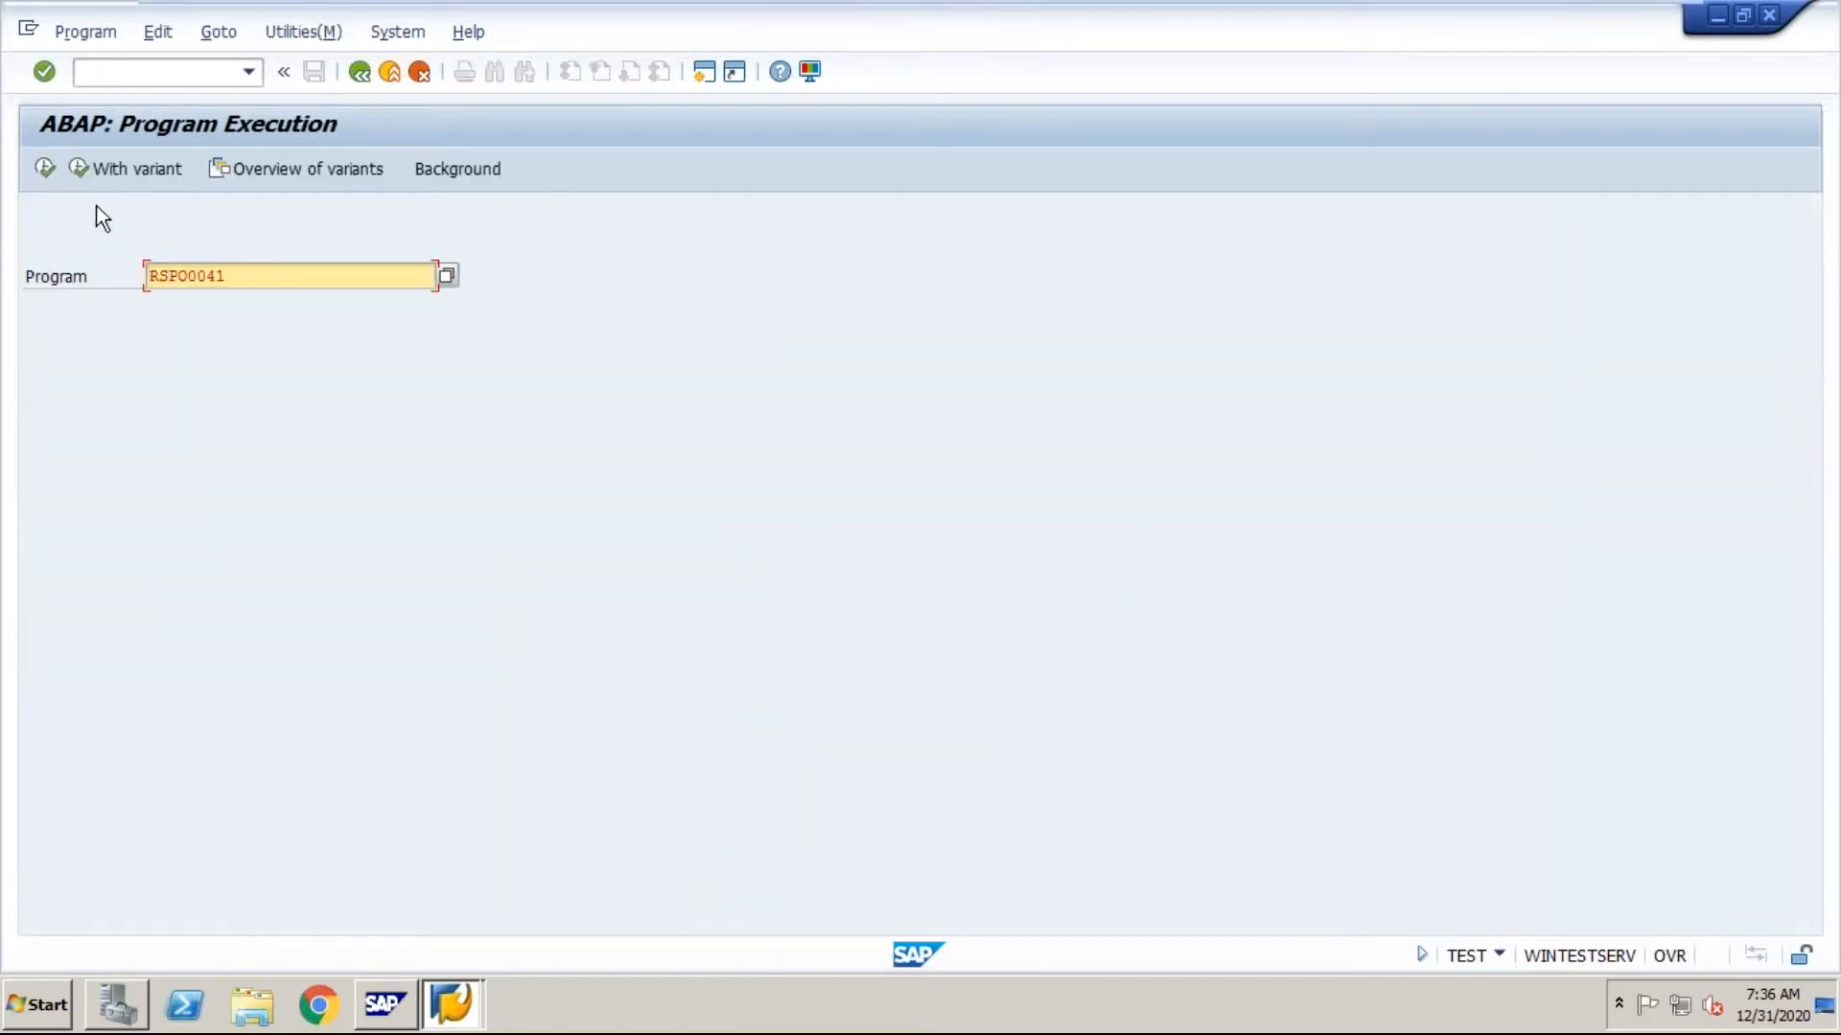
pyautogui.click(44, 166)
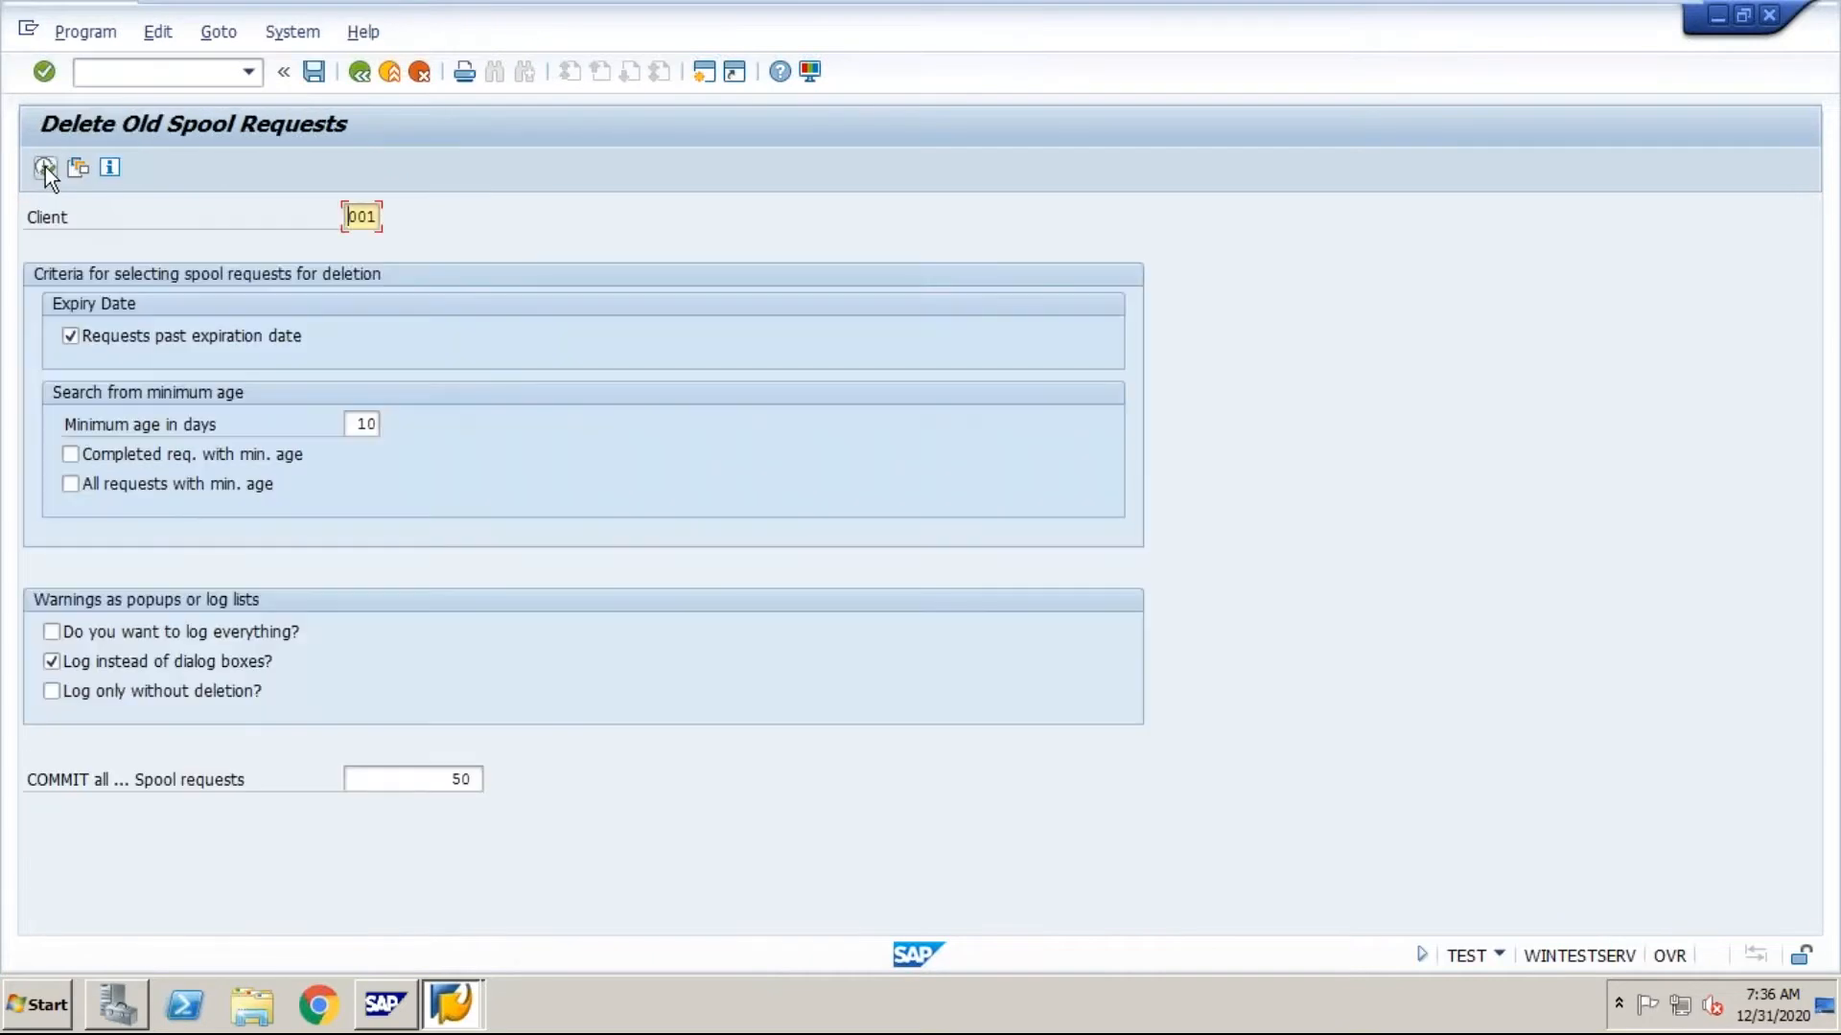
# Step: Run the old spool request deletion for client 001 with a minimum age of 01 days, and return to the selection screen
pyautogui.click(351, 423)
pyautogui.press('Delete')
pyautogui.press('Delete')
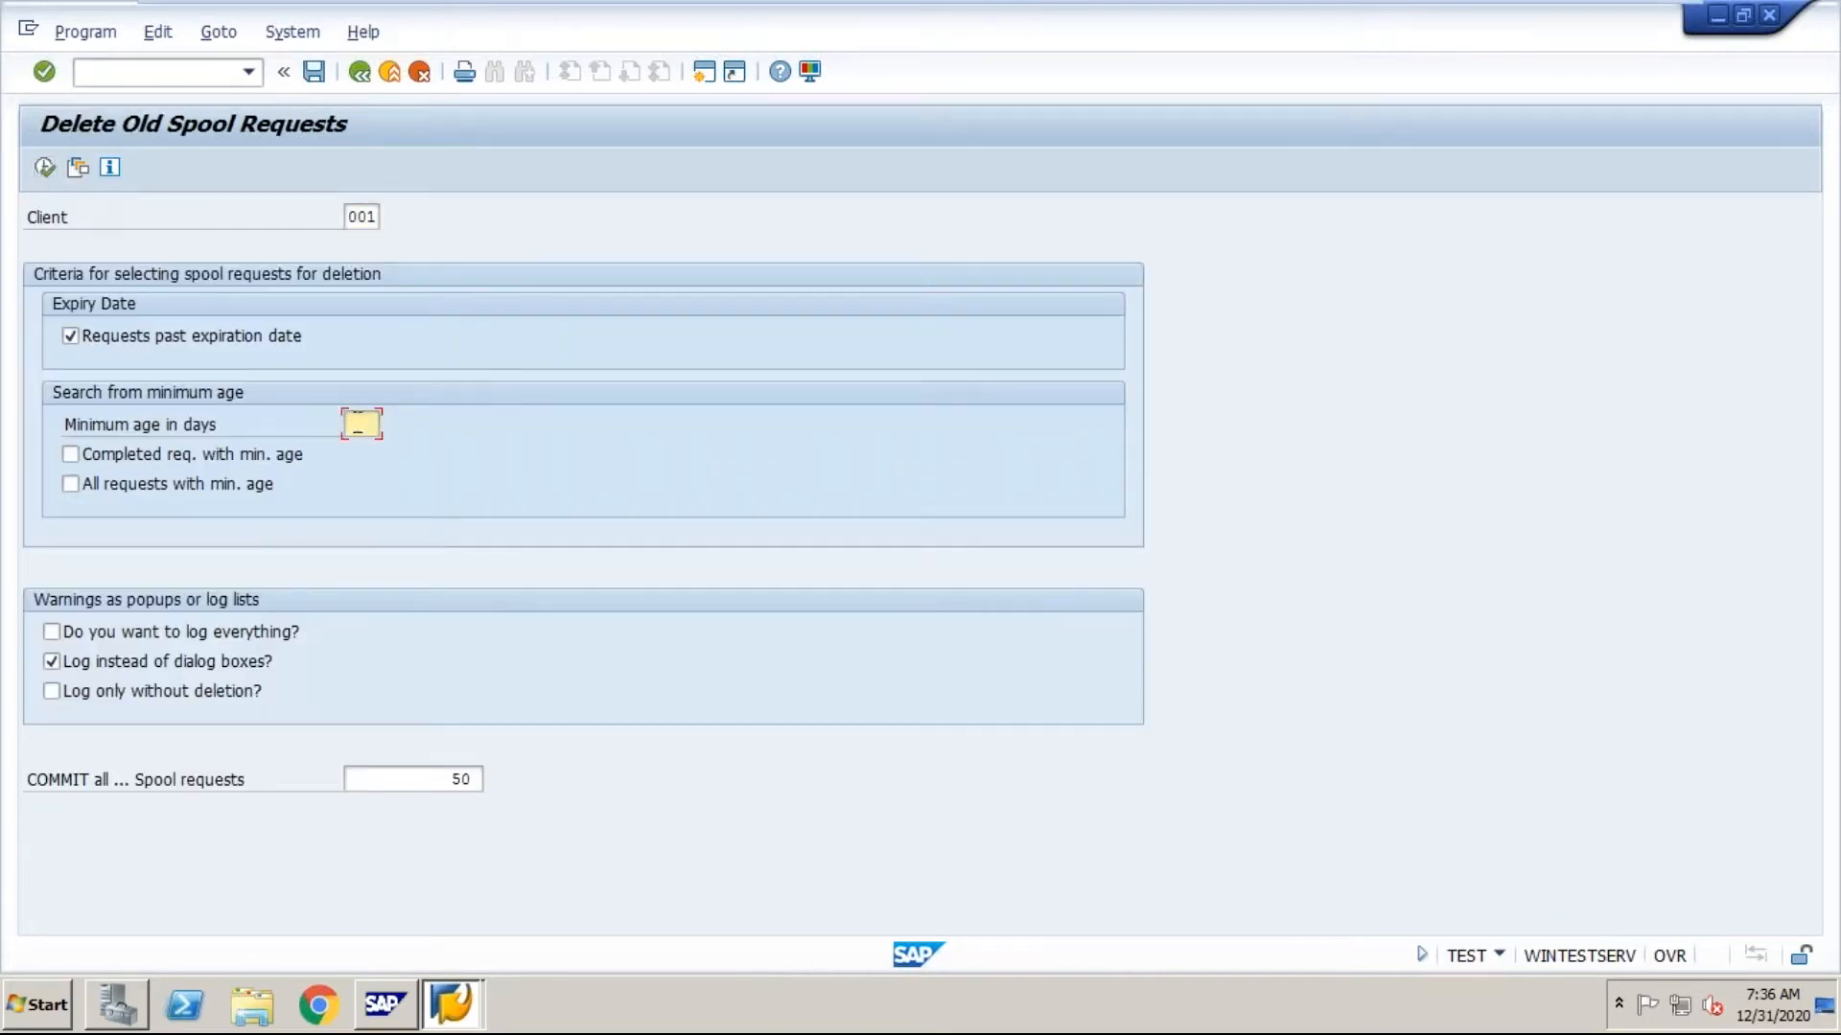
pyautogui.write('01')
pyautogui.click(44, 168)
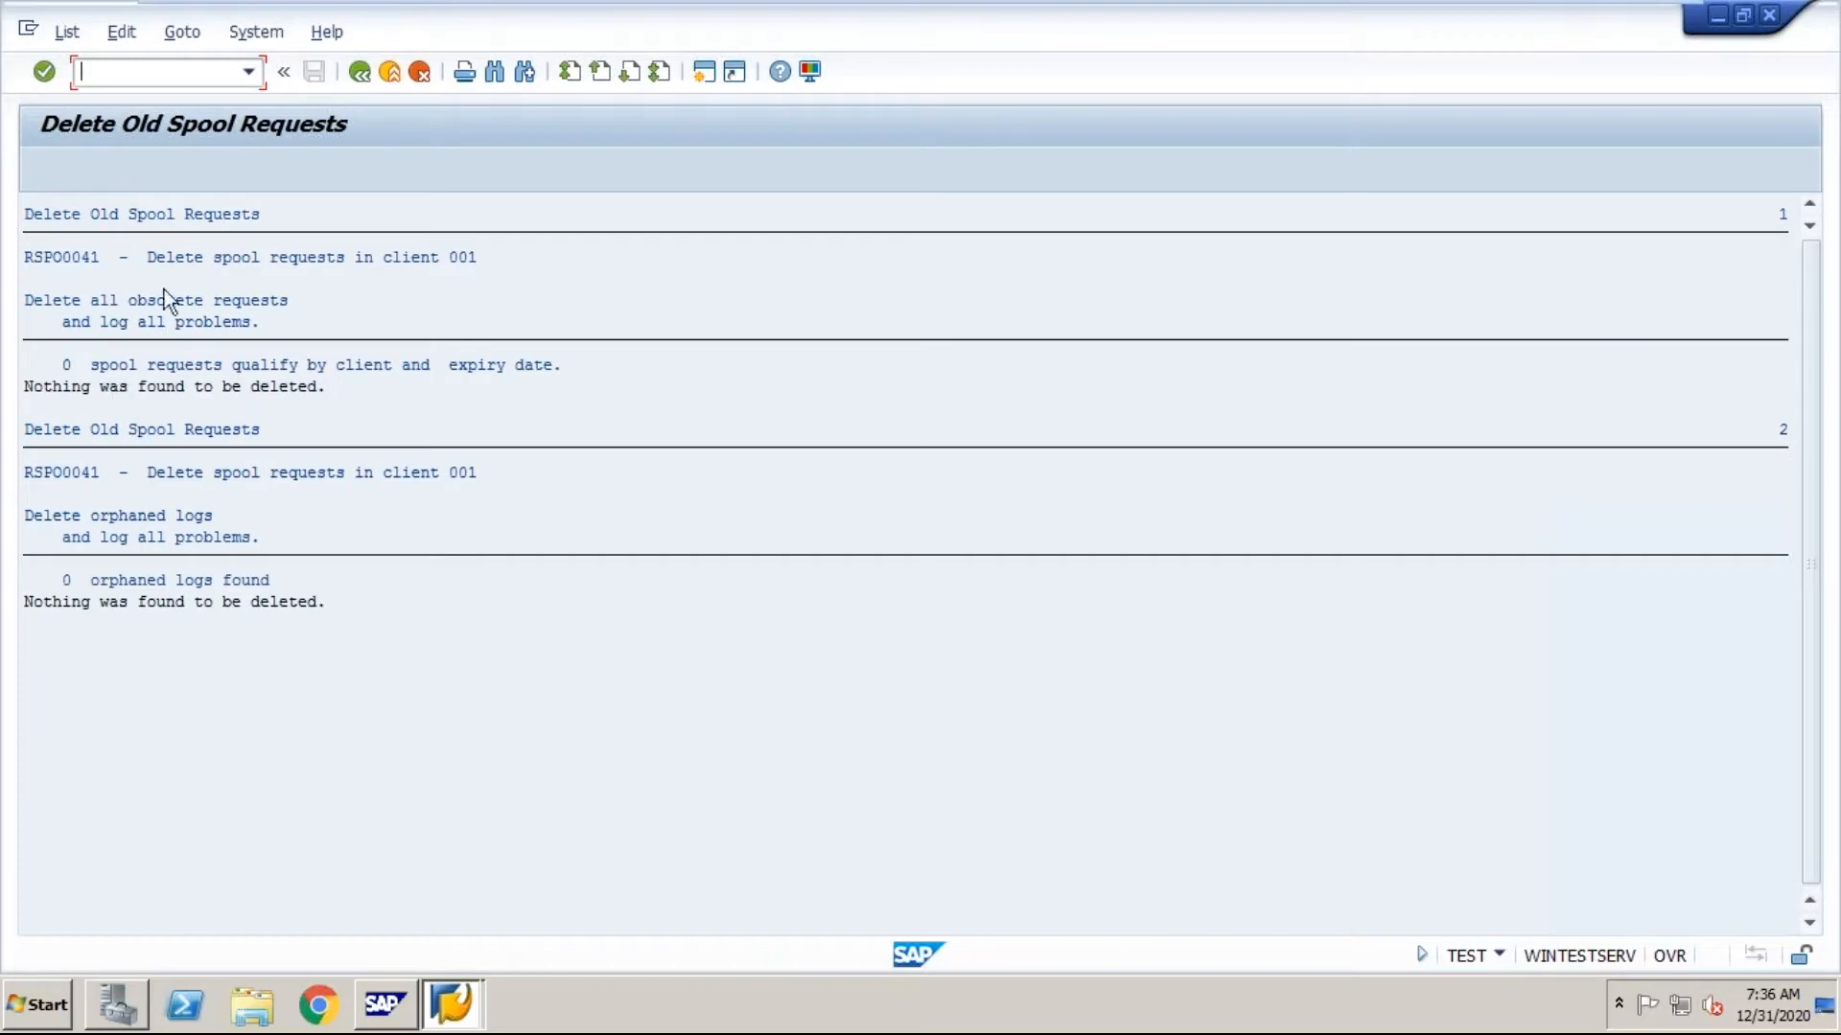
pyautogui.click(363, 73)
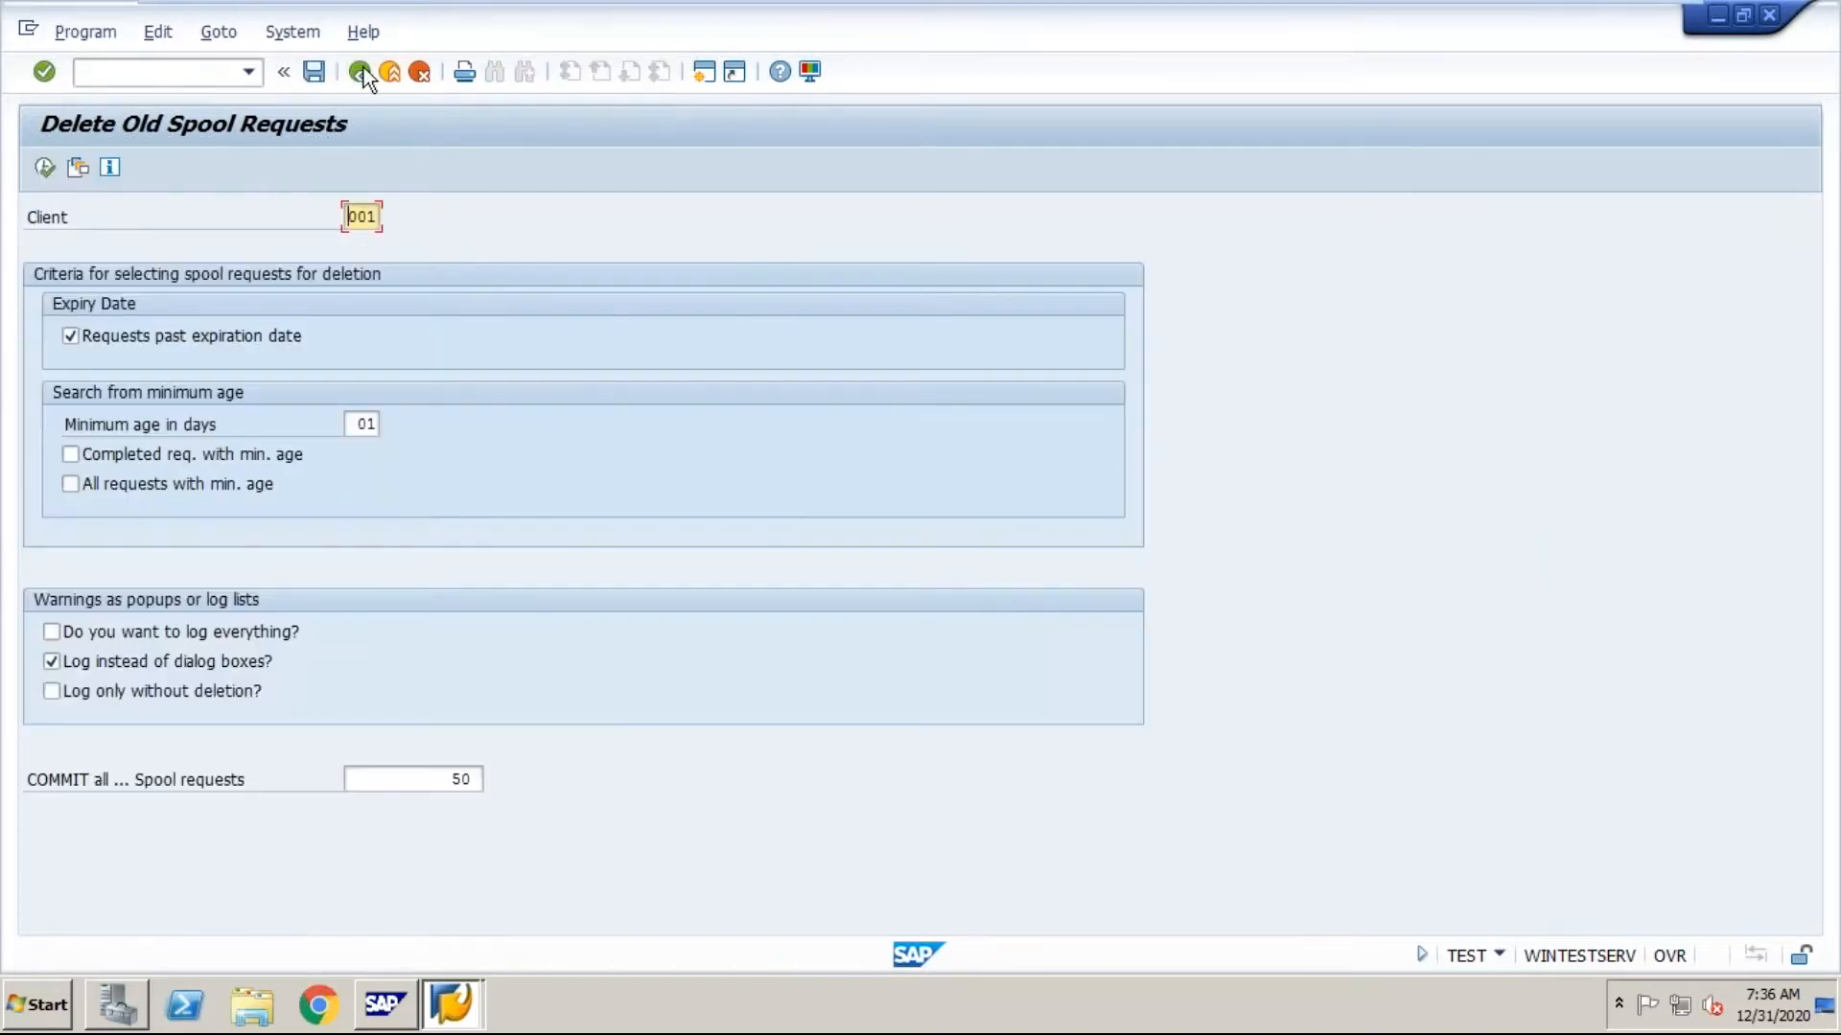
# Step: Leave the spool deletion program and open the ABAP Editor with transaction SE38
pyautogui.click(363, 73)
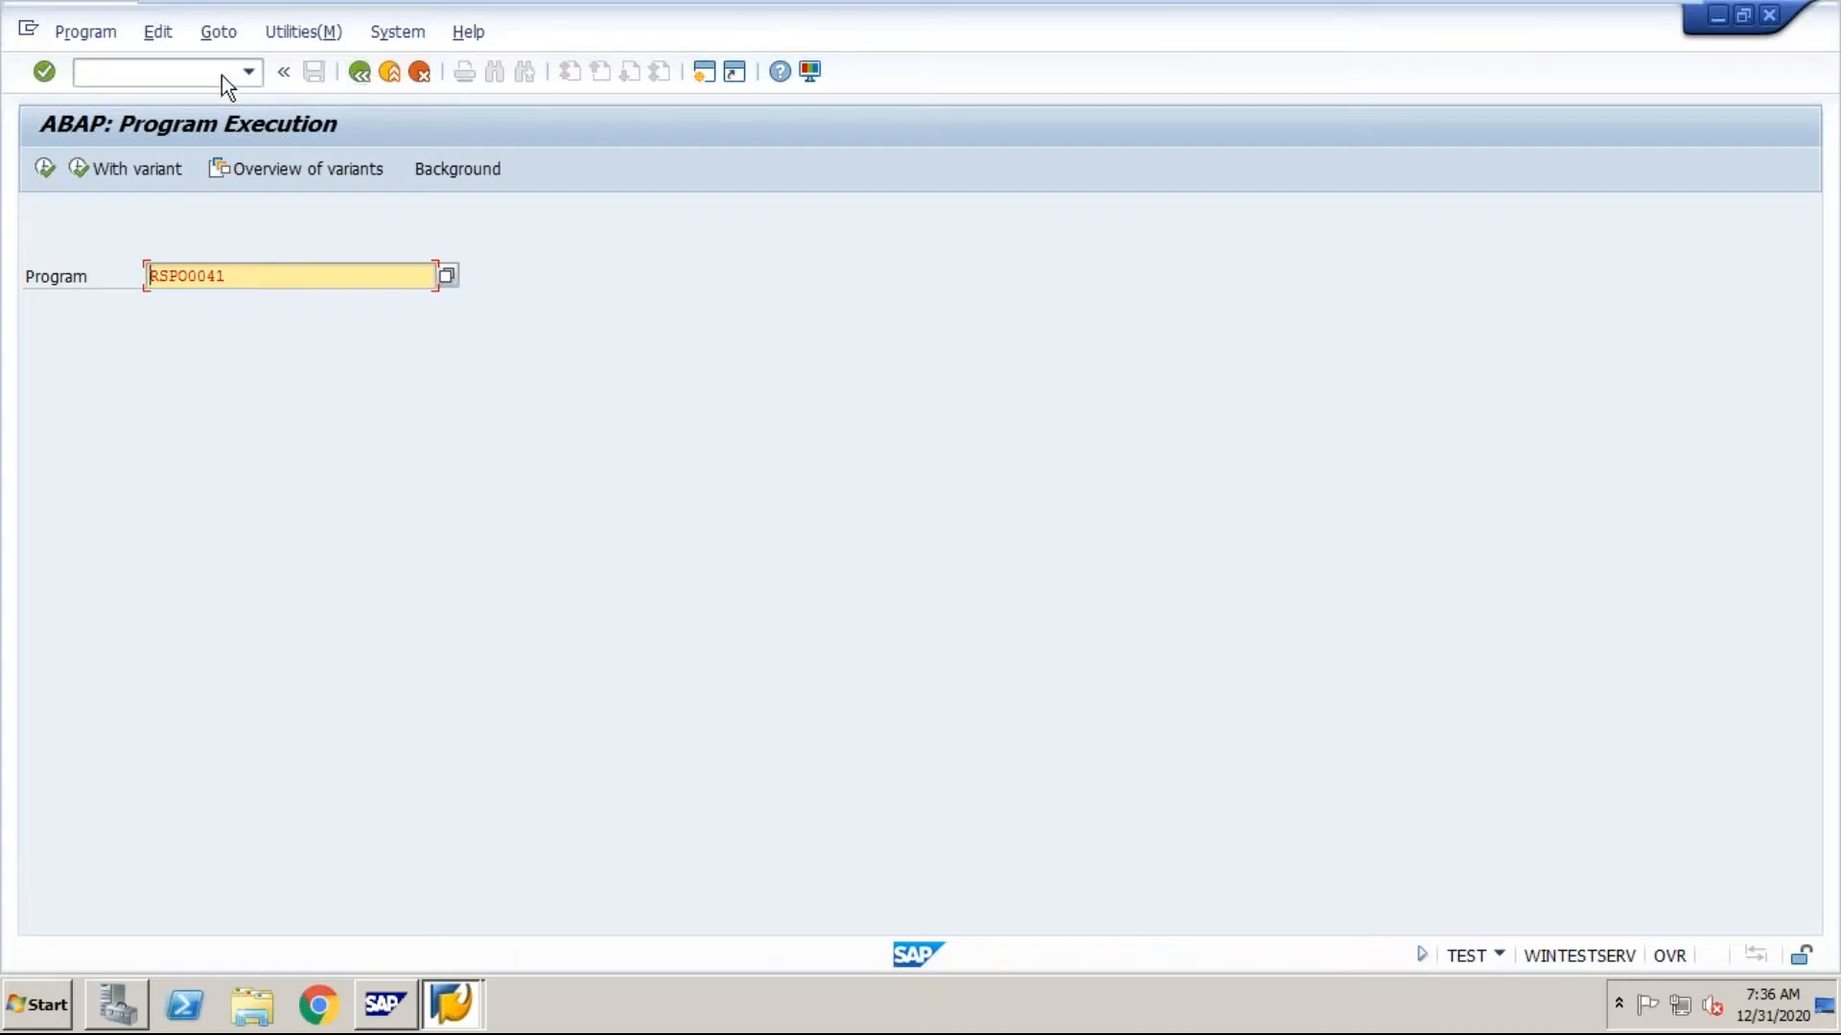
pyautogui.click(142, 72)
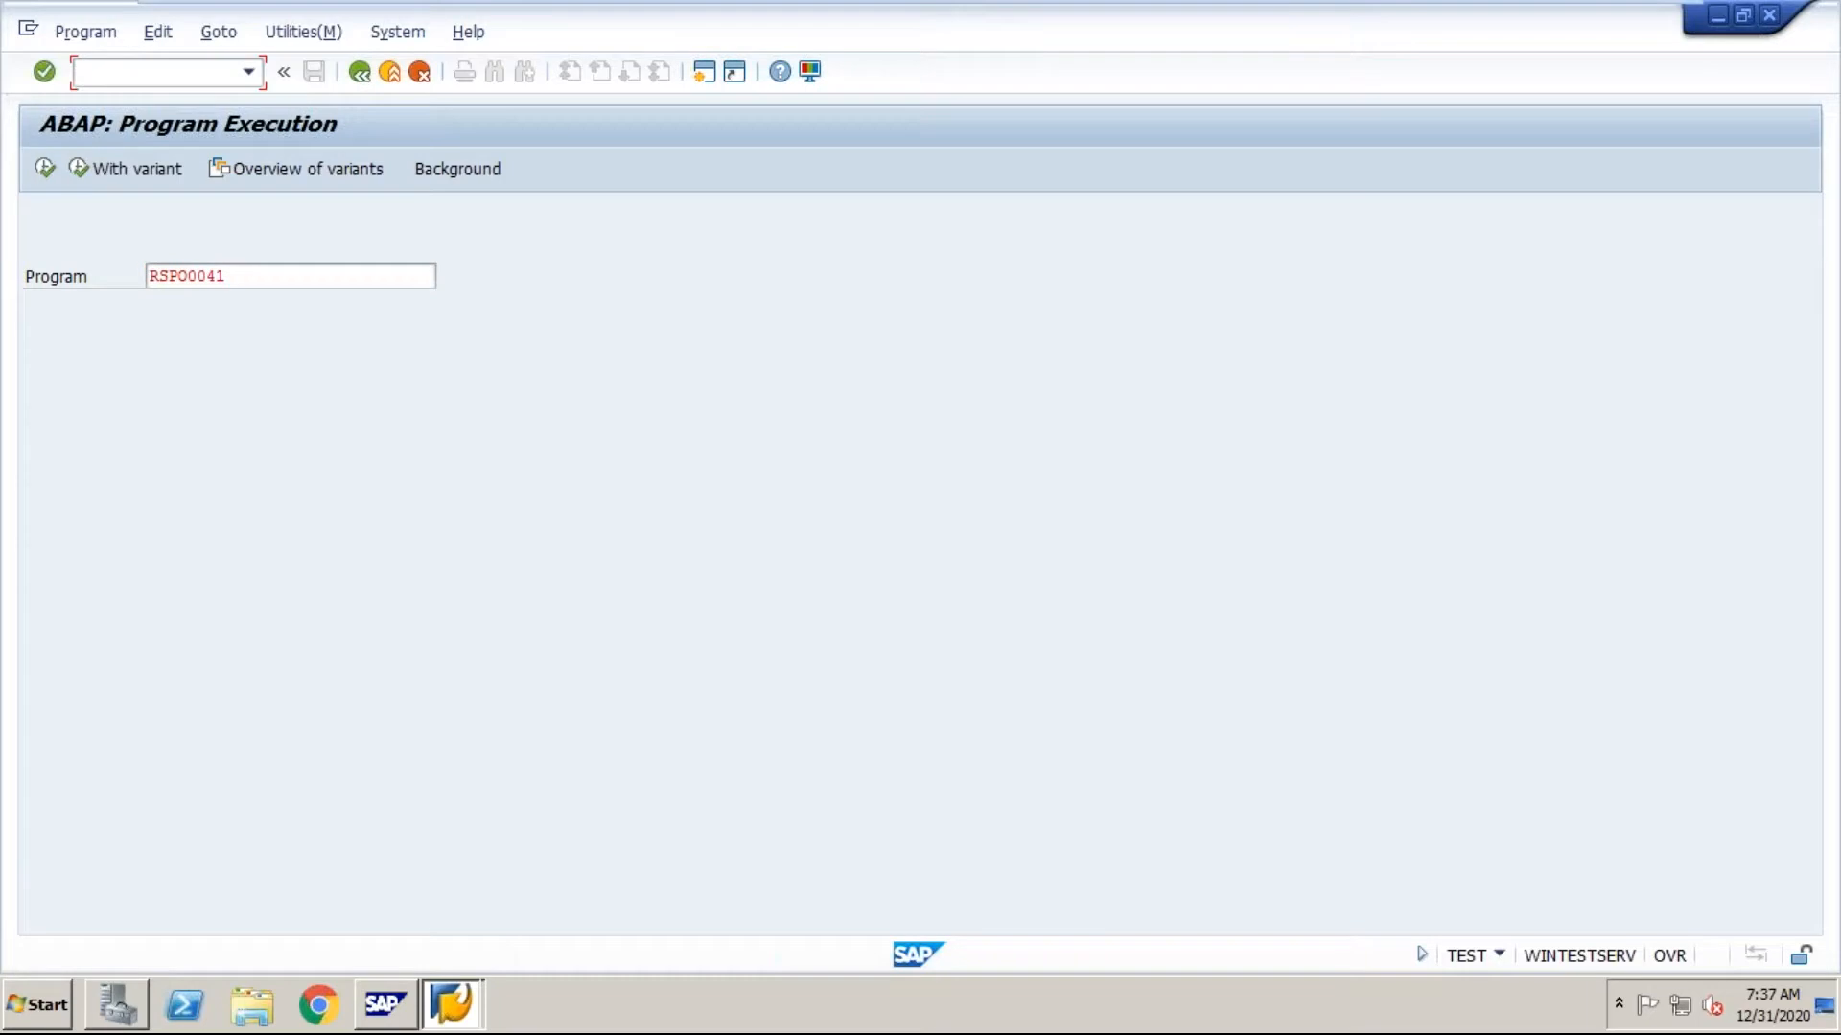
pyautogui.write('/nnse38')
pyautogui.press('BackSpace')
pyautogui.press('BackSpace')
pyautogui.press('BackSpace')
pyautogui.press('BackSpace')
pyautogui.press('BackSpace')
pyautogui.press('BackSpace')
pyautogui.write('nse38')
pyautogui.press('Return')
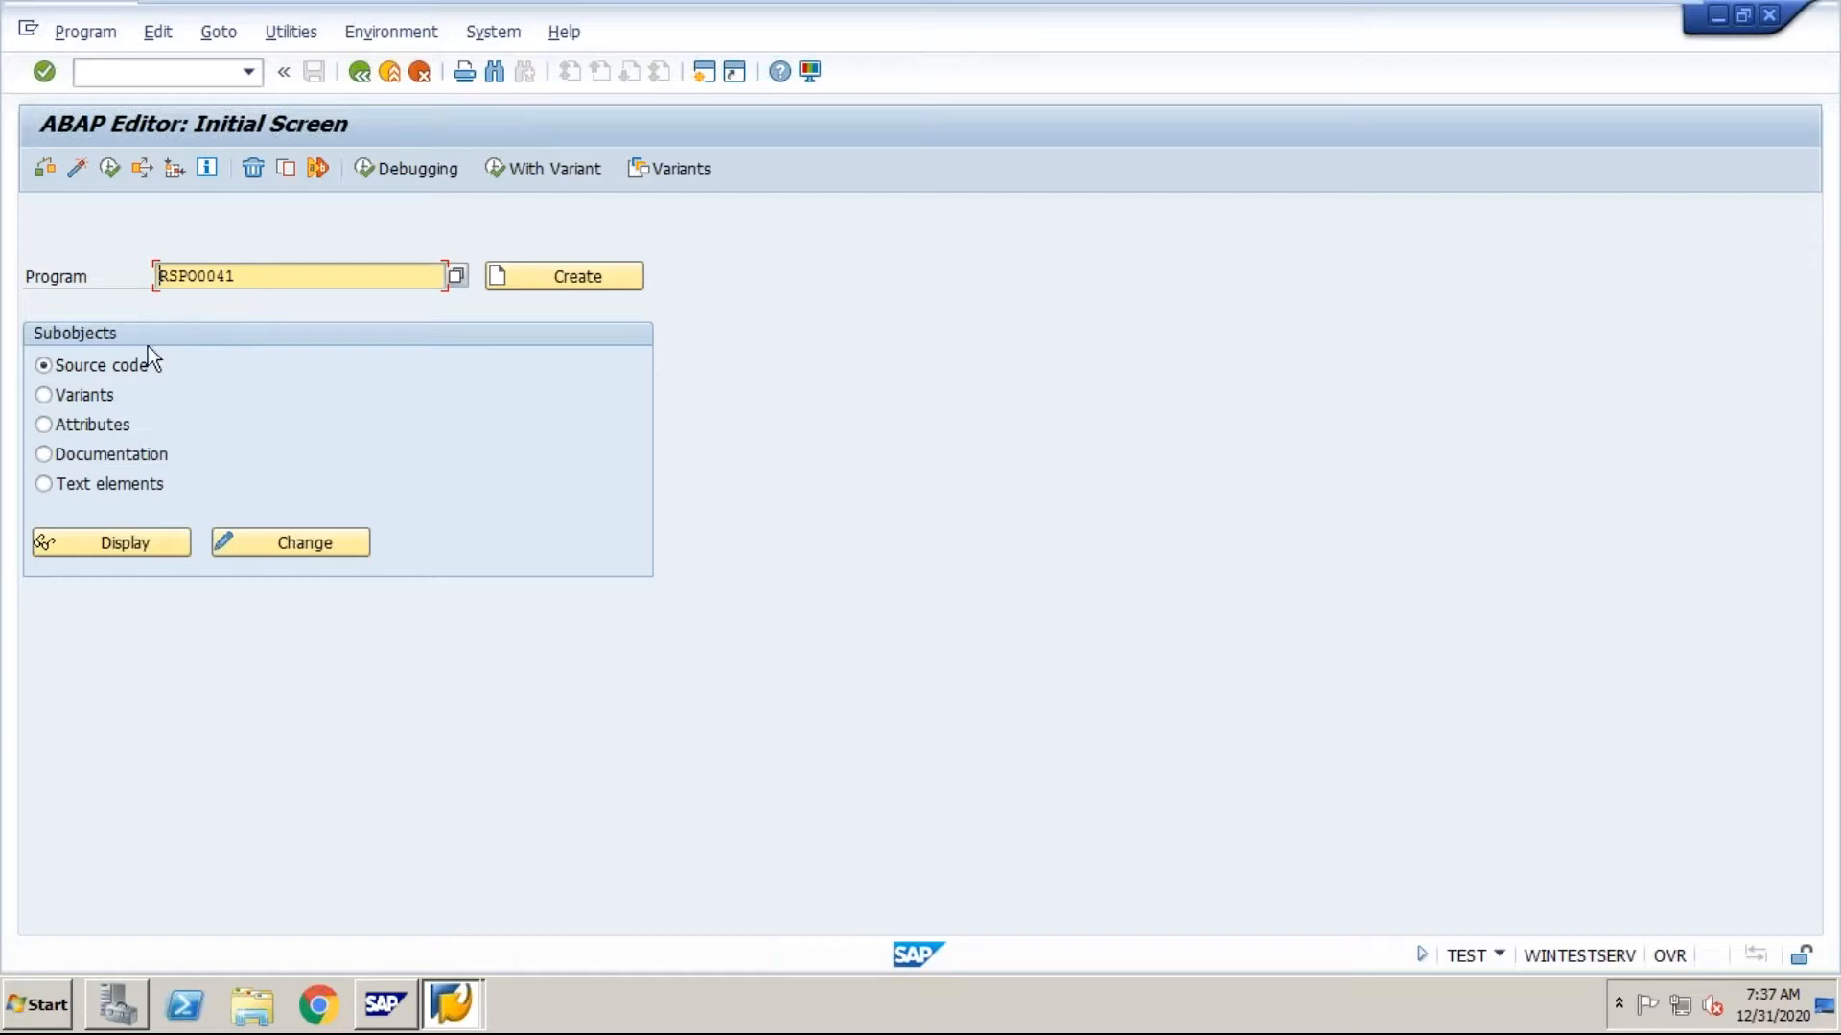
# Step: Display the source code of program RSPO0041, read through it to the end, and return to the editor's initial screen
pyautogui.click(146, 542)
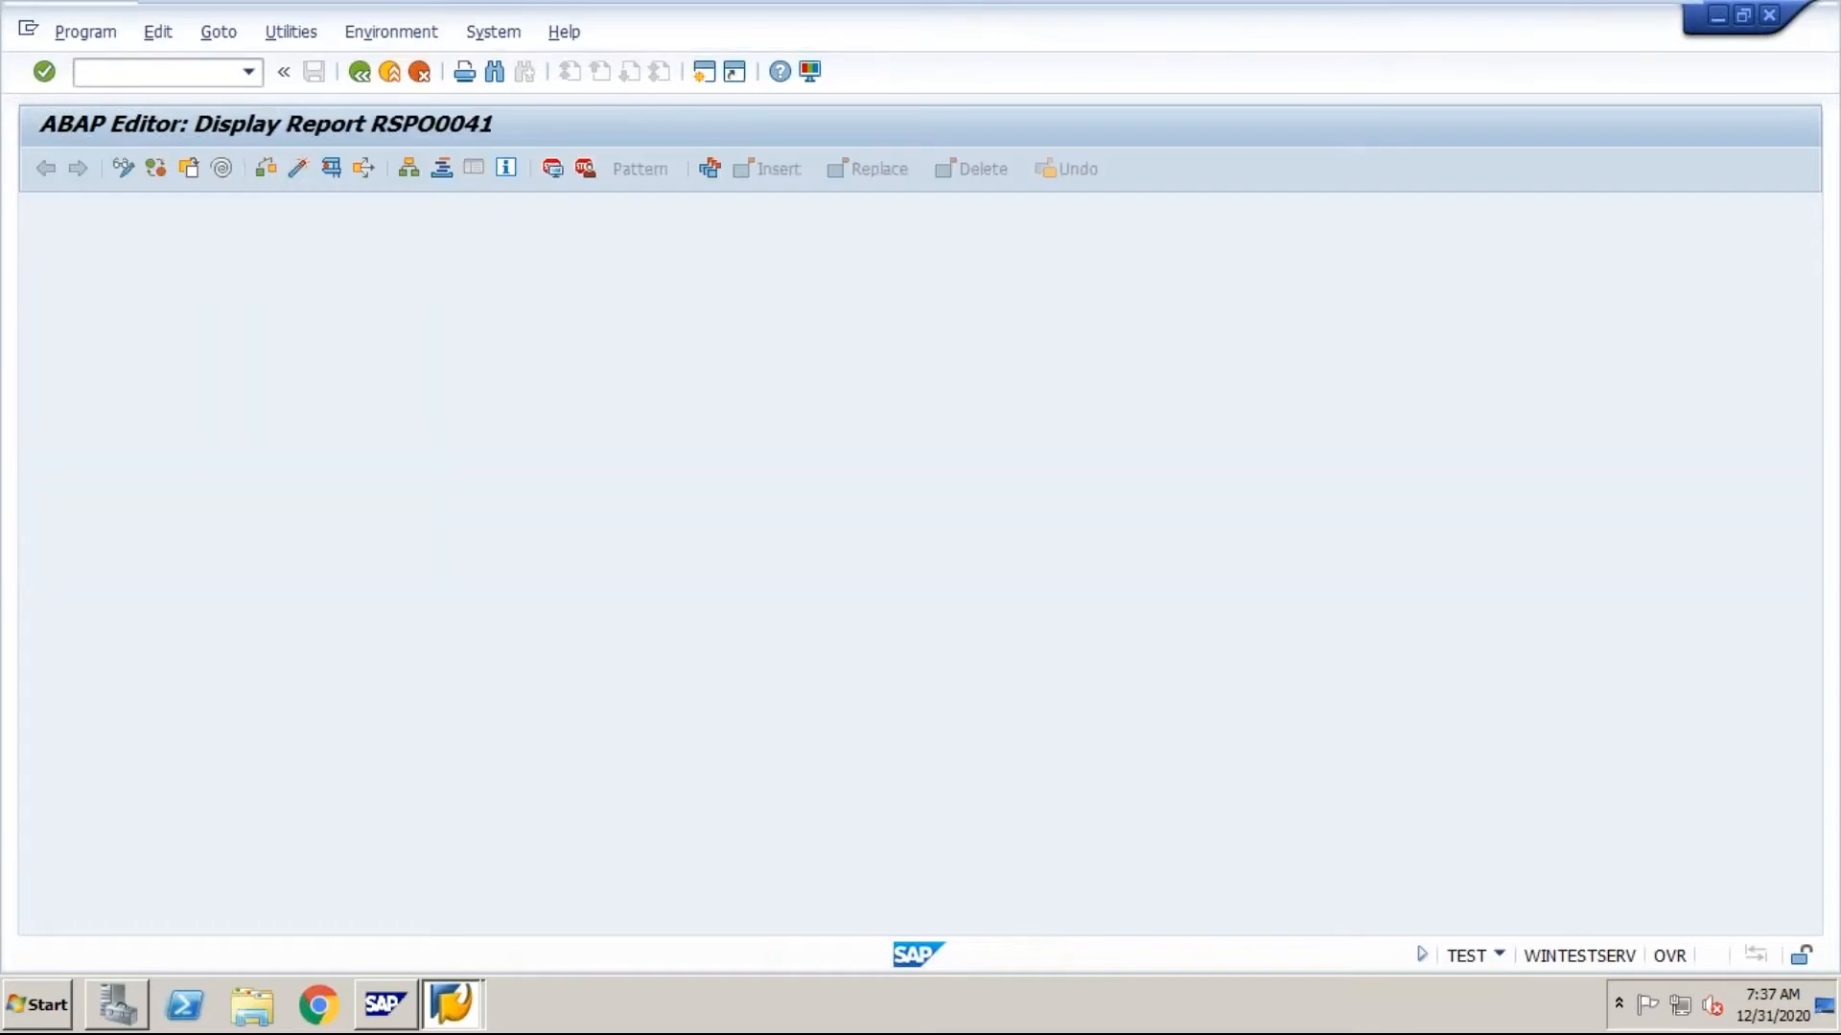
pyautogui.scroll(-20, 1803, 414)
pyautogui.scroll(-20, 1802, 414)
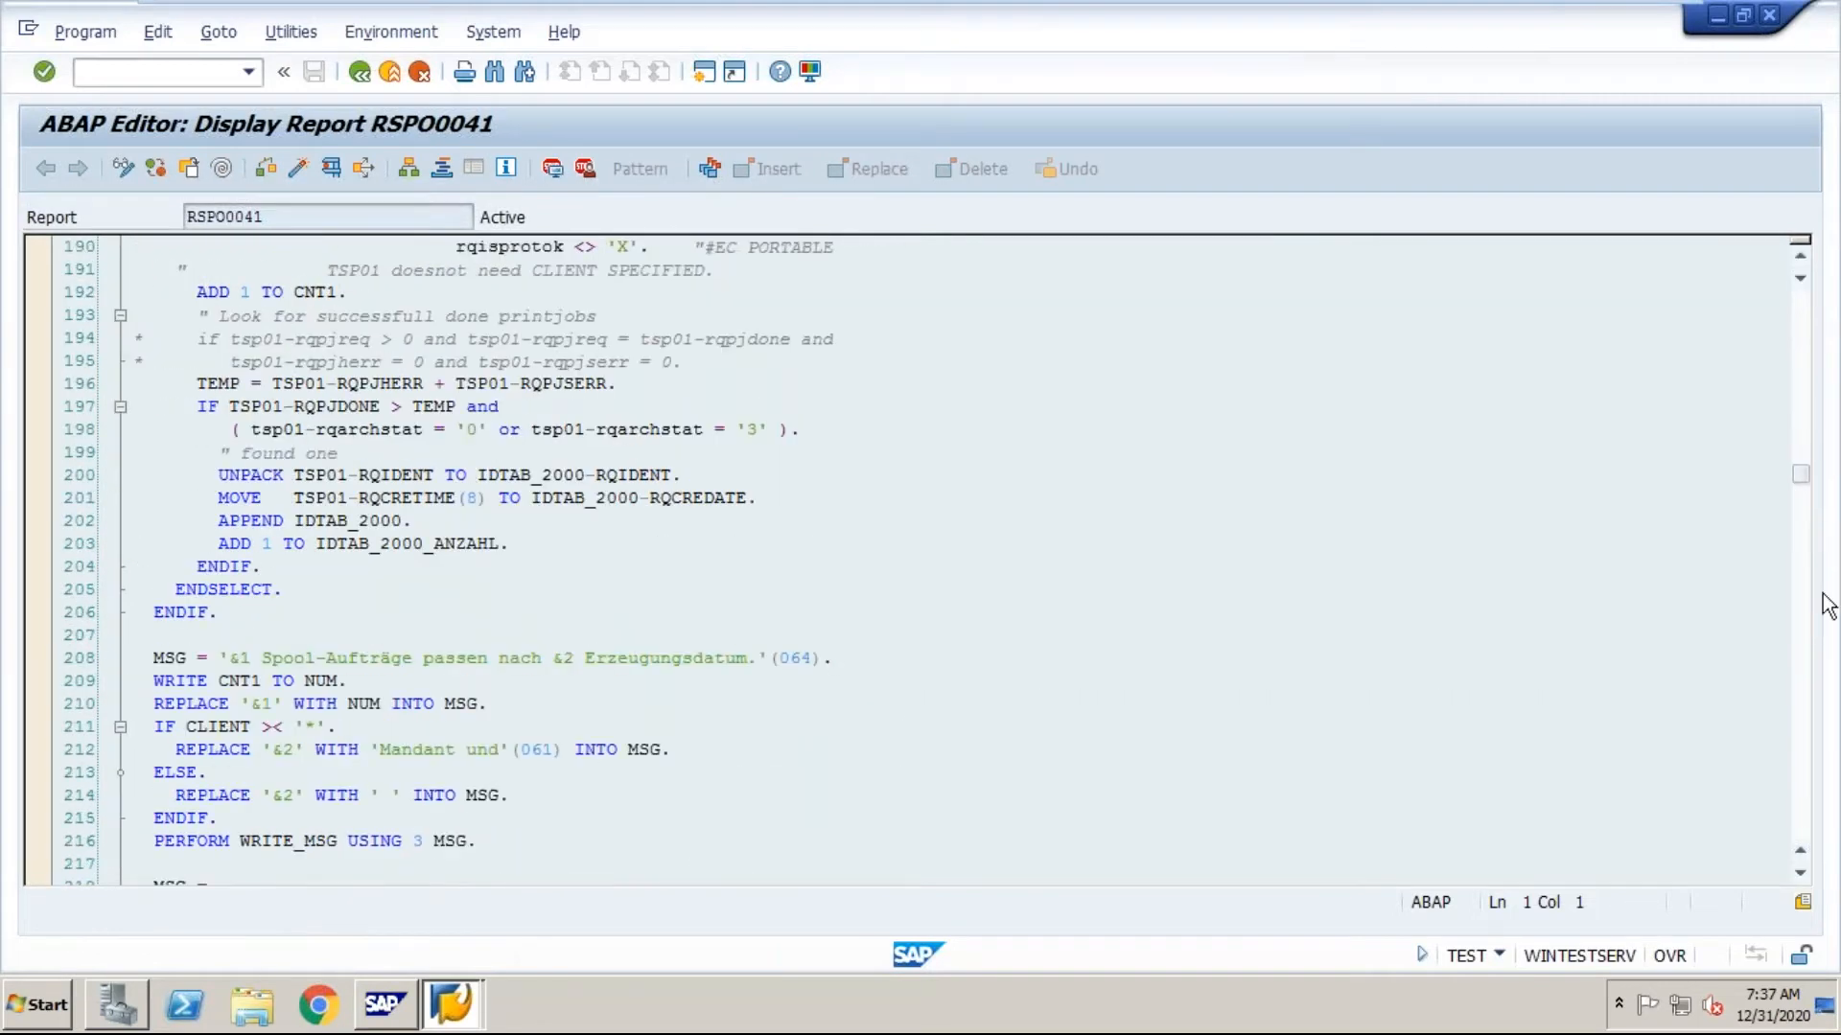
pyautogui.scroll(-18, 1804, 623)
pyautogui.scroll(-20, 1806, 663)
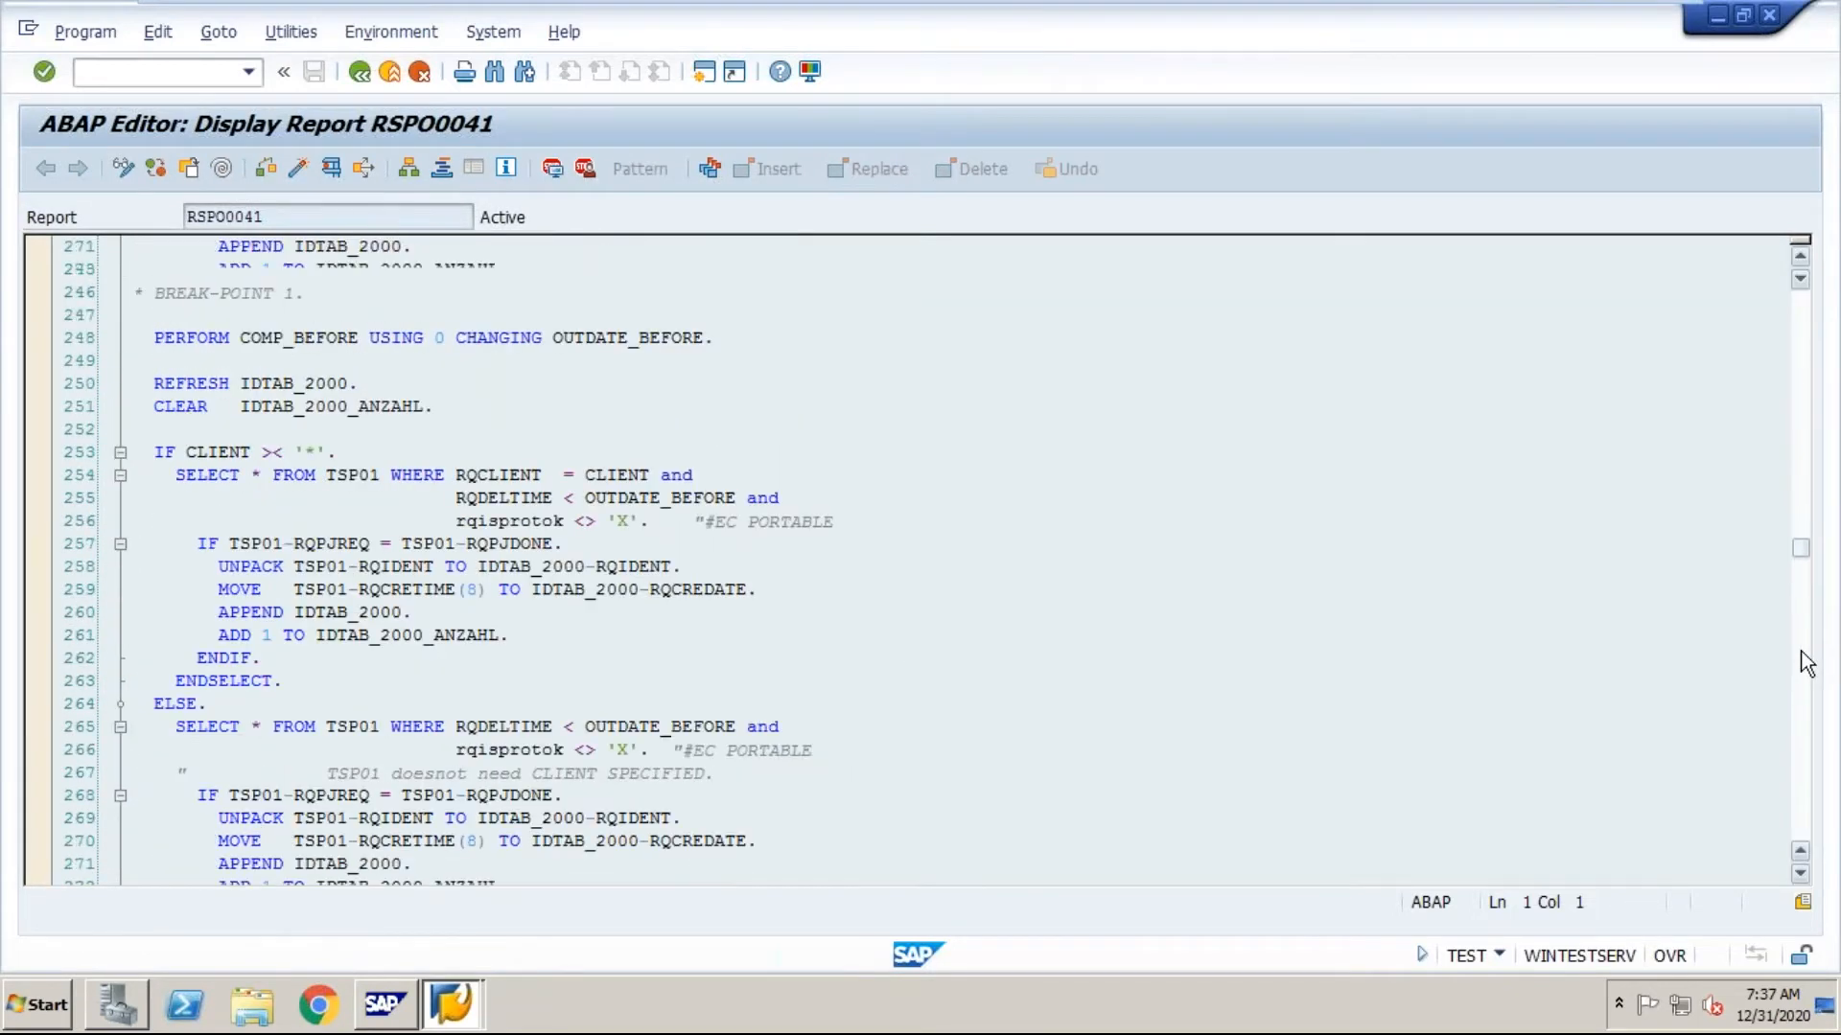
pyautogui.scroll(-15, 1806, 731)
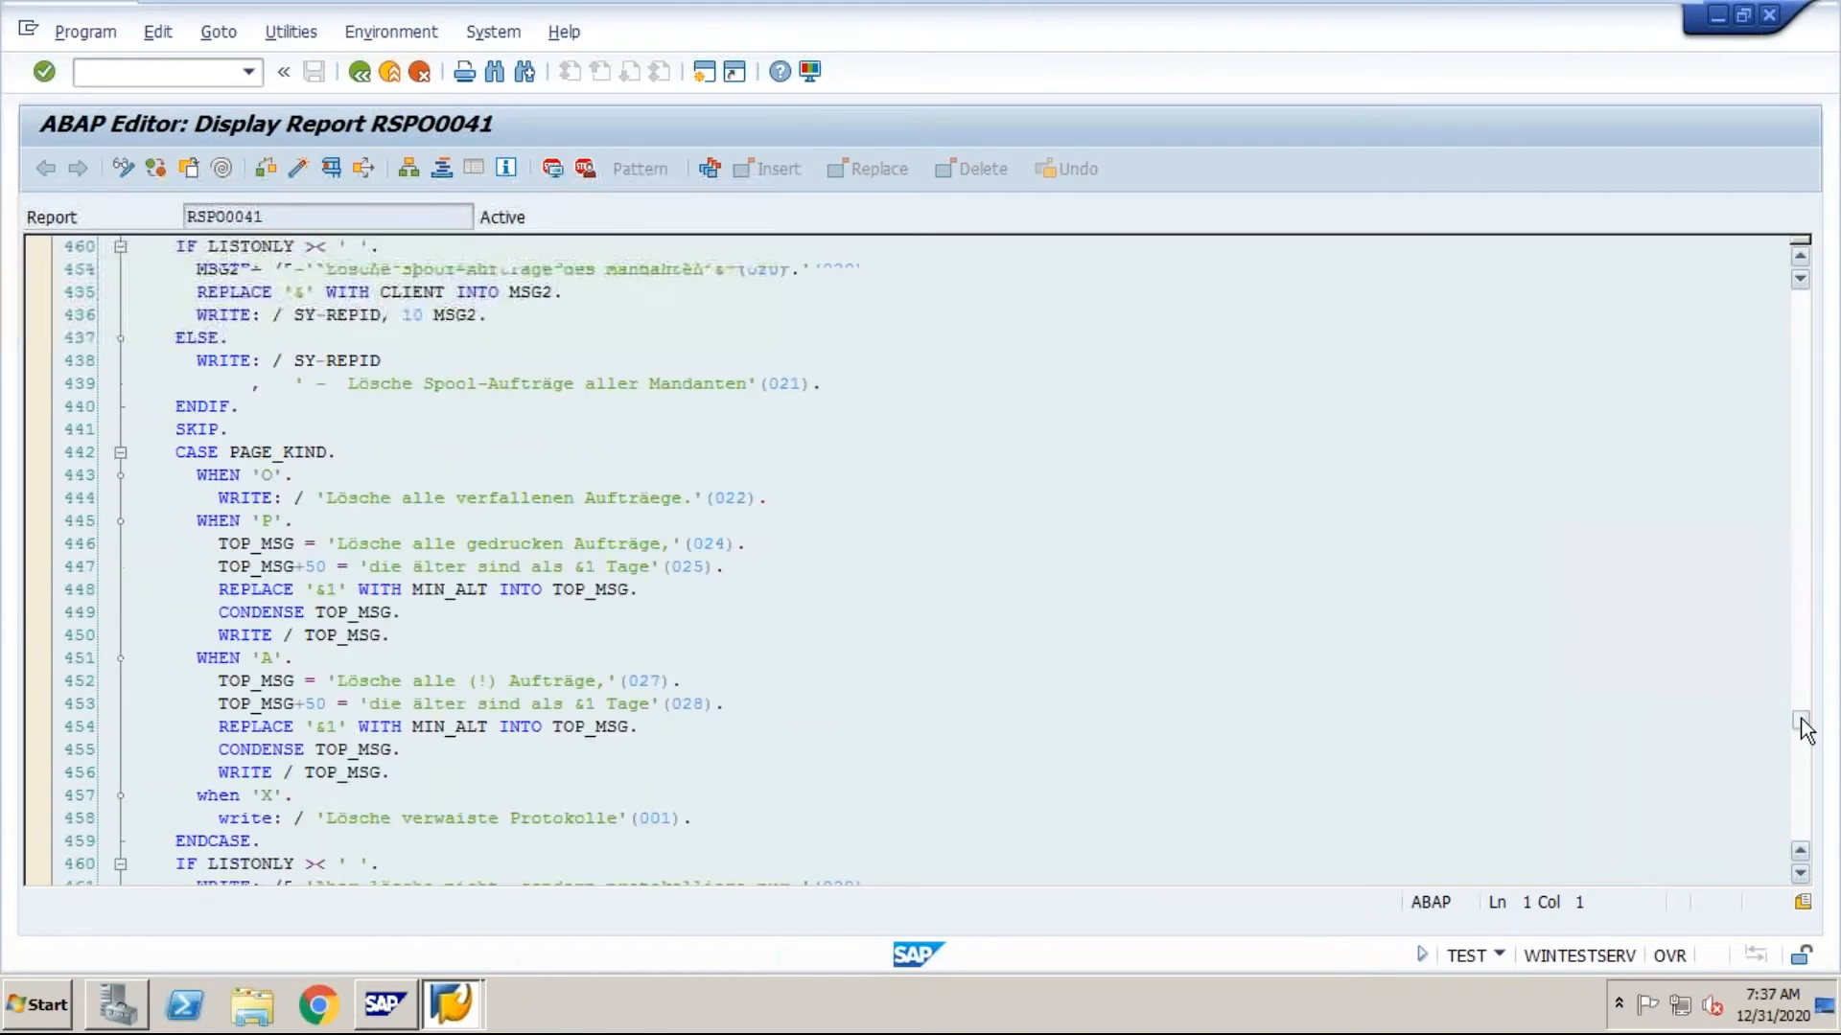
pyautogui.click(1801, 819)
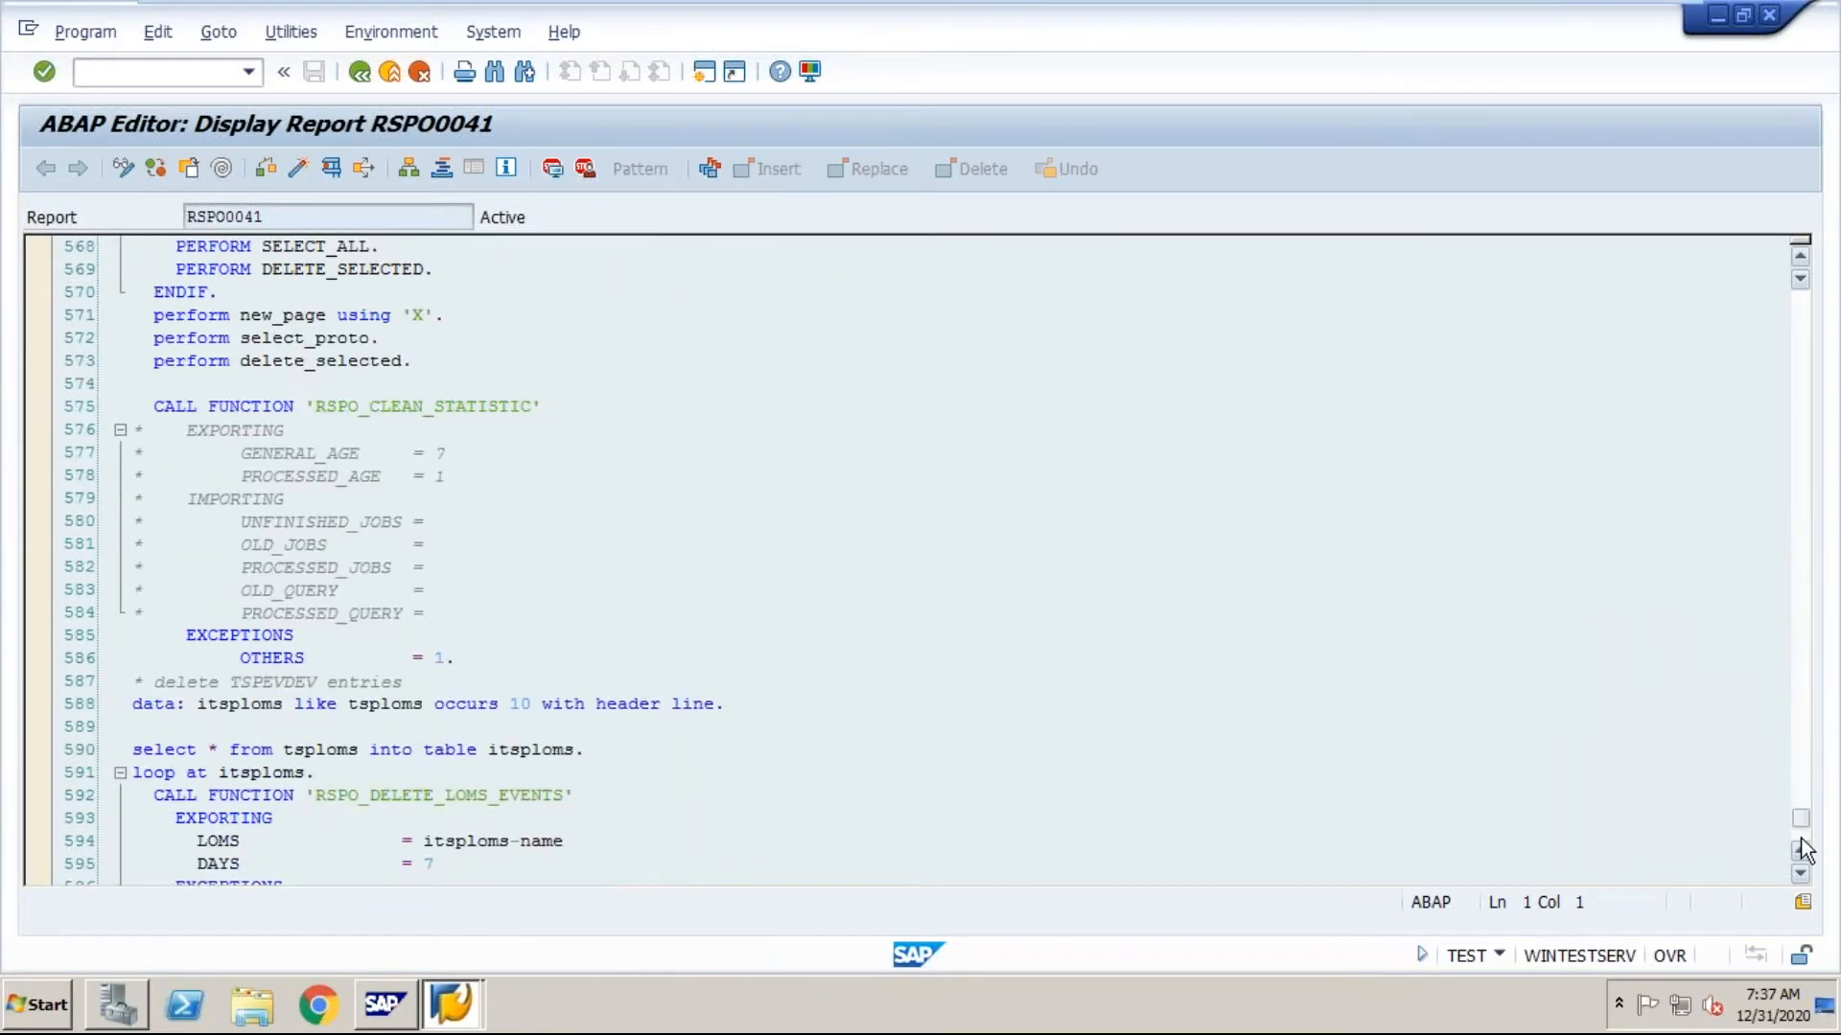
pyautogui.click(1800, 835)
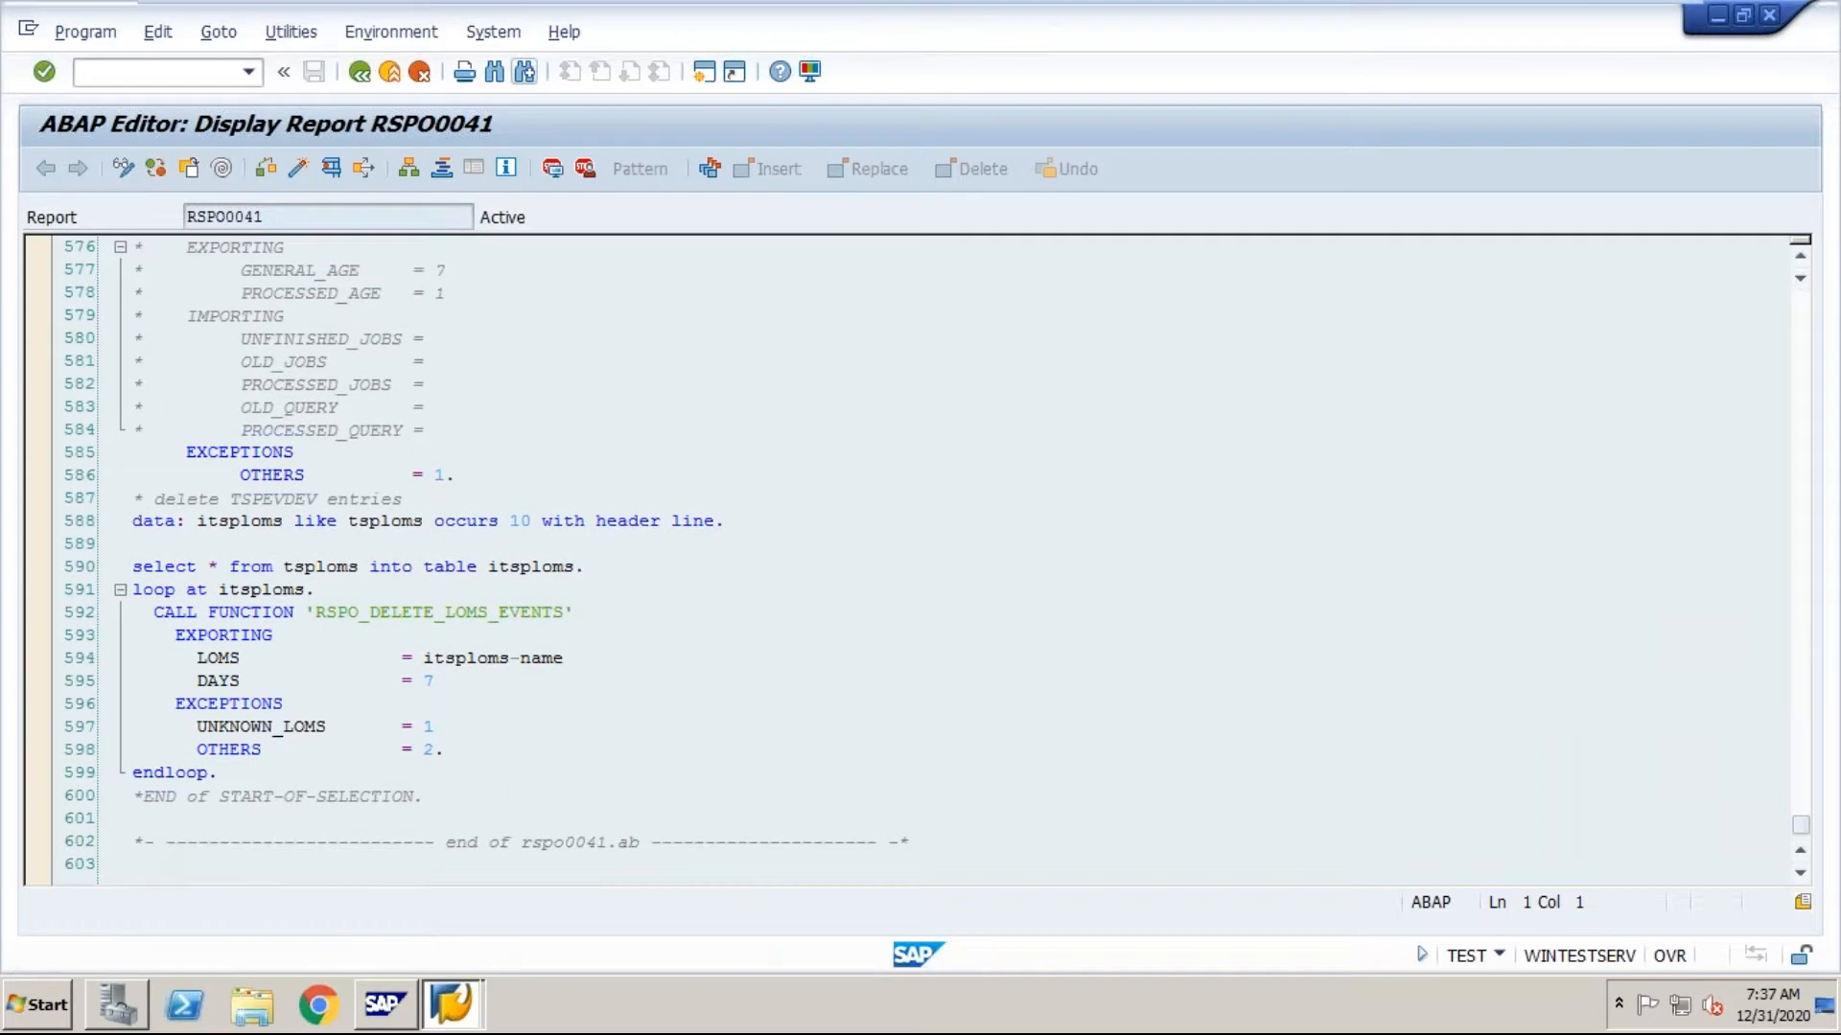
pyautogui.click(360, 72)
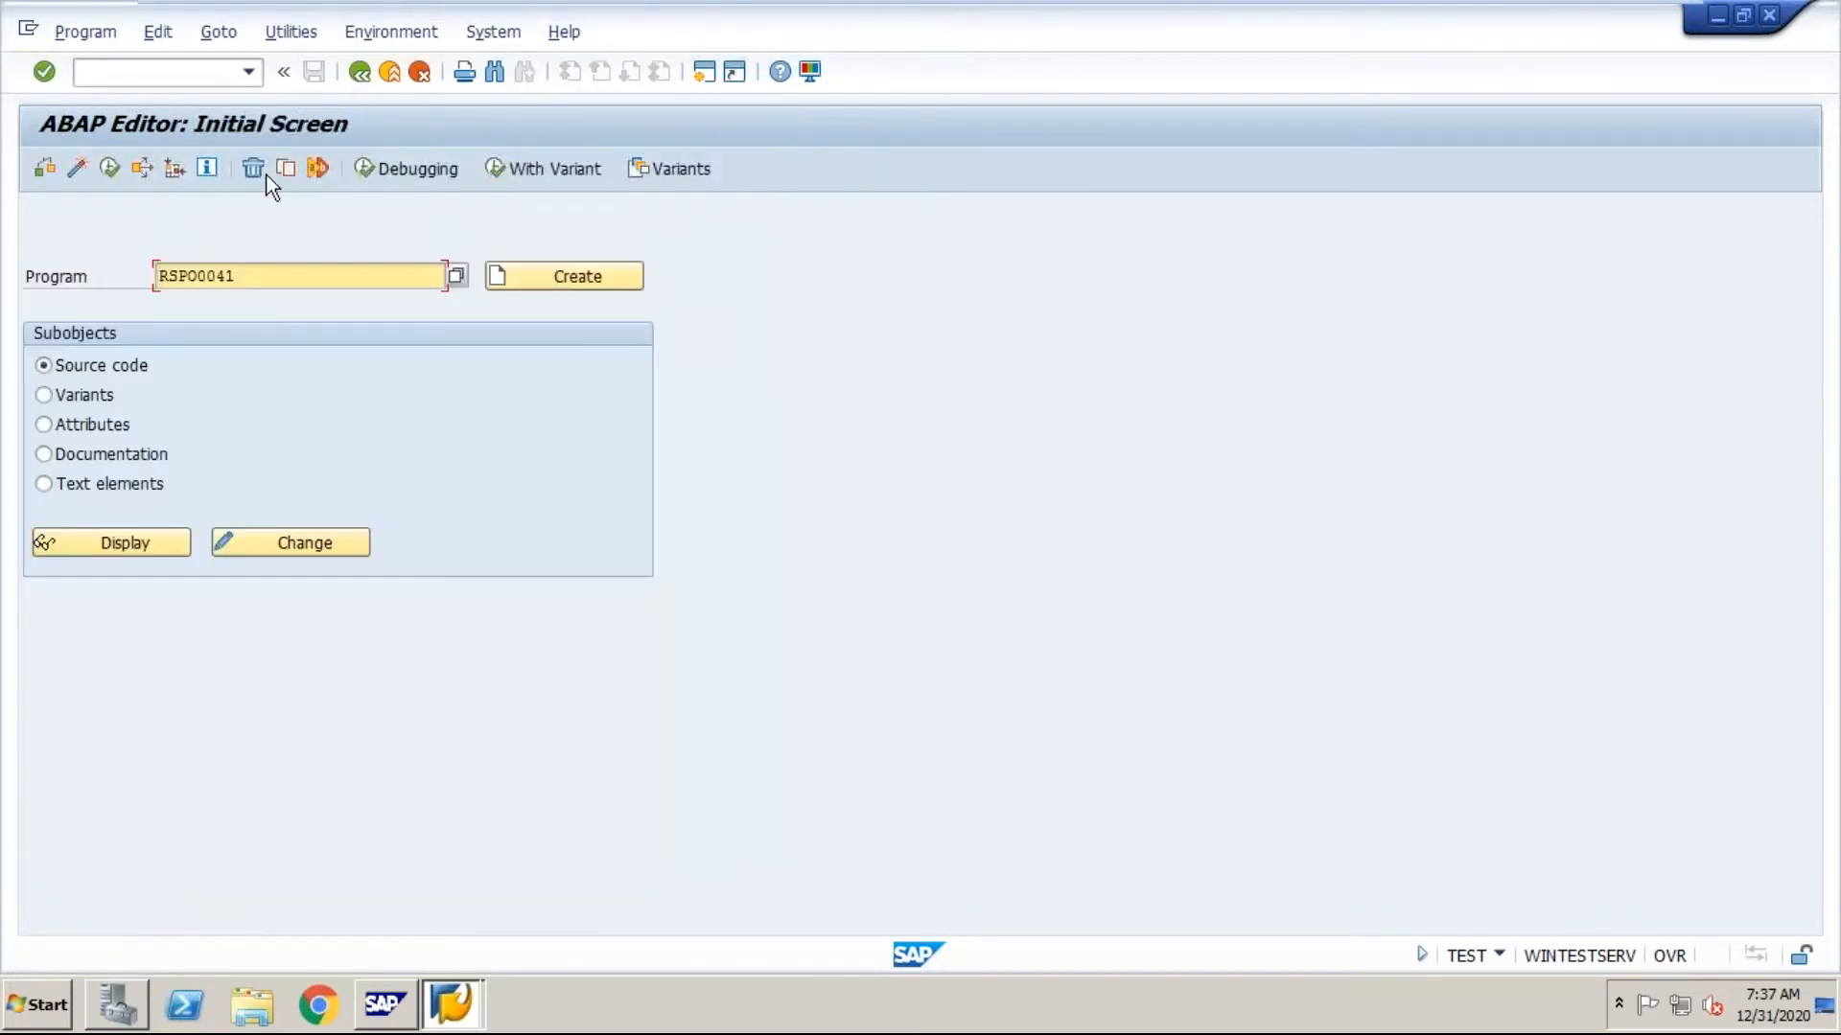
# Step: Try to create a program named ZSPO0041, and dismiss the developer registration request and its follow-up messages
pyautogui.write('Z')
pyautogui.click(525, 280)
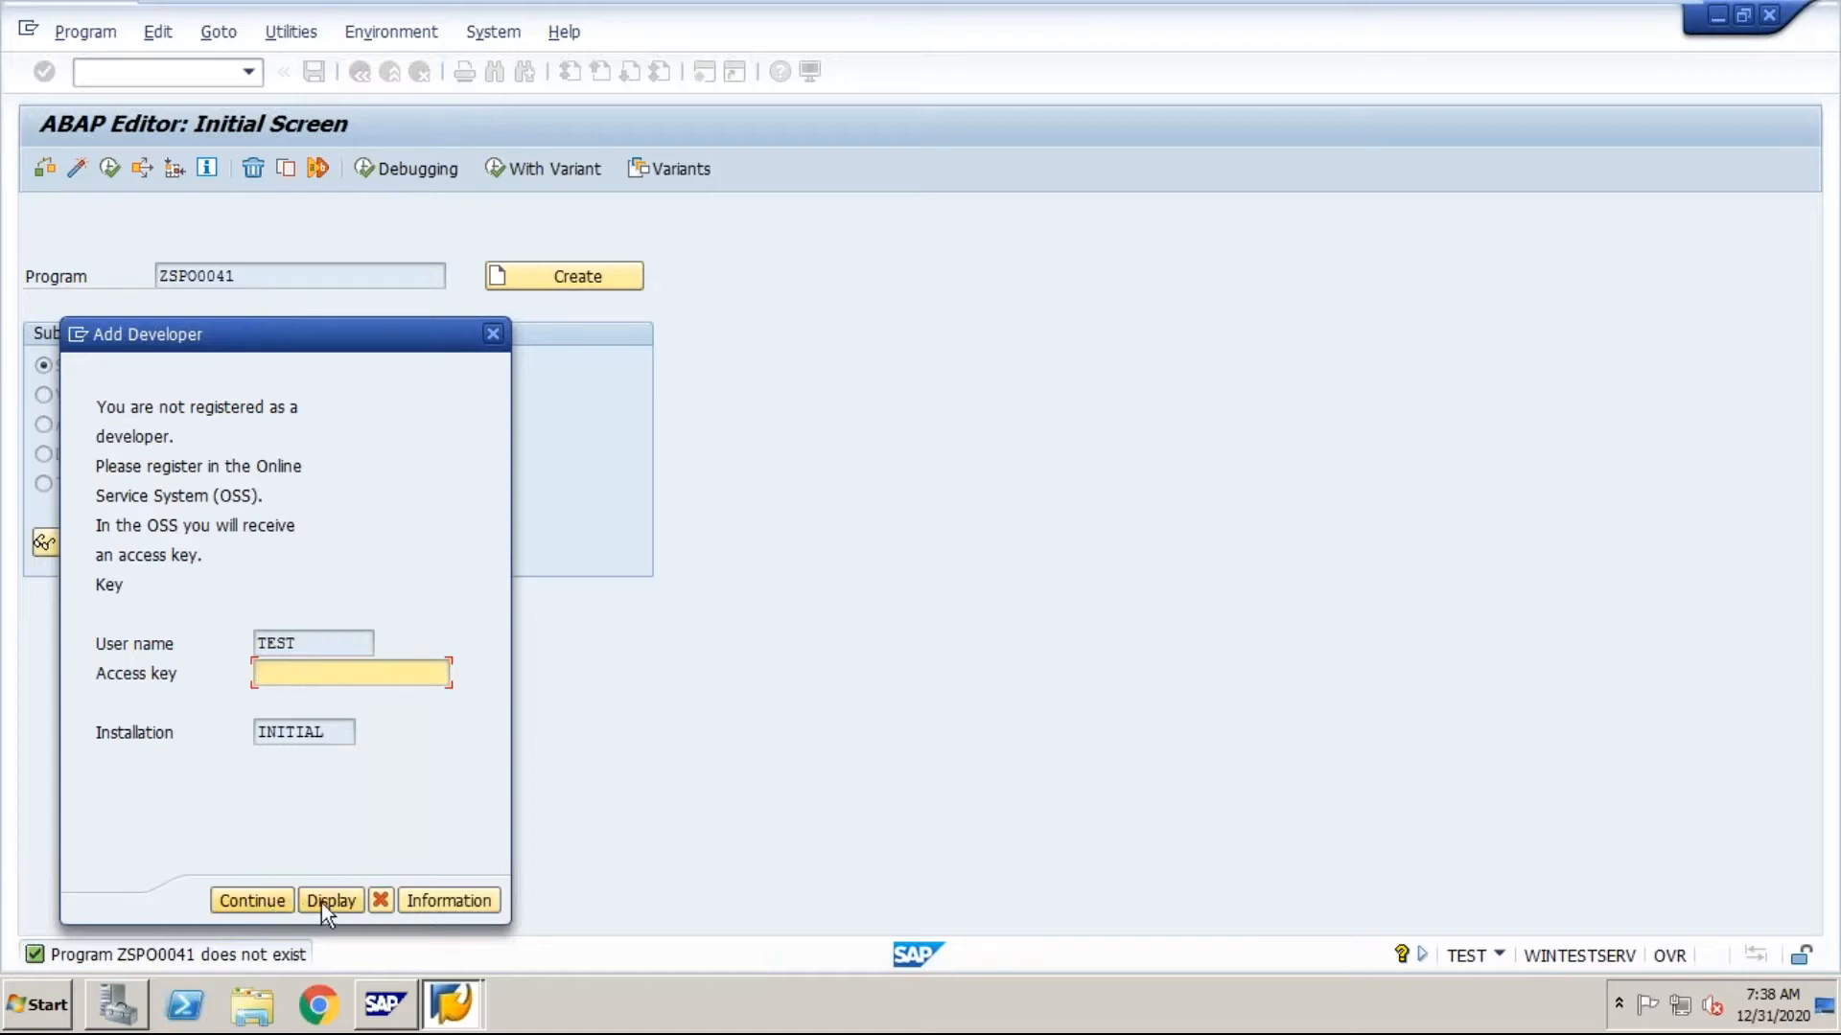
pyautogui.click(497, 341)
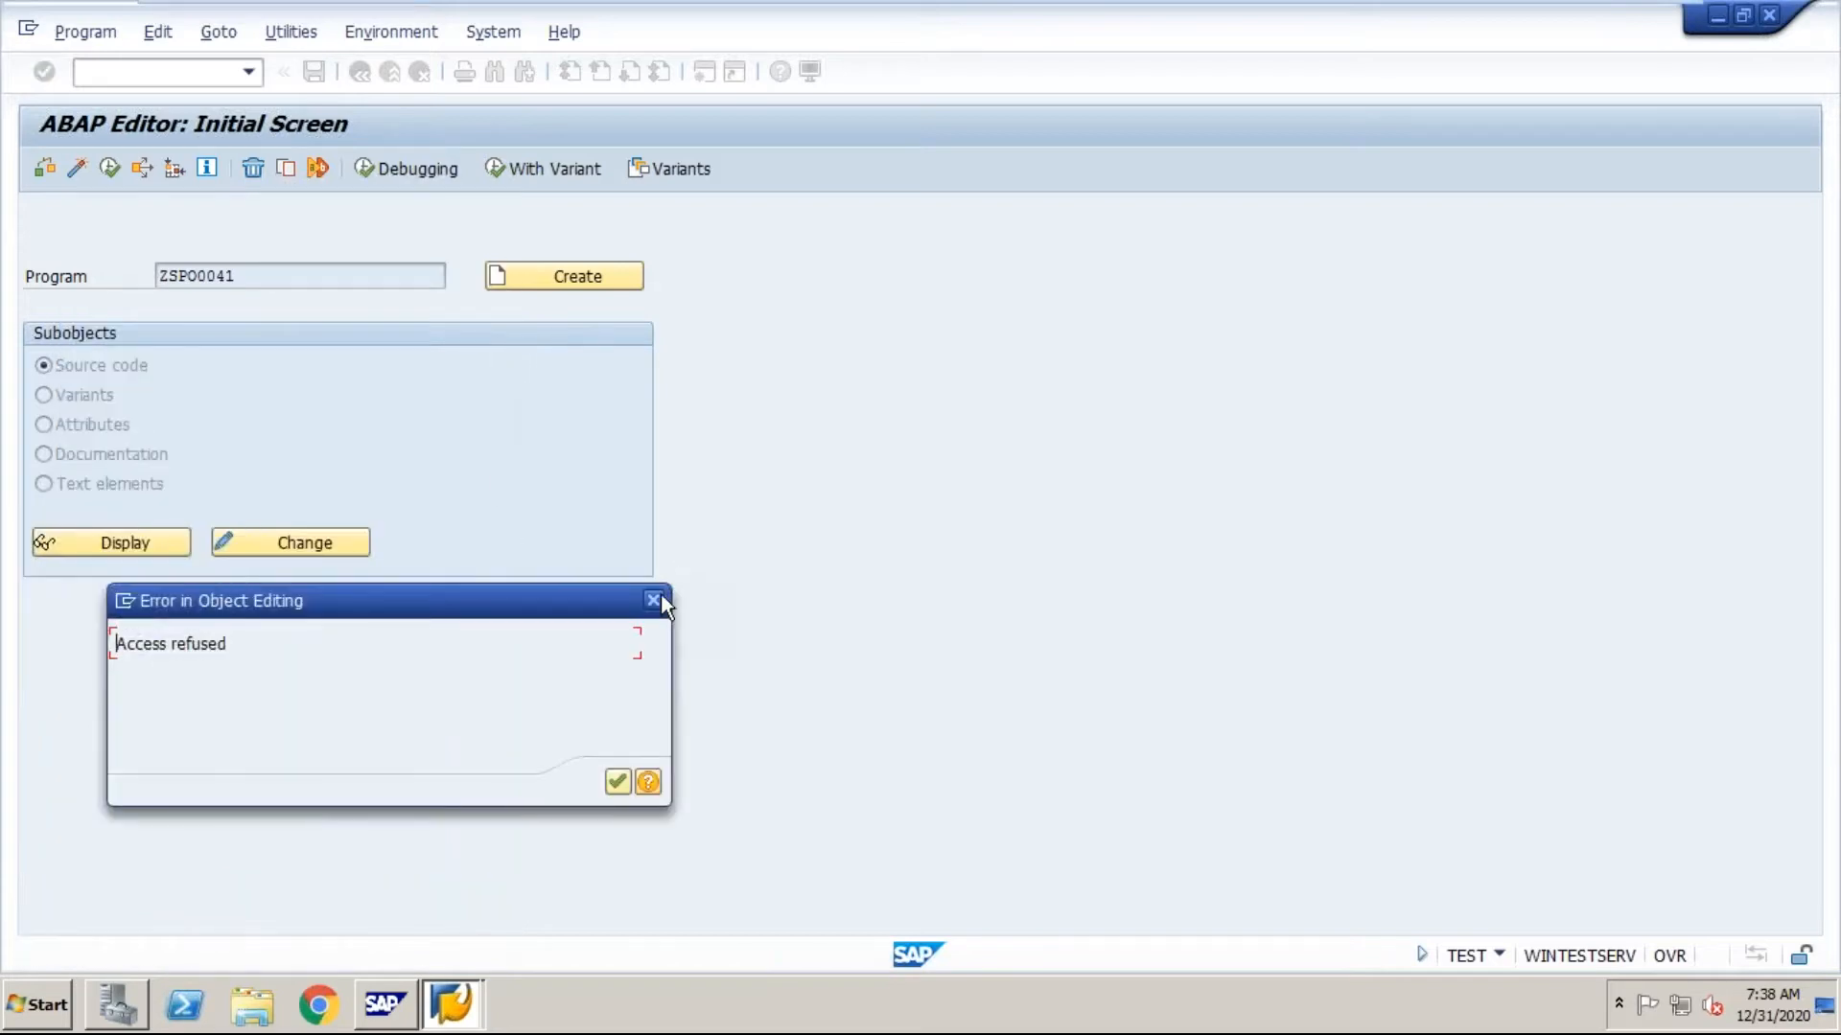
pyautogui.click(659, 597)
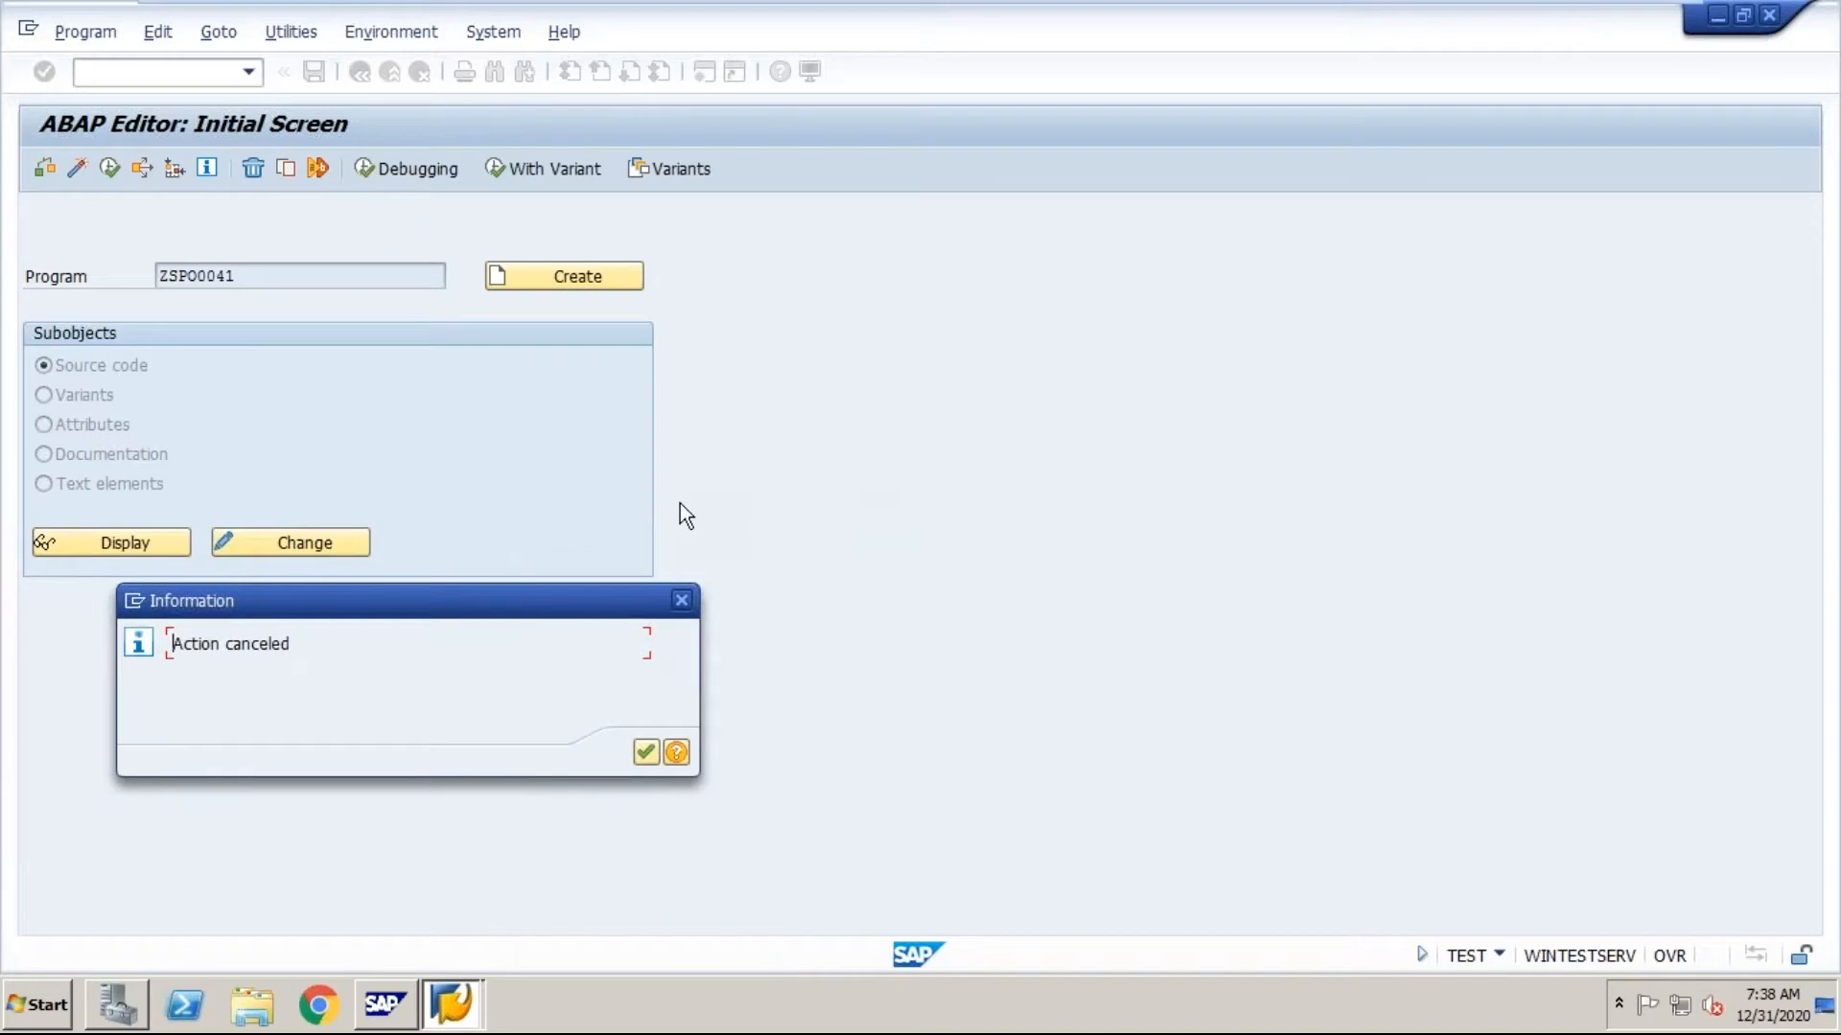
pyautogui.click(642, 755)
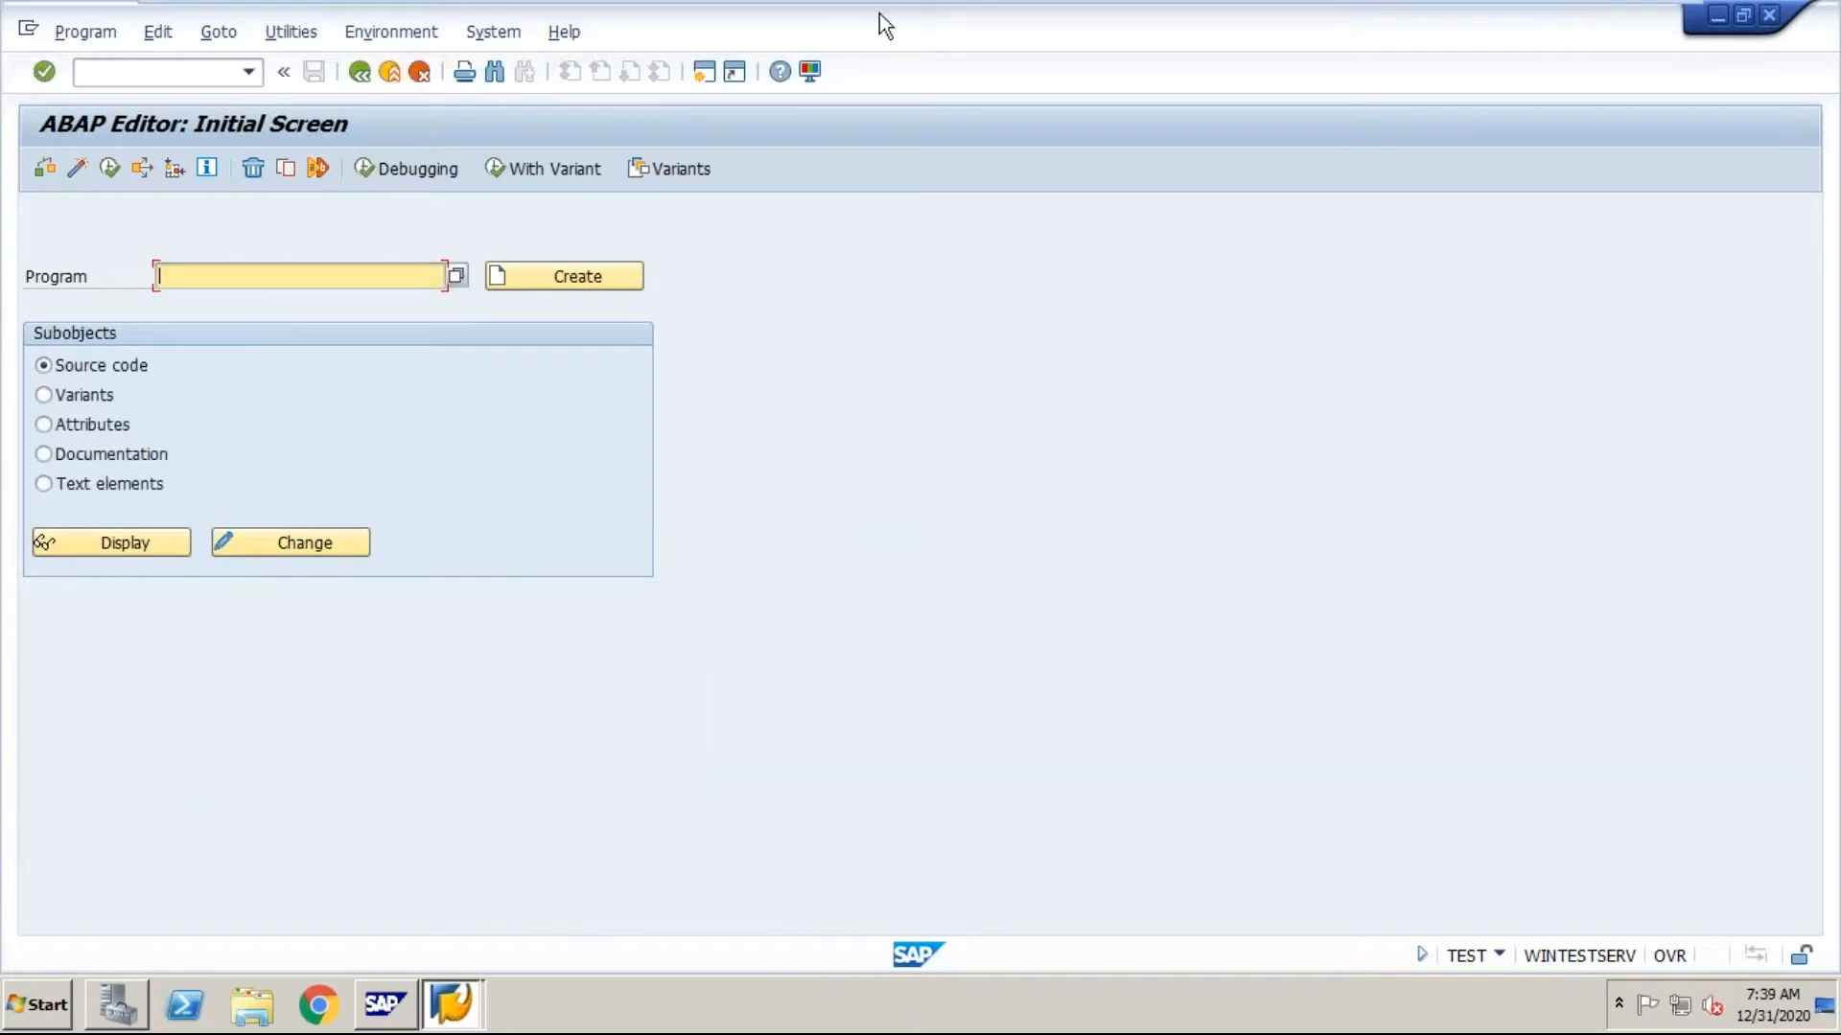
# Step: Switch to the Word T-code list and go through the SA38, SE38 and ST22 entries
pyautogui.moveTo(1413, 9)
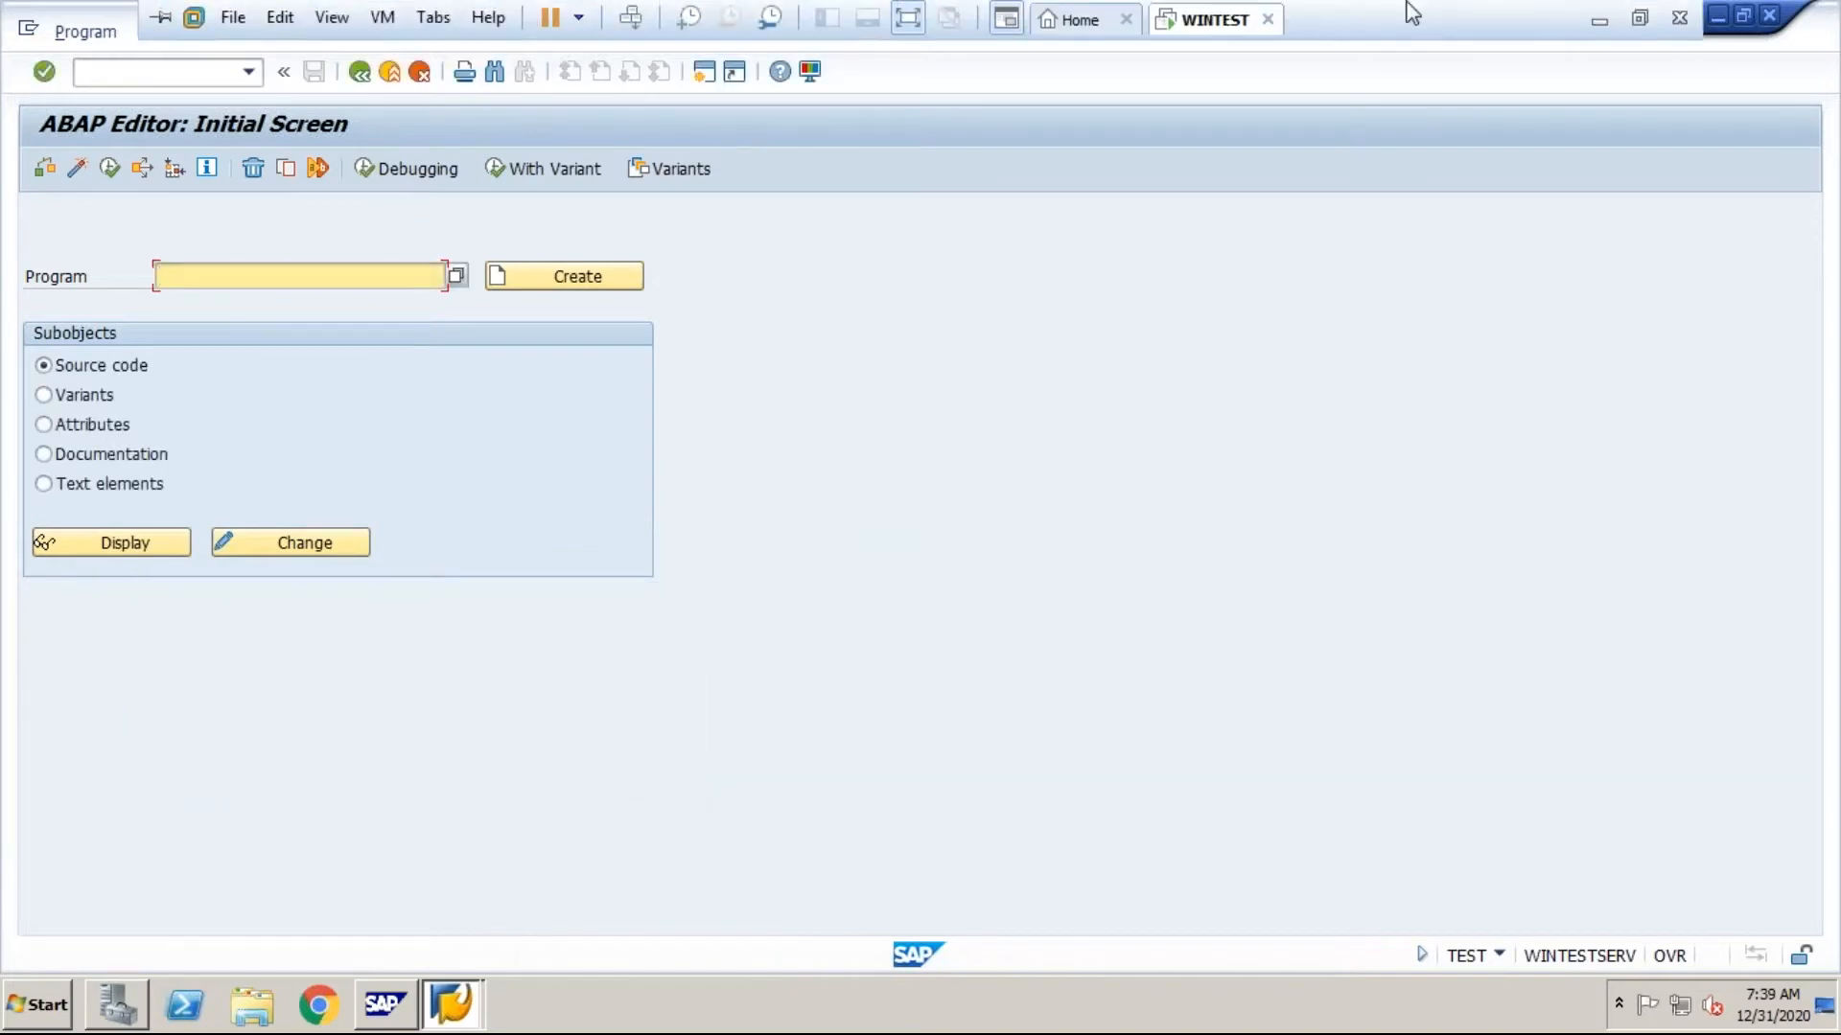
pyautogui.click(1598, 20)
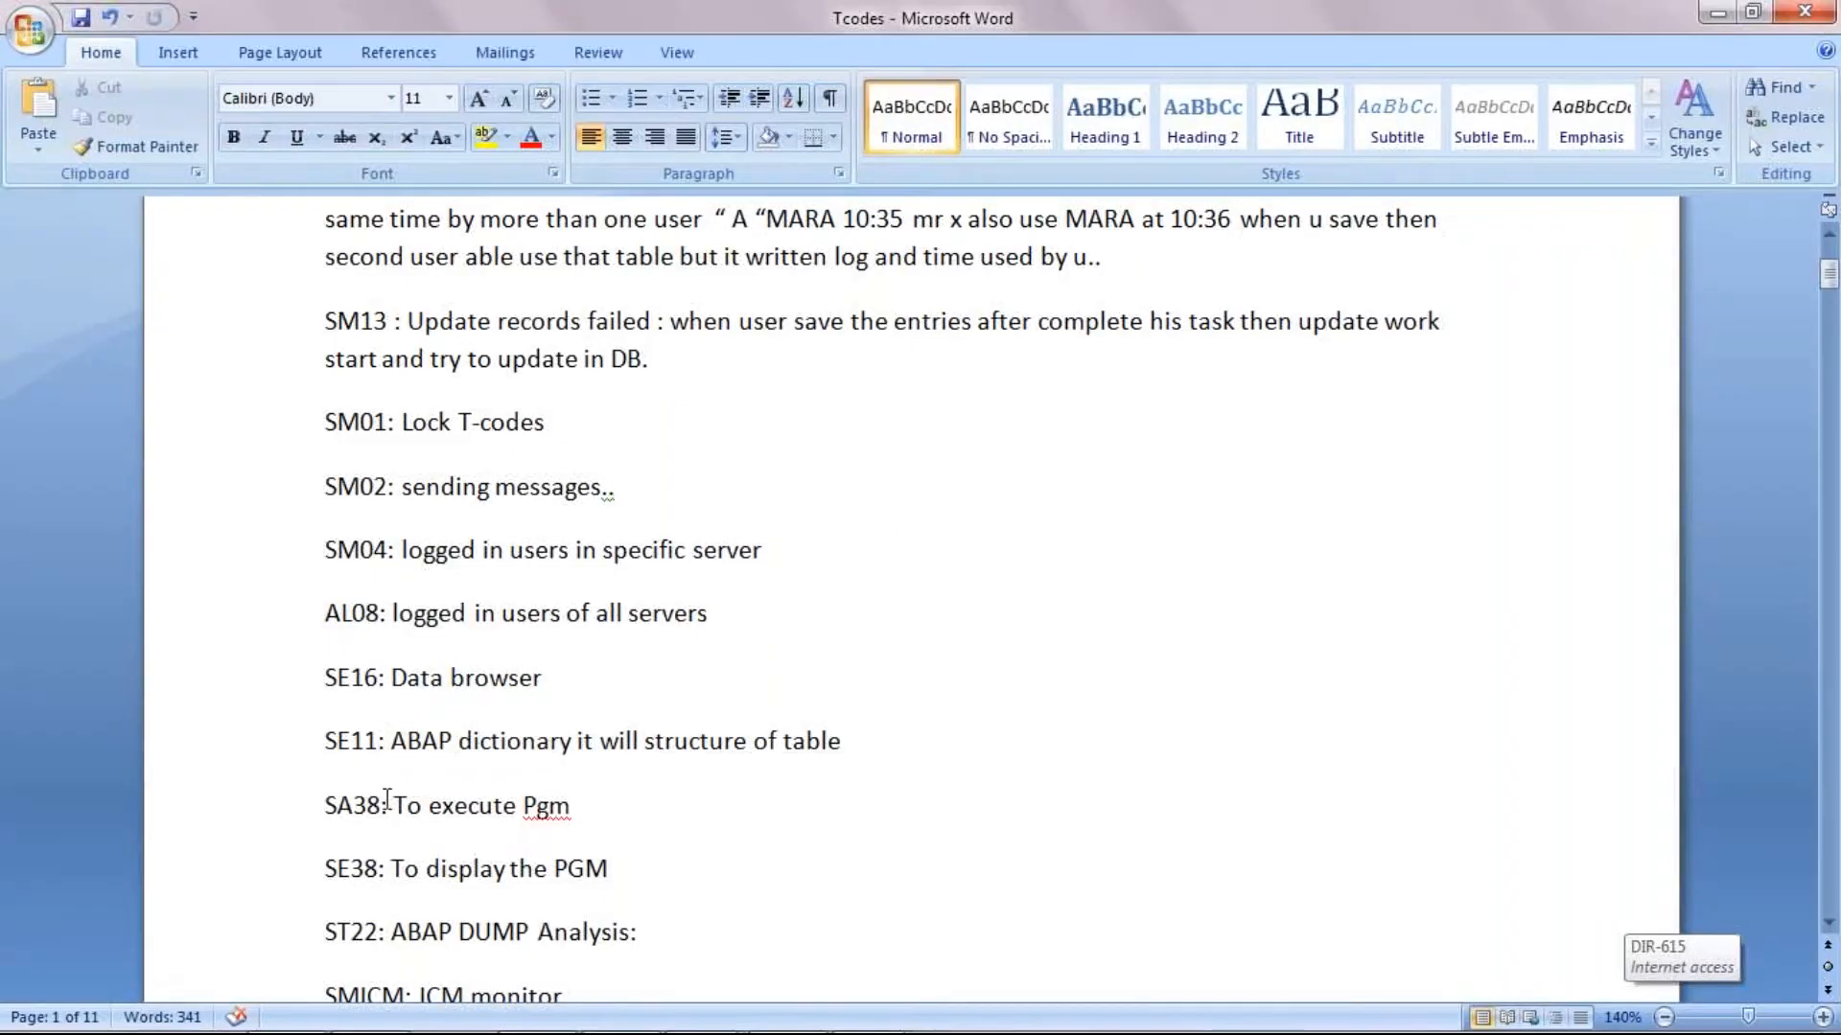
pyautogui.click(387, 805)
pyautogui.click(382, 868)
pyautogui.click(381, 932)
pyautogui.click(1828, 923)
pyautogui.click(1829, 926)
pyautogui.click(1829, 926)
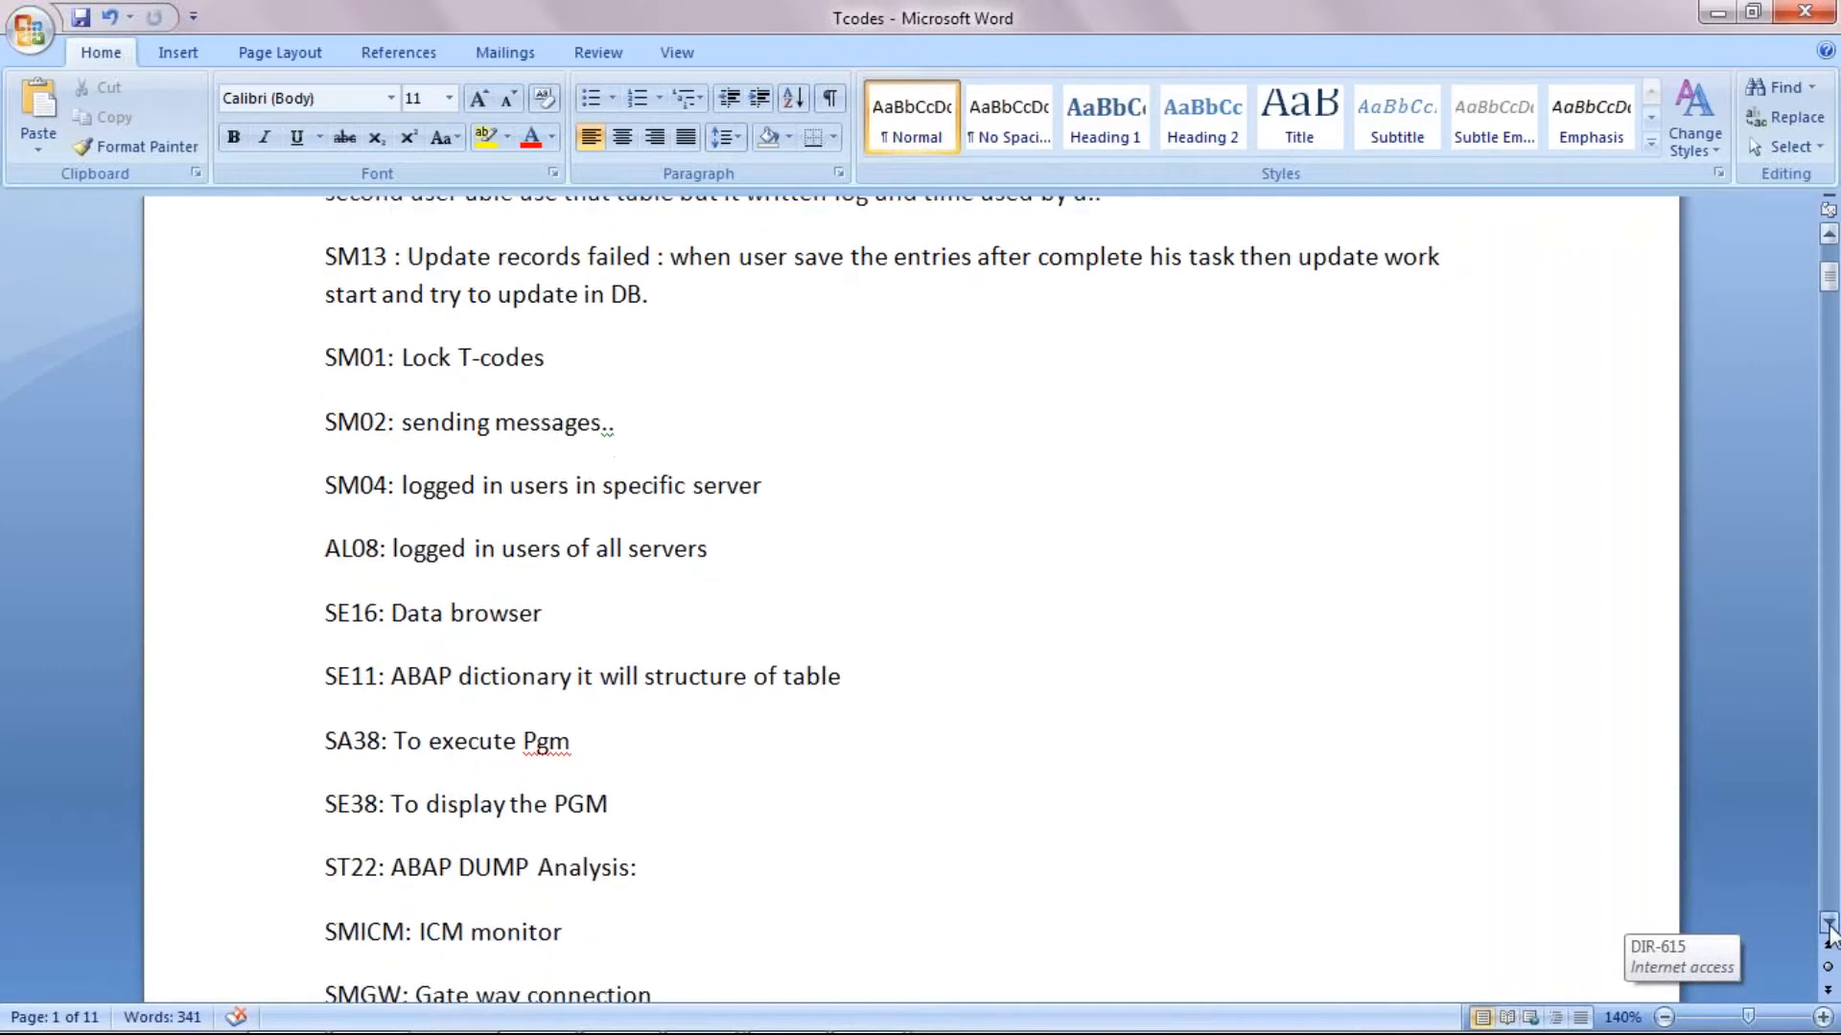
pyautogui.click(1829, 926)
# Step: Switch back to the SAP virtual machine and open the ABAP runtime error analysis with transaction ST22
pyautogui.moveTo(734, 1024)
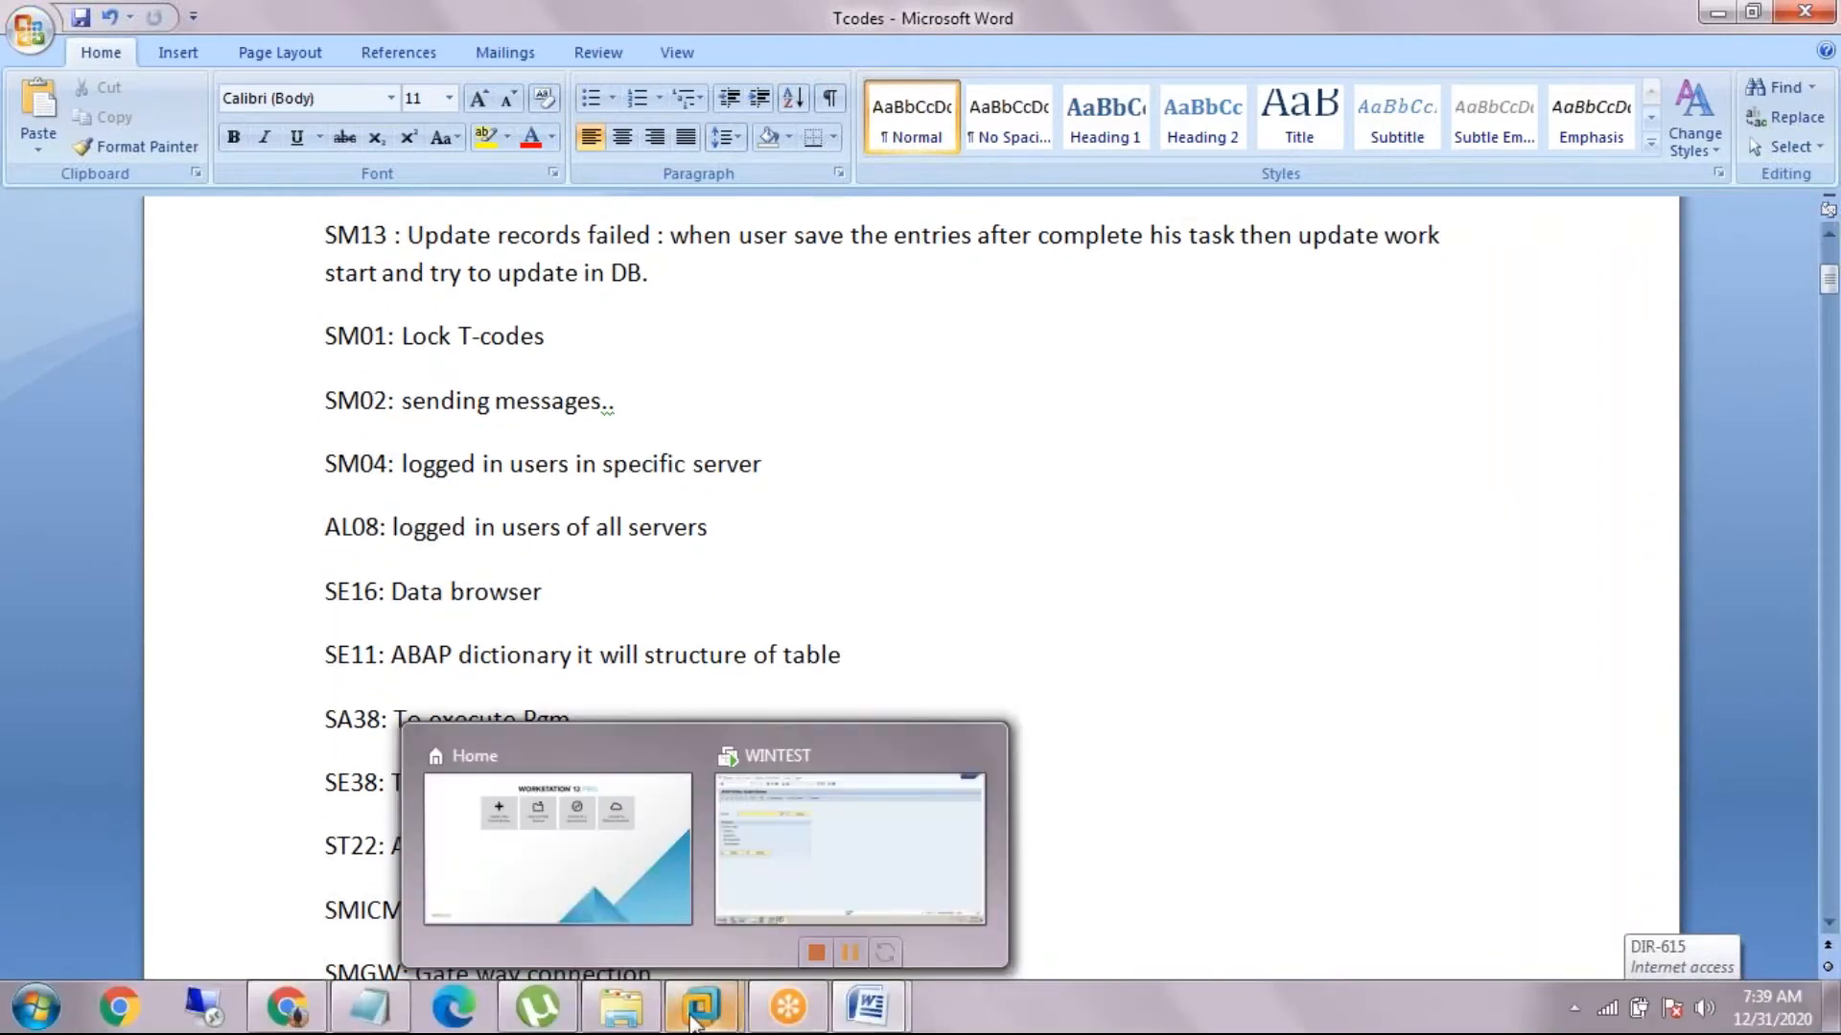
pyautogui.click(808, 765)
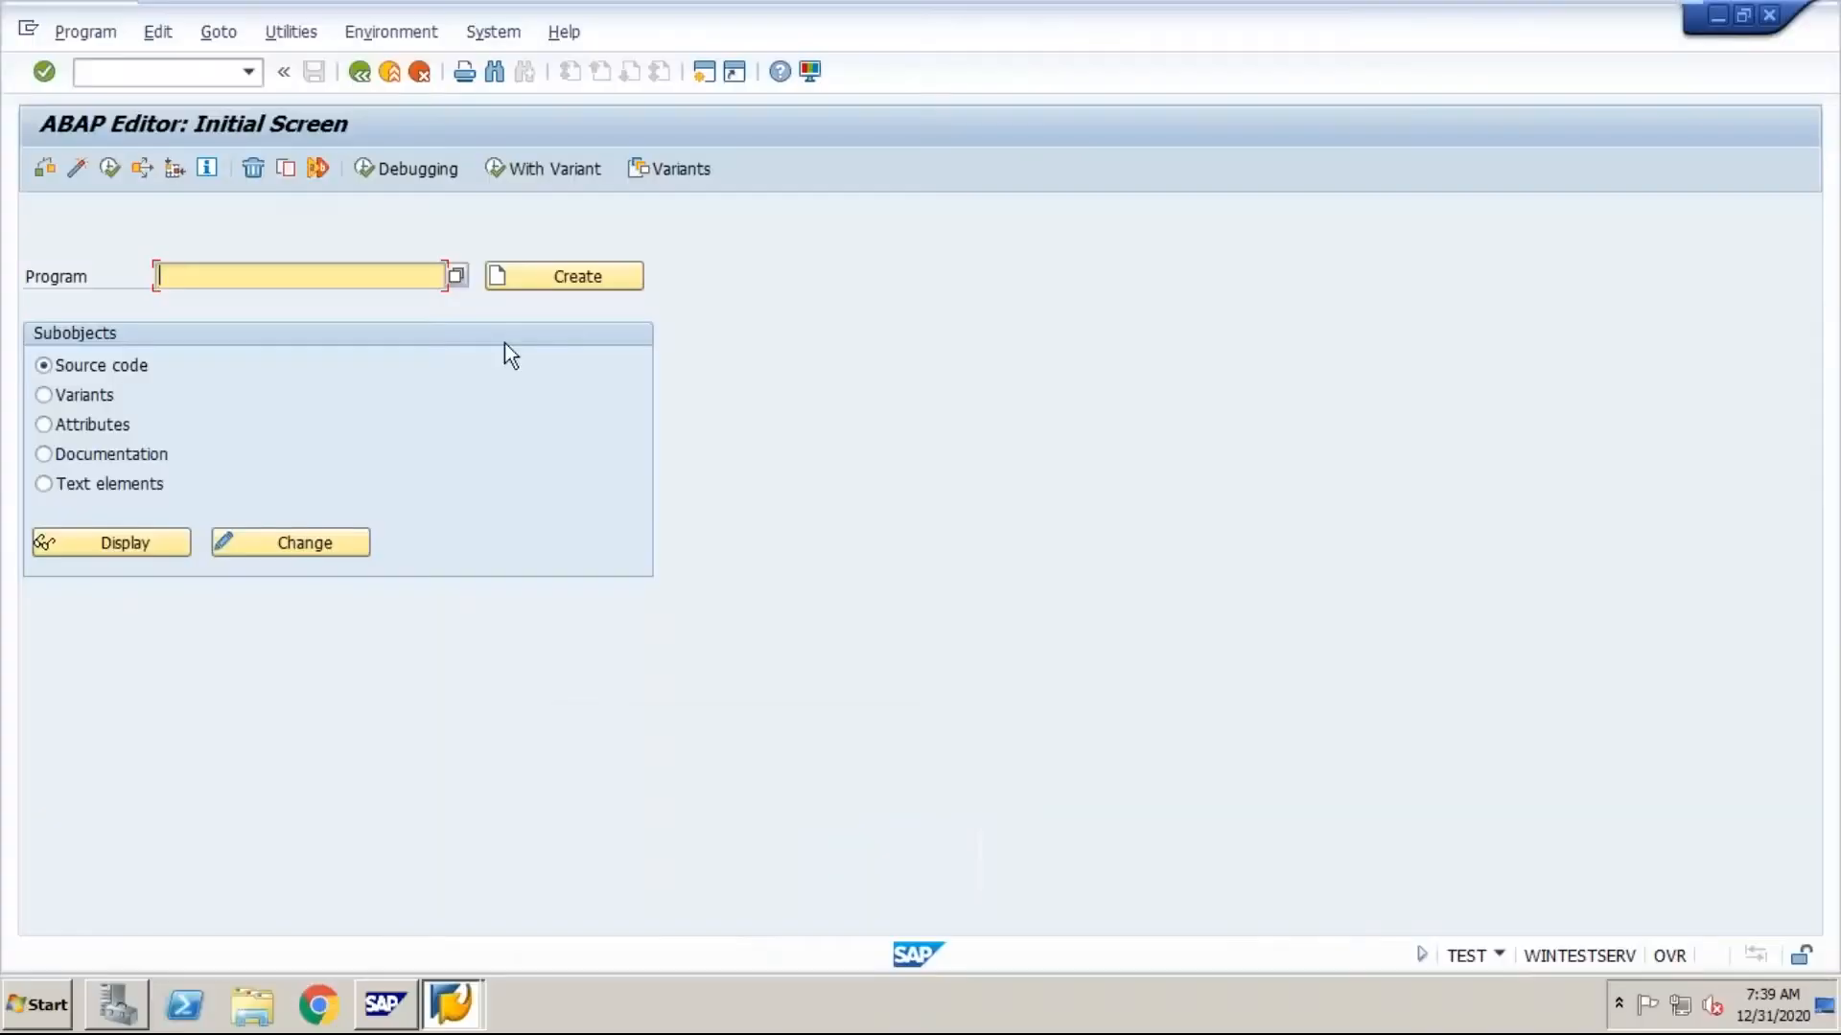
pyautogui.click(181, 83)
pyautogui.write('/nst22')
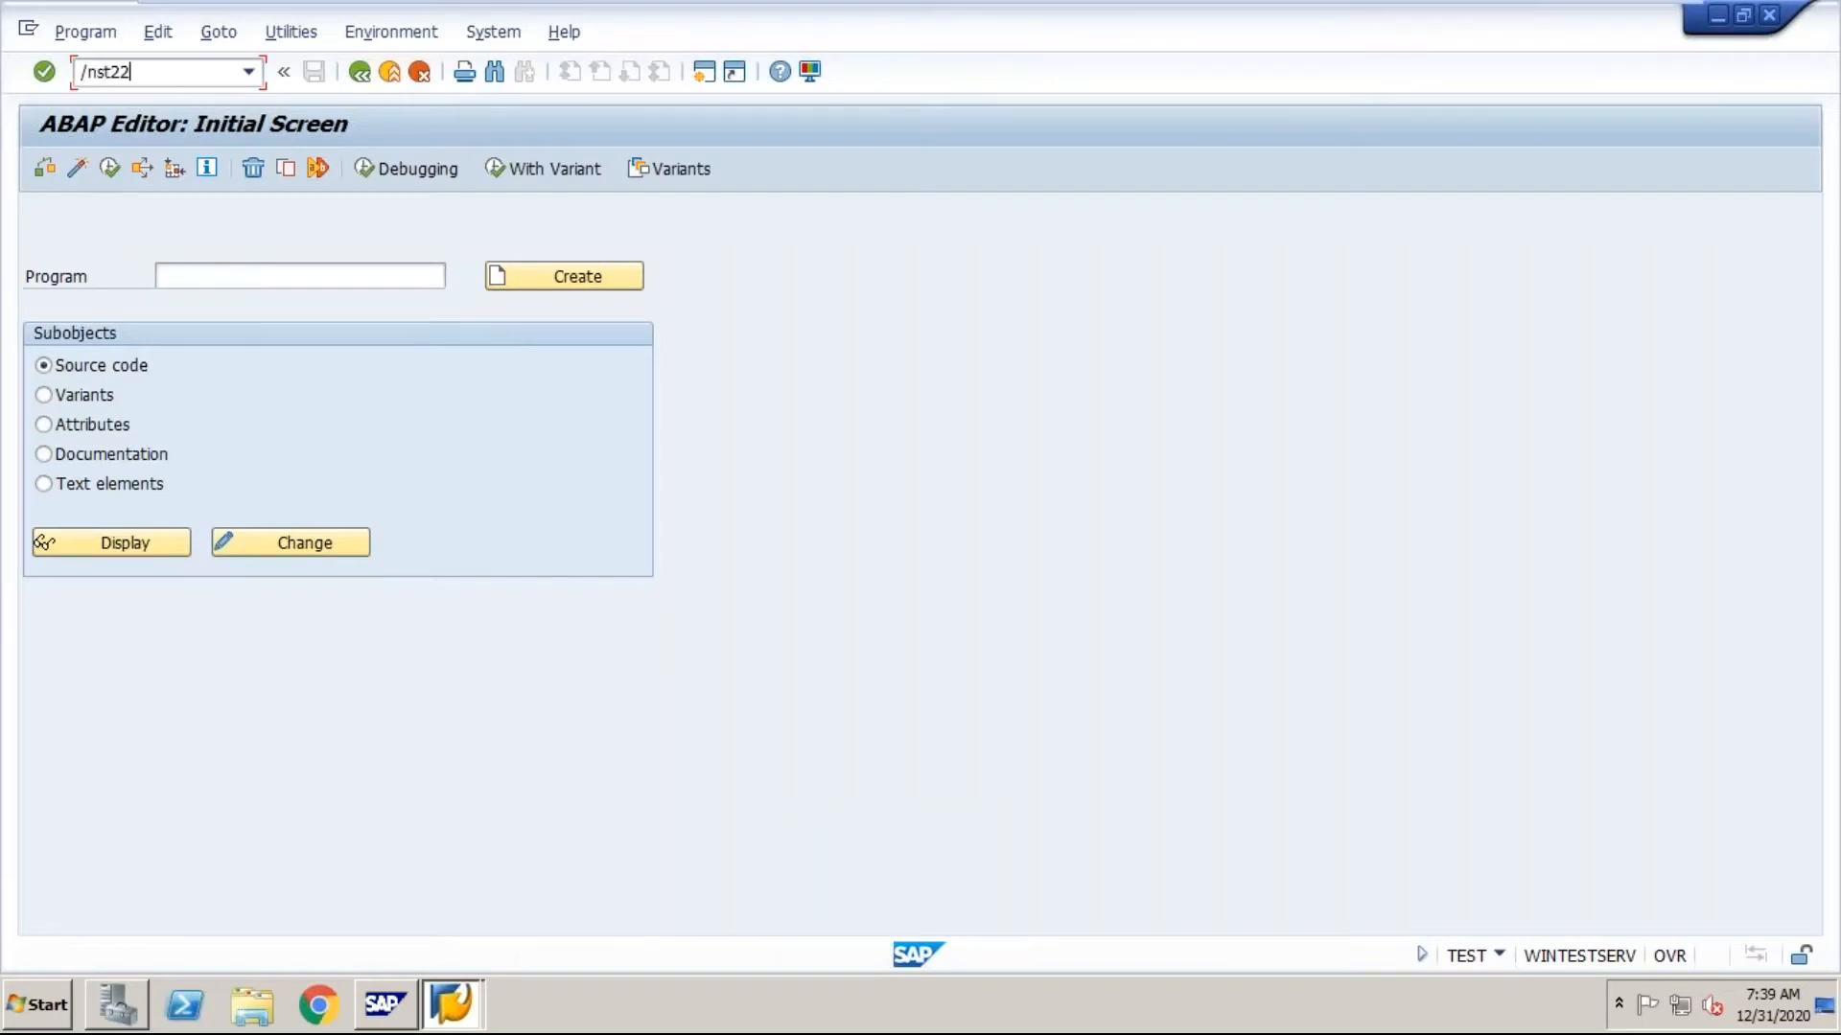
pyautogui.press('Return')
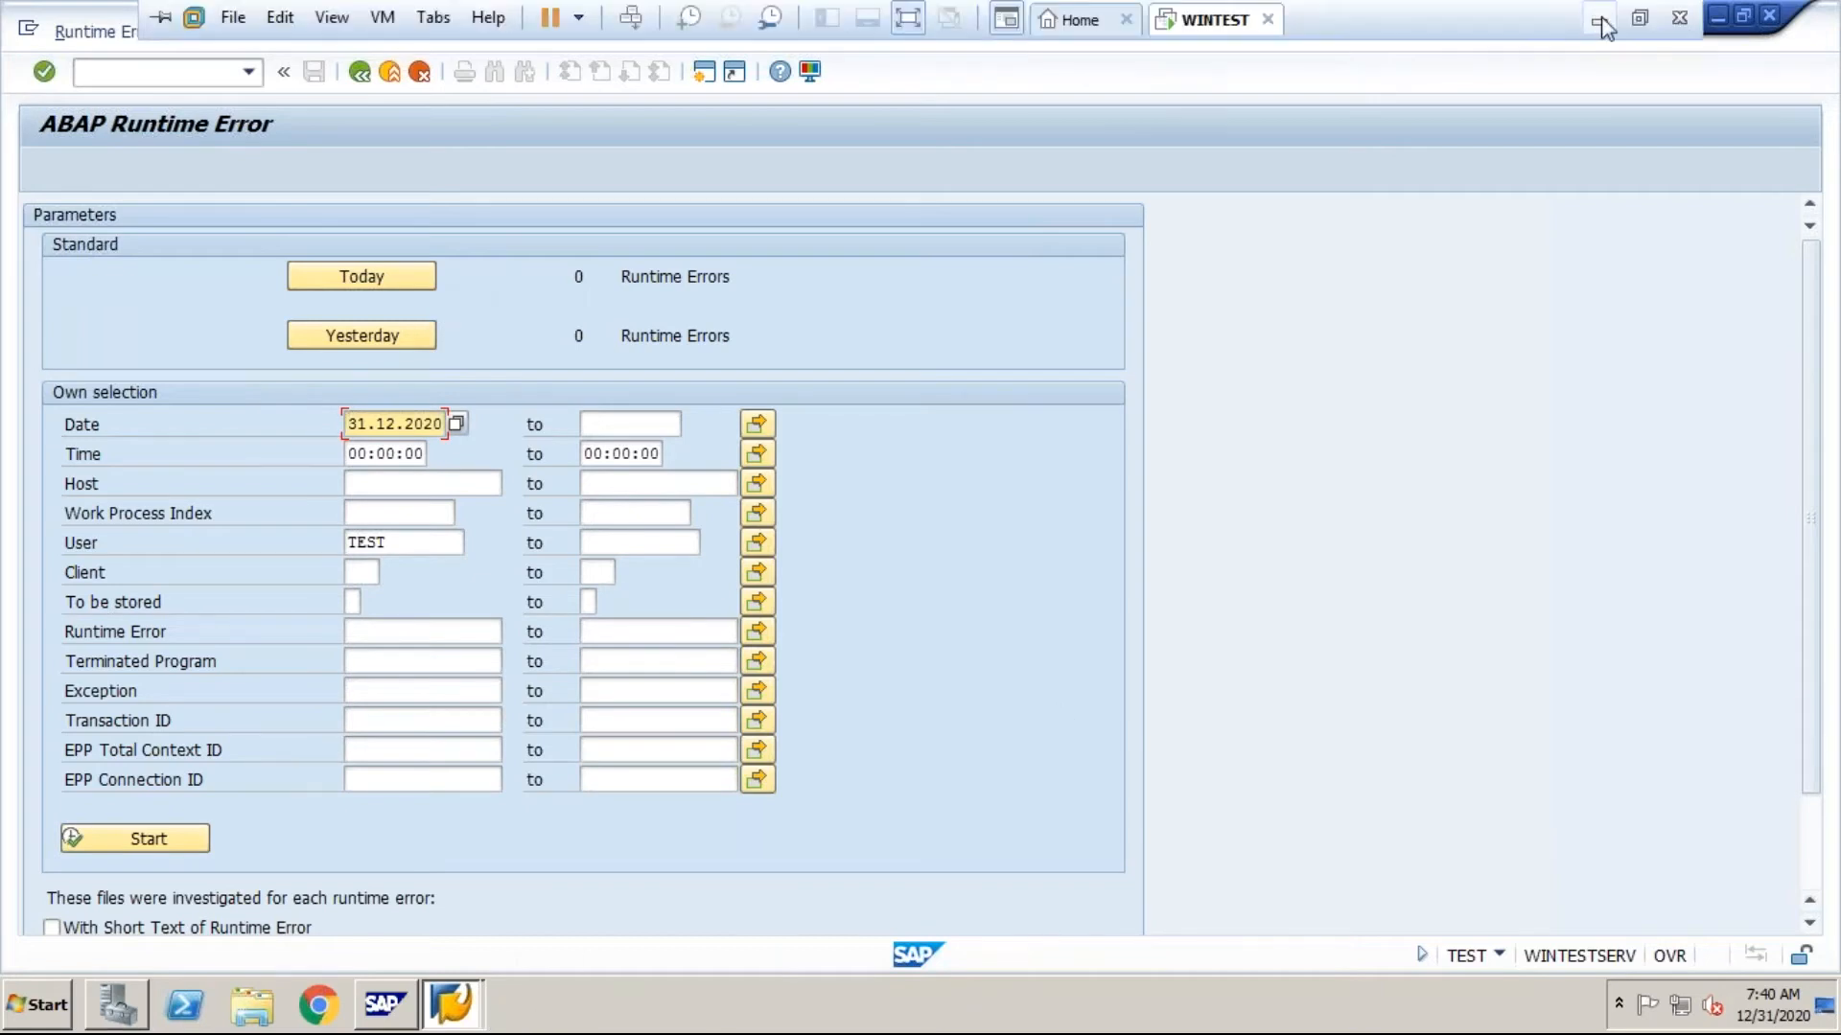
# Step: Switch to the Word T-code list and go to the SMICM entry for the ICM monitor
pyautogui.click(1598, 21)
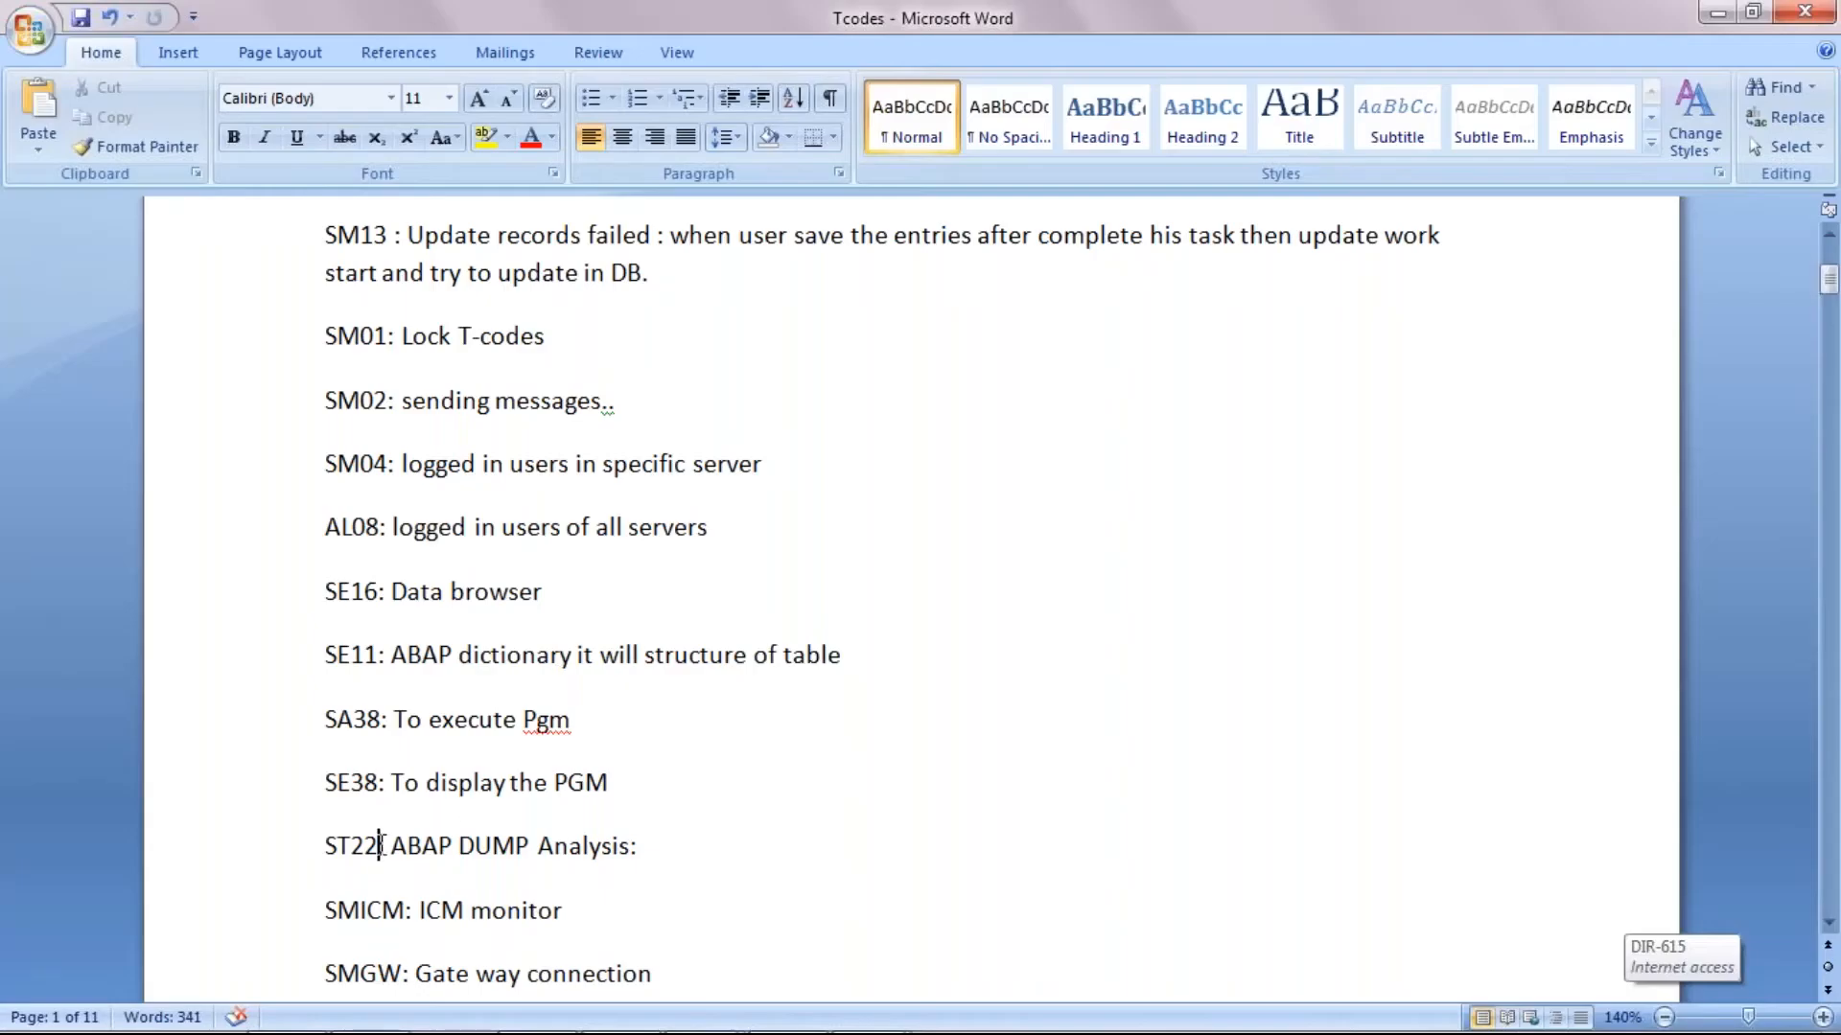
pyautogui.click(406, 908)
pyautogui.click(630, 896)
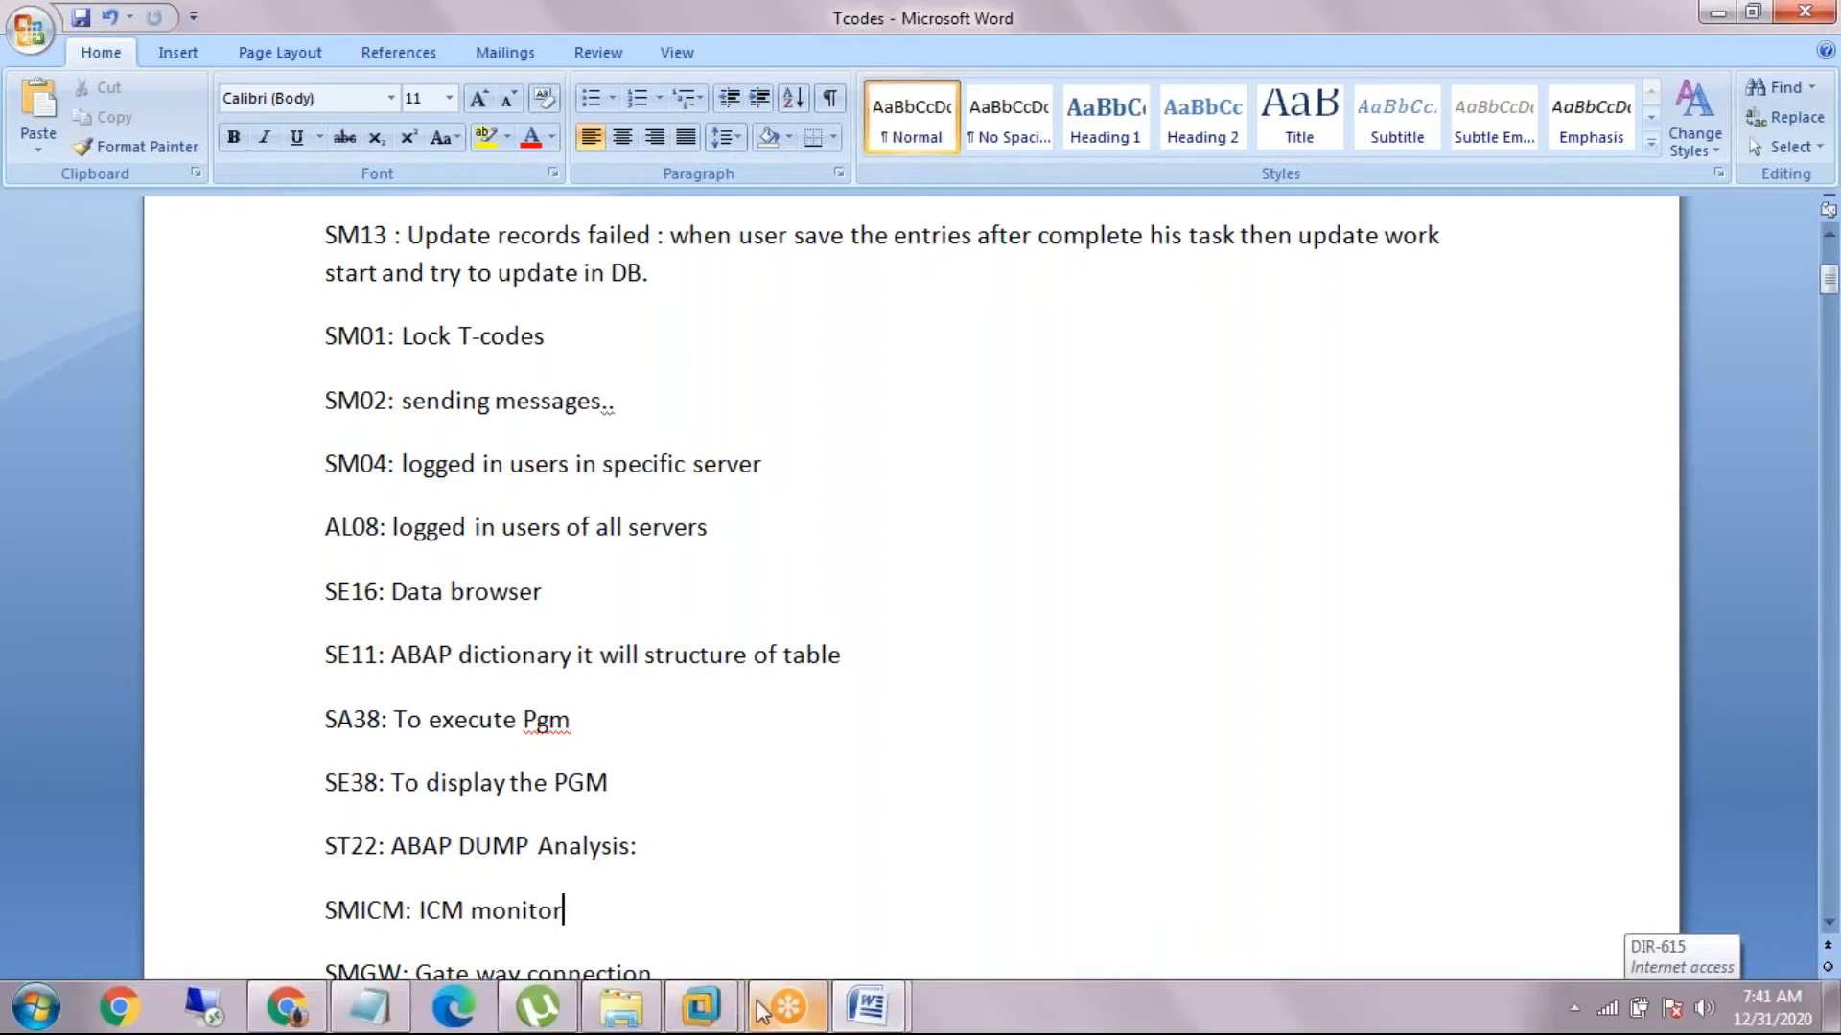
# Step: Switch back to the SAP virtual machine and open the ICM Monitor with transaction SMICM
pyautogui.moveTo(700, 1006)
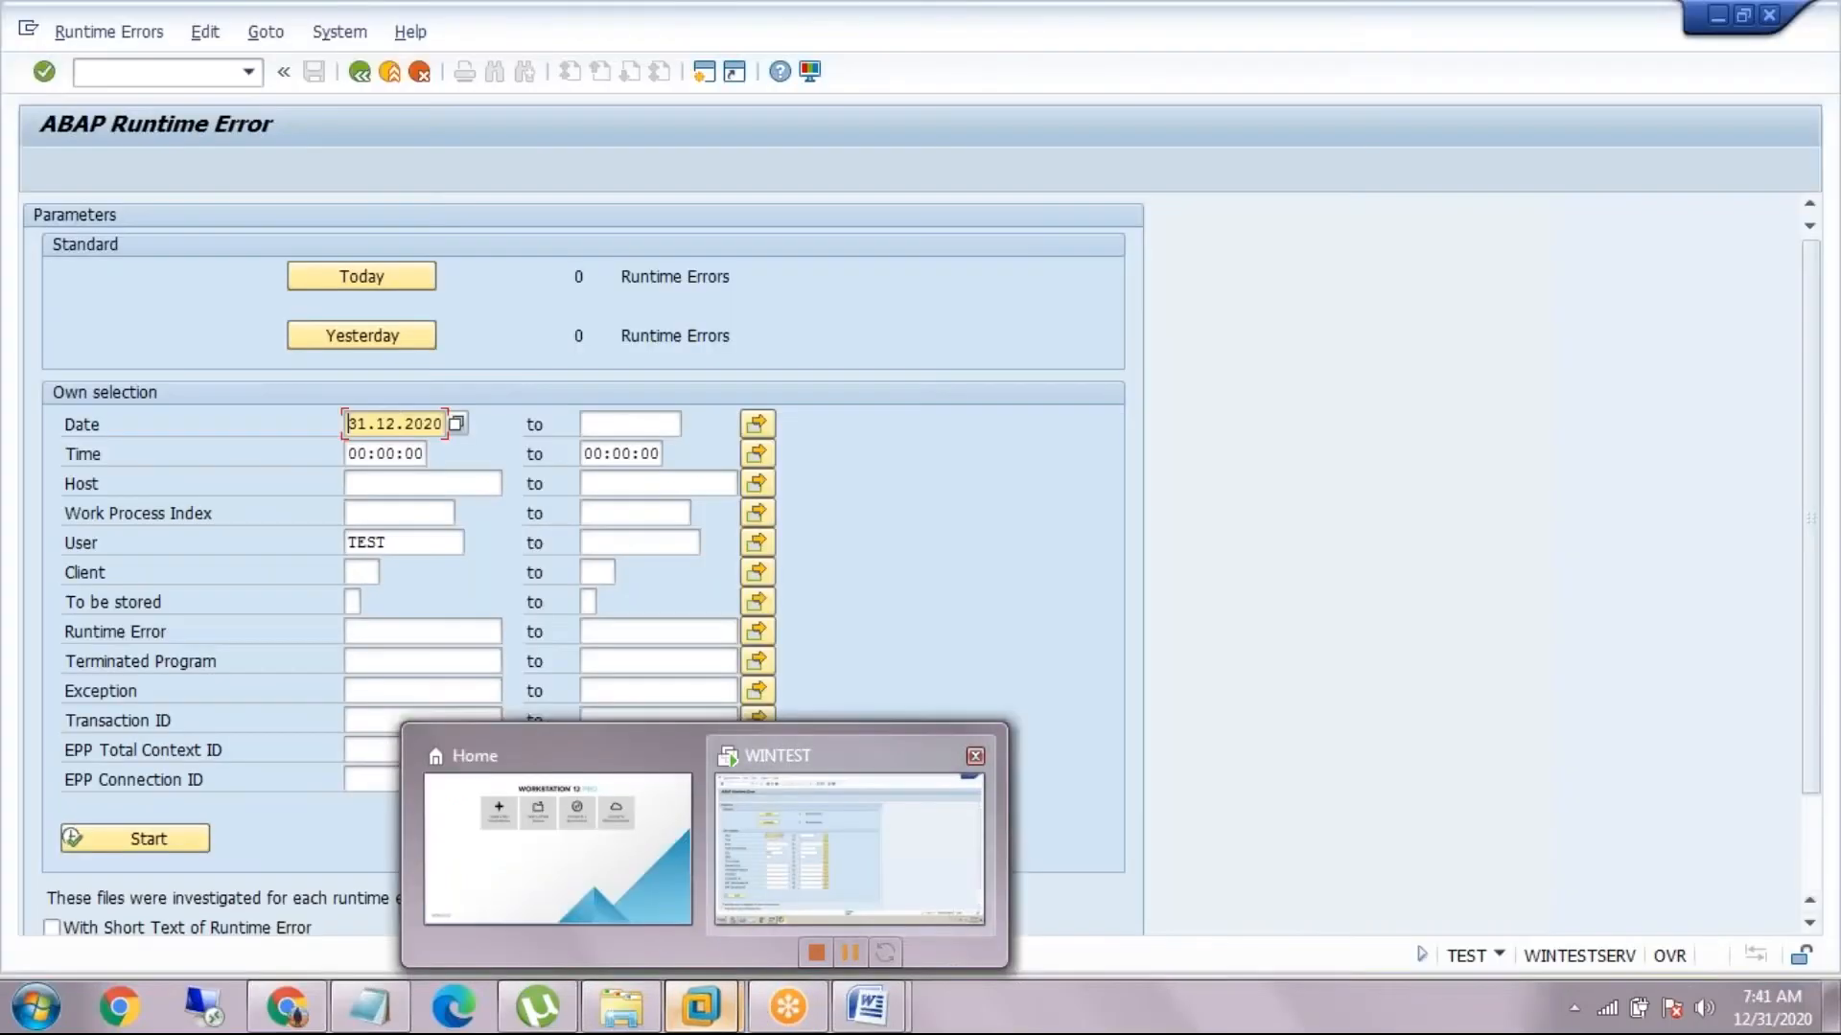
pyautogui.click(796, 897)
pyautogui.click(146, 69)
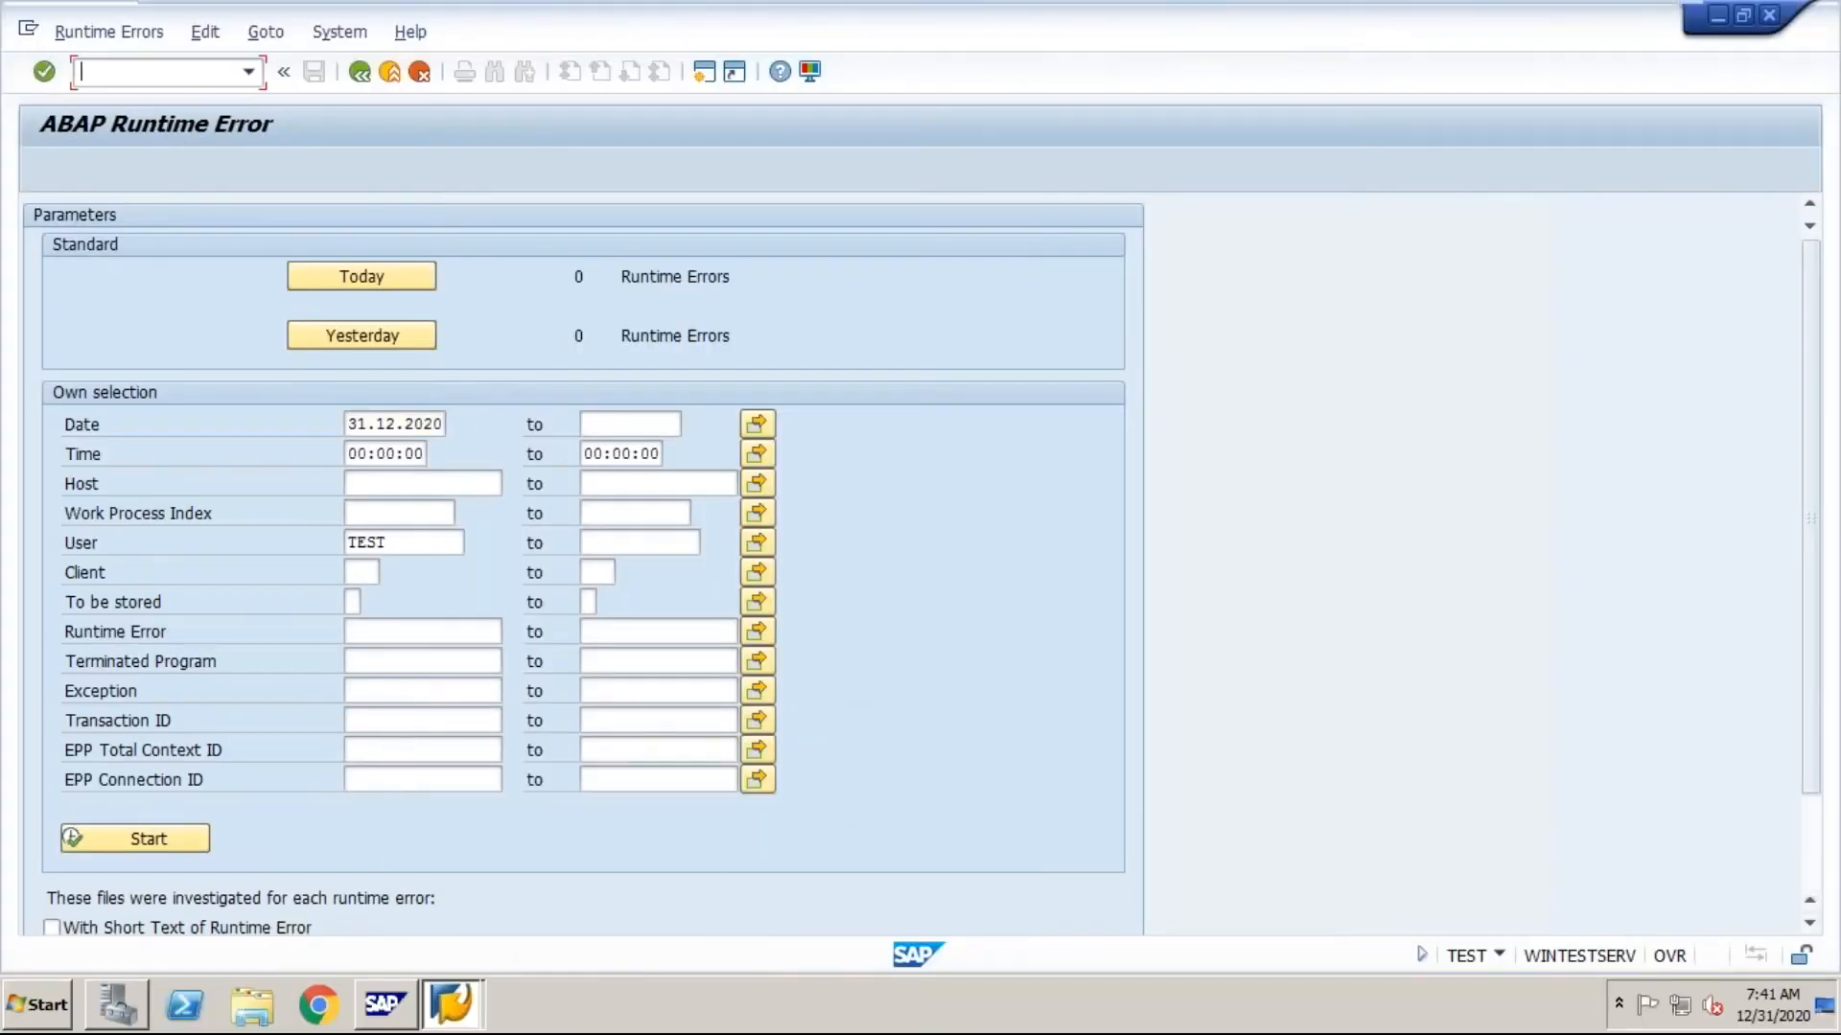
pyautogui.write('/nsmicm')
pyautogui.press('Return')
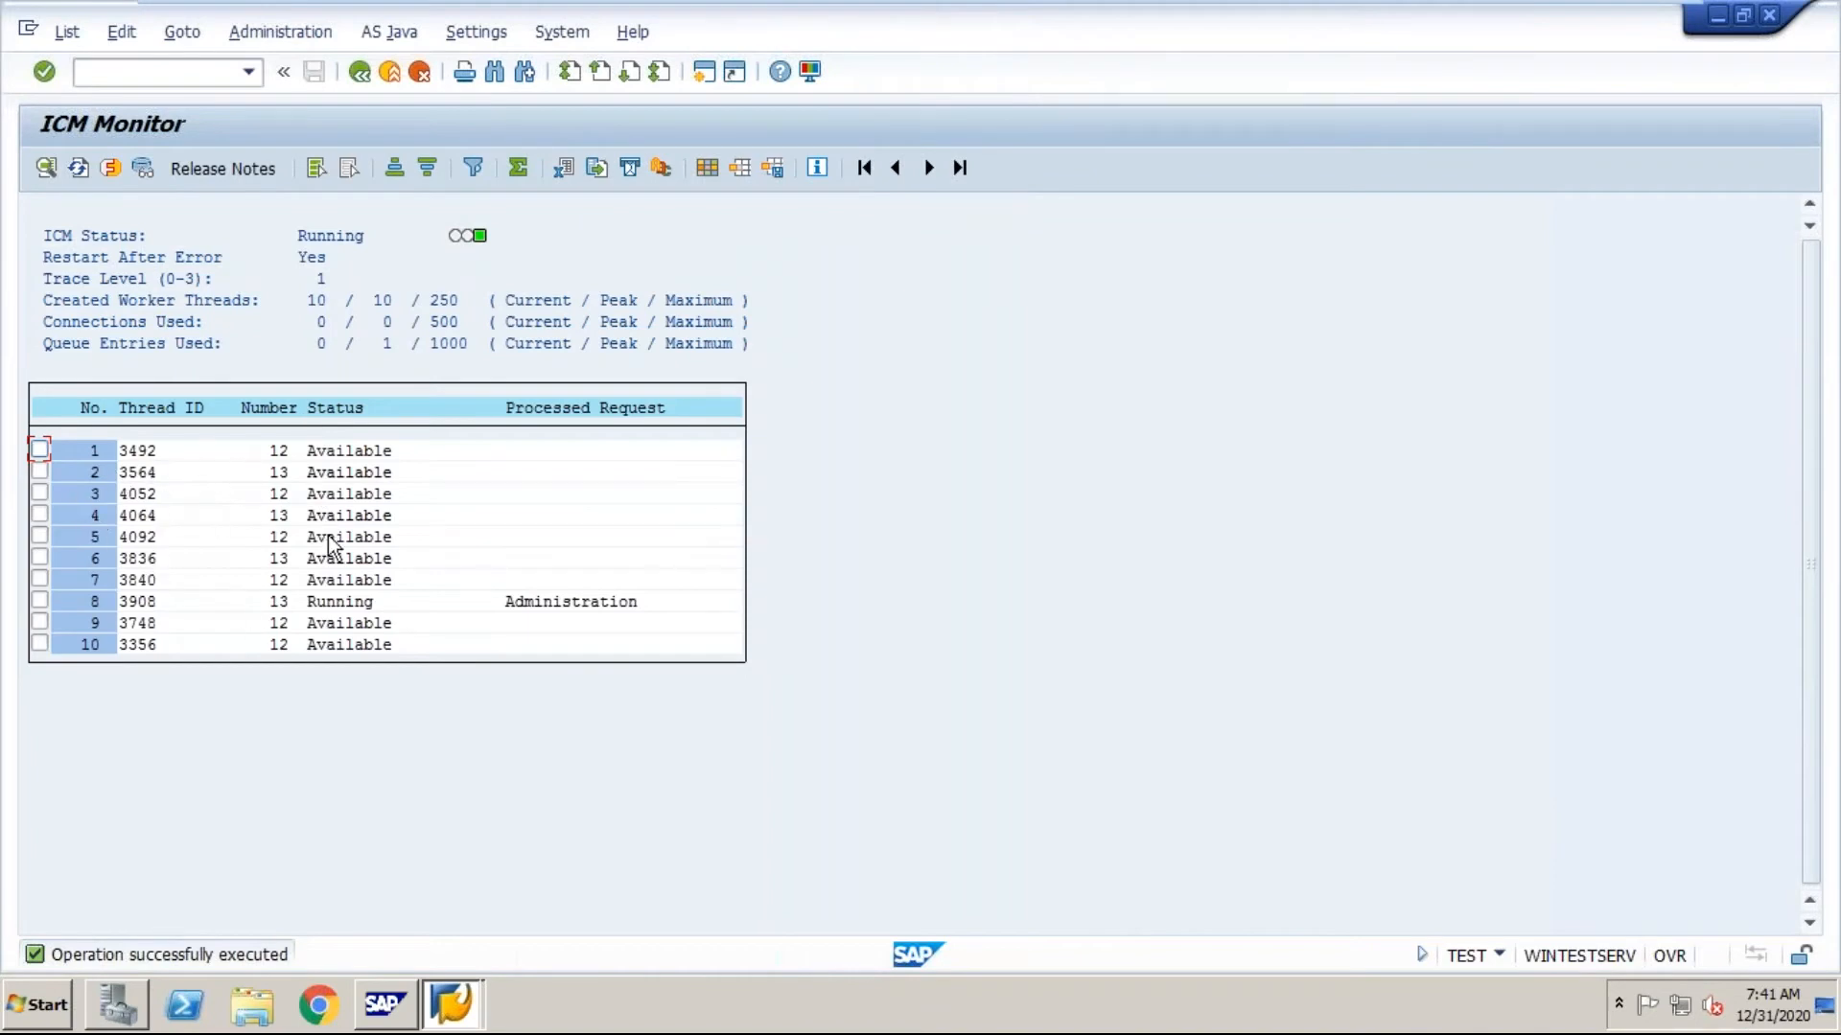
# Step: Display the ICM's active services and open the definition of a new service, checking its port and log protocol
pyautogui.click(112, 168)
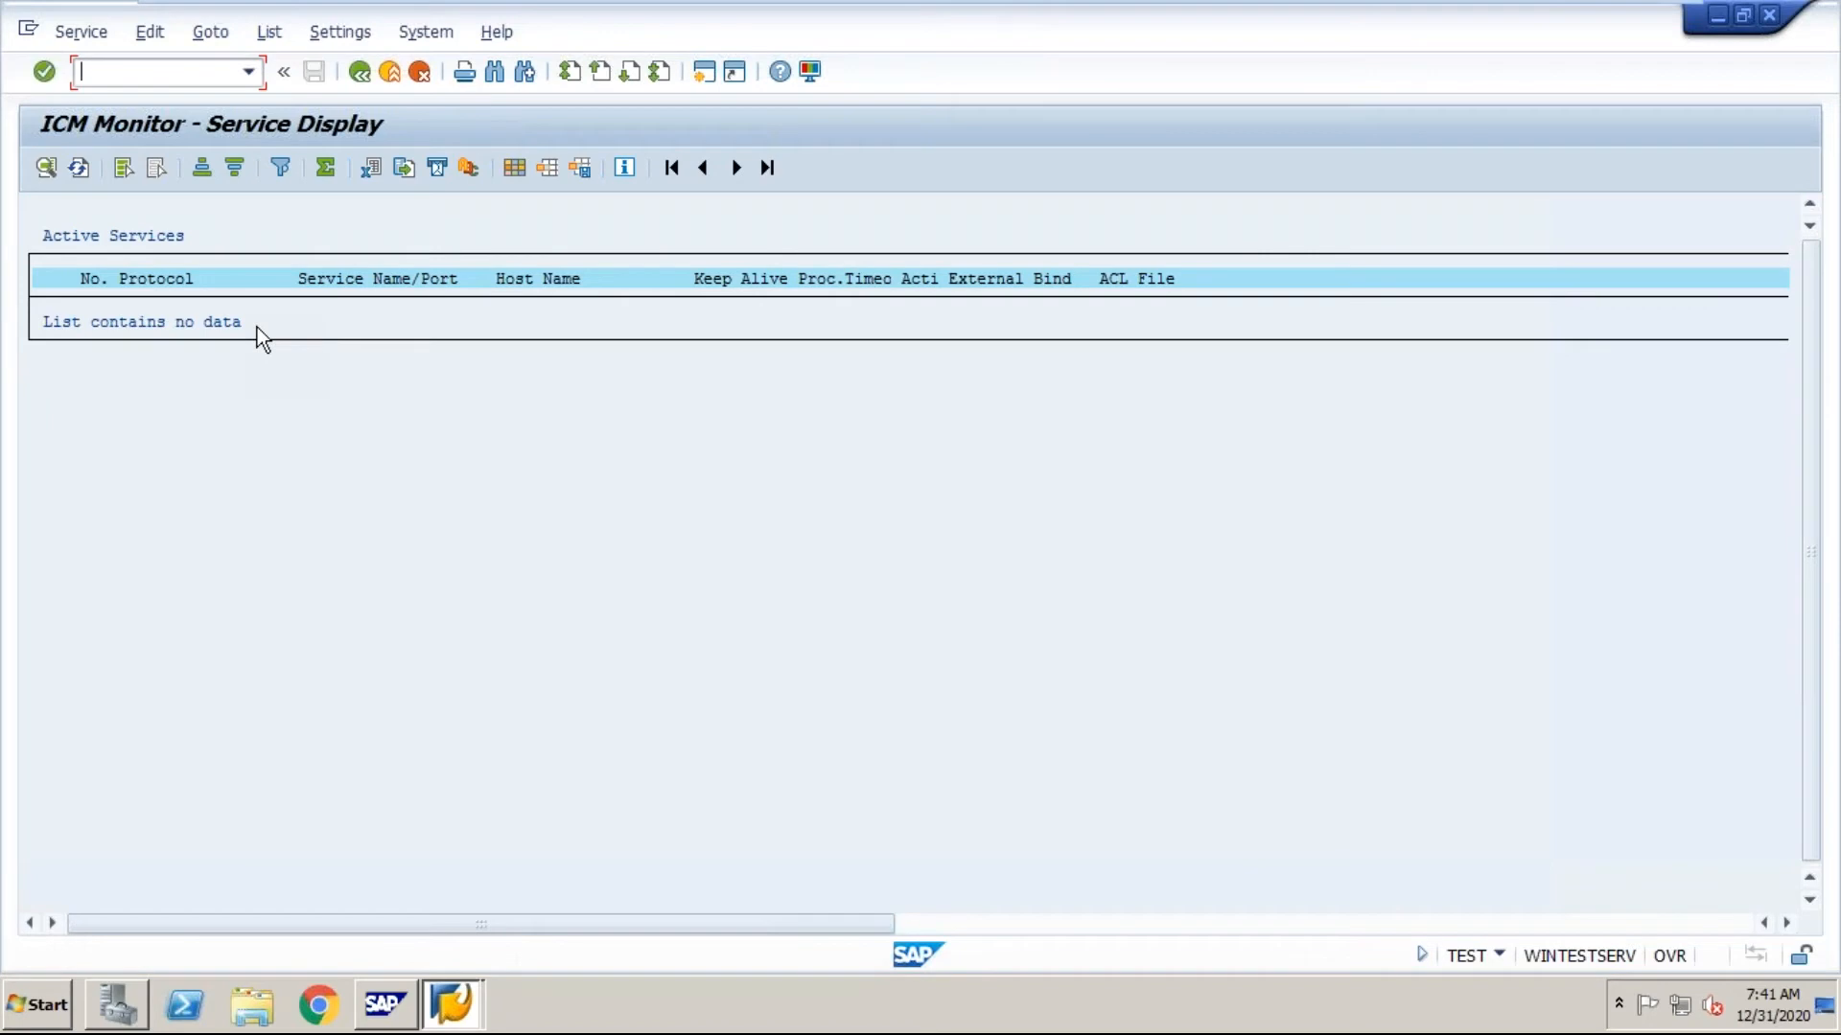
pyautogui.click(98, 40)
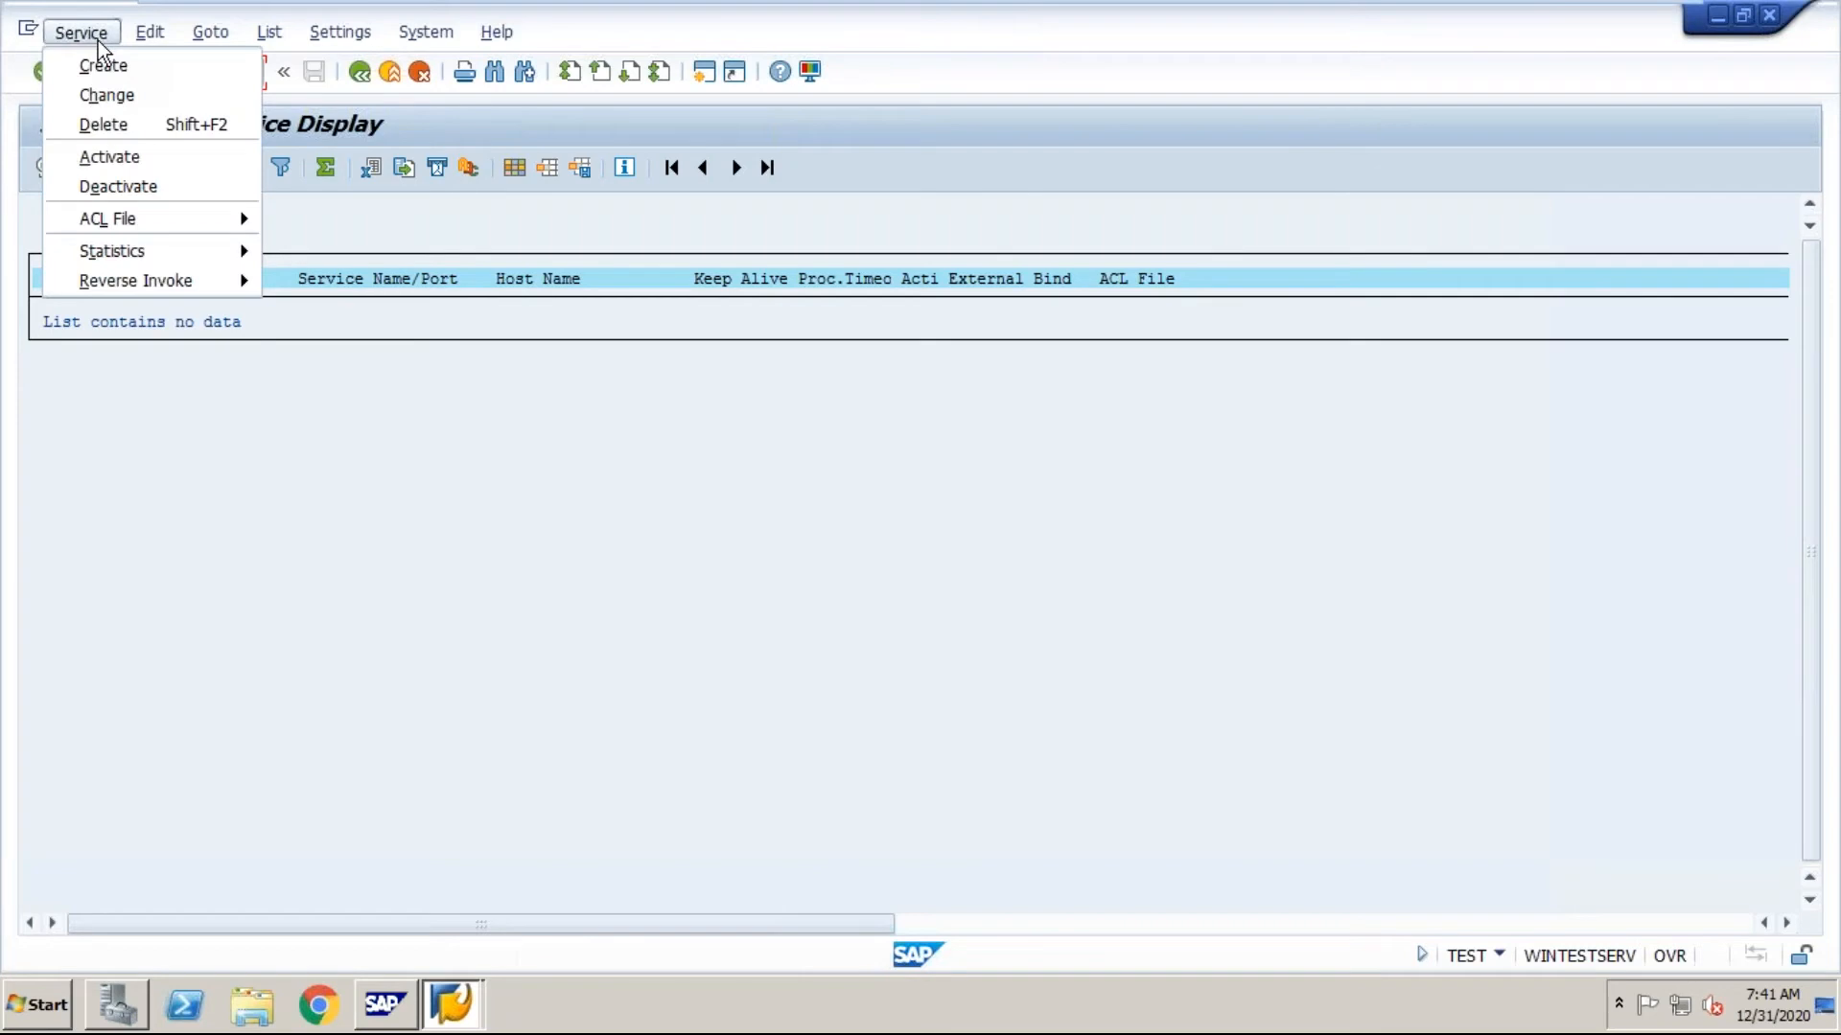
pyautogui.click(100, 65)
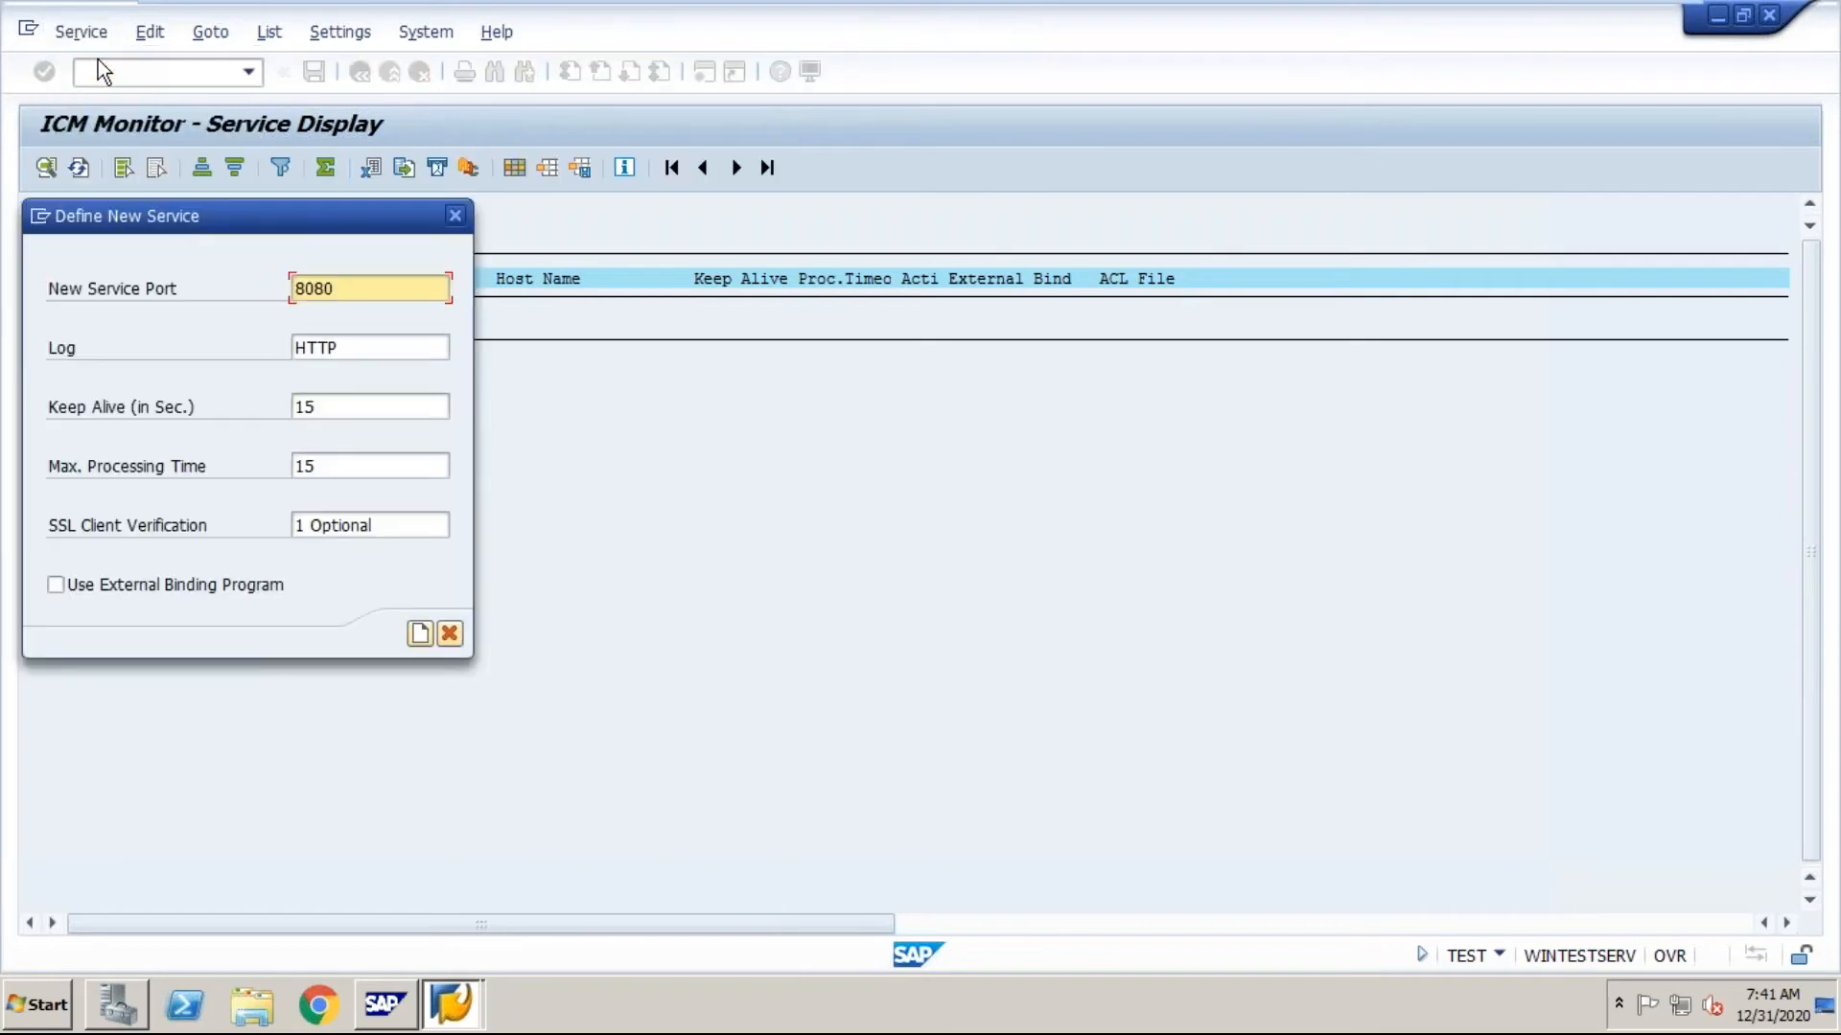
pyautogui.click(342, 289)
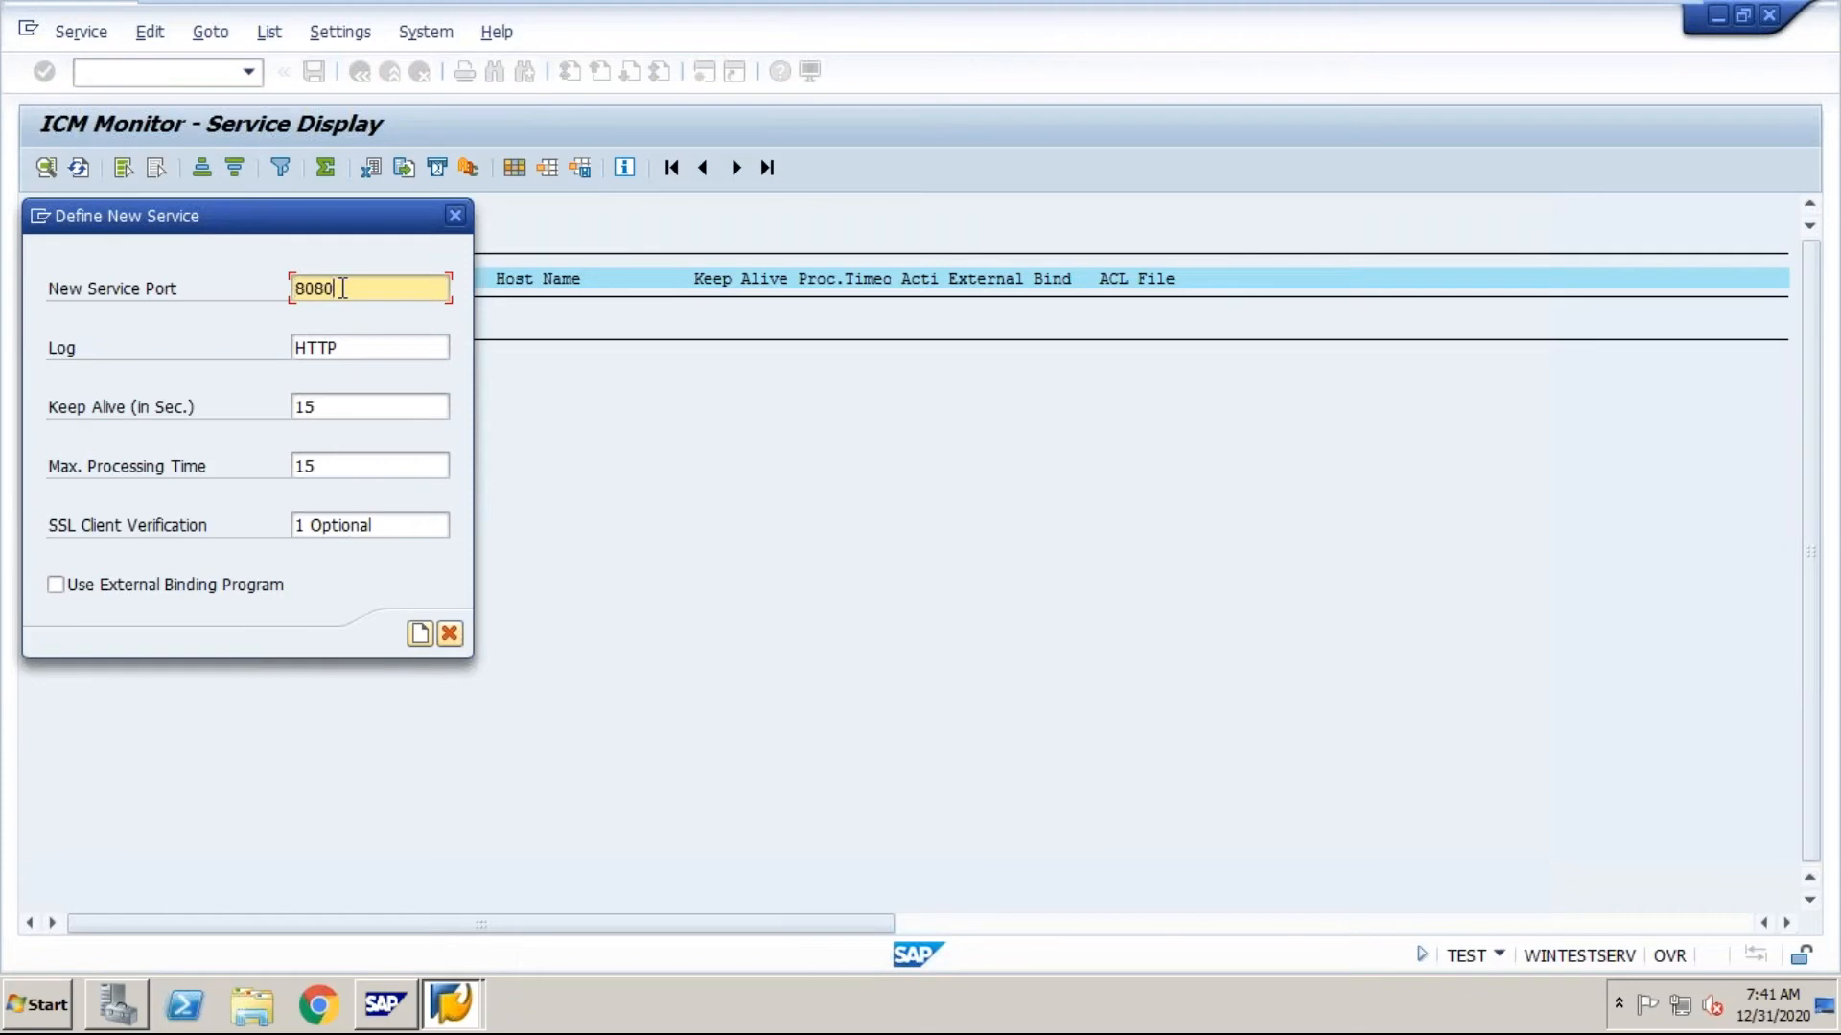
pyautogui.click(346, 347)
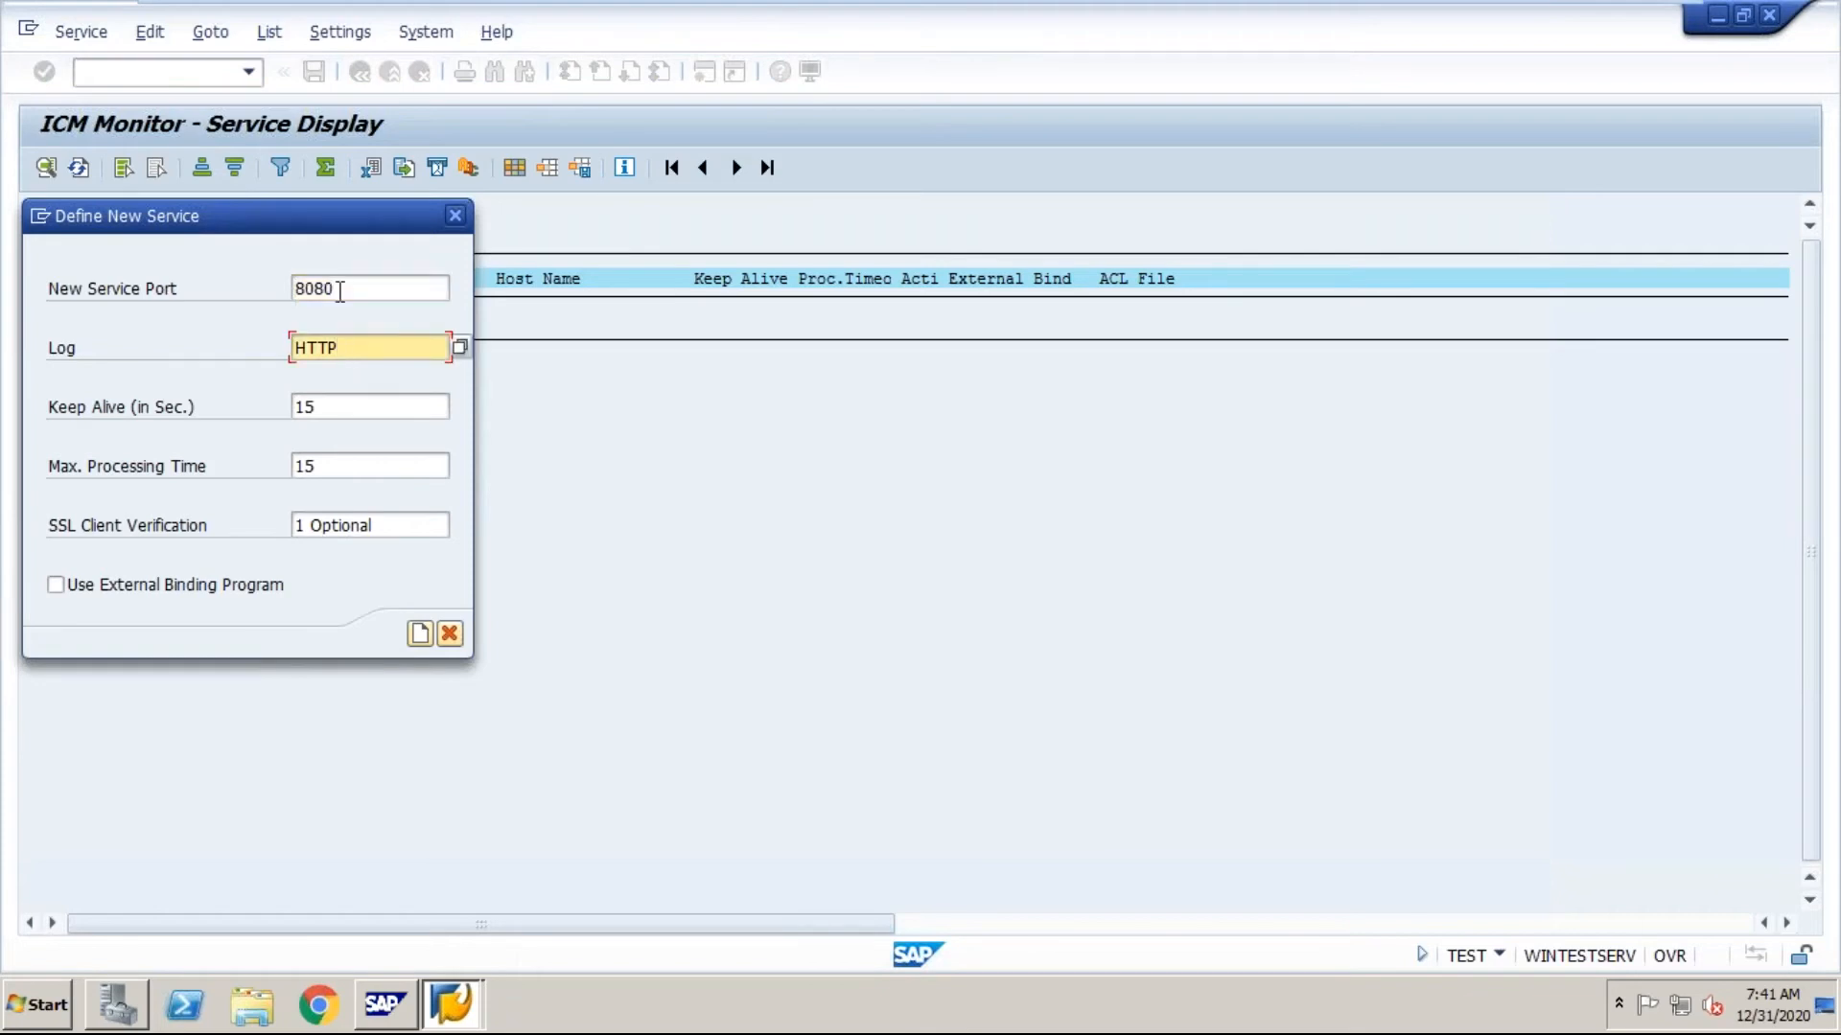
# Step: Set the new service's Keep Alive to 600 seconds and its maximum processing time to 300
pyautogui.click(336, 406)
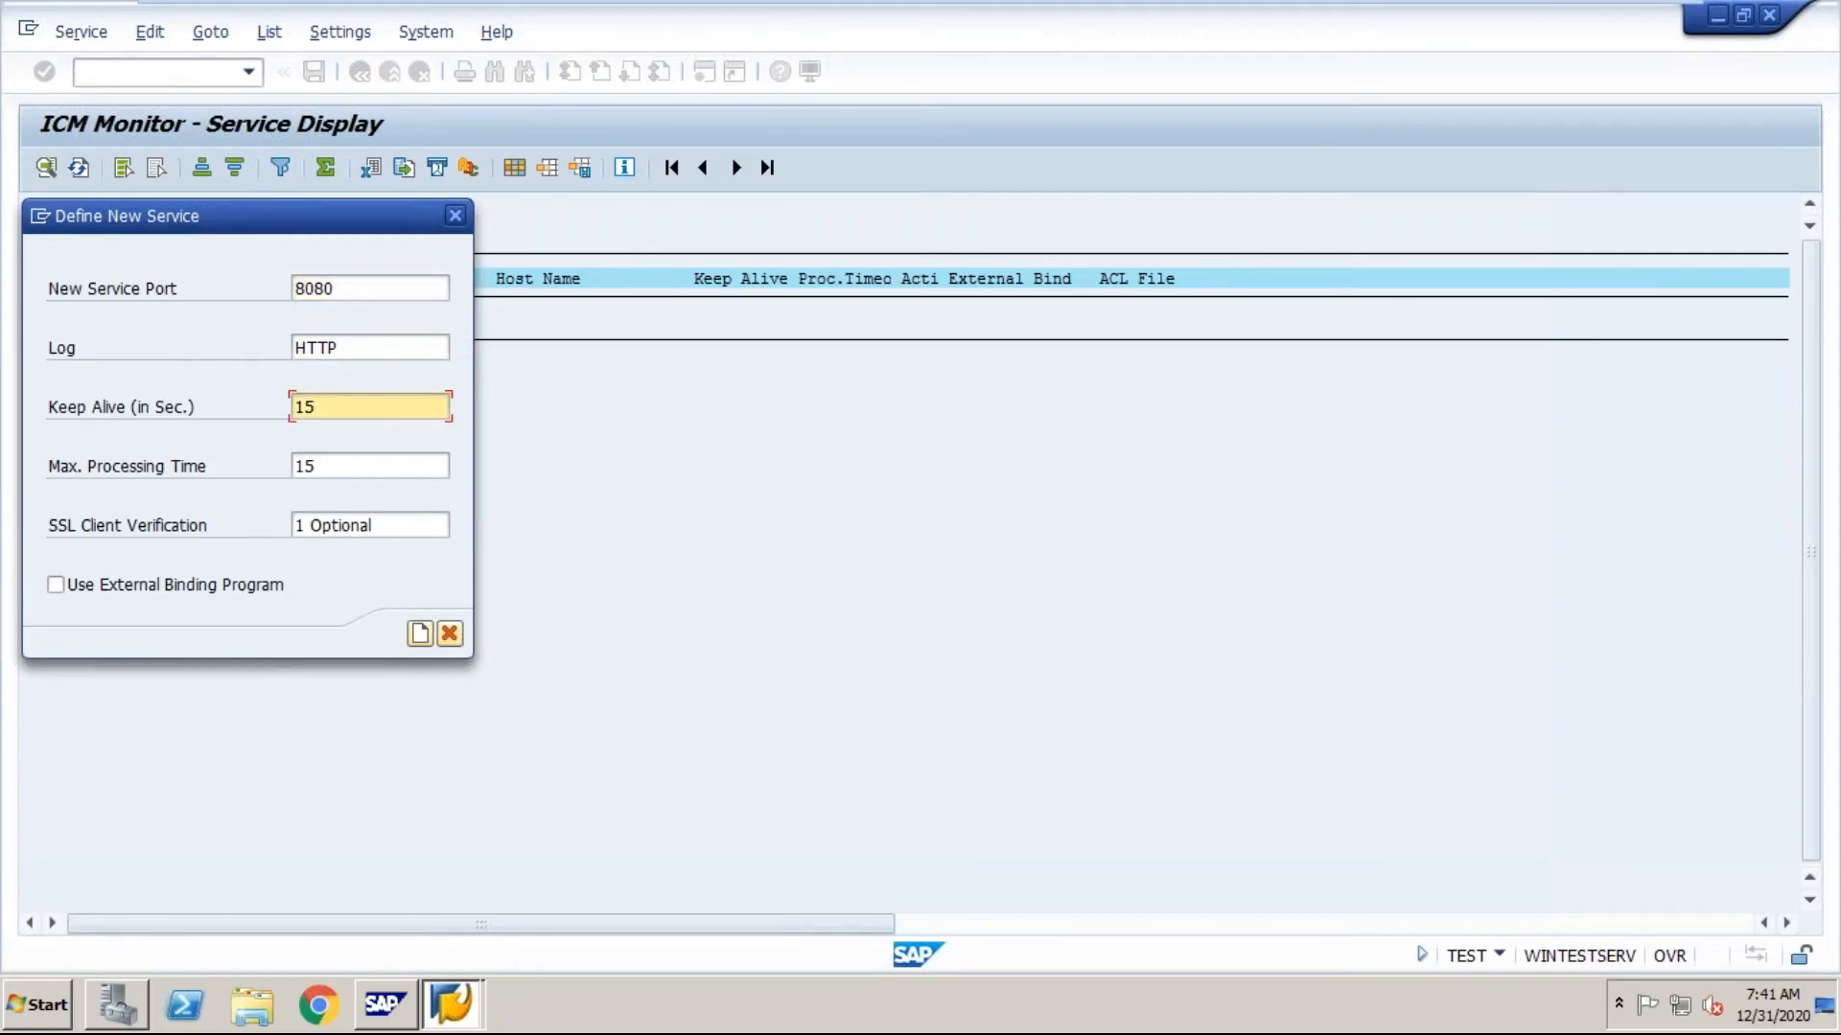
pyautogui.press('BackSpace')
pyautogui.press('BackSpace')
pyautogui.write('60')
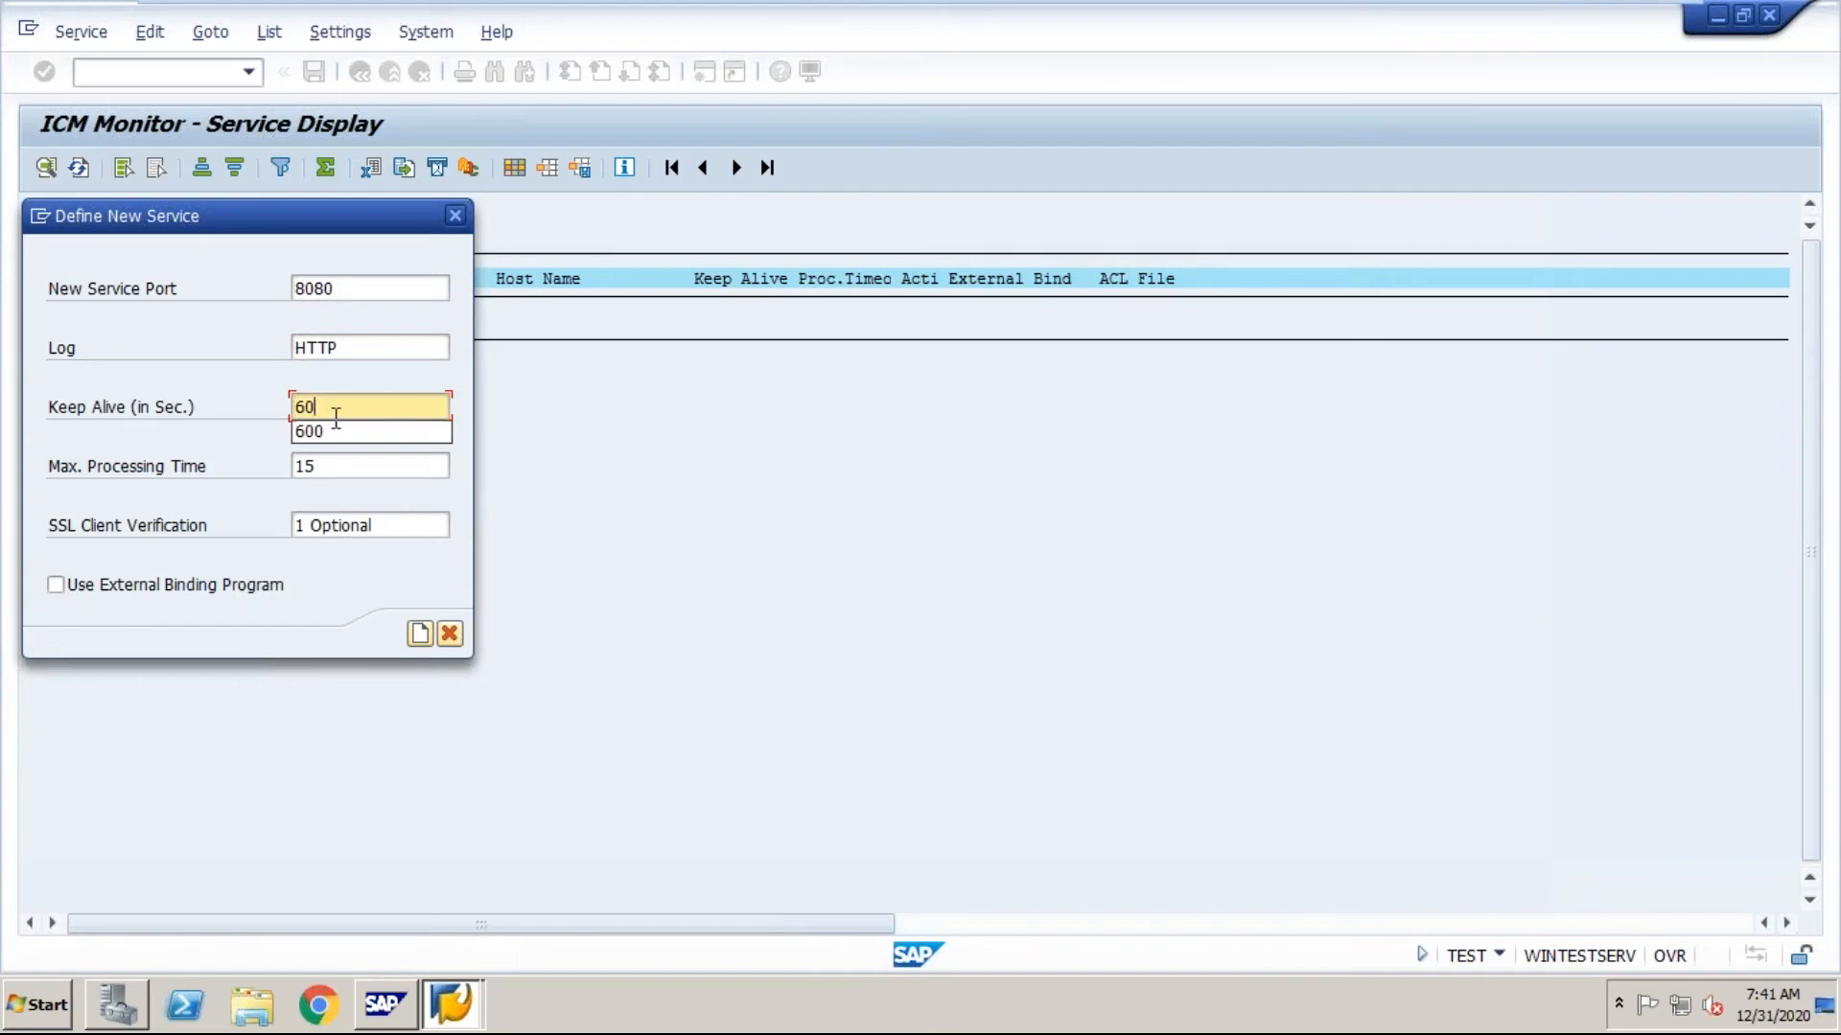
pyautogui.click(334, 431)
pyautogui.click(331, 467)
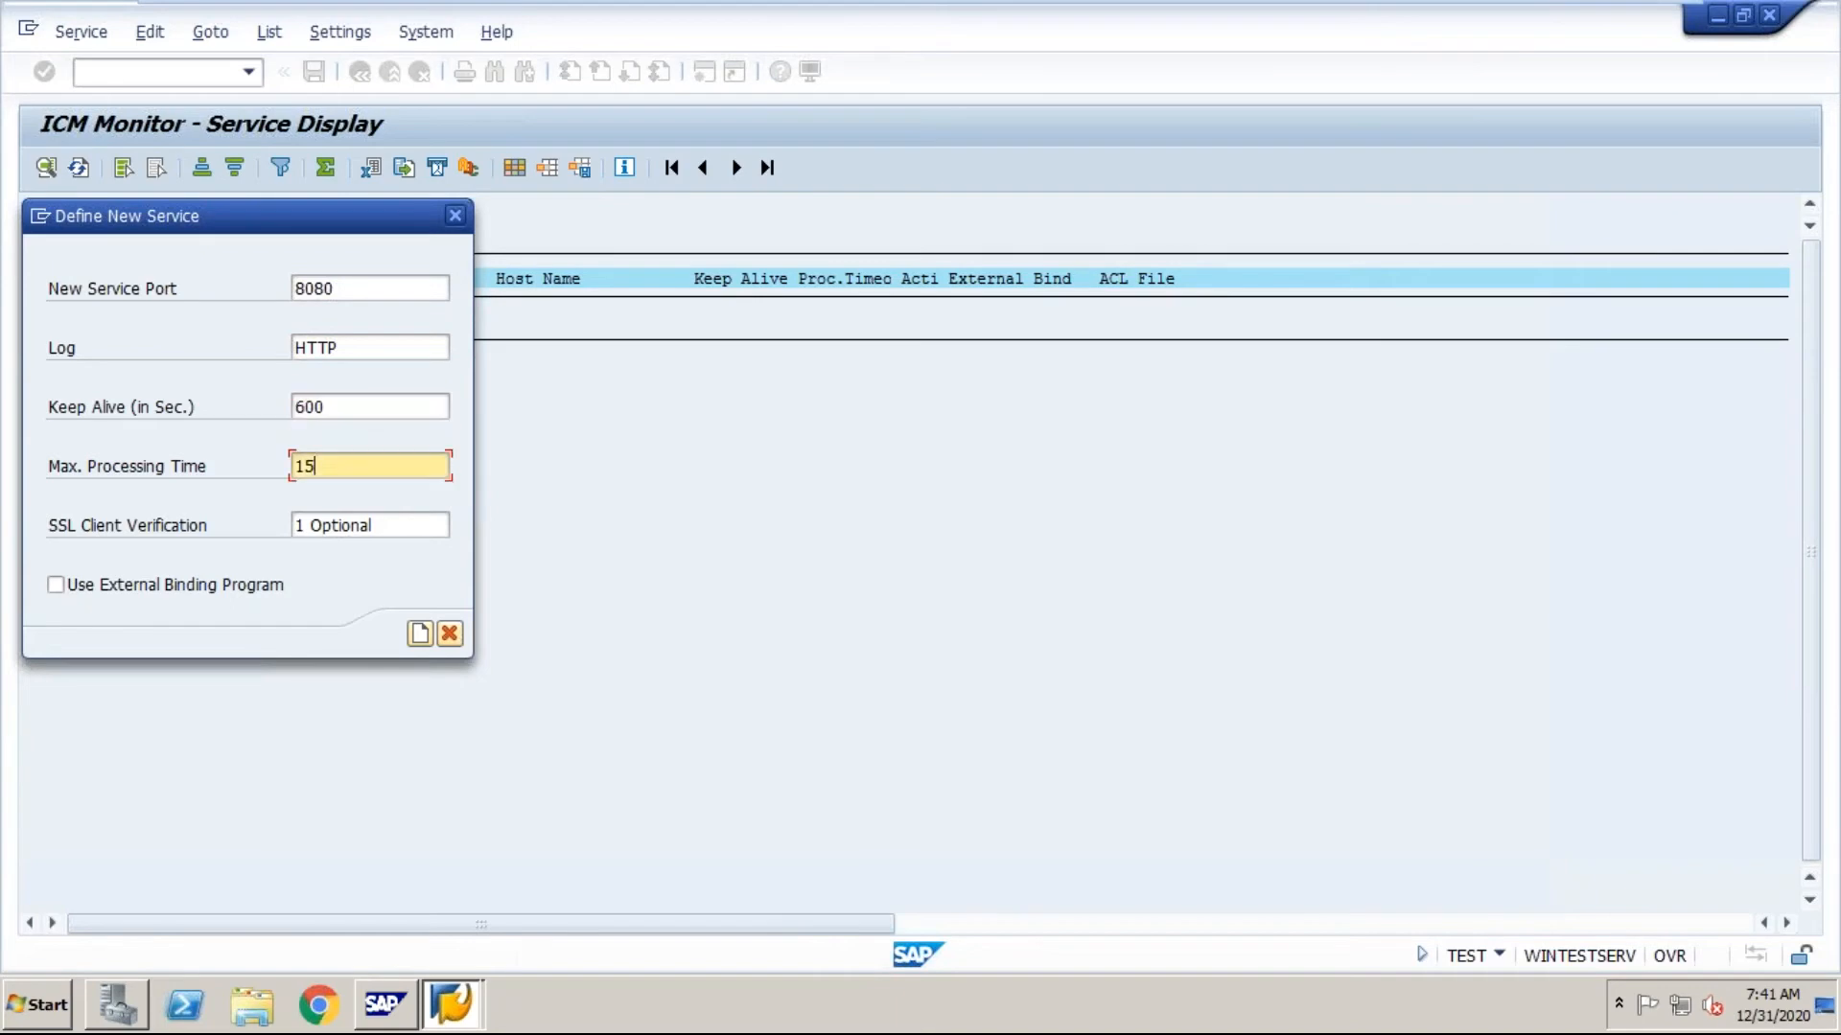
pyautogui.press('BackSpace')
pyautogui.press('BackSpace')
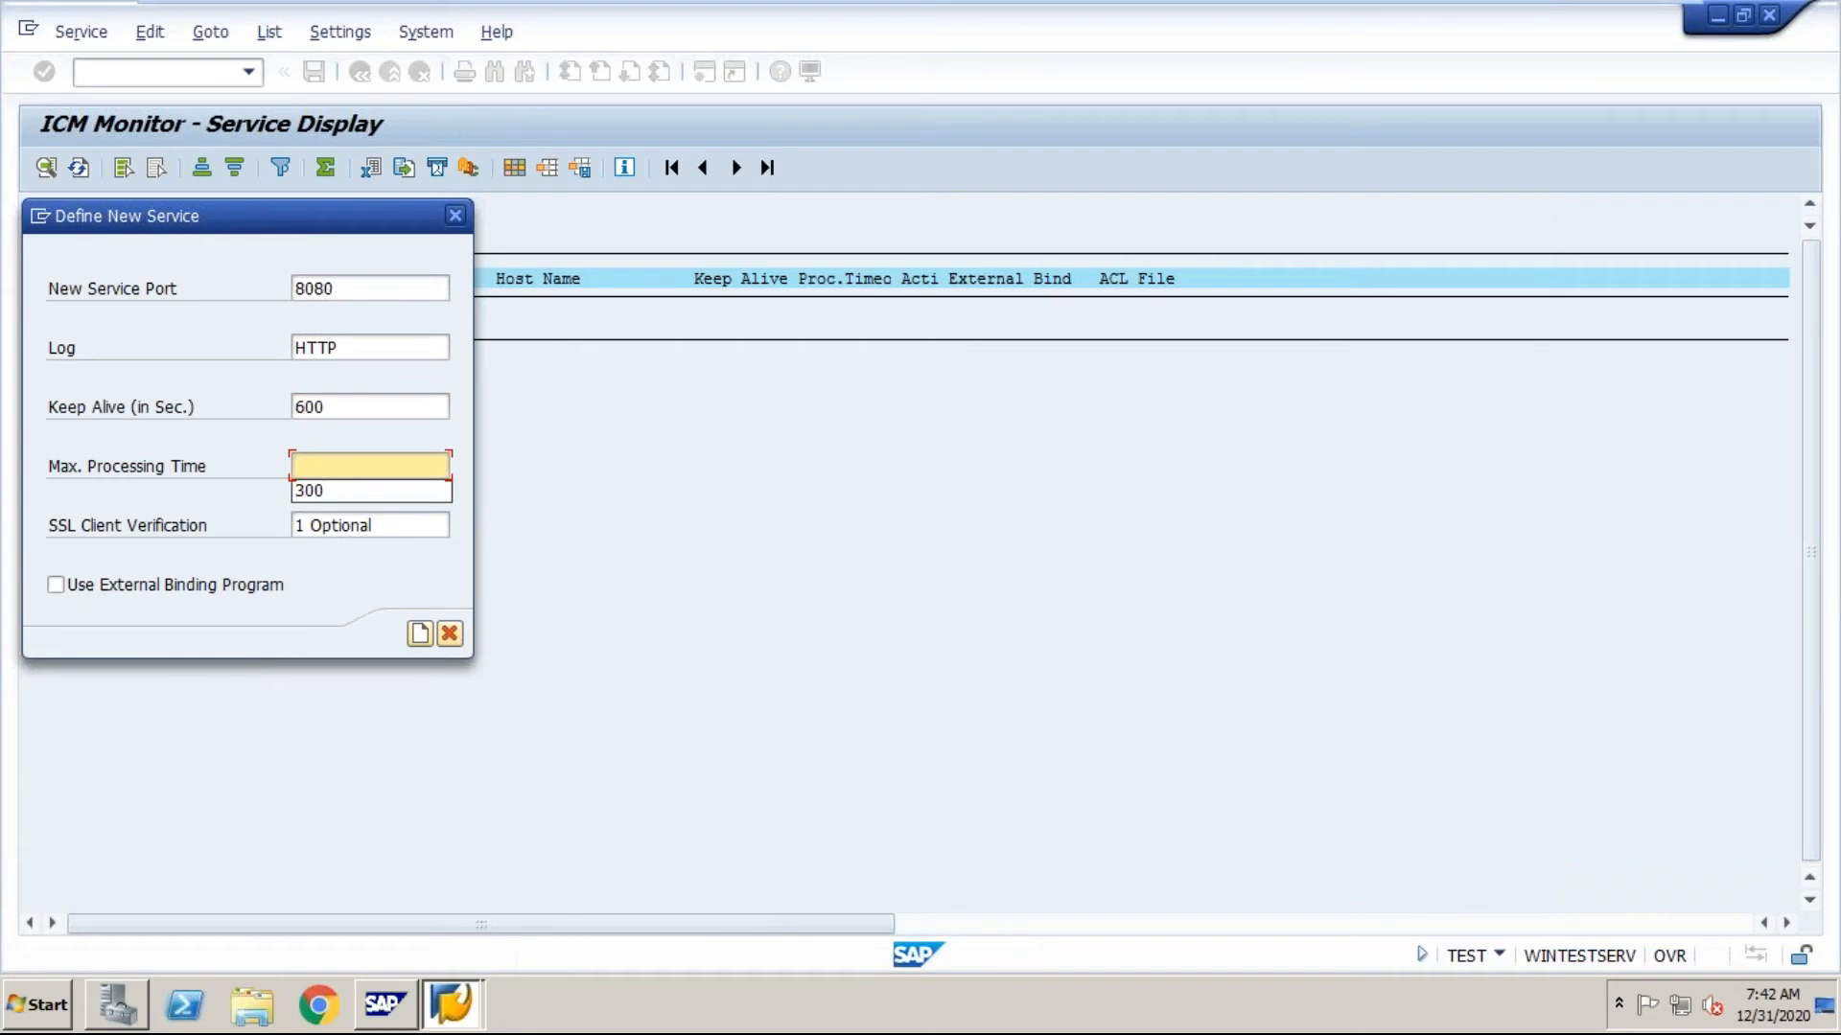
pyautogui.click(320, 491)
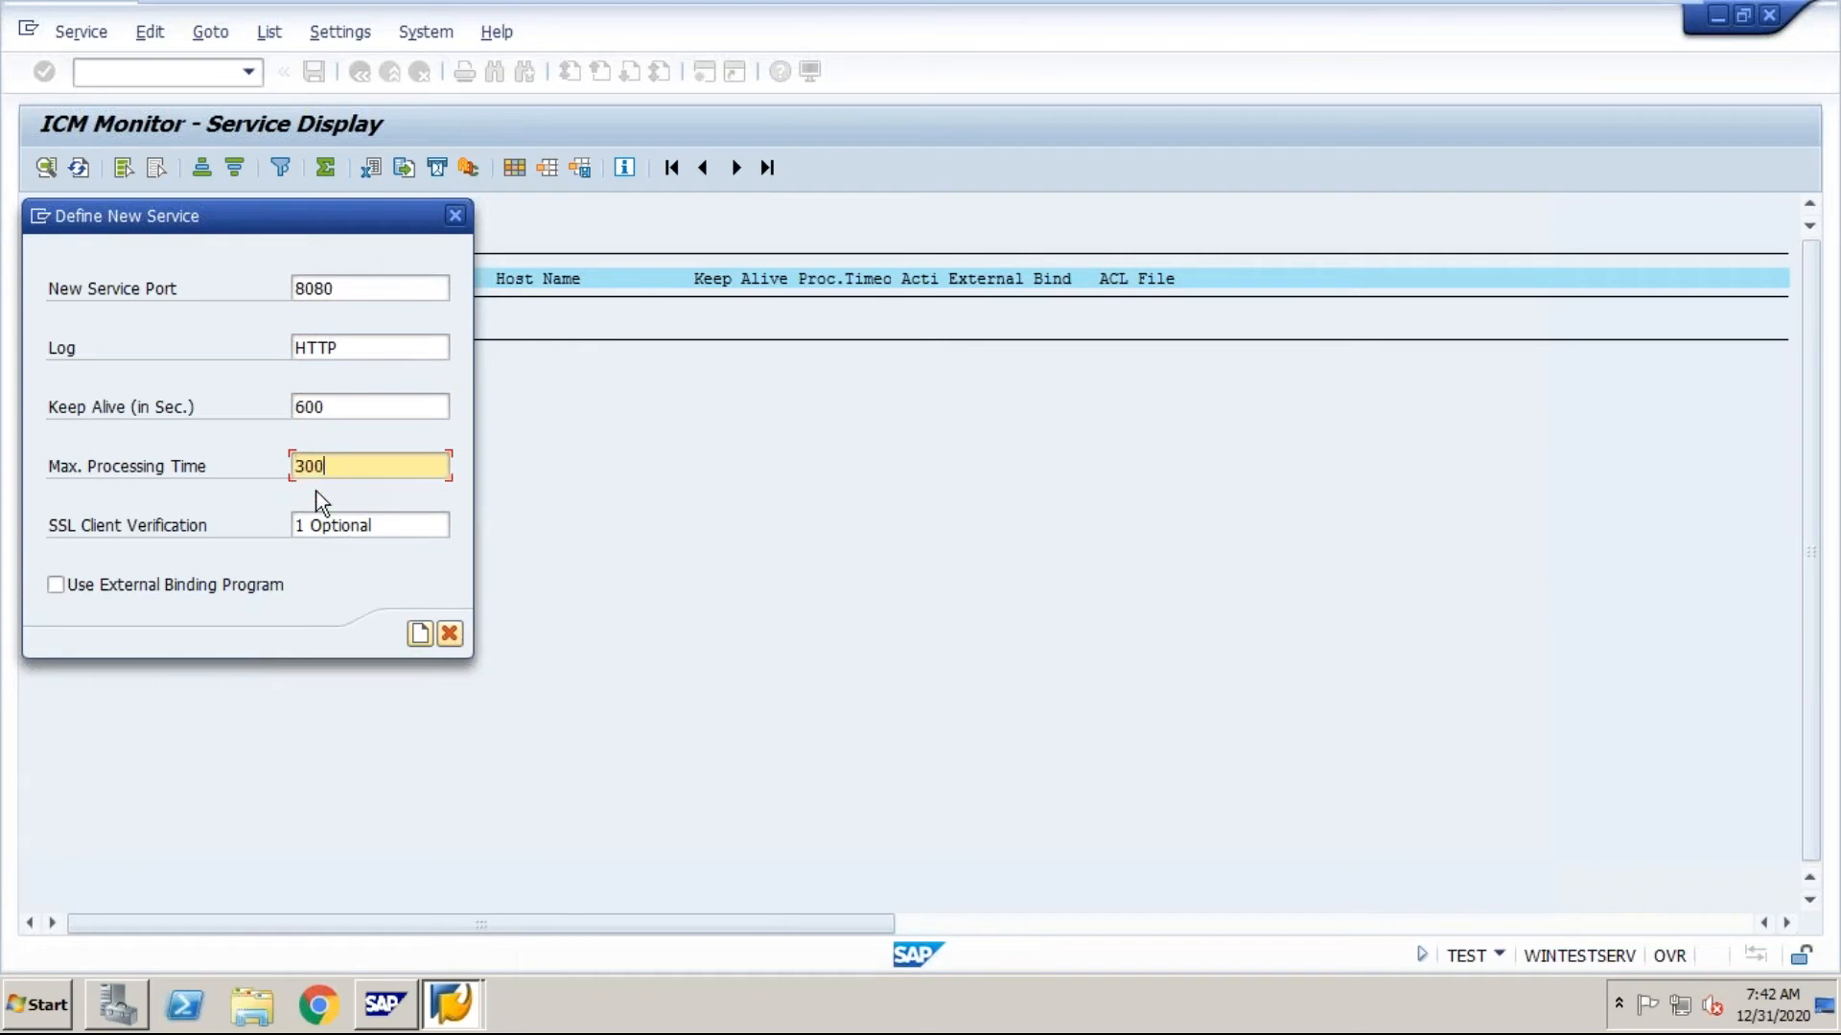
# Step: Create the defined HTTP service on port 8080 and acknowledge the information dialog
pyautogui.click(414, 635)
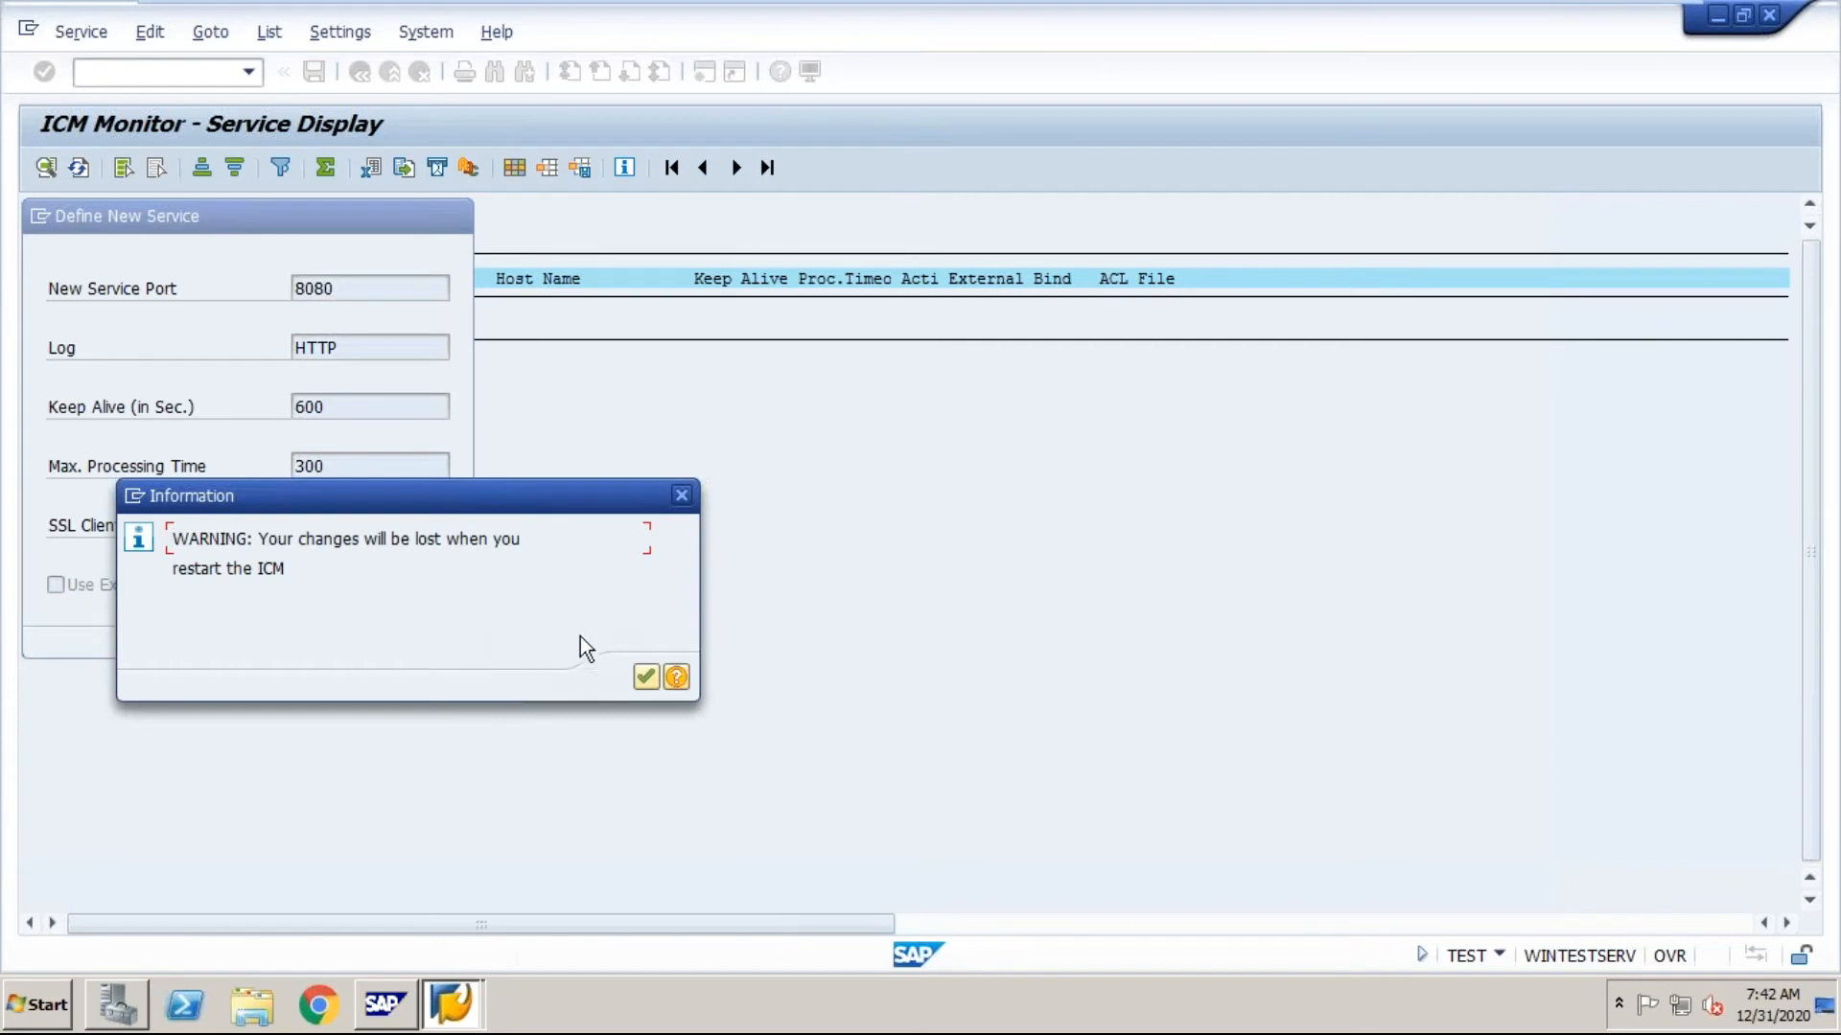
pyautogui.click(647, 686)
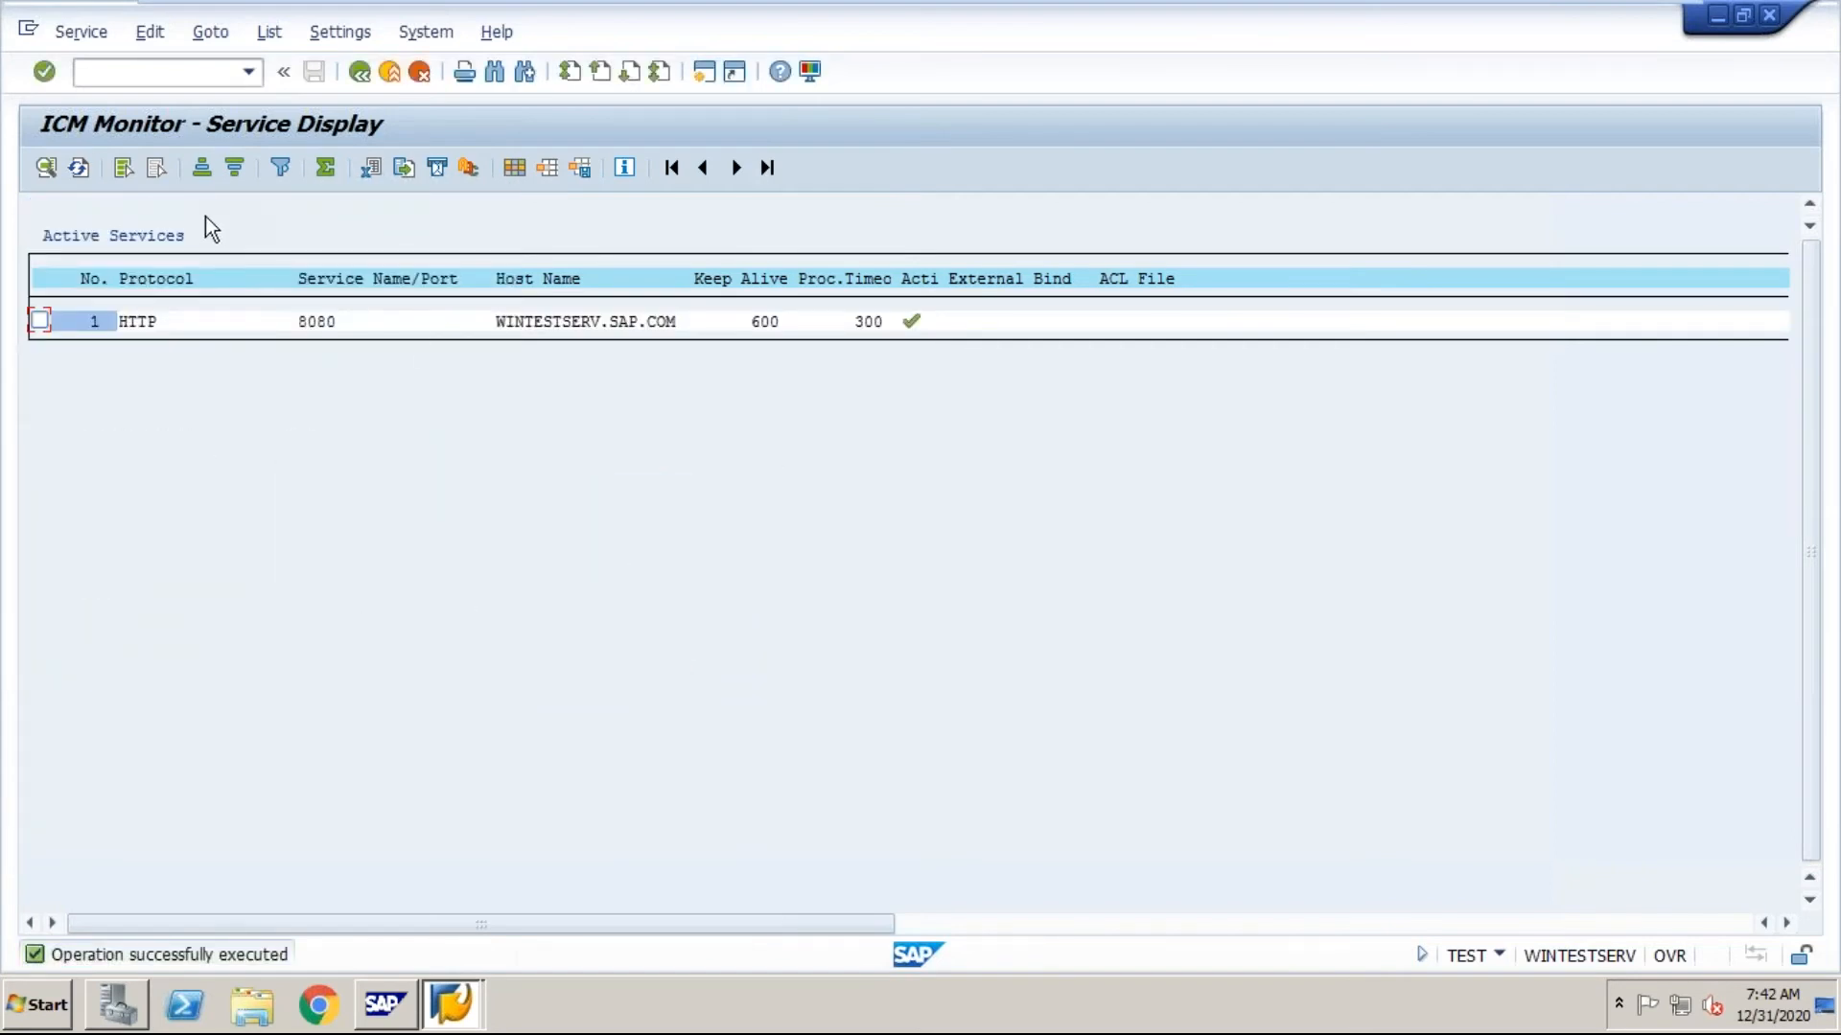
# Step: Begin the definition of another ICM service and set its port to 44300
pyautogui.click(77, 32)
pyautogui.click(78, 61)
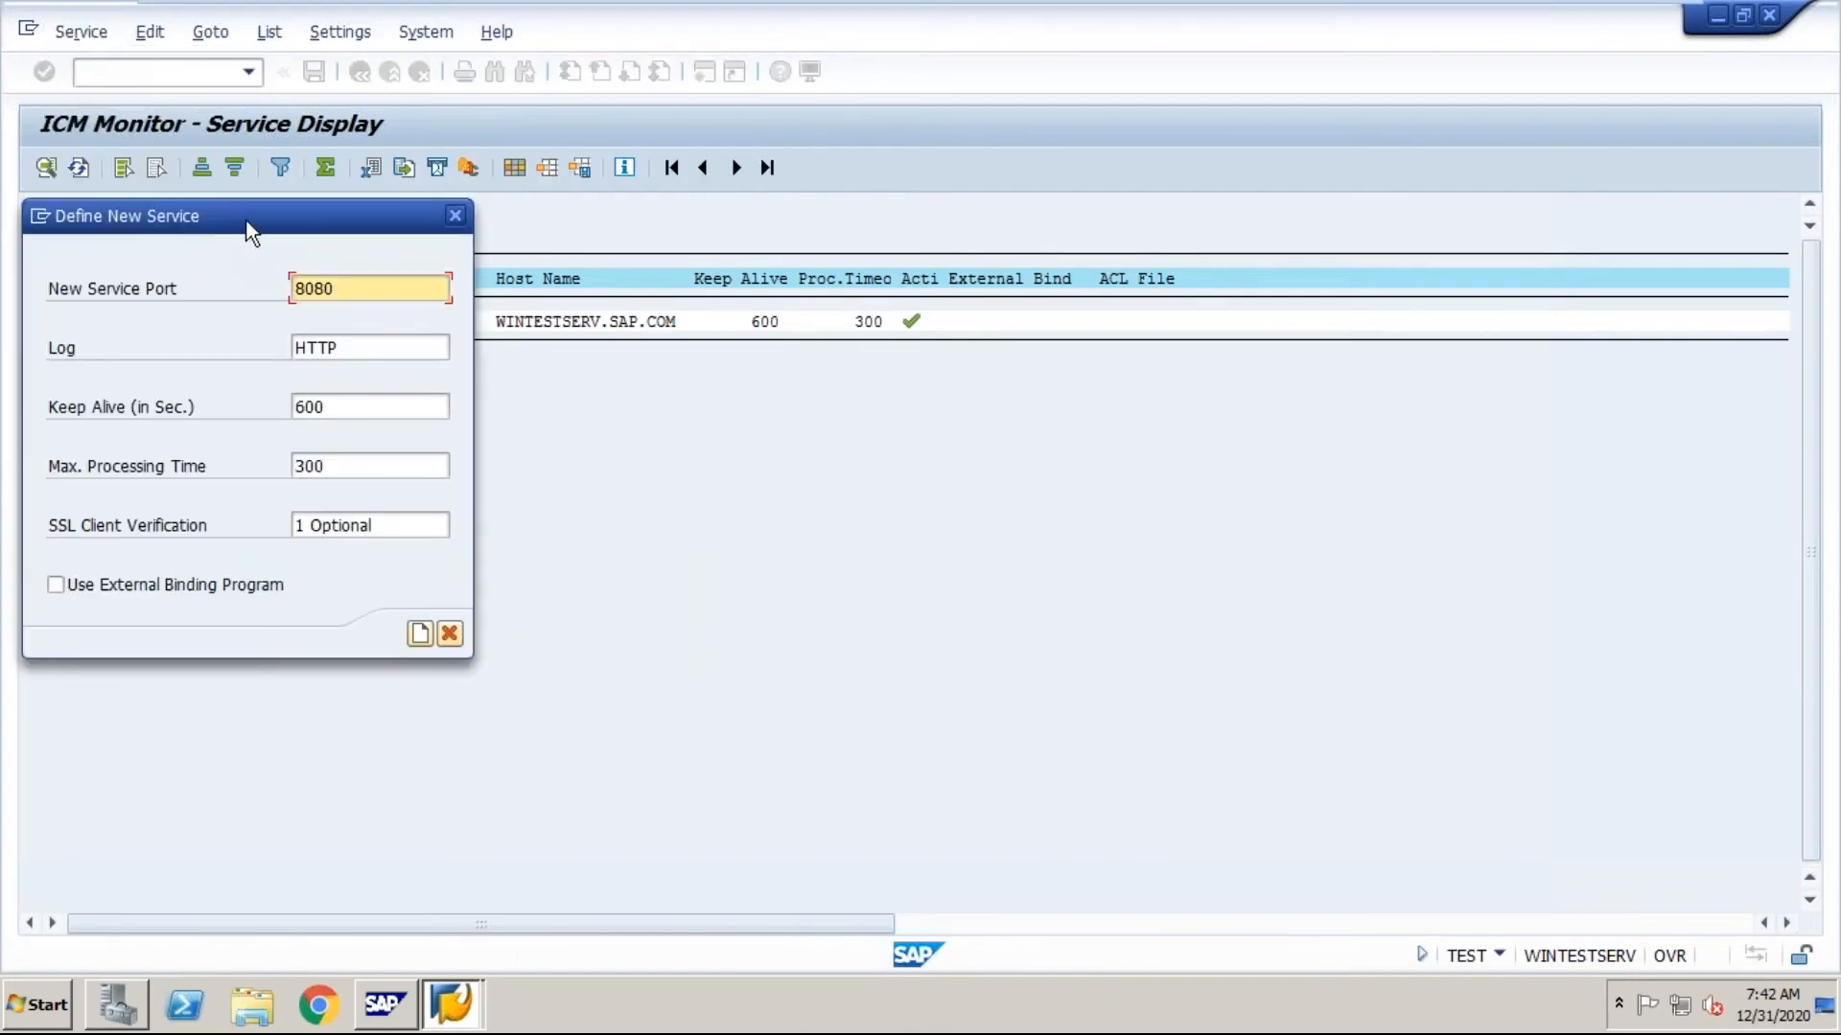
pyautogui.click(359, 282)
pyautogui.press('BackSpace')
pyautogui.press('BackSpace')
pyautogui.press('BackSpace')
pyautogui.press('BackSpace')
pyautogui.write('443')
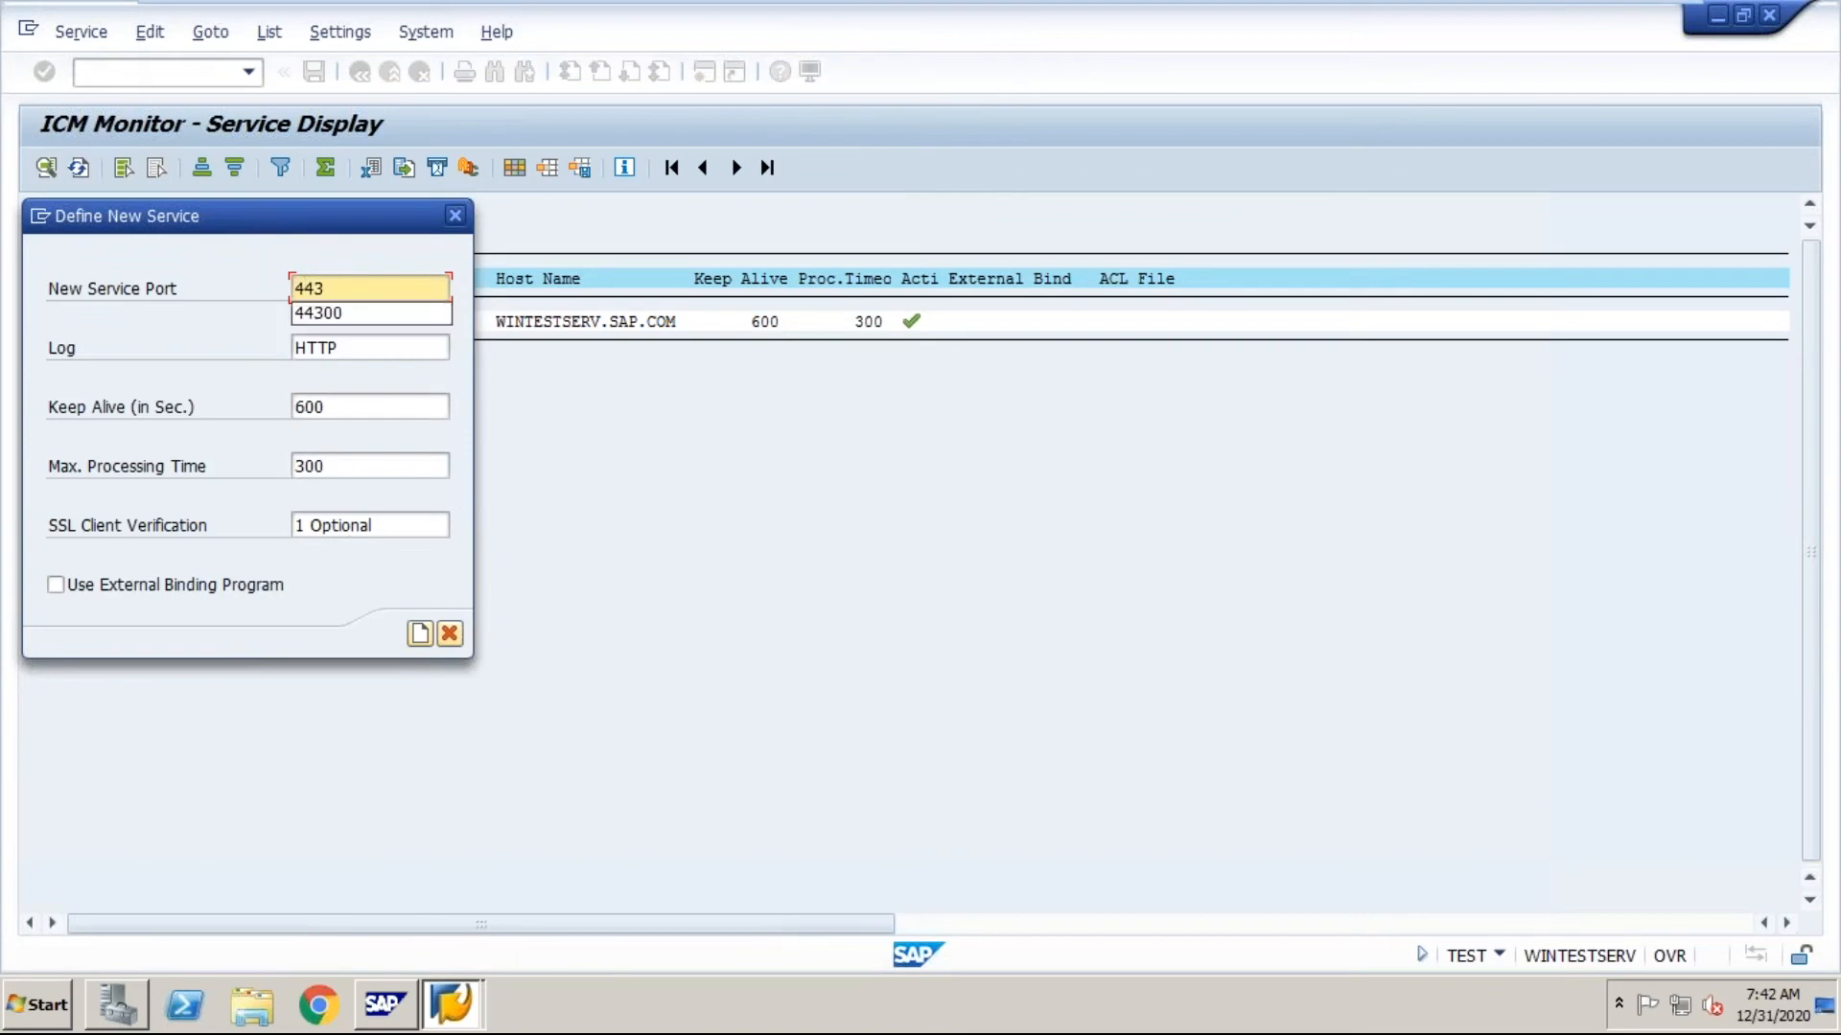
pyautogui.click(331, 316)
# Step: Set the second service's log protocol to HTTPS and create the service, acknowledging the information dialog
pyautogui.click(343, 347)
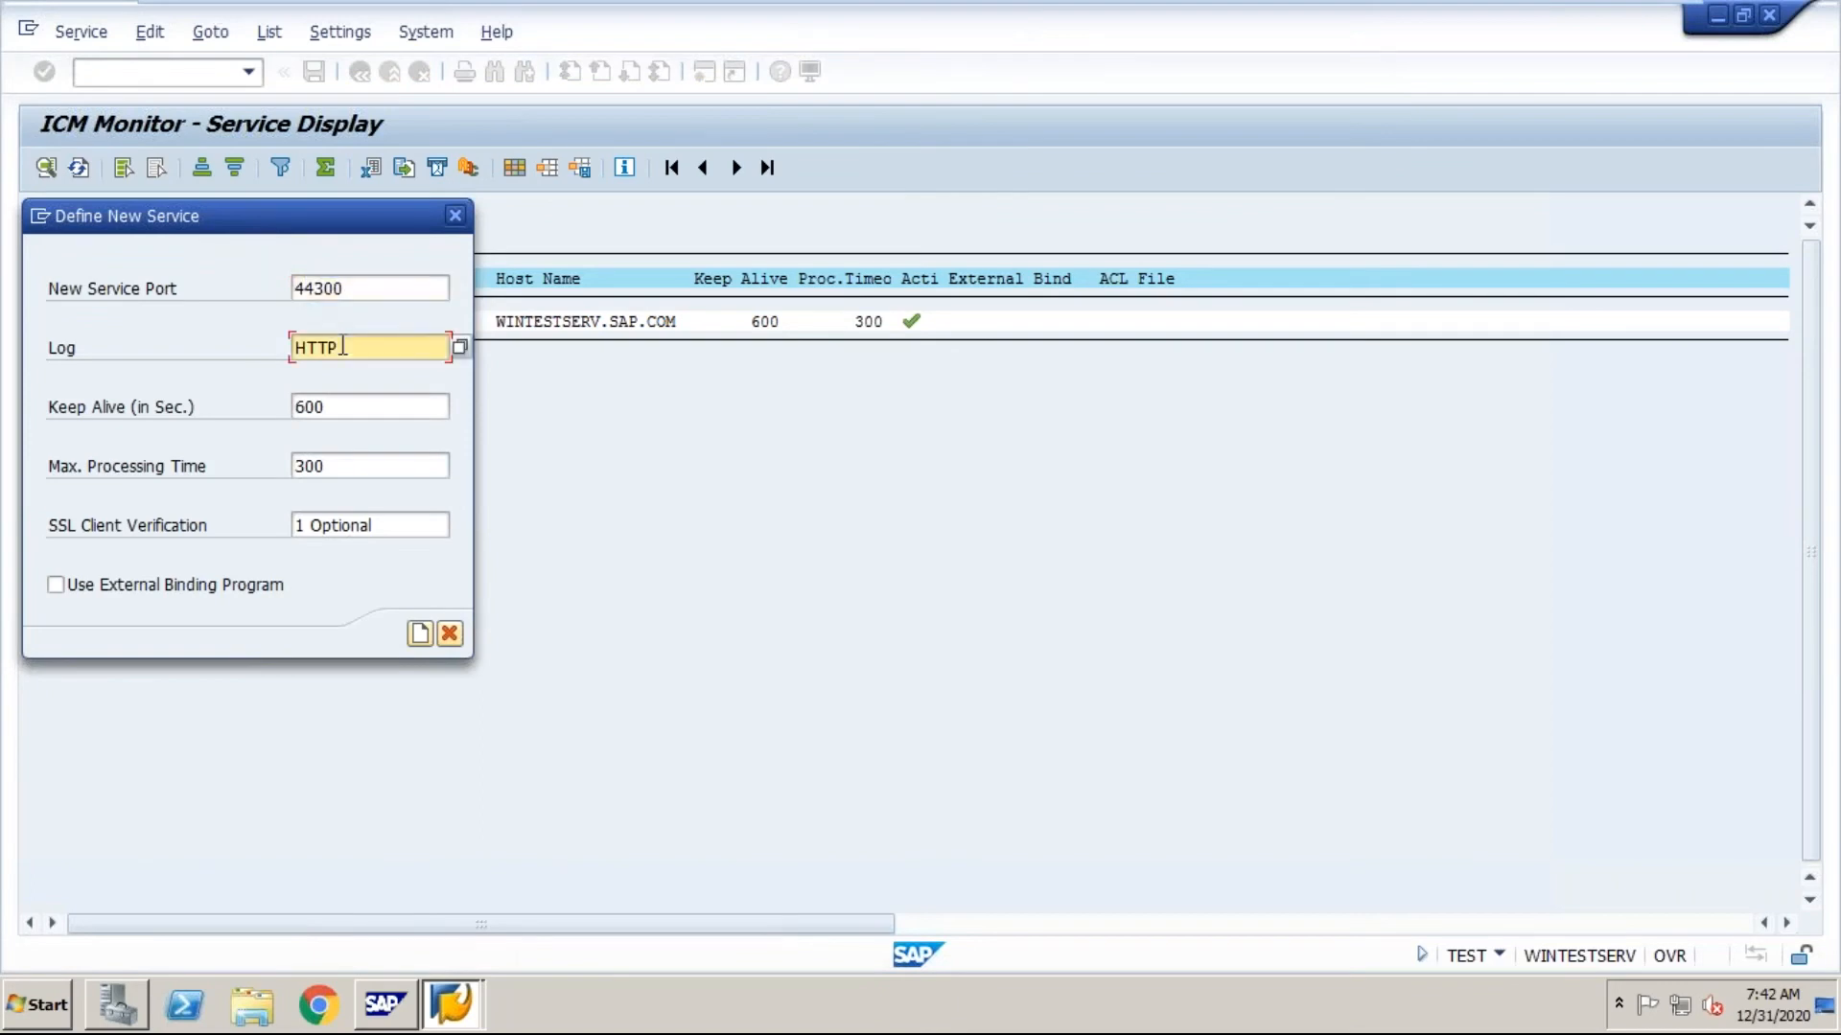
pyautogui.write('S')
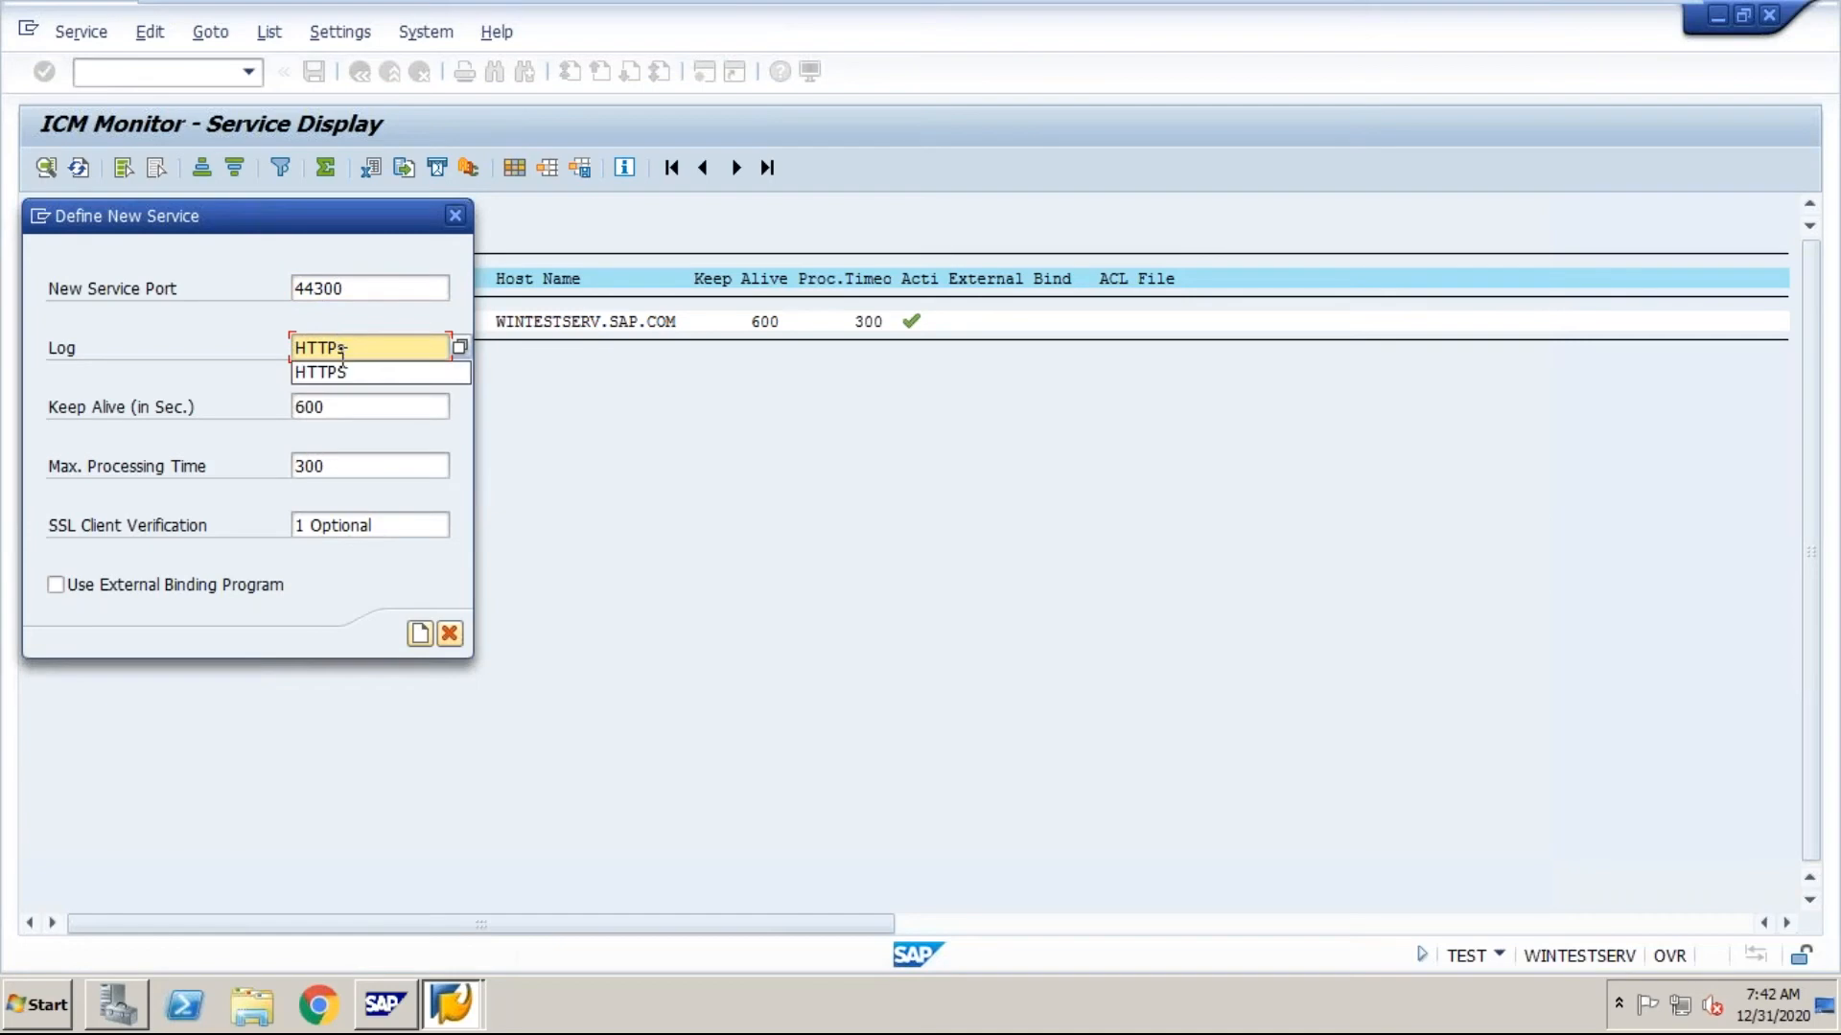
pyautogui.click(336, 382)
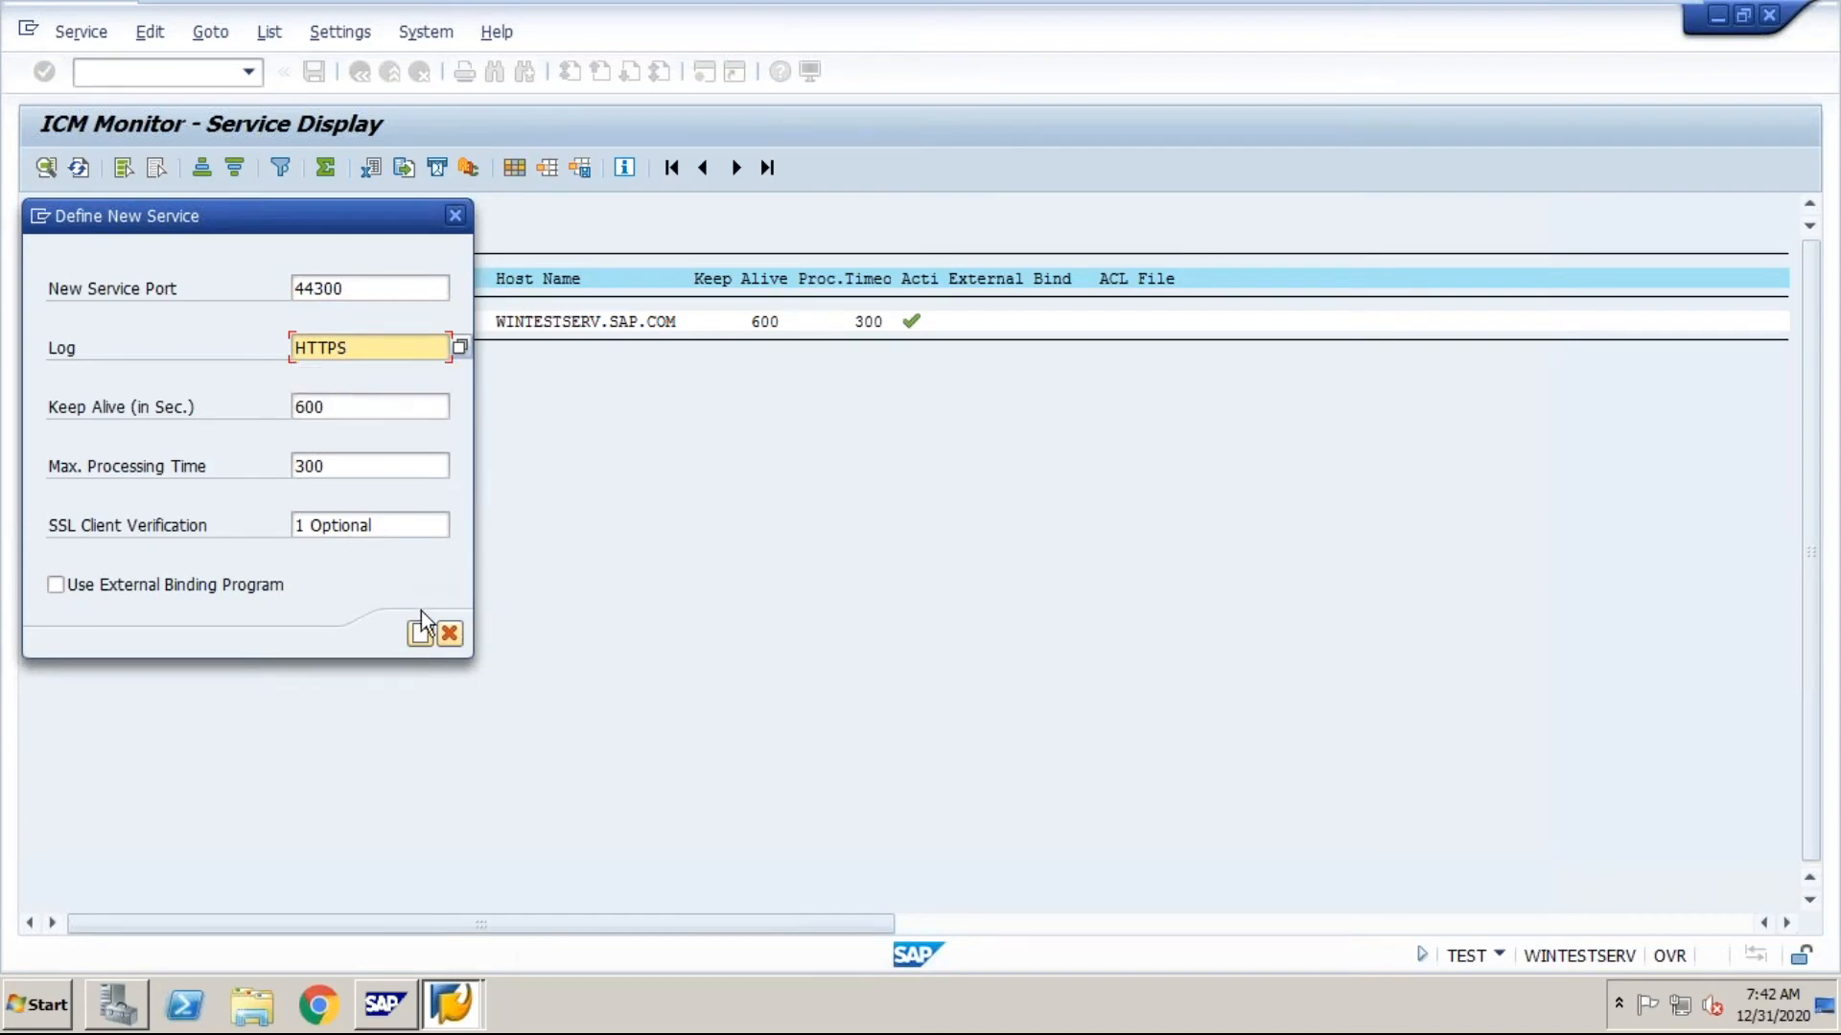
pyautogui.click(418, 635)
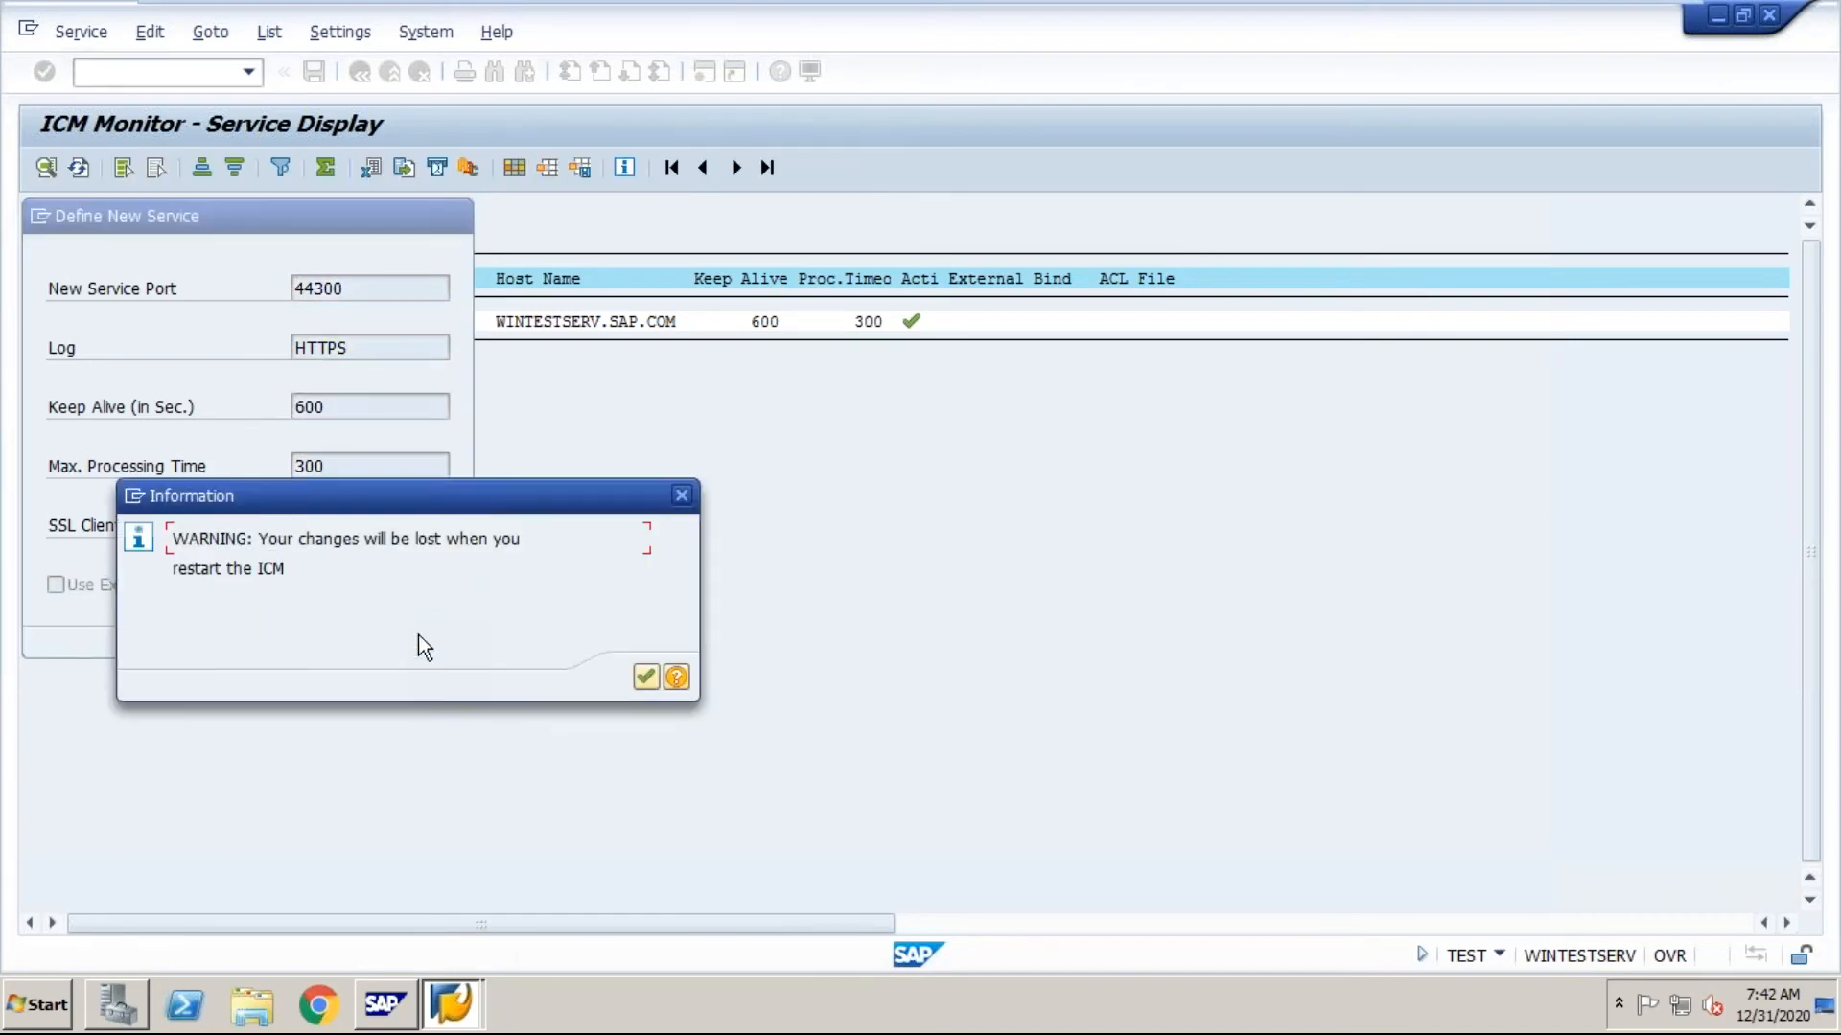
pyautogui.click(646, 675)
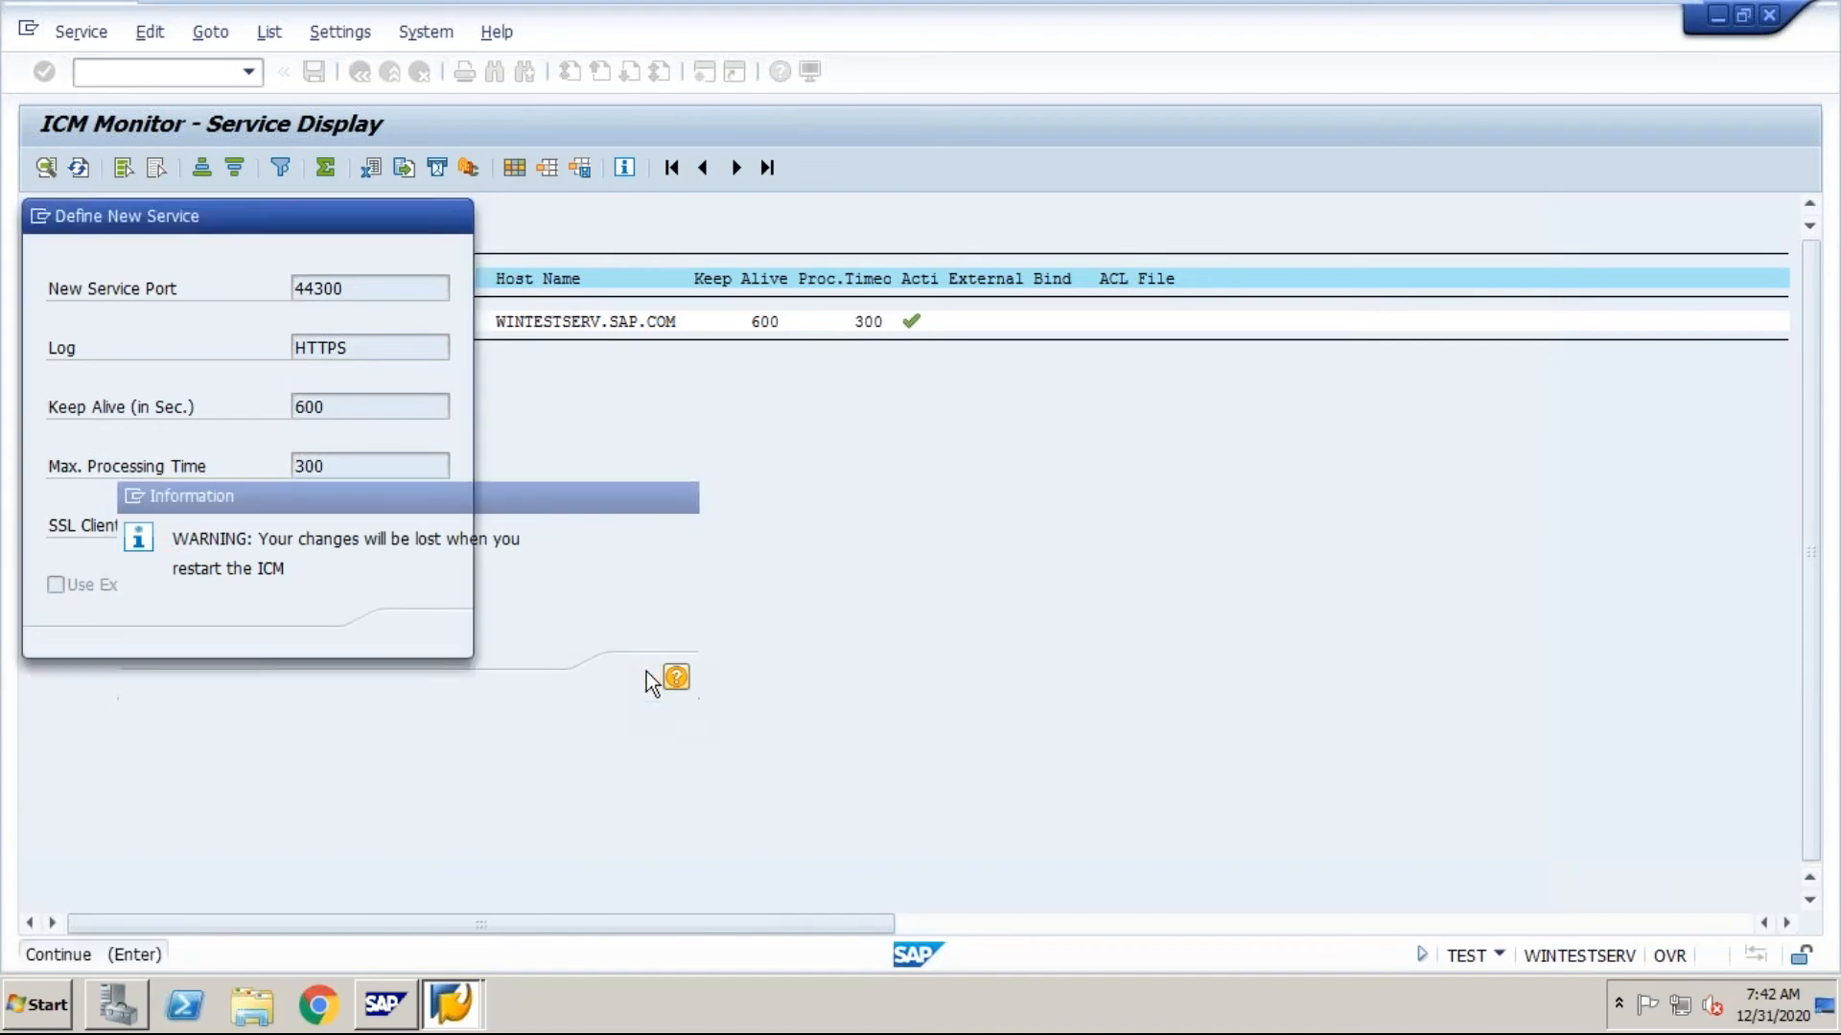
# Step: Begin the definition of a third ICM service and set its port to 25
pyautogui.click(76, 34)
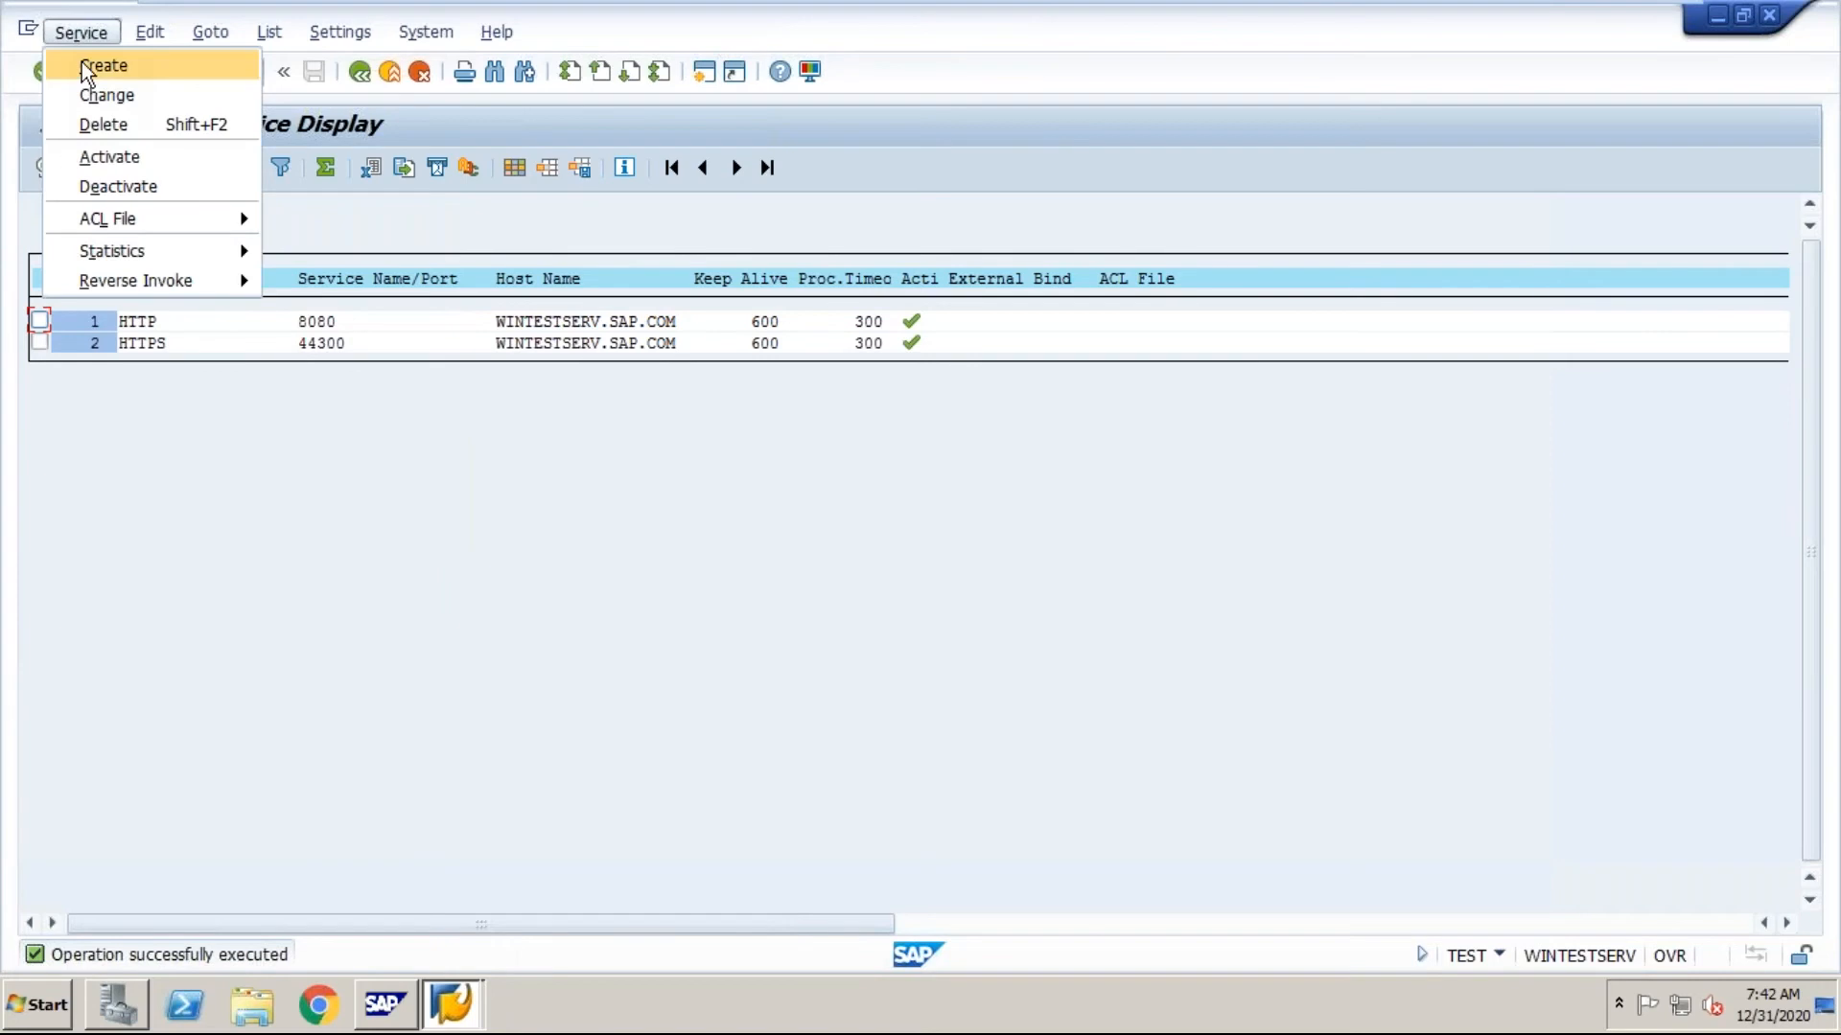
pyautogui.click(83, 61)
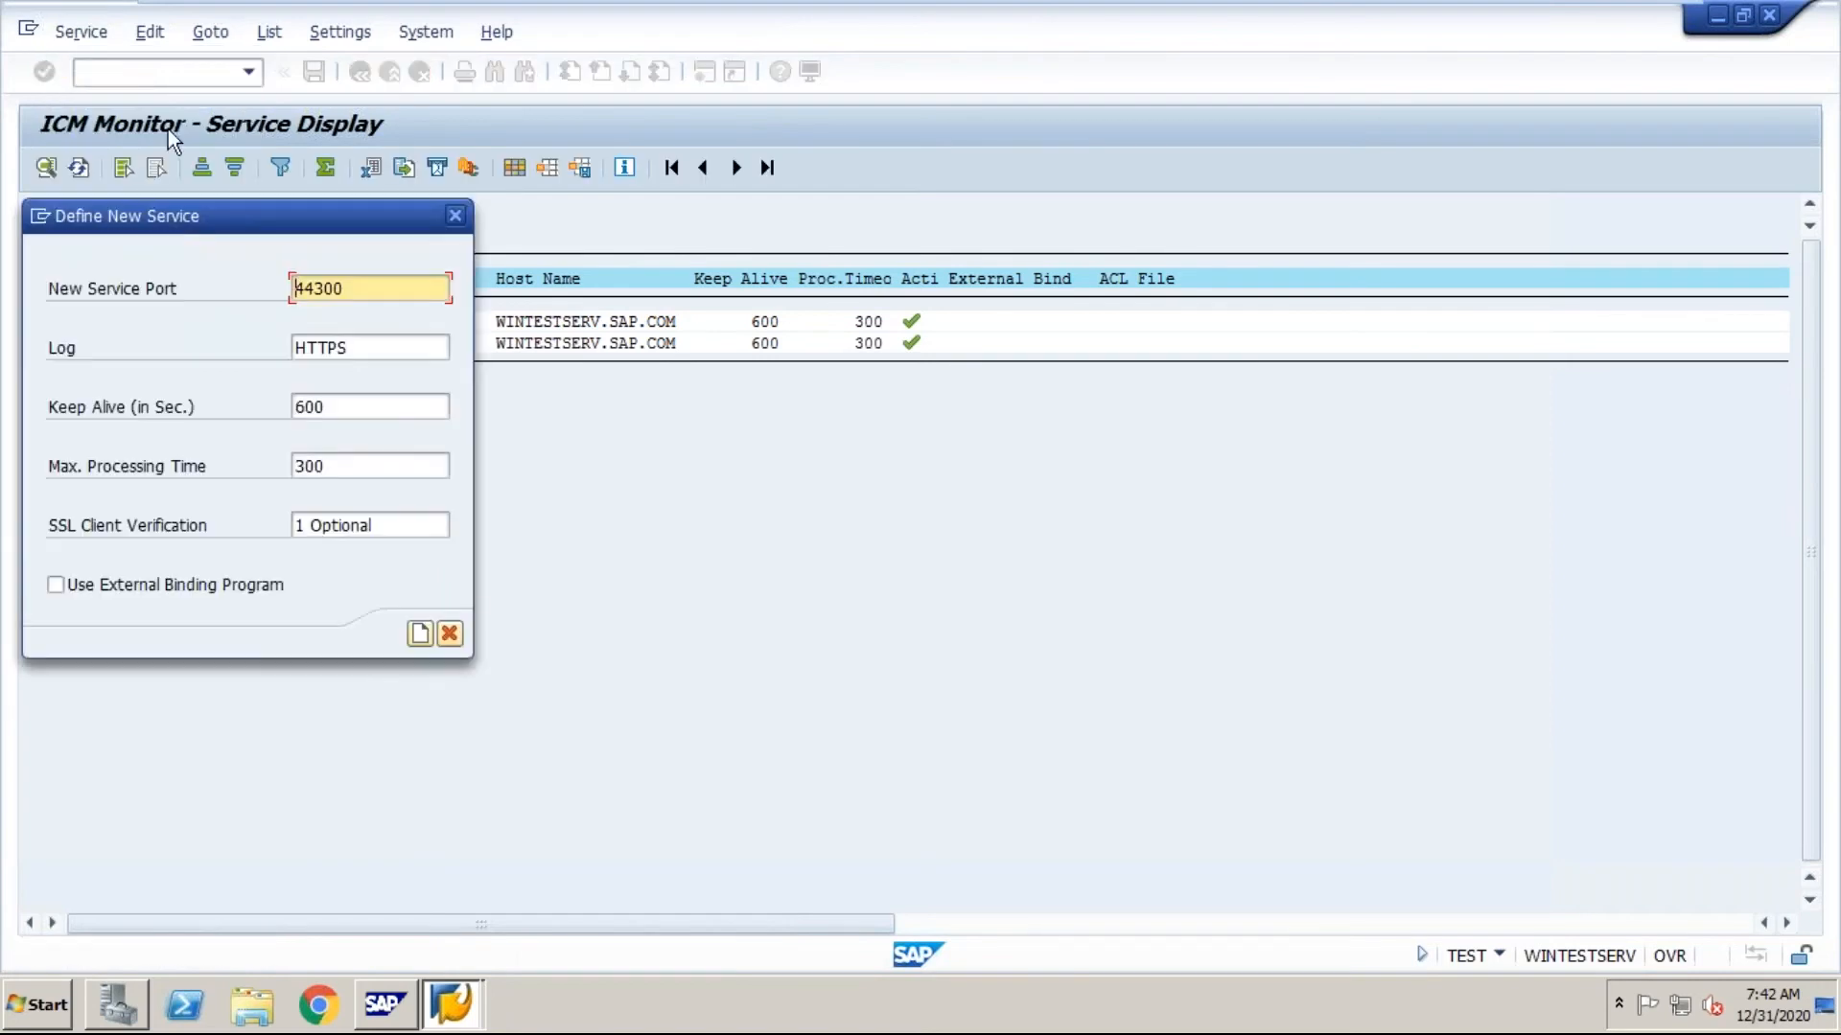
pyautogui.press('Delete')
pyautogui.press('Delete')
pyautogui.press('Delete')
pyautogui.press('Delete')
pyautogui.press('Delete')
pyautogui.write('25')
# Step: Set the third service's log protocol to SMTP and create the service, acknowledging the information dialog
pyautogui.press('Tab')
pyautogui.press('BackSpace')
pyautogui.press('BackSpace')
pyautogui.press('BackSpace')
pyautogui.press('BackSpace')
pyautogui.press('BackSpace')
pyautogui.write('SMTP')
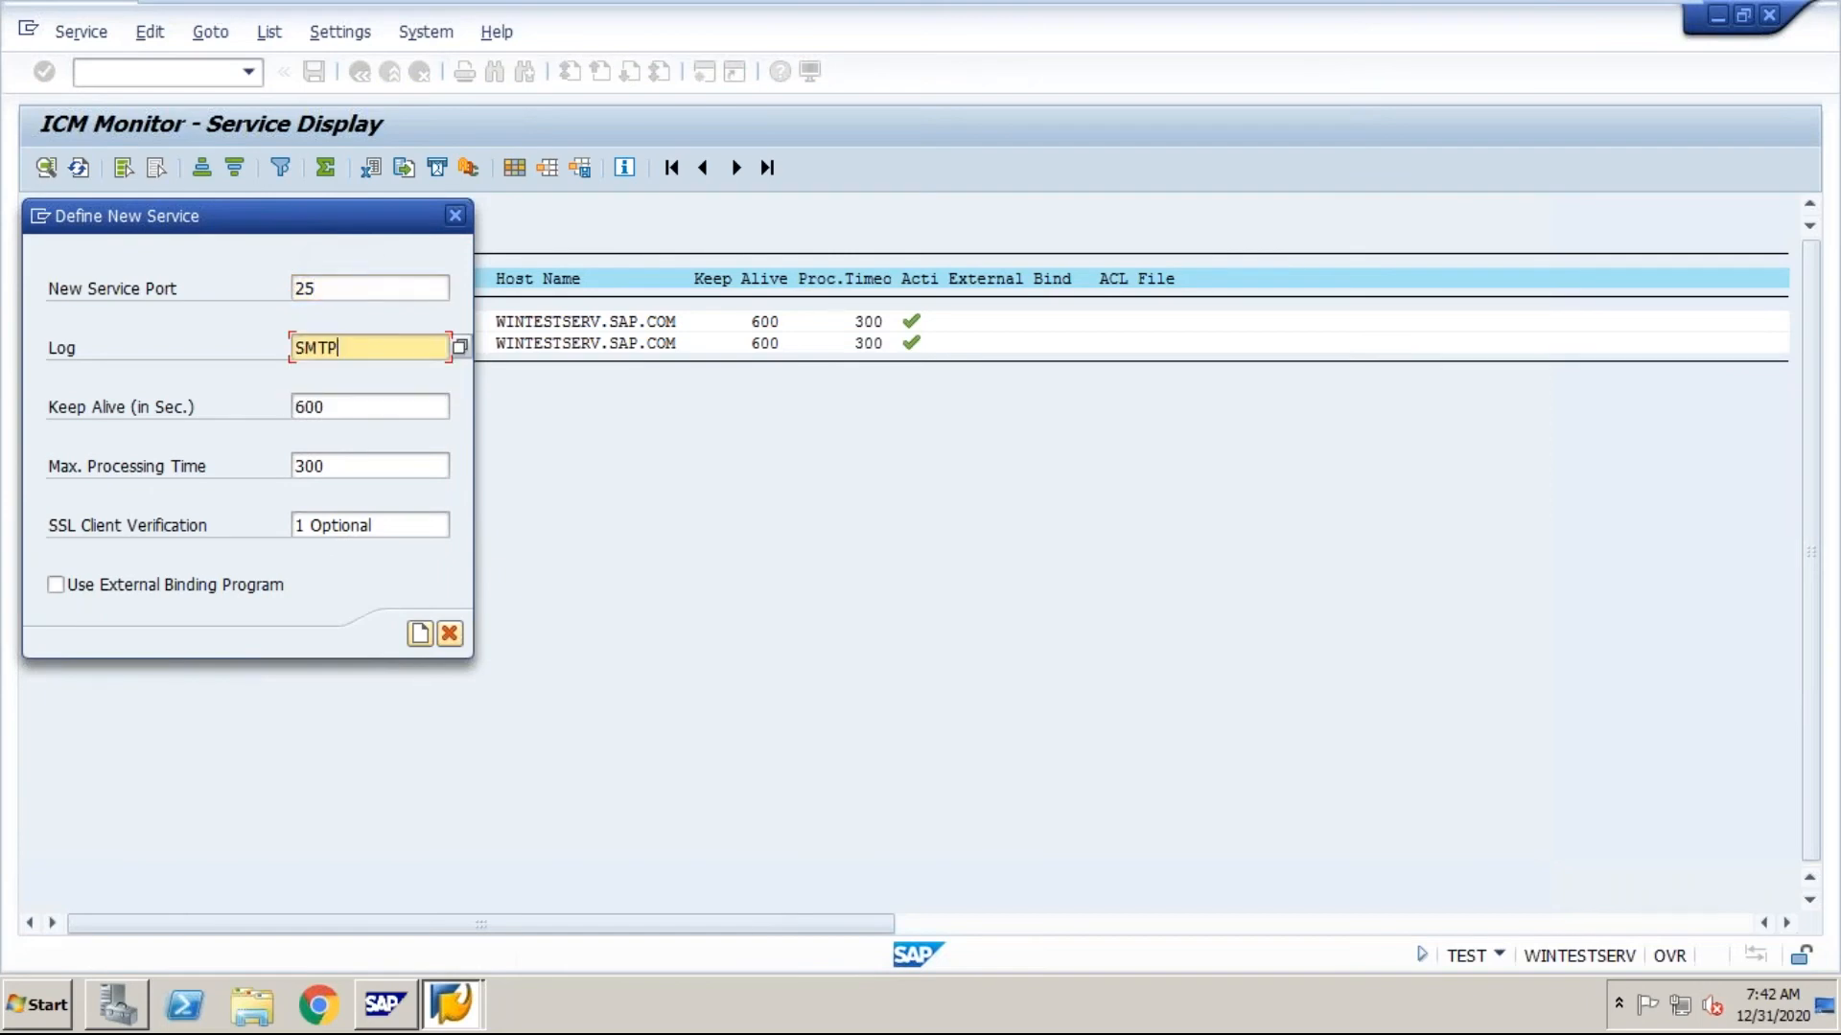
pyautogui.click(426, 644)
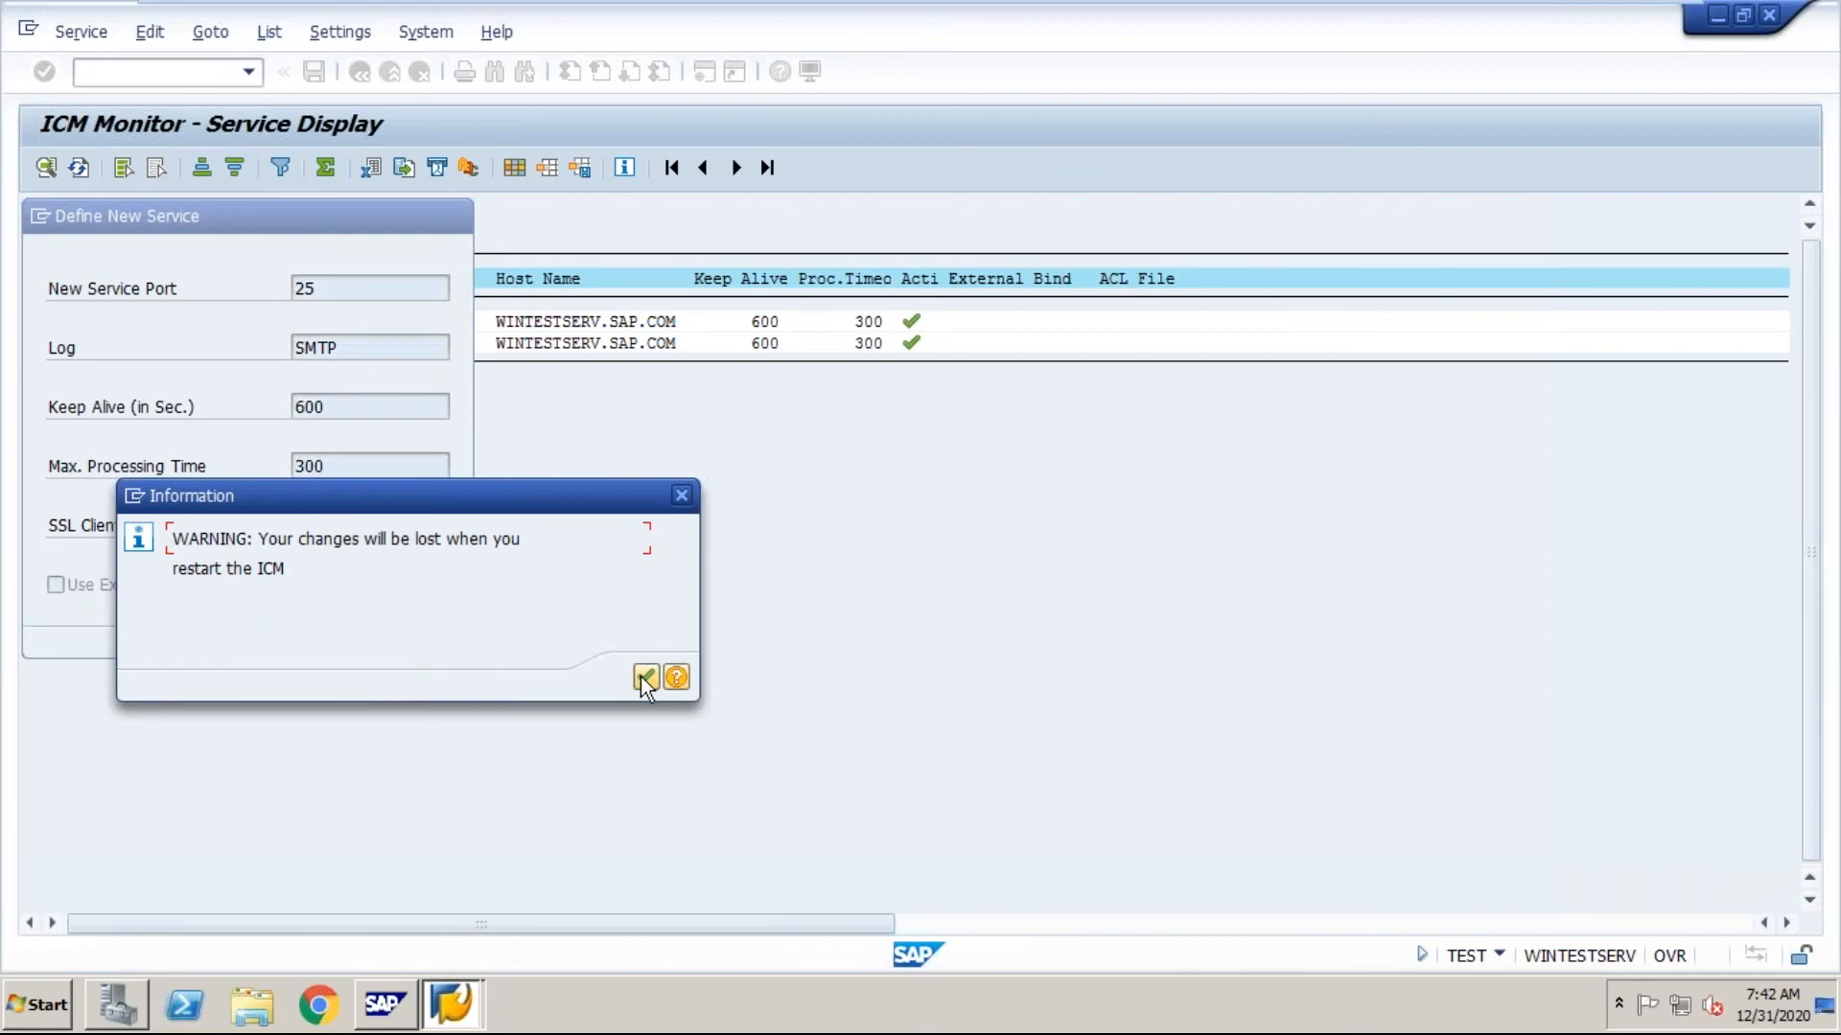
pyautogui.click(642, 678)
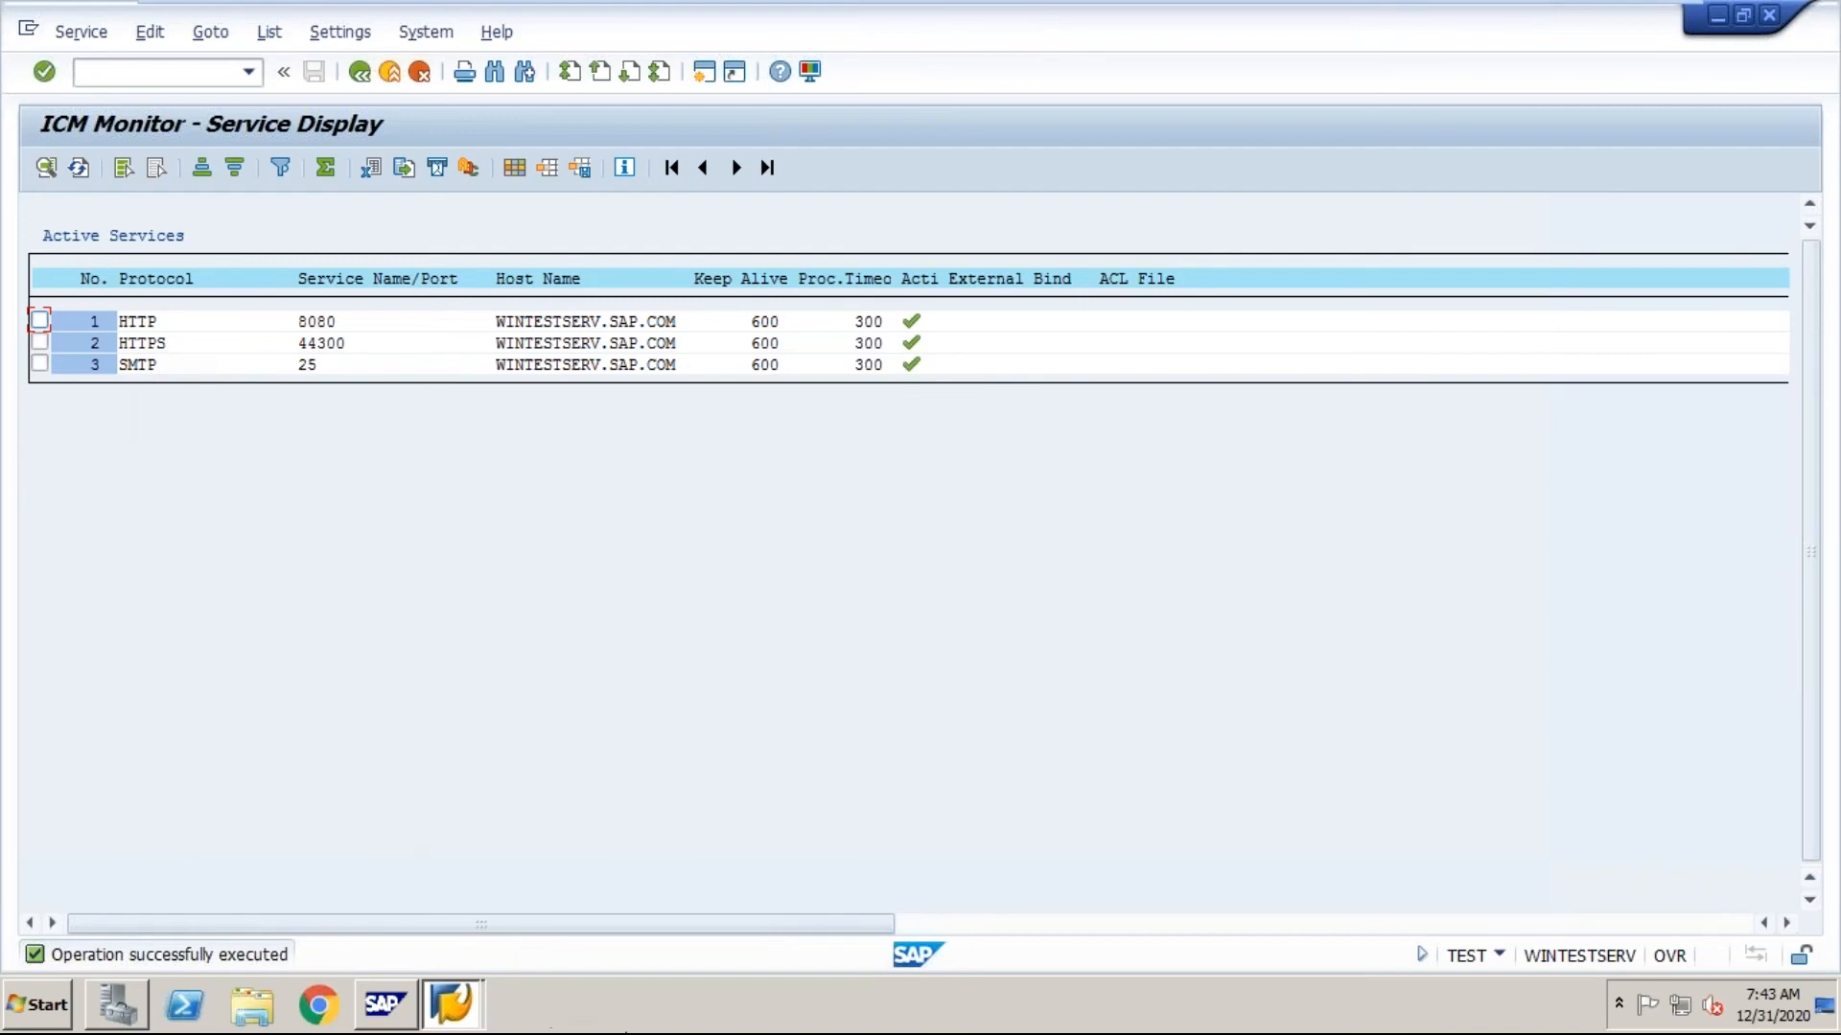
# Step: Switch to the Word T-code list to check the SMGW entry, and return to the SAP virtual machine
pyautogui.moveTo(1537, 15)
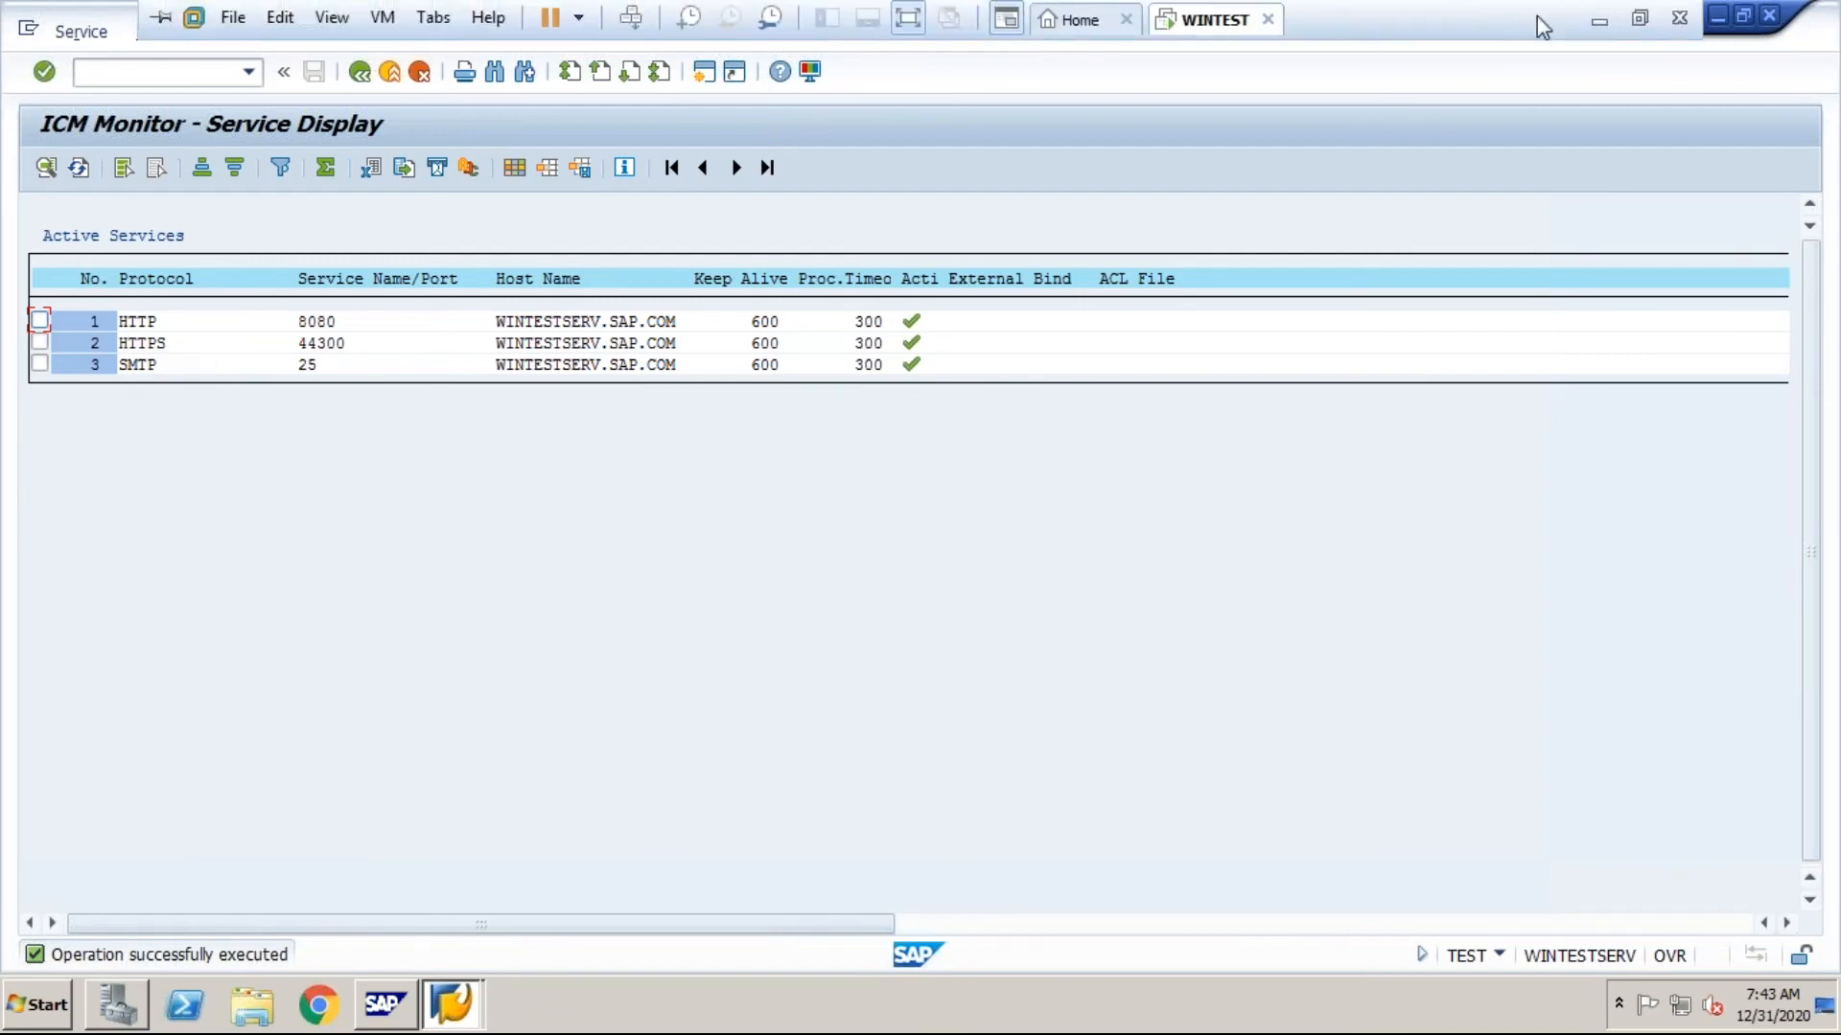
pyautogui.click(1598, 23)
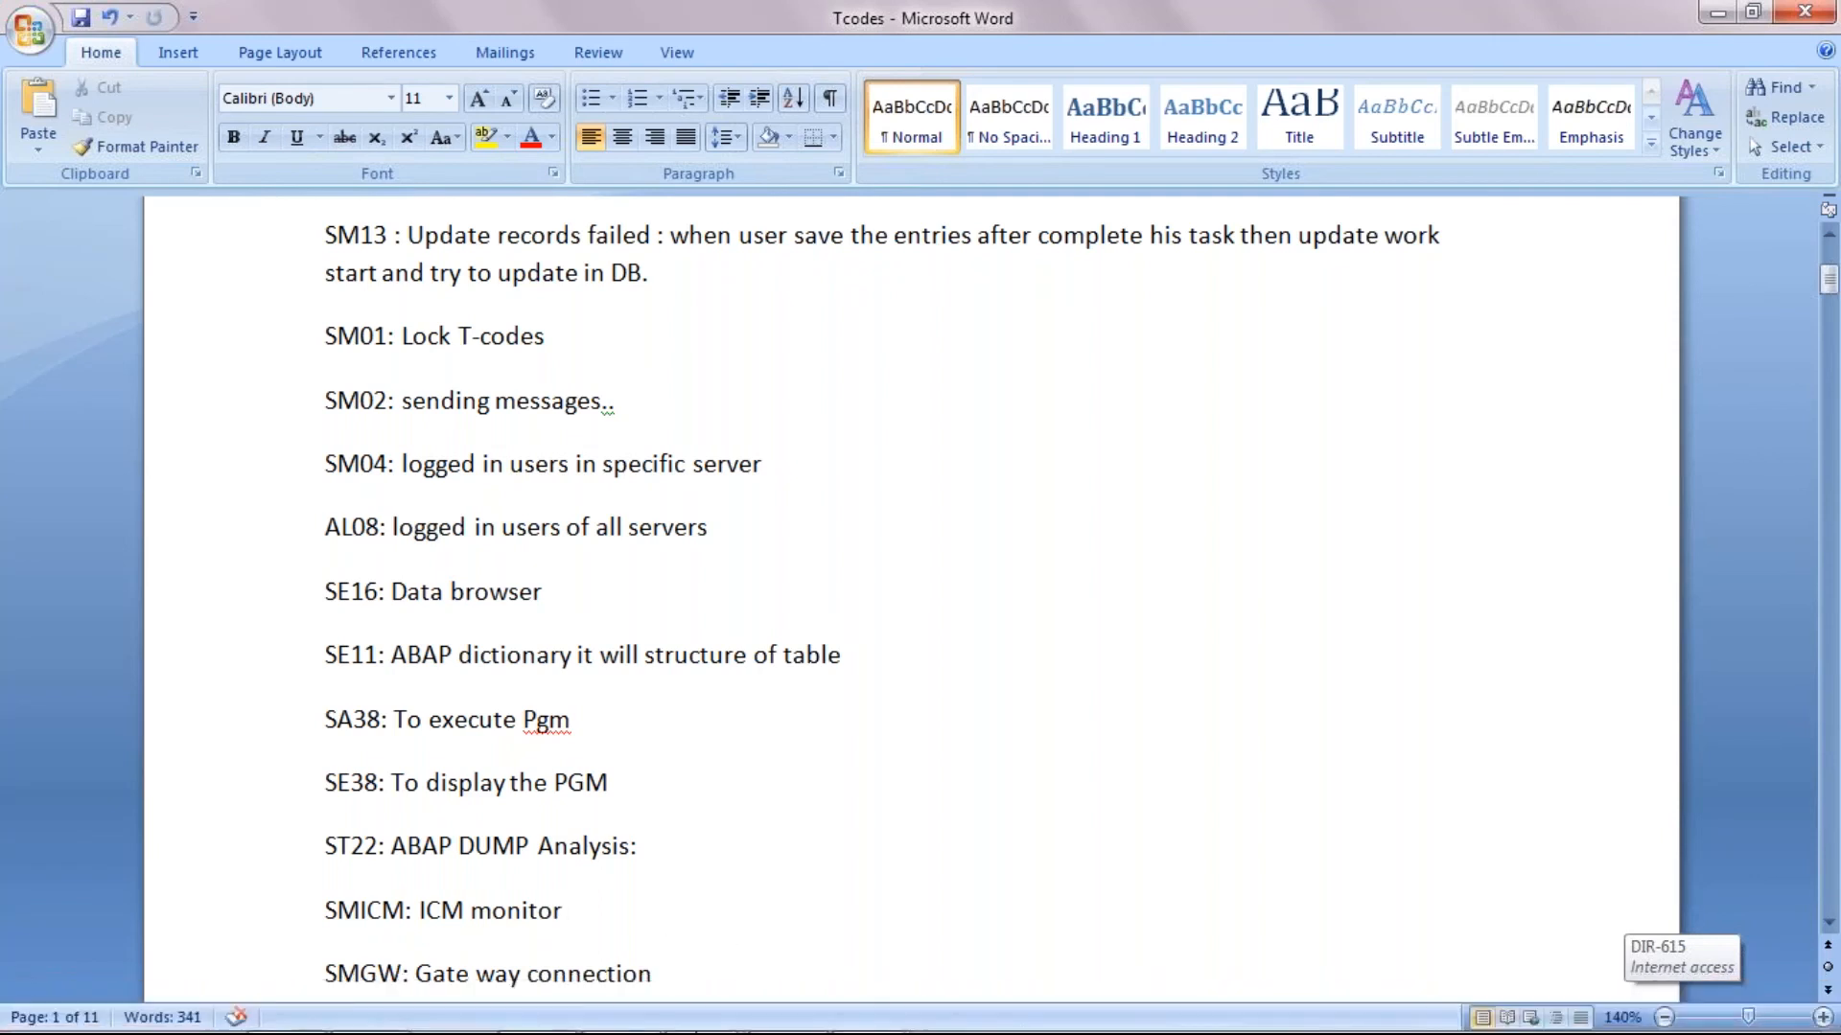
pyautogui.moveTo(700, 1006)
pyautogui.click(786, 824)
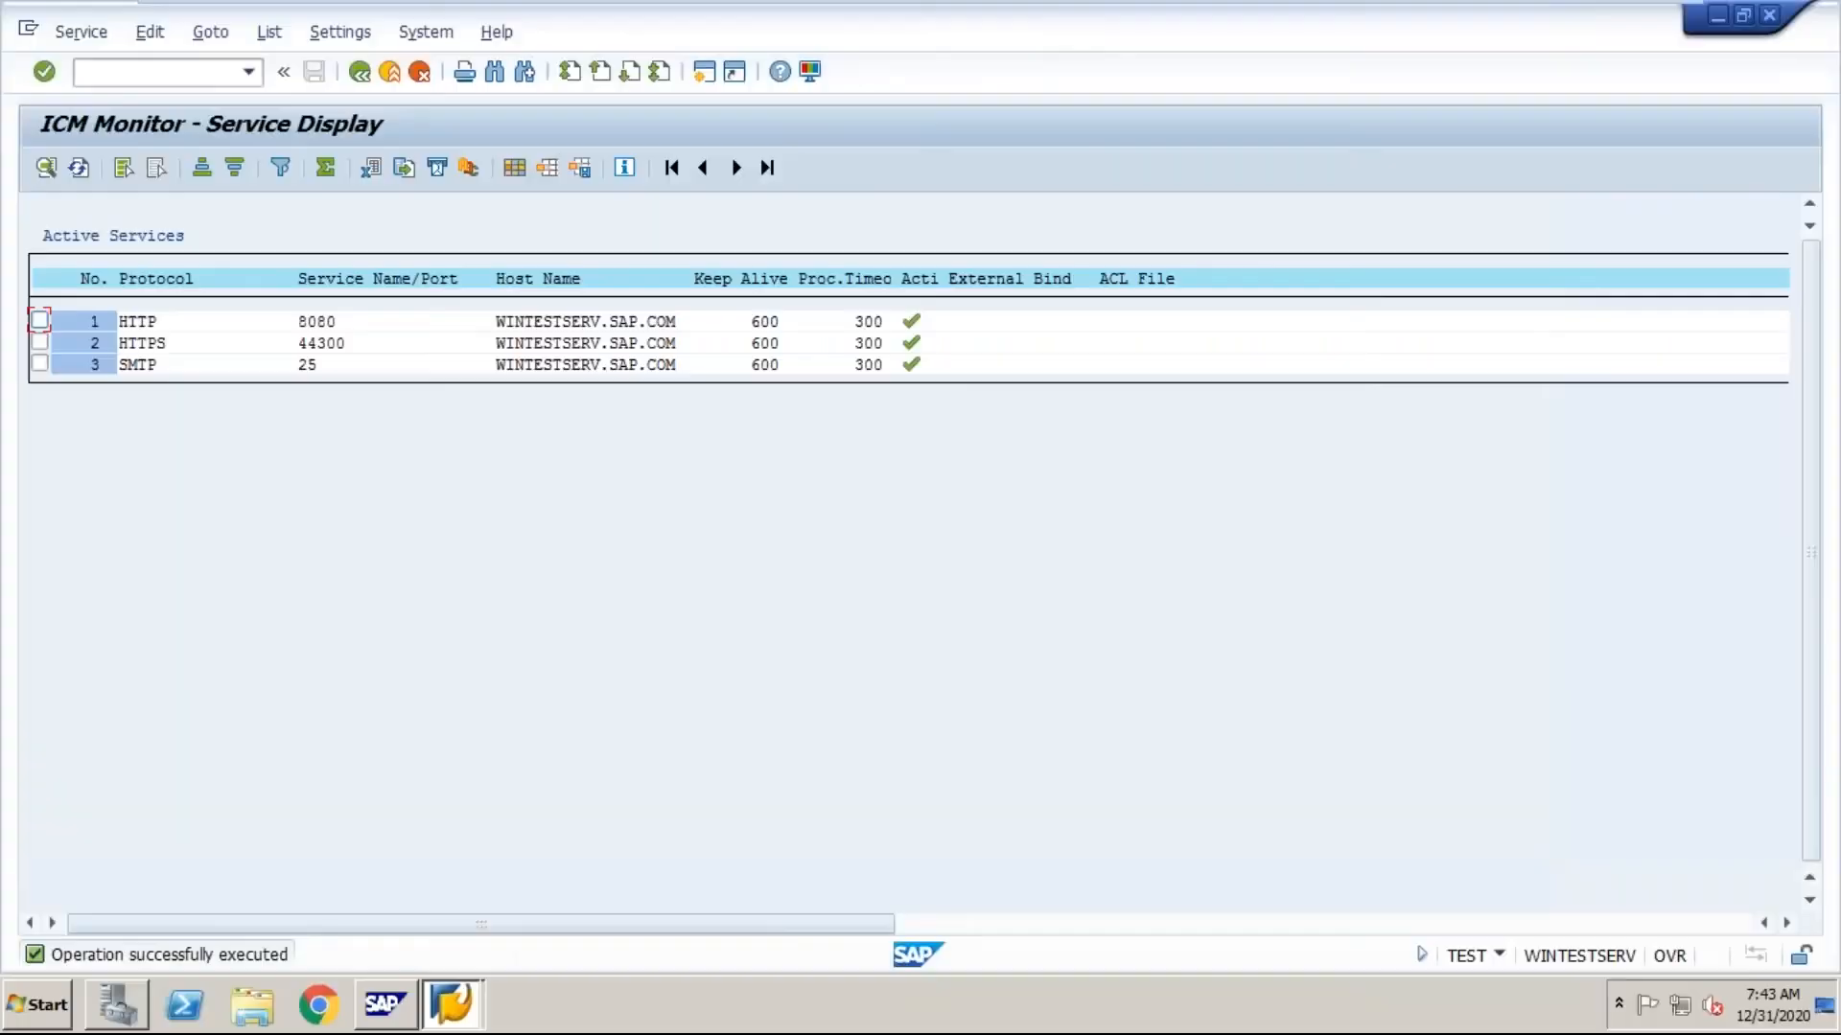
# Step: Open the Gateway Monitor with /nsmgw and dismiss the Internet Explorer security dialog
pyautogui.write('/nsmgw')
pyautogui.press('Return')
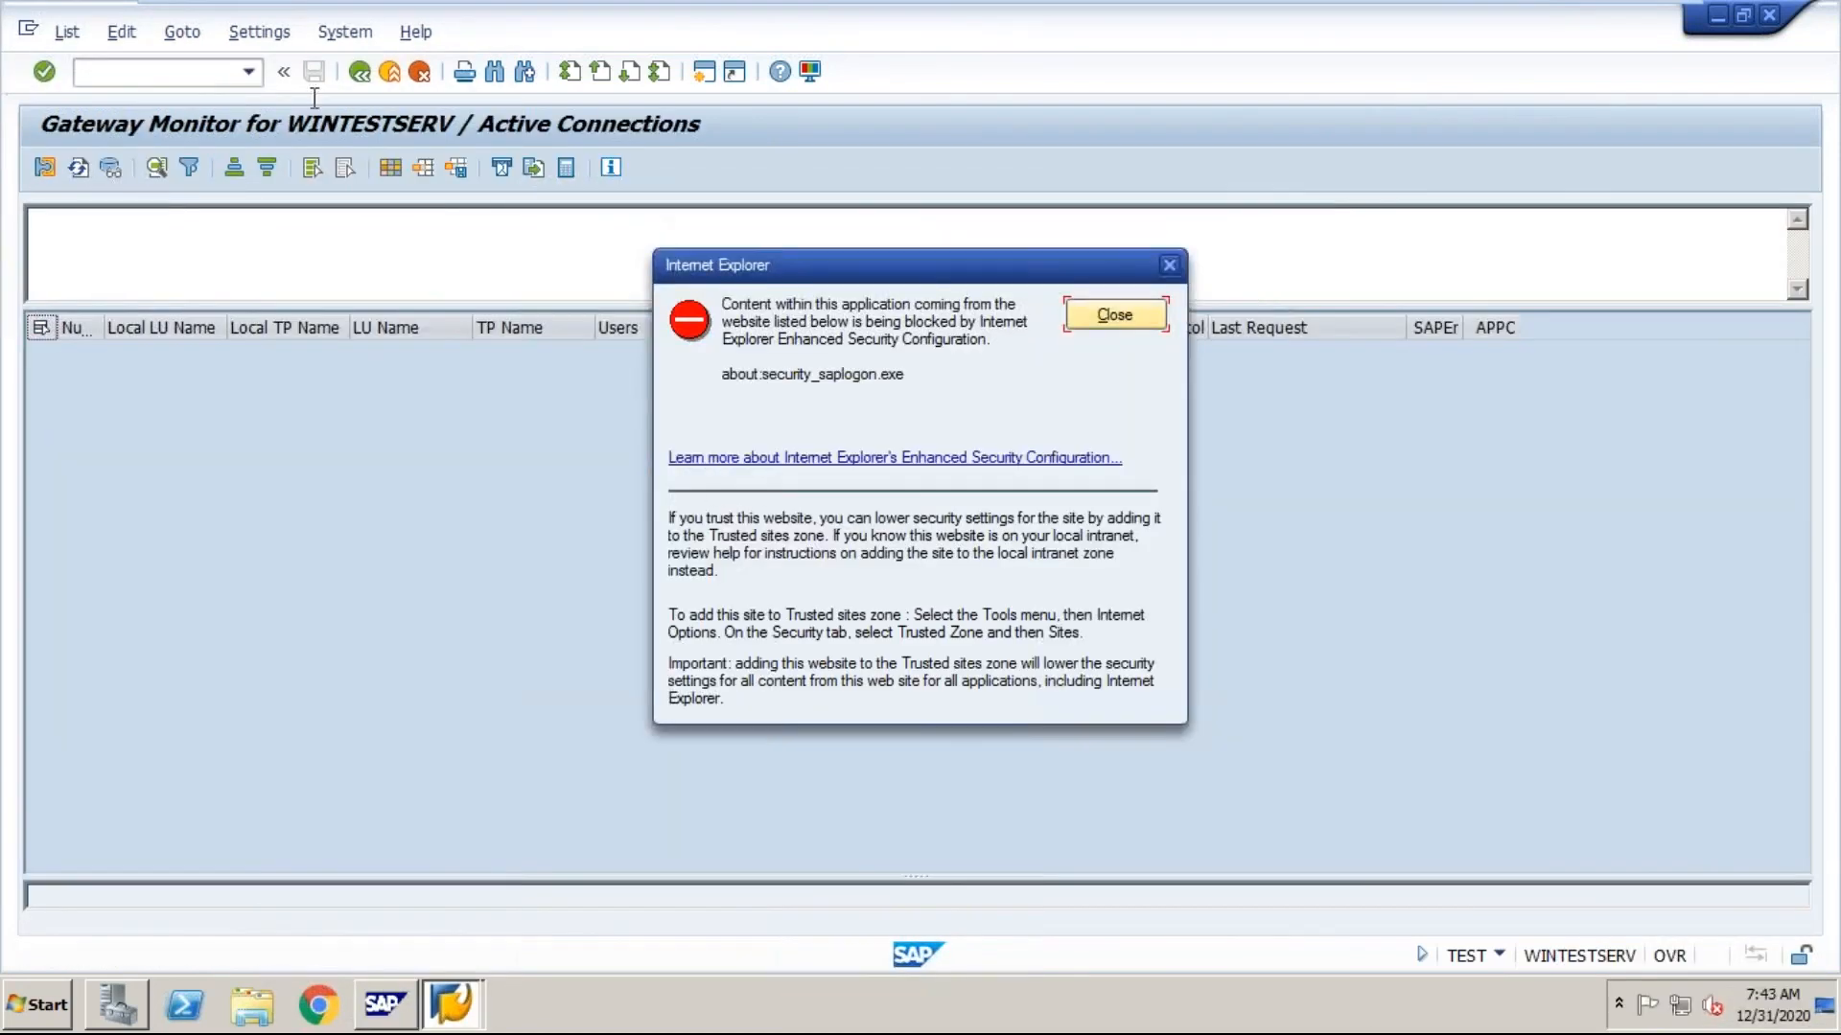
pyautogui.click(1097, 318)
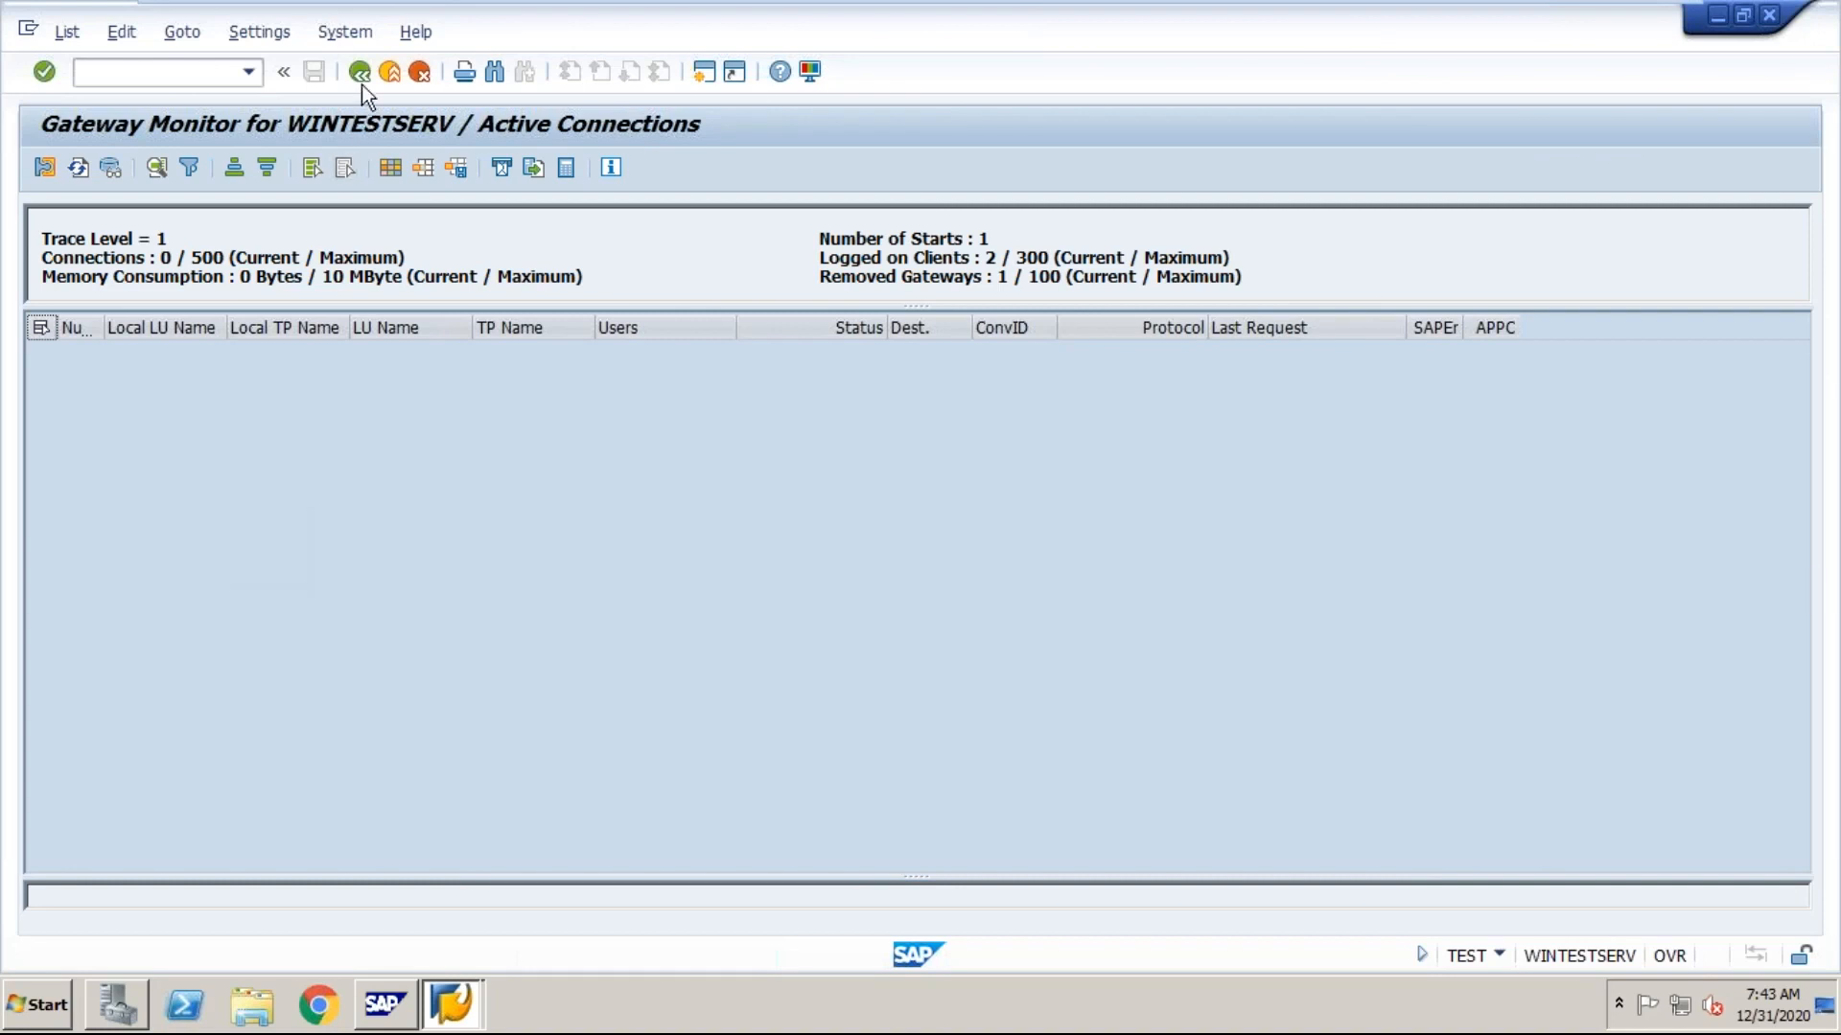
# Step: Leave the Gateway Monitor for SAP Easy Access and switch to the Word T-code list
pyautogui.click(391, 73)
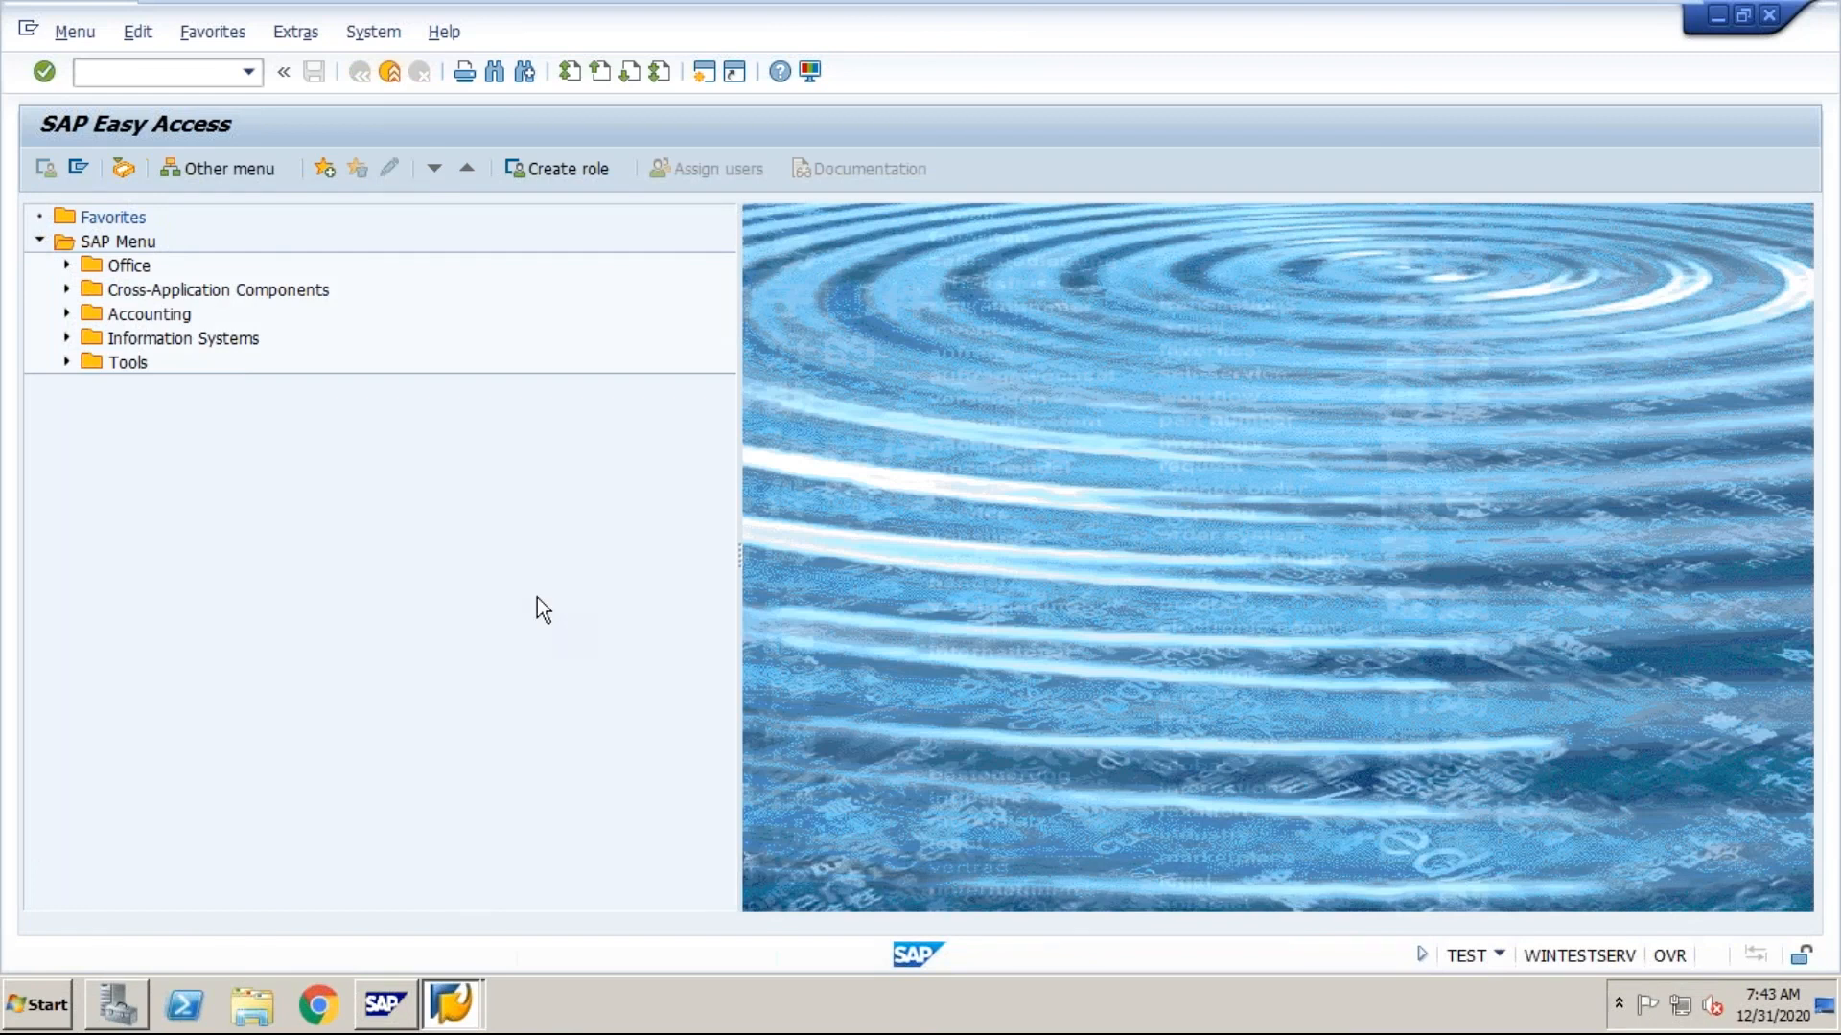
pyautogui.moveTo(920, 2)
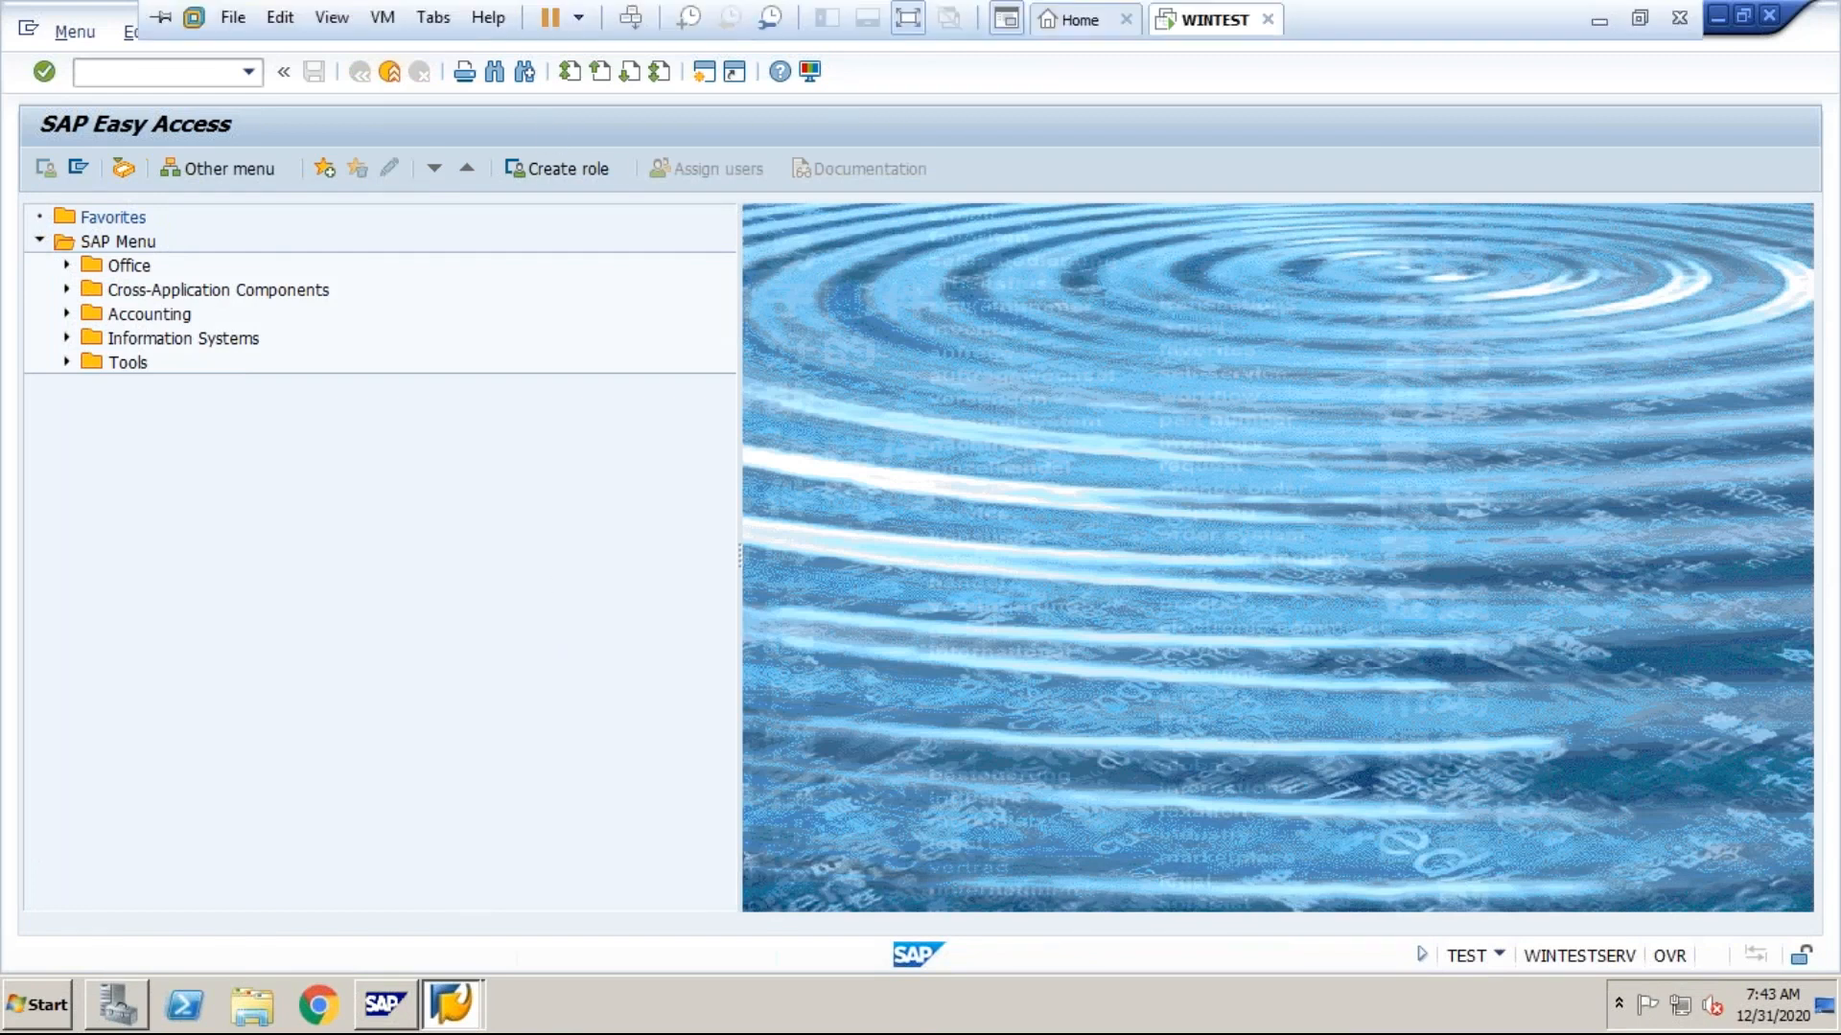
pyautogui.click(1597, 21)
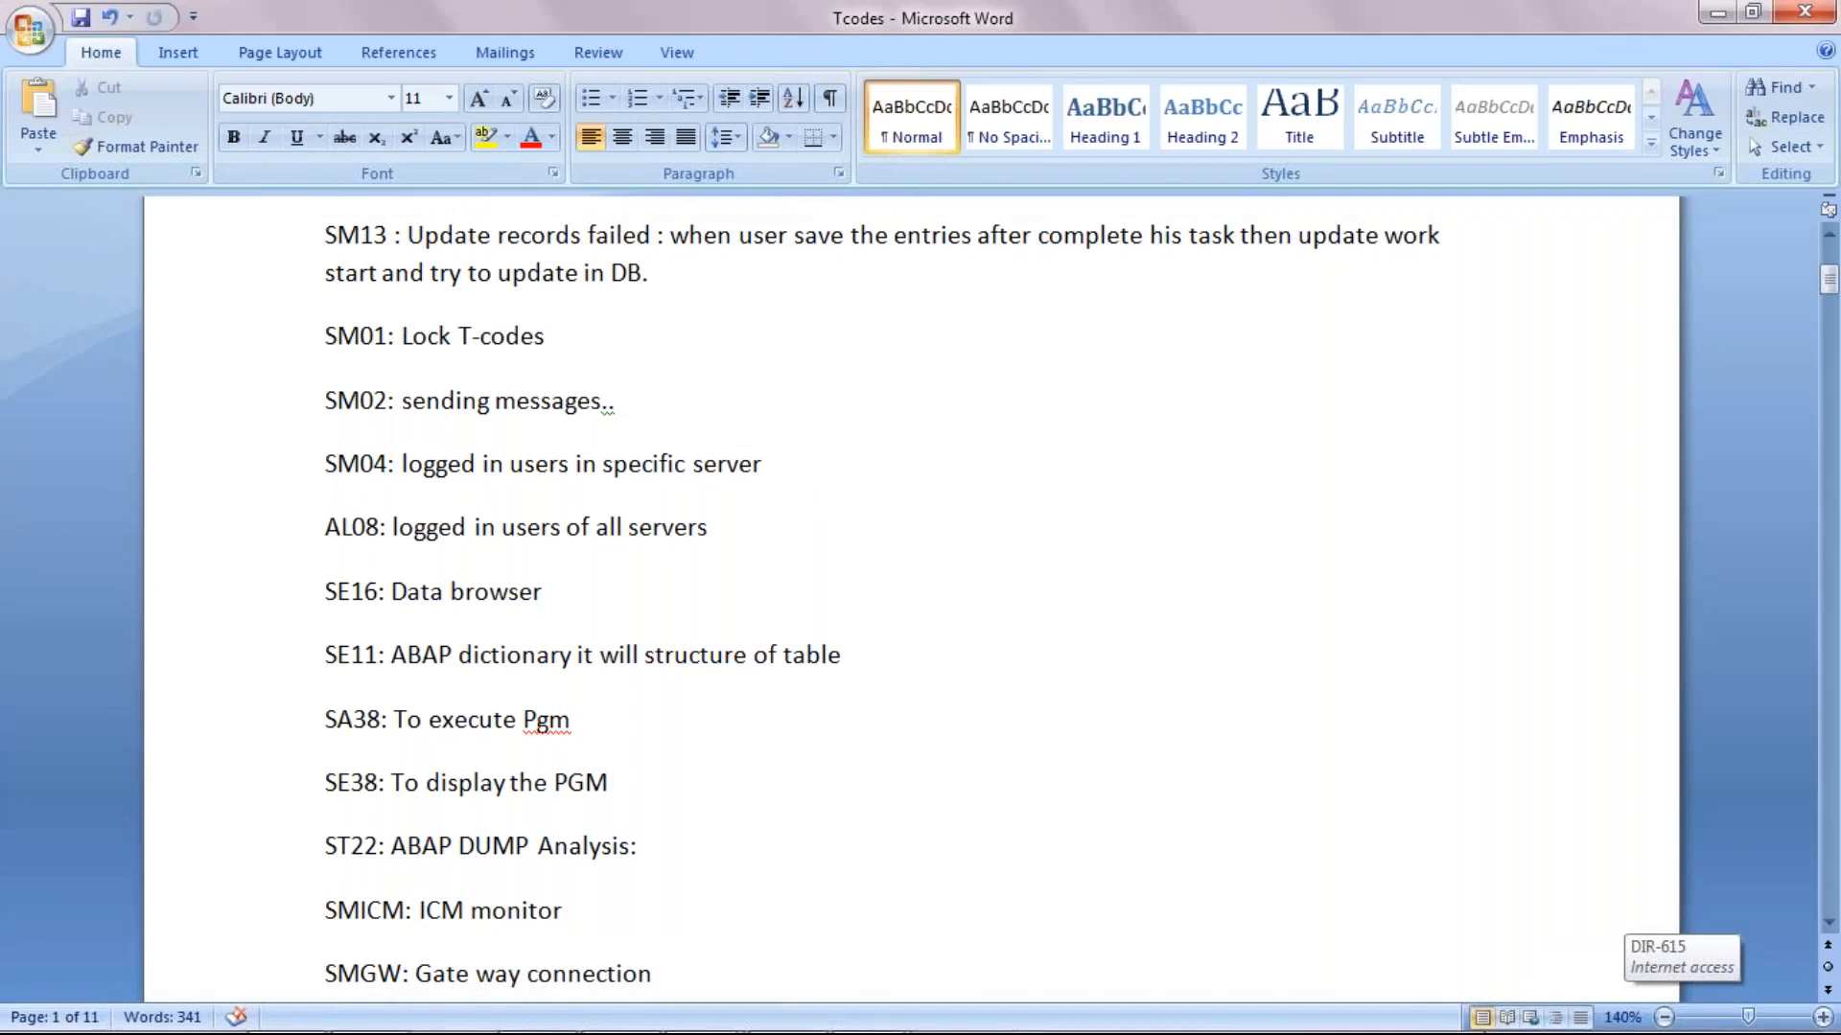